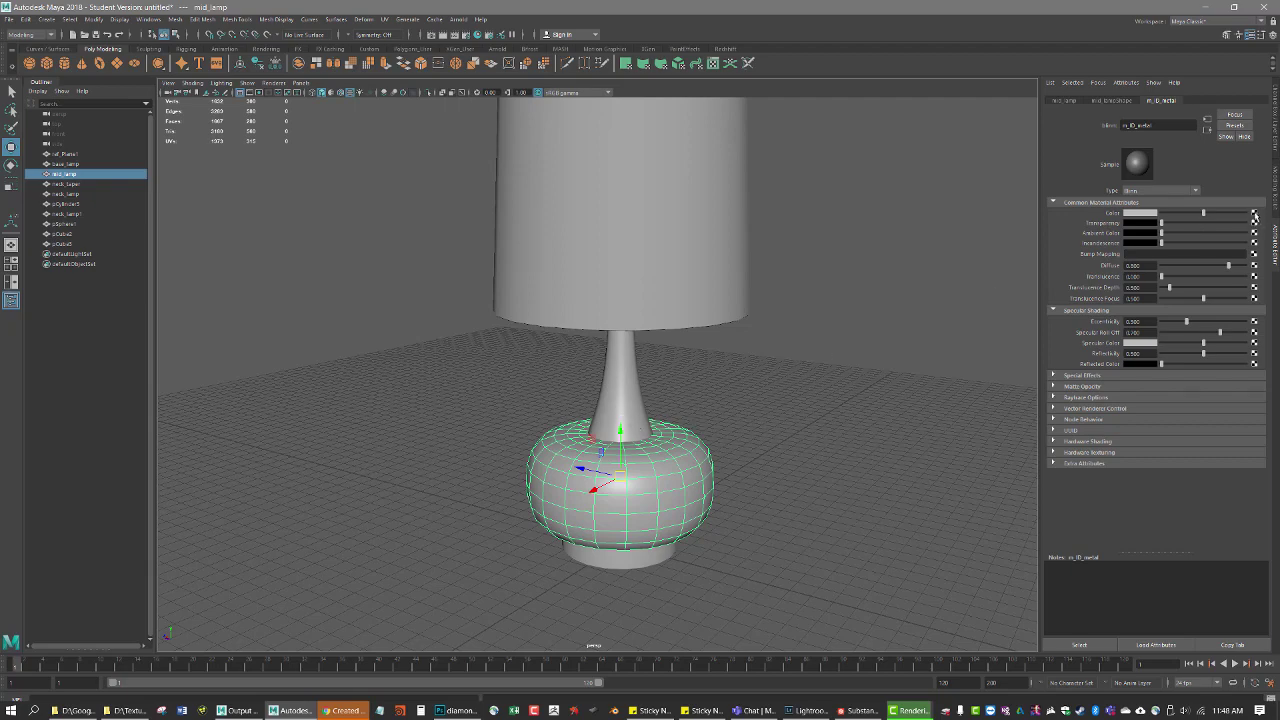
Step: Connect a file texture to the m_ID_metal material's color and load ID_metal_001_basecolor.png from the sourceimages folder
{"action": "left_click", "coordinate": [1255, 215]}
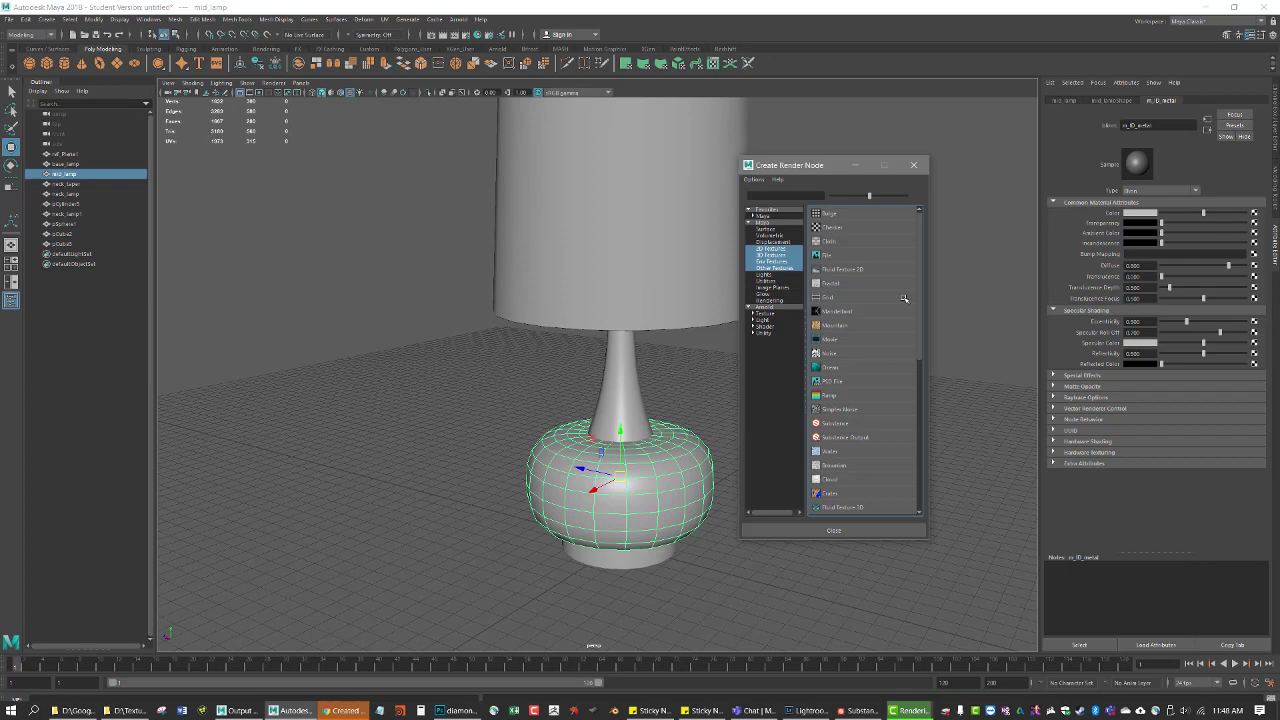
{"action": "left_click", "coordinate": [840, 259]}
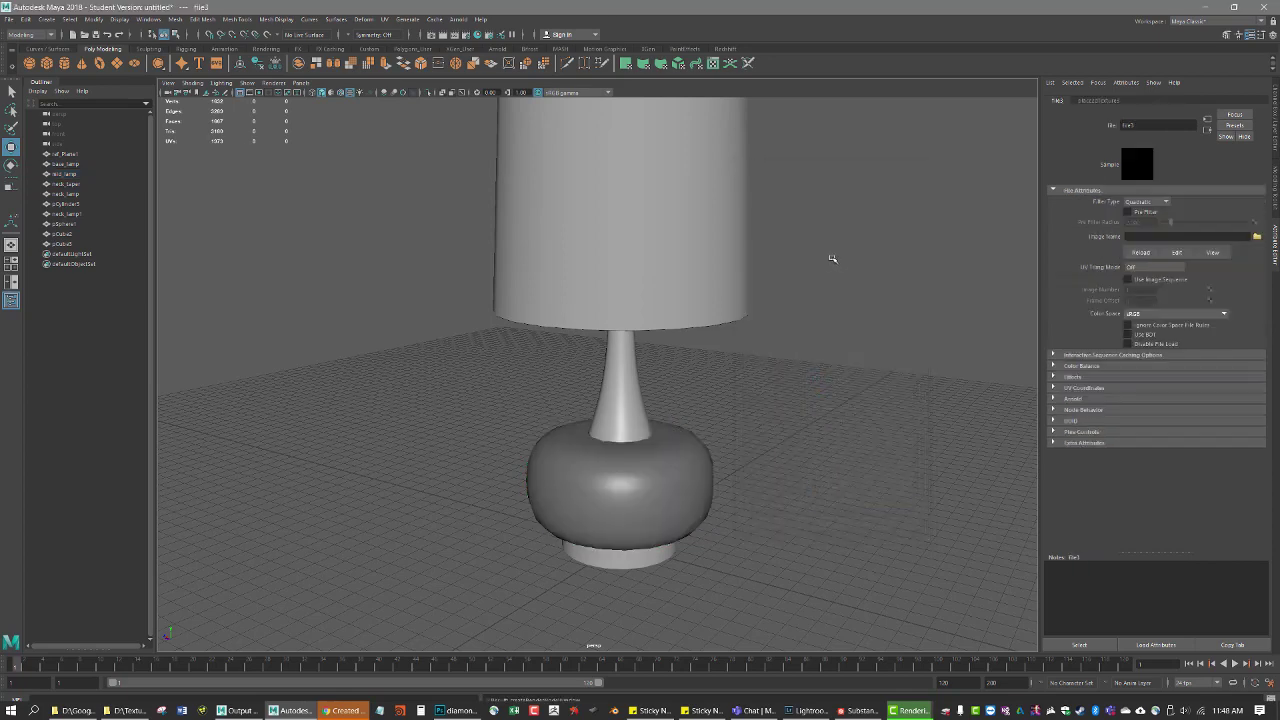
{"action": "left_click", "coordinate": [1257, 237]}
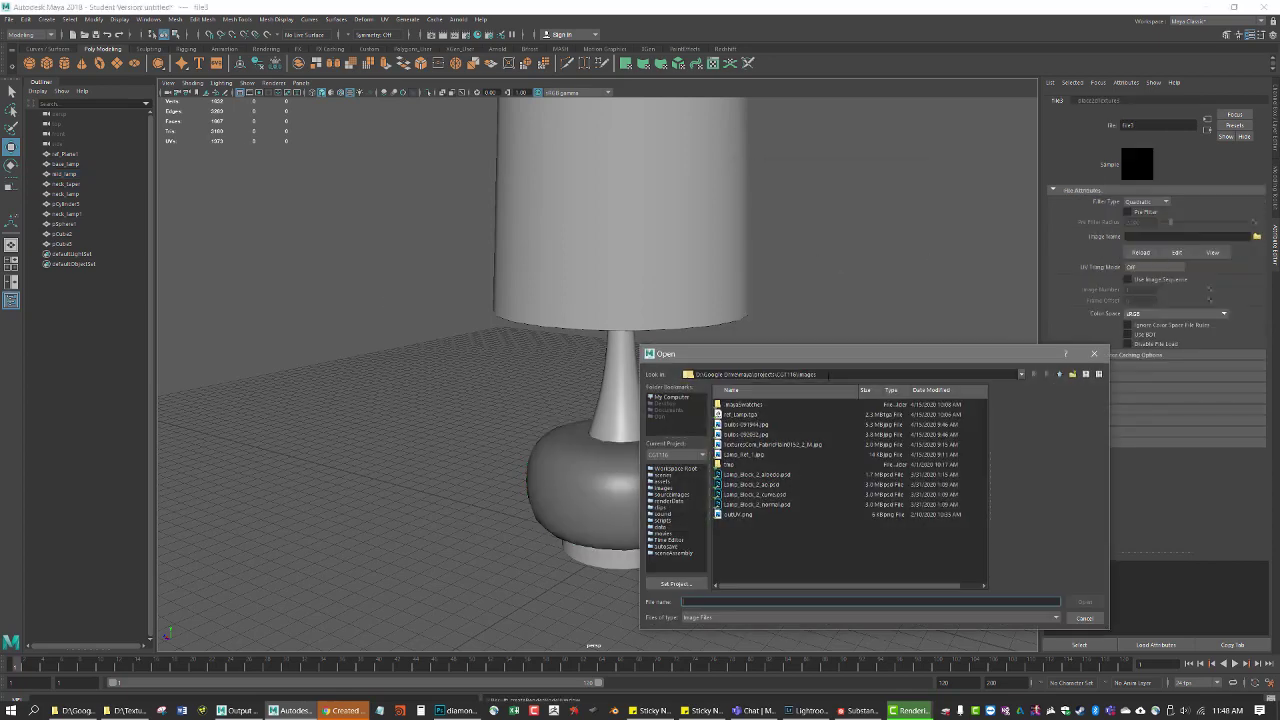
{"action": "left_click", "coordinate": [1059, 375]}
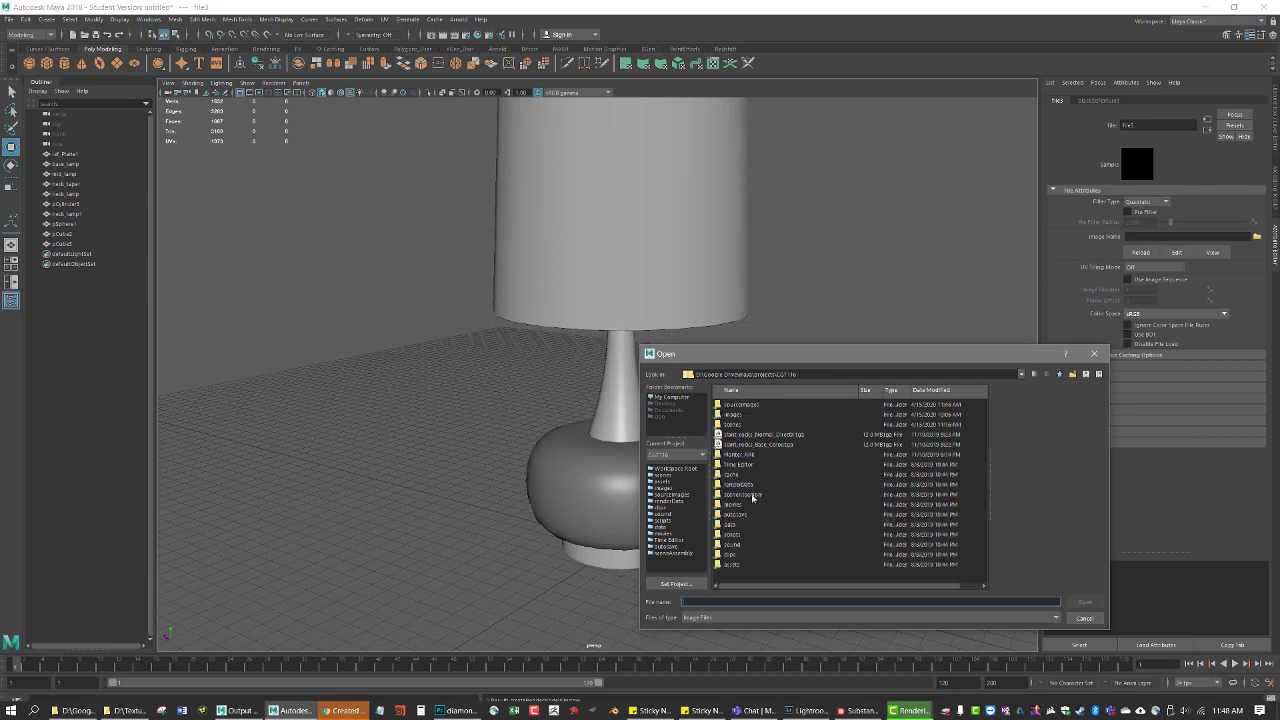
{"action": "double_click", "coordinate": [752, 405]}
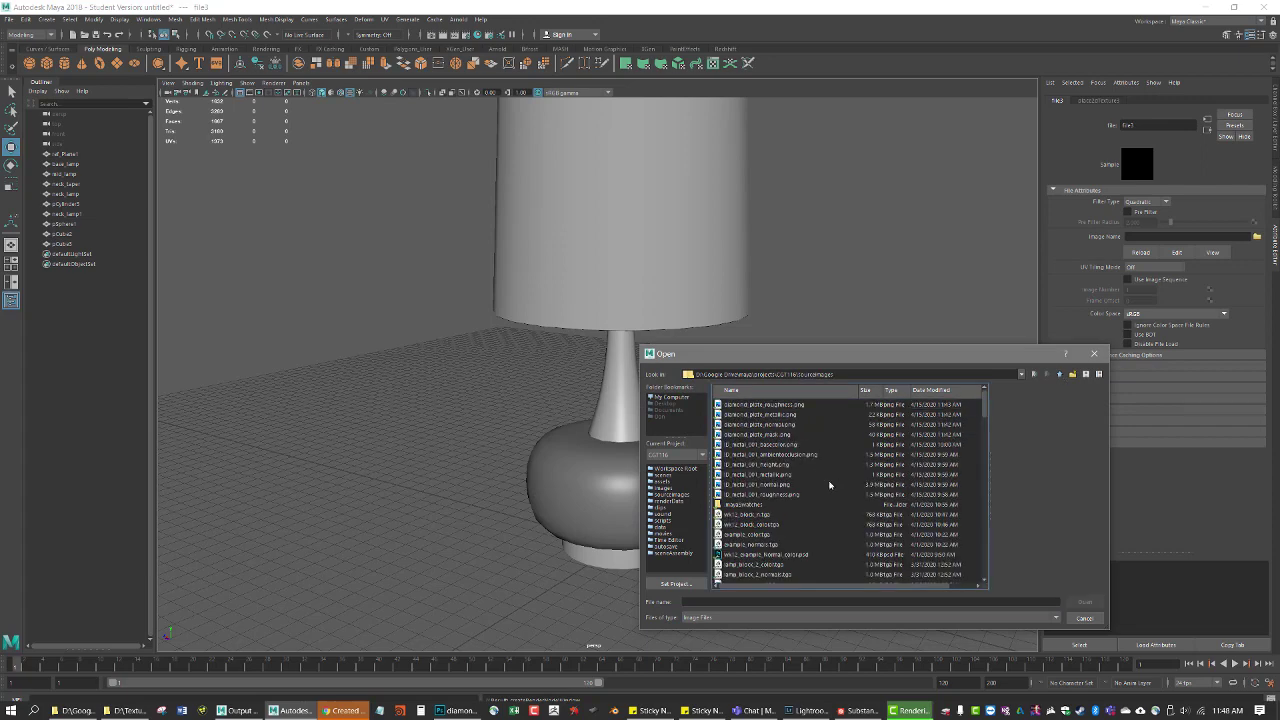
{"action": "left_click", "coordinate": [752, 444]}
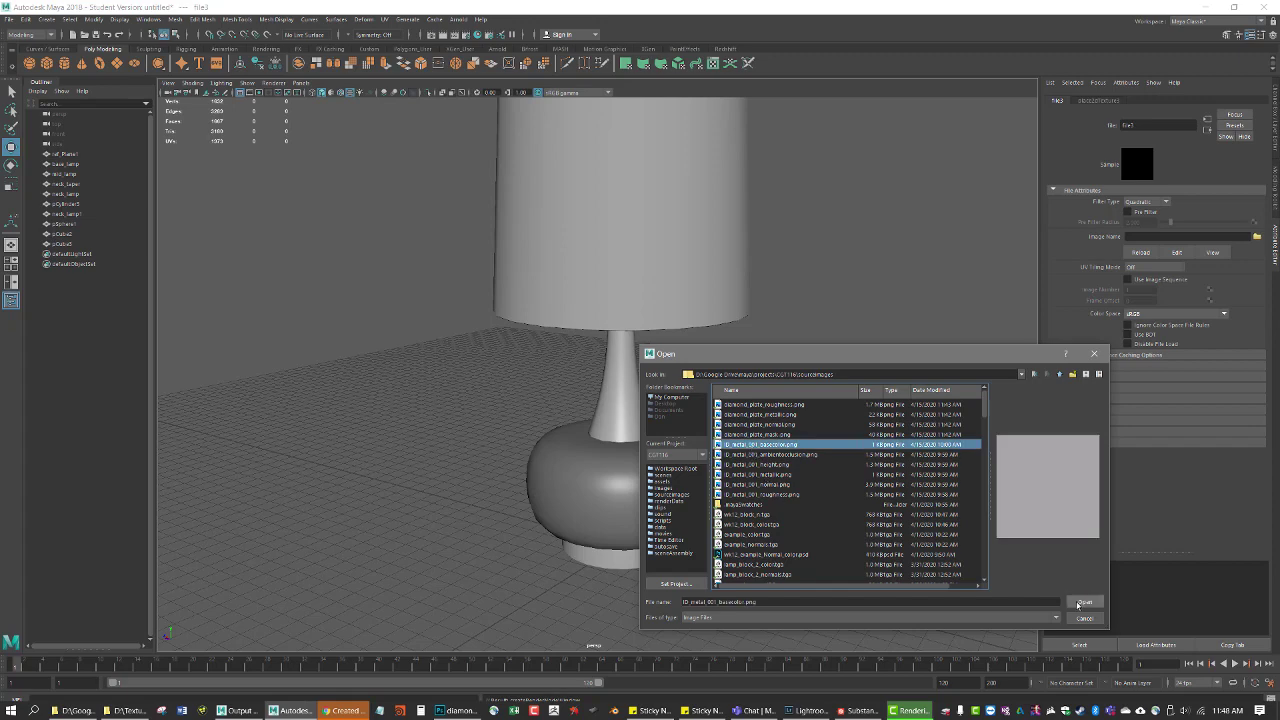
{"action": "left_click", "coordinate": [1081, 602]}
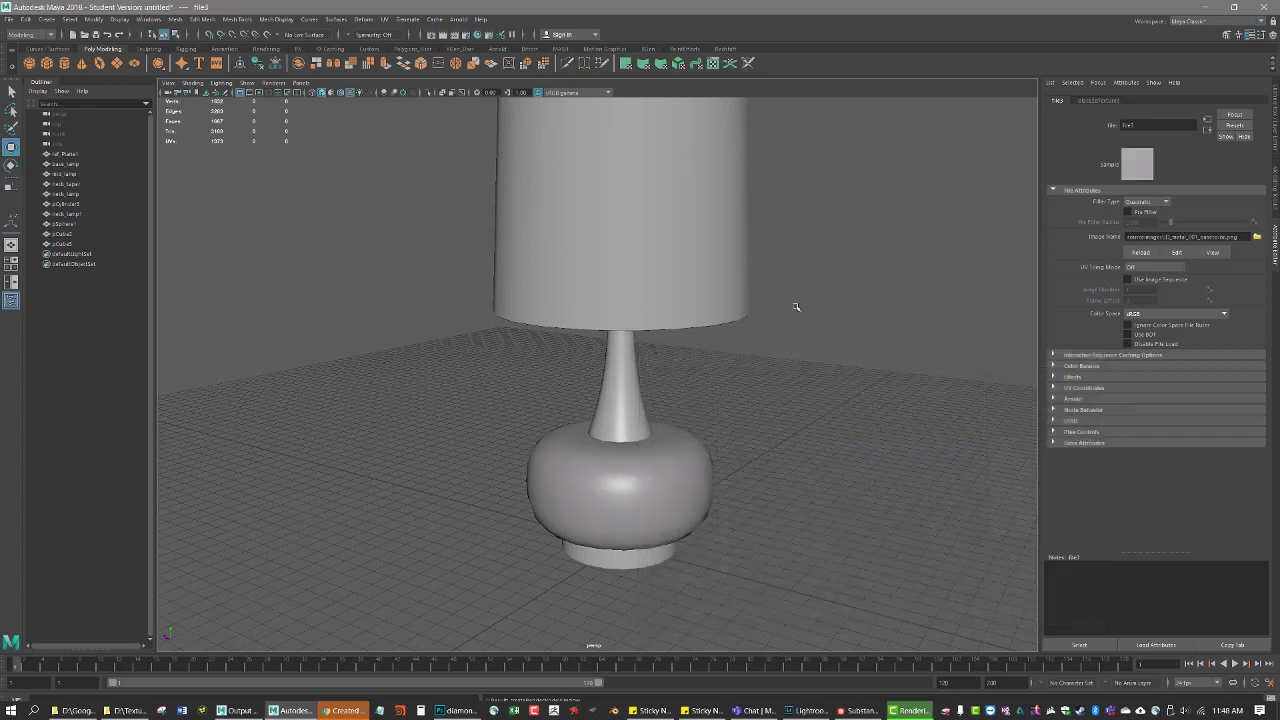
Step: Show the lamp with texture maps in the shaded perspective view
{"action": "key", "text": "6"}
{"action": "middle_click_drag", "start_coordinate": [638, 463], "coordinate": [659, 444], "text": "alt"}
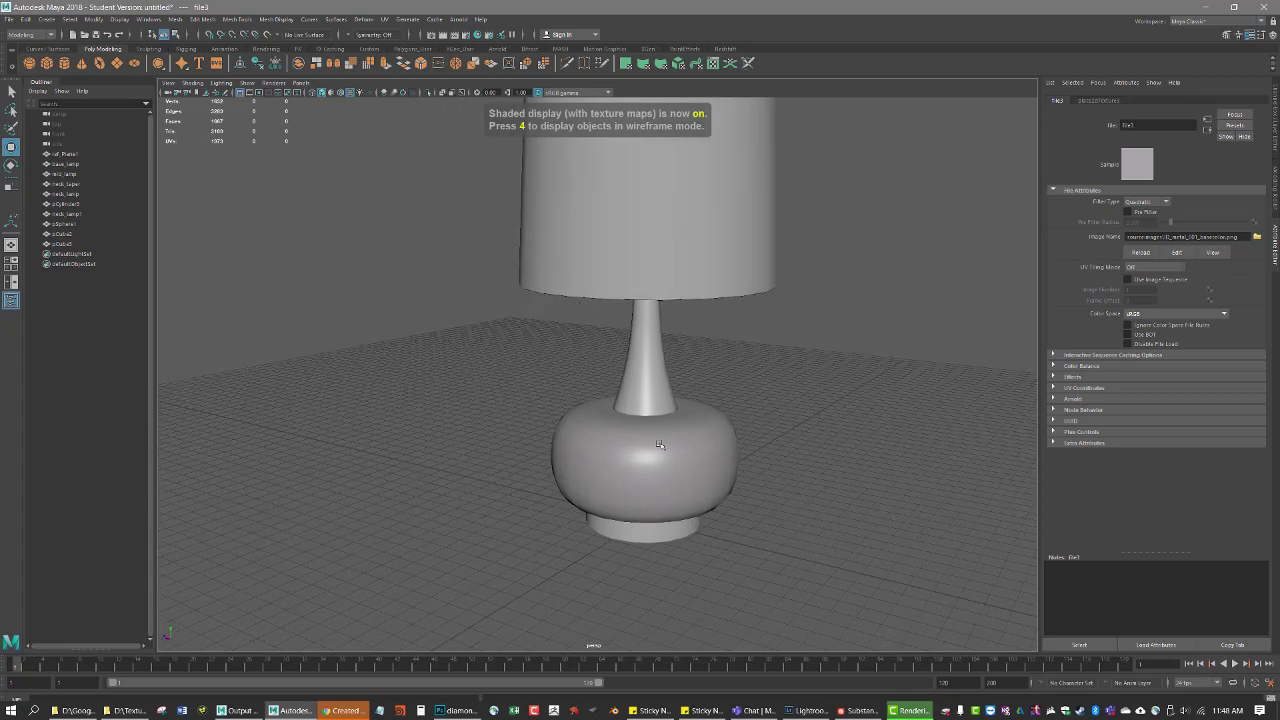
{"action": "right_click_drag", "start_coordinate": [659, 444], "coordinate": [730, 434], "text": "alt"}
{"action": "left_click_drag", "start_coordinate": [694, 455], "coordinate": [841, 399], "text": "alt"}
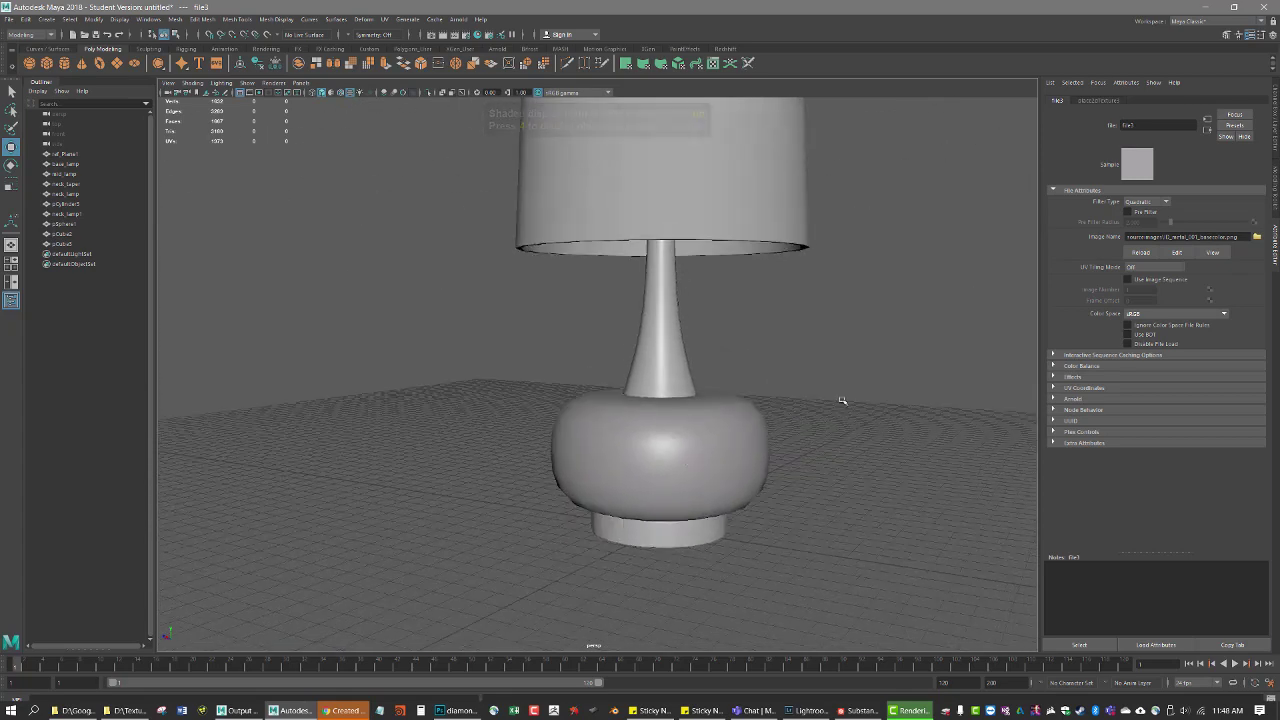
Step: Connect a file texture to the m_ID_metal material's bump mapping and set it to be used as Tangent Space Normals
{"action": "left_click", "coordinate": [1207, 131]}
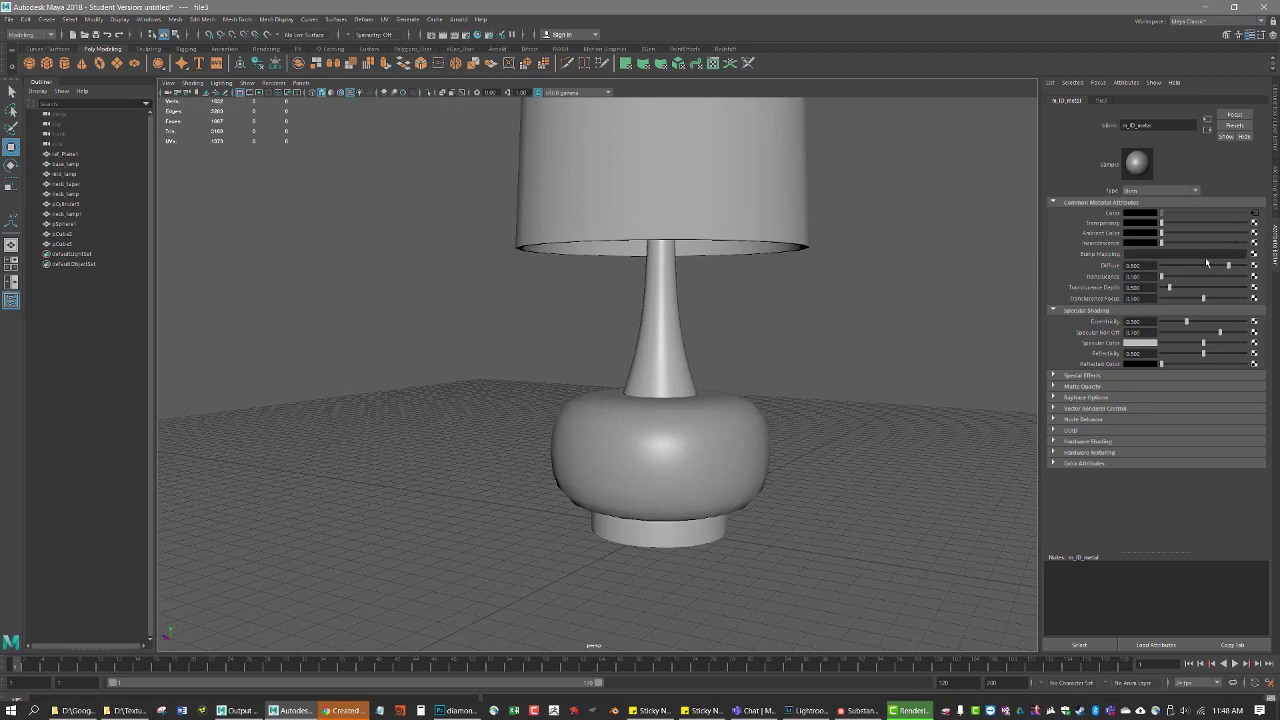
{"action": "left_click", "coordinate": [1254, 255]}
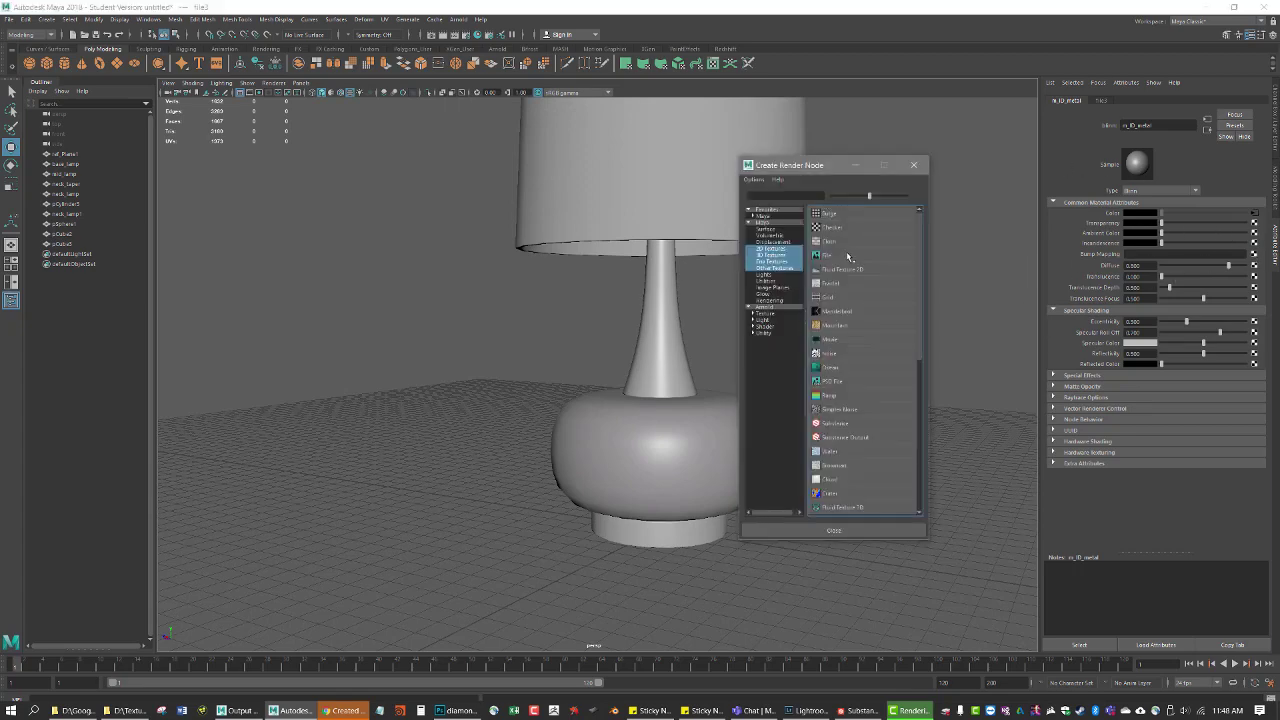
{"action": "left_click", "coordinate": [847, 258]}
{"action": "left_click", "coordinate": [1178, 224]}
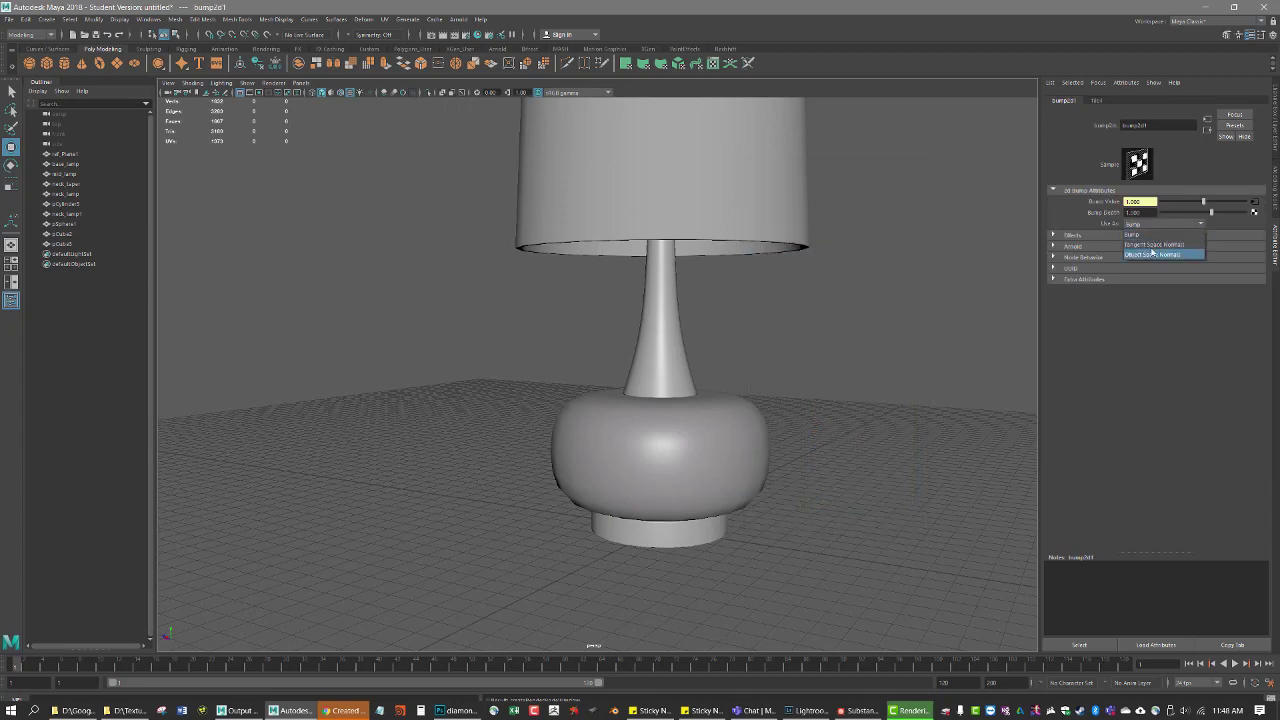
{"action": "left_click", "coordinate": [1157, 244]}
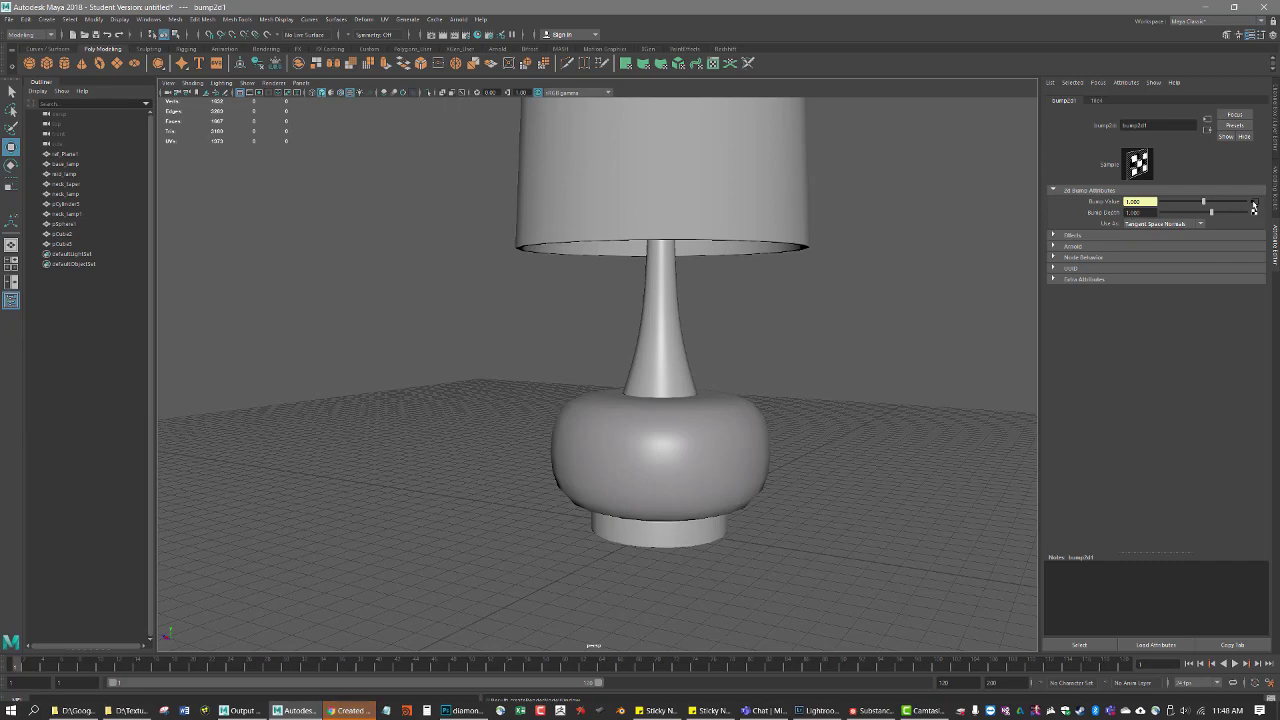
Step: Load ID_metal_001_normal.png as the image of the bump's file texture
{"action": "left_click", "coordinate": [1254, 202]}
{"action": "left_click", "coordinate": [1256, 237]}
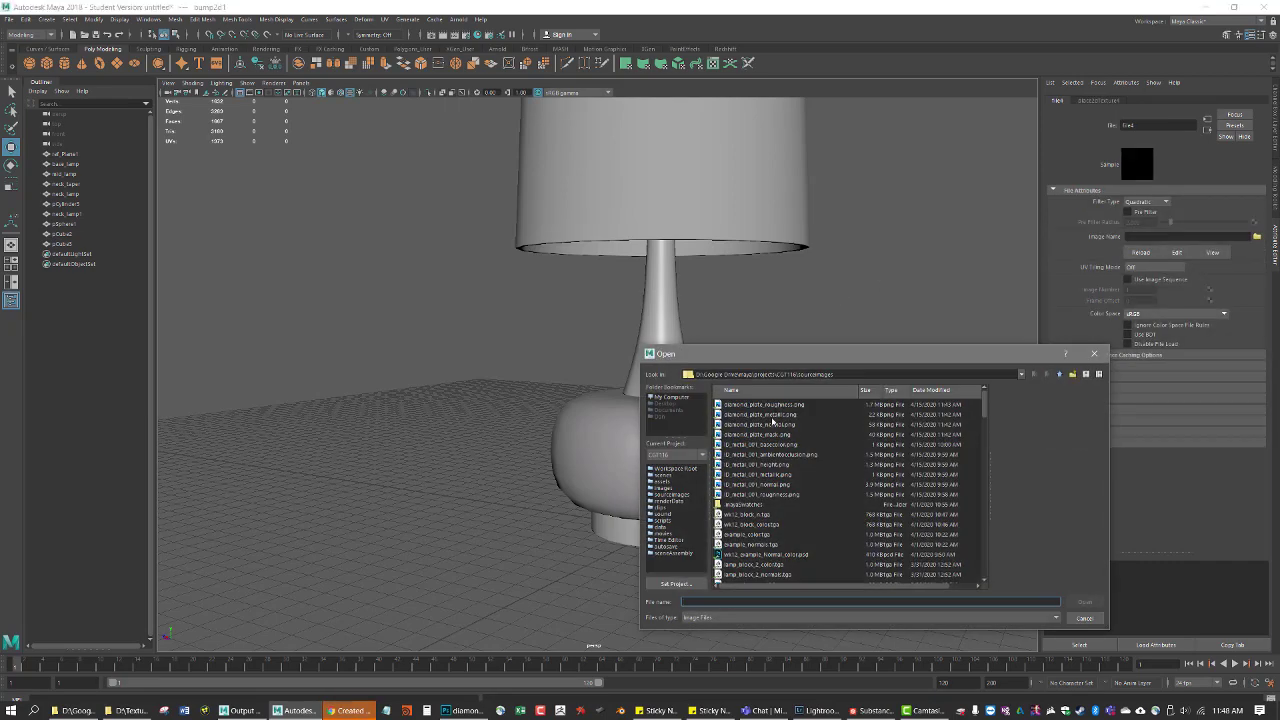
{"action": "left_click", "coordinate": [753, 485]}
{"action": "left_click", "coordinate": [1085, 602]}
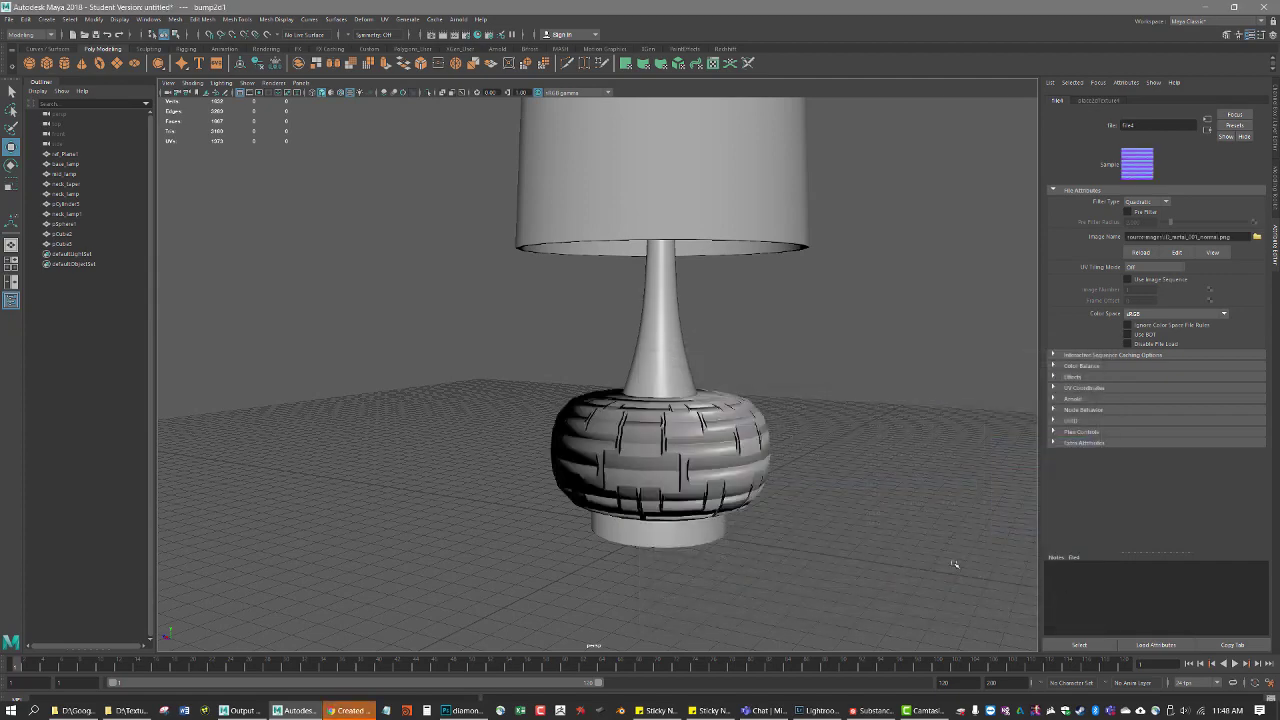
Step: Select the mid_lamp body and switch to the UV Editing workspace
{"action": "left_click_drag", "start_coordinate": [677, 484], "coordinate": [803, 465], "text": "alt"}
{"action": "scroll", "coordinate": [694, 456], "scroll_direction": "up", "scroll_amount": 4}
{"action": "scroll", "coordinate": [690, 473], "scroll_direction": "up", "scroll_amount": 4}
{"action": "left_click_drag", "start_coordinate": [657, 476], "coordinate": [720, 480], "text": "alt"}
{"action": "left_click", "coordinate": [720, 478]}
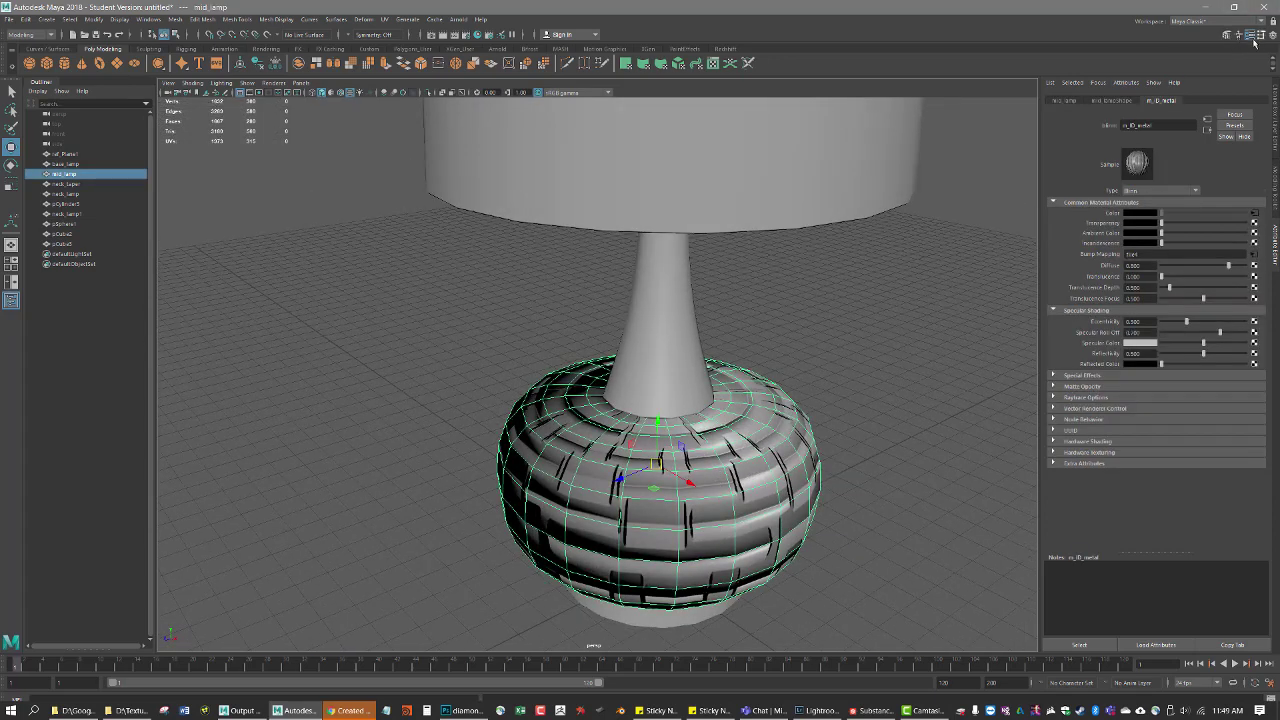
{"action": "left_click", "coordinate": [1212, 21]}
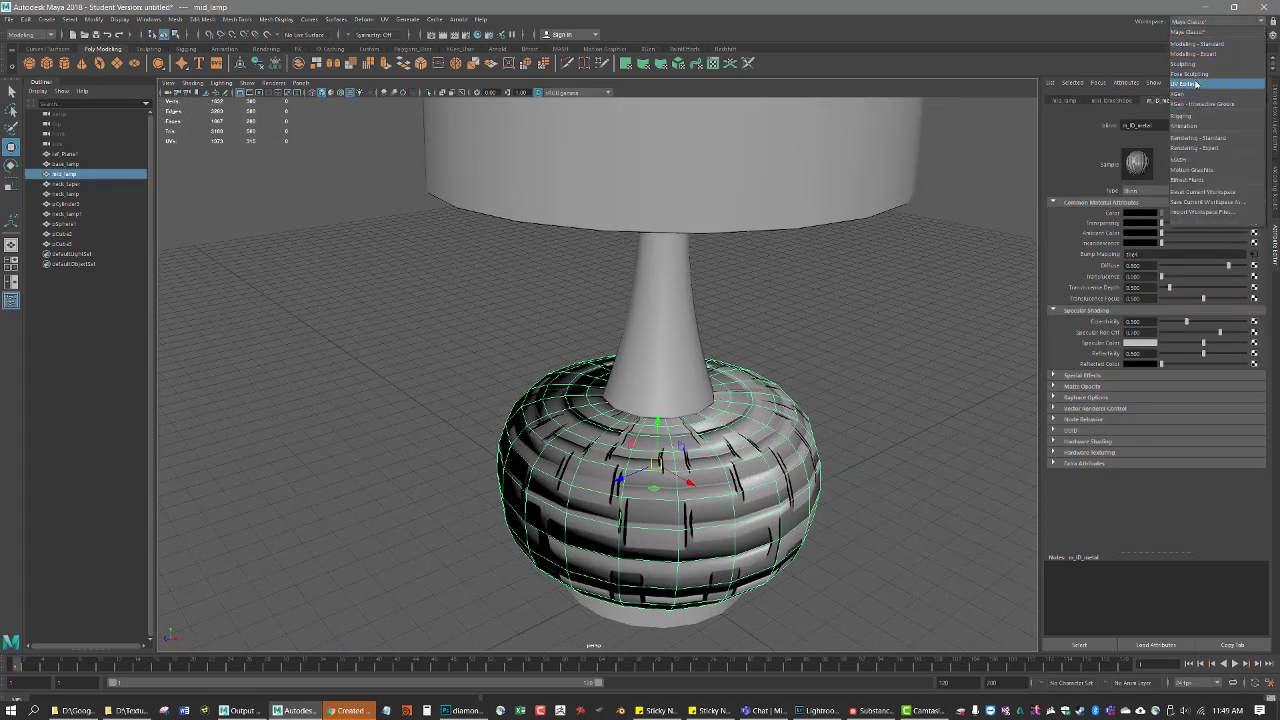
{"action": "left_click", "coordinate": [1215, 88]}
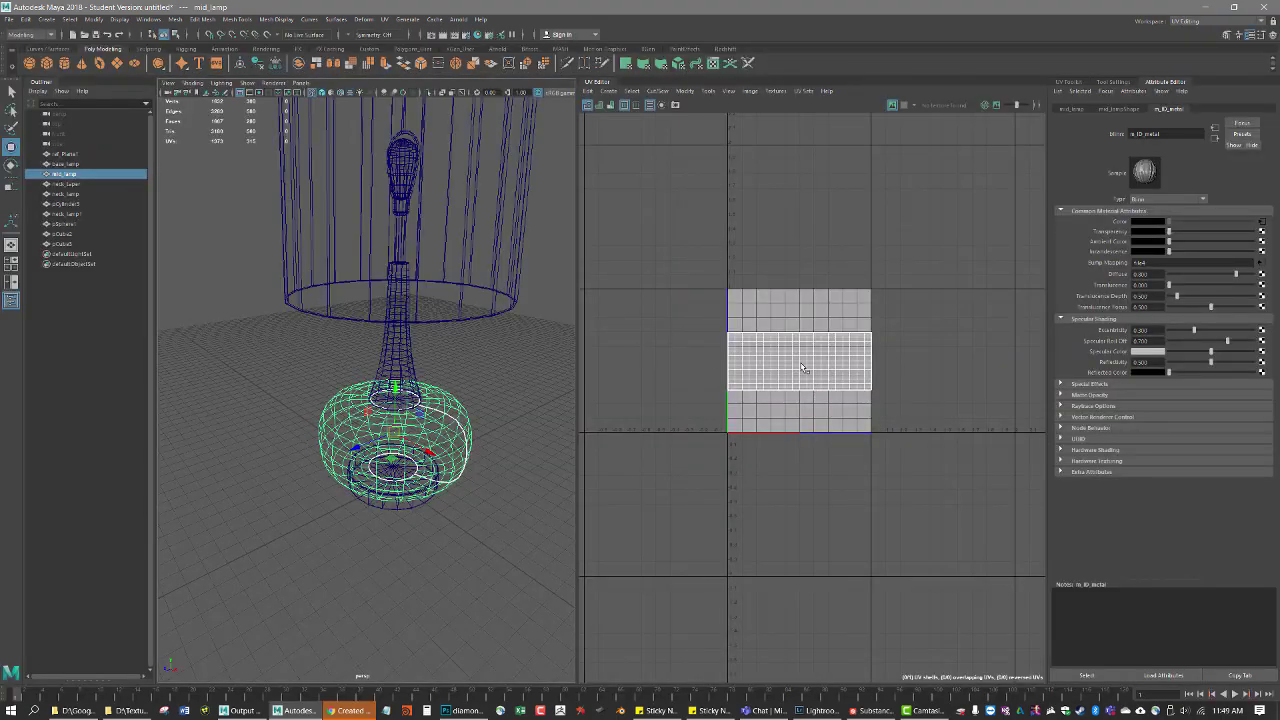
Step: Turn on textured shading in the UV Editing workspace's perspective view
{"action": "scroll", "coordinate": [410, 450], "scroll_direction": "up", "scroll_amount": 10}
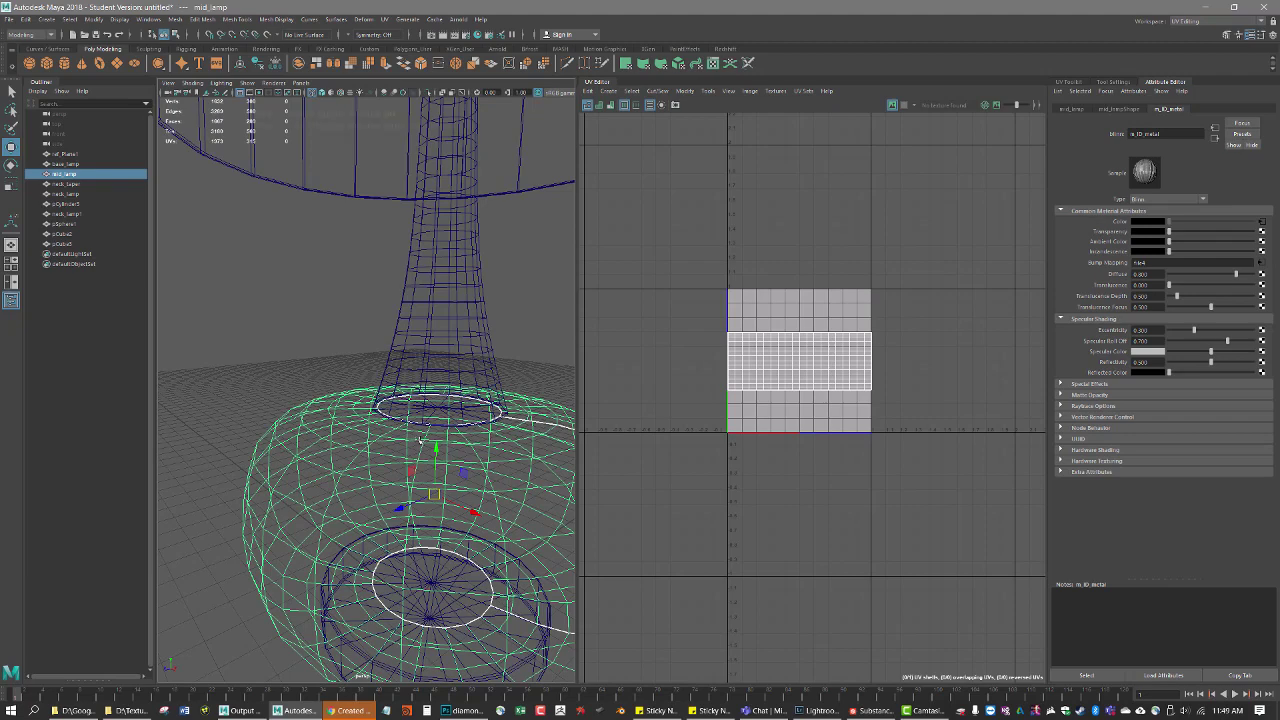
{"action": "key", "text": "6"}
{"action": "scroll", "coordinate": [404, 441], "scroll_direction": "down", "scroll_amount": 3}
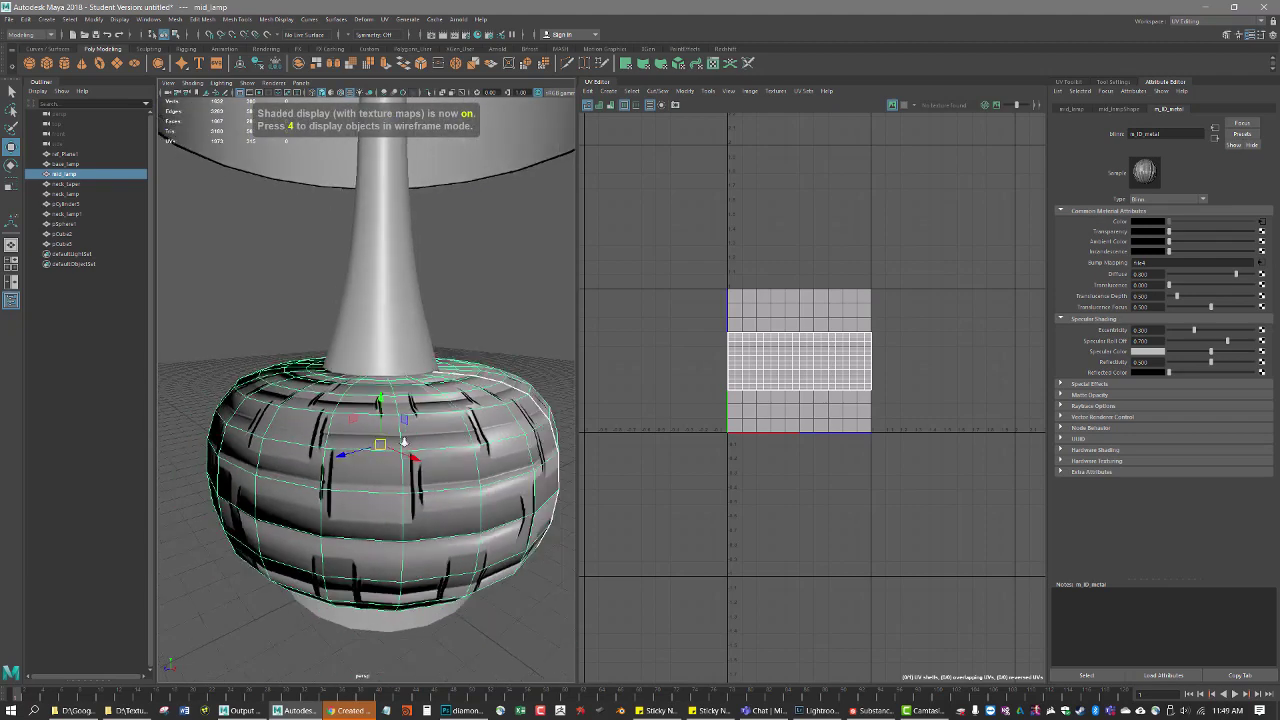
{"action": "scroll", "coordinate": [404, 441], "scroll_direction": "down", "scroll_amount": 5}
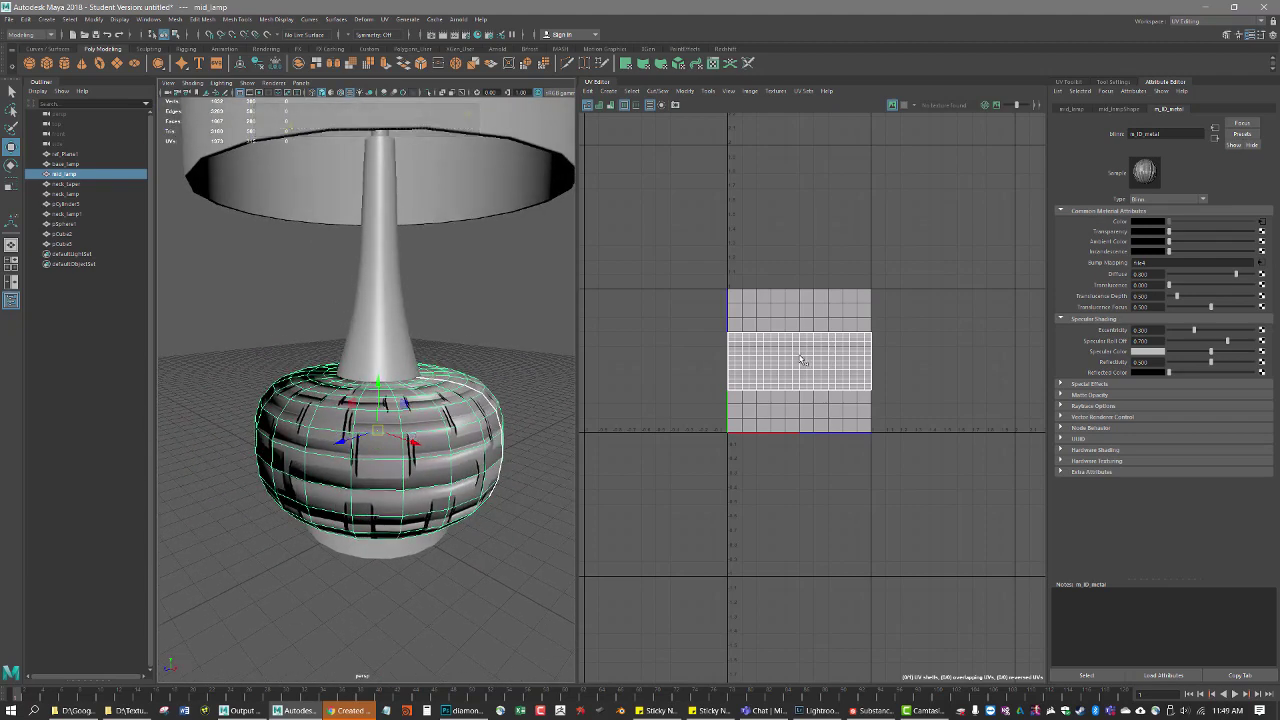
Step: Select mid_lamp's whole UV shell and scale it up uniformly until it spans the full height of the 0–1 tile
{"action": "right_click_drag", "start_coordinate": [800, 358], "coordinate": [802, 381]}
{"action": "double_click", "coordinate": [767, 353]}
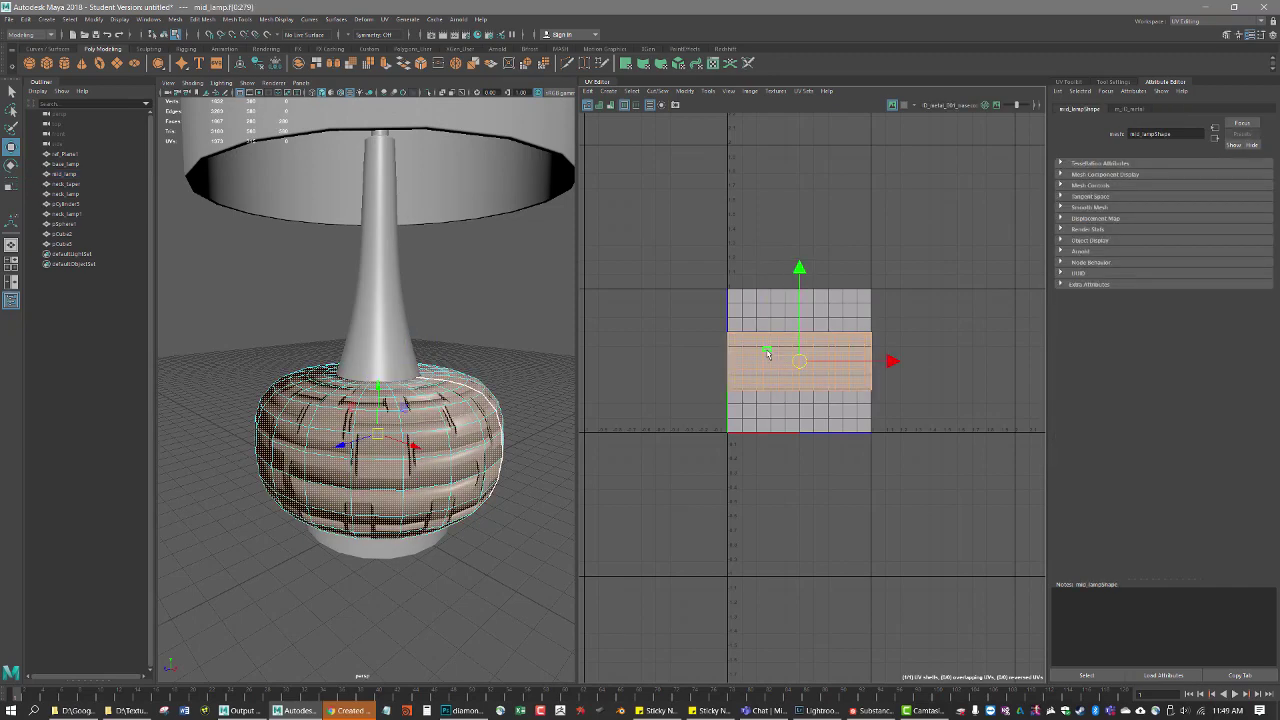
{"action": "key", "text": "r"}
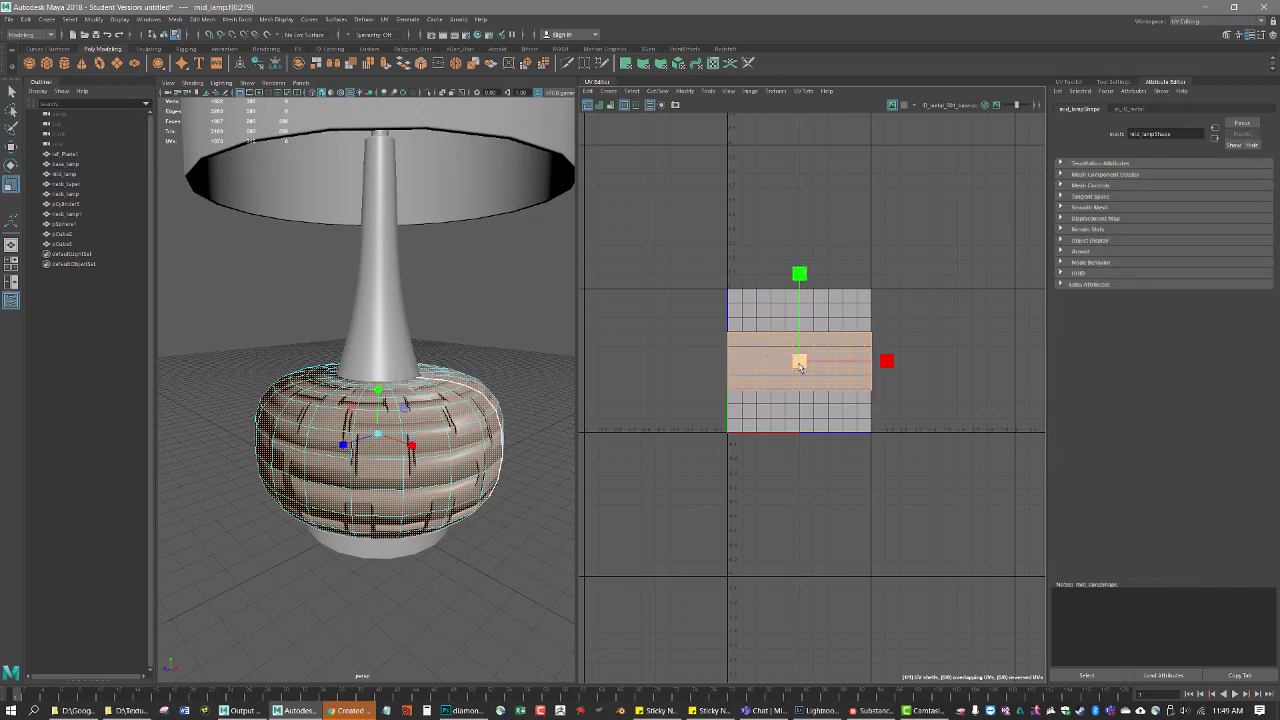
{"action": "left_click_drag", "start_coordinate": [799, 361], "coordinate": [920, 314]}
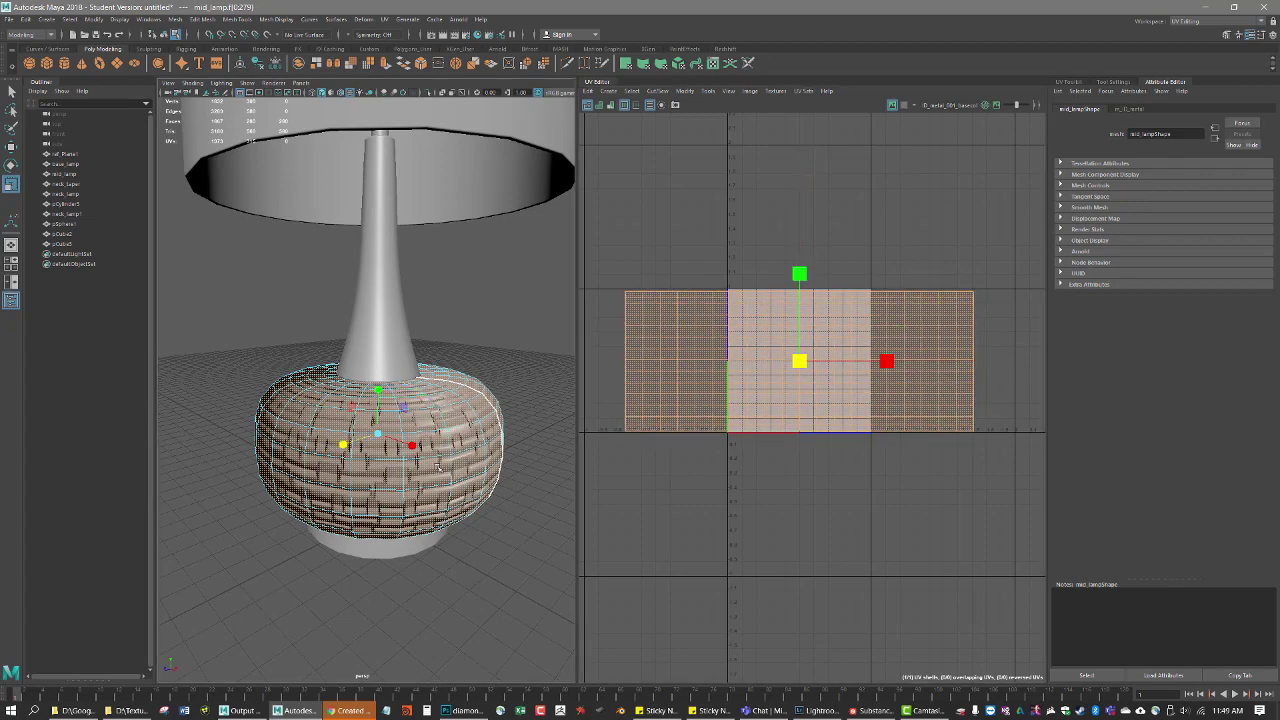
Step: Return the mid_lamp body to object mode and deselect it
{"action": "left_click", "coordinate": [459, 537]}
{"action": "left_click_drag", "start_coordinate": [459, 537], "coordinate": [590, 534], "text": "alt"}
{"action": "right_click_drag", "start_coordinate": [468, 430], "coordinate": [512, 407]}
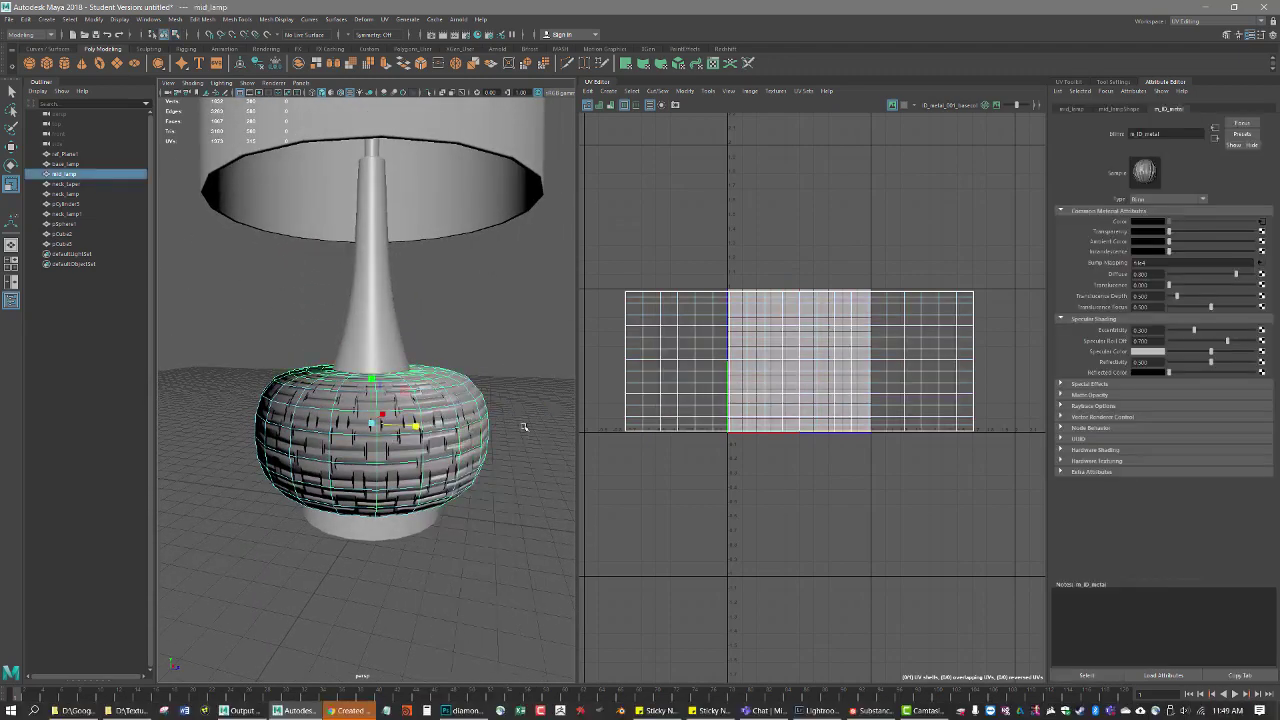
{"action": "left_click", "coordinate": [526, 430]}
{"action": "left_click_drag", "start_coordinate": [514, 463], "coordinate": [569, 470], "text": "alt"}
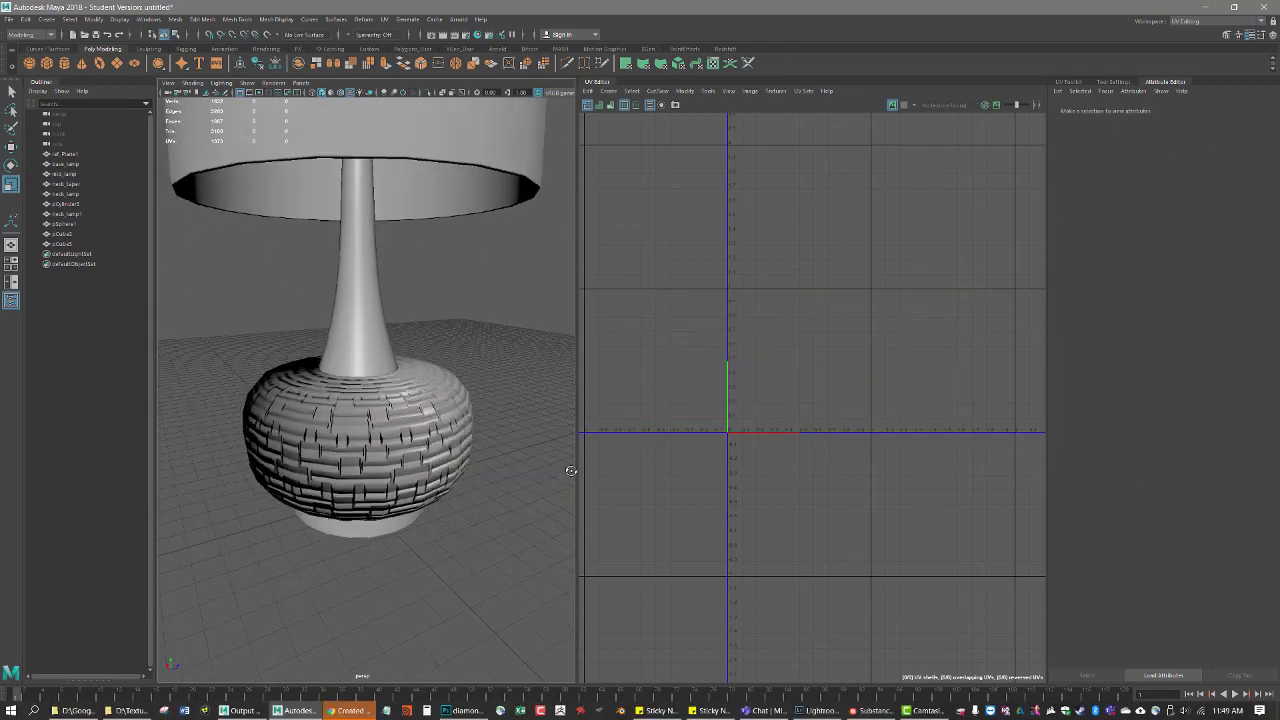
Step: Examine the normal map's tiling around the lamp body and at its vertical UV seam
{"action": "scroll", "coordinate": [446, 416], "scroll_direction": "up", "scroll_amount": 5}
{"action": "left_click_drag", "start_coordinate": [443, 416], "coordinate": [572, 472], "text": "alt"}
{"action": "left_click", "coordinate": [434, 430]}
{"action": "scroll", "coordinate": [760, 394], "scroll_direction": "up", "scroll_amount": 2}
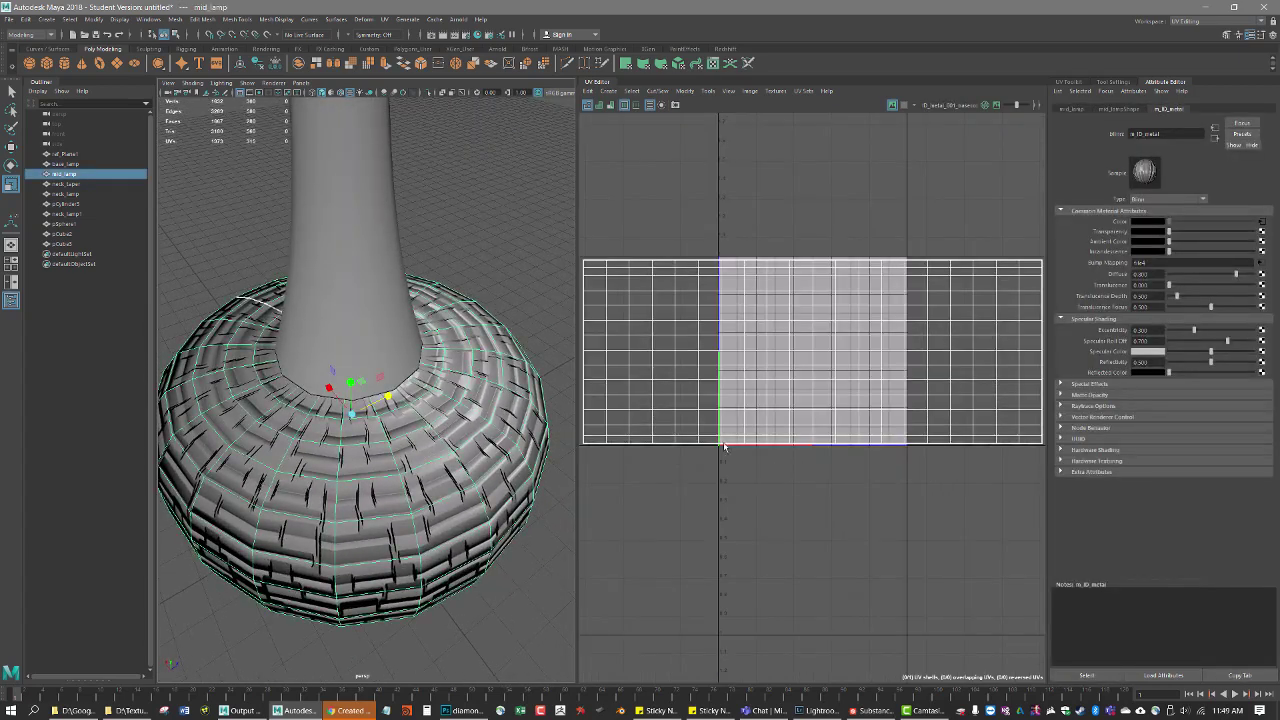
{"action": "middle_click_drag", "start_coordinate": [706, 446], "coordinate": [563, 465], "text": "alt"}
{"action": "middle_click_drag", "start_coordinate": [774, 479], "coordinate": [855, 472], "text": "alt"}
{"action": "left_click_drag", "start_coordinate": [418, 545], "coordinate": [420, 461], "text": "alt"}
{"action": "left_click", "coordinate": [506, 620]}
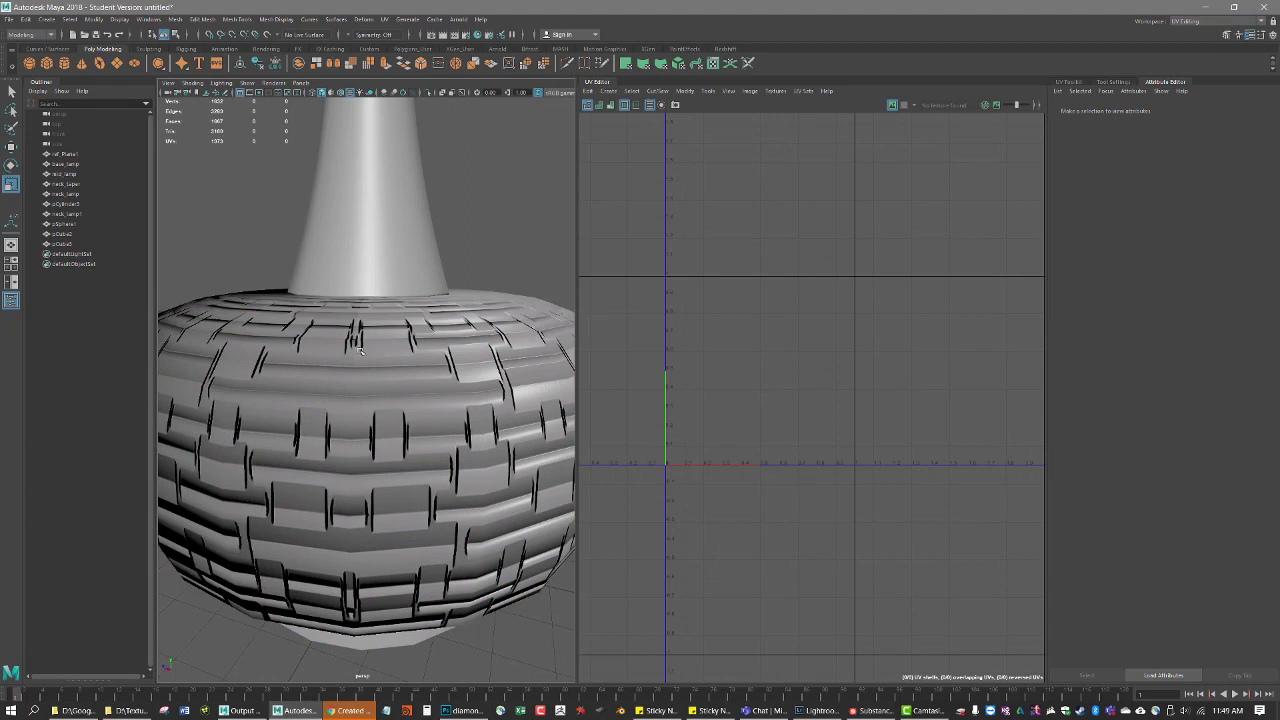
{"action": "left_click_drag", "start_coordinate": [370, 561], "coordinate": [373, 369], "text": "alt"}
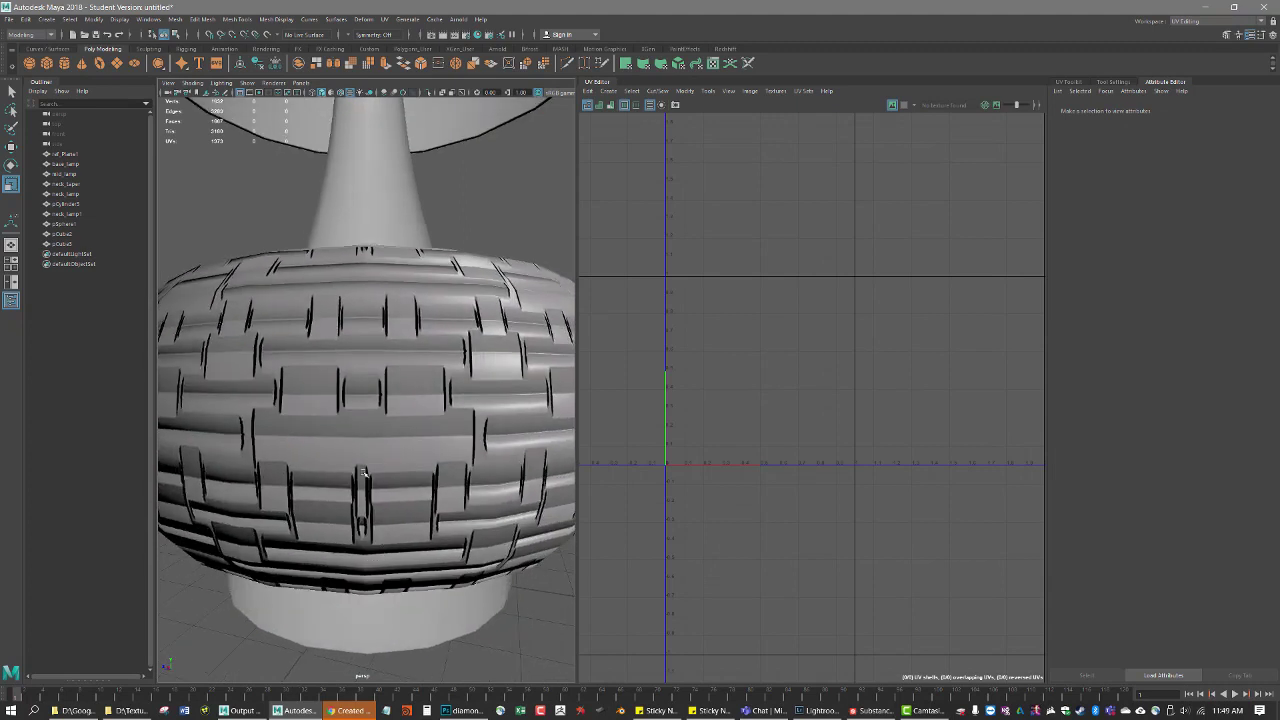
{"action": "scroll", "coordinate": [698, 423], "scroll_direction": "down", "scroll_amount": 3}
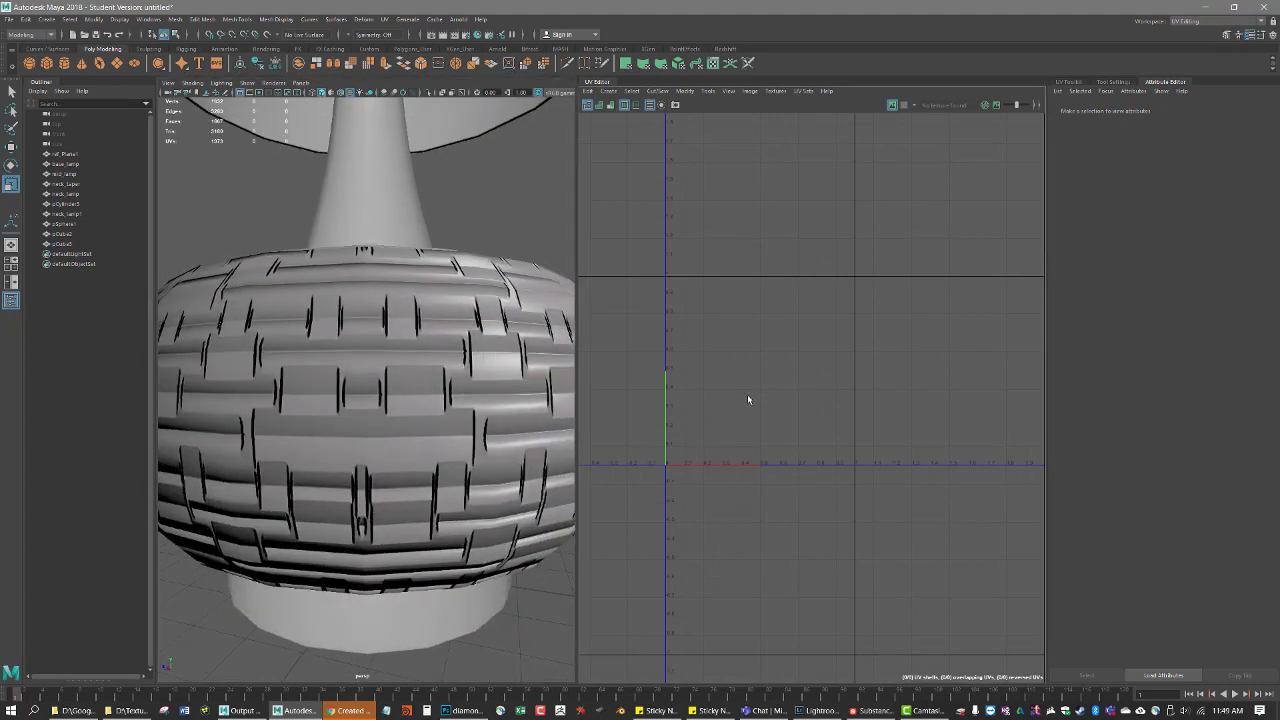
Step: Select all of mid_lamp's UV faces and move the shell along negative U until its outer edge meets the tile boundary
{"action": "left_click", "coordinate": [463, 438]}
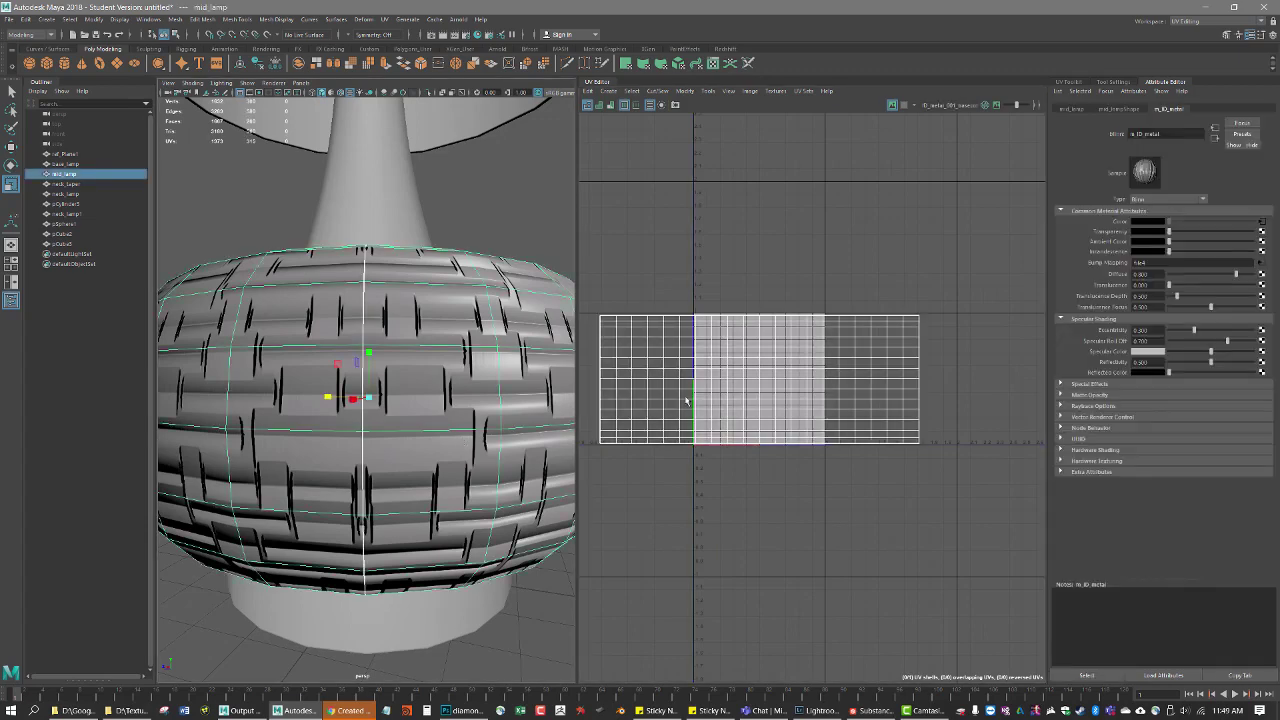
{"action": "right_click_drag", "start_coordinate": [686, 399], "coordinate": [690, 422]}
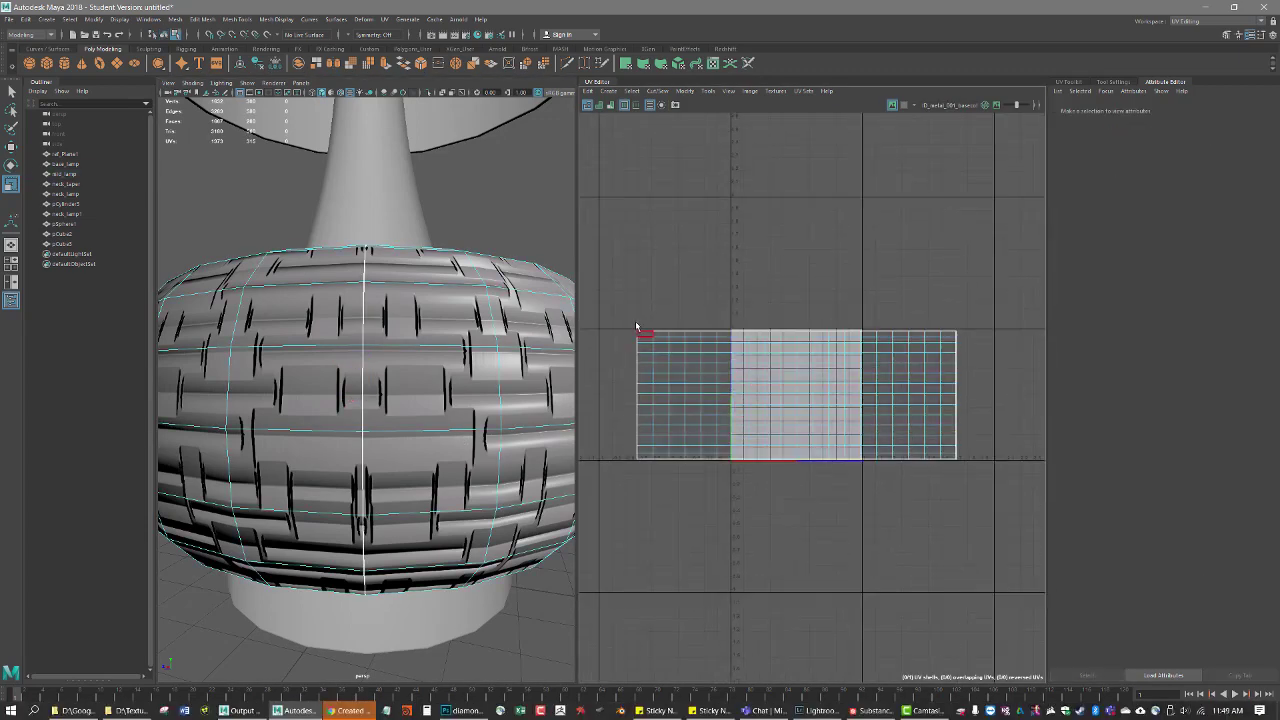
{"action": "left_click_drag", "start_coordinate": [635, 321], "coordinate": [964, 480]}
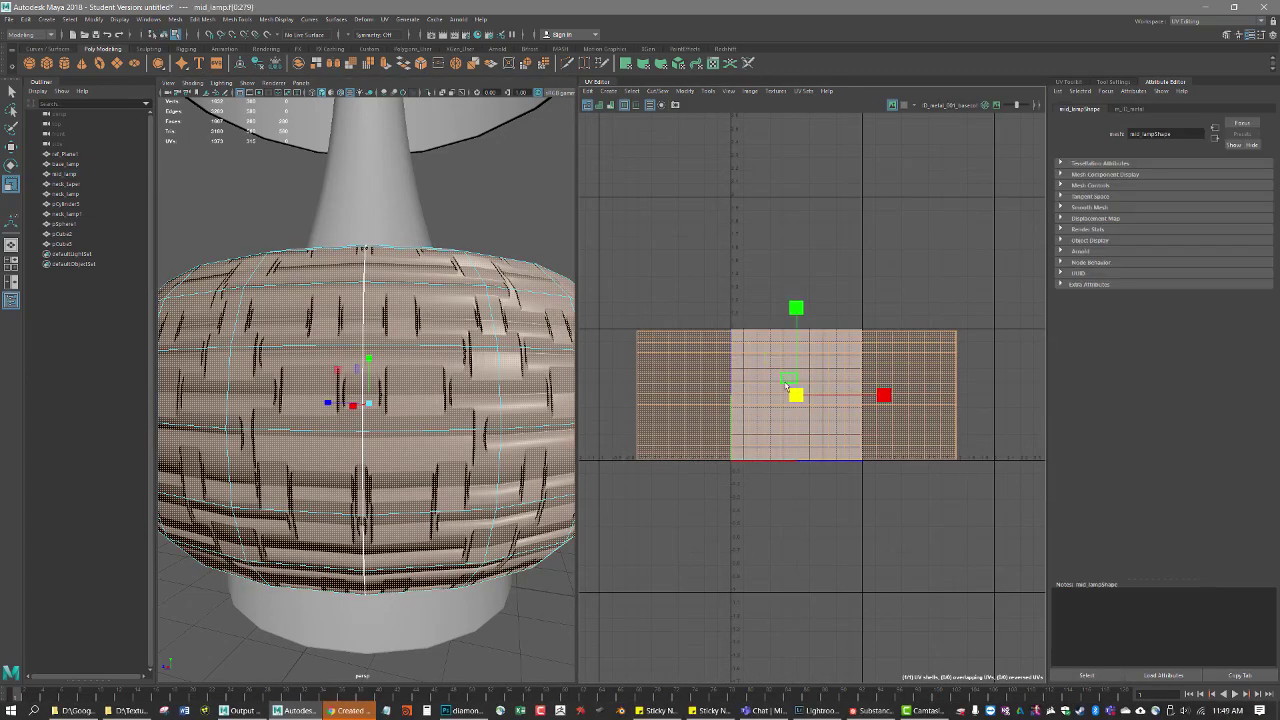
{"action": "key", "text": "w"}
{"action": "left_click_drag", "start_coordinate": [897, 400], "coordinate": [850, 397]}
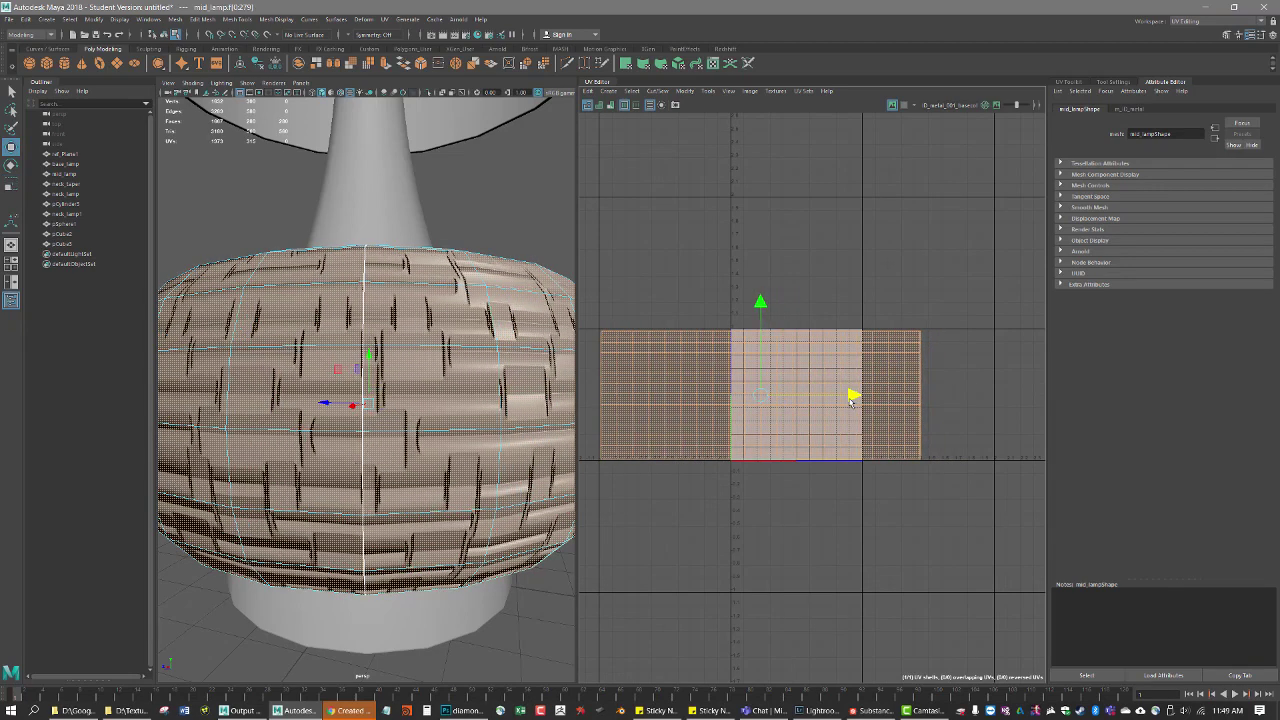
{"action": "scroll", "coordinate": [700, 420], "scroll_direction": "up", "scroll_amount": 5}
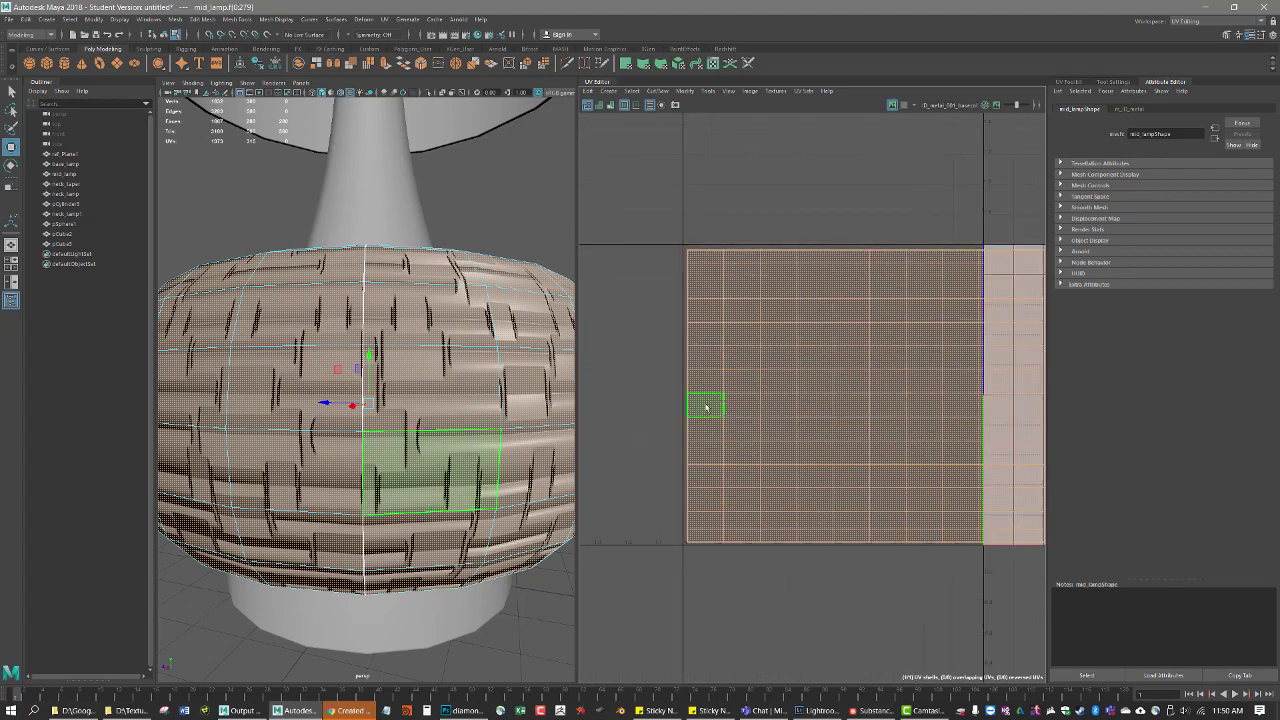
Step: Nudge the mid_lamp UV shell along negative U and snap its outer UV column onto the -1 tile boundary
{"action": "middle_click_drag", "start_coordinate": [870, 408], "coordinate": [830, 423], "text": "alt"}
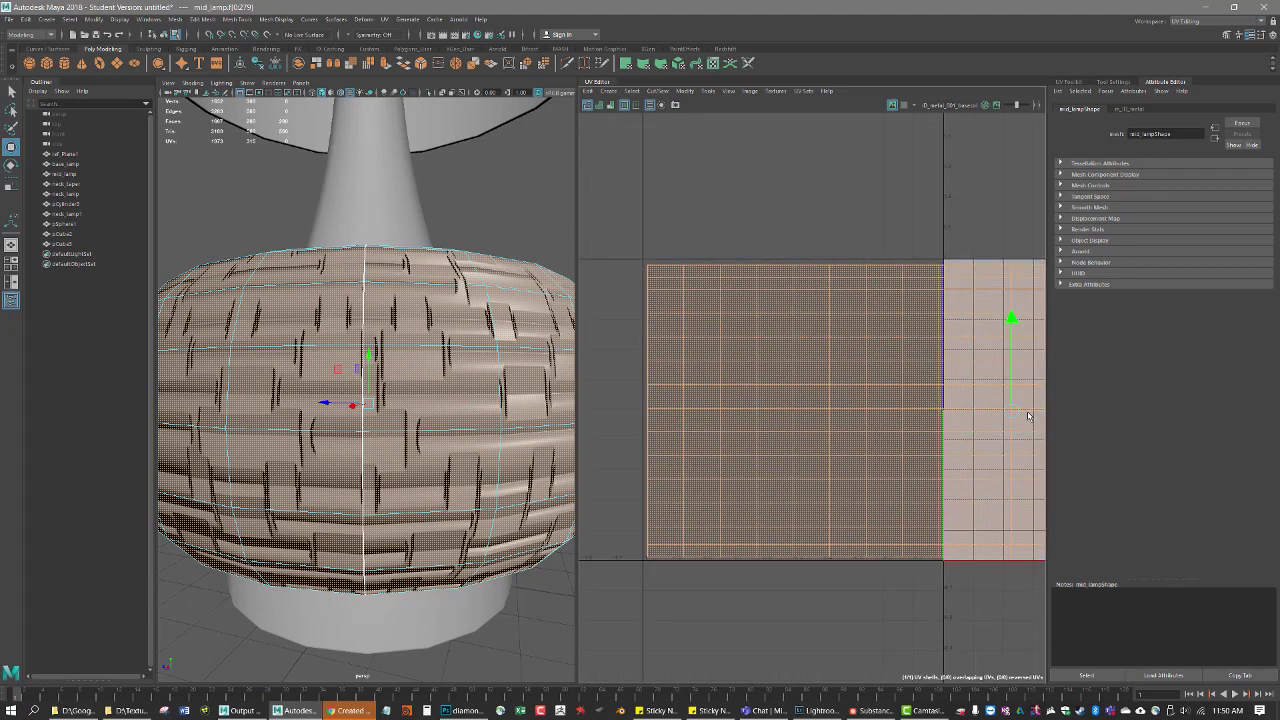
{"action": "left_click_drag", "start_coordinate": [1028, 414], "coordinate": [1023, 414]}
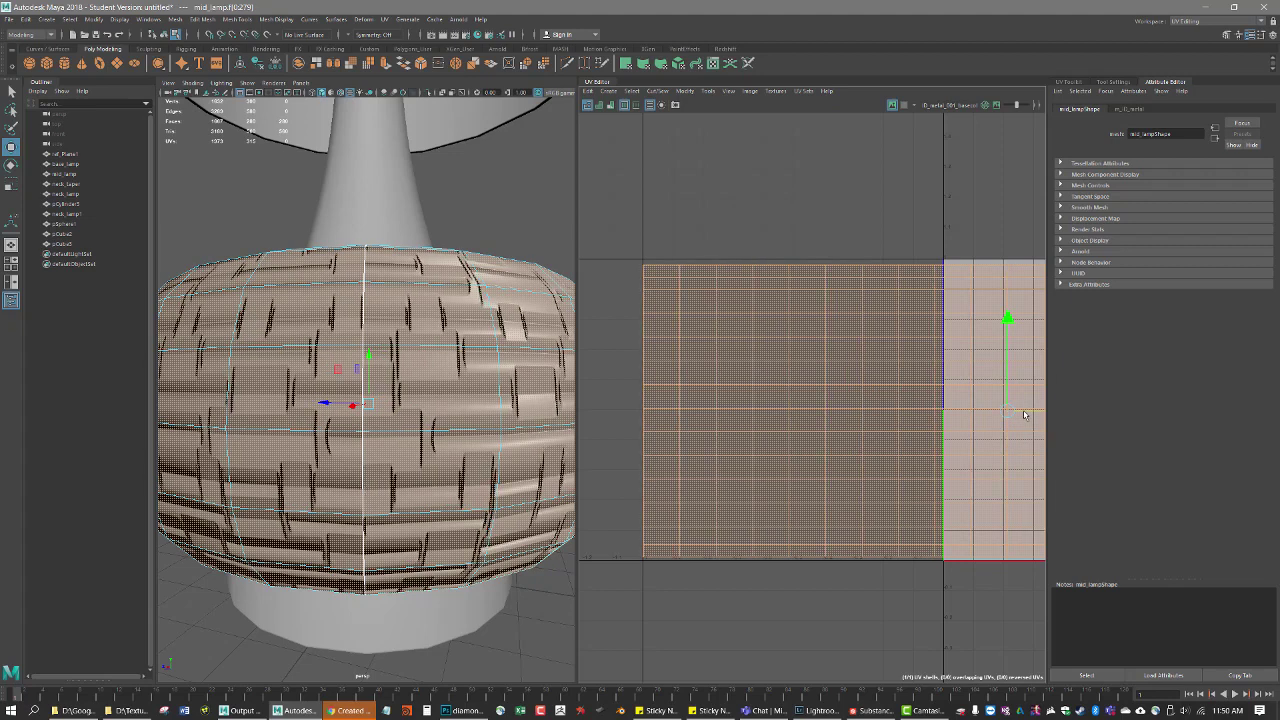
{"action": "right_click_drag", "start_coordinate": [642, 458], "coordinate": [700, 465]}
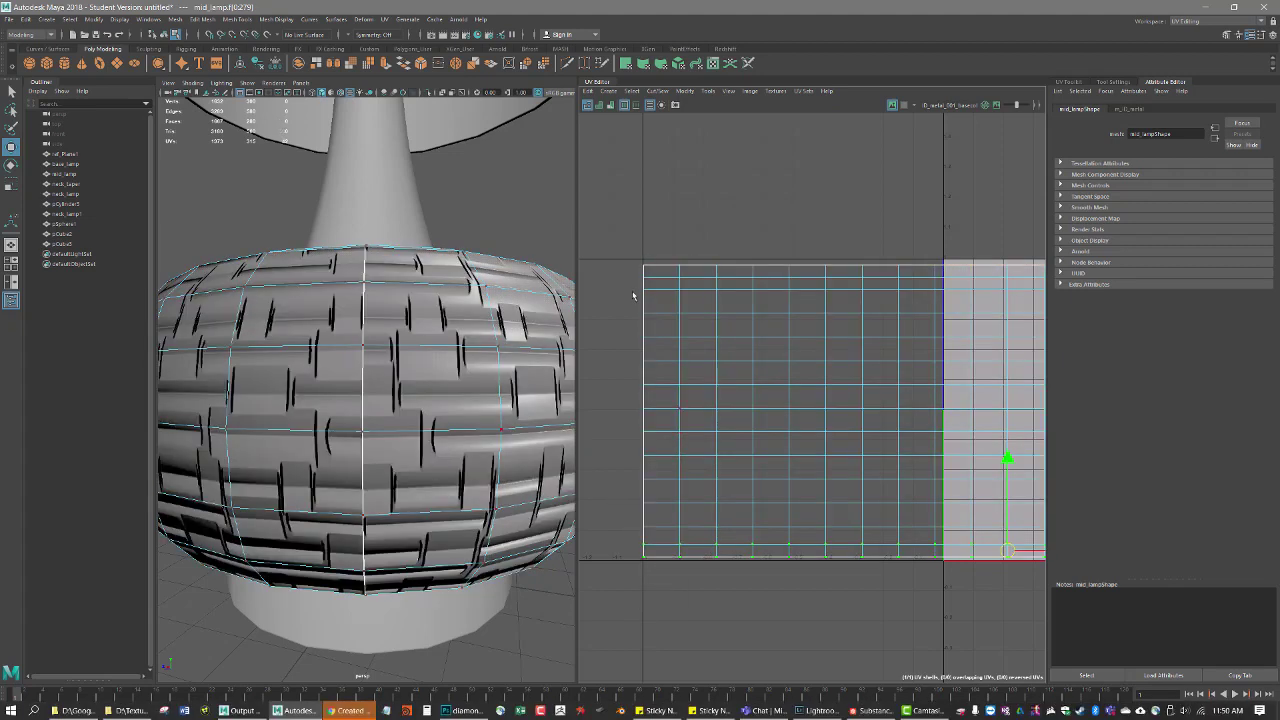
{"action": "left_click_drag", "start_coordinate": [620, 237], "coordinate": [658, 656]}
{"action": "key", "text": "x"}
{"action": "left_click_drag", "start_coordinate": [733, 414], "coordinate": [643, 422]}
Step: Select every UV of the mid_lamp shell
{"action": "scroll", "coordinate": [825, 462], "scroll_direction": "down", "scroll_amount": 3}
{"action": "scroll", "coordinate": [825, 475], "scroll_direction": "down", "scroll_amount": 2}
{"action": "middle_click_drag", "start_coordinate": [905, 508], "coordinate": [649, 505], "text": "alt"}
{"action": "scroll", "coordinate": [868, 502], "scroll_direction": "up", "scroll_amount": 6}
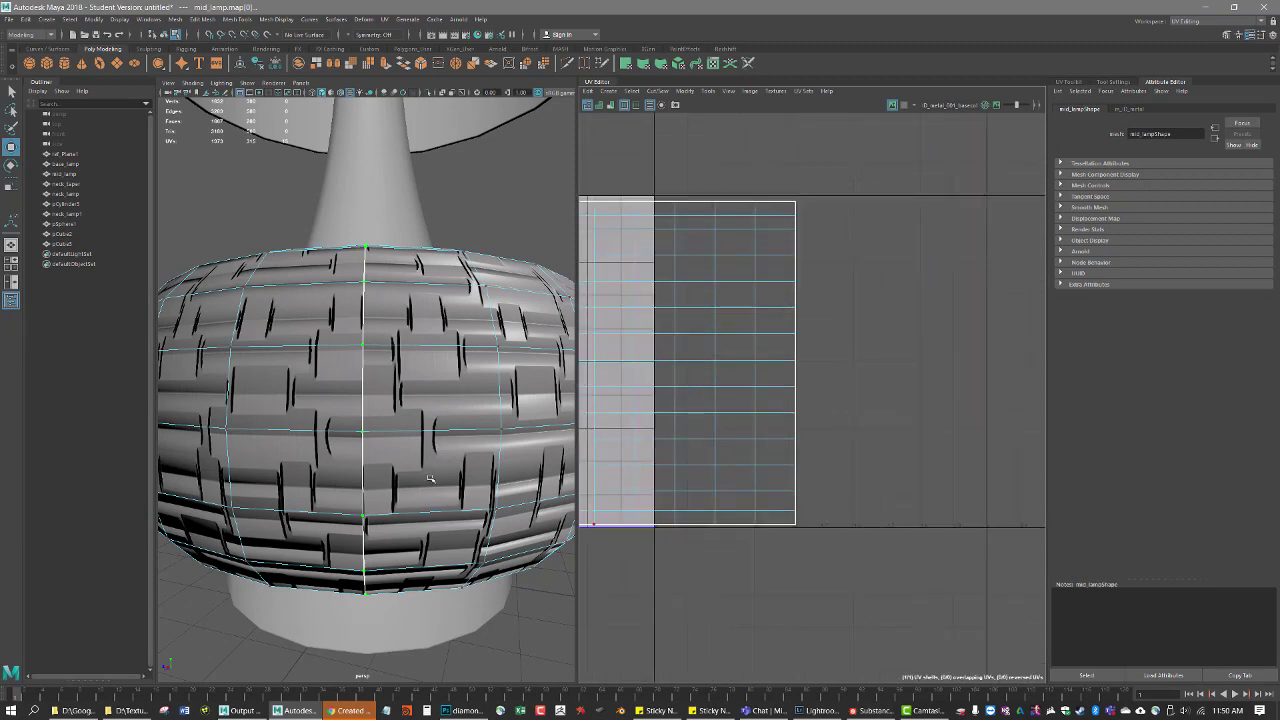
{"action": "scroll", "coordinate": [874, 539], "scroll_direction": "down", "scroll_amount": 4}
{"action": "middle_click_drag", "start_coordinate": [758, 537], "coordinate": [882, 516], "text": "alt"}
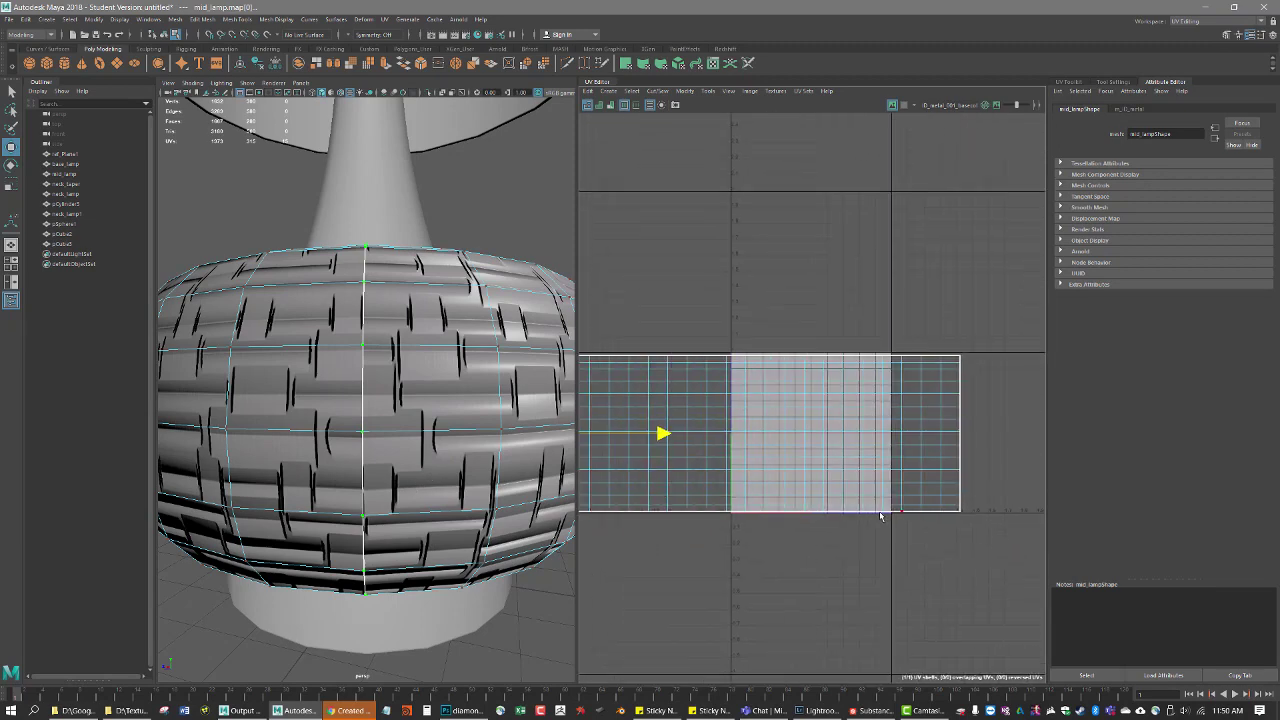
{"action": "scroll", "coordinate": [954, 531], "scroll_direction": "down", "scroll_amount": 2}
{"action": "left_click_drag", "start_coordinate": [998, 544], "coordinate": [652, 372]}
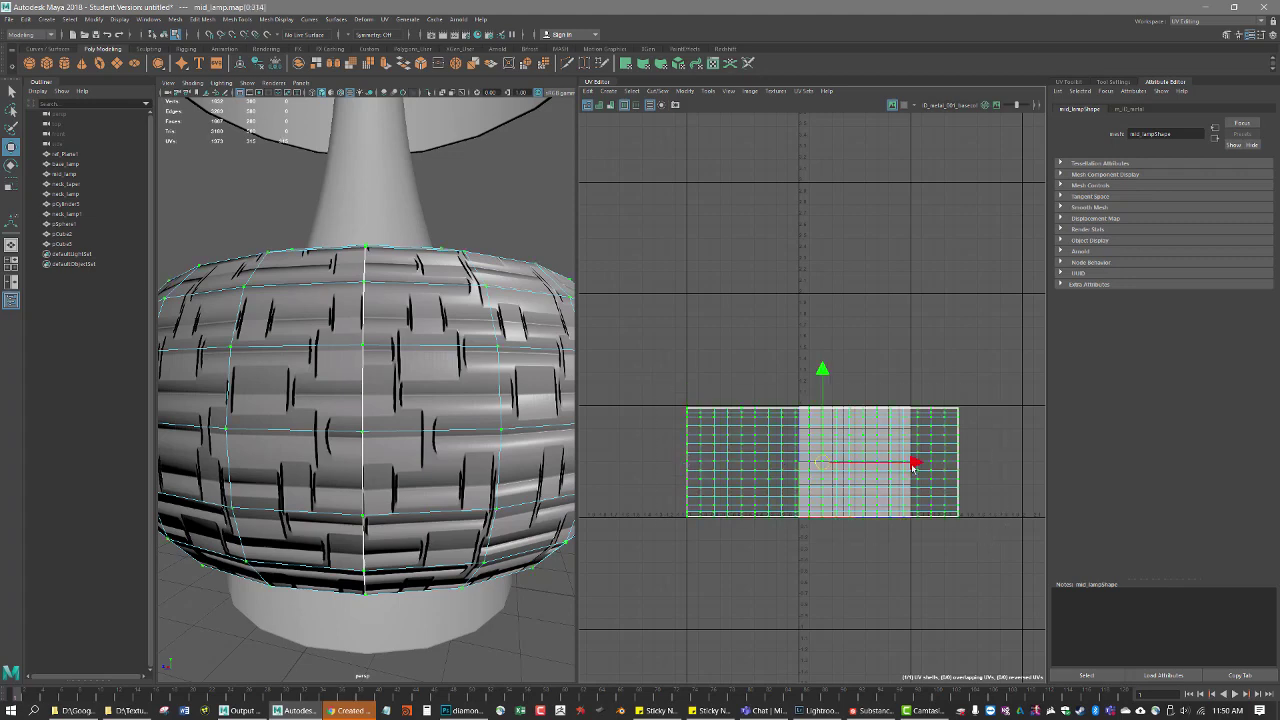
Step: Place the Move tool's pivot on the shell's negative-U edge
{"action": "scroll", "coordinate": [696, 471], "scroll_direction": "up", "scroll_amount": 2}
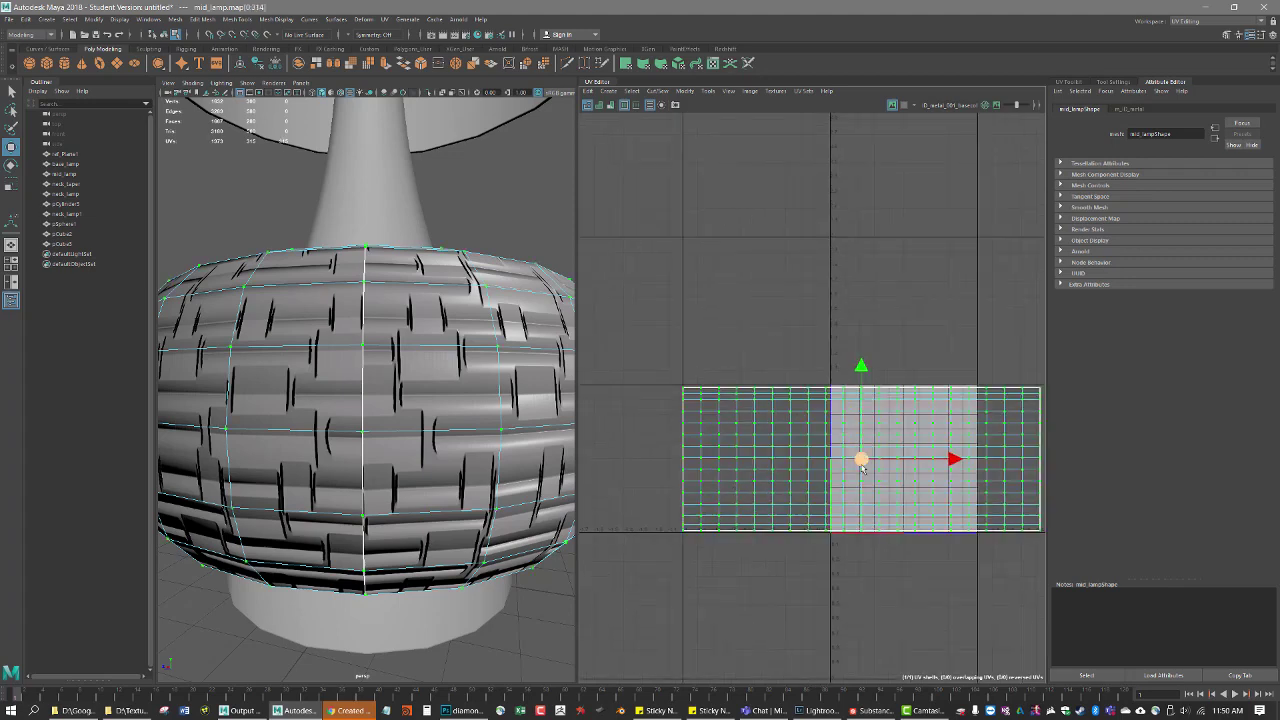
{"action": "key", "text": "d"}
{"action": "left_click_drag", "start_coordinate": [938, 460], "coordinate": [683, 460]}
{"action": "key", "text": "v"}
{"action": "key", "text": "d"}
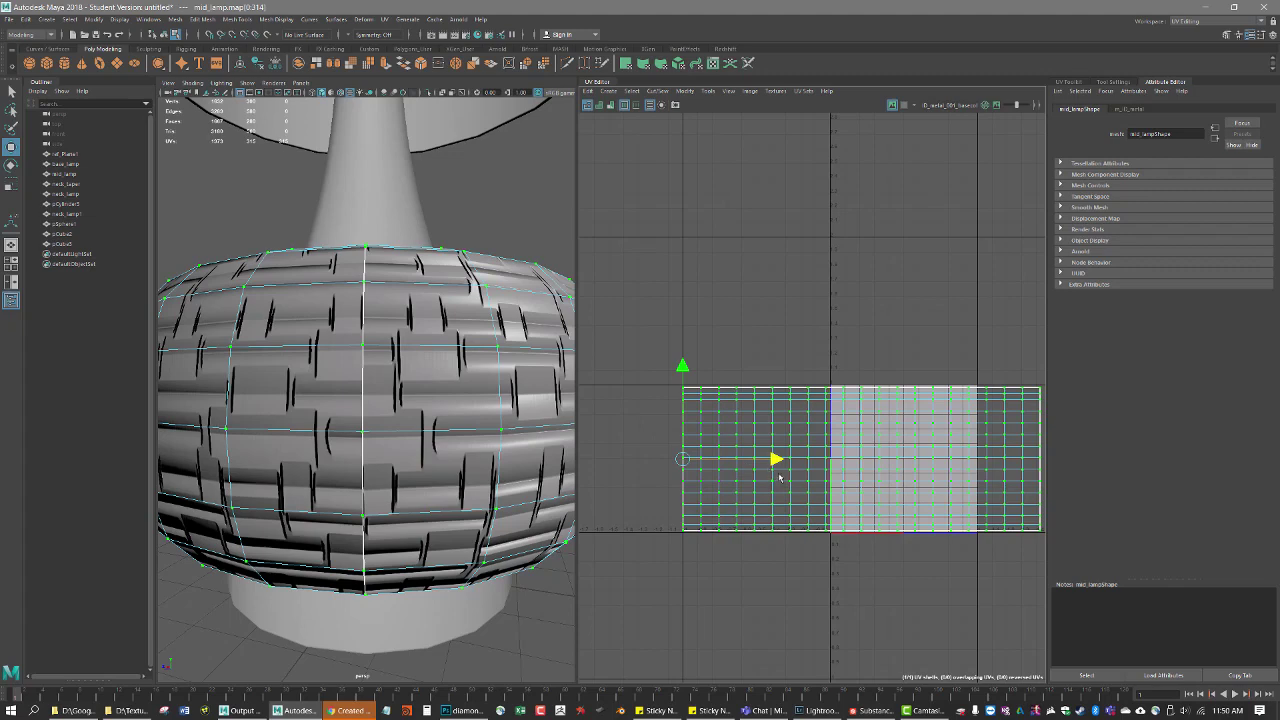
Step: Activate UV scaling and place the scale pivot on the shell's negative-U edge
{"action": "scroll", "coordinate": [780, 478], "scroll_direction": "down", "scroll_amount": 1}
{"action": "key", "text": "r"}
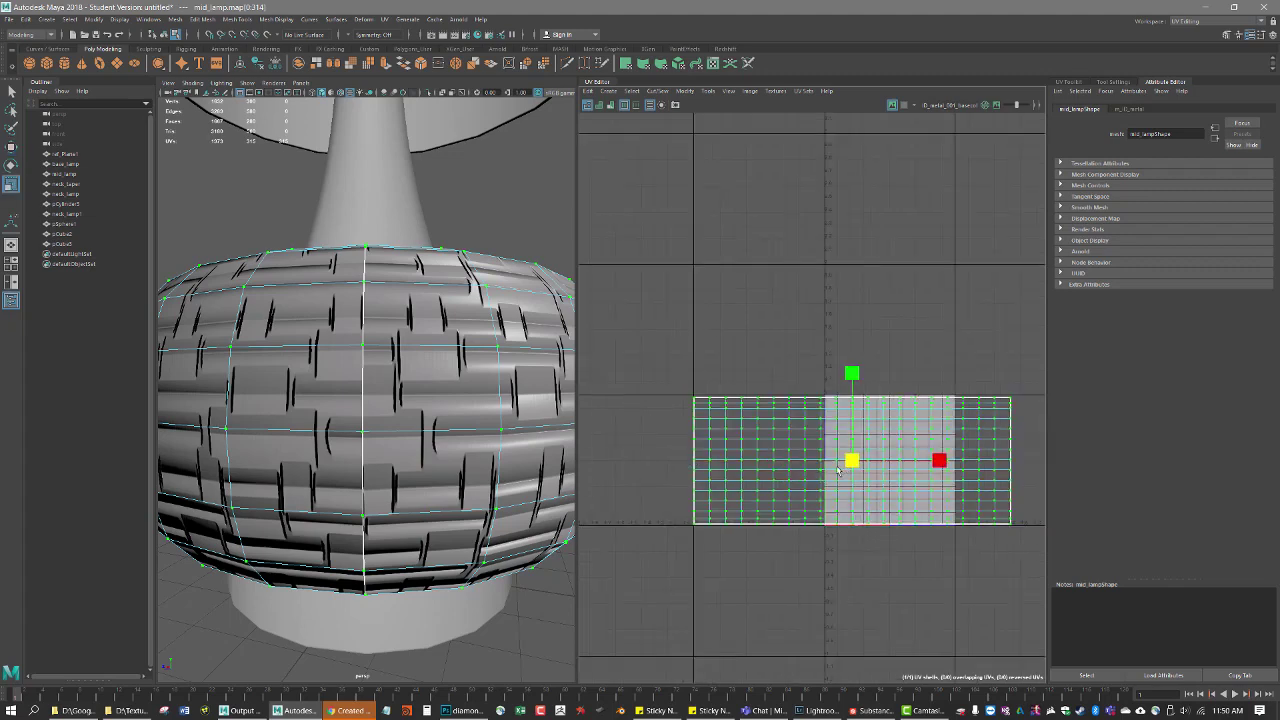
{"action": "left_click", "coordinate": [847, 461]}
{"action": "key", "text": "d"}
{"action": "left_click_drag", "start_coordinate": [849, 461], "coordinate": [702, 466]}
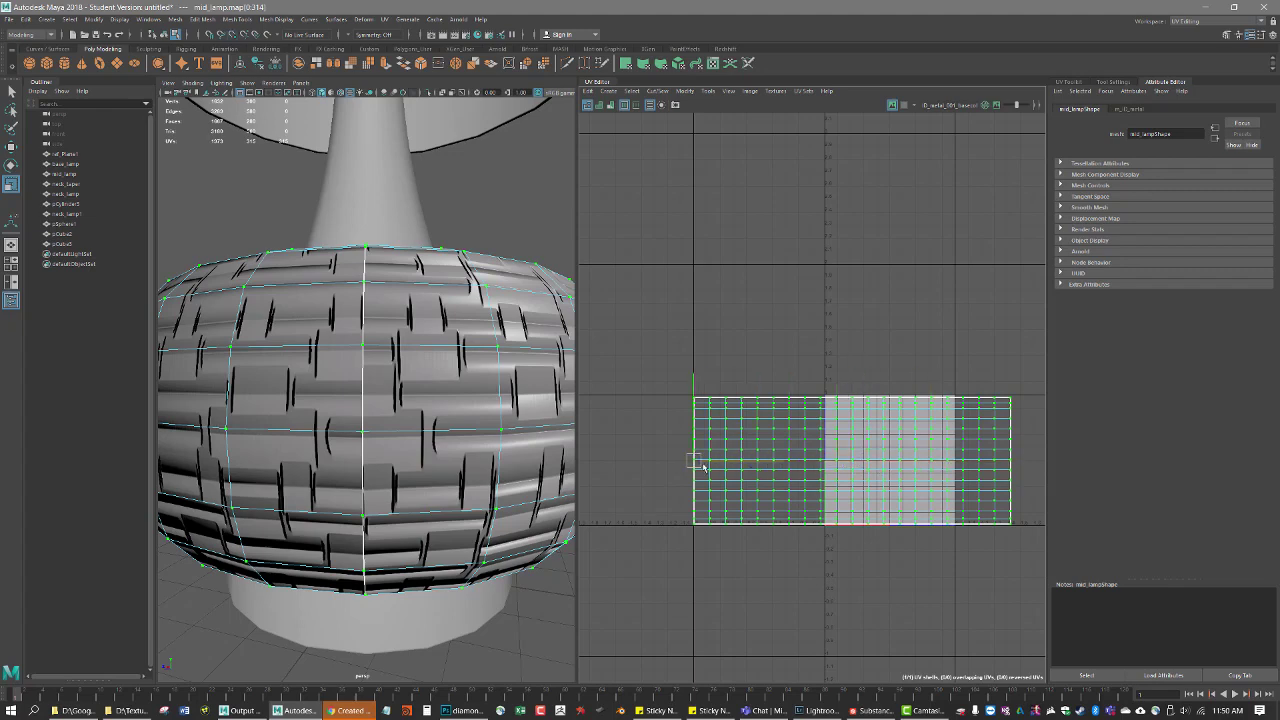
{"action": "key", "text": "d"}
Step: Scale the shell down along U from its pivot until its positive-U edge meets the far boundary of the 0–1 tile
{"action": "left_click_drag", "start_coordinate": [509, 503], "coordinate": [395, 484], "text": "alt"}
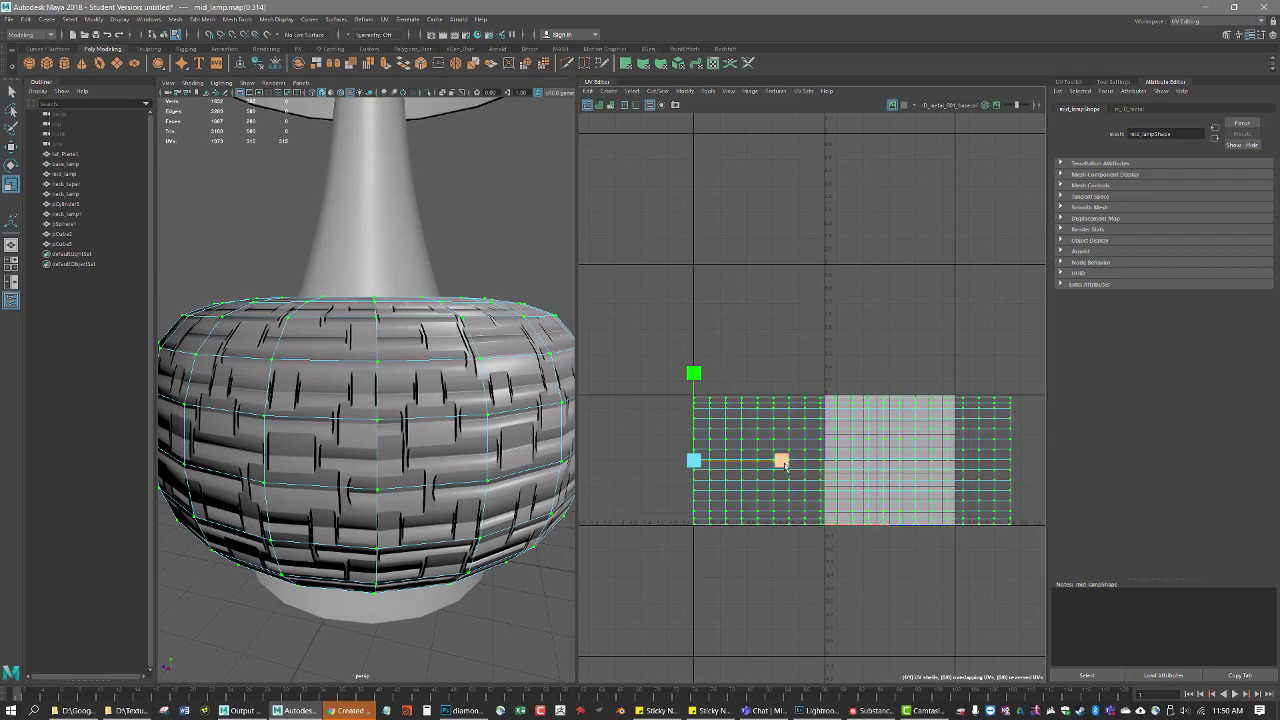
{"action": "mouse_move", "coordinate": [782, 460]}
{"action": "left_mouse_down"}
{"action": "mouse_move", "coordinate": [800, 467]}
{"action": "mouse_move", "coordinate": [758, 465]}
{"action": "mouse_move", "coordinate": [769, 467]}
{"action": "left_mouse_up"}
{"action": "left_click_drag", "start_coordinate": [412, 430], "coordinate": [565, 449], "text": "alt"}
{"action": "scroll", "coordinate": [995, 448], "scroll_direction": "up", "scroll_amount": 5}
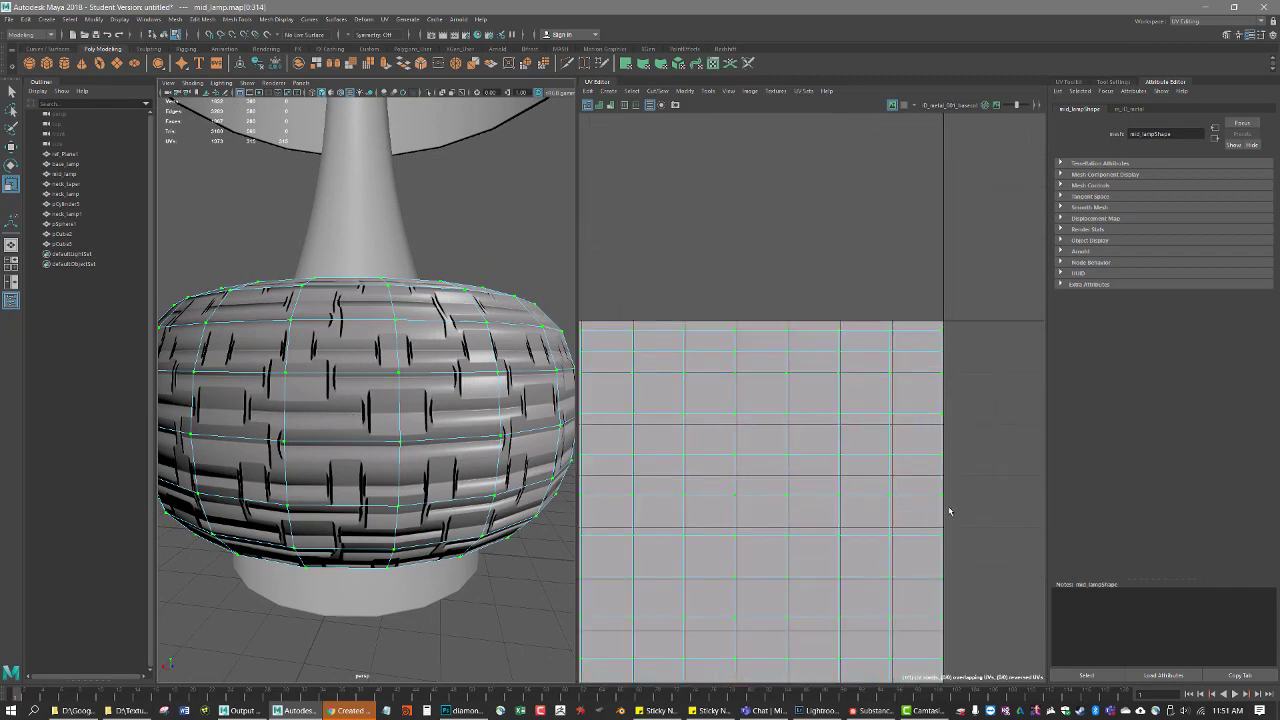
{"action": "right_click_drag", "start_coordinate": [950, 511], "coordinate": [819, 488], "text": "alt"}
{"action": "middle_click_drag", "start_coordinate": [819, 488], "coordinate": [817, 396], "text": "alt"}
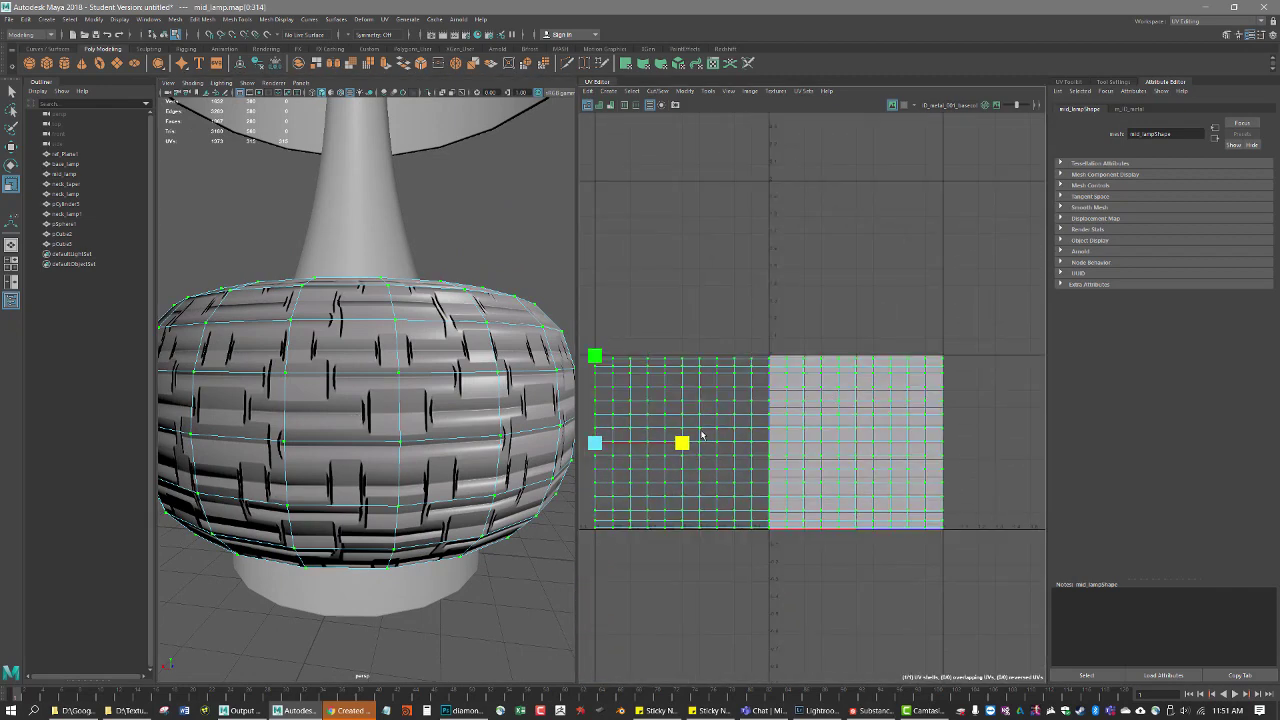
{"action": "left_click_drag", "start_coordinate": [684, 447], "coordinate": [685, 447]}
{"action": "middle_click_drag", "start_coordinate": [952, 420], "coordinate": [810, 413], "text": "alt"}
{"action": "scroll", "coordinate": [810, 419], "scroll_direction": "up", "scroll_amount": 5}
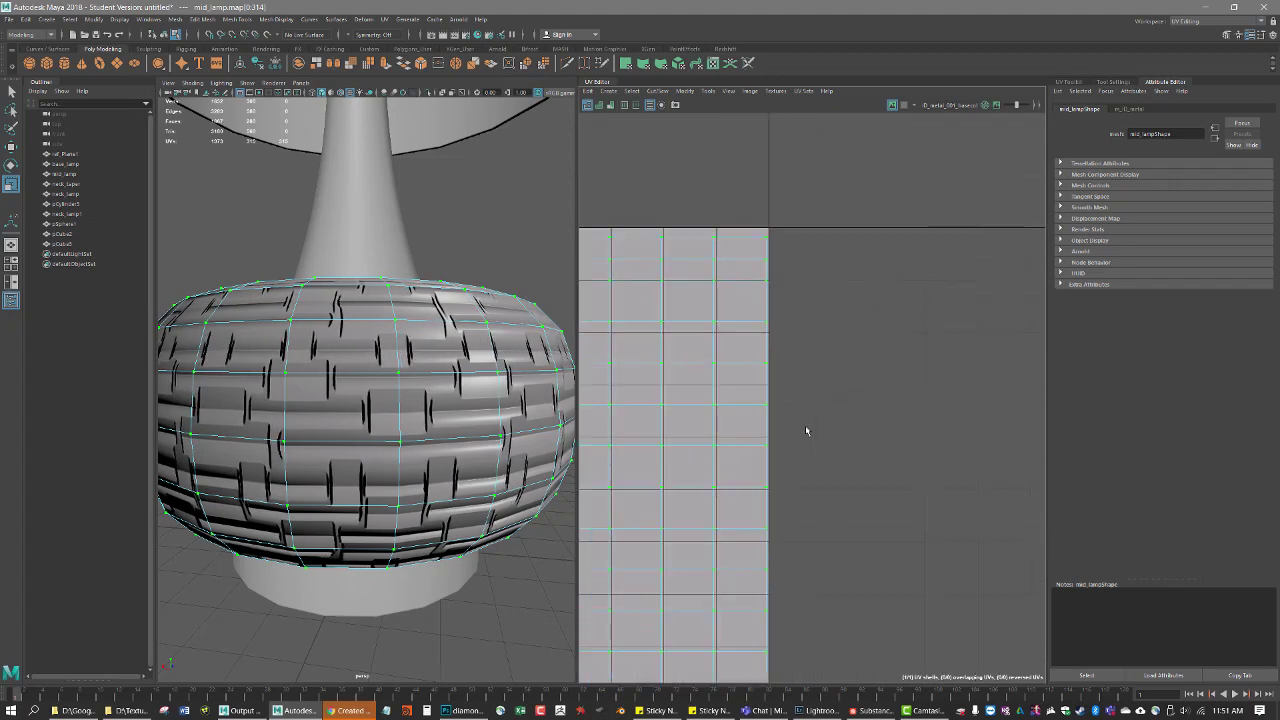
Step: Select the UV column on the shell's positive-U edge, nudge it along U onto the tile boundary, and clear the selection
{"action": "scroll", "coordinate": [802, 433], "scroll_direction": "down", "scroll_amount": 2}
{"action": "scroll", "coordinate": [803, 469], "scroll_direction": "down", "scroll_amount": 2}
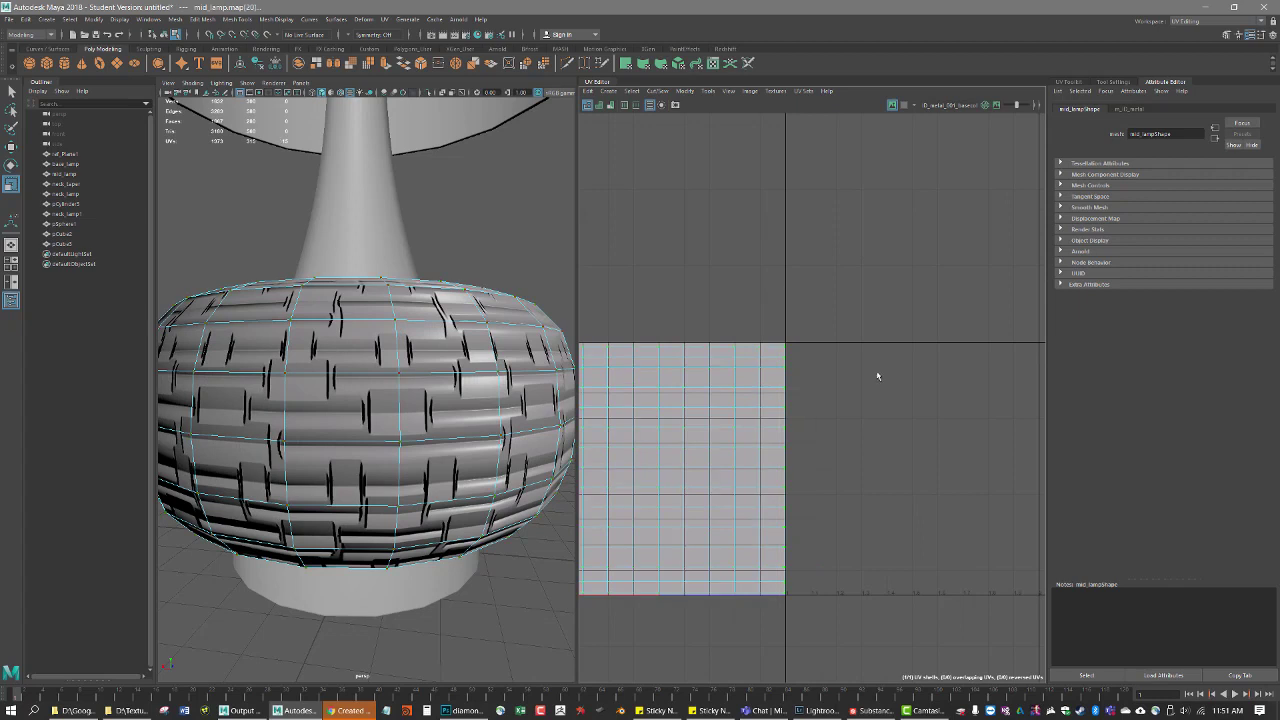
{"action": "key", "text": "w"}
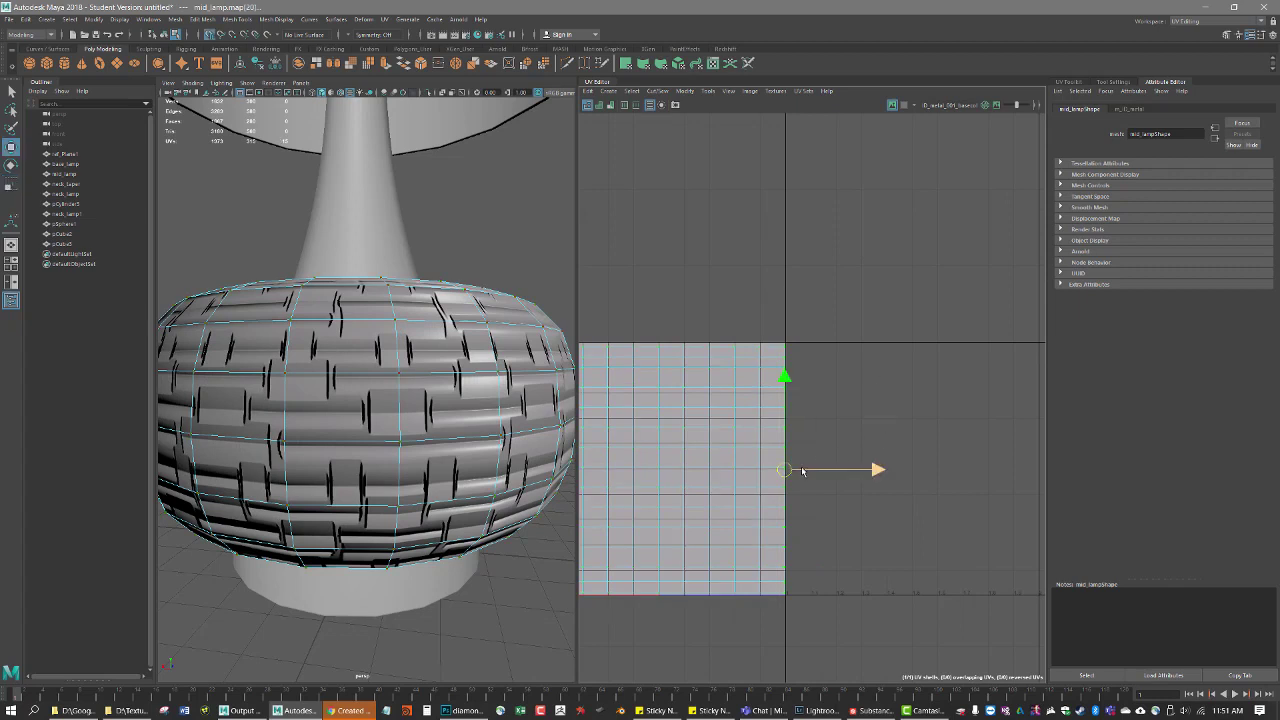
{"action": "left_click", "coordinate": [802, 471]}
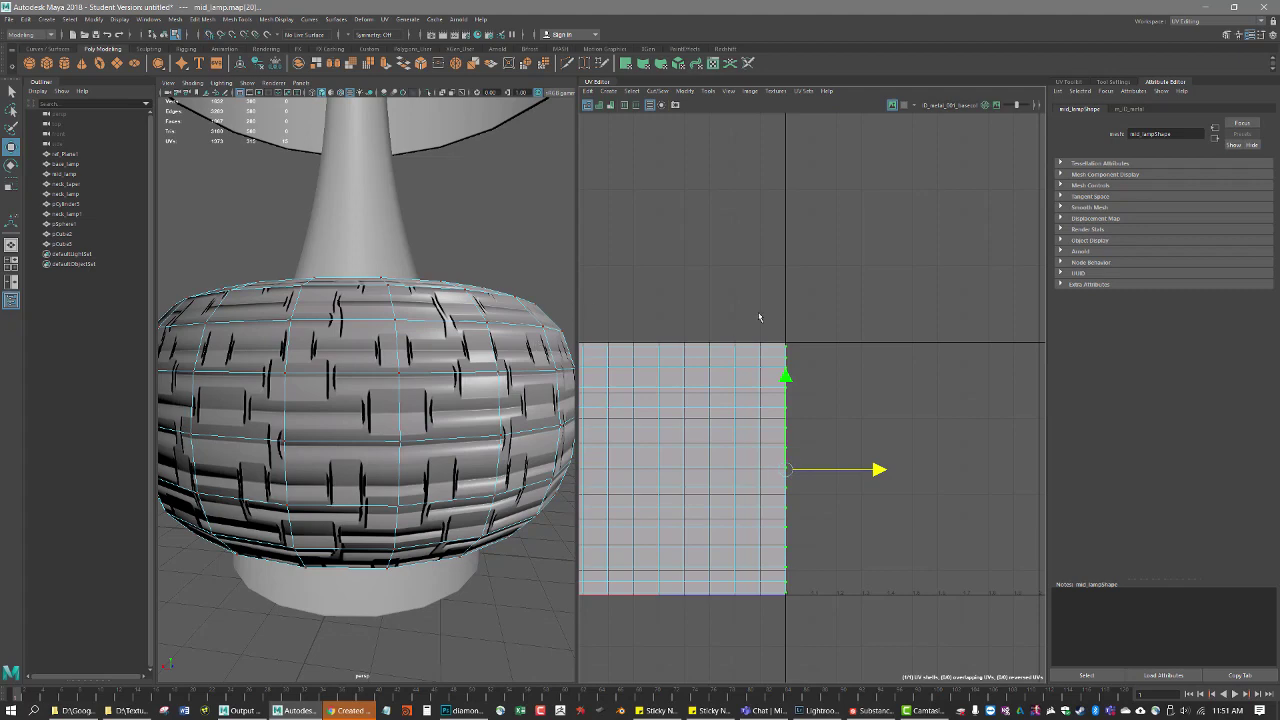
{"action": "left_click", "coordinate": [749, 627]}
{"action": "scroll", "coordinate": [798, 545], "scroll_direction": "down", "scroll_amount": 2}
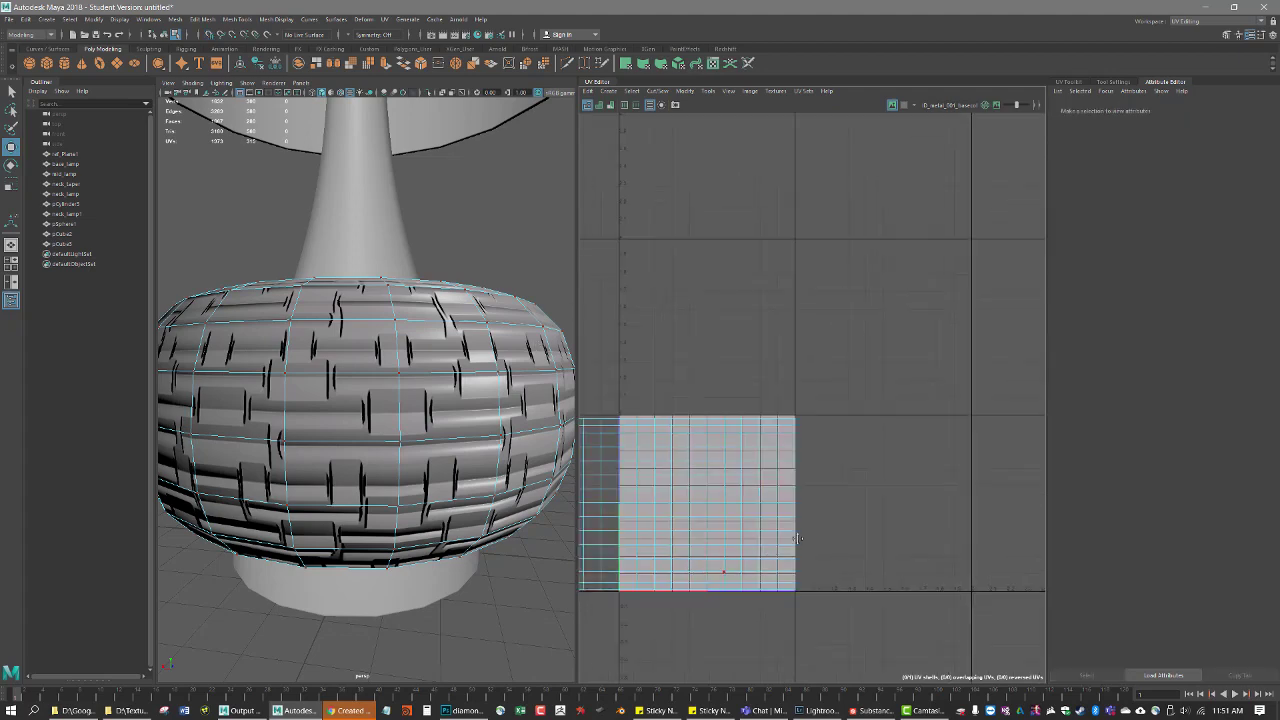
{"action": "middle_click_drag", "start_coordinate": [798, 539], "coordinate": [908, 501], "text": "alt"}
Step: Return mid_lamp to object mode, deselect it, and examine the tiled pattern around the body's upper opening
{"action": "left_click_drag", "start_coordinate": [400, 300], "coordinate": [422, 336], "text": "alt"}
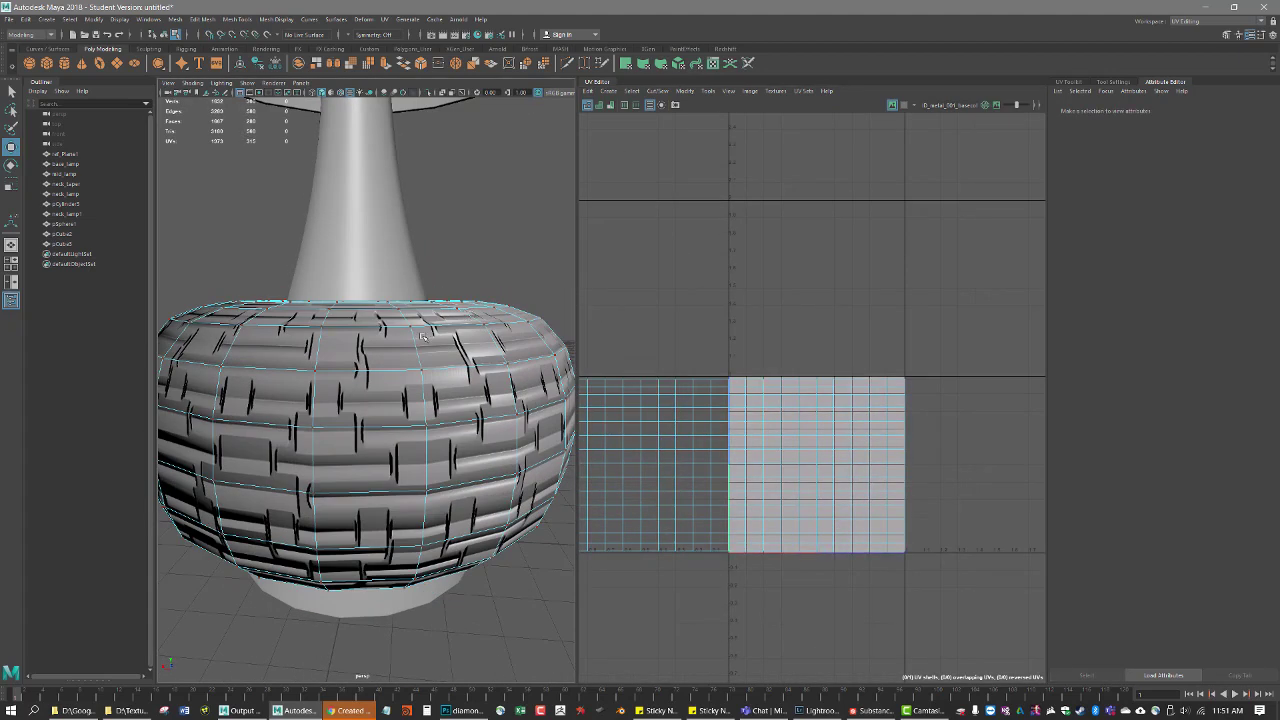
{"action": "right_click_drag", "start_coordinate": [422, 336], "coordinate": [463, 318]}
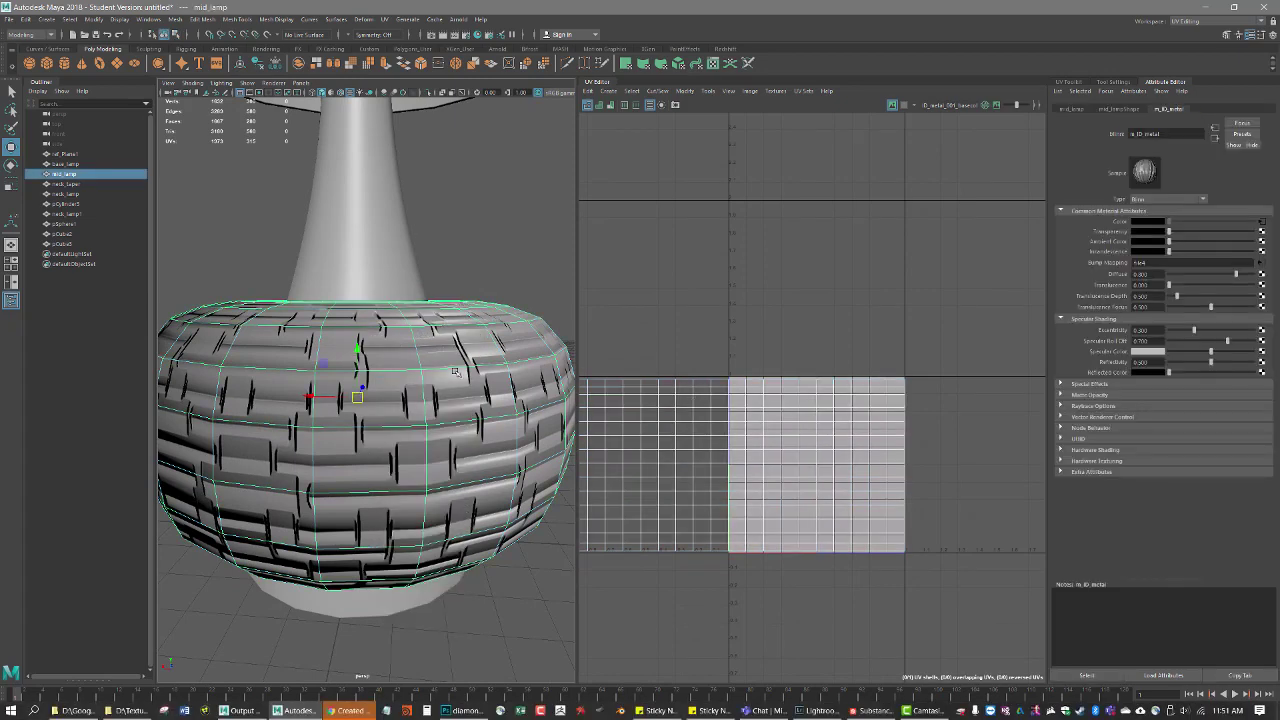
{"action": "scroll", "coordinate": [474, 324], "scroll_direction": "down", "scroll_amount": 5}
{"action": "left_click", "coordinate": [478, 320]}
{"action": "left_click_drag", "start_coordinate": [446, 346], "coordinate": [457, 401], "text": "alt"}
{"action": "scroll", "coordinate": [479, 399], "scroll_direction": "up", "scroll_amount": 5}
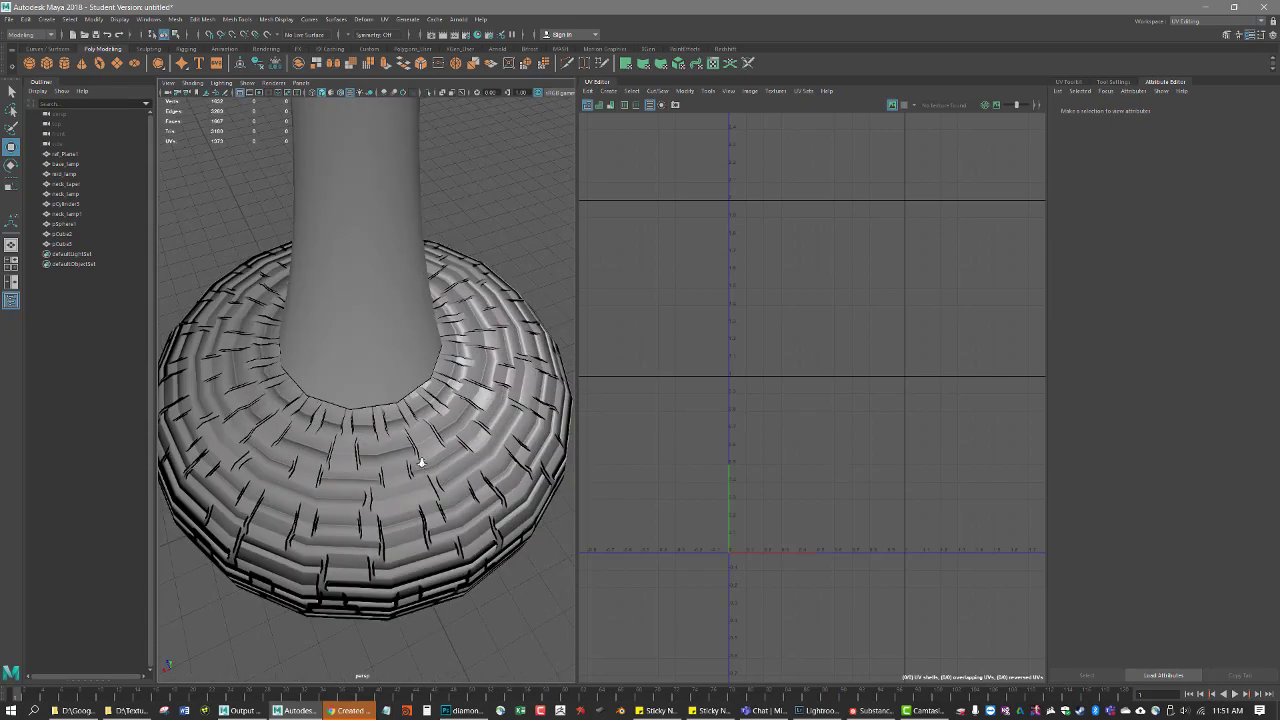
{"action": "scroll", "coordinate": [422, 463], "scroll_direction": "up", "scroll_amount": 6}
{"action": "scroll", "coordinate": [405, 455], "scroll_direction": "down", "scroll_amount": 10}
{"action": "scroll", "coordinate": [388, 448], "scroll_direction": "up", "scroll_amount": 4}
{"action": "left_click_drag", "start_coordinate": [390, 450], "coordinate": [381, 422], "text": "alt"}
Step: Smooth the mid_lamp mesh with one division level and deselect it
{"action": "left_click", "coordinate": [380, 423]}
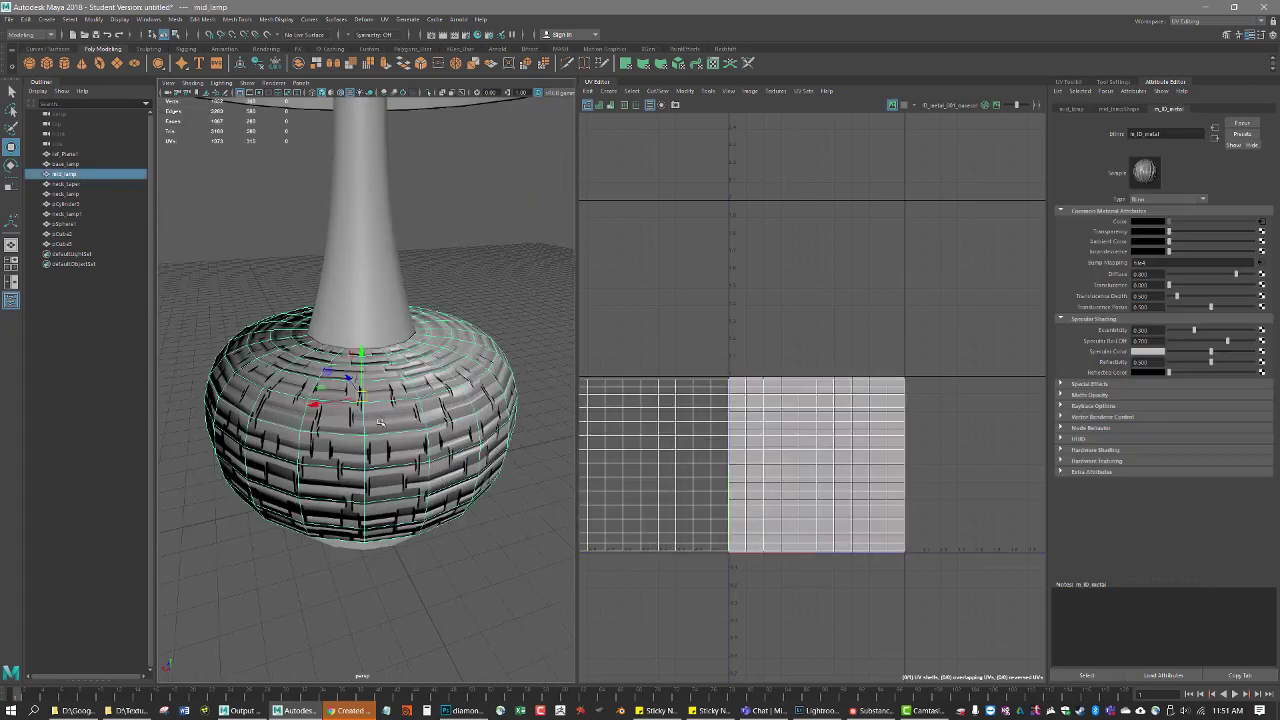
{"action": "left_click", "coordinate": [175, 19]}
{"action": "left_click", "coordinate": [210, 122]}
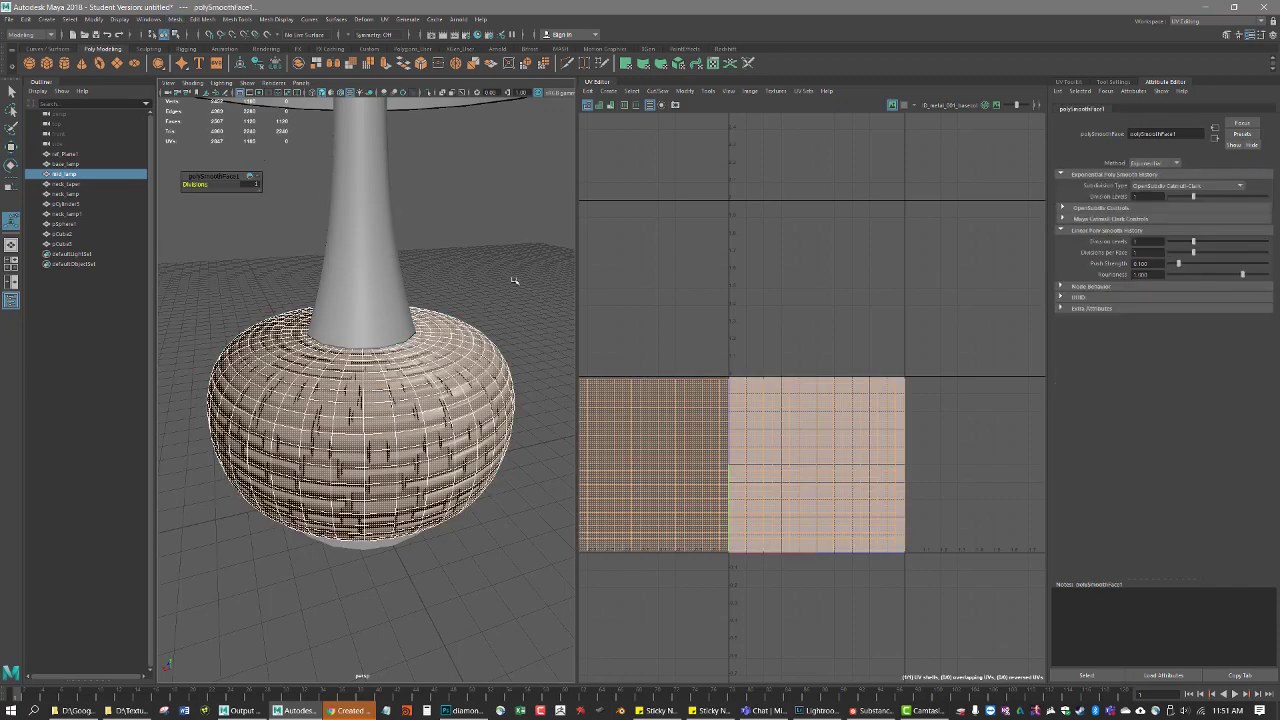
{"action": "left_click", "coordinate": [514, 280]}
{"action": "left_click_drag", "start_coordinate": [481, 287], "coordinate": [429, 335], "text": "alt"}
{"action": "scroll", "coordinate": [377, 351], "scroll_direction": "up", "scroll_amount": 5}
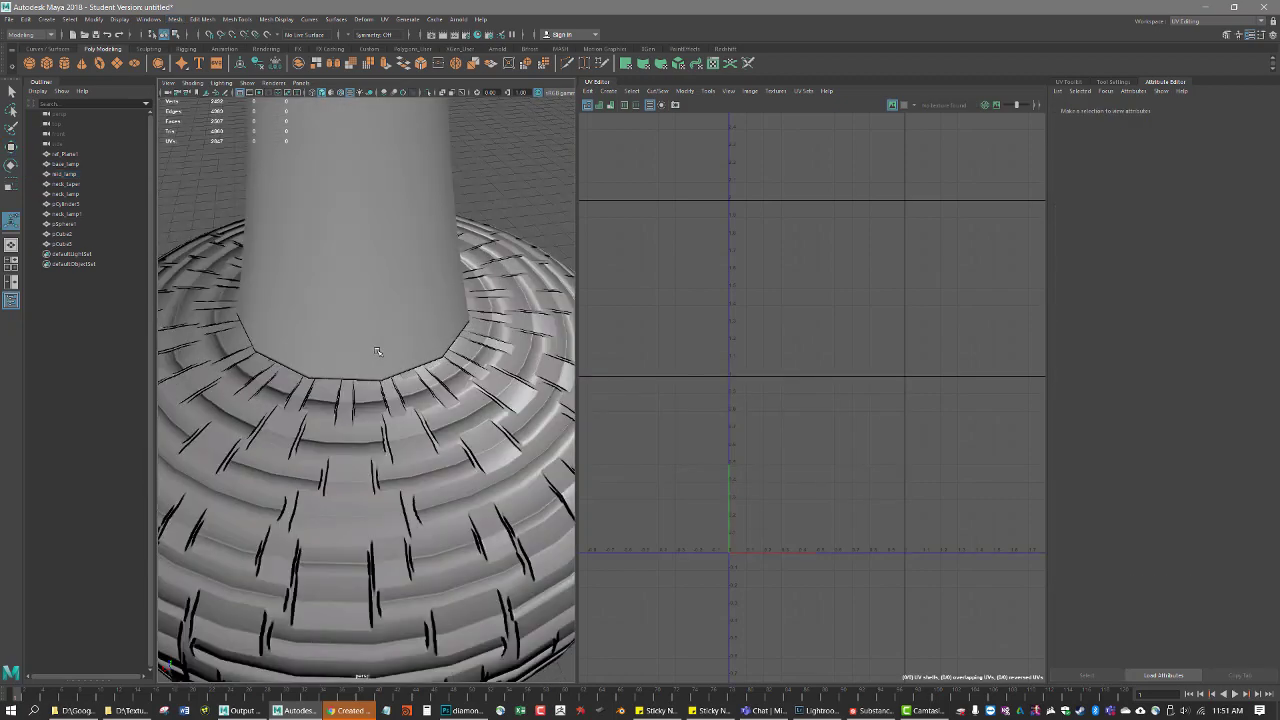
Step: Undo the deselection of mid_lamp, smooth the mesh a second time, and deselect it
{"action": "key", "text": "ctrl+z"}
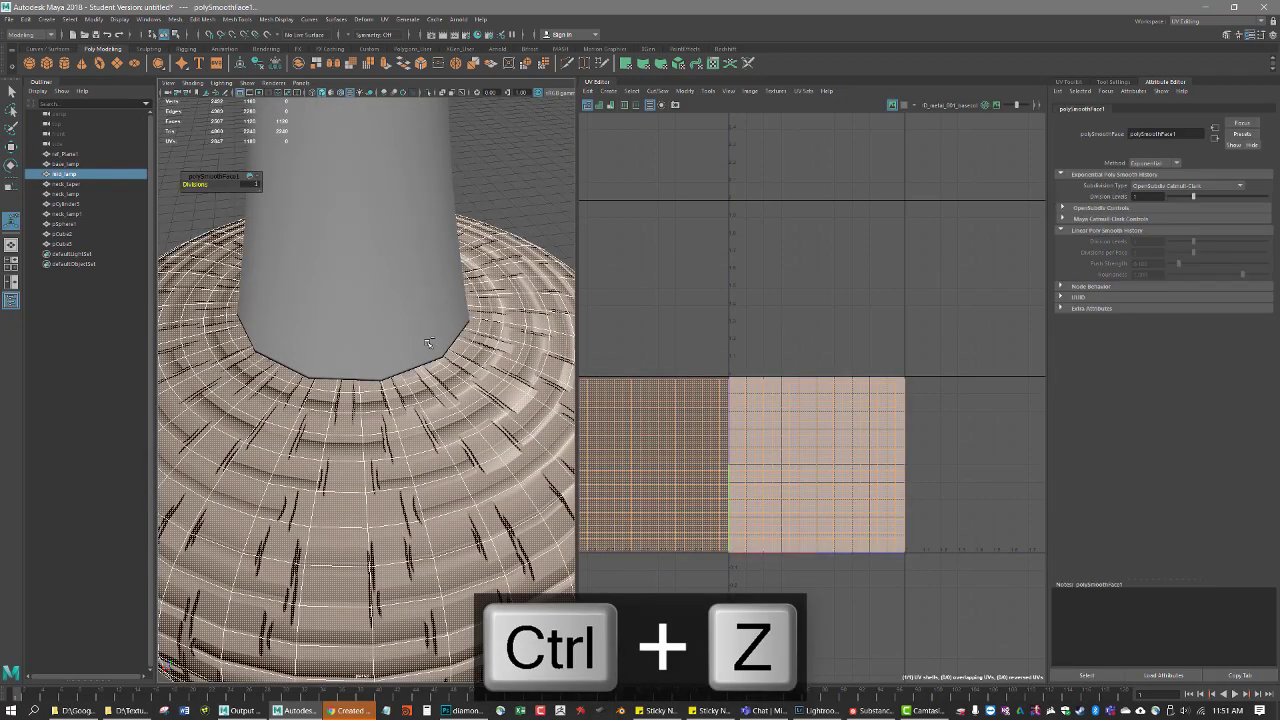
{"action": "key", "text": "ctrl+z"}
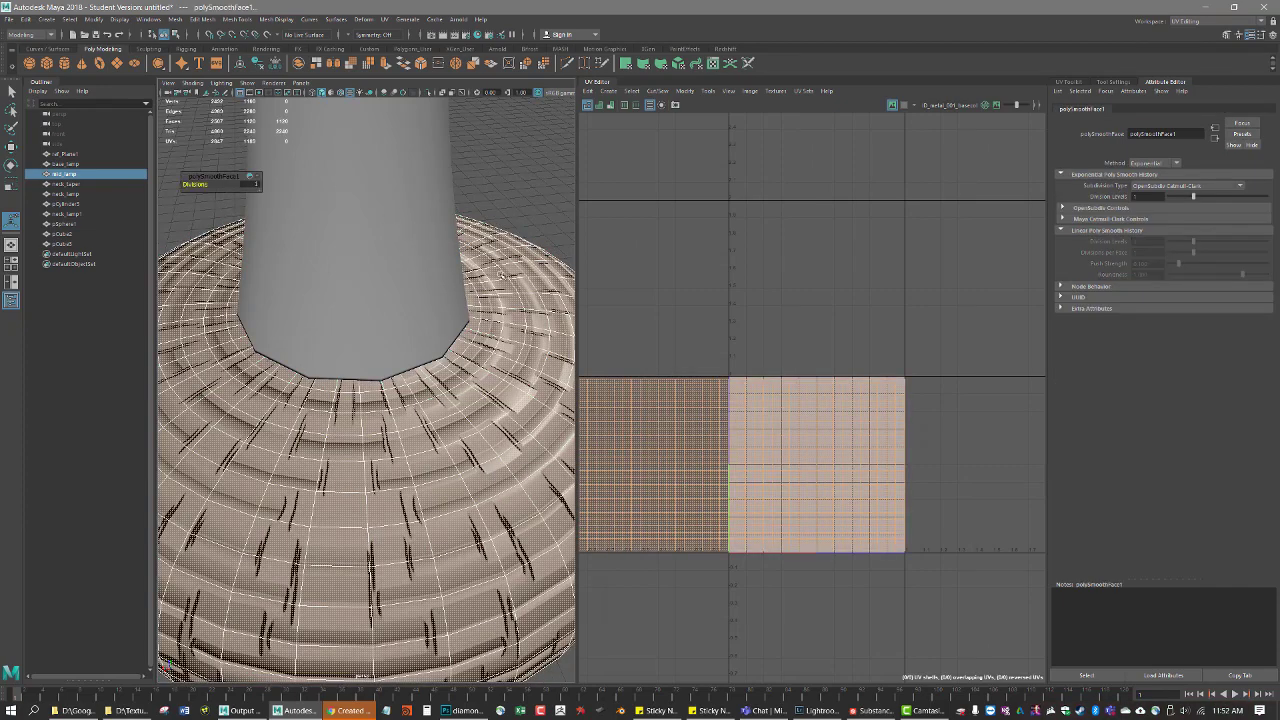
{"action": "left_click", "coordinate": [513, 189]}
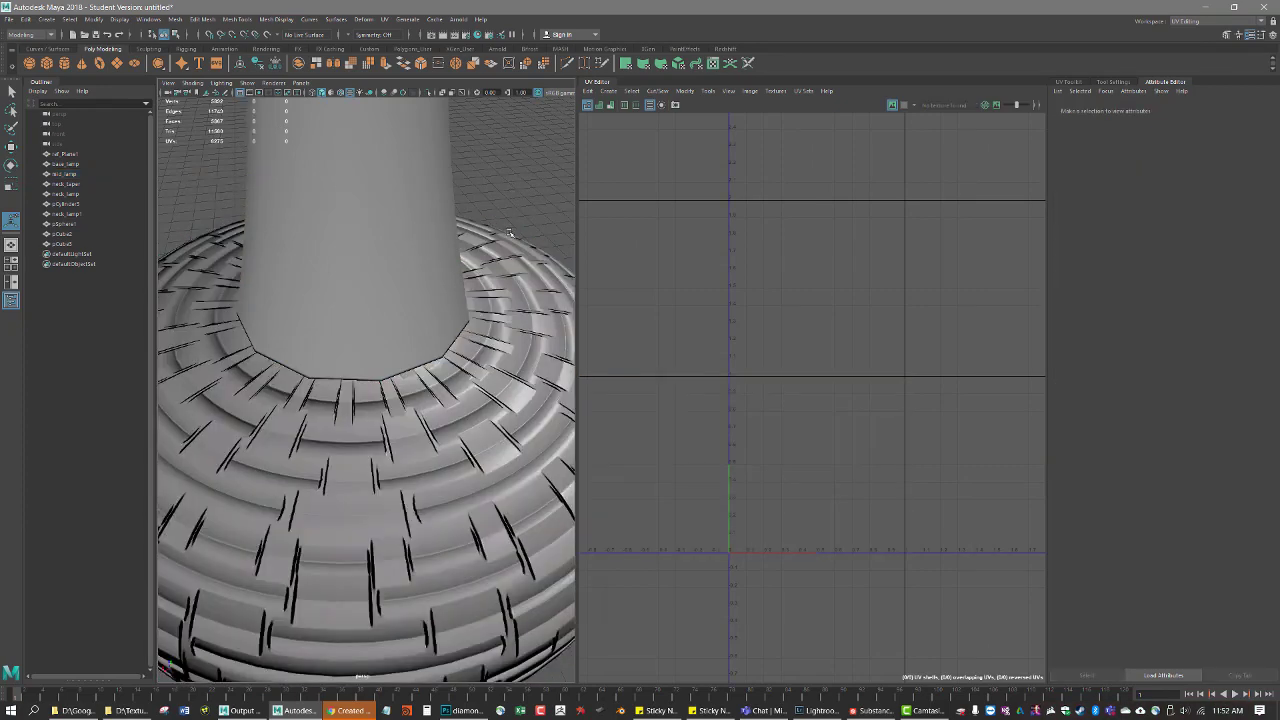
{"action": "scroll", "coordinate": [510, 236], "scroll_direction": "down", "scroll_amount": 3}
{"action": "mouse_move", "coordinate": [496, 267]}
{"action": "left_mouse_down", "text": "alt"}
{"action": "mouse_move", "coordinate": [497, 278]}
{"action": "mouse_move", "coordinate": [493, 199]}
{"action": "mouse_move", "coordinate": [489, 264]}
{"action": "left_mouse_up", "text": "alt"}
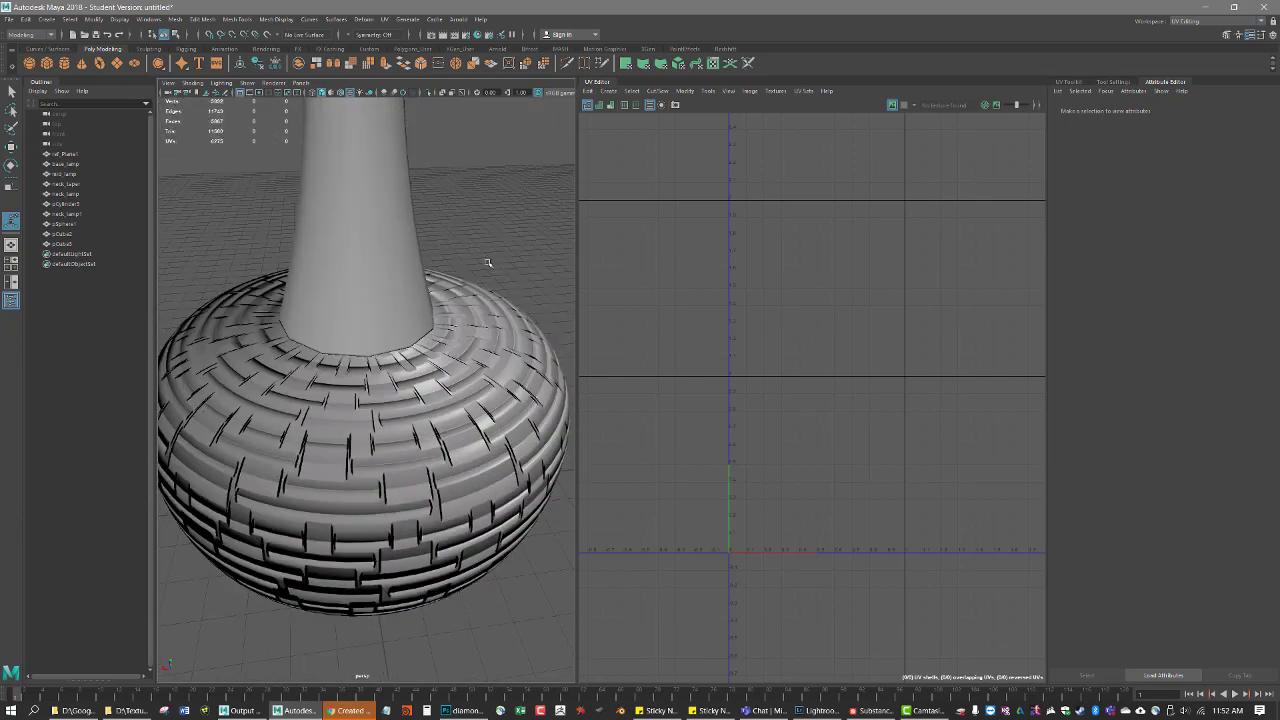
Step: Select mid_lamp and inspect its smoothed UV layout near the upper outer corner of the 0–1 tile
{"action": "left_click", "coordinate": [428, 424]}
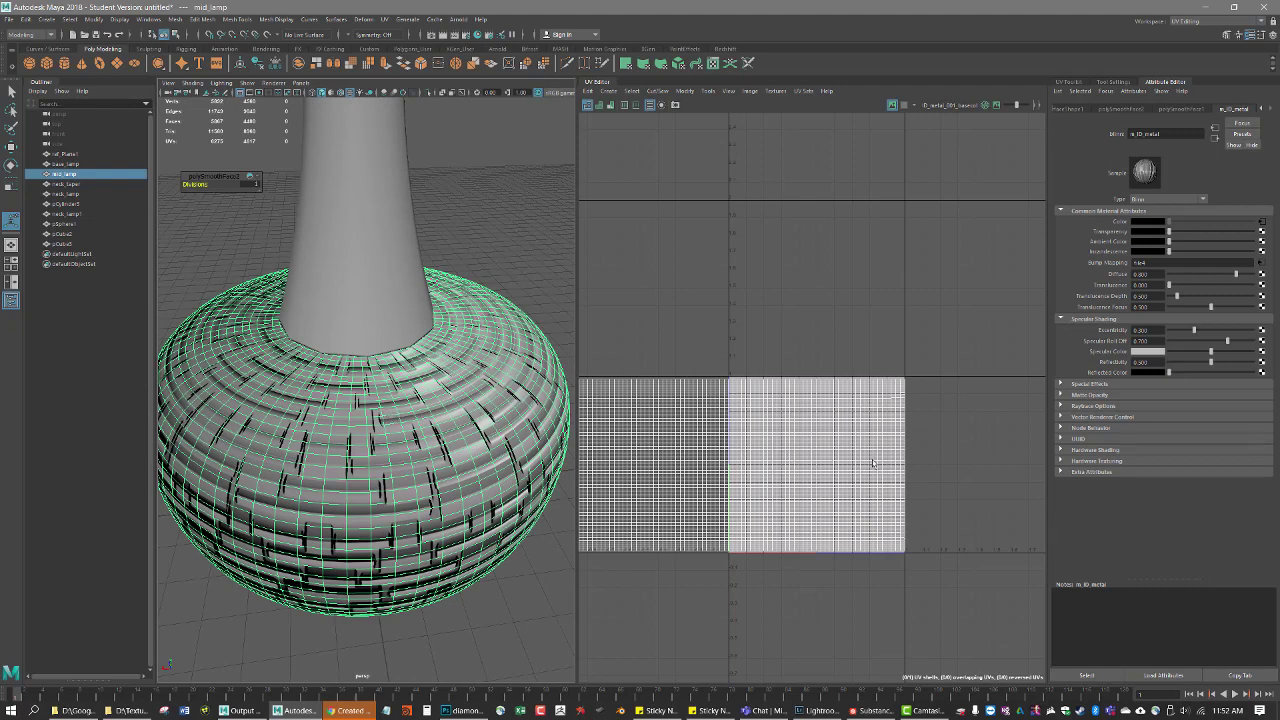
{"action": "scroll", "coordinate": [900, 380], "scroll_direction": "up", "scroll_amount": 4}
{"action": "scroll", "coordinate": [864, 367], "scroll_direction": "down", "scroll_amount": 2}
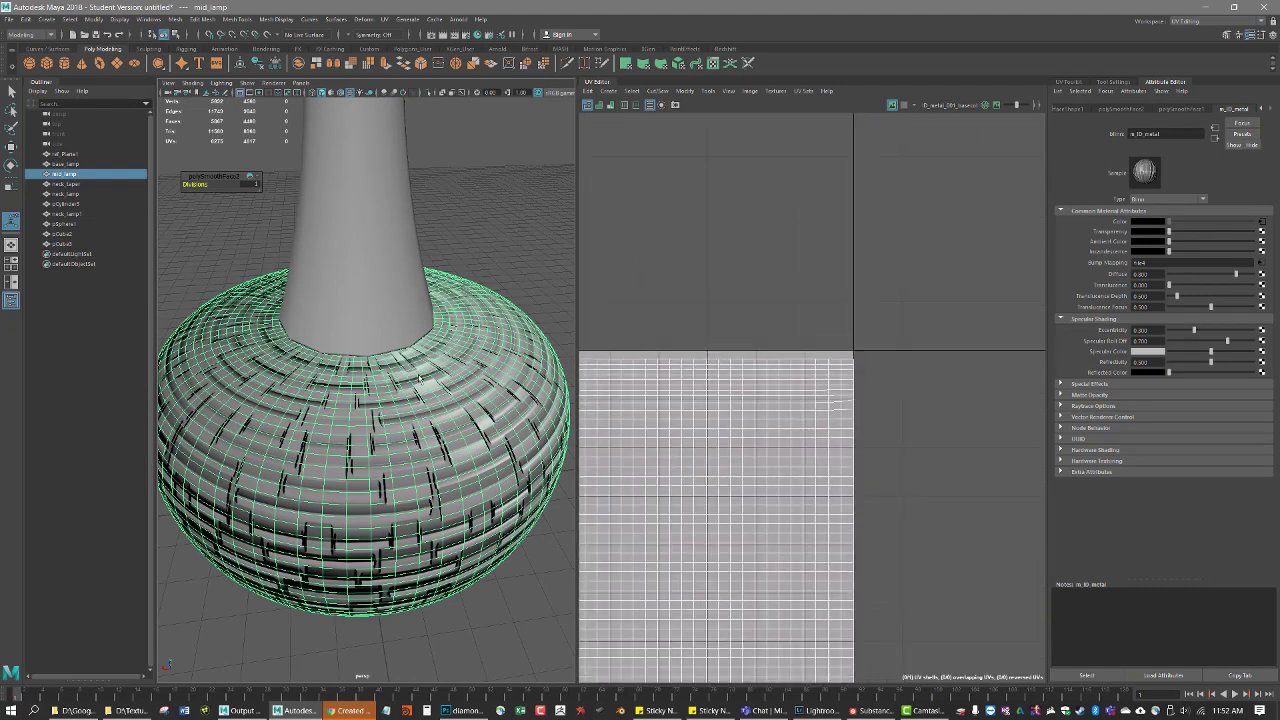
{"action": "left_click_drag", "start_coordinate": [430, 374], "coordinate": [434, 409], "text": "alt"}
{"action": "scroll", "coordinate": [416, 405], "scroll_direction": "down", "scroll_amount": 5}
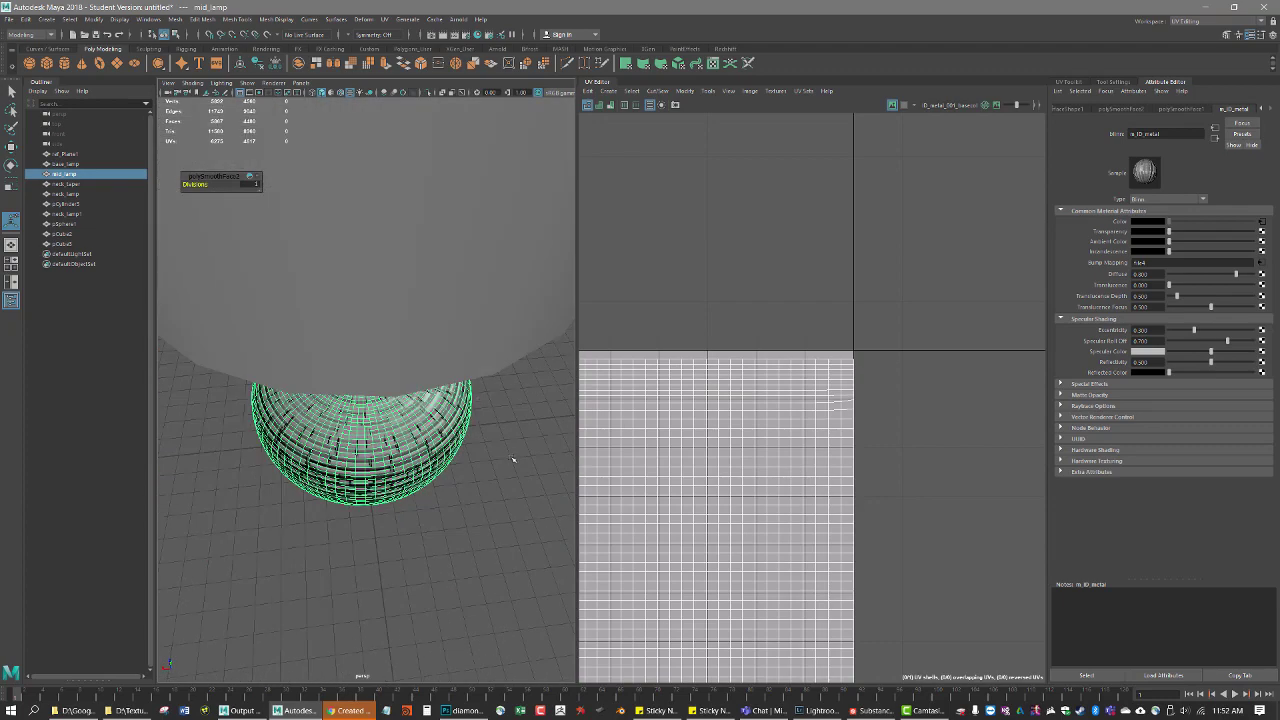
Step: Examine the smoothed lamp body's normal-mapped pattern from several angles, near and far
{"action": "left_click", "coordinate": [496, 455]}
{"action": "left_click_drag", "start_coordinate": [494, 454], "coordinate": [509, 414], "text": "alt"}
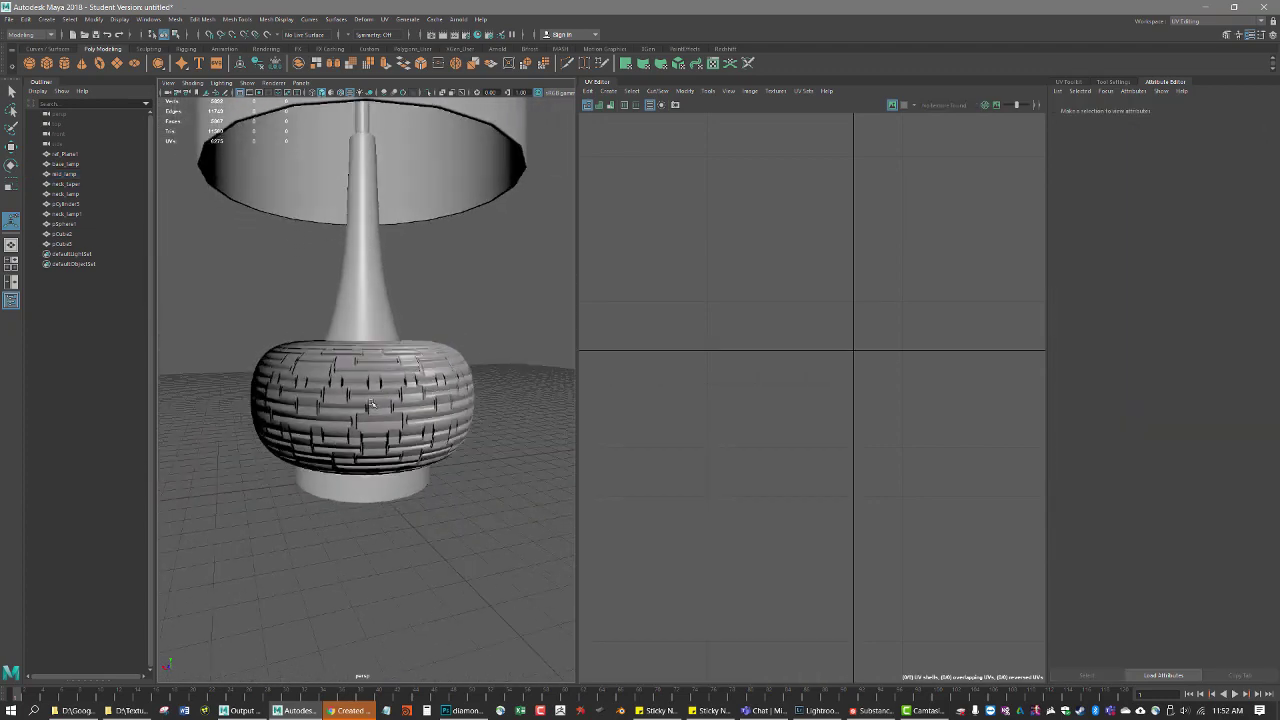
{"action": "scroll", "coordinate": [392, 400], "scroll_direction": "up", "scroll_amount": 5}
{"action": "scroll", "coordinate": [386, 397], "scroll_direction": "down", "scroll_amount": 5}
{"action": "left_click", "coordinate": [380, 398]}
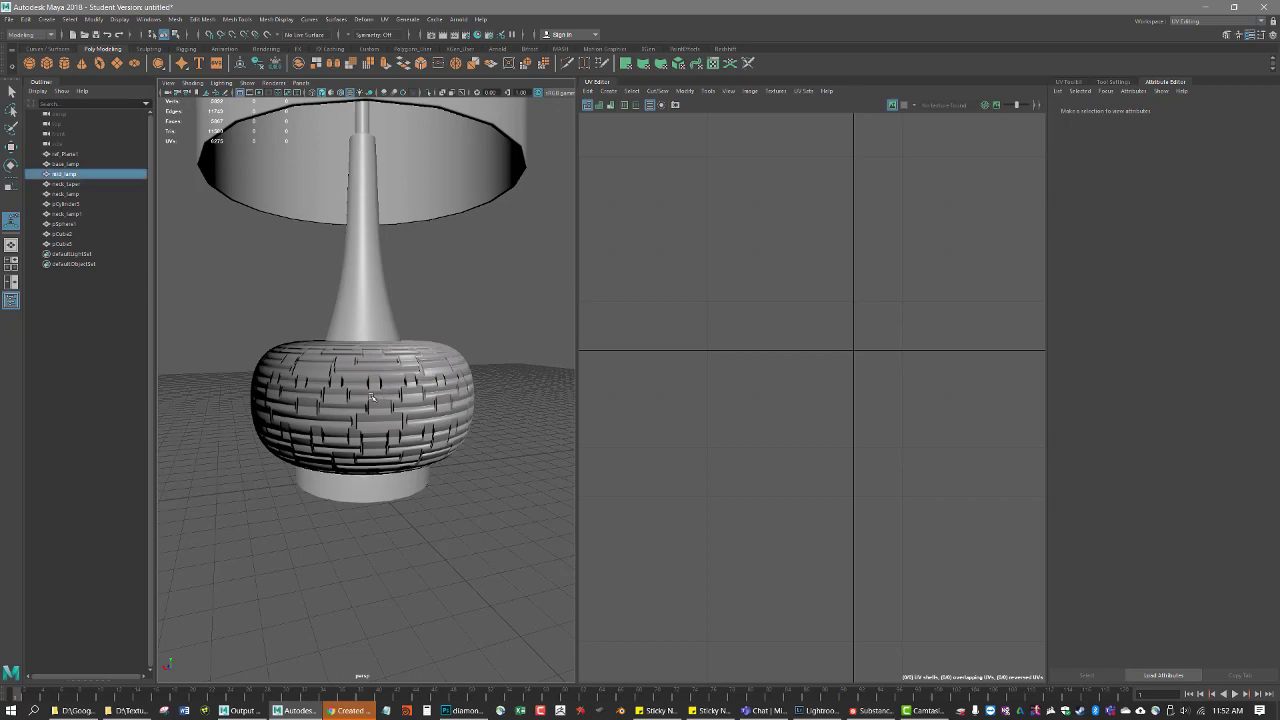
{"action": "left_click_drag", "start_coordinate": [370, 400], "coordinate": [389, 420], "text": "alt"}
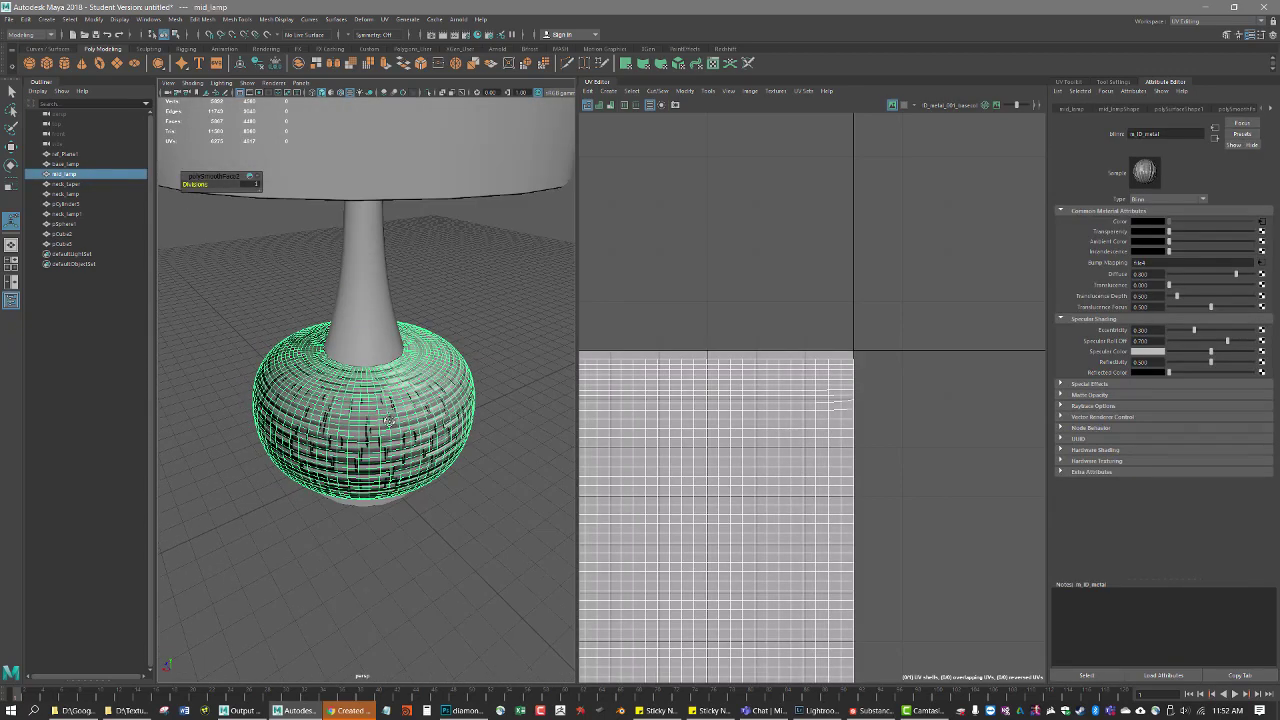
{"action": "left_click", "coordinate": [528, 485]}
{"action": "left_click_drag", "start_coordinate": [514, 483], "coordinate": [527, 455], "text": "alt"}
{"action": "scroll", "coordinate": [437, 376], "scroll_direction": "up", "scroll_amount": 5}
{"action": "left_click_drag", "start_coordinate": [437, 376], "coordinate": [441, 414], "text": "alt"}
{"action": "scroll", "coordinate": [454, 429], "scroll_direction": "up", "scroll_amount": 5}
{"action": "scroll", "coordinate": [452, 427], "scroll_direction": "down", "scroll_amount": 7}
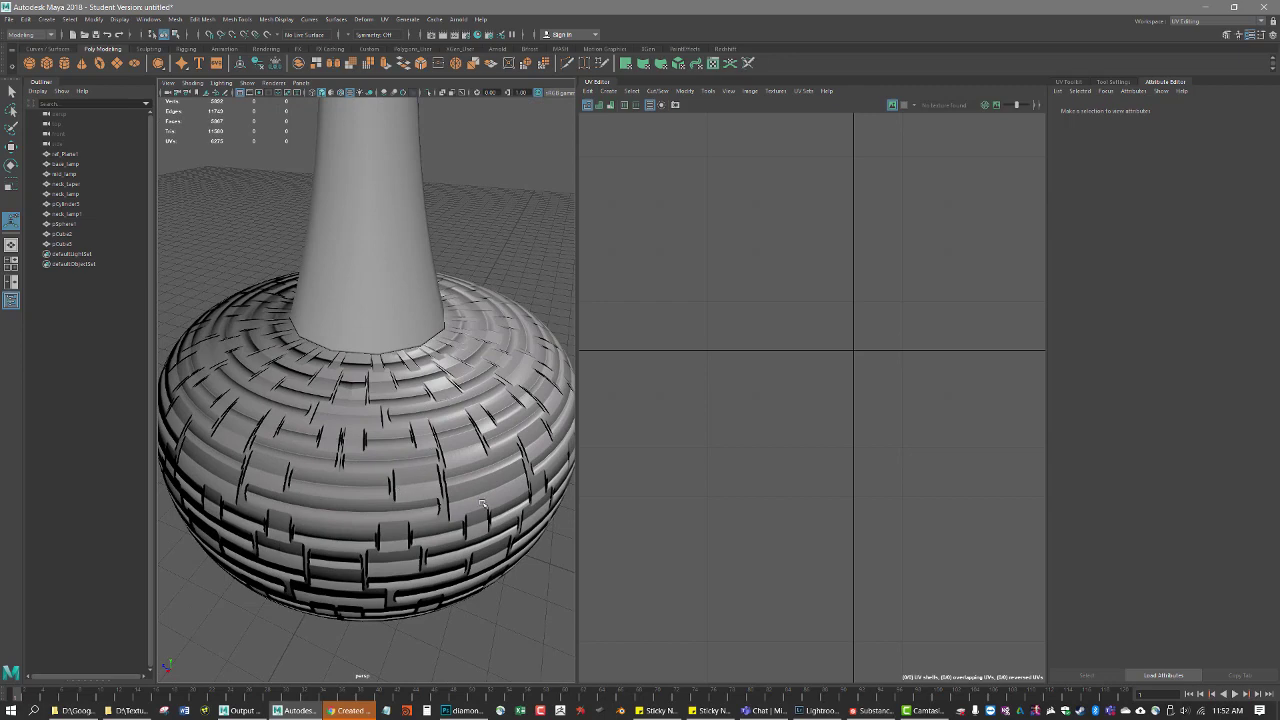
Step: Select the lamp's tapered neck and connect a File texture to the Color of its metal material
{"action": "left_click_drag", "start_coordinate": [481, 576], "coordinate": [466, 517], "text": "alt"}
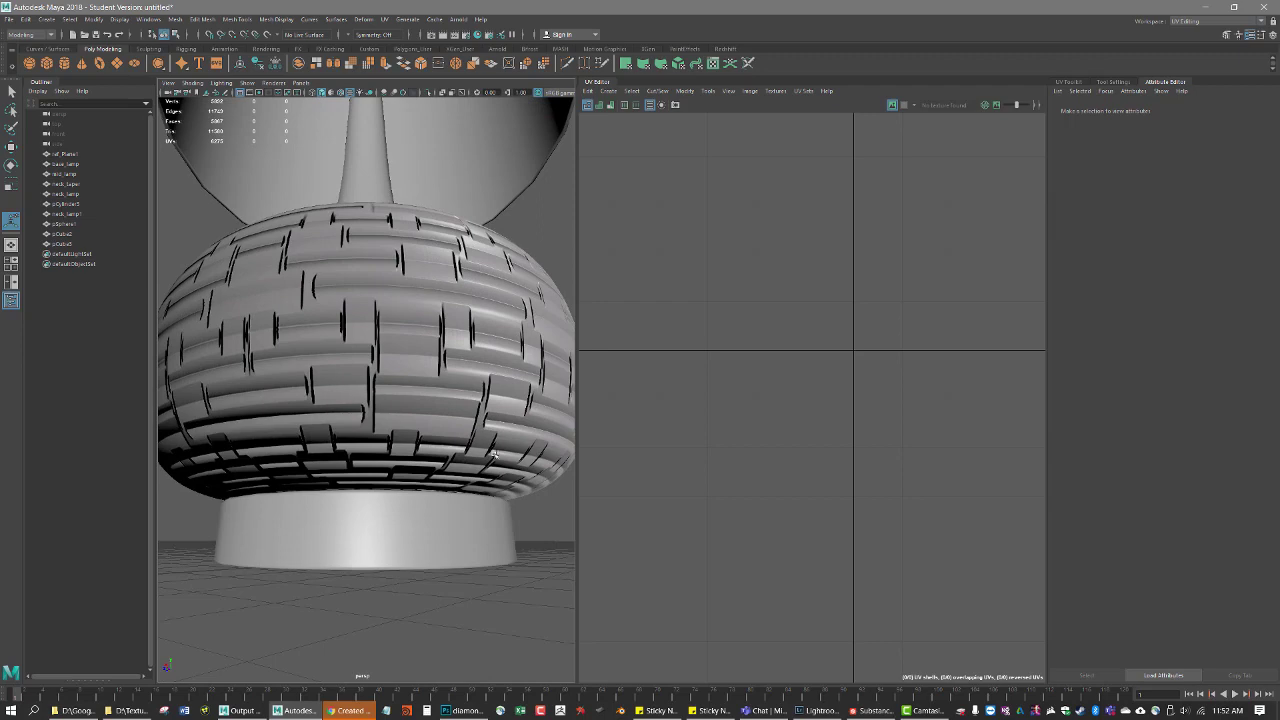
{"action": "left_click_drag", "start_coordinate": [483, 455], "coordinate": [468, 490], "text": "alt"}
{"action": "scroll", "coordinate": [468, 490], "scroll_direction": "down", "scroll_amount": 5}
{"action": "middle_click_drag", "start_coordinate": [466, 522], "coordinate": [474, 551], "text": "alt"}
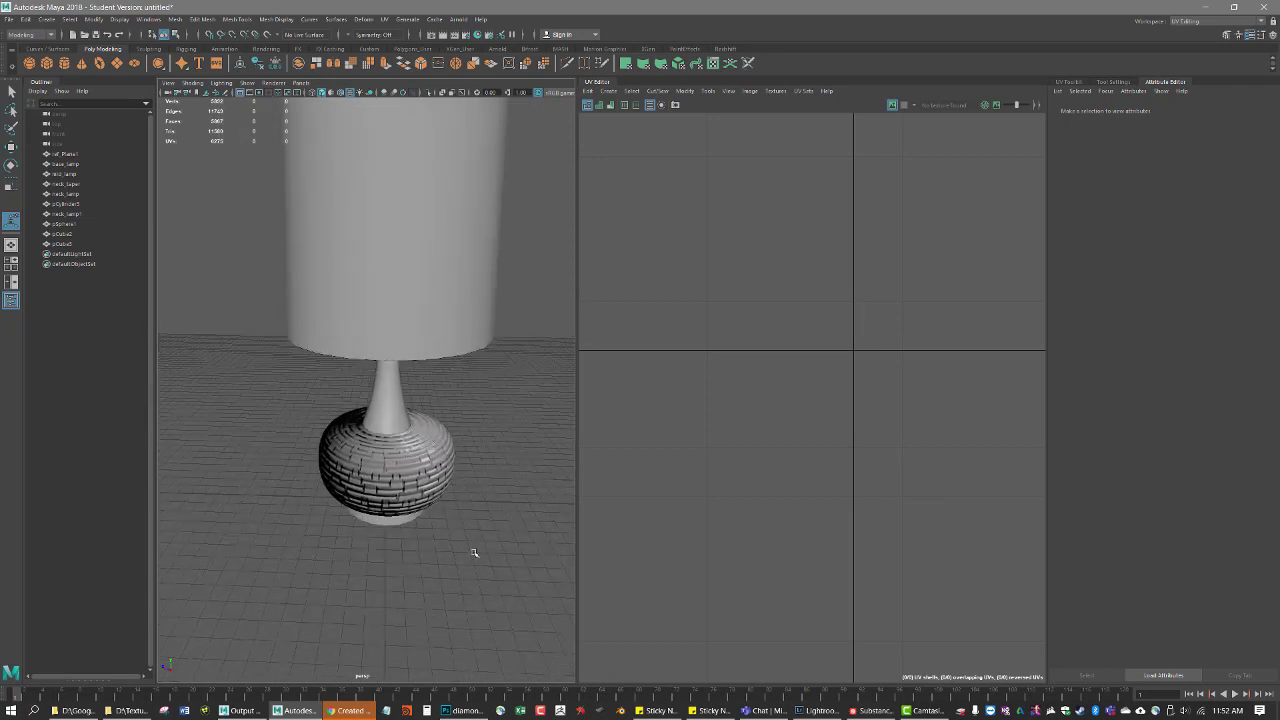
{"action": "left_click_drag", "start_coordinate": [474, 551], "coordinate": [472, 535], "text": "alt"}
{"action": "left_click", "coordinate": [379, 401]}
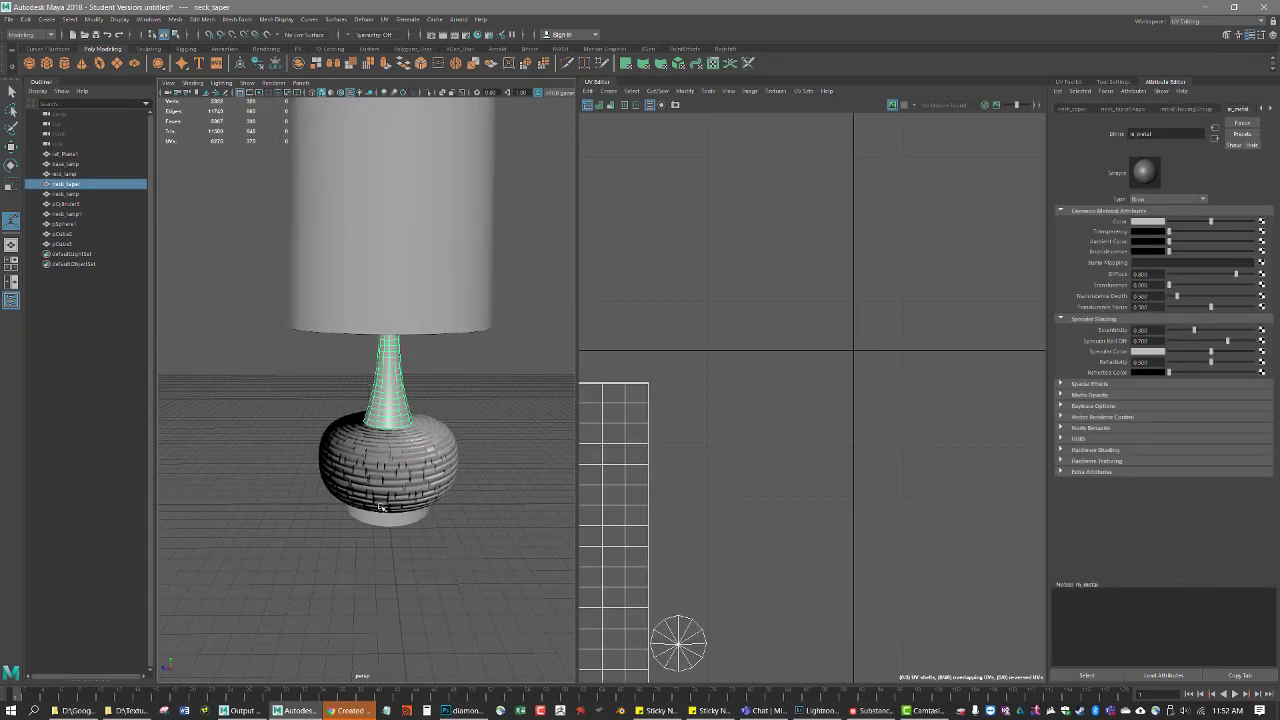
{"action": "left_click", "coordinate": [1261, 222]}
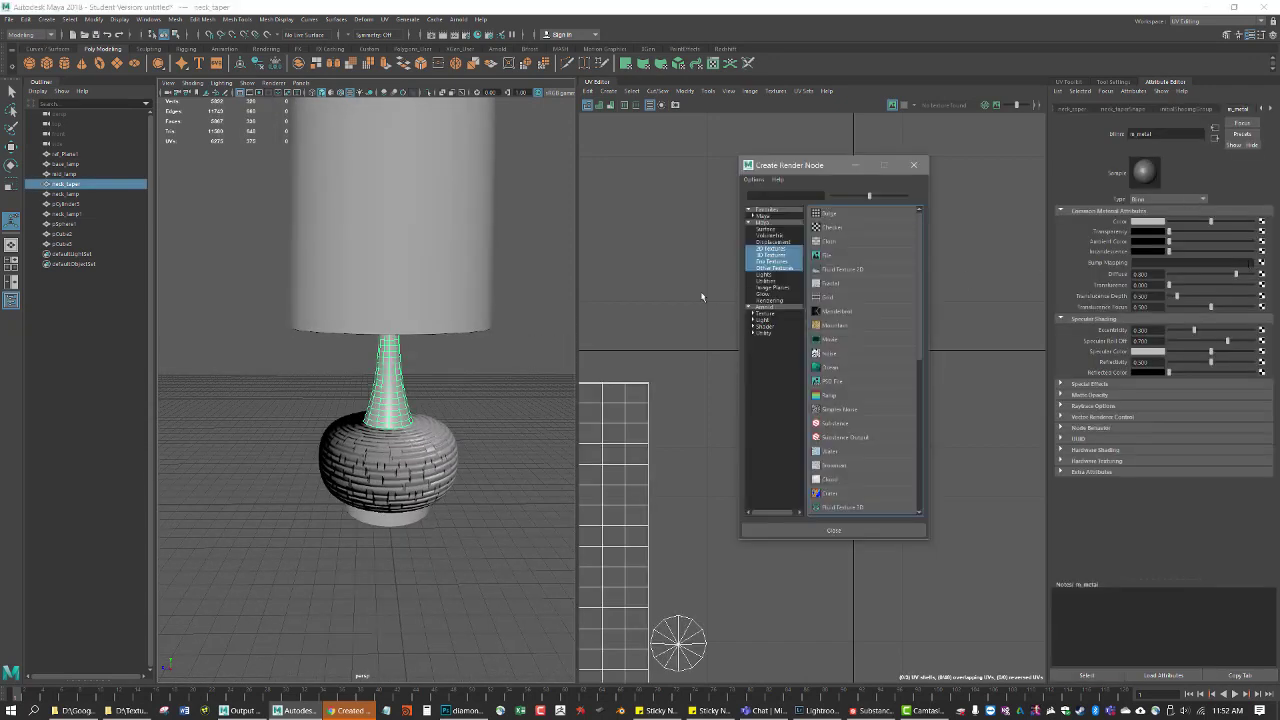
{"action": "left_click", "coordinate": [830, 258]}
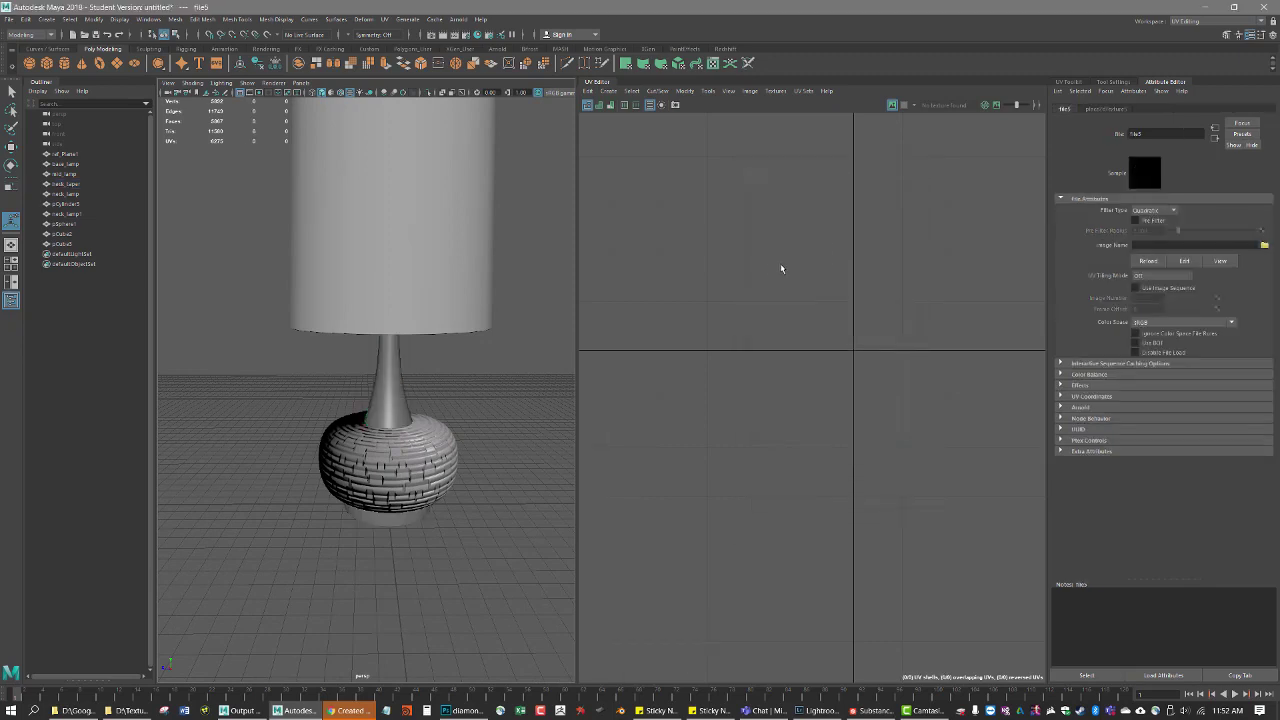
Step: Load diamond_plate_roughness.png as the File texture's image, sorting the source images by modification date with the newest first
{"action": "left_click", "coordinate": [1264, 246]}
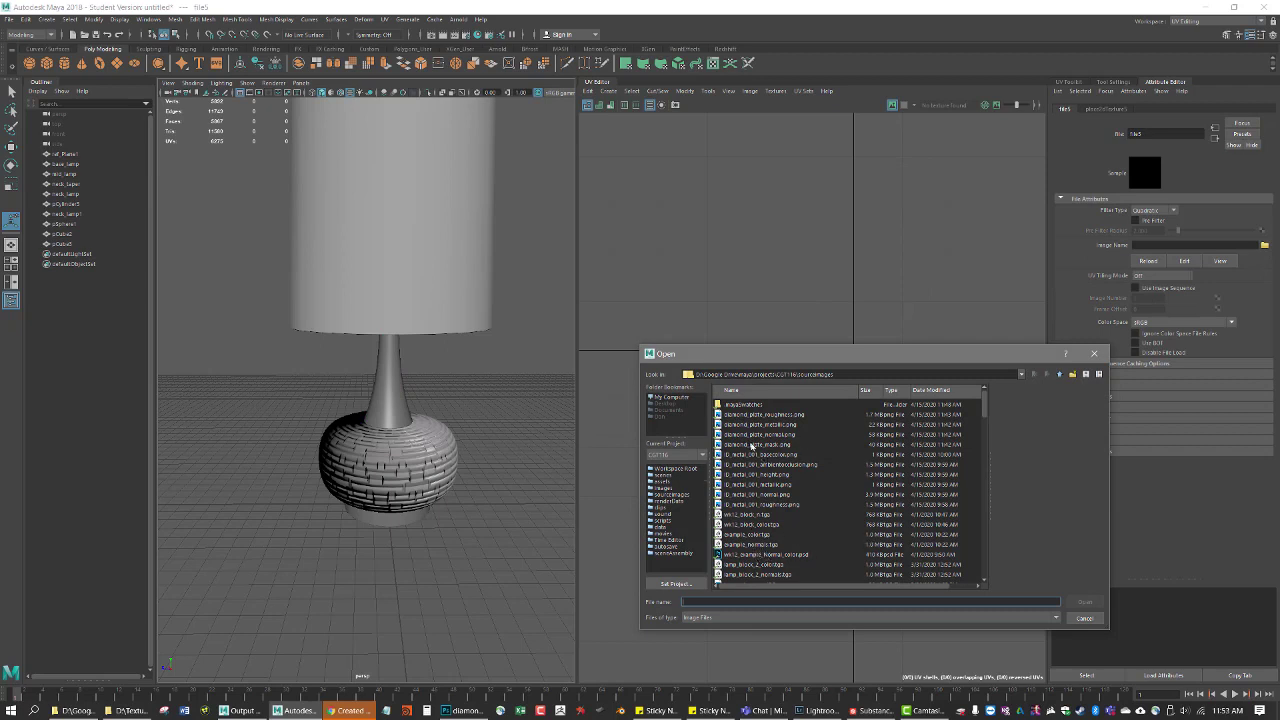
{"action": "left_click", "coordinate": [935, 392]}
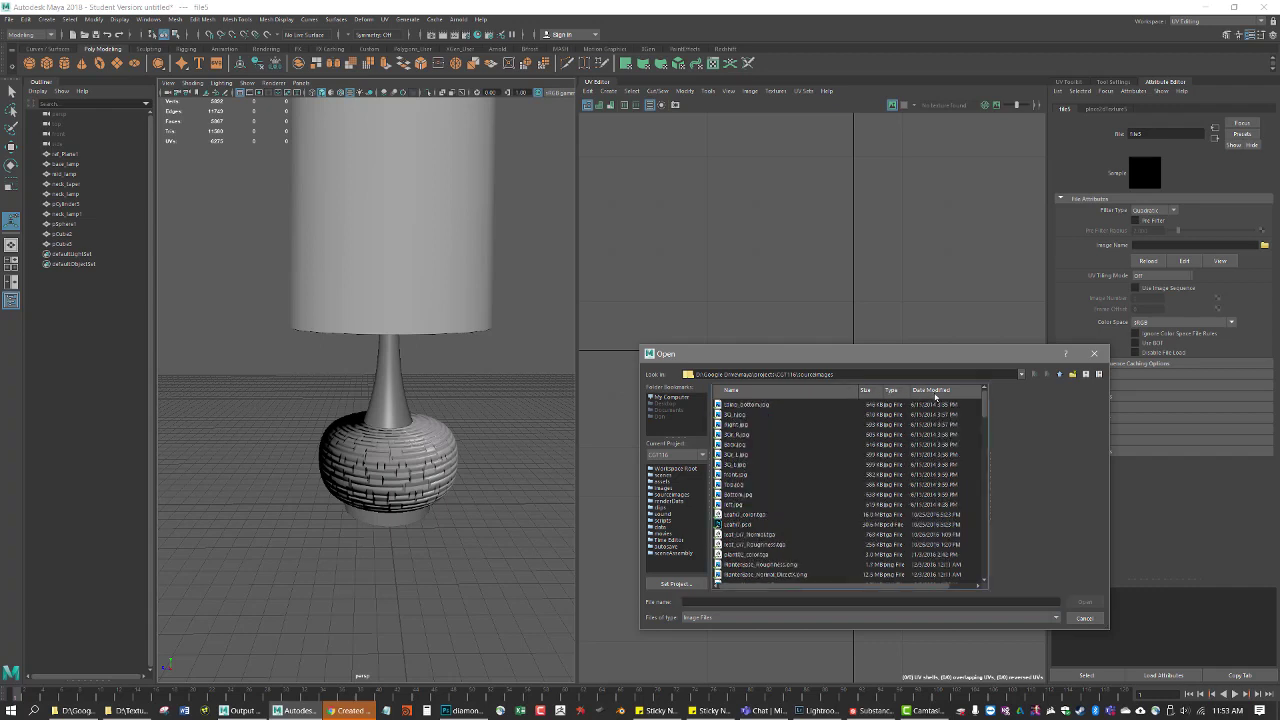
{"action": "left_click", "coordinate": [935, 392]}
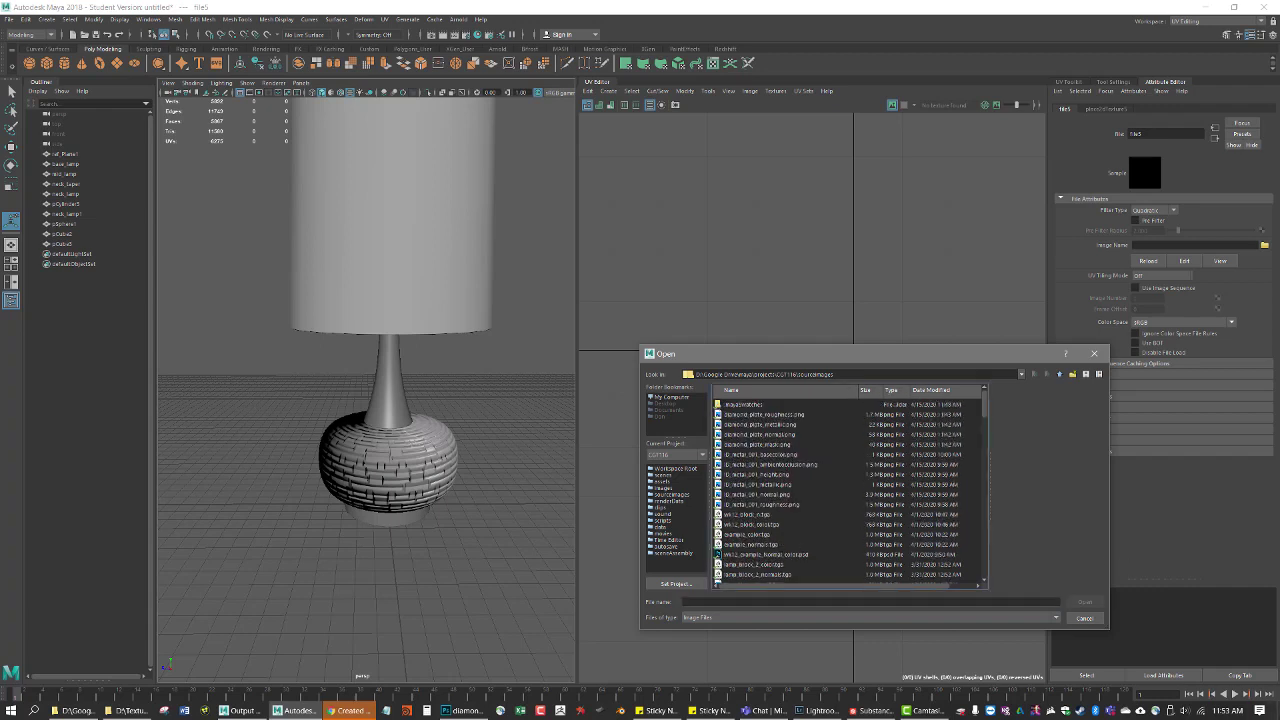
{"action": "left_click", "coordinate": [778, 416]}
{"action": "left_click", "coordinate": [1085, 602]}
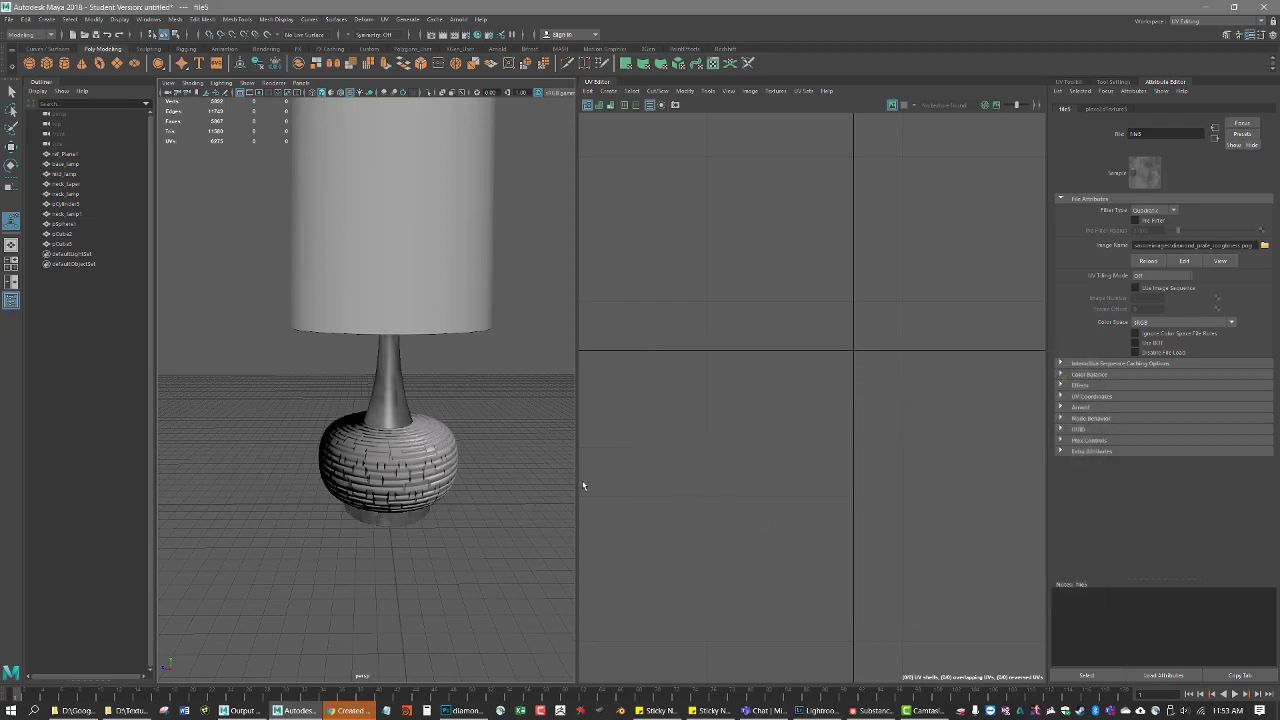
Step: Select the neck taper's two round cap UV shells and move them below the 0–1 tile
{"action": "scroll", "coordinate": [398, 422], "scroll_direction": "up", "scroll_amount": 3}
{"action": "scroll", "coordinate": [398, 422], "scroll_direction": "up", "scroll_amount": 5}
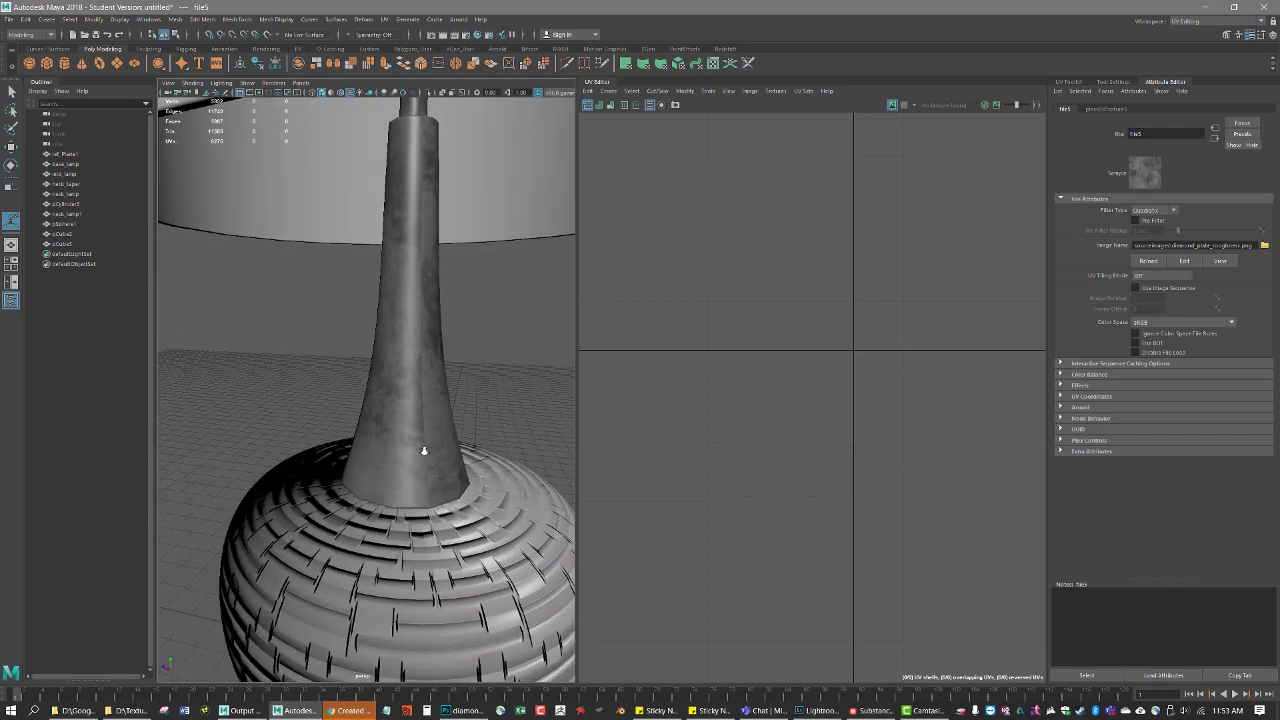
{"action": "scroll", "coordinate": [424, 451], "scroll_direction": "down", "scroll_amount": 5}
{"action": "left_click_drag", "start_coordinate": [424, 451], "coordinate": [382, 421], "text": "alt"}
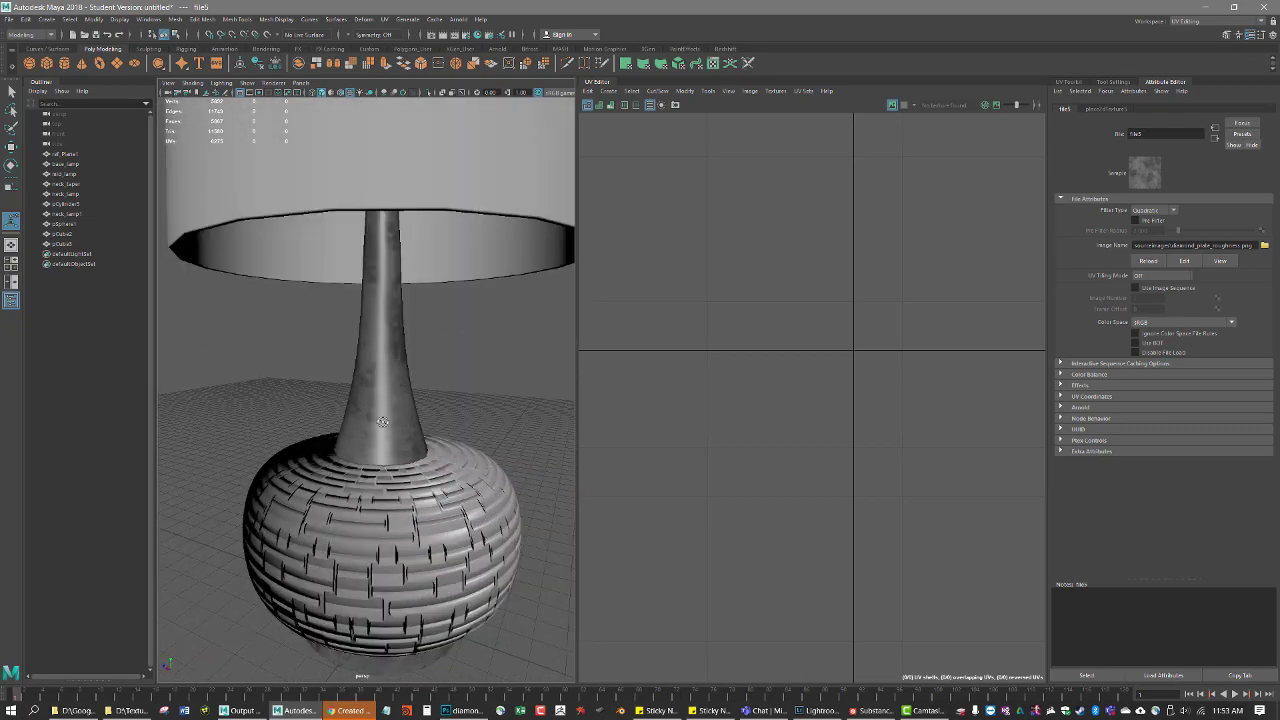
{"action": "left_click", "coordinate": [432, 442]}
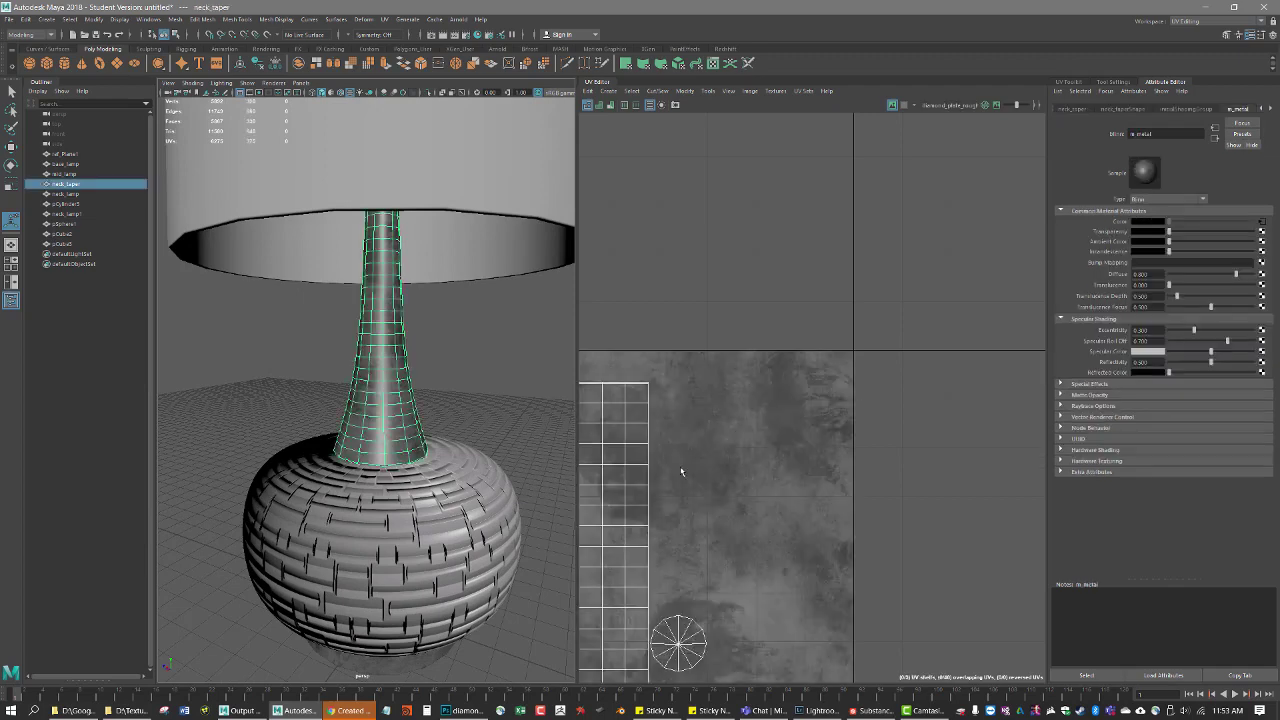
{"action": "scroll", "coordinate": [666, 514], "scroll_direction": "up", "scroll_amount": 3}
{"action": "scroll", "coordinate": [795, 402], "scroll_direction": "down", "scroll_amount": 1}
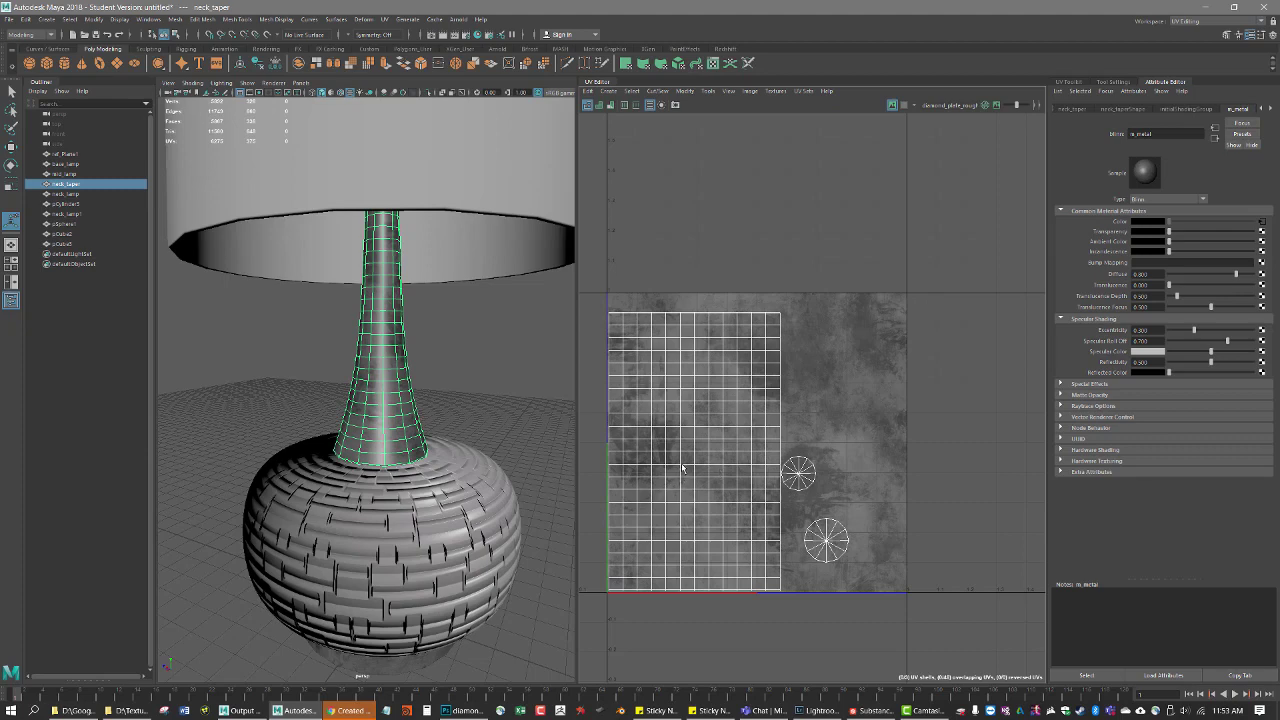
{"action": "right_click_drag", "start_coordinate": [830, 541], "coordinate": [834, 572]}
{"action": "left_click_drag", "start_coordinate": [875, 581], "coordinate": [782, 422]}
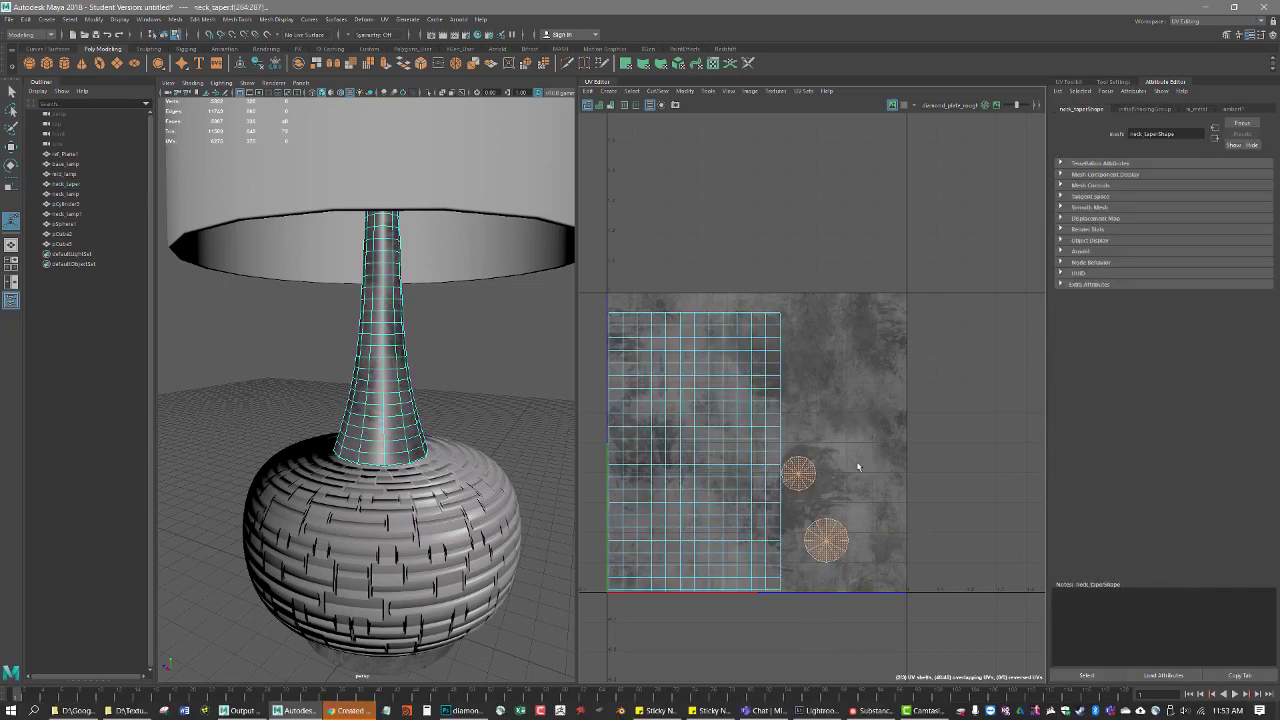
{"action": "scroll", "coordinate": [858, 466], "scroll_direction": "down", "scroll_amount": 1}
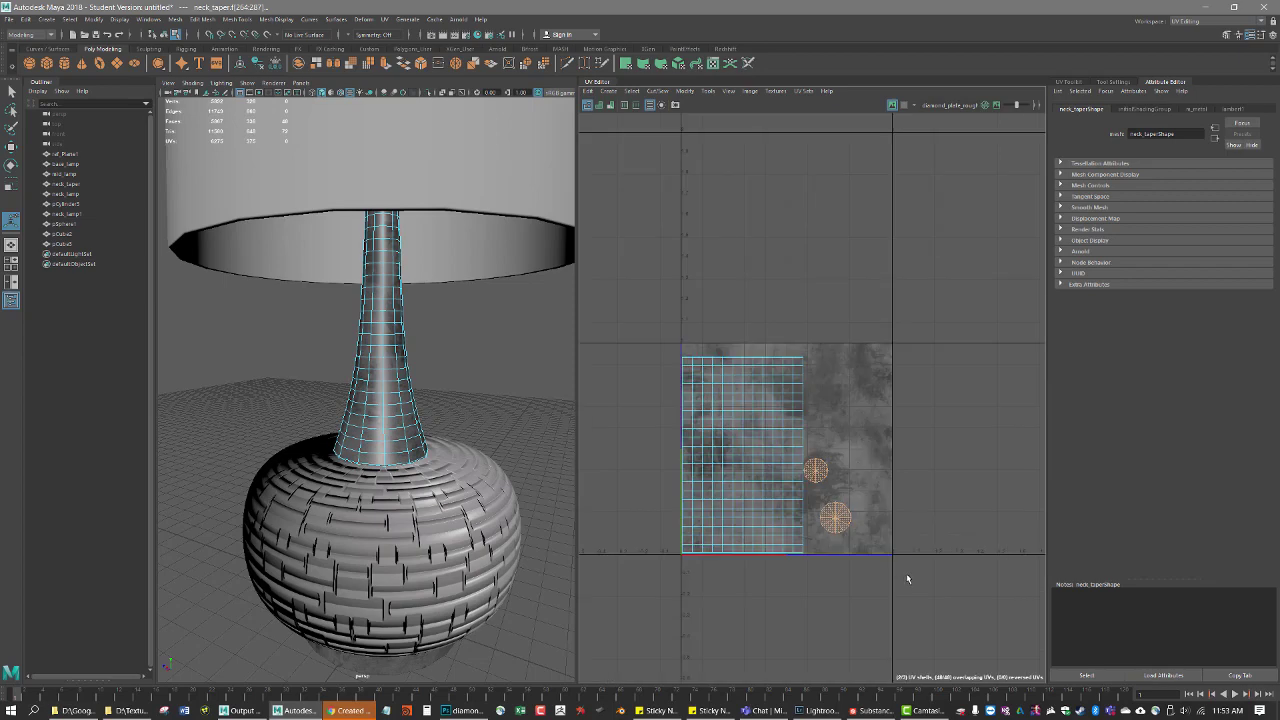
{"action": "key", "text": "w"}
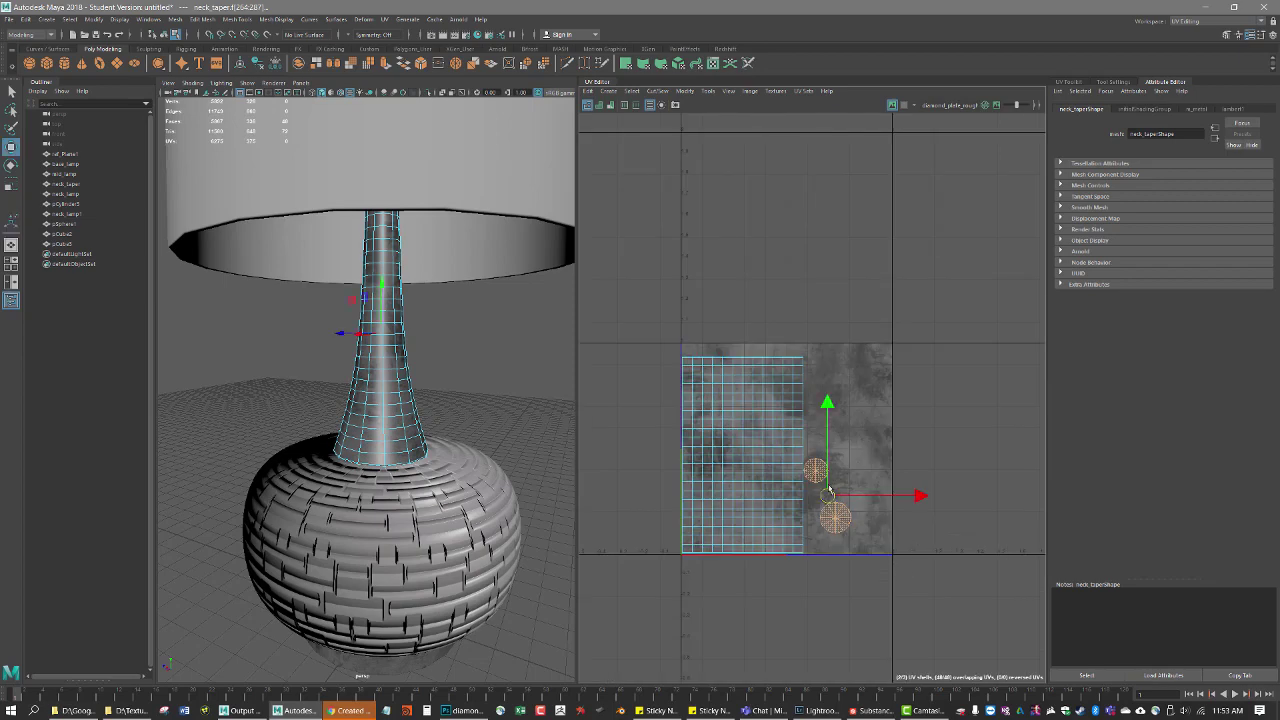
{"action": "left_click_drag", "start_coordinate": [829, 495], "coordinate": [886, 624]}
Step: Select the neck's rectangular UV shell and lay it out in the 0–1 tile with the current layout settings
{"action": "left_click_drag", "start_coordinate": [839, 583], "coordinate": [745, 430]}
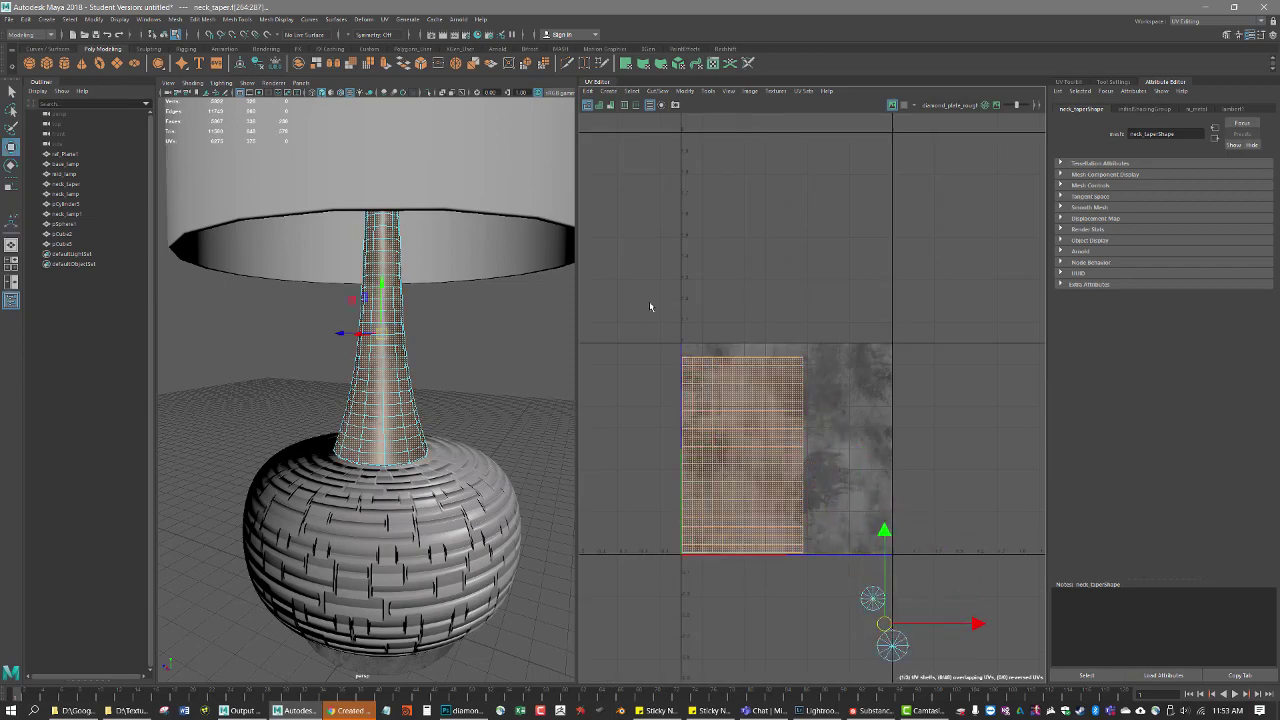
{"action": "scroll", "coordinate": [750, 405], "scroll_direction": "down", "scroll_amount": 2}
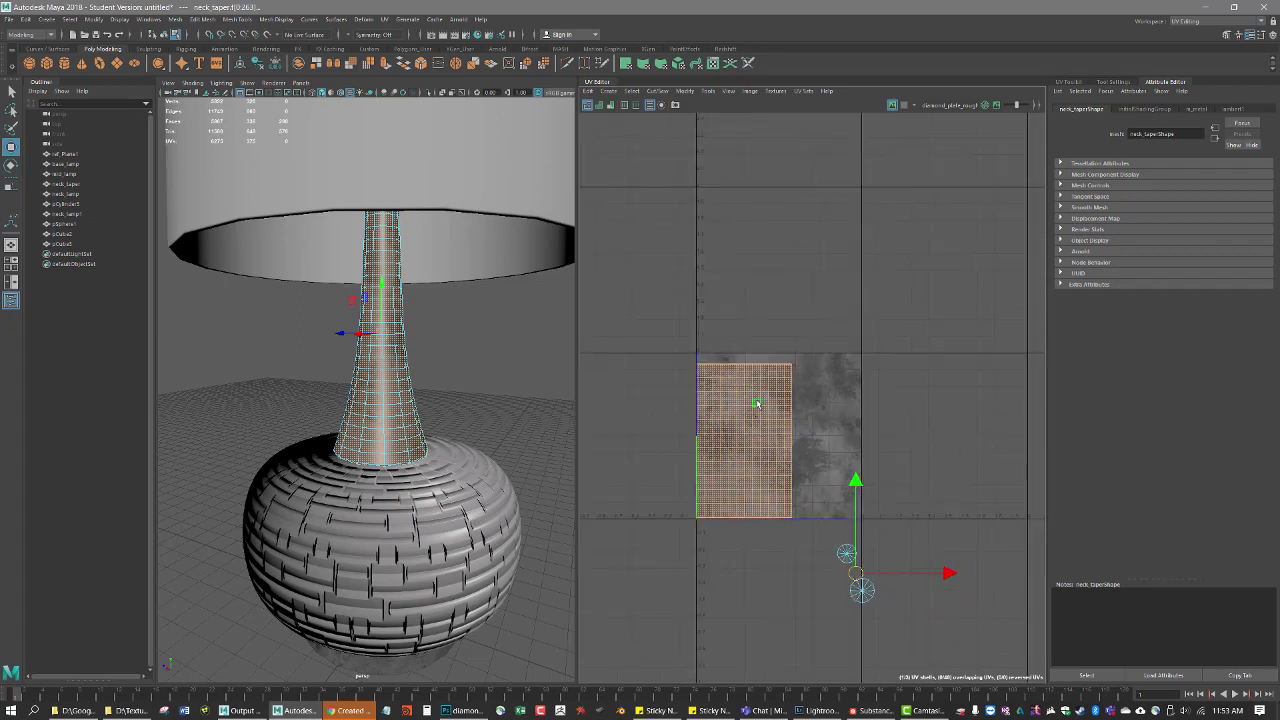
{"action": "key", "text": "r"}
{"action": "scroll", "coordinate": [790, 448], "scroll_direction": "up", "scroll_amount": 3}
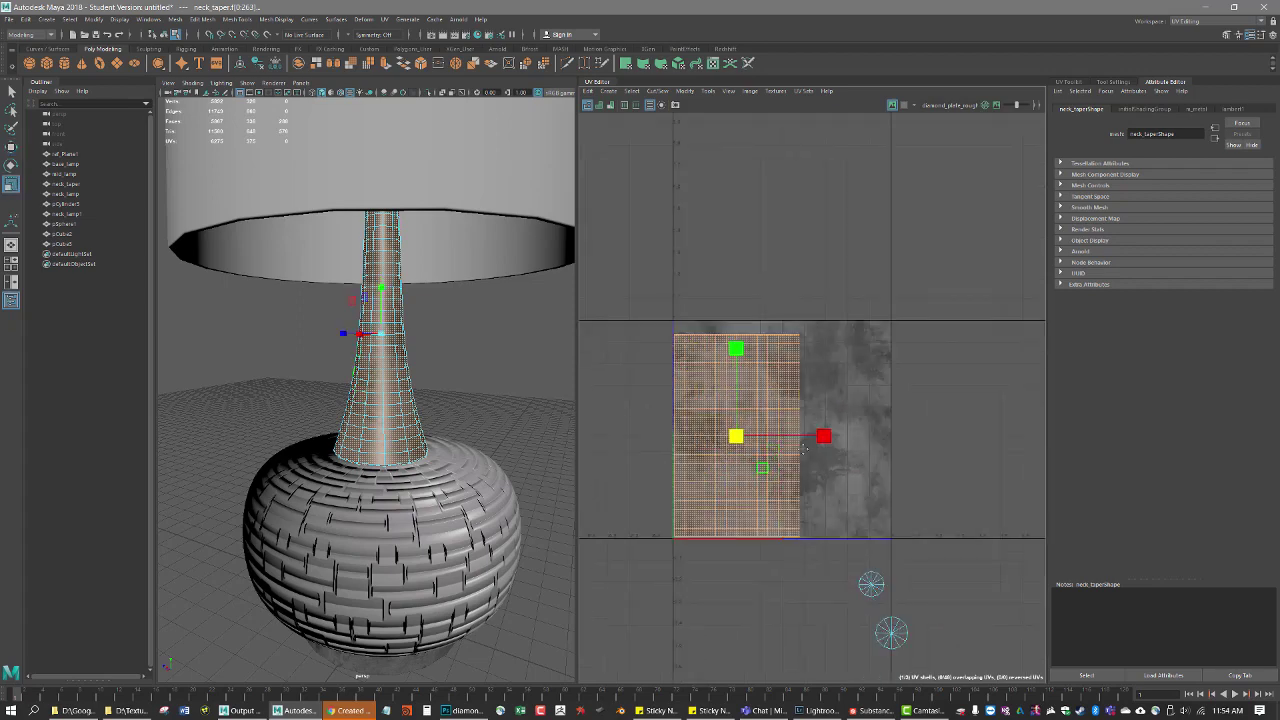
{"action": "scroll", "coordinate": [800, 432], "scroll_direction": "up", "scroll_amount": 2}
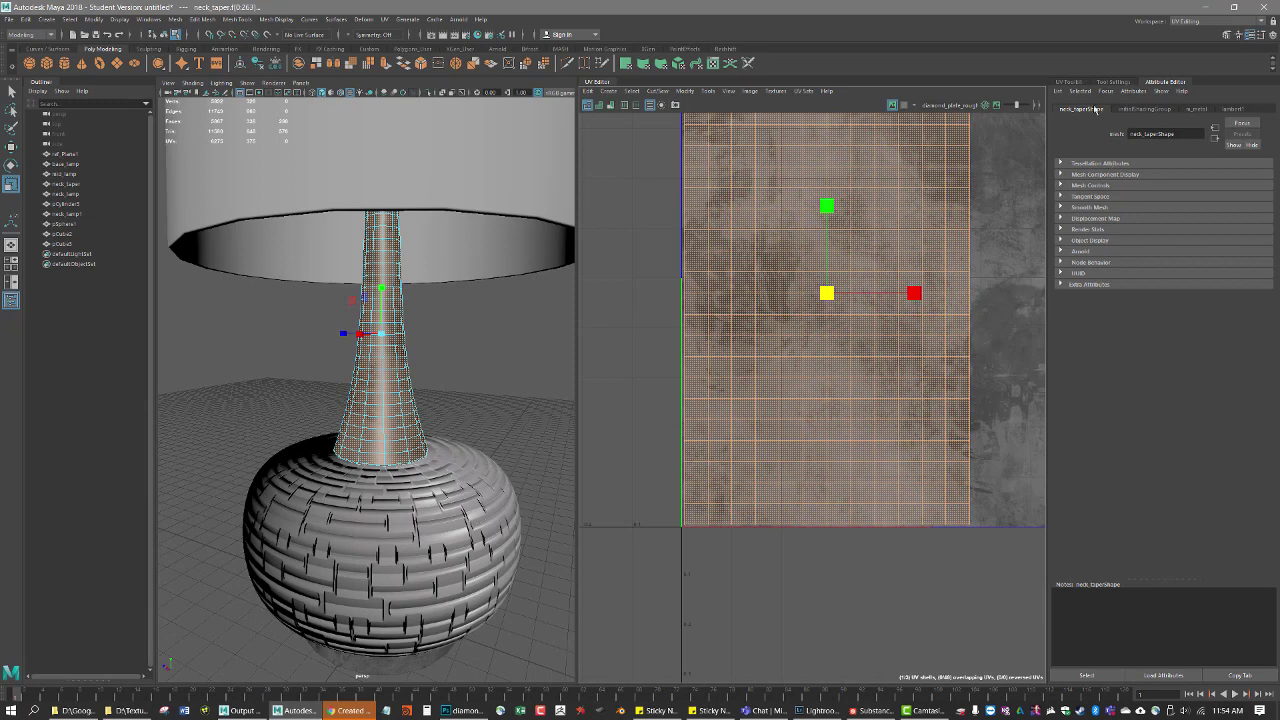
{"action": "left_click", "coordinate": [1068, 82]}
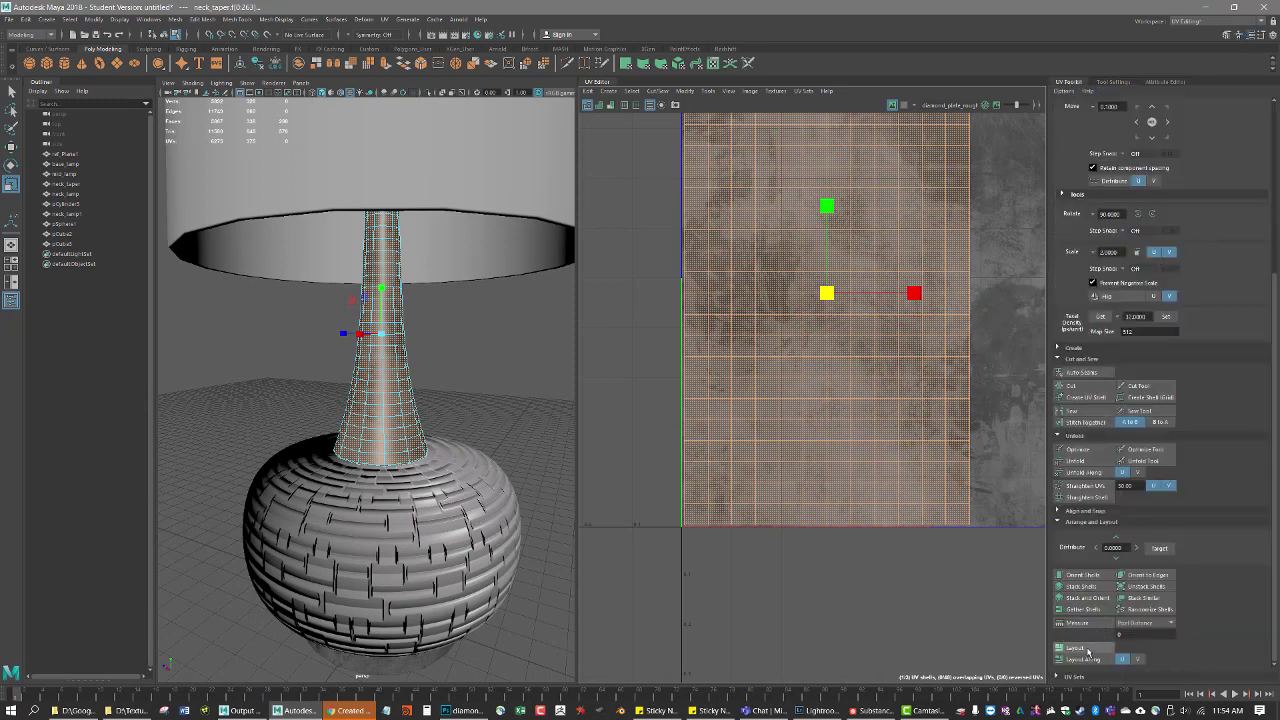
{"action": "left_click", "coordinate": [1082, 650]}
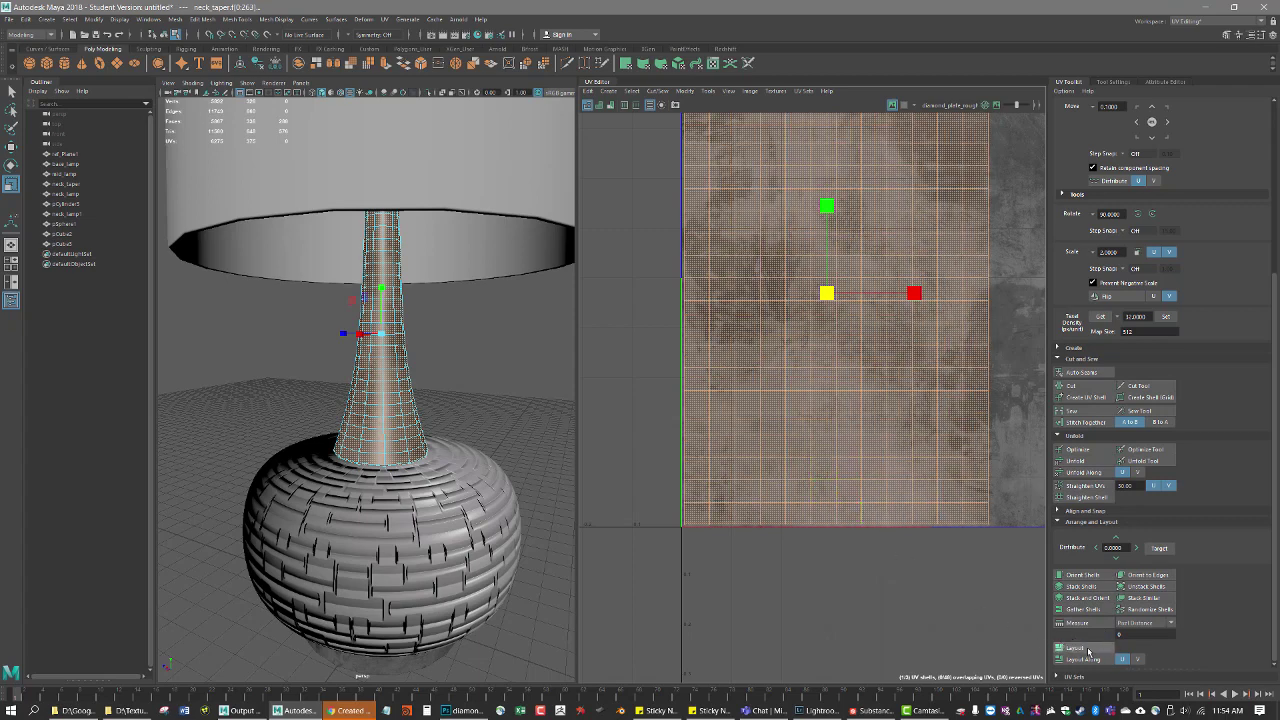
Step: Lay out the rectangular shell again with shell and tile padding 0 and tiles set to 2 in U and V
{"action": "left_click", "coordinate": [1082, 648], "text": "shift"}
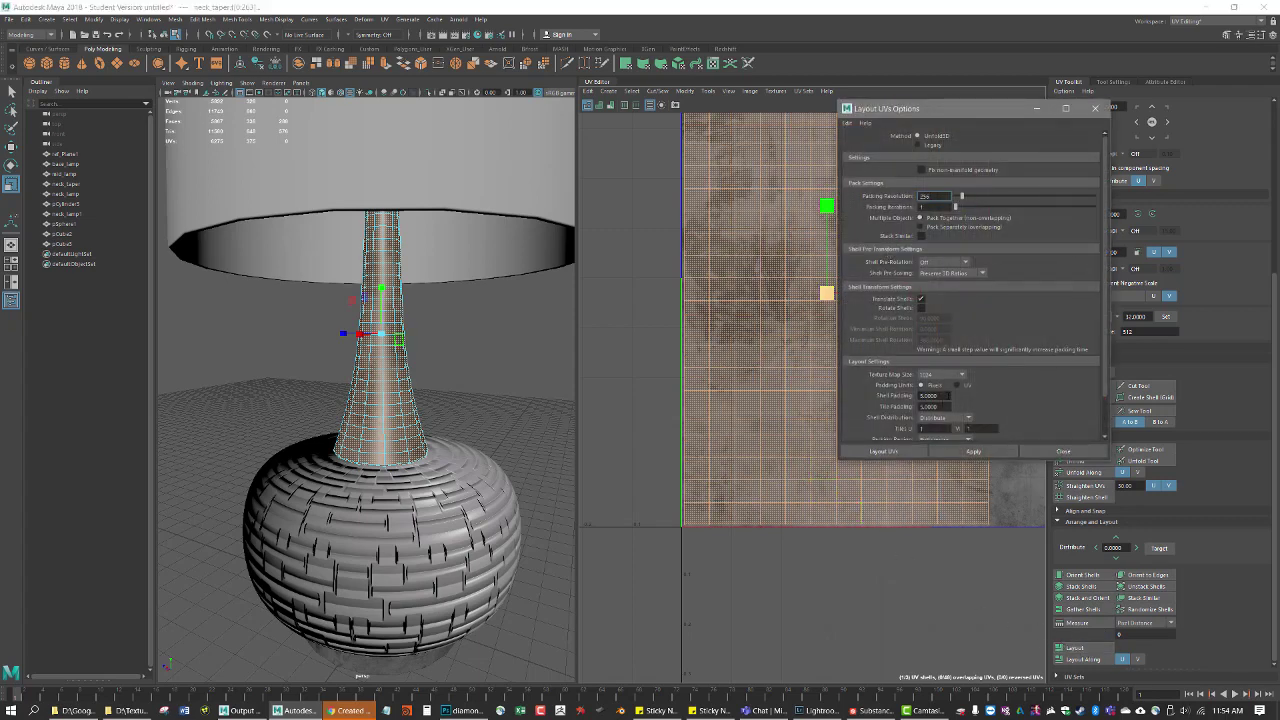
{"action": "left_click_drag", "start_coordinate": [948, 396], "coordinate": [920, 399]}
{"action": "type", "text": "0"}
{"action": "key", "text": "Tab"}
{"action": "type", "text": "0"}
{"action": "key", "text": "Return"}
{"action": "left_click", "coordinate": [933, 428]}
{"action": "type", "text": "2"}
{"action": "key", "text": "Tab"}
{"action": "type", "text": "2"}
{"action": "left_click", "coordinate": [970, 452]}
Step: Move the shell's scale pivot to its lower-left corner and scale it up uniformly to span the 0–1 tile's full width
{"action": "scroll", "coordinate": [806, 480], "scroll_direction": "down", "scroll_amount": 3}
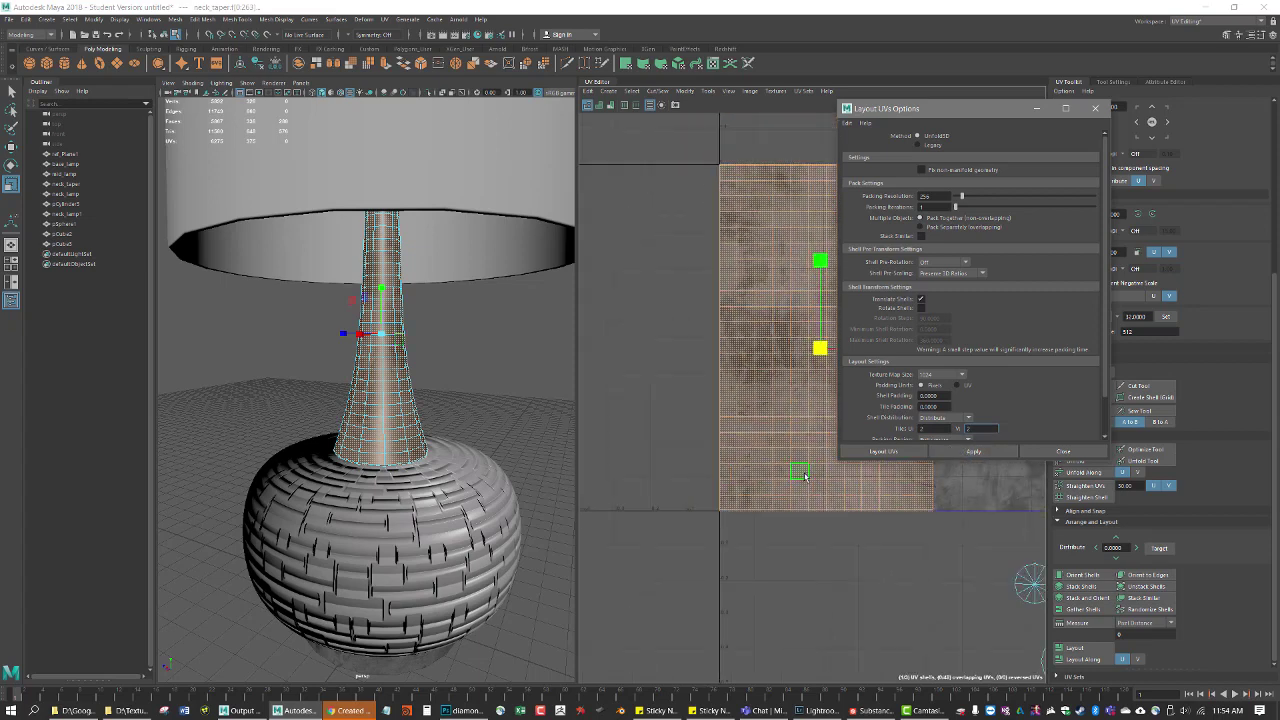
{"action": "middle_click_drag", "start_coordinate": [787, 500], "coordinate": [656, 571], "text": "alt"}
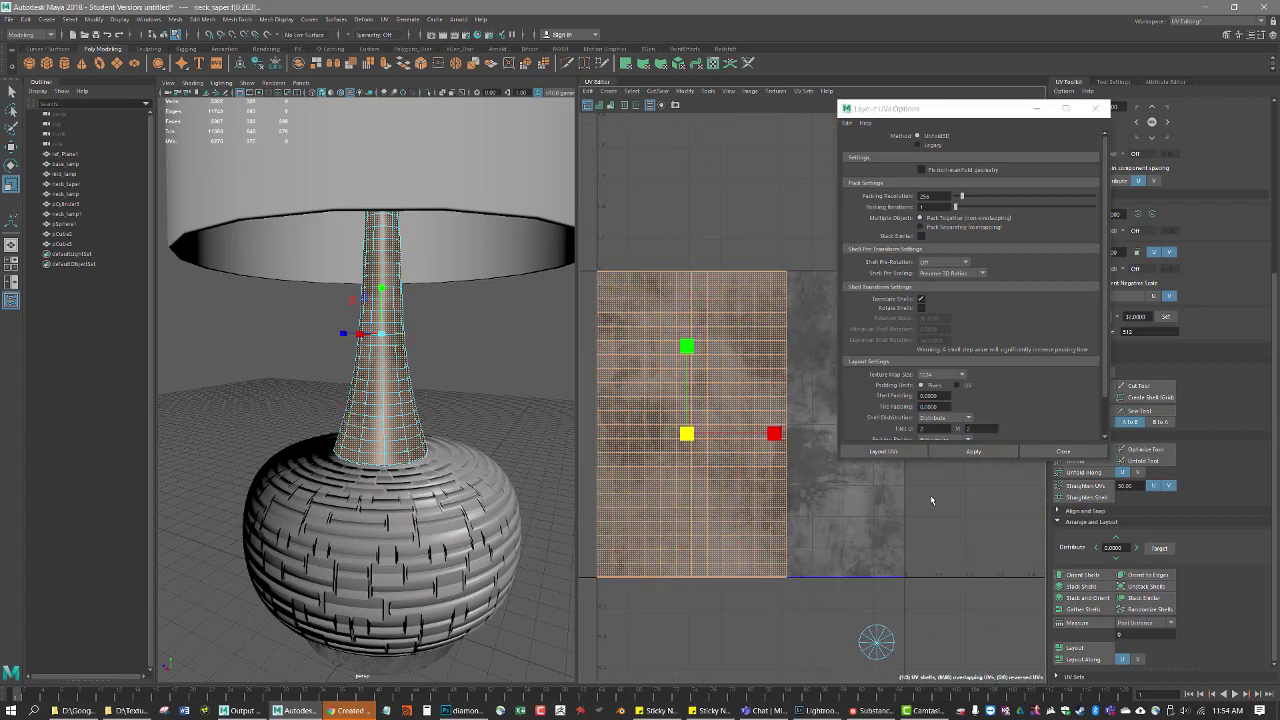
{"action": "scroll", "coordinate": [970, 300], "scroll_direction": "down", "scroll_amount": 2}
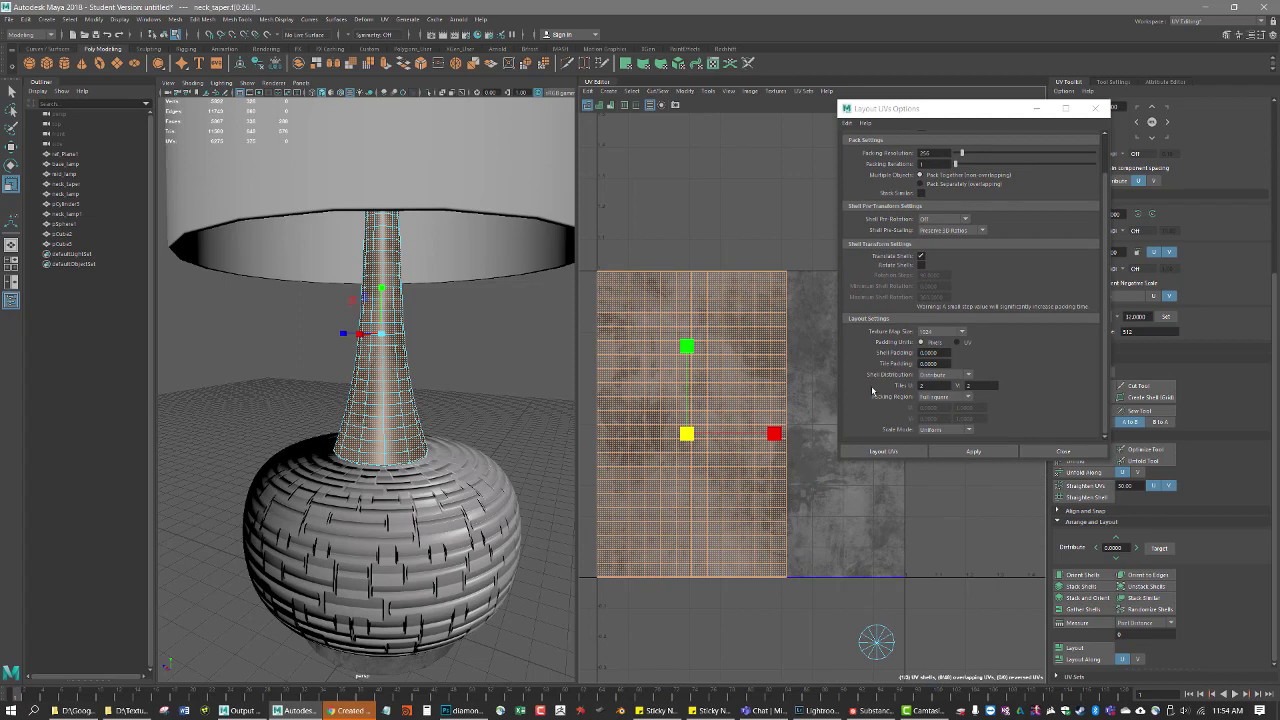
{"action": "scroll", "coordinate": [696, 400], "scroll_direction": "down", "scroll_amount": 1}
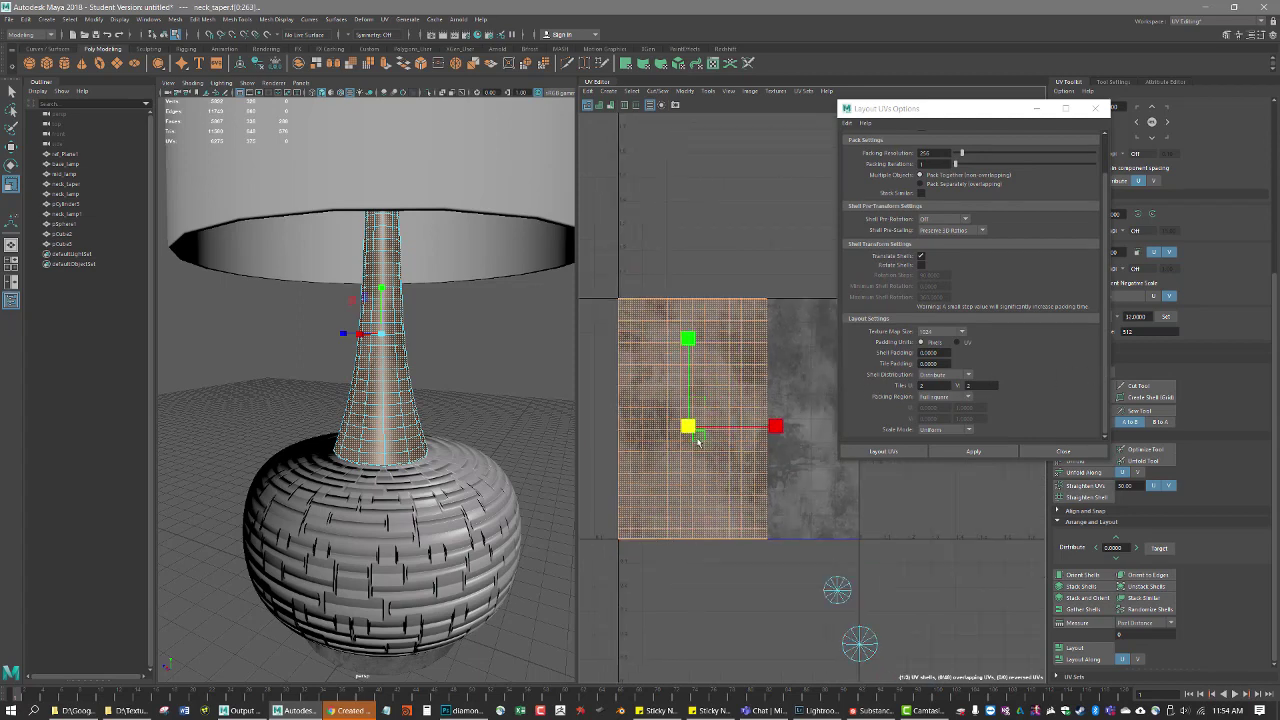
{"action": "scroll", "coordinate": [662, 490], "scroll_direction": "up", "scroll_amount": 5}
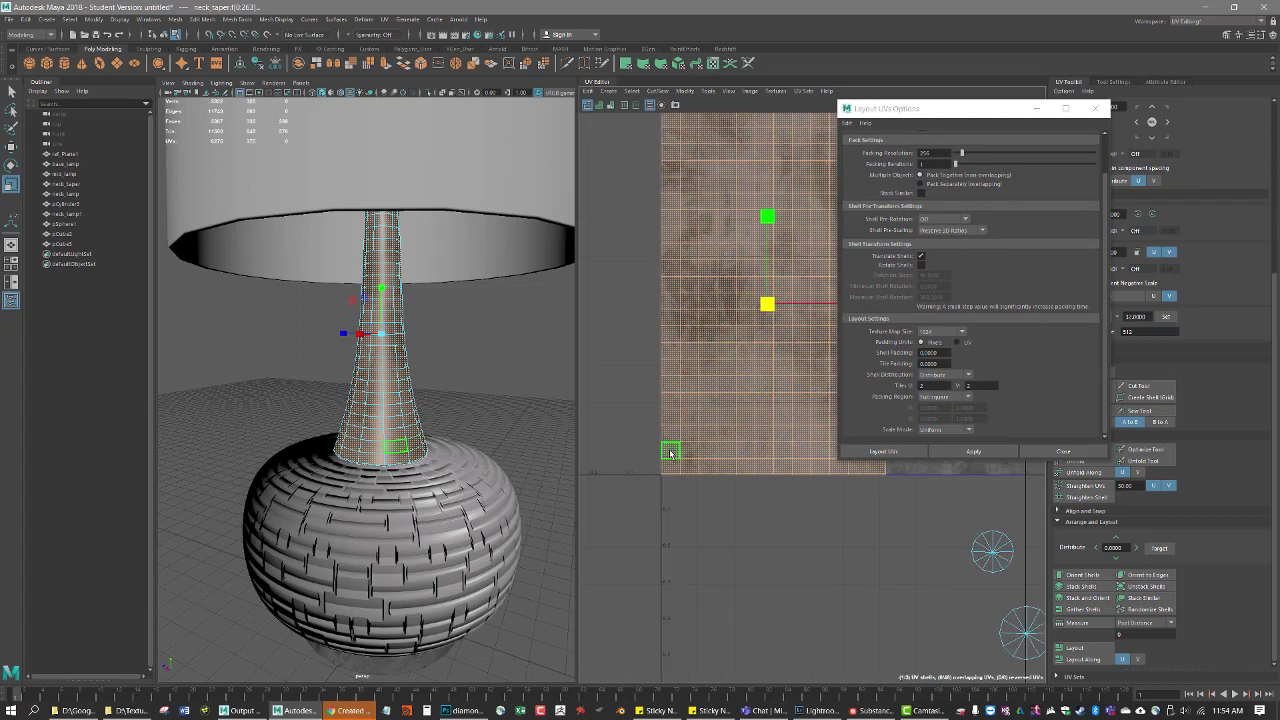
{"action": "scroll", "coordinate": [669, 477], "scroll_direction": "down", "scroll_amount": 6}
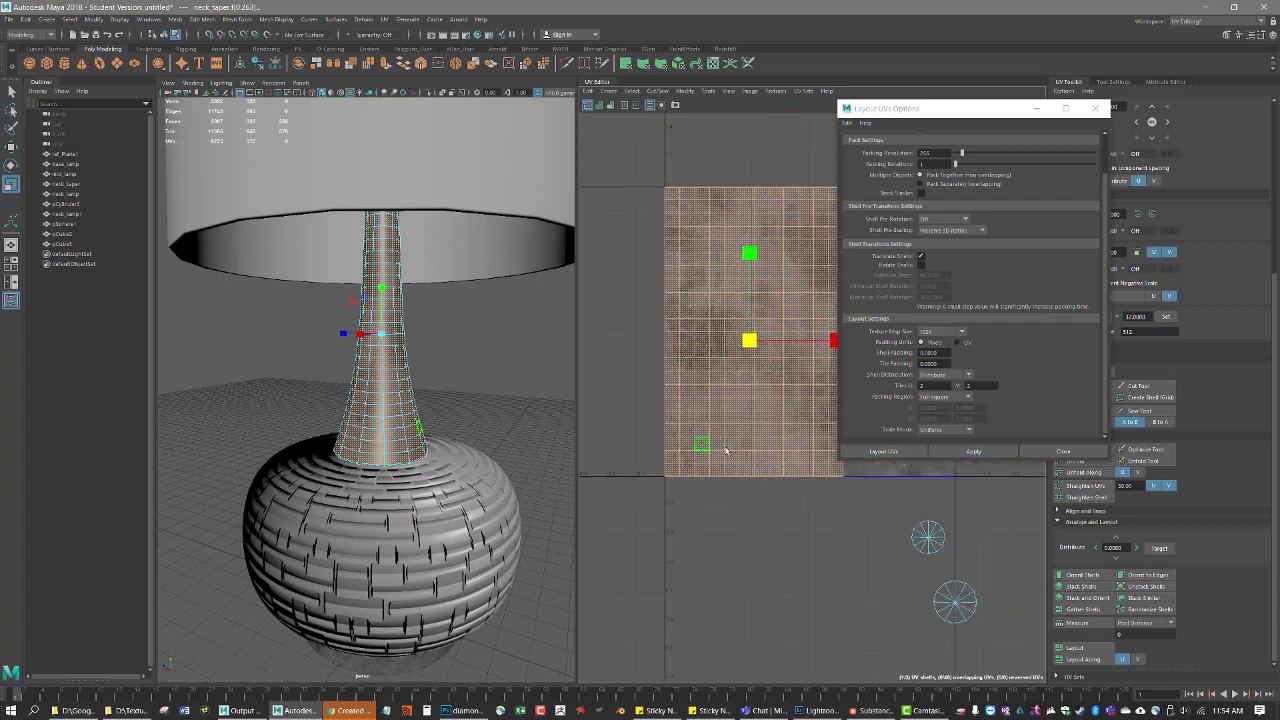
{"action": "middle_click_drag", "start_coordinate": [701, 444], "coordinate": [705, 472], "text": "alt"}
{"action": "key", "text": "d"}
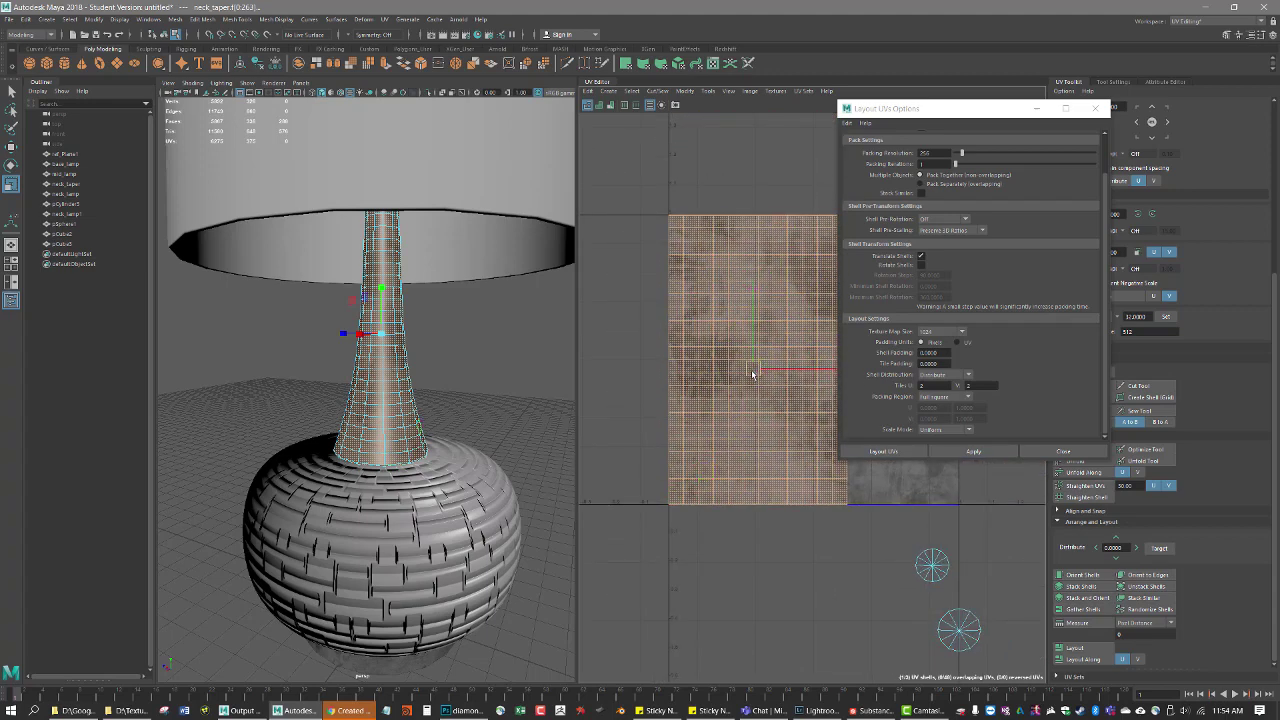
{"action": "left_click_drag", "start_coordinate": [753, 374], "coordinate": [668, 505]}
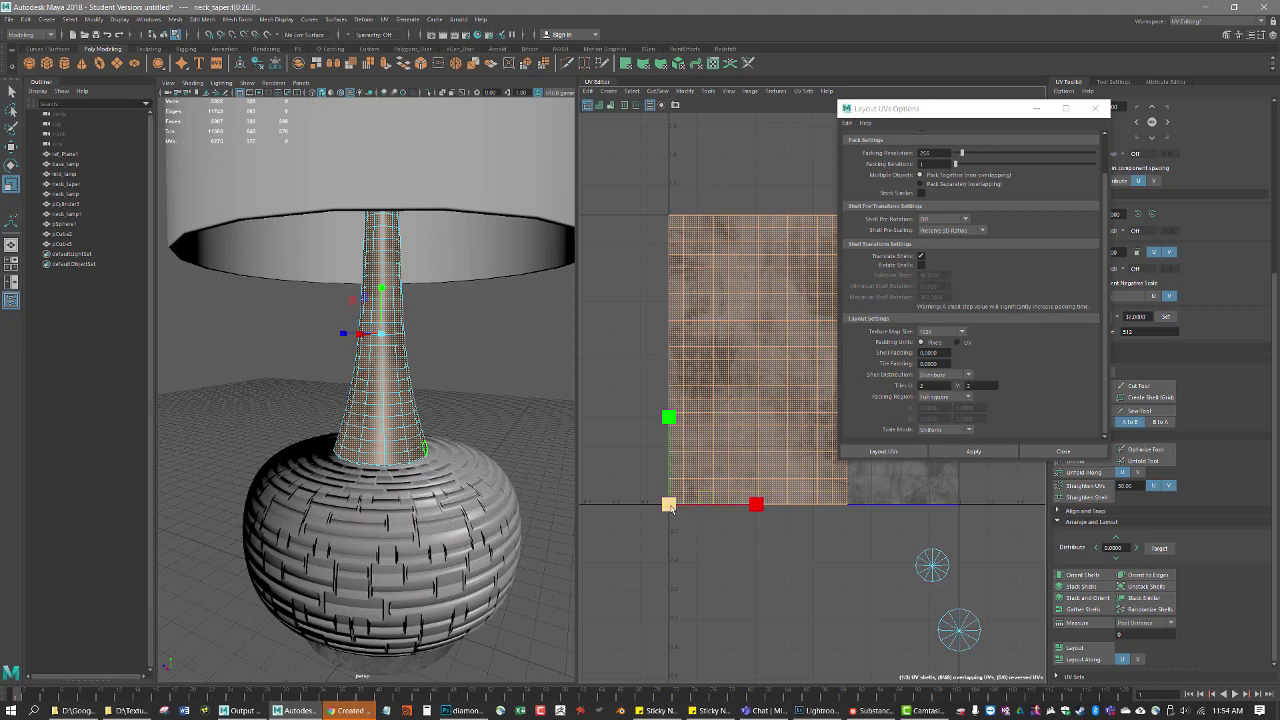
{"action": "left_click_drag", "start_coordinate": [670, 507], "coordinate": [726, 469]}
Step: Check the shell's edge against the 0–1 tile's right boundary, close the Layout UVs options and widen the UV Editor
{"action": "middle_click_drag", "start_coordinate": [801, 491], "coordinate": [673, 497], "text": "alt"}
{"action": "scroll", "coordinate": [803, 486], "scroll_direction": "up", "scroll_amount": 8}
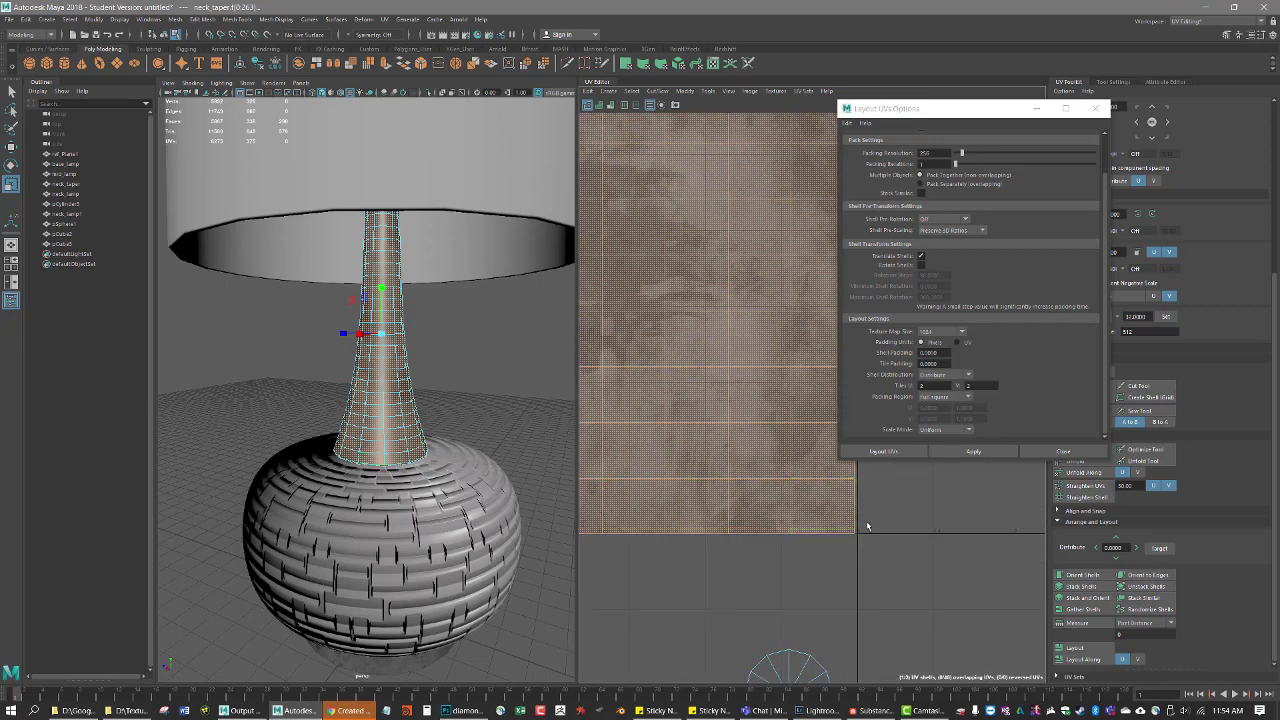
{"action": "scroll", "coordinate": [859, 523], "scroll_direction": "up", "scroll_amount": 1}
{"action": "scroll", "coordinate": [813, 518], "scroll_direction": "down", "scroll_amount": 5}
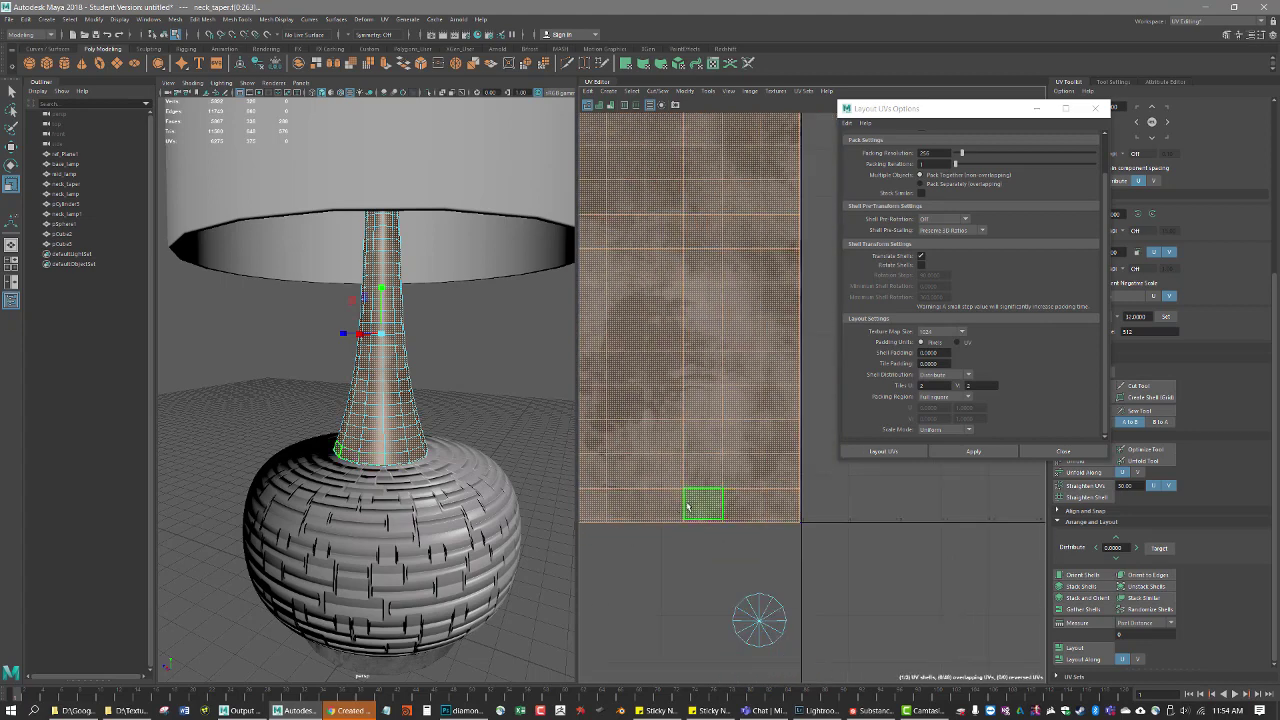
{"action": "middle_click_drag", "start_coordinate": [687, 510], "coordinate": [851, 469], "text": "alt"}
{"action": "middle_click_drag", "start_coordinate": [718, 483], "coordinate": [810, 469], "text": "alt"}
{"action": "left_click", "coordinate": [1096, 110]}
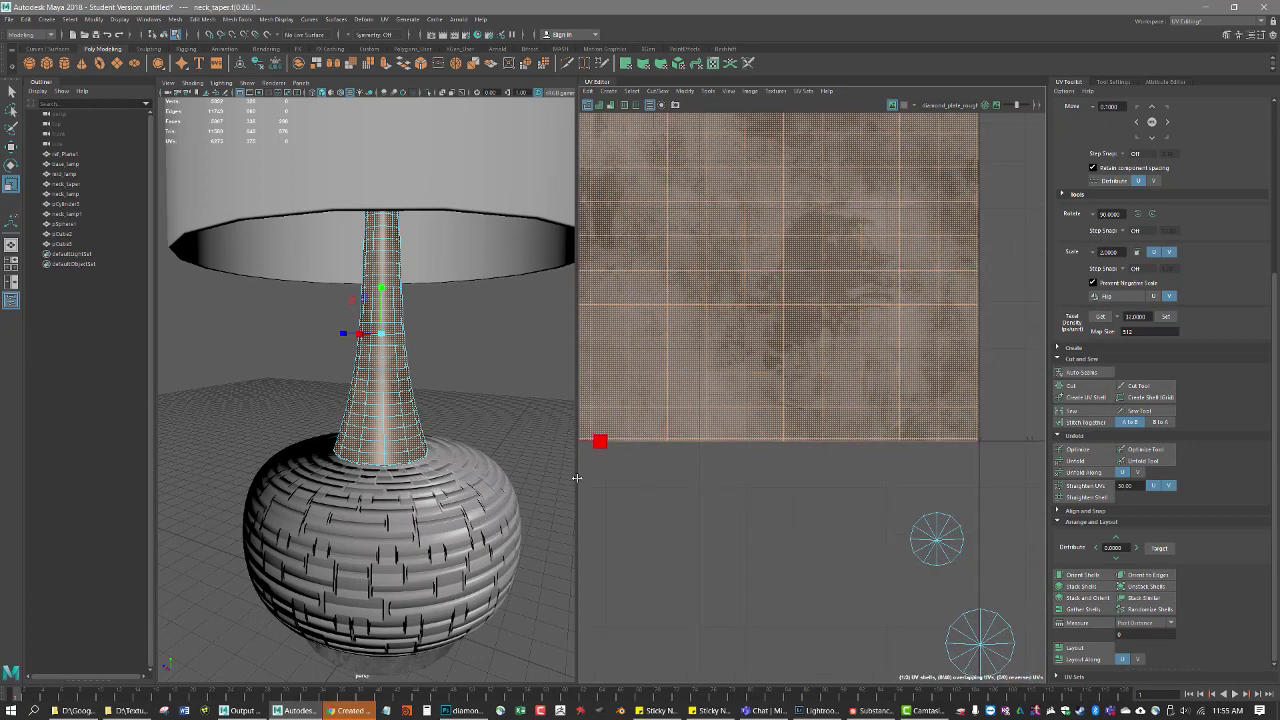
{"action": "left_click_drag", "start_coordinate": [577, 478], "coordinate": [368, 478]}
{"action": "middle_click_drag", "start_coordinate": [448, 499], "coordinate": [521, 502], "text": "alt"}
{"action": "left_click_drag", "start_coordinate": [1047, 497], "coordinate": [1136, 497]}
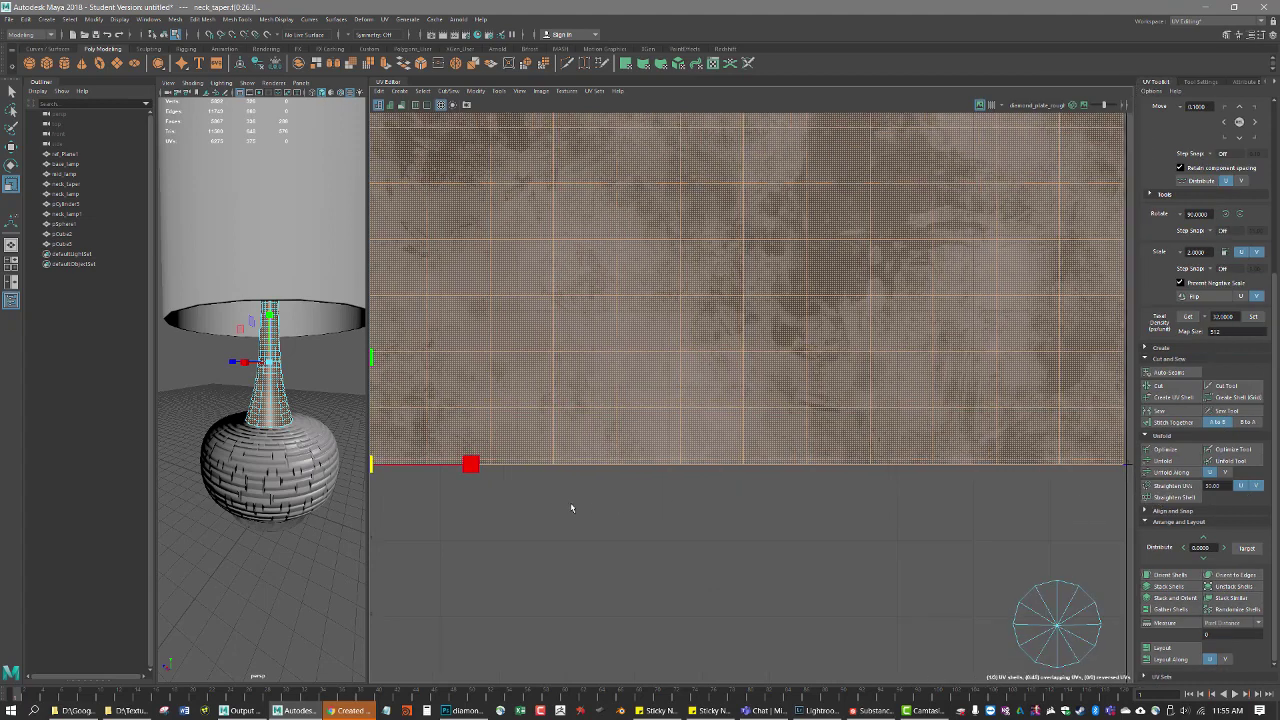
Step: Select the UVs along the neck shell's right border and align them horizontally with the 0–1 tile's right boundary
{"action": "mouse_move", "coordinate": [571, 508]}
{"action": "middle_mouse_down", "text": "alt"}
{"action": "mouse_move", "coordinate": [626, 506]}
{"action": "mouse_move", "coordinate": [577, 510]}
{"action": "middle_mouse_up", "text": "alt"}
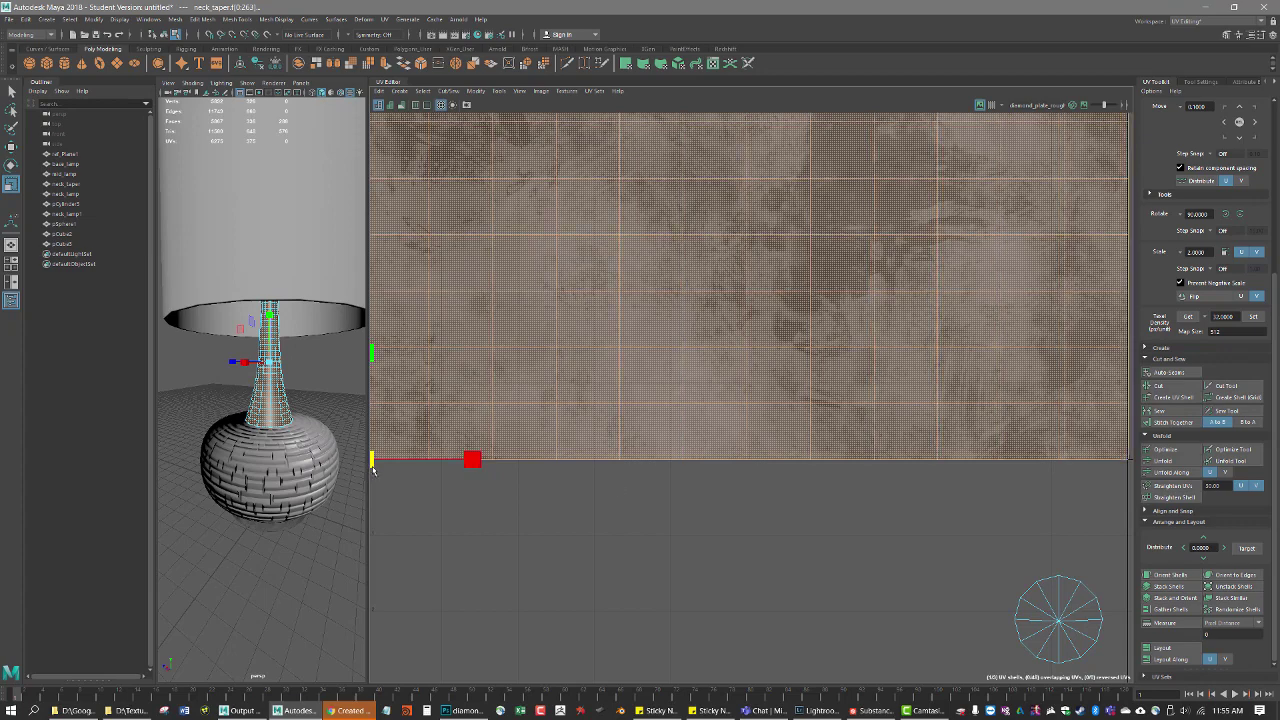
{"action": "middle_click_drag", "start_coordinate": [756, 487], "coordinate": [445, 496], "text": "alt"}
{"action": "scroll", "coordinate": [871, 451], "scroll_direction": "up", "scroll_amount": 8}
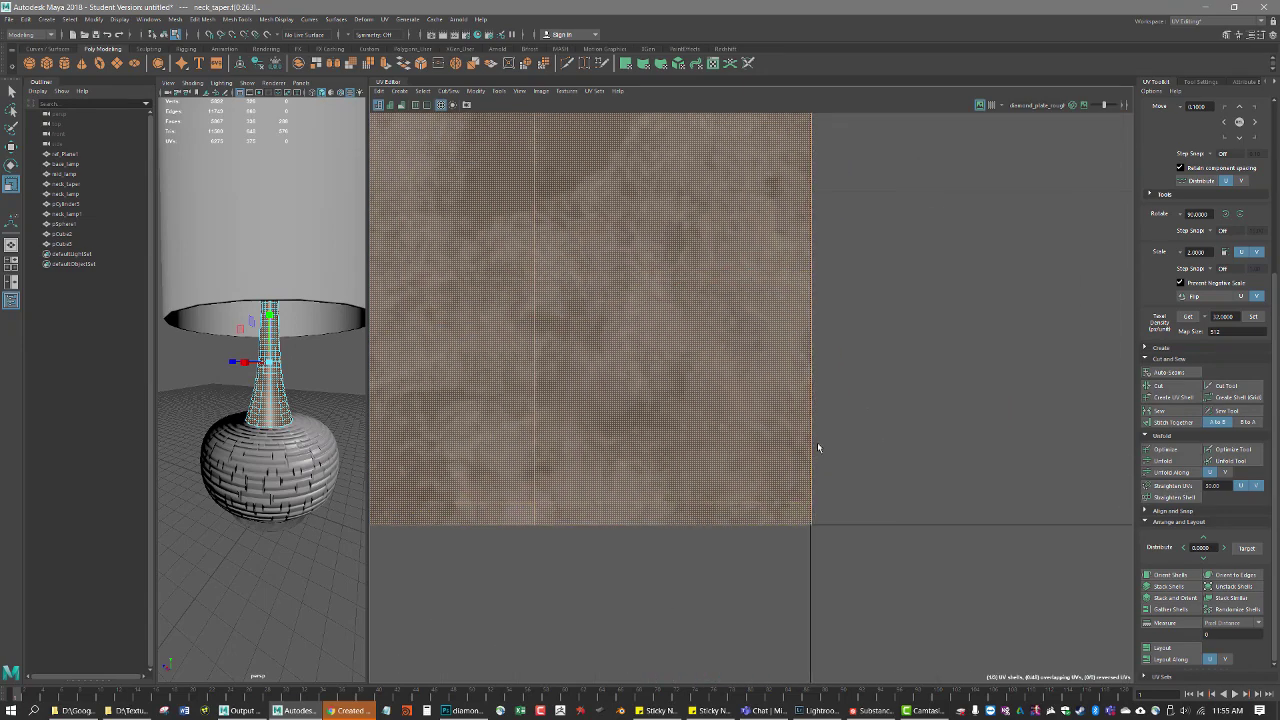
{"action": "scroll", "coordinate": [818, 447], "scroll_direction": "down", "scroll_amount": 6}
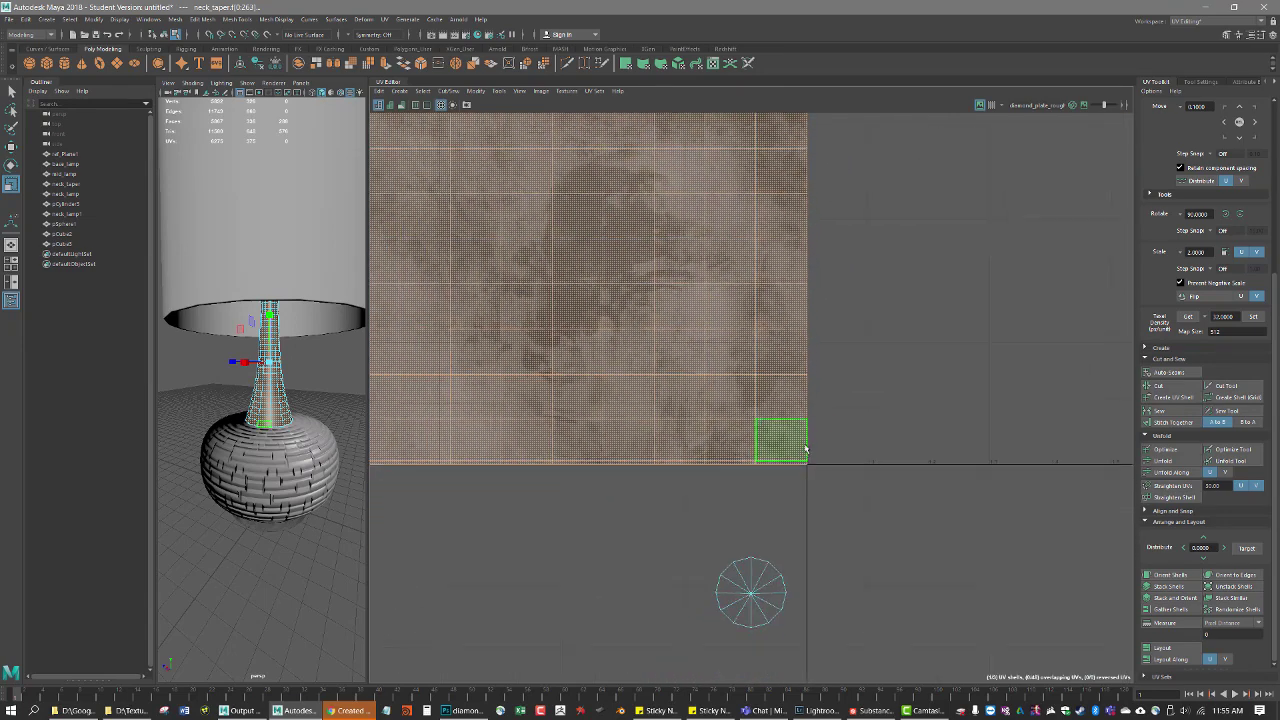
{"action": "scroll", "coordinate": [806, 449], "scroll_direction": "down", "scroll_amount": 5}
{"action": "right_click", "coordinate": [798, 411]}
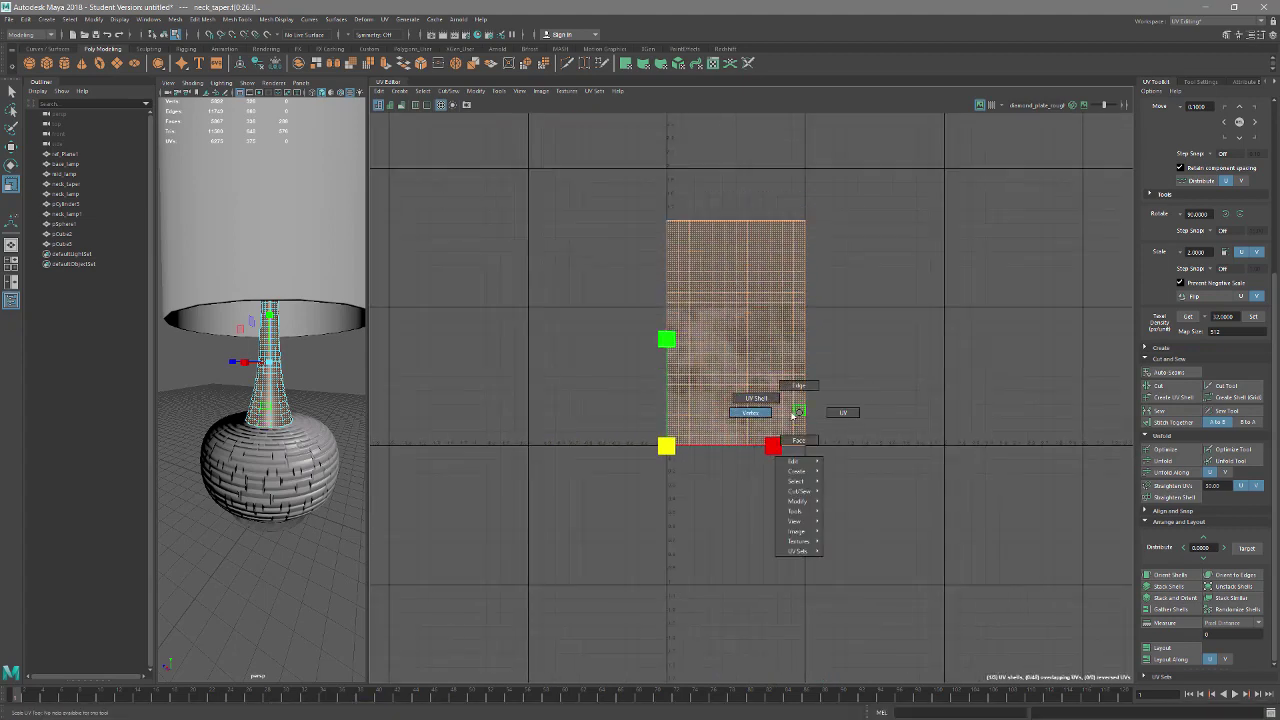
{"action": "left_click", "coordinate": [843, 412]}
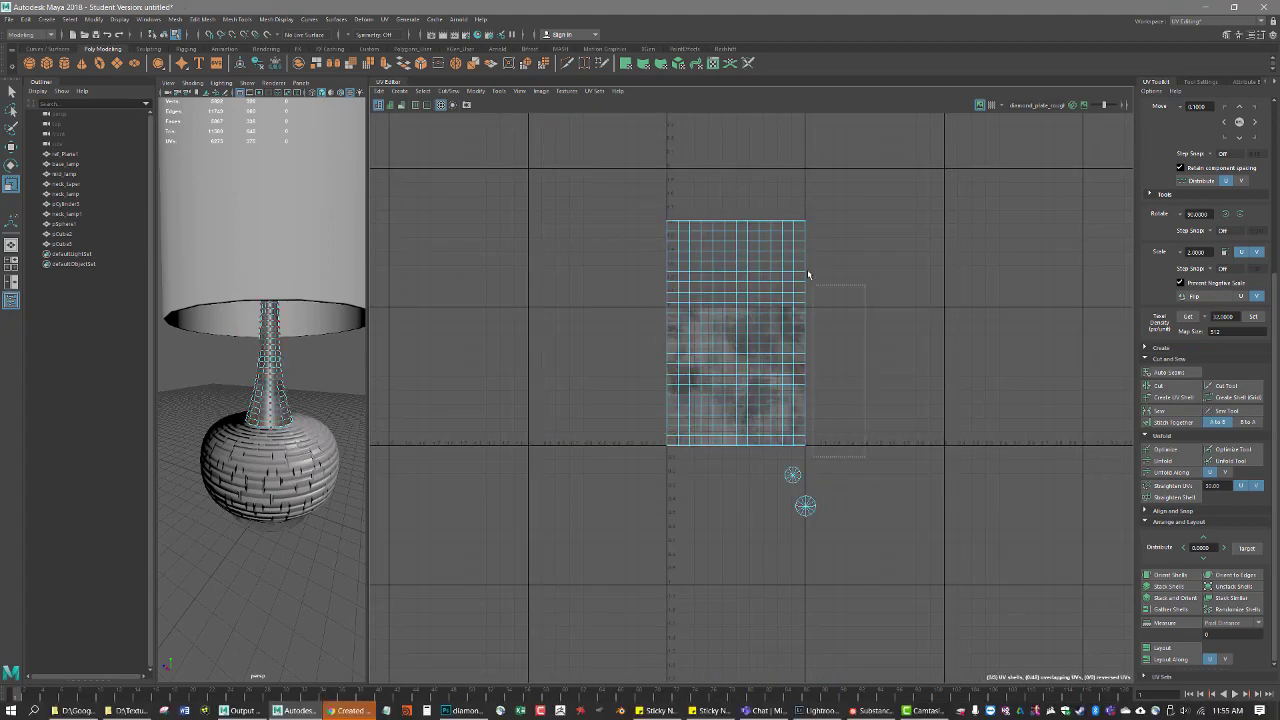
{"action": "left_click_drag", "start_coordinate": [808, 274], "coordinate": [798, 196]}
{"action": "scroll", "coordinate": [830, 405], "scroll_direction": "up", "scroll_amount": 4}
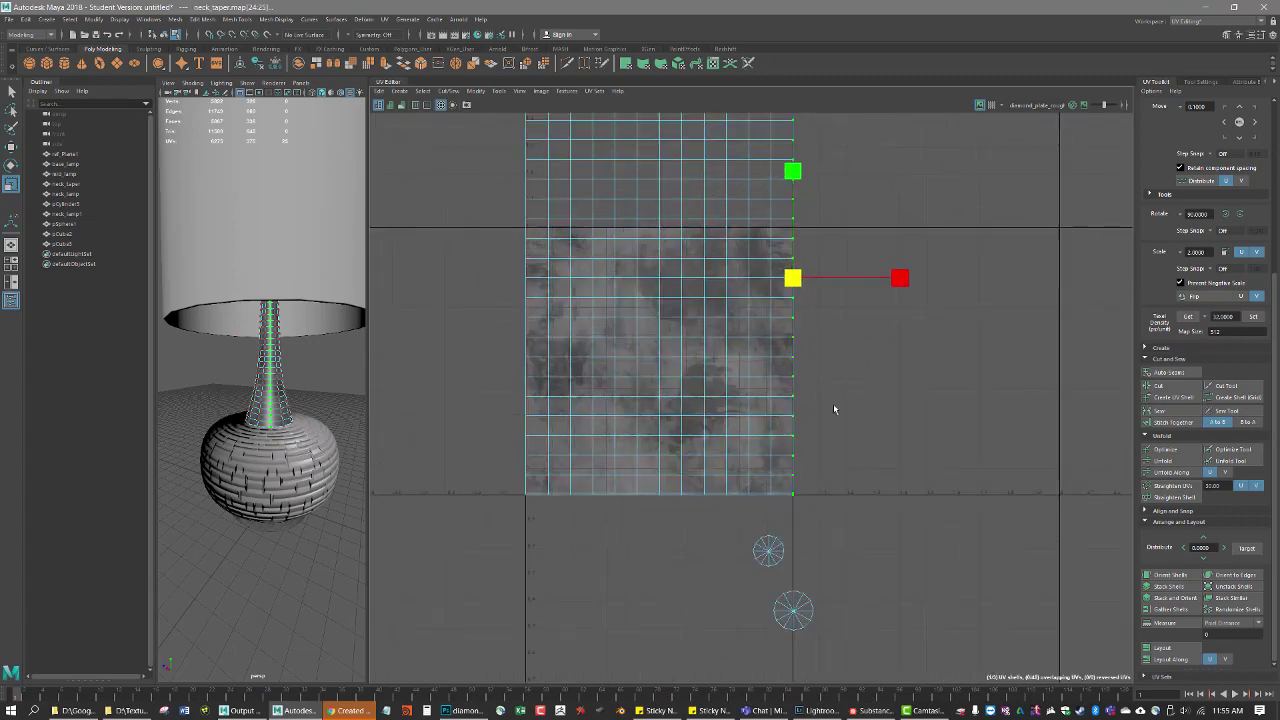
{"action": "scroll", "coordinate": [830, 404], "scroll_direction": "up", "scroll_amount": 3}
{"action": "key", "text": "w"}
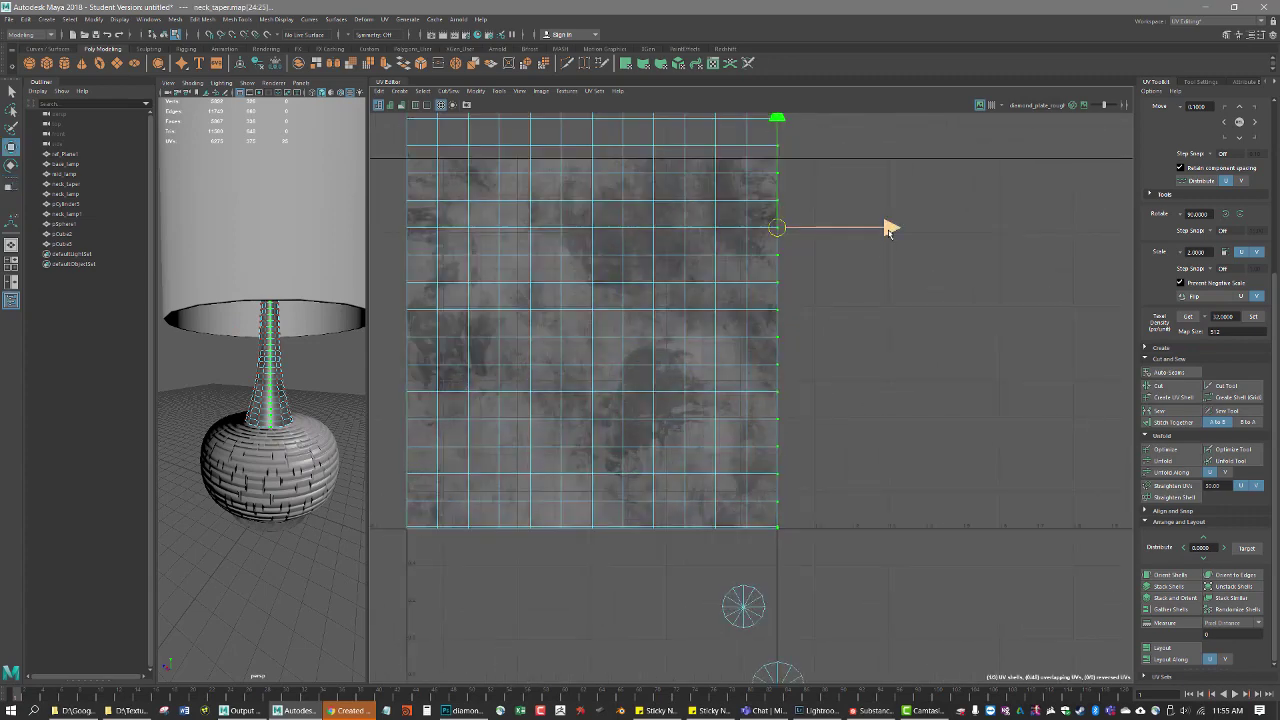
{"action": "left_click", "coordinate": [888, 228]}
Step: Return the tapered neck to object mode and examine how the texture wraps around it in the perspective view
{"action": "right_click_drag", "start_coordinate": [308, 438], "coordinate": [302, 368]}
{"action": "key", "text": "f"}
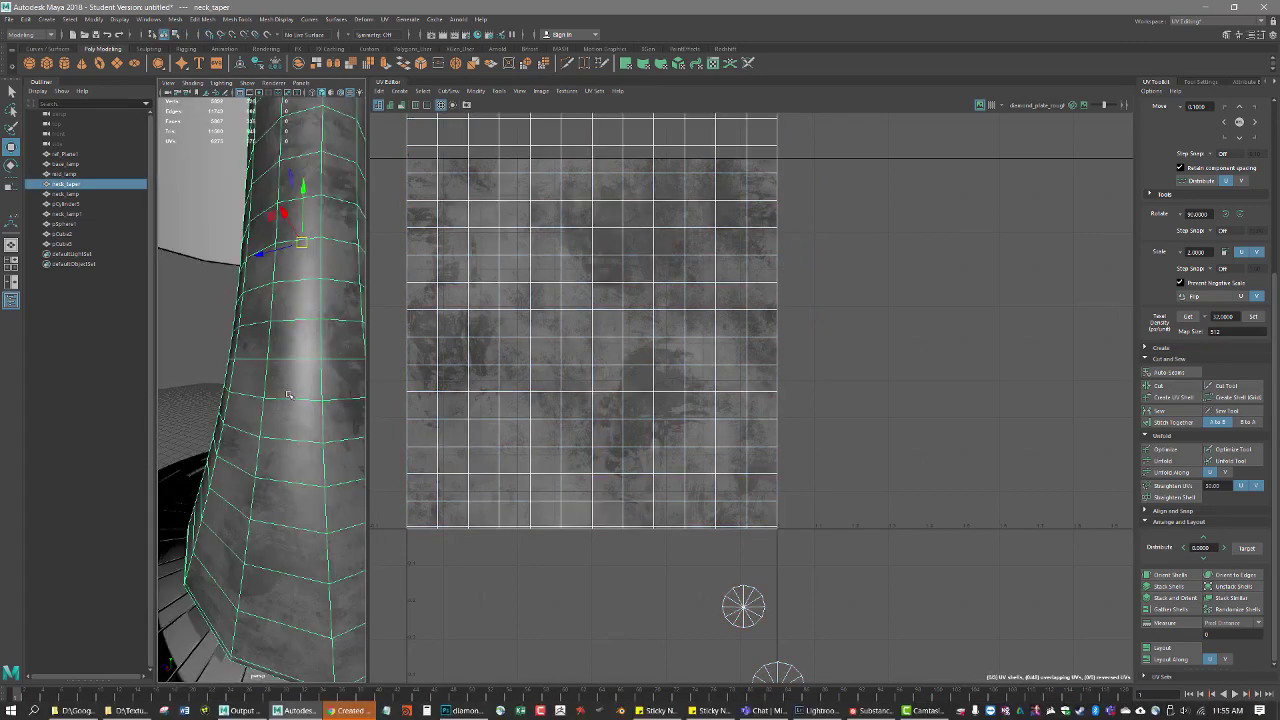
{"action": "scroll", "coordinate": [301, 393], "scroll_direction": "down", "scroll_amount": 3}
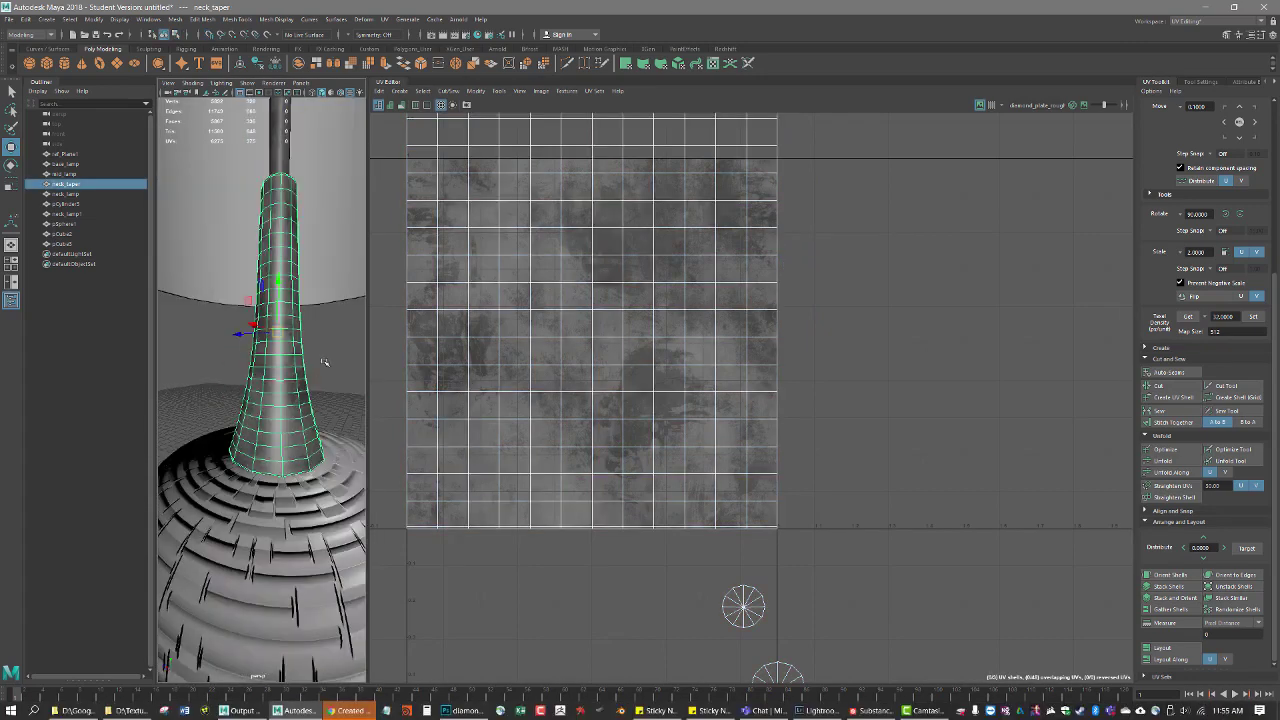
{"action": "left_click", "coordinate": [322, 370]}
{"action": "left_click_drag", "start_coordinate": [312, 390], "coordinate": [390, 395], "text": "alt"}
{"action": "scroll", "coordinate": [590, 467], "scroll_direction": "down", "scroll_amount": 3}
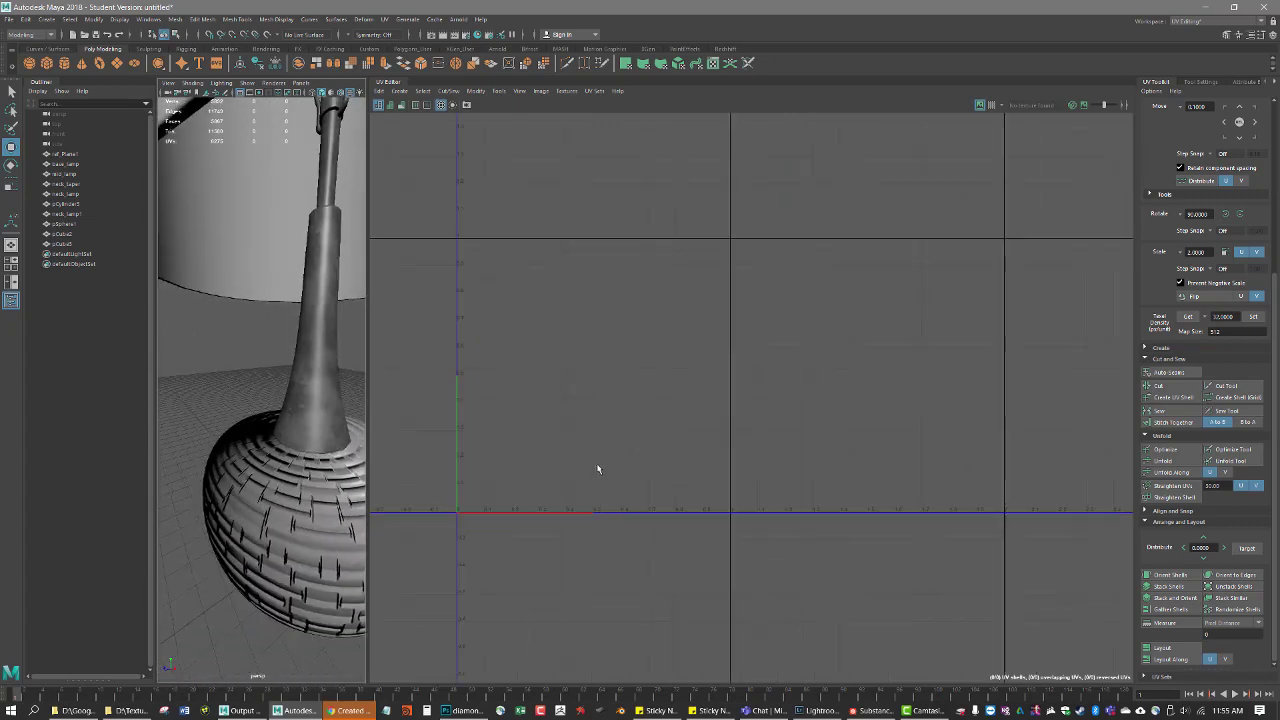
{"action": "left_click_drag", "start_coordinate": [294, 374], "coordinate": [297, 320], "text": "alt"}
{"action": "left_click_drag", "start_coordinate": [287, 395], "coordinate": [302, 550], "text": "alt"}
Step: Select the lamp's base and move its two round cap UV shells away from the rectangular strip
{"action": "left_click", "coordinate": [302, 550]}
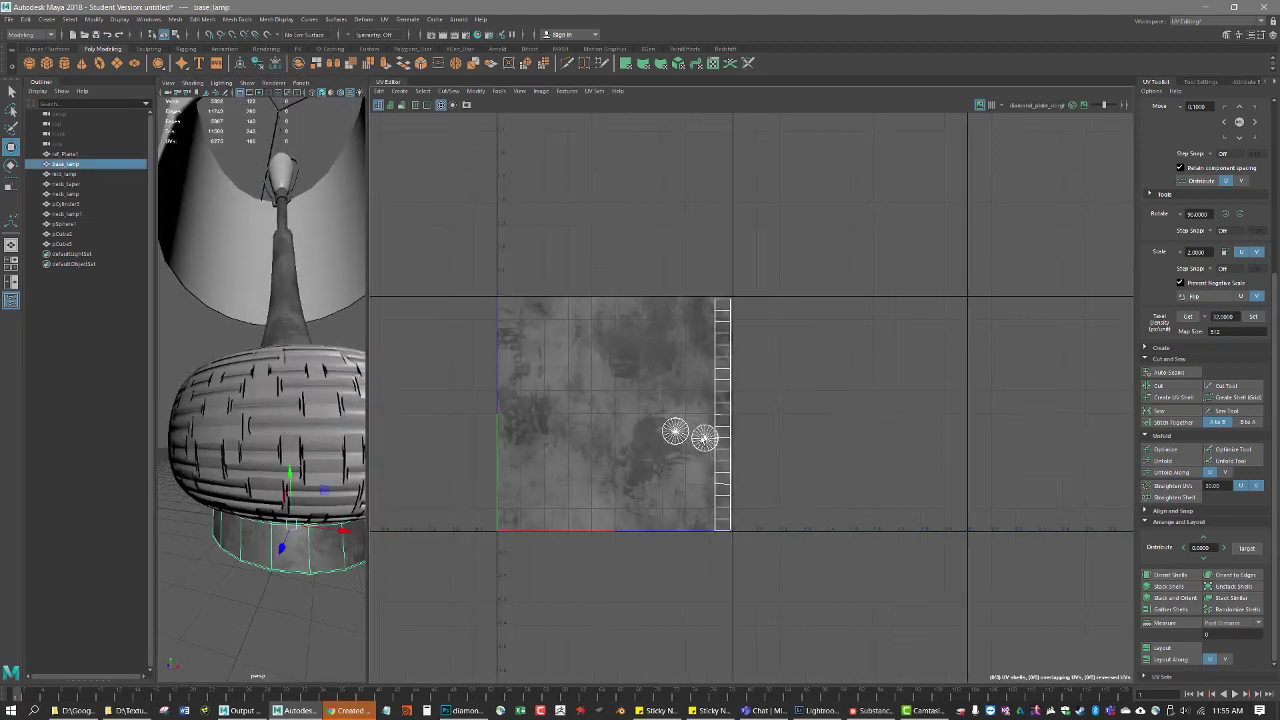
{"action": "scroll", "coordinate": [704, 441], "scroll_direction": "up", "scroll_amount": 4}
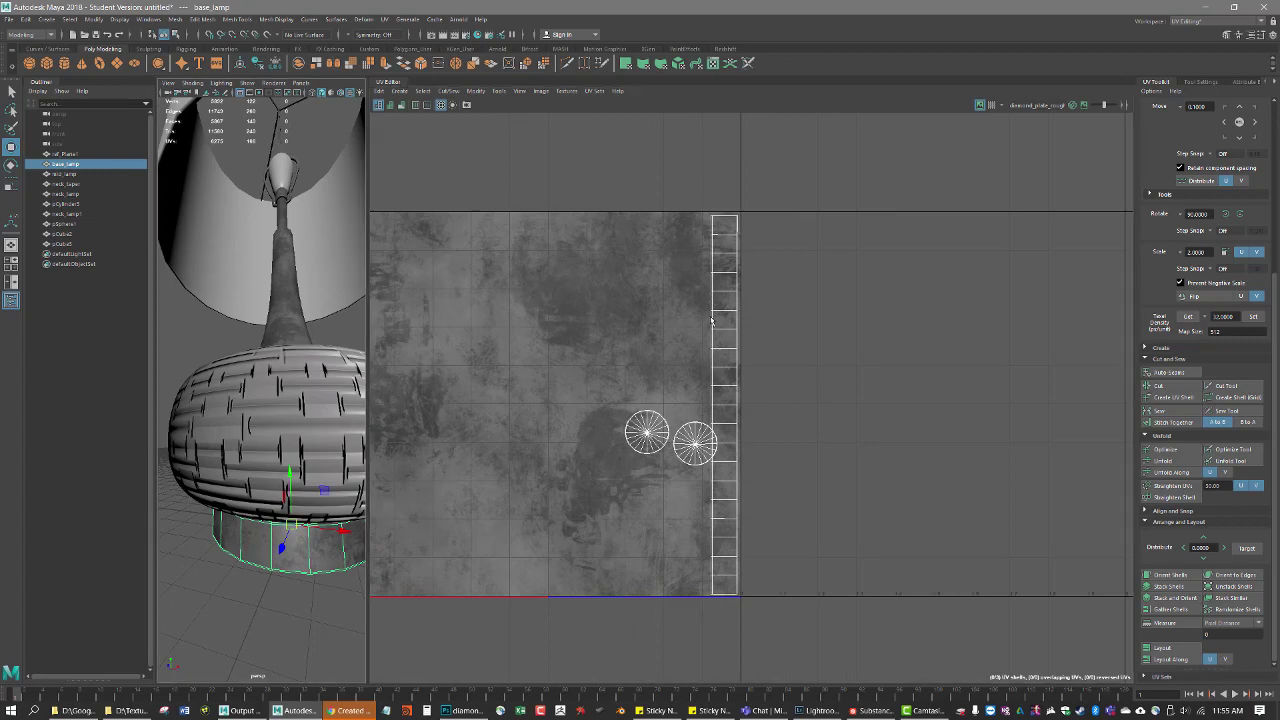
{"action": "scroll", "coordinate": [663, 555], "scroll_direction": "up", "scroll_amount": 2}
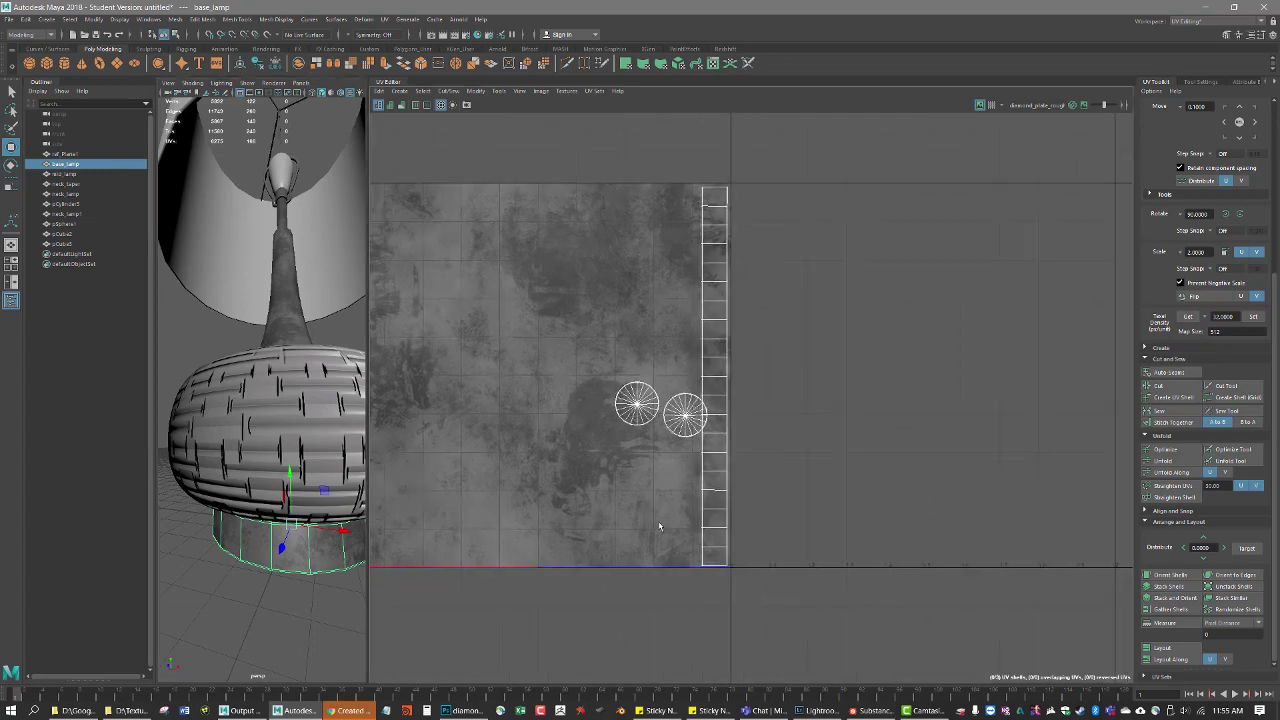
{"action": "right_click_drag", "start_coordinate": [685, 363], "coordinate": [686, 397]}
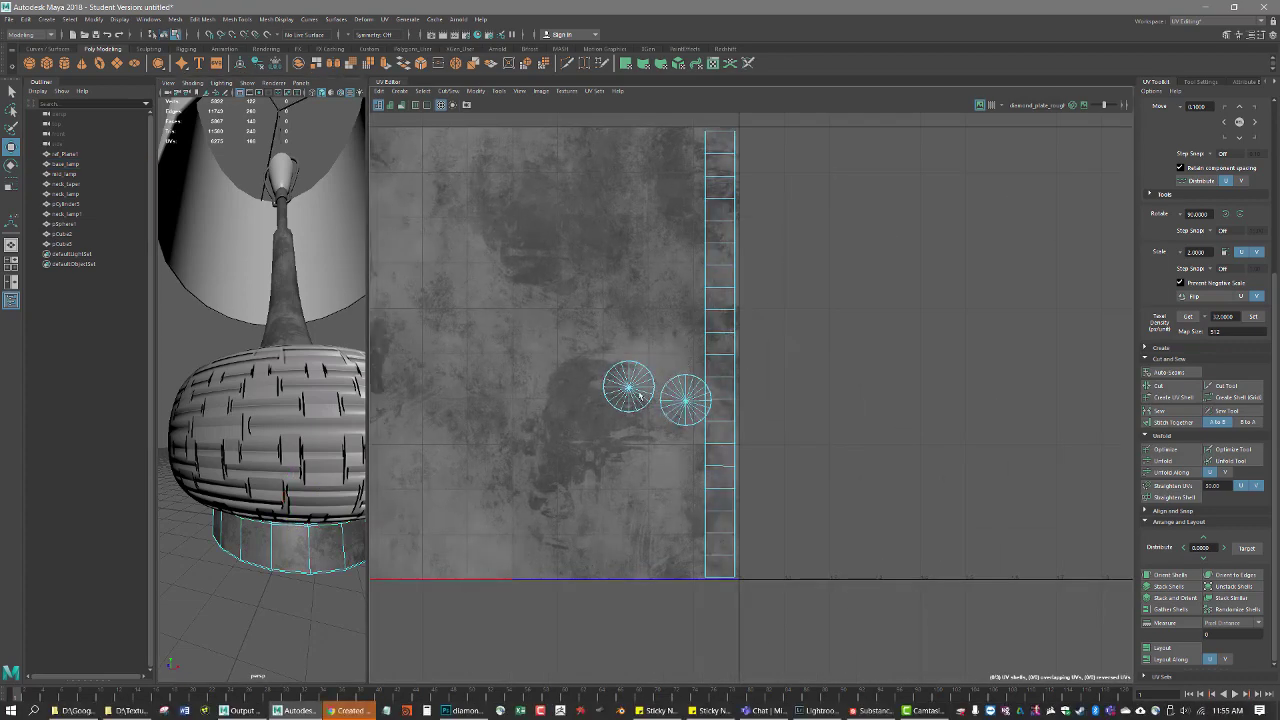
{"action": "left_click_drag", "start_coordinate": [556, 353], "coordinate": [686, 444]}
{"action": "double_click", "coordinate": [680, 407]}
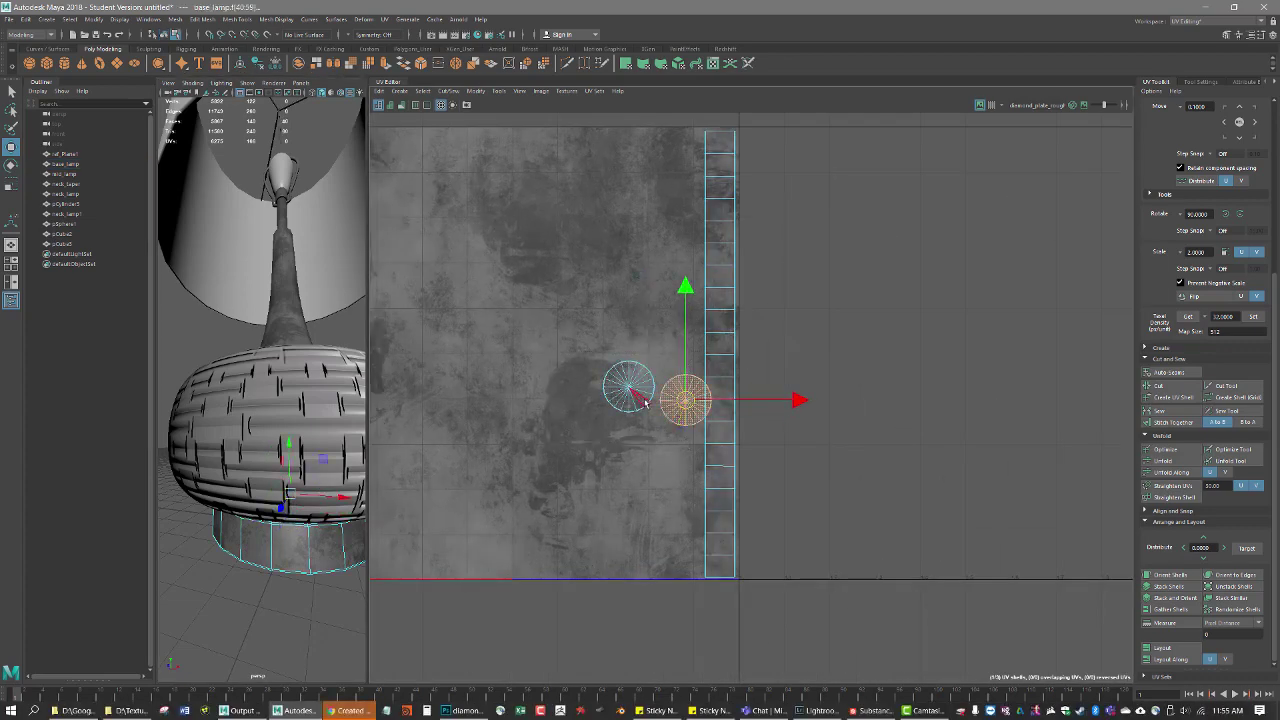
{"action": "double_click", "coordinate": [638, 399], "text": "shift"}
{"action": "left_click_drag", "start_coordinate": [657, 394], "coordinate": [577, 431]}
Step: Select the base's rectangular strip shell and lay it out in the 0–1 tile with the current layout settings
{"action": "scroll", "coordinate": [710, 475], "scroll_direction": "up", "scroll_amount": 1}
{"action": "middle_click_drag", "start_coordinate": [713, 499], "coordinate": [694, 458], "text": "alt"}
{"action": "double_click", "coordinate": [704, 540]}
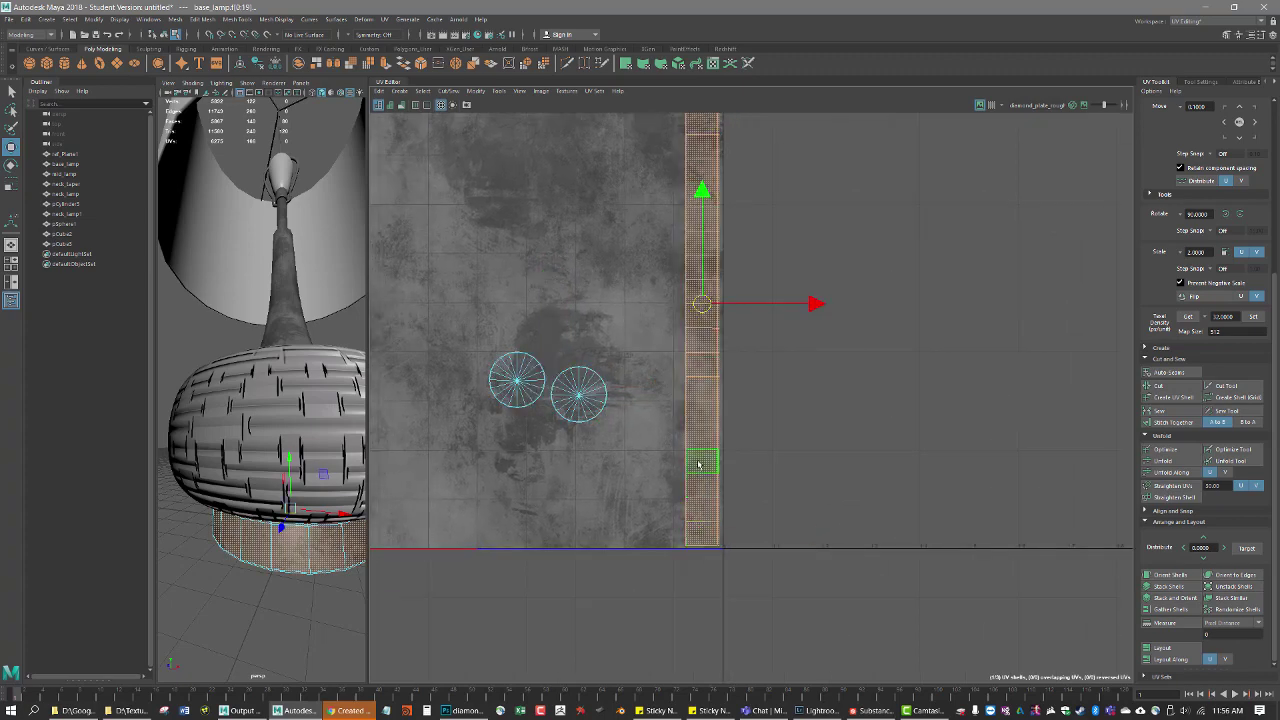
{"action": "left_click", "coordinate": [1182, 649]}
Step: Check the strip shell's ends against the lower and upper boundaries of the 0–1 tile
{"action": "middle_click_drag", "start_coordinate": [632, 536], "coordinate": [950, 523], "text": "alt"}
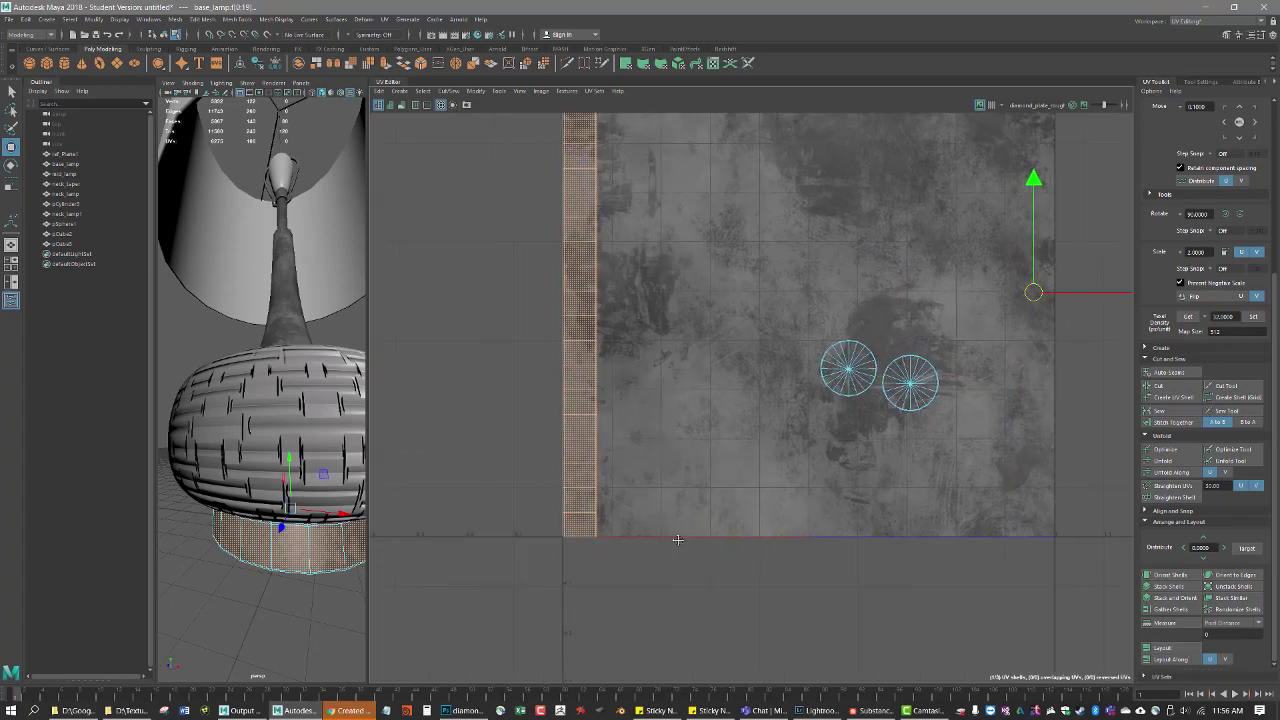
{"action": "middle_click_drag", "start_coordinate": [677, 537], "coordinate": [747, 527], "text": "alt"}
{"action": "scroll", "coordinate": [652, 538], "scroll_direction": "up", "scroll_amount": 5}
{"action": "middle_click_drag", "start_coordinate": [713, 180], "coordinate": [711, 443], "text": "alt"}
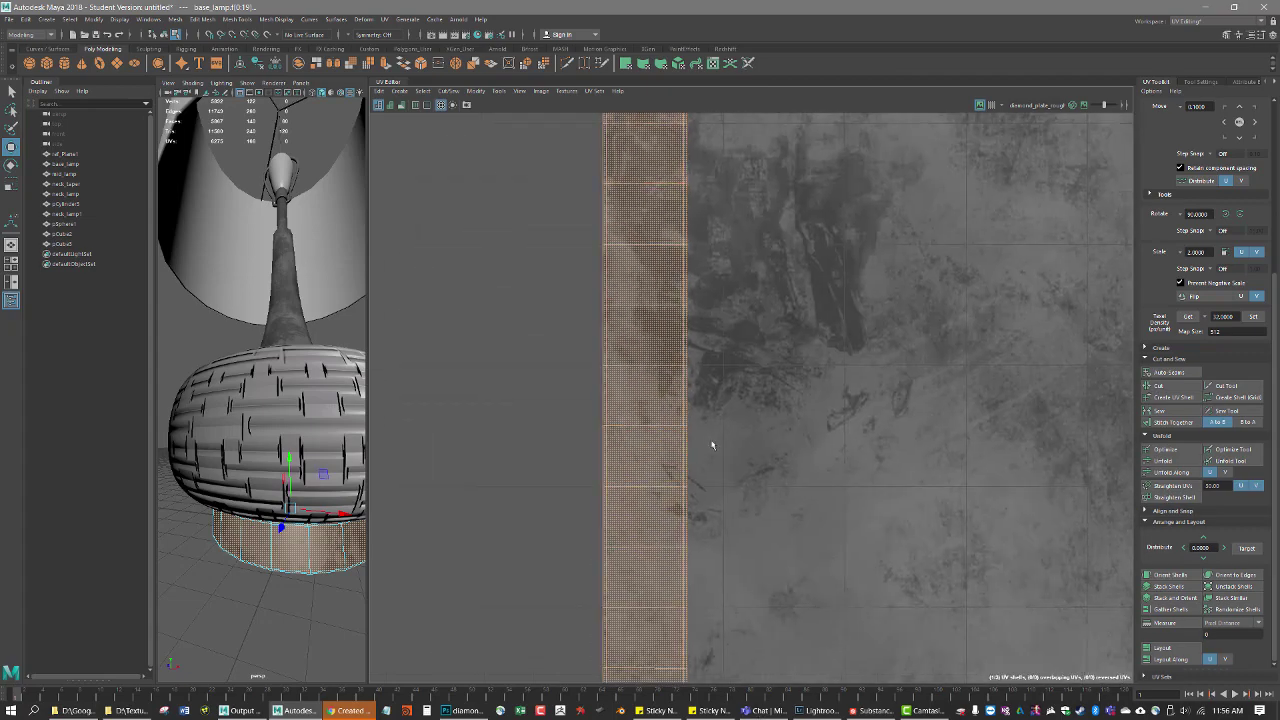
{"action": "scroll", "coordinate": [722, 418], "scroll_direction": "down", "scroll_amount": 2}
{"action": "middle_click_drag", "start_coordinate": [710, 140], "coordinate": [700, 329], "text": "alt"}
{"action": "middle_click_drag", "start_coordinate": [615, 140], "coordinate": [610, 356], "text": "alt"}
{"action": "scroll", "coordinate": [620, 346], "scroll_direction": "up", "scroll_amount": 2}
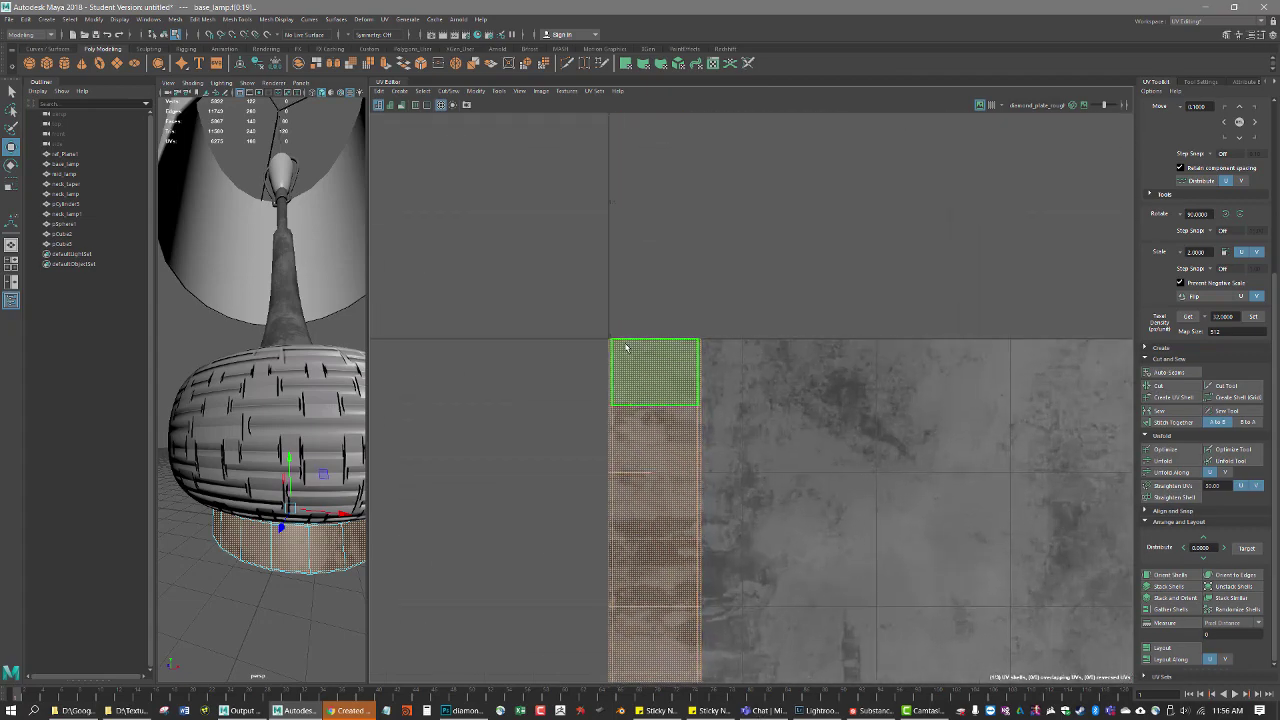
Step: Return the base to object mode, deselect it and examine its texture all around for a visible seam
{"action": "left_click_drag", "start_coordinate": [326, 530], "coordinate": [310, 448], "text": "alt"}
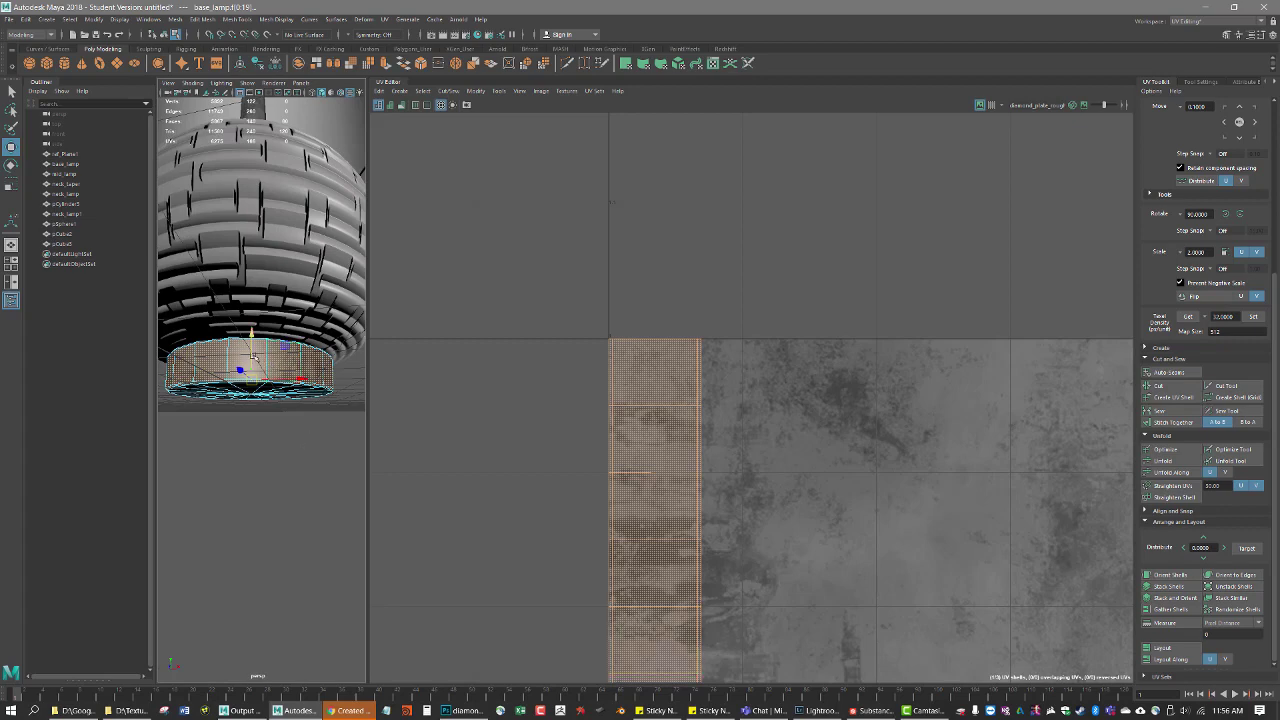
{"action": "right_click_drag", "start_coordinate": [256, 362], "coordinate": [300, 345]}
{"action": "left_click_drag", "start_coordinate": [247, 393], "coordinate": [299, 436], "text": "alt"}
{"action": "scroll", "coordinate": [268, 448], "scroll_direction": "up", "scroll_amount": 5}
{"action": "scroll", "coordinate": [266, 450], "scroll_direction": "down", "scroll_amount": 6}
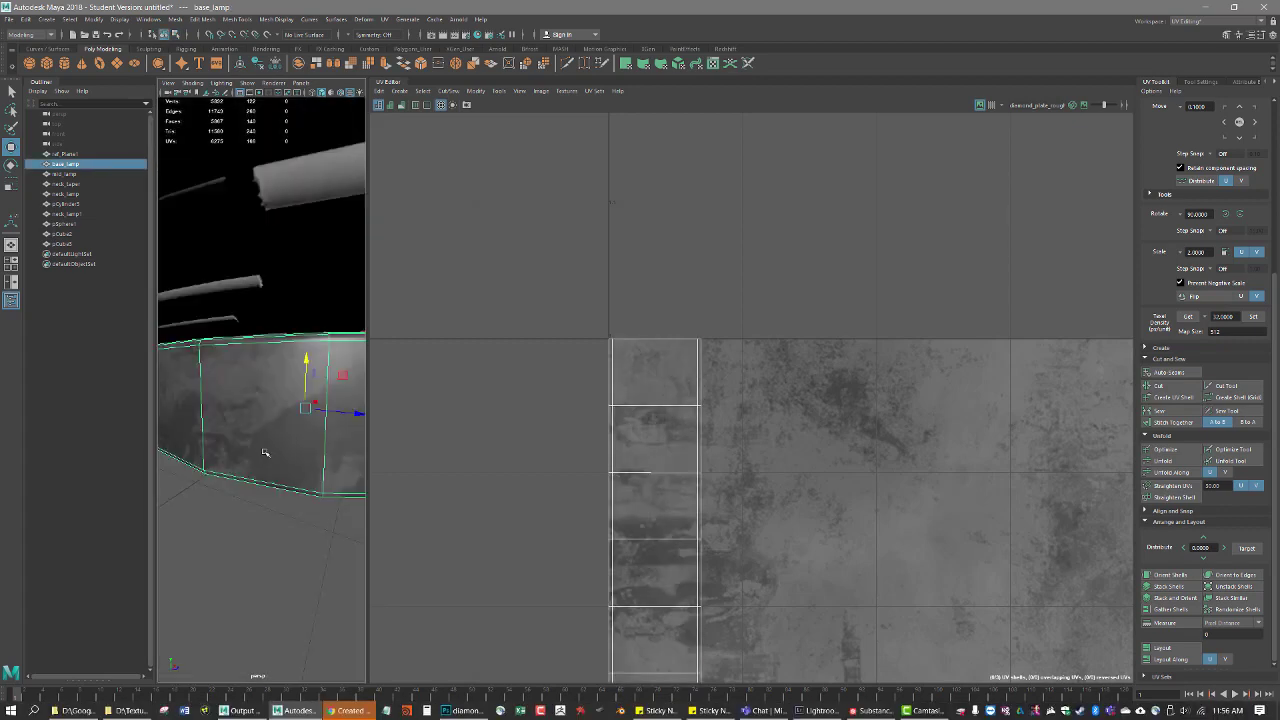
{"action": "left_click", "coordinate": [319, 466]}
{"action": "left_click_drag", "start_coordinate": [268, 470], "coordinate": [403, 478], "text": "alt"}
{"action": "left_click_drag", "start_coordinate": [275, 493], "coordinate": [290, 472], "text": "alt"}
Step: Examine the metal texture on the rest of the lamp, from the tapered neck up to the thin neck and socket
{"action": "scroll", "coordinate": [331, 487], "scroll_direction": "down", "scroll_amount": 10}
{"action": "scroll", "coordinate": [317, 483], "scroll_direction": "up", "scroll_amount": 5}
{"action": "middle_click_drag", "start_coordinate": [290, 472], "coordinate": [281, 494], "text": "alt"}
{"action": "left_click_drag", "start_coordinate": [281, 494], "coordinate": [288, 446], "text": "alt"}
{"action": "middle_click_drag", "start_coordinate": [272, 399], "coordinate": [271, 481], "text": "alt"}
{"action": "scroll", "coordinate": [266, 485], "scroll_direction": "up", "scroll_amount": 5}
{"action": "scroll", "coordinate": [257, 485], "scroll_direction": "down", "scroll_amount": 10}
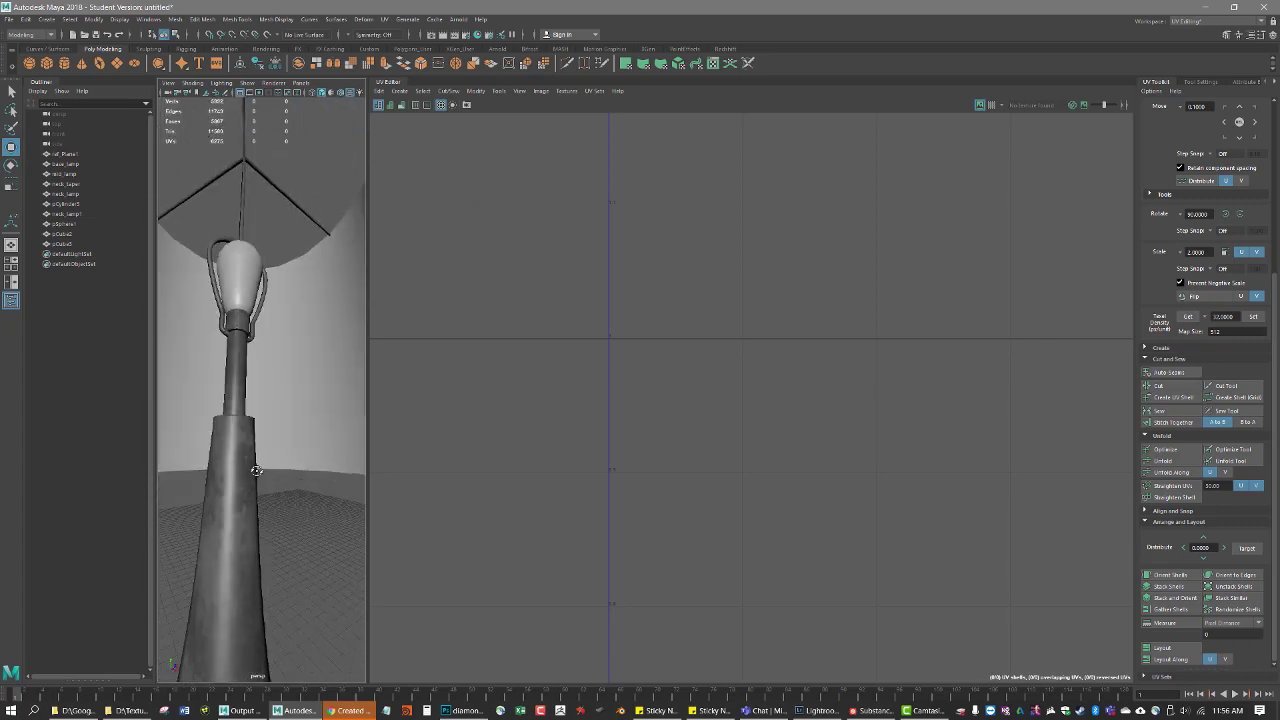
{"action": "scroll", "coordinate": [257, 474], "scroll_direction": "up", "scroll_amount": 7}
{"action": "left_click_drag", "start_coordinate": [257, 484], "coordinate": [266, 465], "text": "alt"}
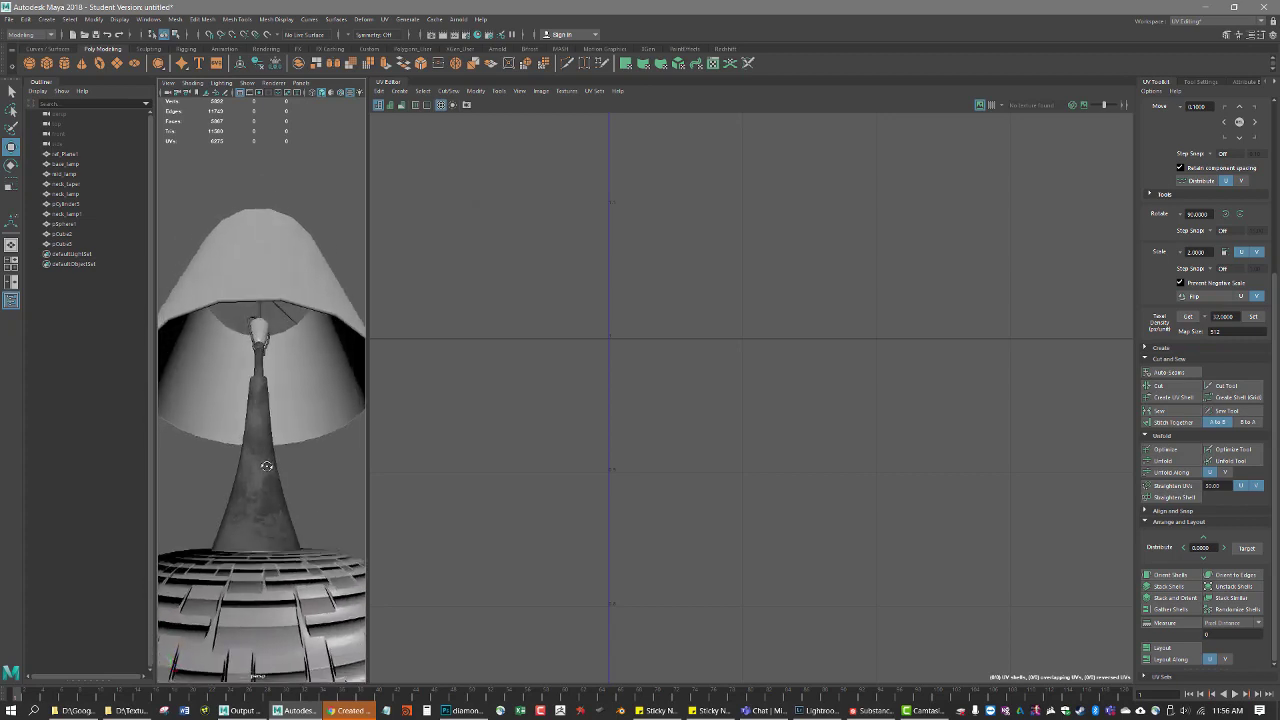
{"action": "scroll", "coordinate": [256, 368], "scroll_direction": "up", "scroll_amount": 3}
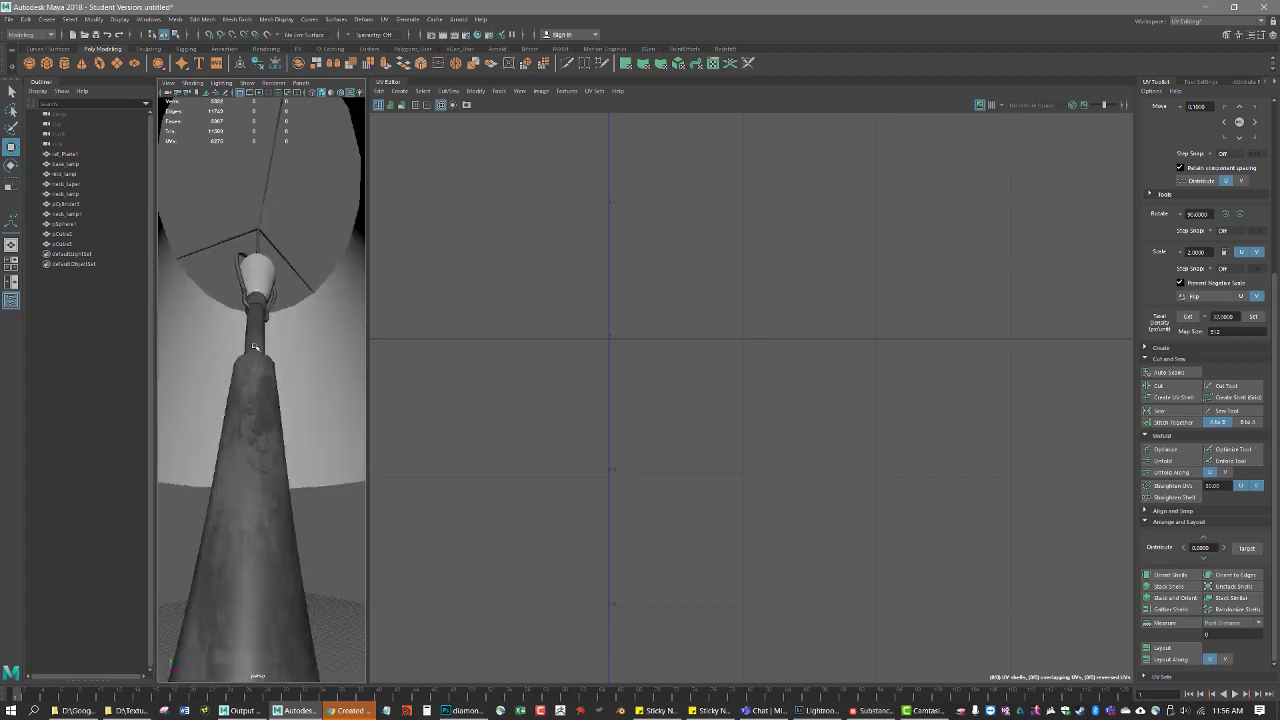
{"action": "scroll", "coordinate": [250, 365], "scroll_direction": "up", "scroll_amount": 5}
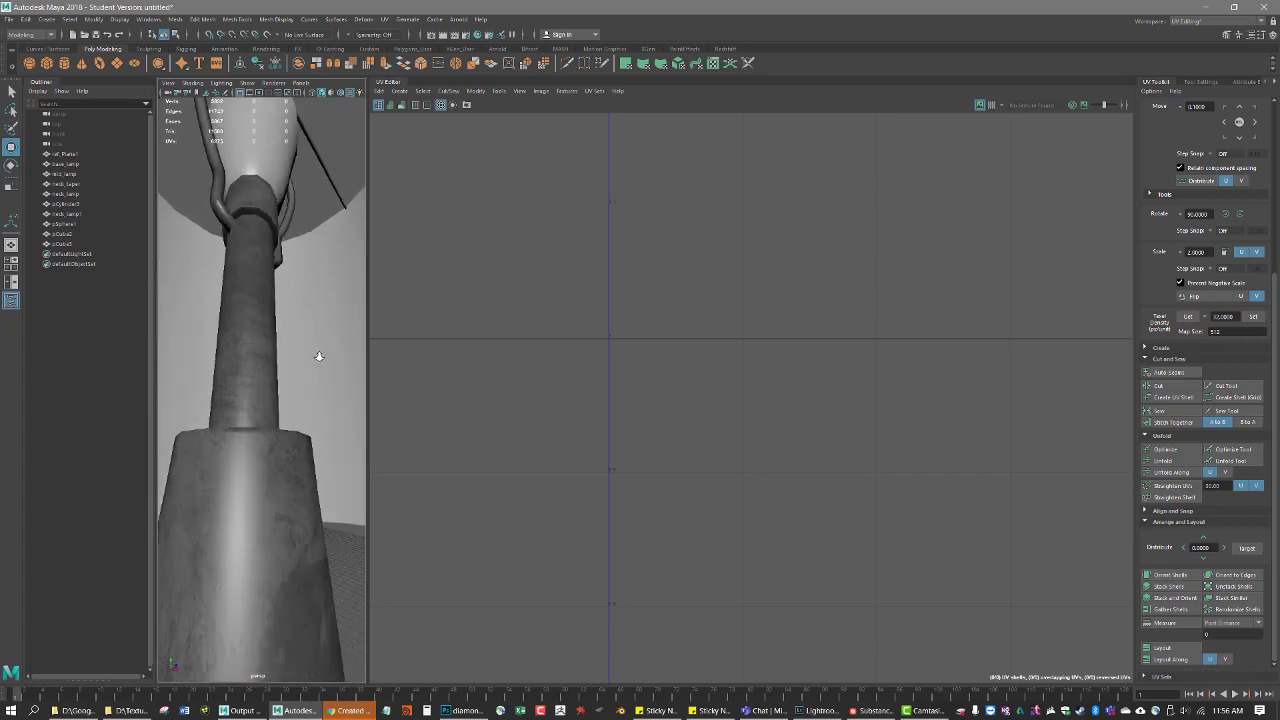
{"action": "left_click_drag", "start_coordinate": [278, 382], "coordinate": [249, 379], "text": "alt"}
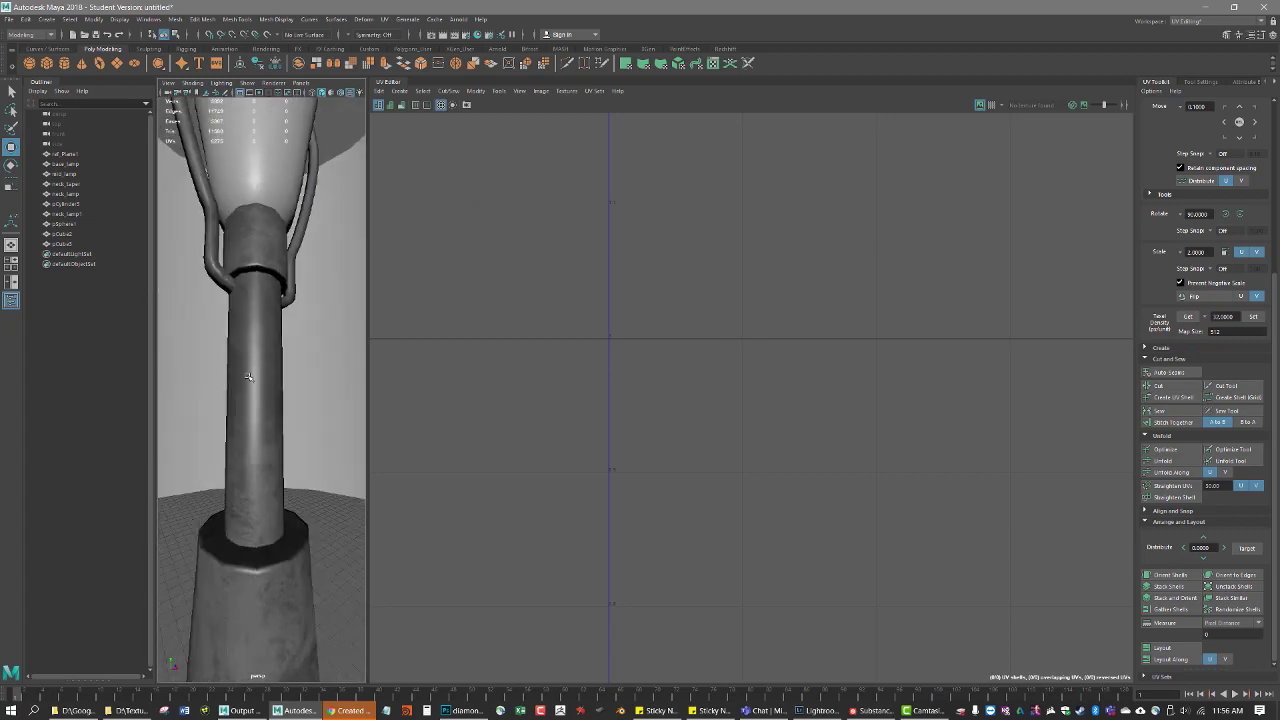
Step: Select the thin neck's rectangular UV shell and lay it out in the 0–1 tile with the current layout settings
{"action": "left_click", "coordinate": [252, 380]}
{"action": "scroll", "coordinate": [927, 470], "scroll_direction": "down", "scroll_amount": 6}
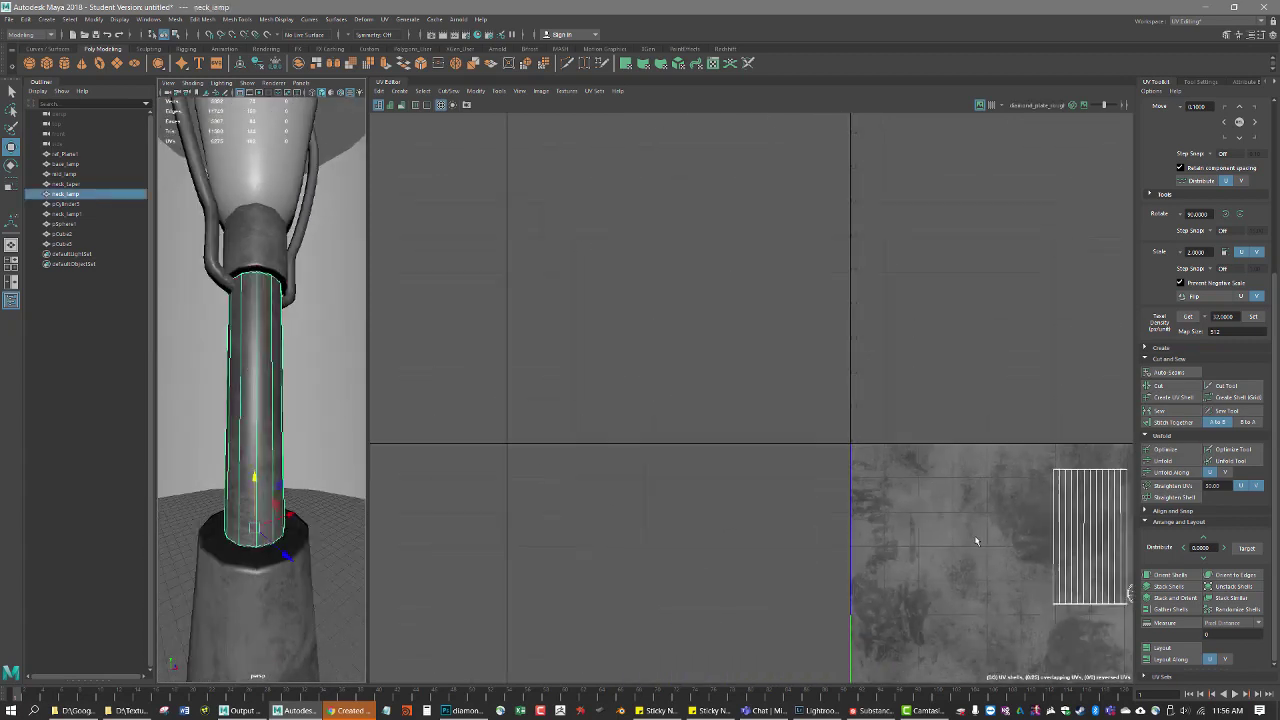
{"action": "middle_click_drag", "start_coordinate": [927, 527], "coordinate": [797, 426], "text": "alt"}
{"action": "scroll", "coordinate": [889, 425], "scroll_direction": "up", "scroll_amount": 1}
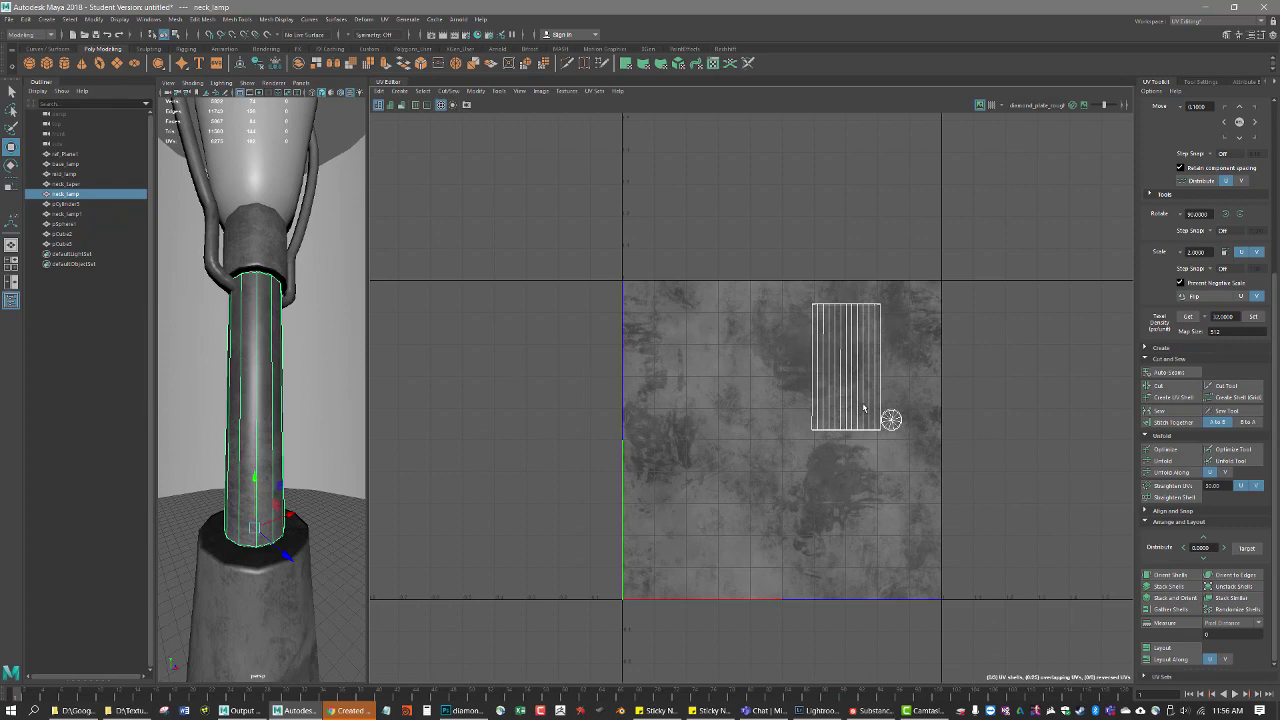
{"action": "right_click_drag", "start_coordinate": [864, 408], "coordinate": [865, 430]}
{"action": "left_click_drag", "start_coordinate": [935, 475], "coordinate": [754, 278]}
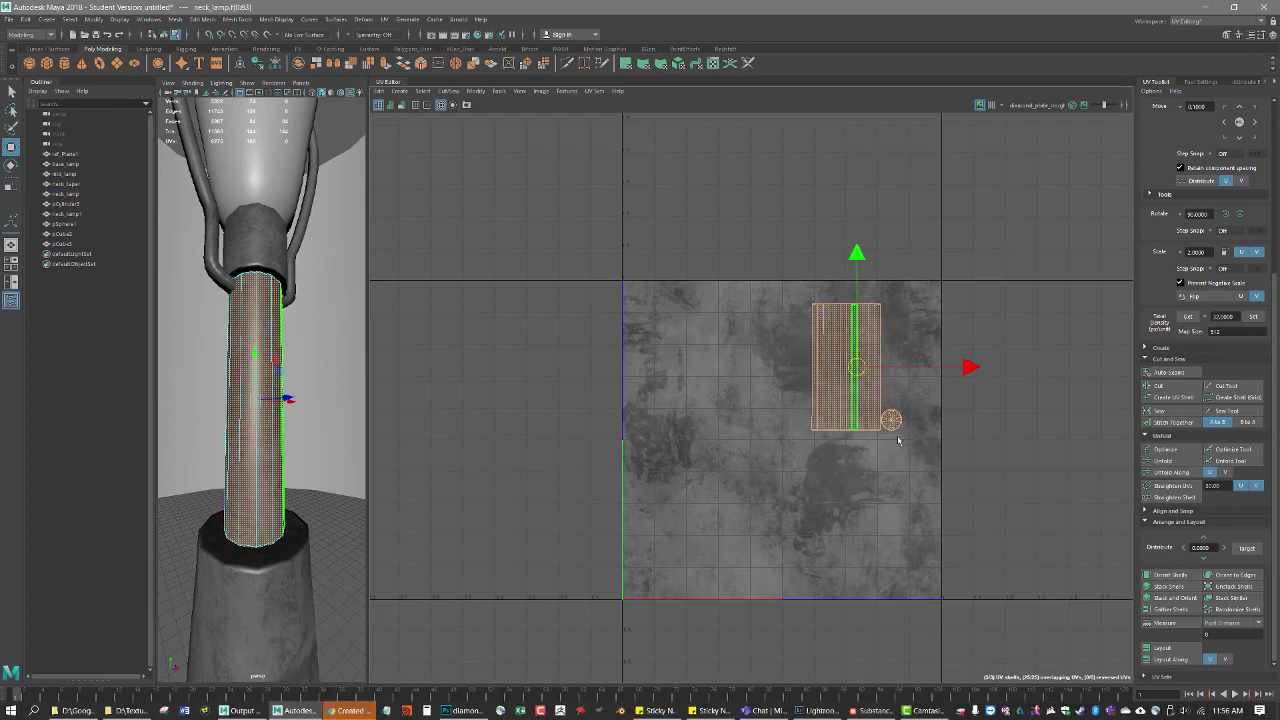
{"action": "double_click", "coordinate": [857, 426]}
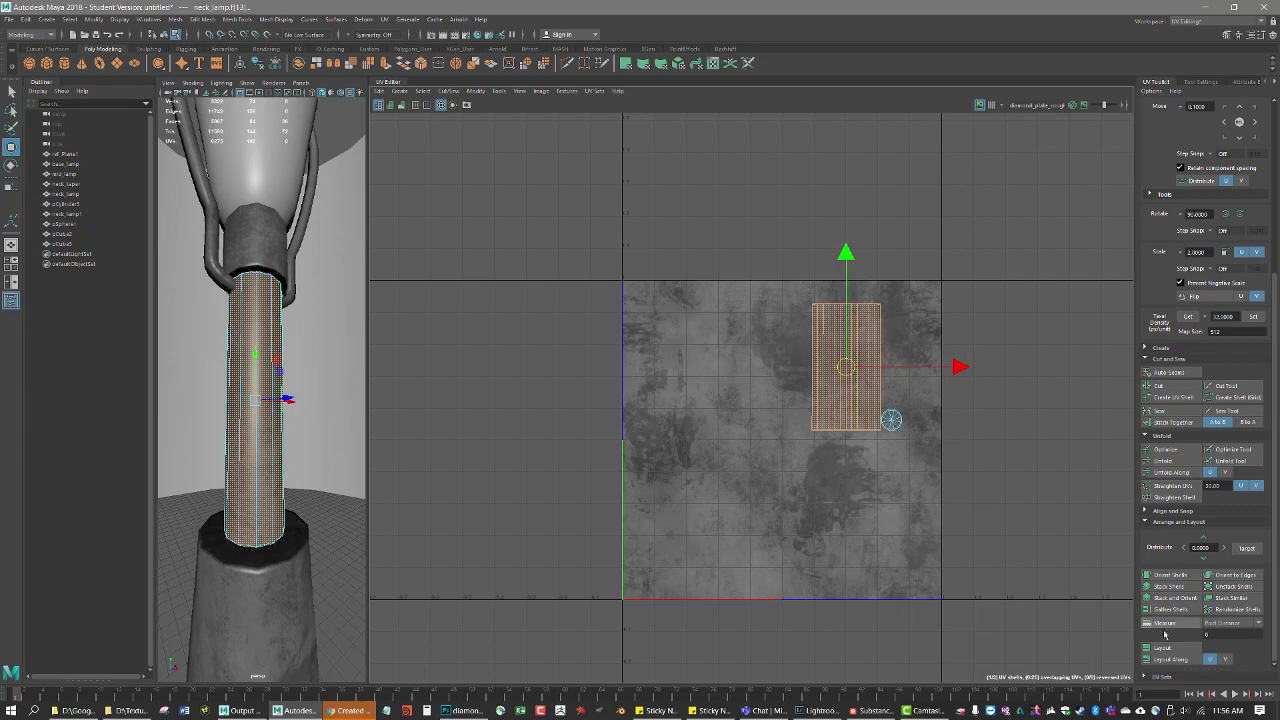
{"action": "left_click", "coordinate": [1163, 647]}
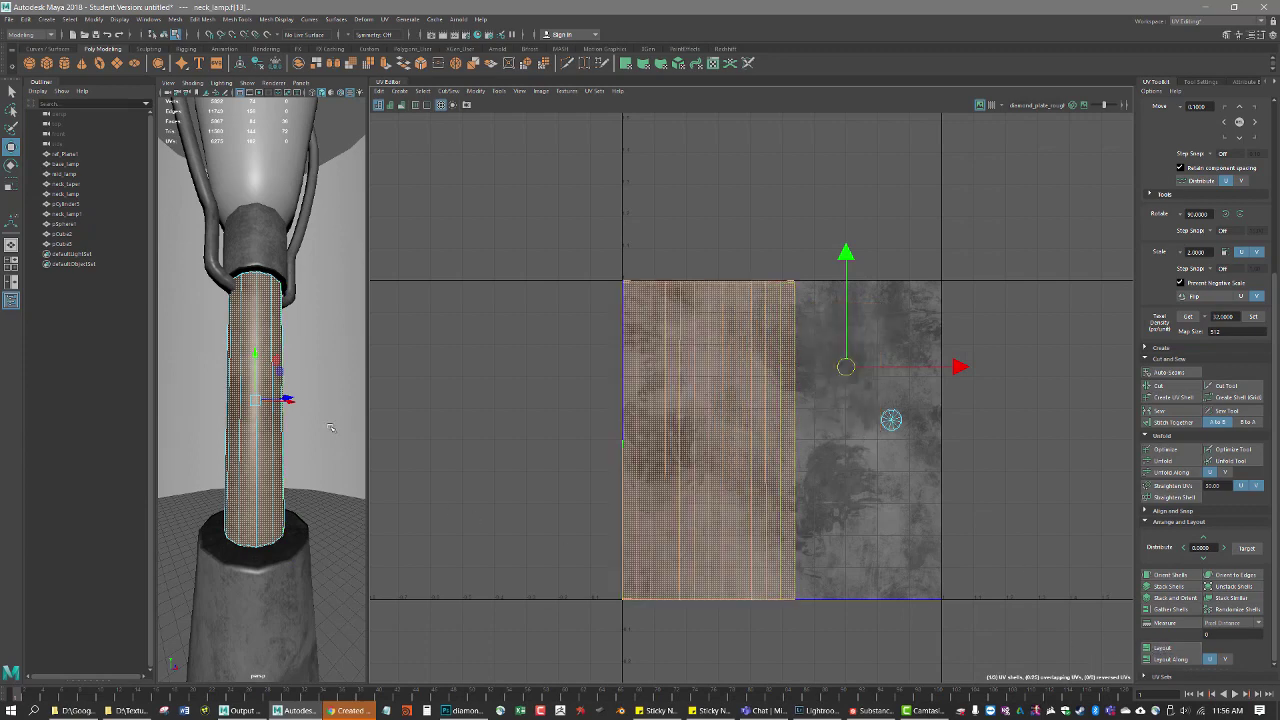
{"action": "left_click", "coordinate": [318, 474]}
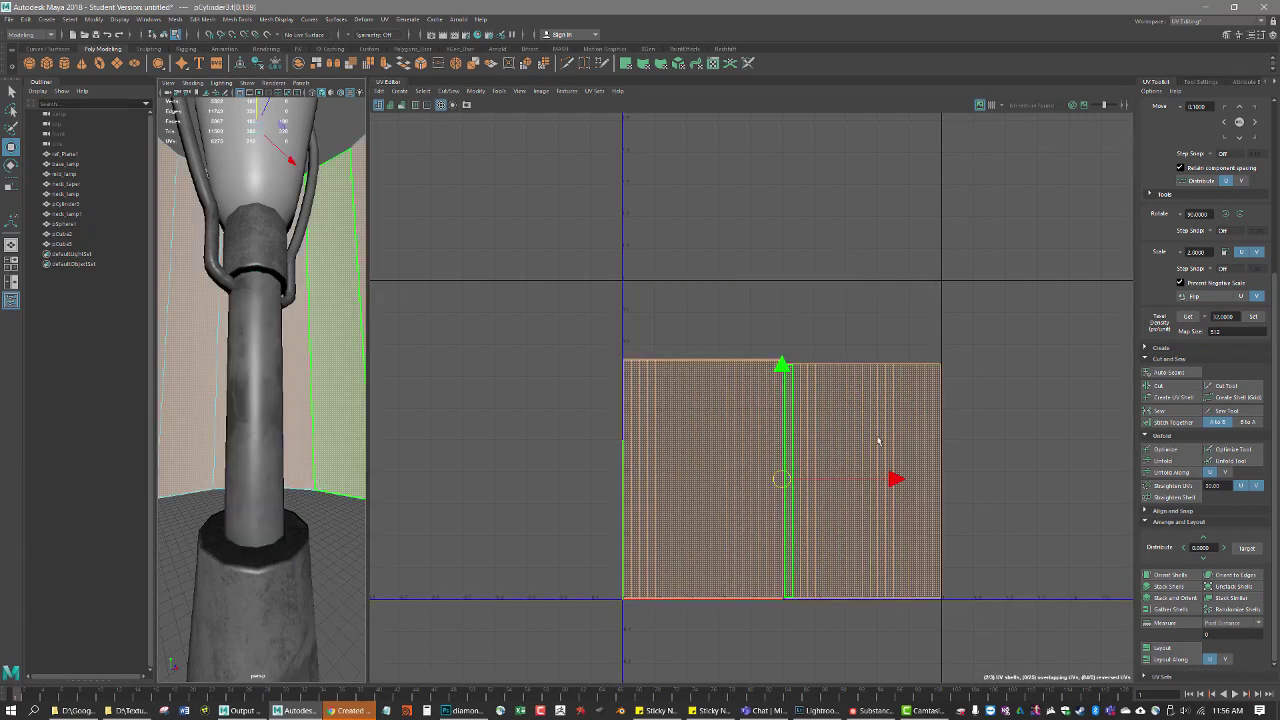
{"action": "left_click", "coordinate": [271, 354]}
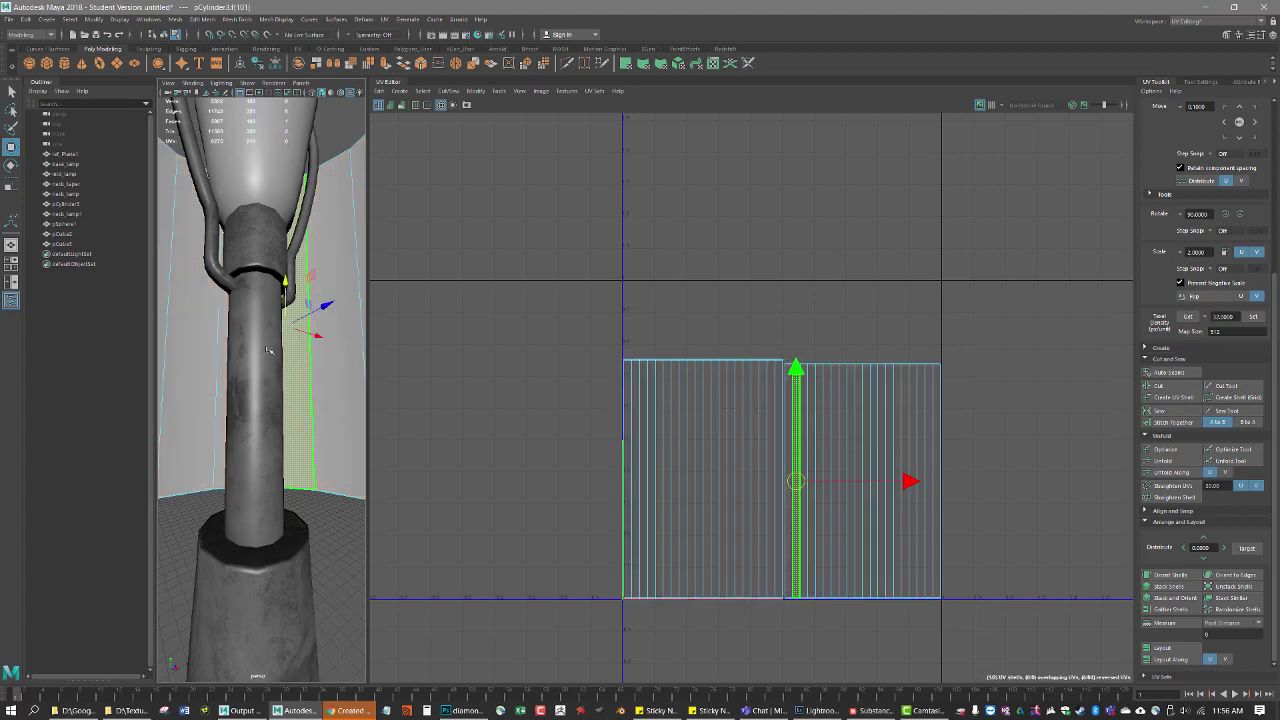
{"action": "left_click", "coordinate": [258, 261]}
Step: Return the shade to object mode, then select the UV shells of the socket beneath the bulb and check their layout
{"action": "right_click_drag", "start_coordinate": [264, 248], "coordinate": [302, 231]}
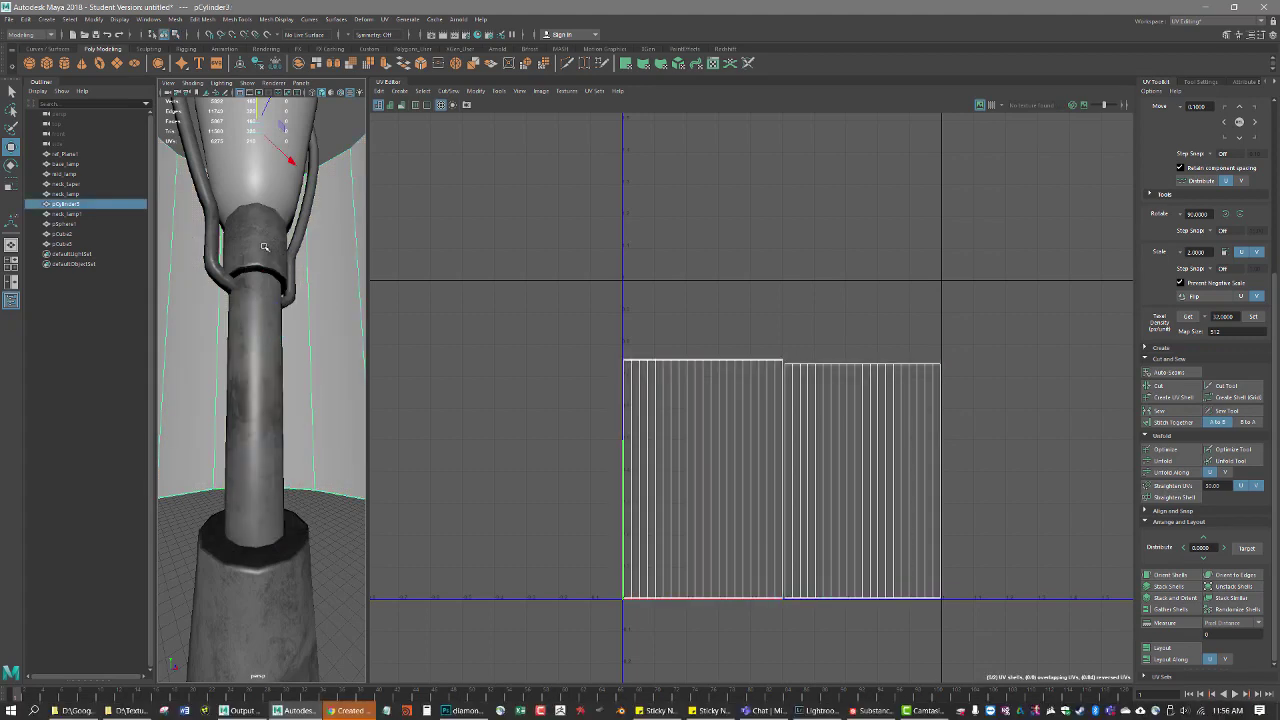
{"action": "left_click", "coordinate": [262, 248]}
{"action": "right_click_drag", "start_coordinate": [881, 361], "coordinate": [870, 351]}
{"action": "left_click_drag", "start_coordinate": [230, 404], "coordinate": [241, 402], "text": "alt"}
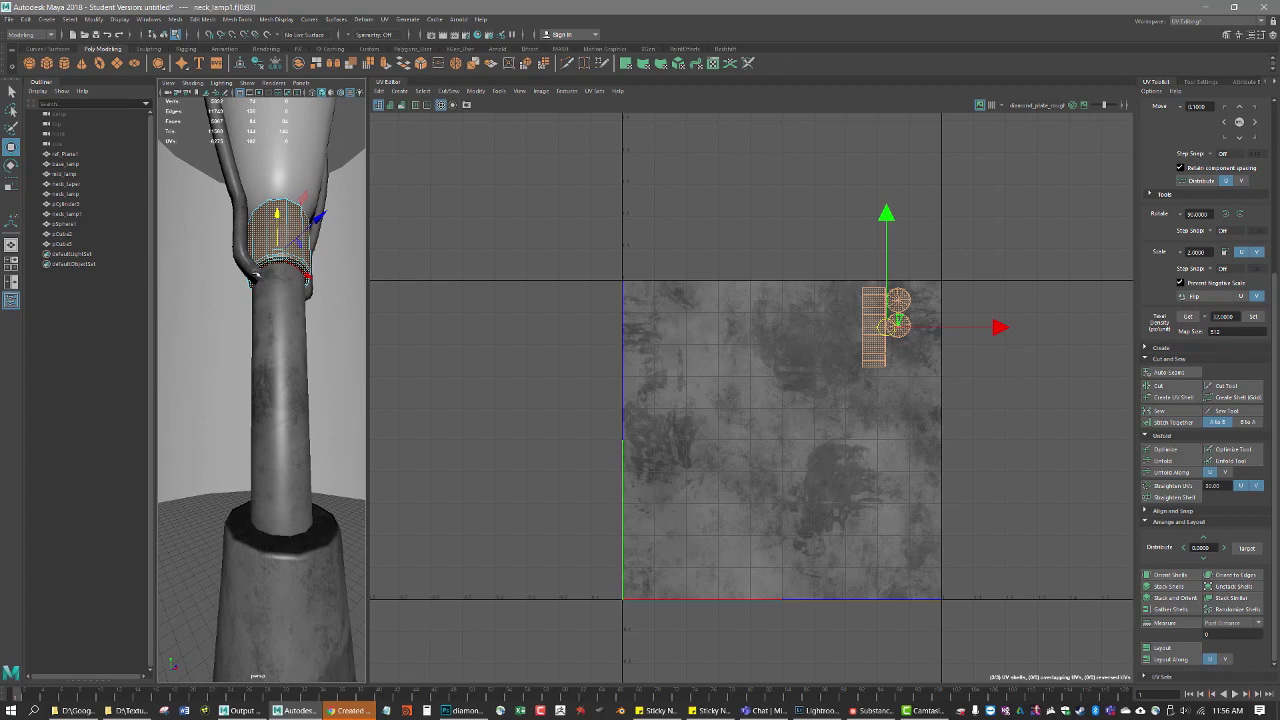
Step: Select the wire harp around the bulb and examine its UV shells against the metal texture
{"action": "left_click", "coordinate": [258, 273]}
{"action": "right_click_drag", "start_coordinate": [250, 258], "coordinate": [290, 242]}
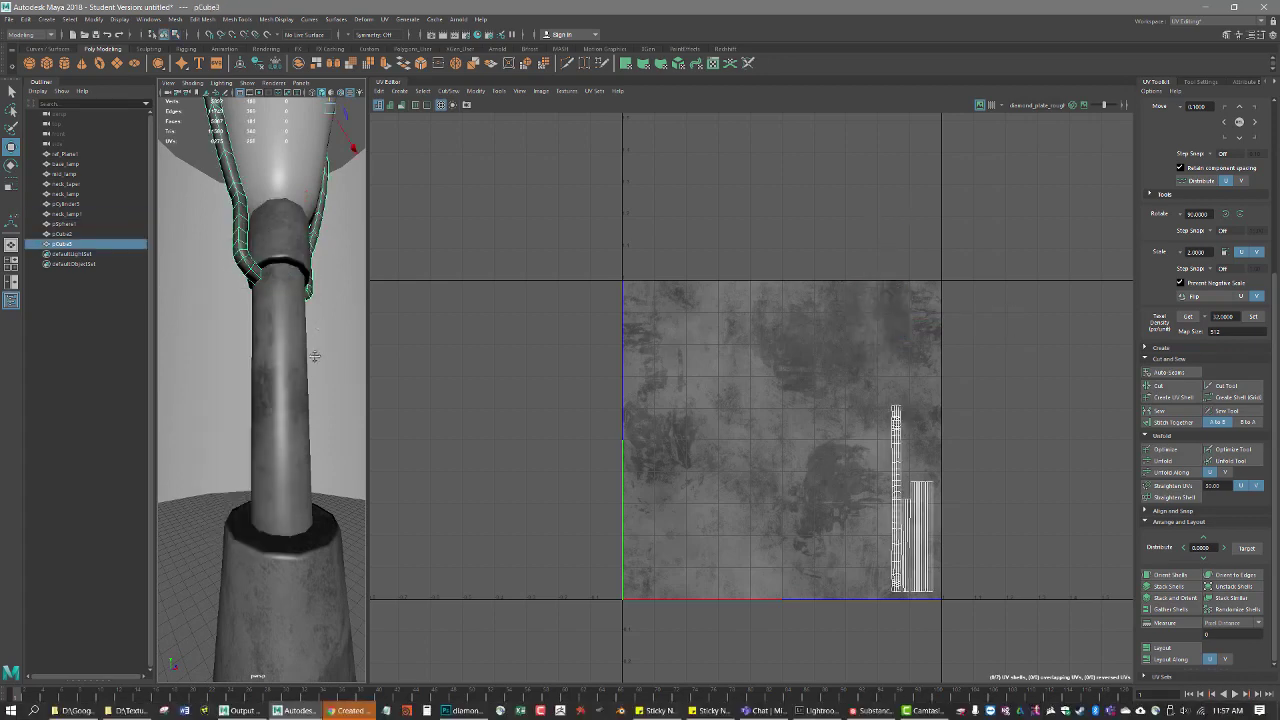
{"action": "middle_click_drag", "start_coordinate": [314, 356], "coordinate": [311, 463], "text": "alt"}
{"action": "left_click_drag", "start_coordinate": [248, 348], "coordinate": [308, 380], "text": "alt"}
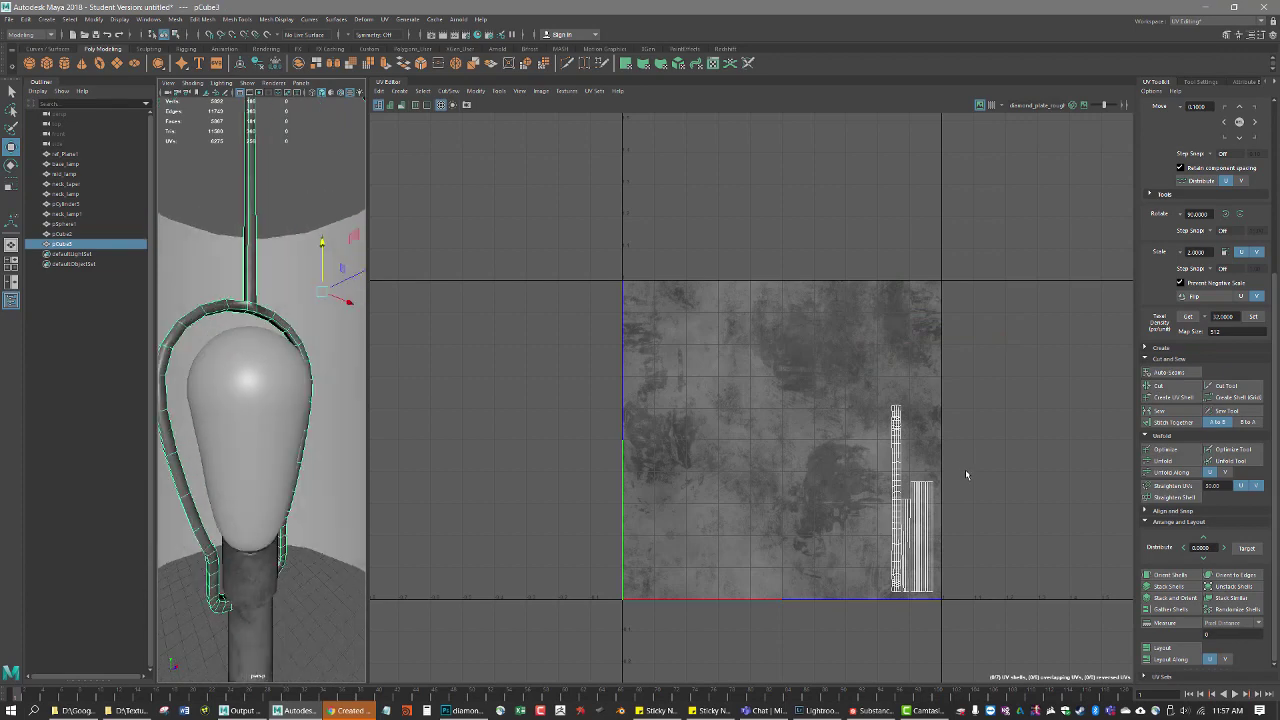
{"action": "middle_click_drag", "start_coordinate": [917, 518], "coordinate": [924, 503], "text": "alt"}
{"action": "key", "text": "f"}
{"action": "left_click_drag", "start_coordinate": [231, 387], "coordinate": [278, 409], "text": "alt"}
{"action": "scroll", "coordinate": [281, 352], "scroll_direction": "up", "scroll_amount": 10}
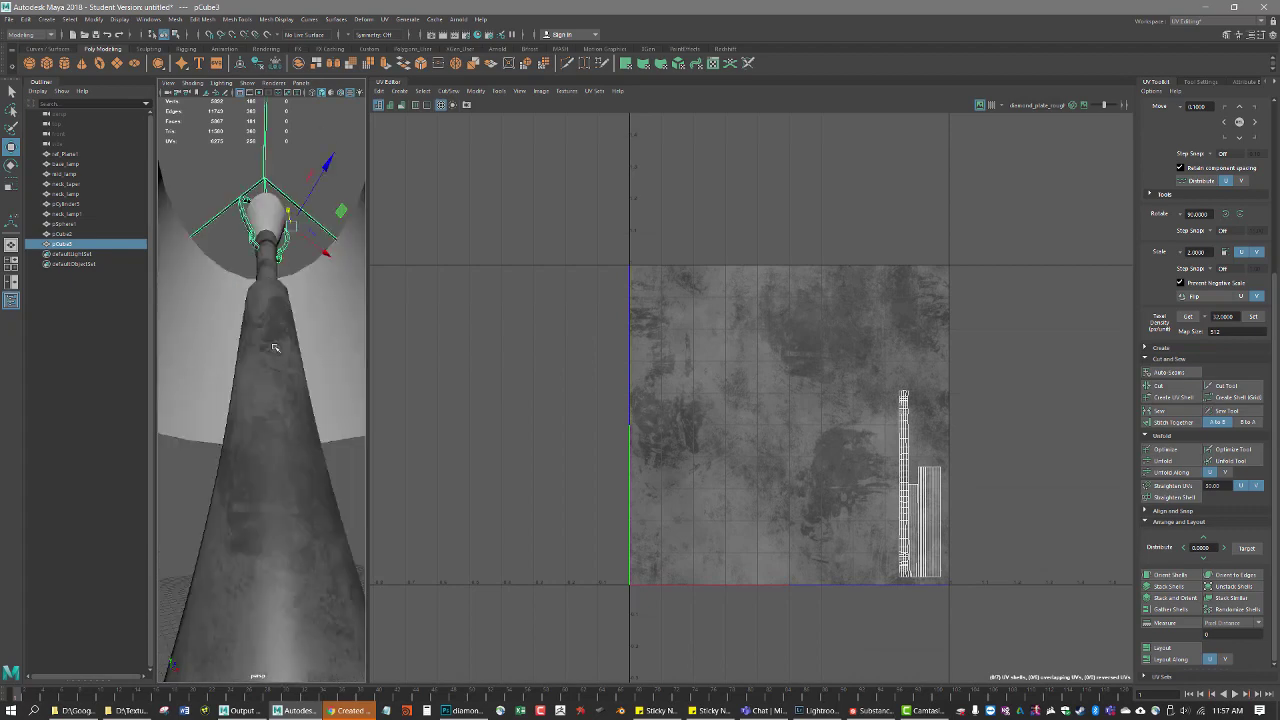
{"action": "scroll", "coordinate": [283, 351], "scroll_direction": "down", "scroll_amount": 10}
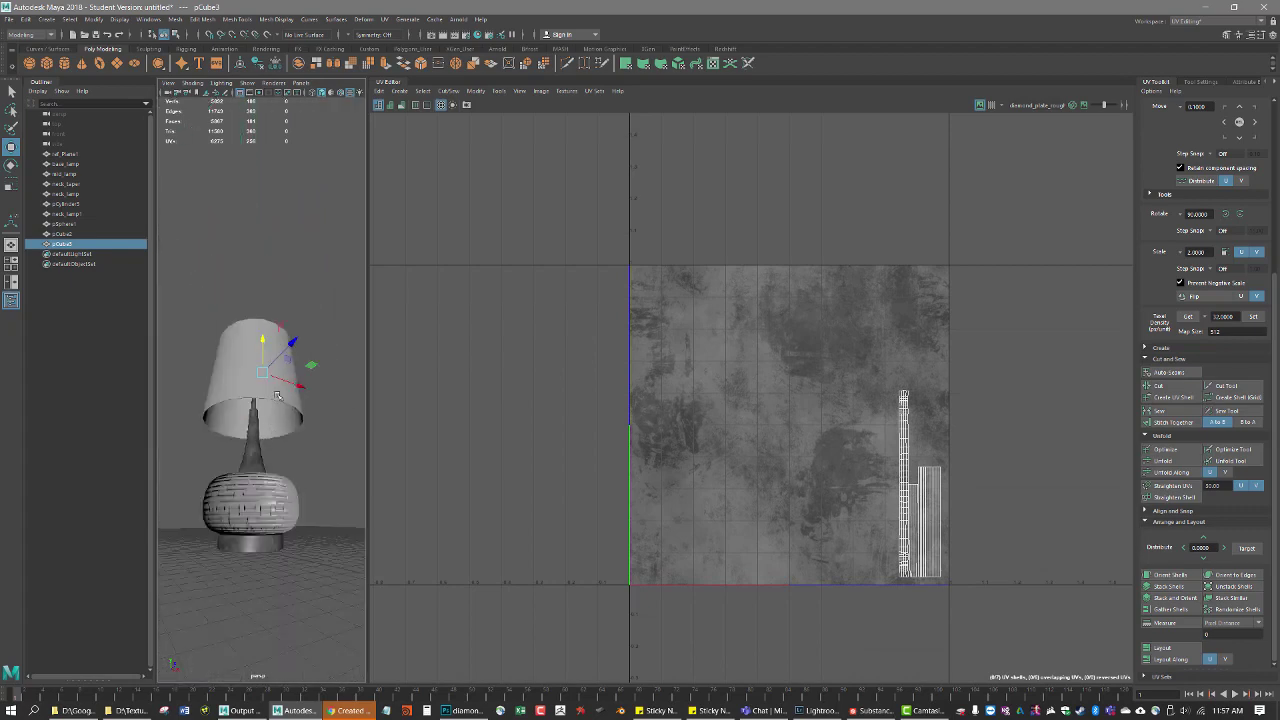
Step: Select the lampshade and lay out its two UV shells with the current layout settings
{"action": "left_click", "coordinate": [236, 347]}
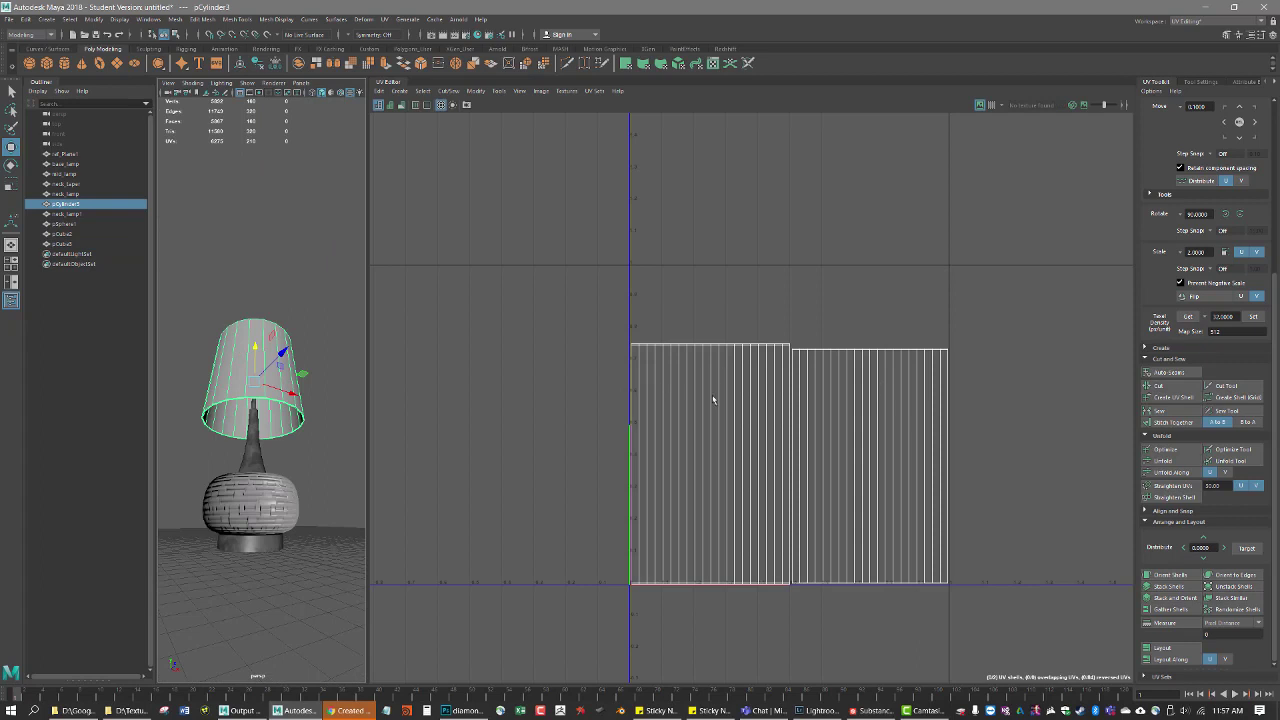
{"action": "scroll", "coordinate": [868, 467], "scroll_direction": "up", "scroll_amount": 1}
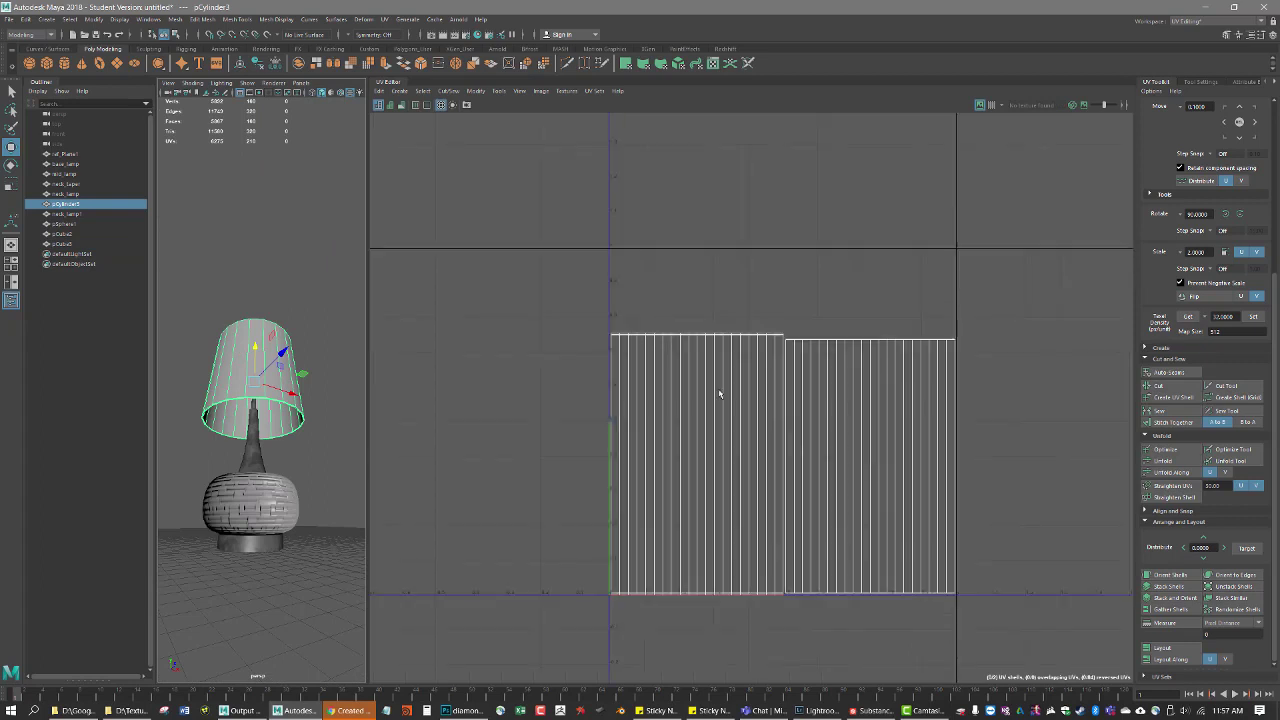
{"action": "scroll", "coordinate": [806, 477], "scroll_direction": "up", "scroll_amount": 1}
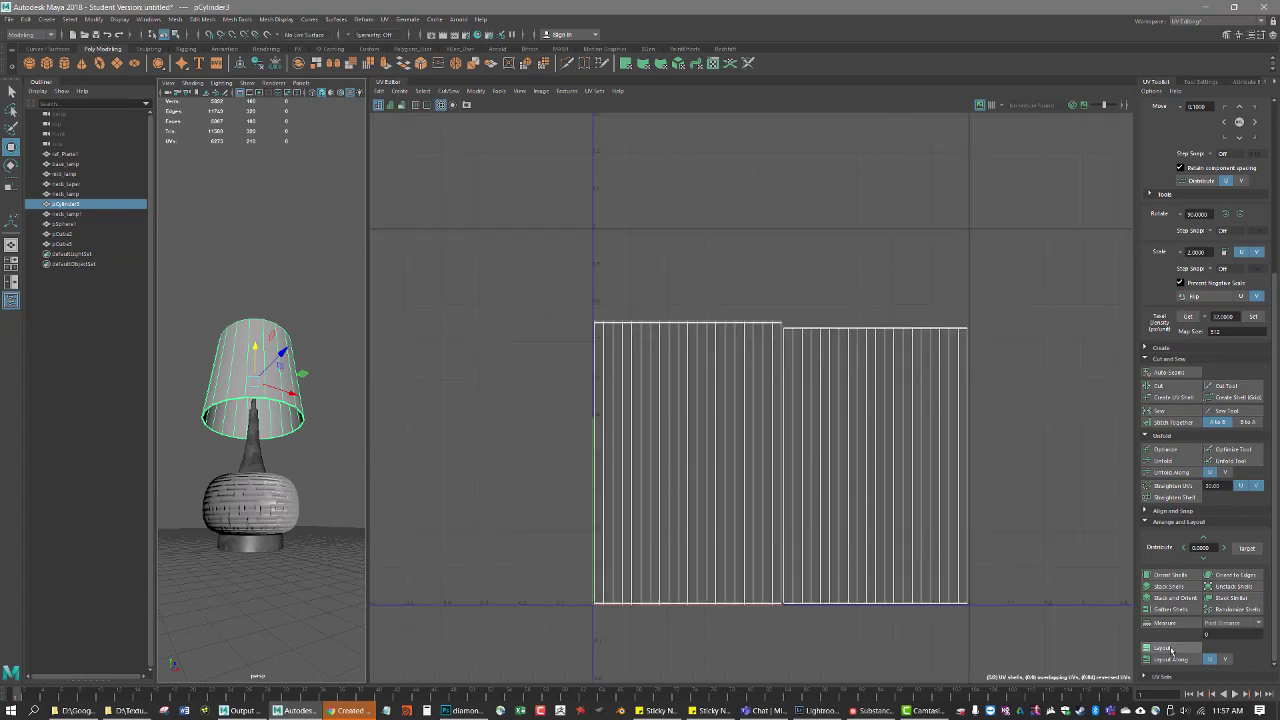
{"action": "left_click", "coordinate": [1165, 649]}
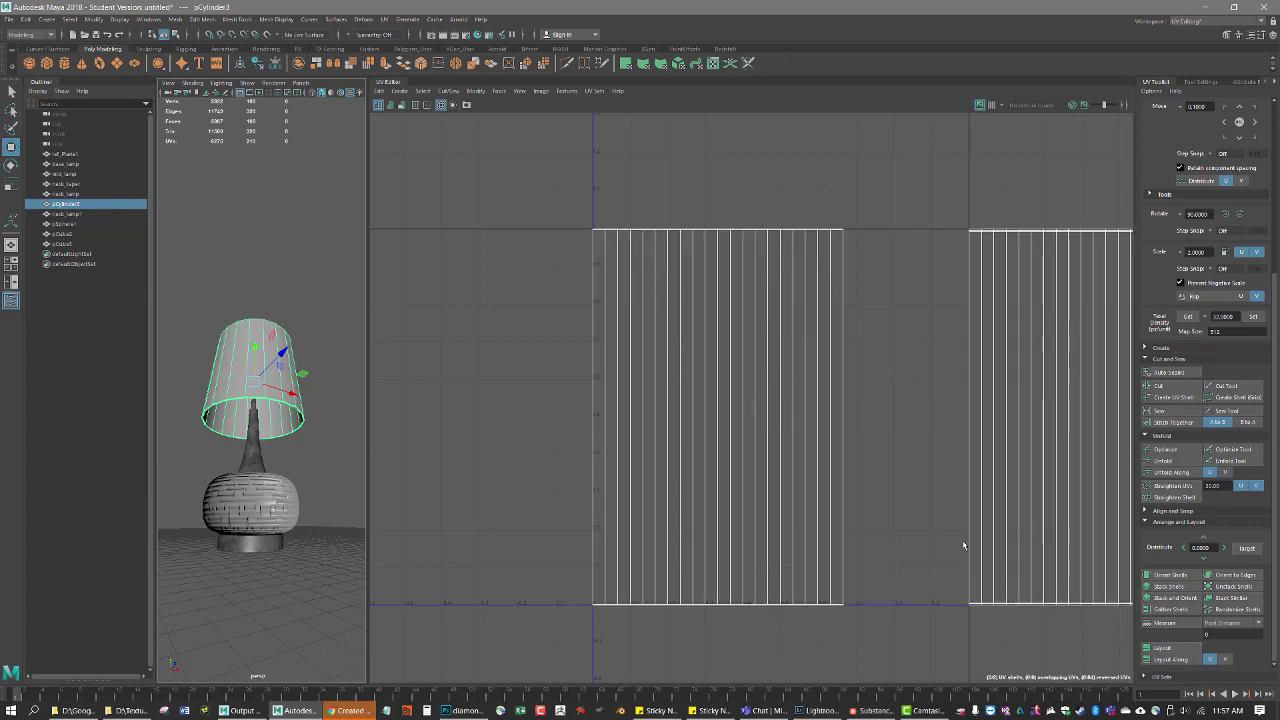
{"action": "key", "text": "f"}
{"action": "middle_click_drag", "start_coordinate": [906, 475], "coordinate": [958, 477], "text": "alt"}
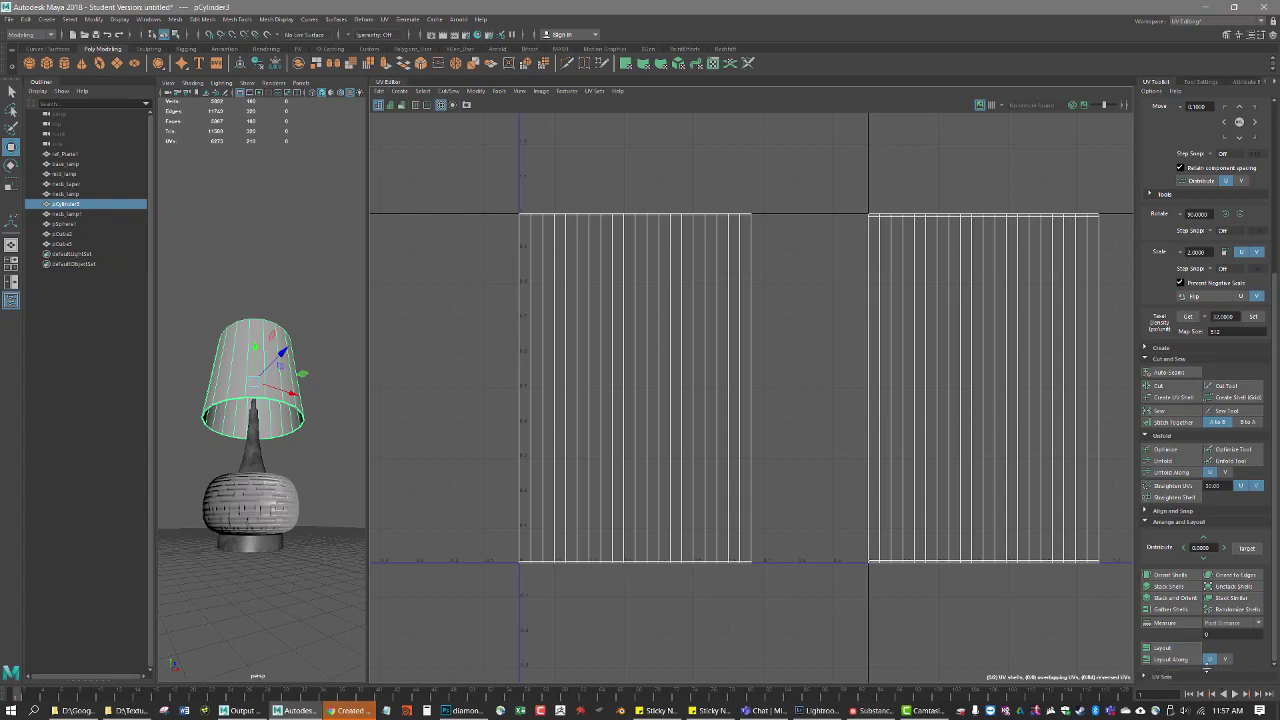
Step: Set the layout tiles to 1 in U and 1 in V and apply the layout to the shade's shells
{"action": "left_click", "coordinate": [1189, 650], "text": "shift"}
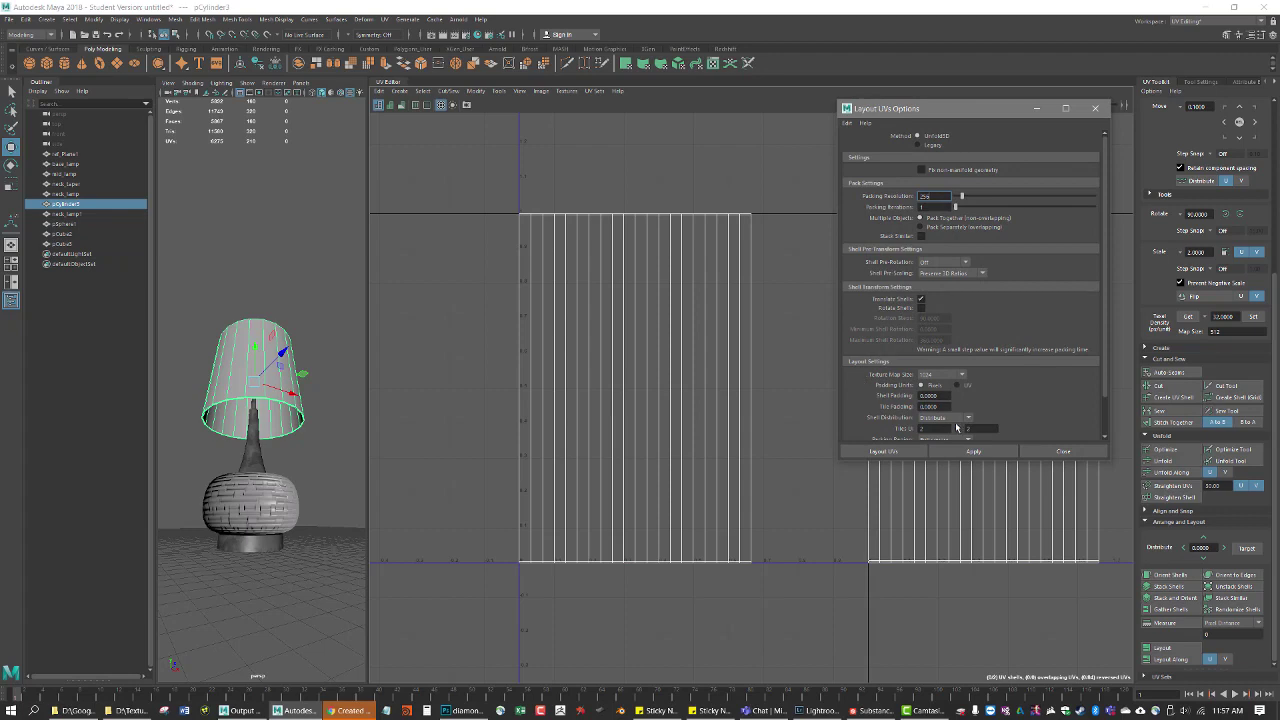
{"action": "double_click", "coordinate": [927, 429]}
{"action": "double_click", "coordinate": [976, 430]}
{"action": "type", "text": "1"}
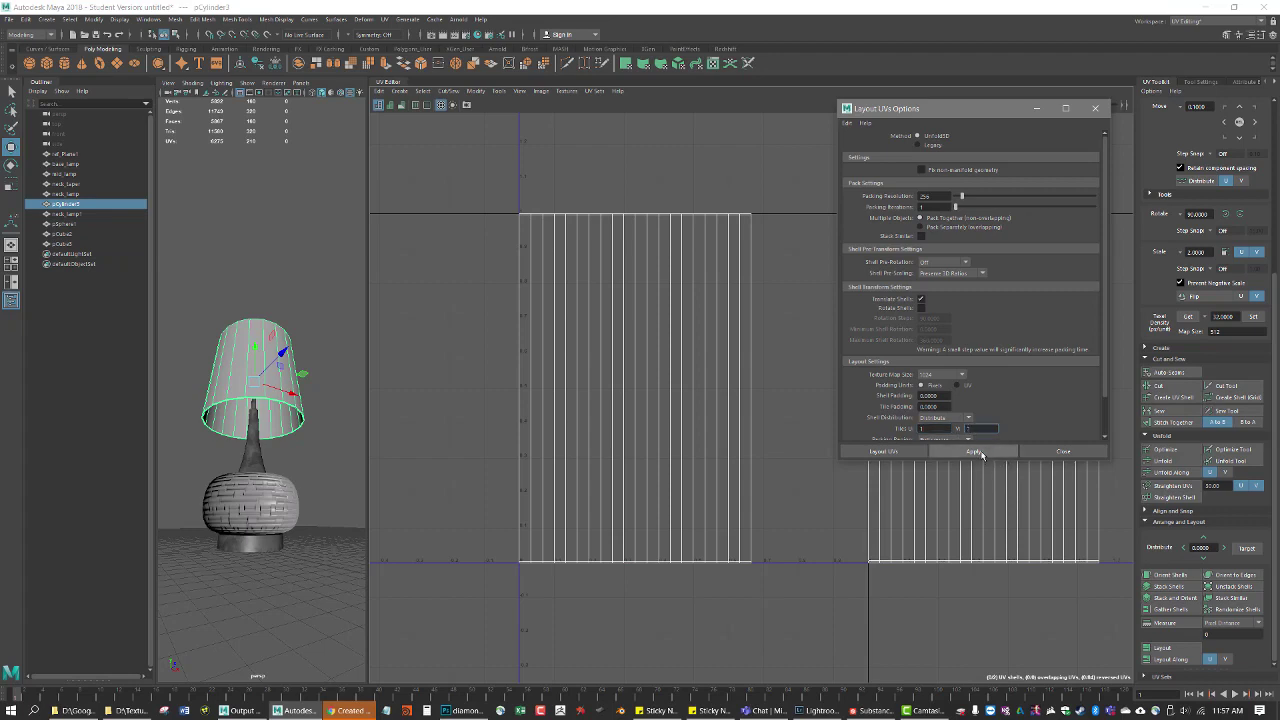
{"action": "left_click", "coordinate": [973, 451]}
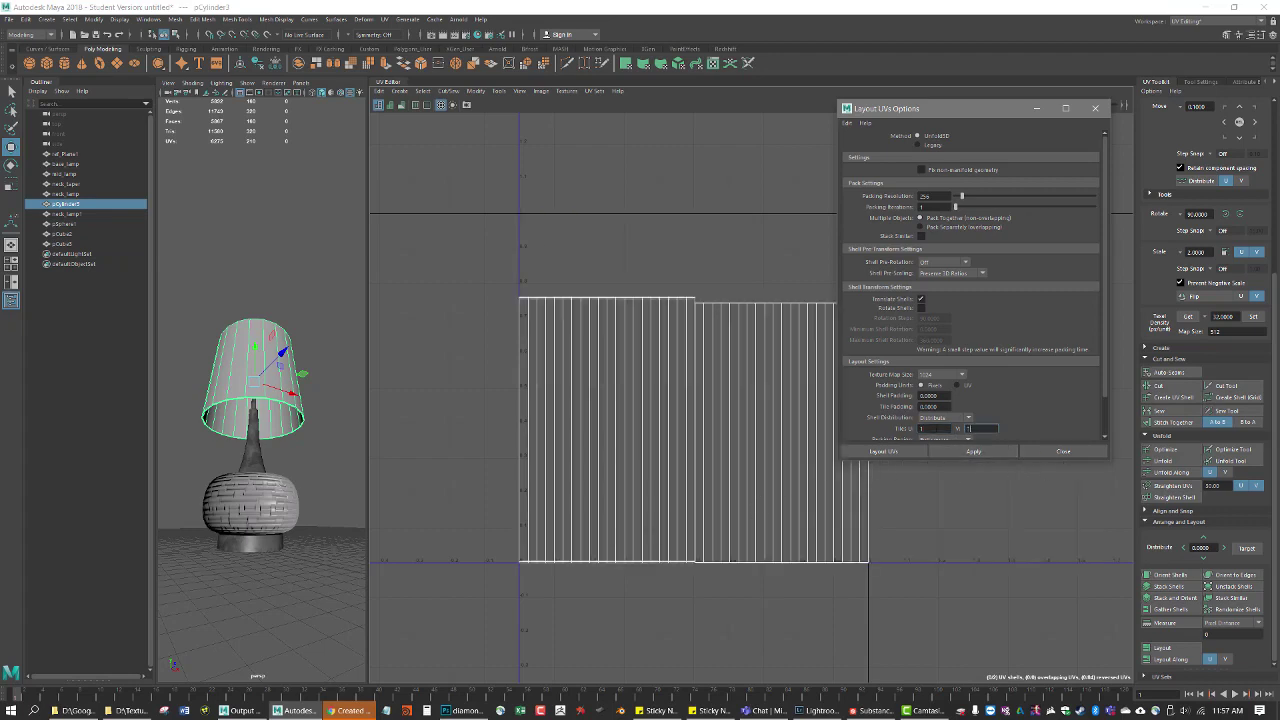
Step: Set the layout tiles to 2 in U and 2 in V and apply, distributing the shade's shells over separate tiles
{"action": "double_click", "coordinate": [916, 430]}
{"action": "key", "text": "Tab"}
{"action": "type", "text": "2"}
{"action": "left_click", "coordinate": [975, 451]}
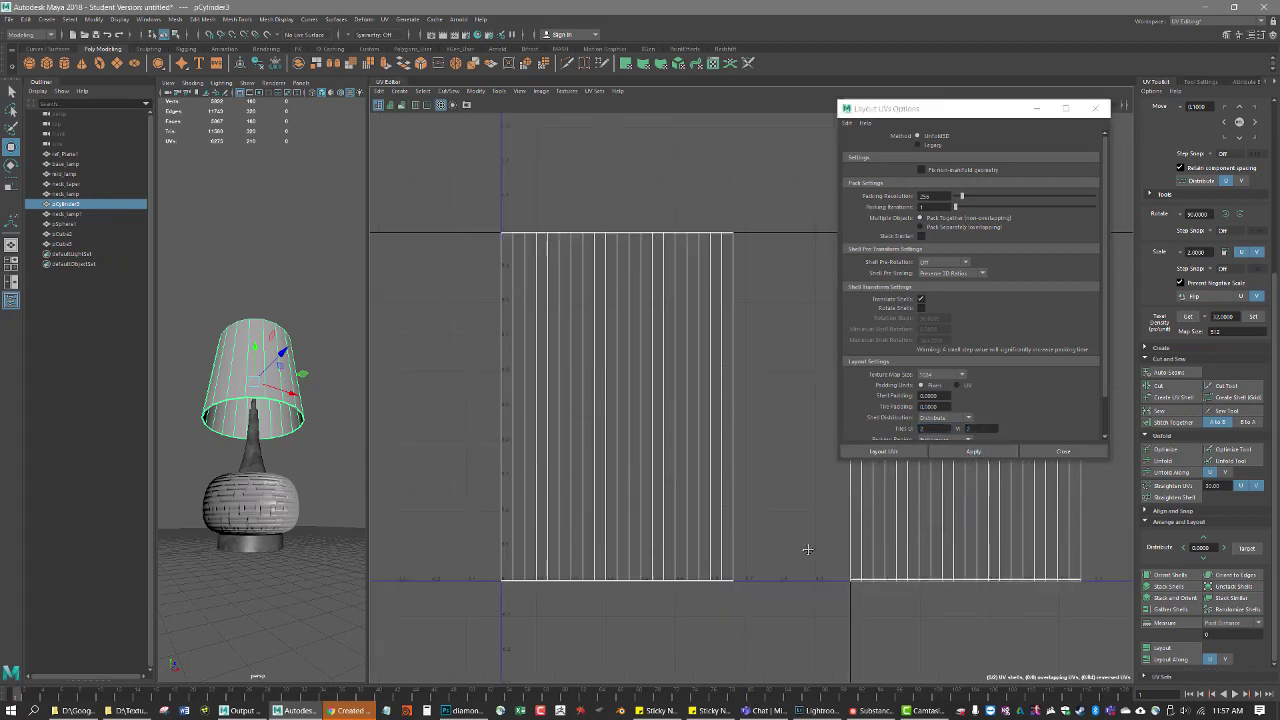
{"action": "scroll", "coordinate": [750, 547], "scroll_direction": "down", "scroll_amount": 1}
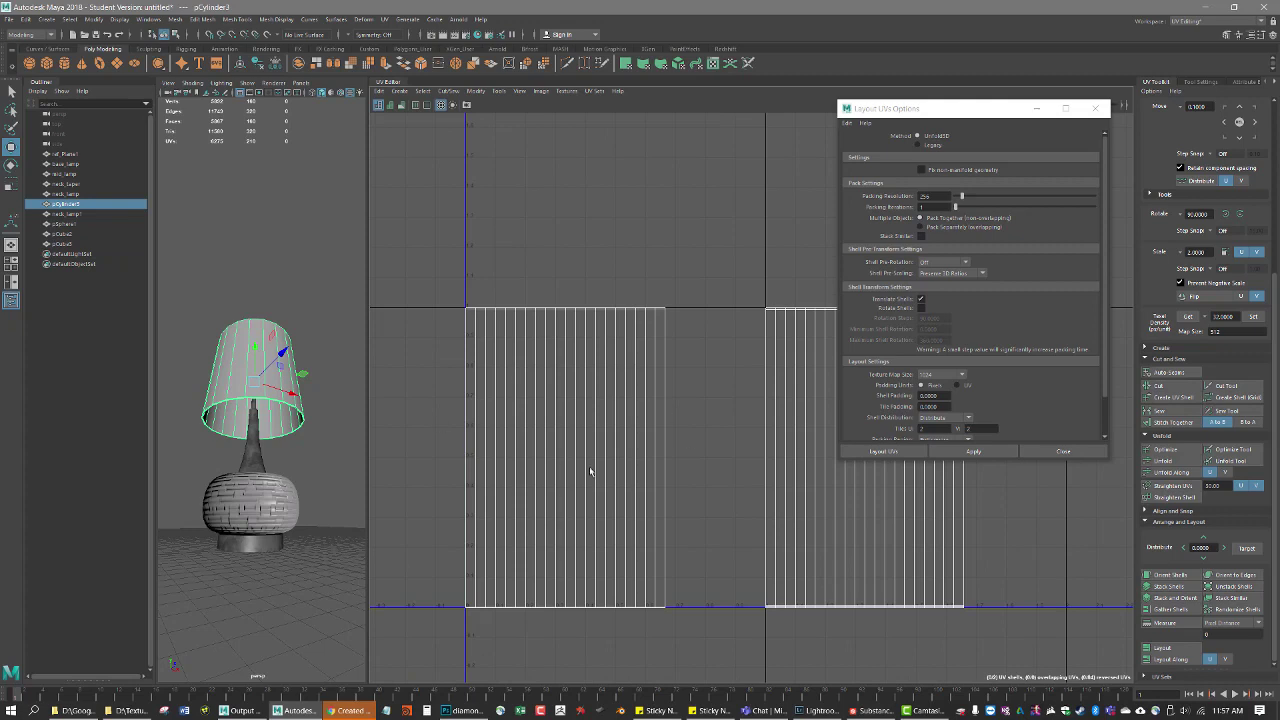
{"action": "scroll", "coordinate": [546, 462], "scroll_direction": "down", "scroll_amount": 1}
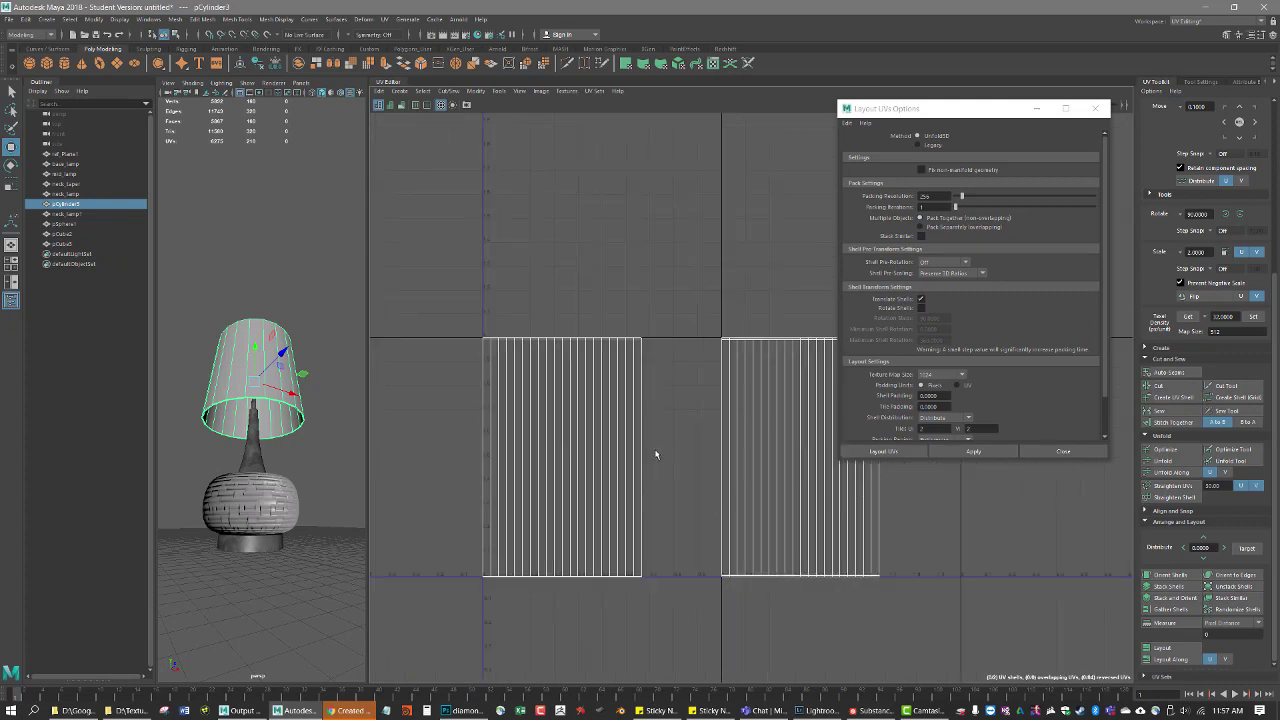
{"action": "scroll", "coordinate": [605, 480], "scroll_direction": "up", "scroll_amount": 2}
Step: Select the shade shell in the 0–1 tile and scale it horizontally from its lower-left corner out to the tile's right boundary
{"action": "mouse_move", "coordinate": [597, 478]}
{"action": "right_mouse_down"}
{"action": "mouse_move", "coordinate": [594, 508]}
{"action": "mouse_move", "coordinate": [598, 494]}
{"action": "right_mouse_up"}
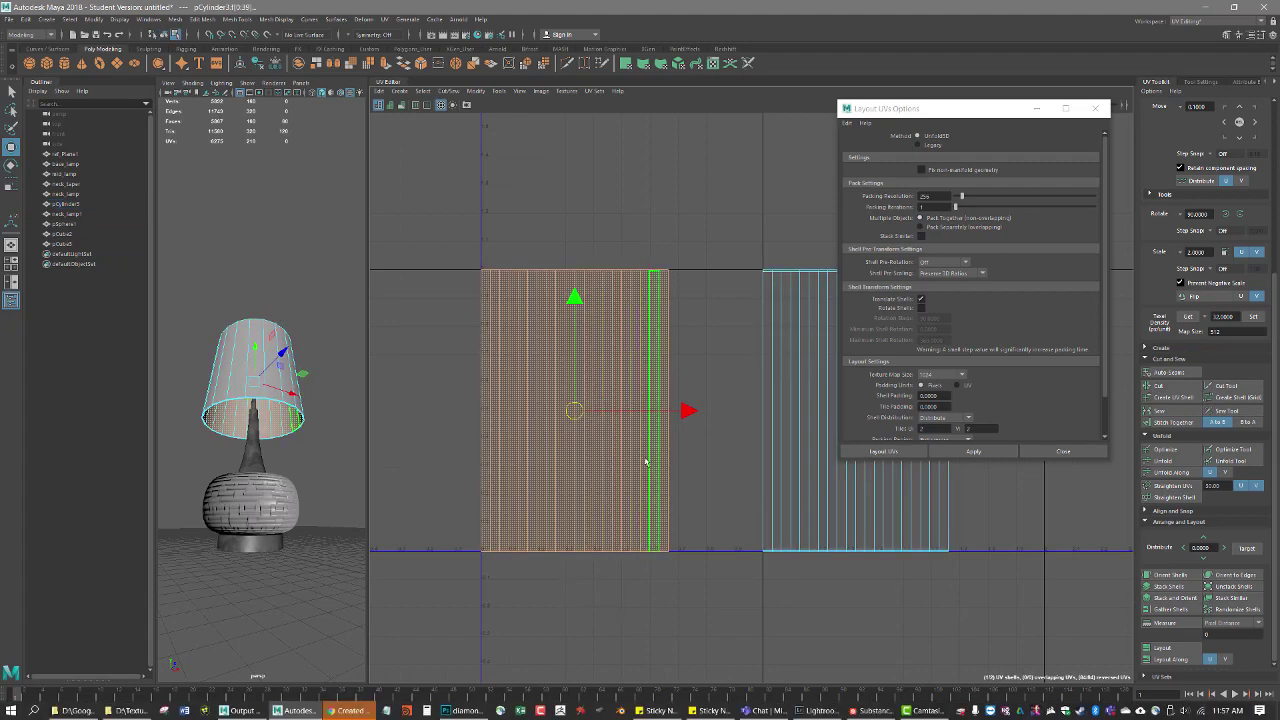
{"action": "middle_click_drag", "start_coordinate": [690, 493], "coordinate": [713, 536], "text": "alt"}
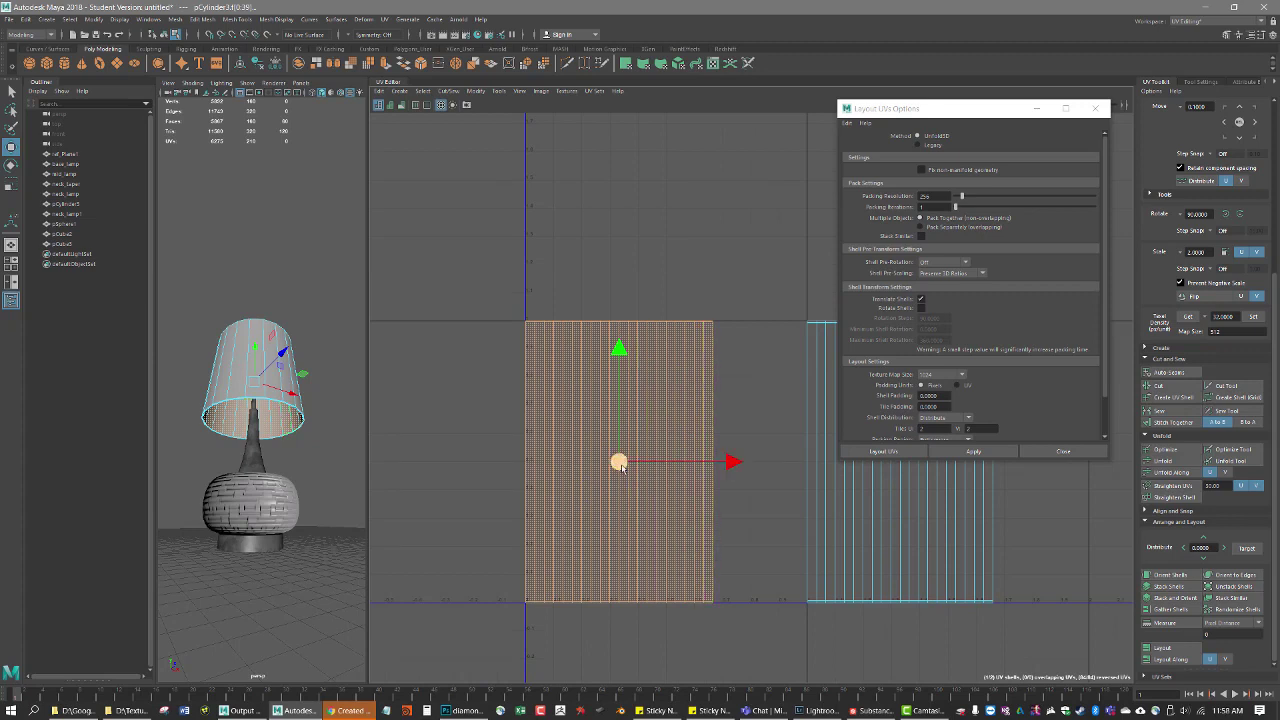
{"action": "left_click_drag", "start_coordinate": [619, 464], "coordinate": [619, 464]}
{"action": "key", "text": "r"}
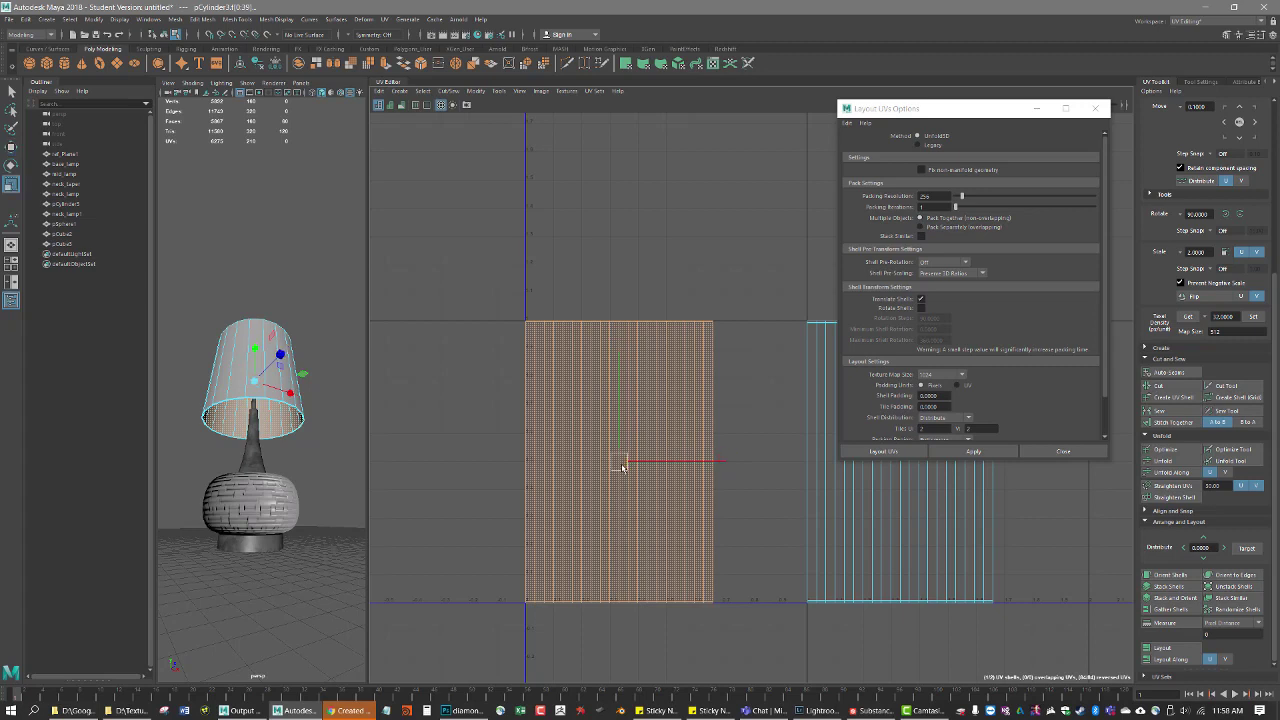
{"action": "left_click_drag", "start_coordinate": [622, 467], "coordinate": [526, 603]}
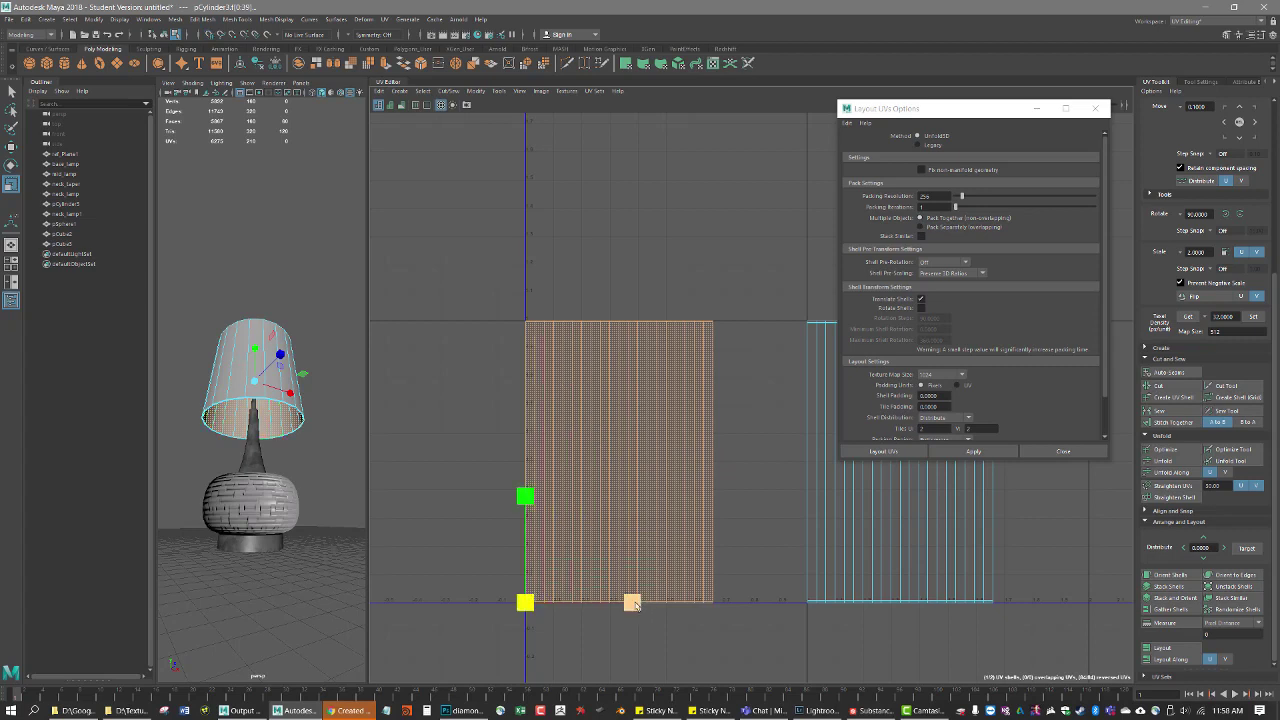
{"action": "left_click_drag", "start_coordinate": [634, 604], "coordinate": [689, 606]}
Step: Check the widened shell's right edge against the tile boundary and fine-tune its horizontal scale to meet it
{"action": "middle_click_drag", "start_coordinate": [834, 580], "coordinate": [763, 554], "text": "alt"}
{"action": "scroll", "coordinate": [729, 547], "scroll_direction": "up", "scroll_amount": 6}
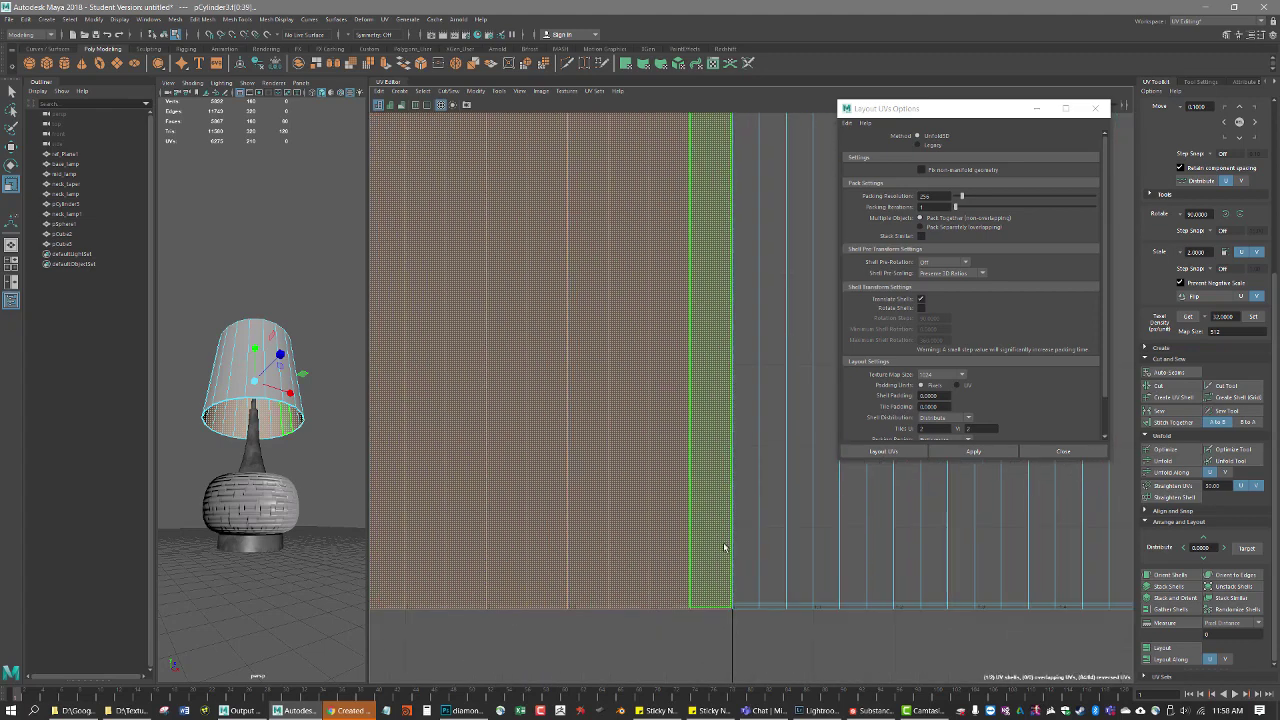
{"action": "scroll", "coordinate": [725, 548], "scroll_direction": "up", "scroll_amount": 3}
{"action": "scroll", "coordinate": [731, 558], "scroll_direction": "up", "scroll_amount": 1}
{"action": "scroll", "coordinate": [729, 556], "scroll_direction": "down", "scroll_amount": 8}
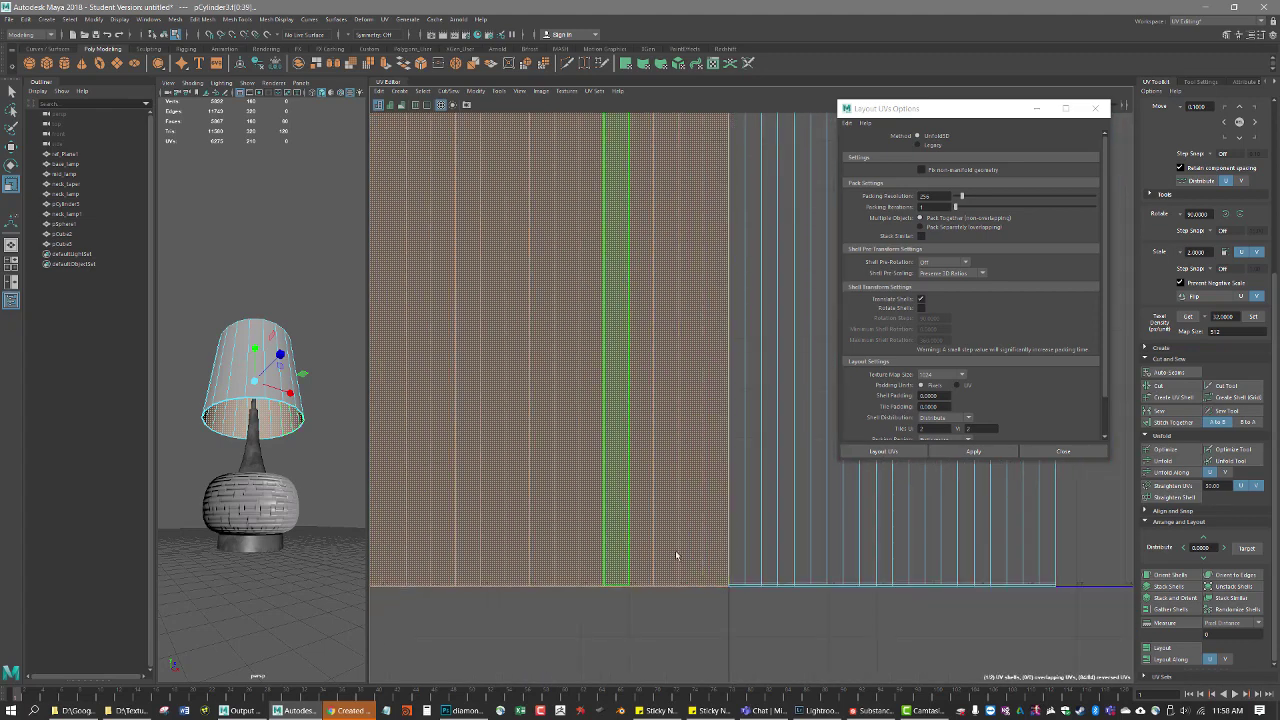
{"action": "middle_click_drag", "start_coordinate": [677, 556], "coordinate": [786, 531], "text": "alt"}
{"action": "scroll", "coordinate": [760, 568], "scroll_direction": "up", "scroll_amount": 6}
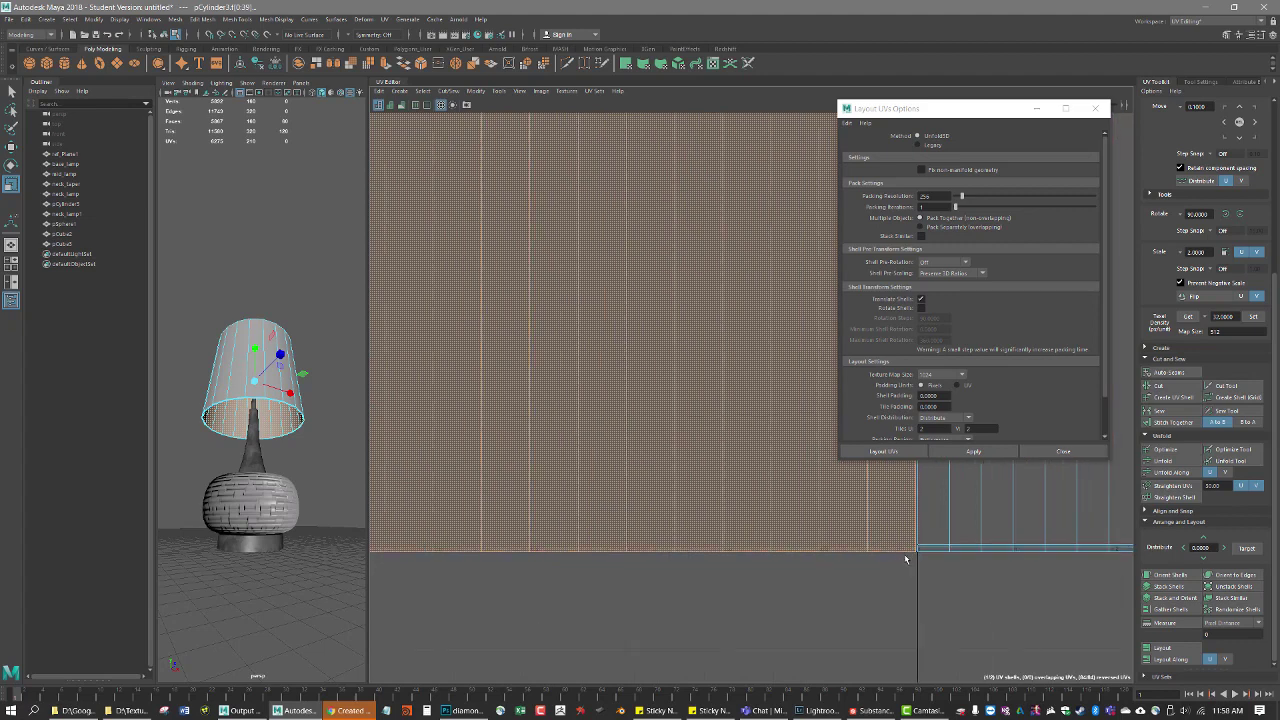
{"action": "scroll", "coordinate": [900, 555], "scroll_direction": "up", "scroll_amount": 2}
{"action": "scroll", "coordinate": [902, 549], "scroll_direction": "up", "scroll_amount": 1}
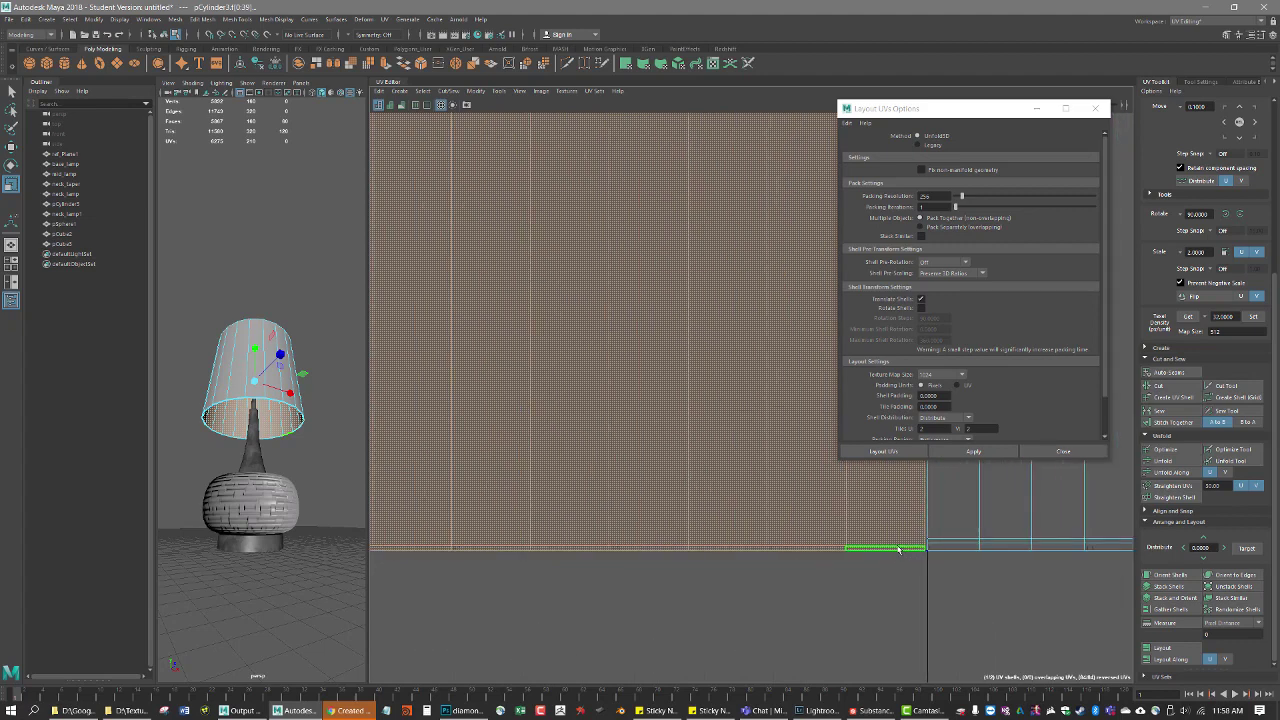
{"action": "mouse_move", "coordinate": [912, 548]}
{"action": "middle_mouse_down"}
{"action": "mouse_move", "coordinate": [926, 545]}
{"action": "mouse_move", "coordinate": [914, 545]}
{"action": "middle_mouse_up"}
{"action": "scroll", "coordinate": [935, 548], "scroll_direction": "down", "scroll_amount": 8}
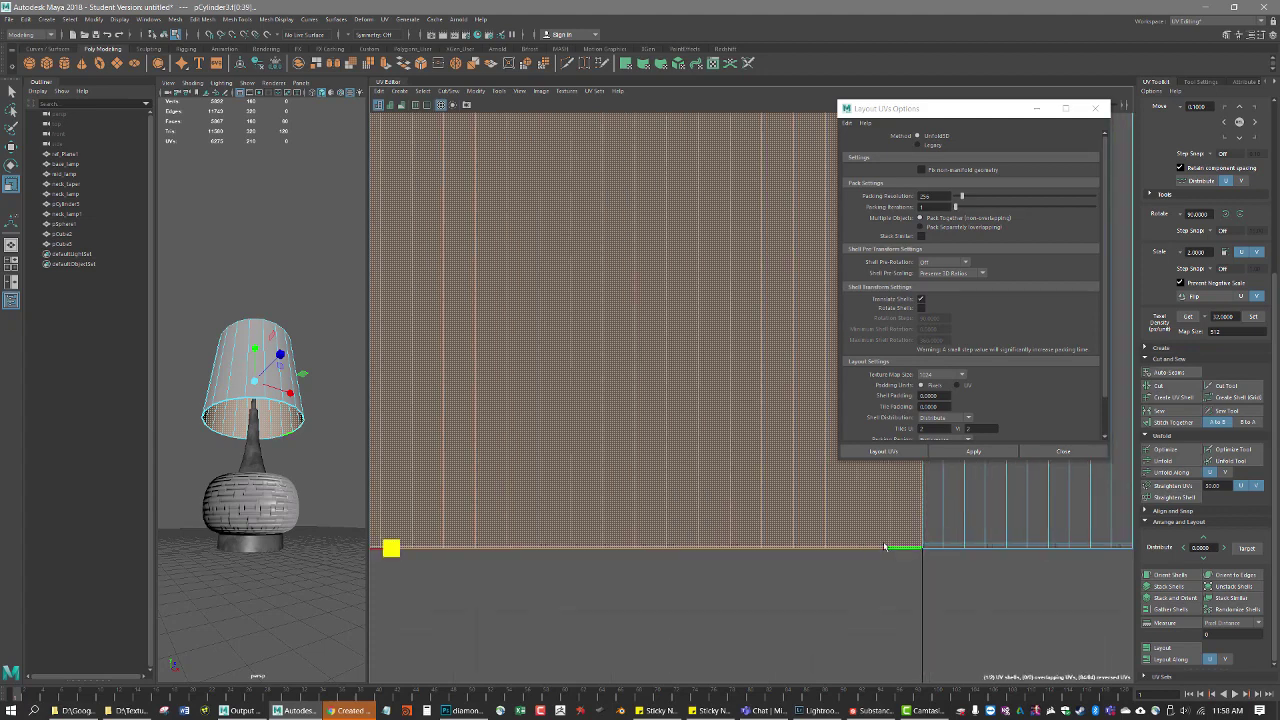
{"action": "middle_click_drag", "start_coordinate": [761, 562], "coordinate": [739, 561], "text": "alt"}
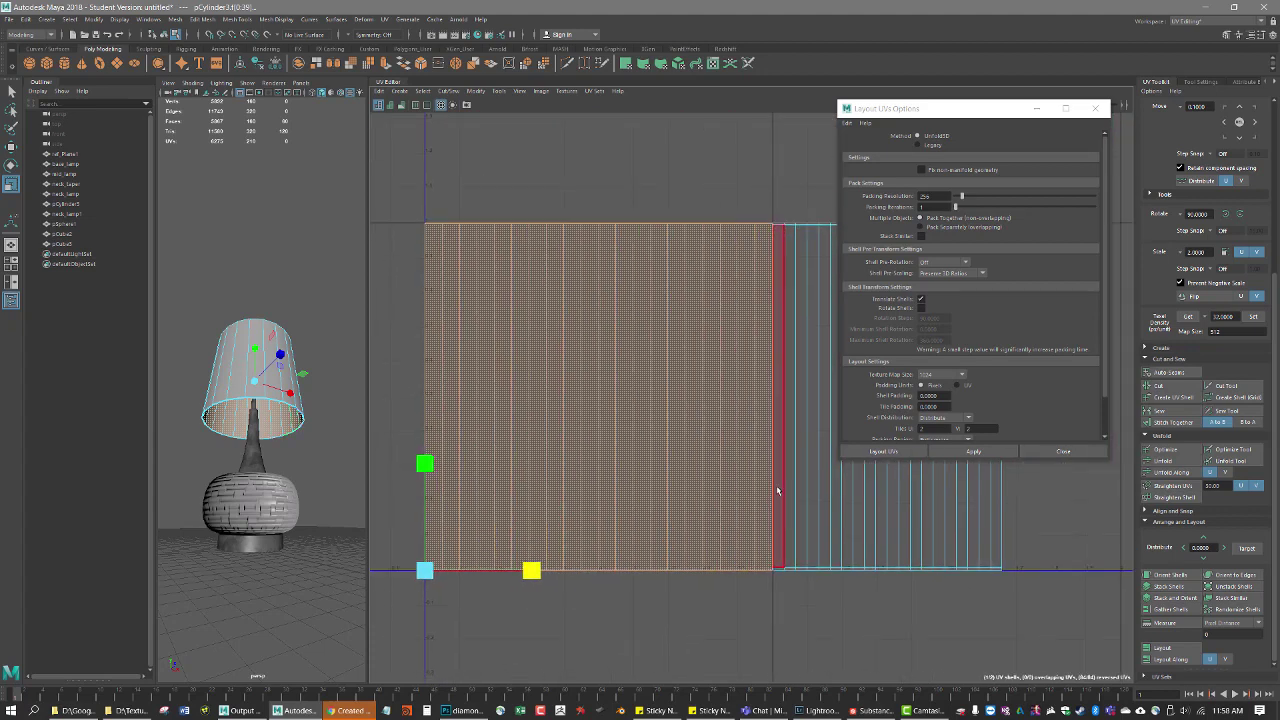
Step: Select the shade's second UV shell and move it right by about 0.1 tile, clear of the first shell
{"action": "left_click", "coordinate": [775, 488]}
{"action": "mouse_move", "coordinate": [771, 487]}
{"action": "right_mouse_down"}
{"action": "mouse_move", "coordinate": [738, 475]}
{"action": "mouse_move", "coordinate": [750, 495]}
{"action": "right_mouse_up"}
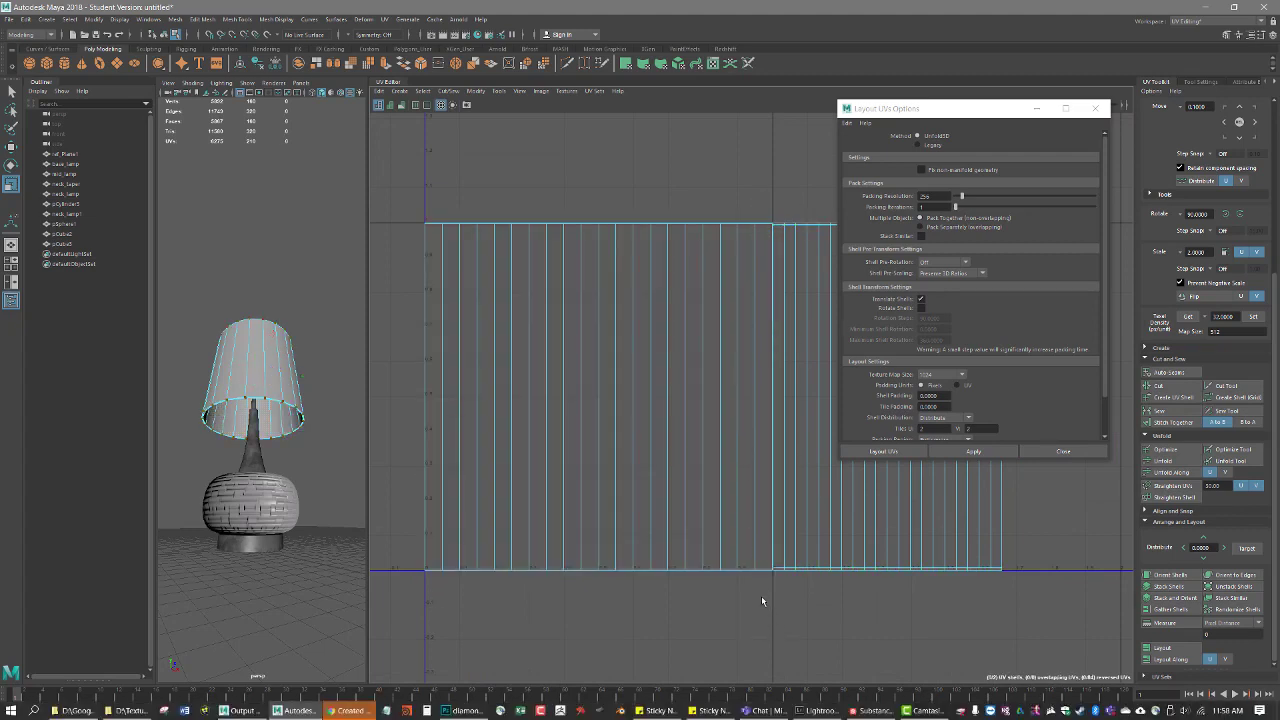
{"action": "scroll", "coordinate": [763, 592], "scroll_direction": "up", "scroll_amount": 2}
{"action": "scroll", "coordinate": [766, 588], "scroll_direction": "up", "scroll_amount": 1}
{"action": "left_click", "coordinate": [850, 551]}
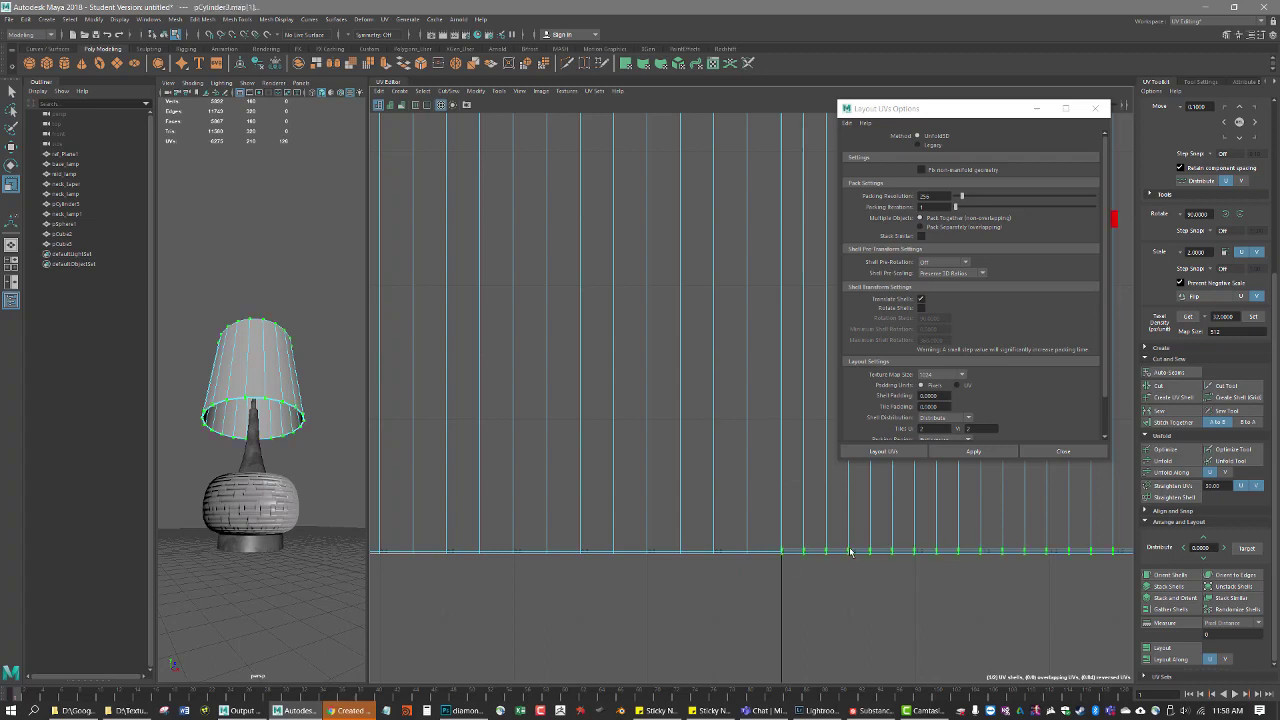
{"action": "key", "text": "w"}
{"action": "scroll", "coordinate": [849, 545], "scroll_direction": "down", "scroll_amount": 3}
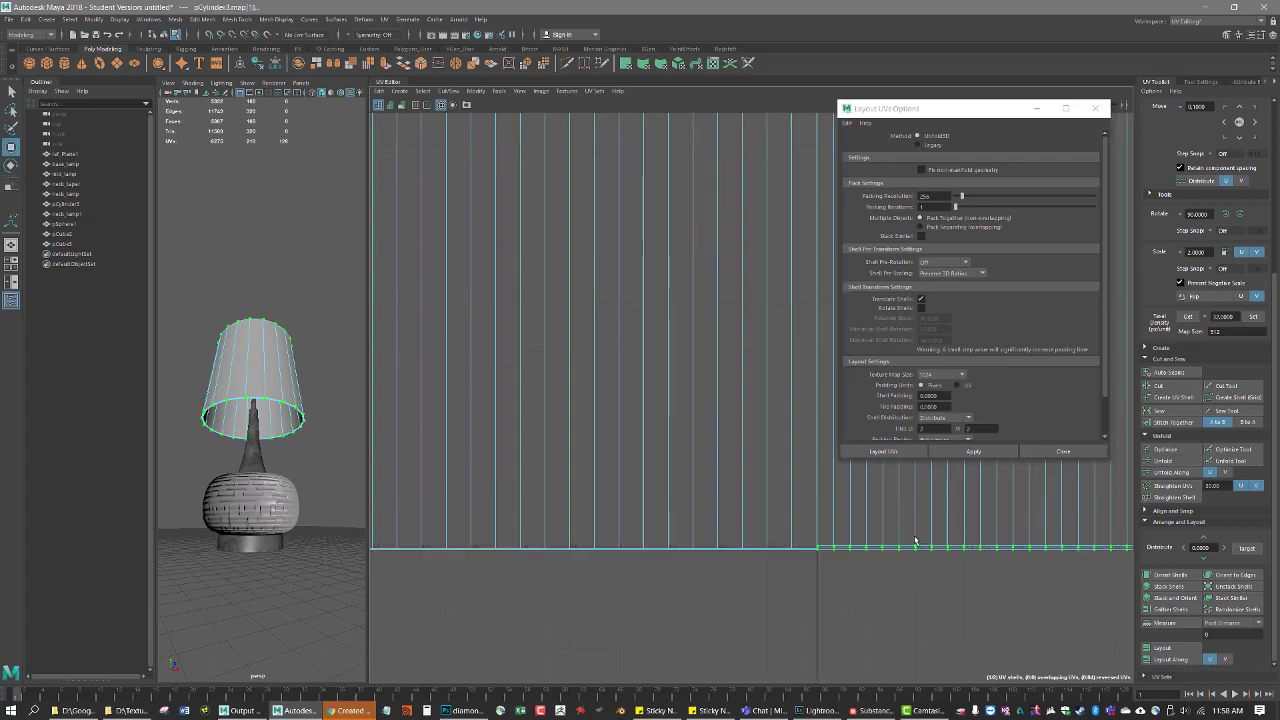
{"action": "middle_click_drag", "start_coordinate": [849, 545], "coordinate": [653, 606], "text": "alt"}
{"action": "left_click_drag", "start_coordinate": [800, 464], "coordinate": [835, 466]}
Step: Select the UVs along the first shell's right edge and snap them horizontally onto the 0–1 tile's right boundary
{"action": "left_click_drag", "start_coordinate": [688, 586], "coordinate": [662, 252]}
{"action": "scroll", "coordinate": [669, 566], "scroll_direction": "up", "scroll_amount": 5}
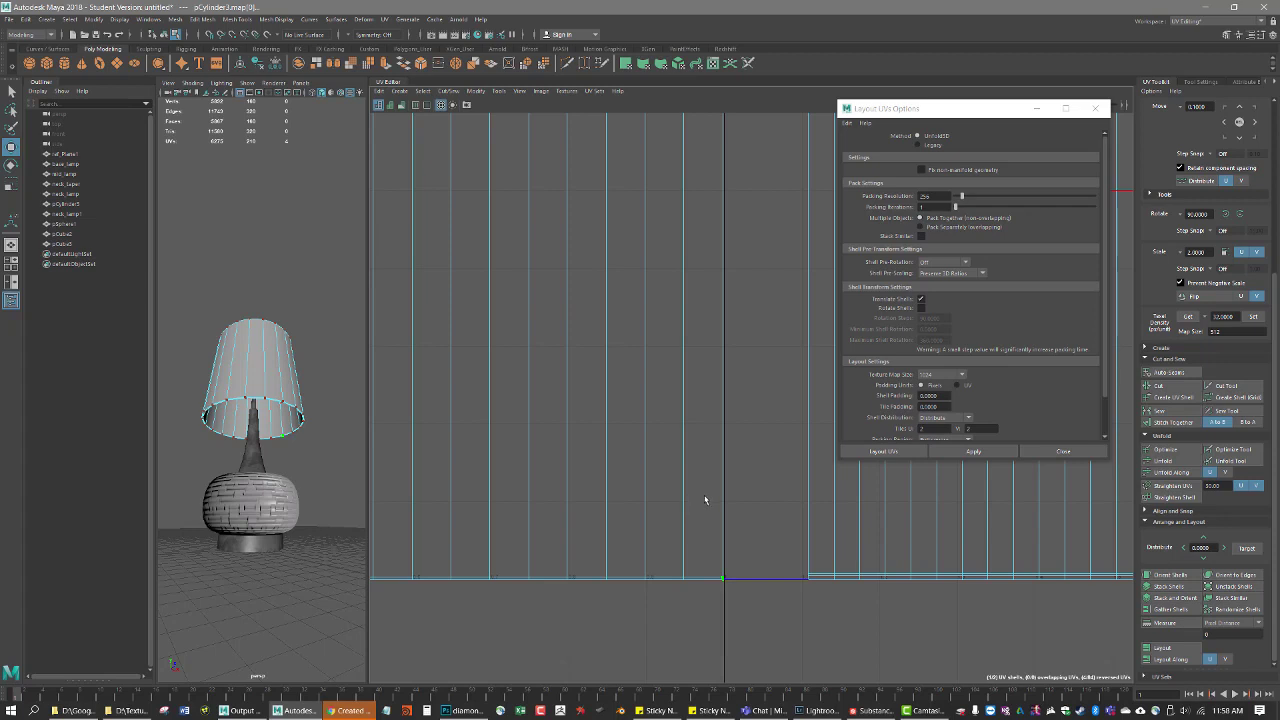
{"action": "scroll", "coordinate": [706, 505], "scroll_direction": "down", "scroll_amount": 6}
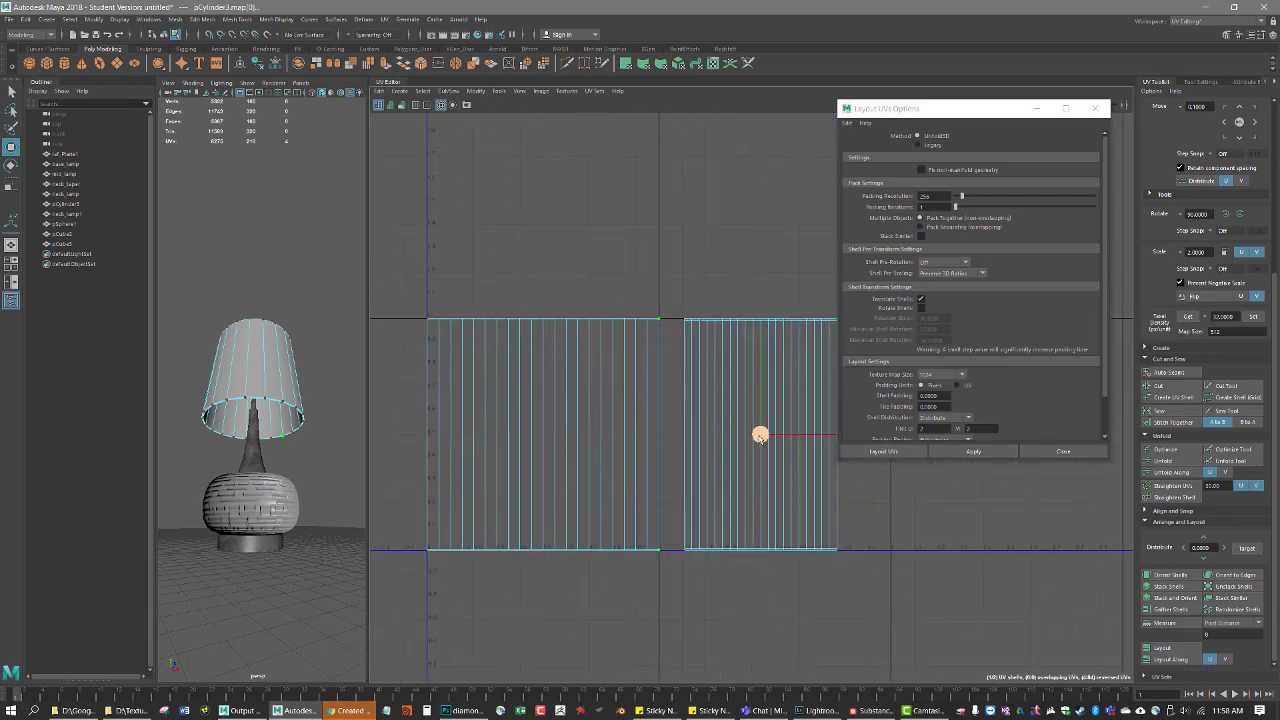
{"action": "left_click", "coordinate": [760, 436]}
{"action": "left_click_drag", "start_coordinate": [674, 564], "coordinate": [652, 303]}
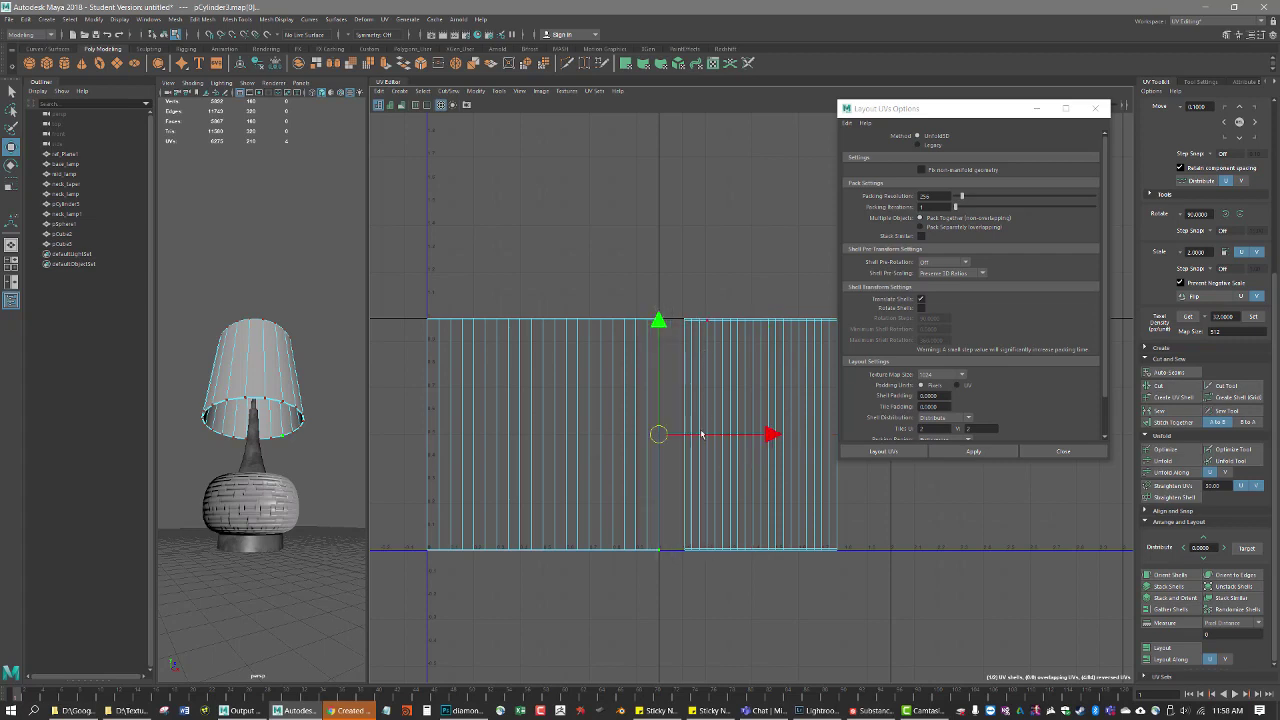
{"action": "scroll", "coordinate": [674, 484], "scroll_direction": "up", "scroll_amount": 4}
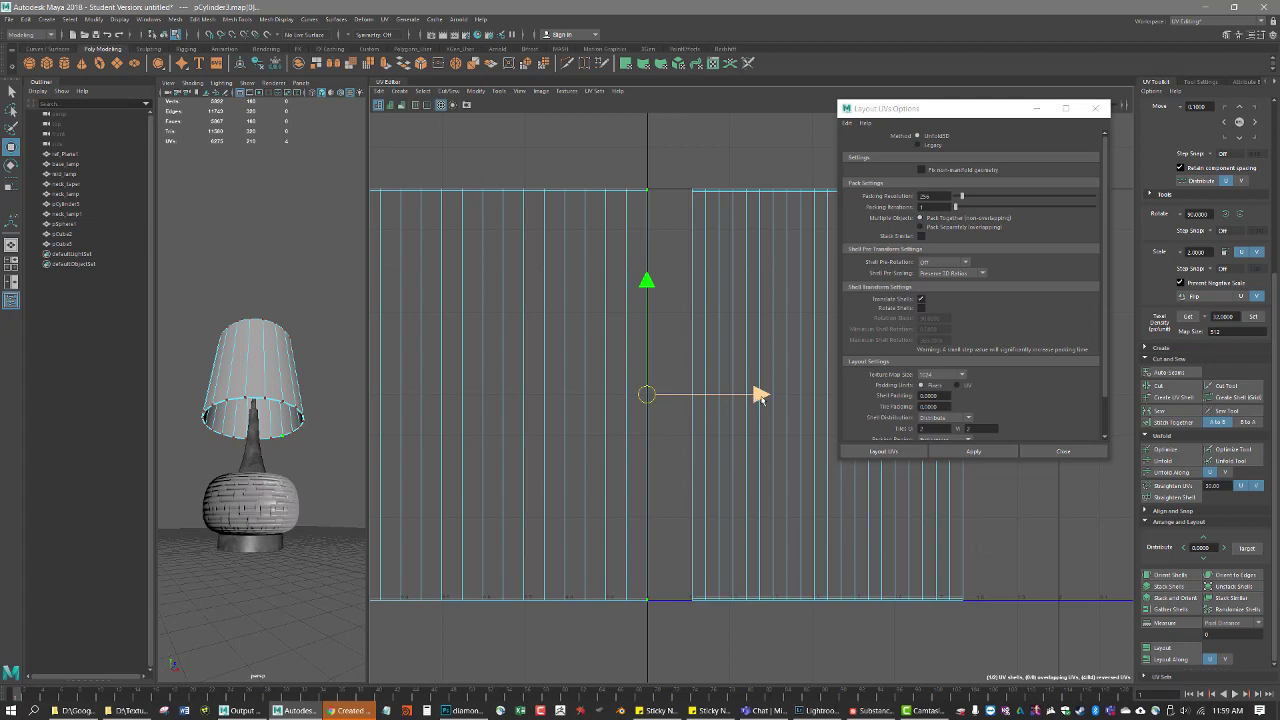
{"action": "key", "text": "x"}
{"action": "left_click_drag", "start_coordinate": [756, 397], "coordinate": [651, 403]}
{"action": "scroll", "coordinate": [660, 414], "scroll_direction": "down", "scroll_amount": 2}
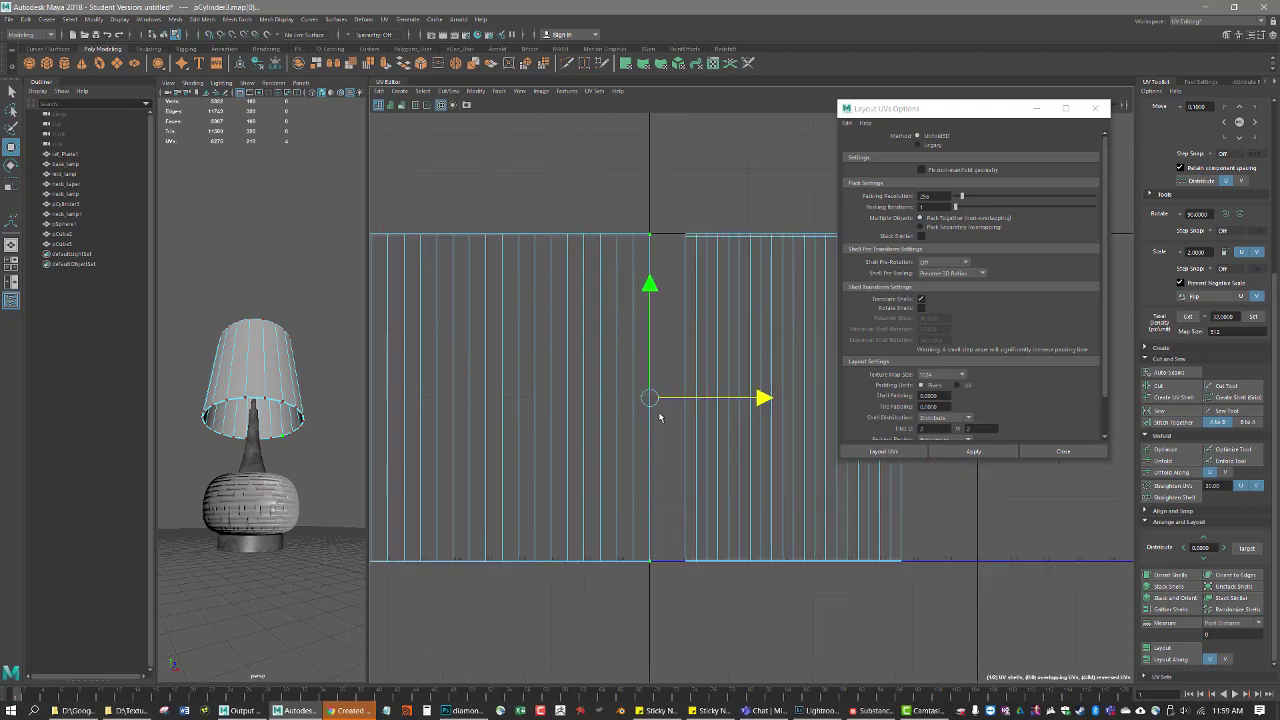
Step: Select the shade's second UV shell and move it right to about the middle of the 1–2 tile
{"action": "scroll", "coordinate": [660, 417], "scroll_direction": "down", "scroll_amount": 1}
{"action": "middle_click_drag", "start_coordinate": [674, 472], "coordinate": [651, 485], "text": "alt"}
{"action": "scroll", "coordinate": [704, 469], "scroll_direction": "up", "scroll_amount": 3}
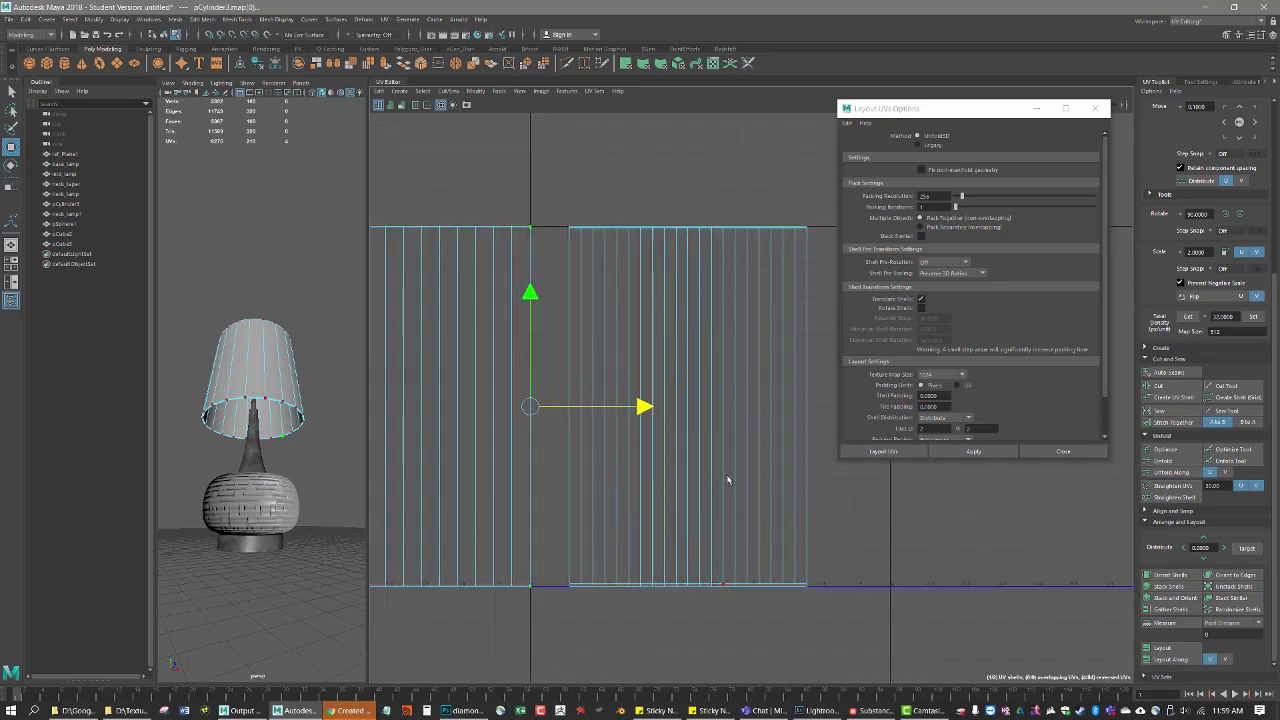
{"action": "right_click_drag", "start_coordinate": [729, 476], "coordinate": [727, 511]}
{"action": "double_click", "coordinate": [711, 477]}
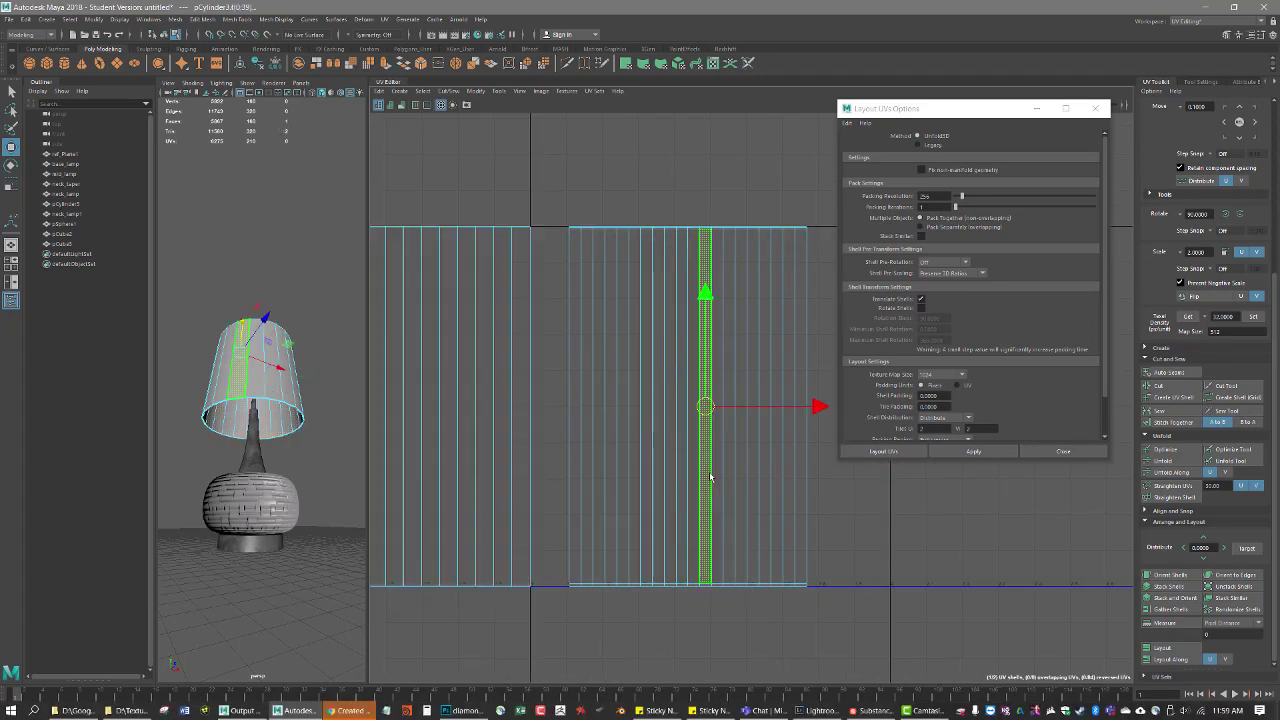
{"action": "scroll", "coordinate": [712, 474], "scroll_direction": "down", "scroll_amount": 2}
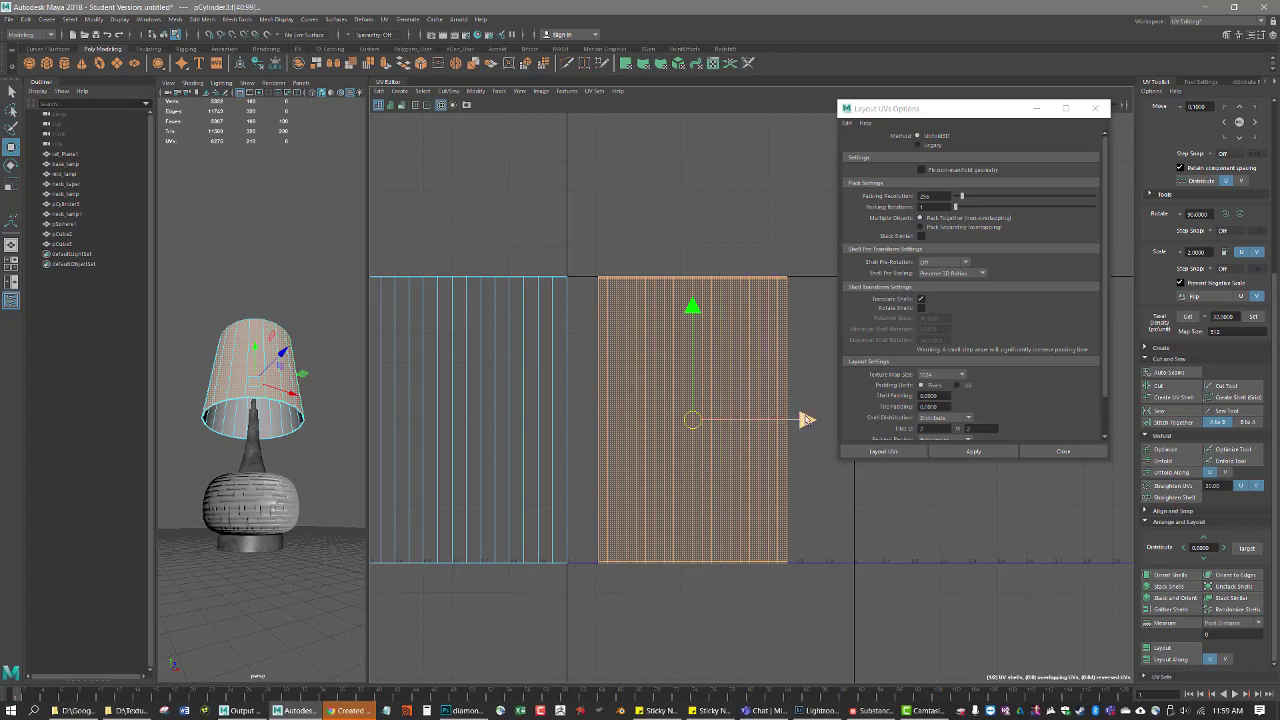
{"action": "mouse_move", "coordinate": [805, 420]}
{"action": "left_mouse_down"}
{"action": "mouse_move", "coordinate": [910, 420]}
{"action": "mouse_move", "coordinate": [823, 420]}
{"action": "left_mouse_up"}
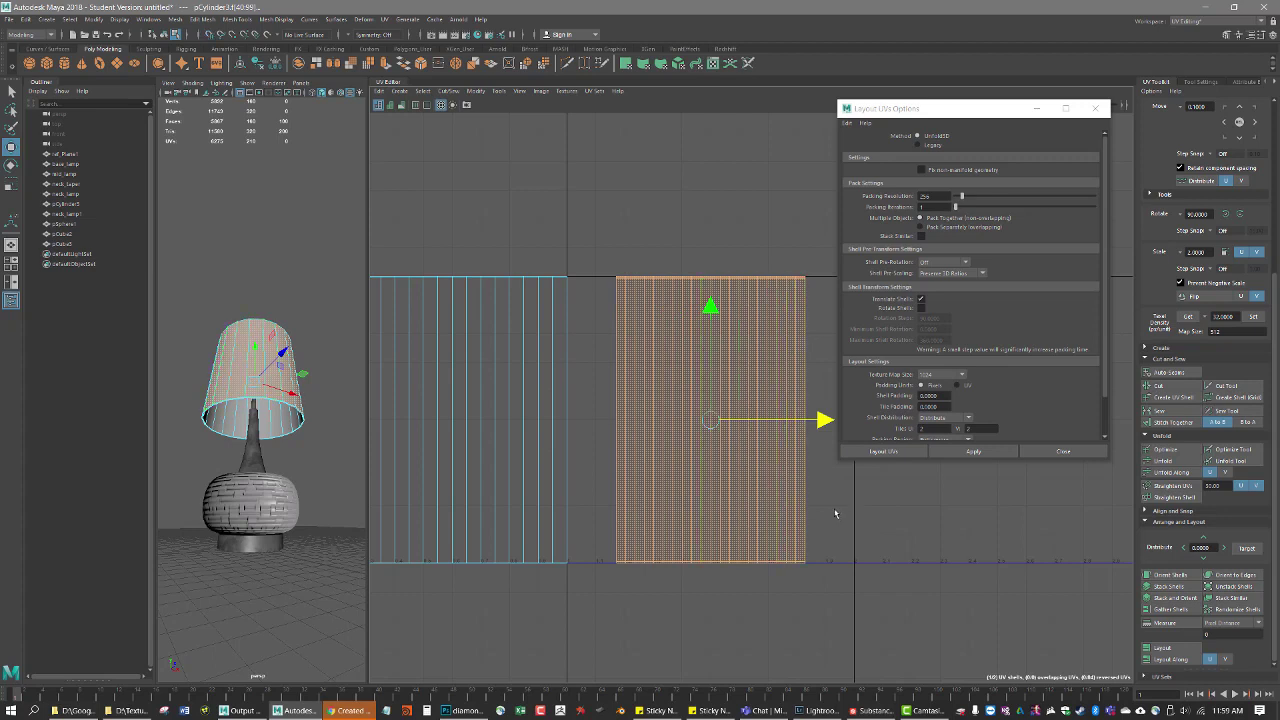
Step: Scale the second shell horizontally until it spans the 1–2 tile and check its right edge against the boundary
{"action": "key", "text": "r"}
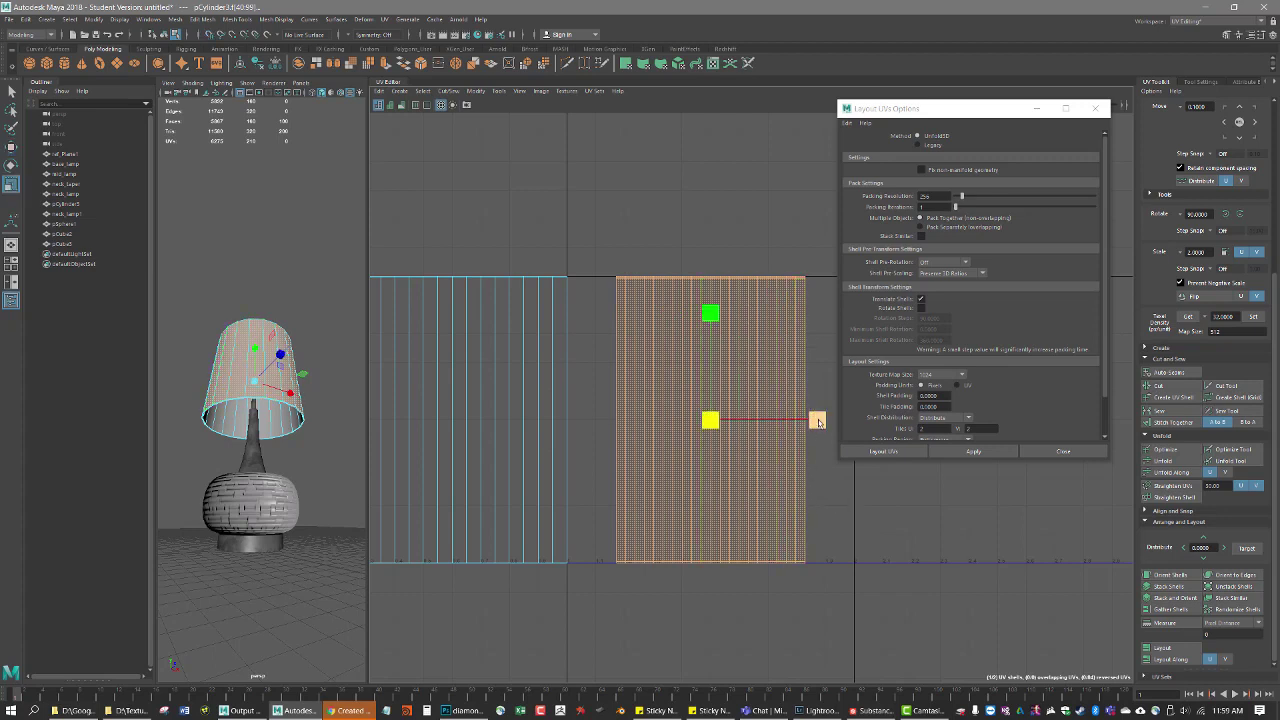
{"action": "left_click_drag", "start_coordinate": [822, 424], "coordinate": [876, 430]}
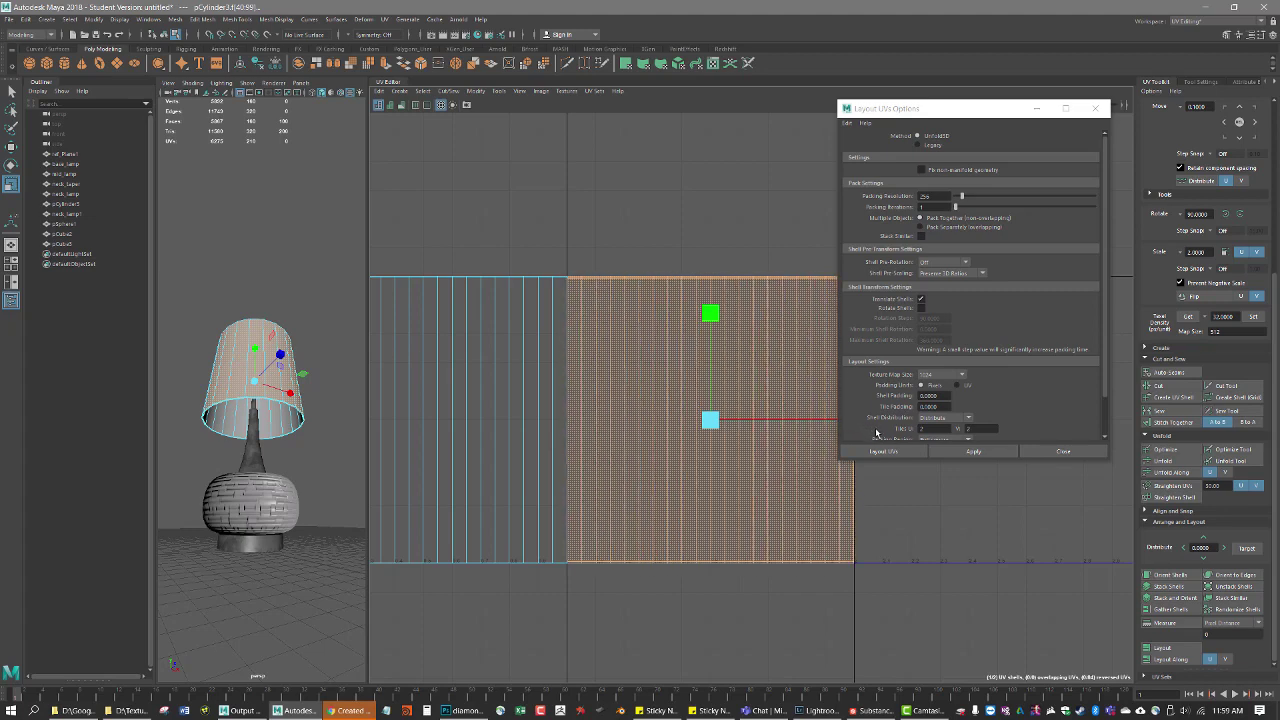
{"action": "scroll", "coordinate": [920, 543], "scroll_direction": "up", "scroll_amount": 8}
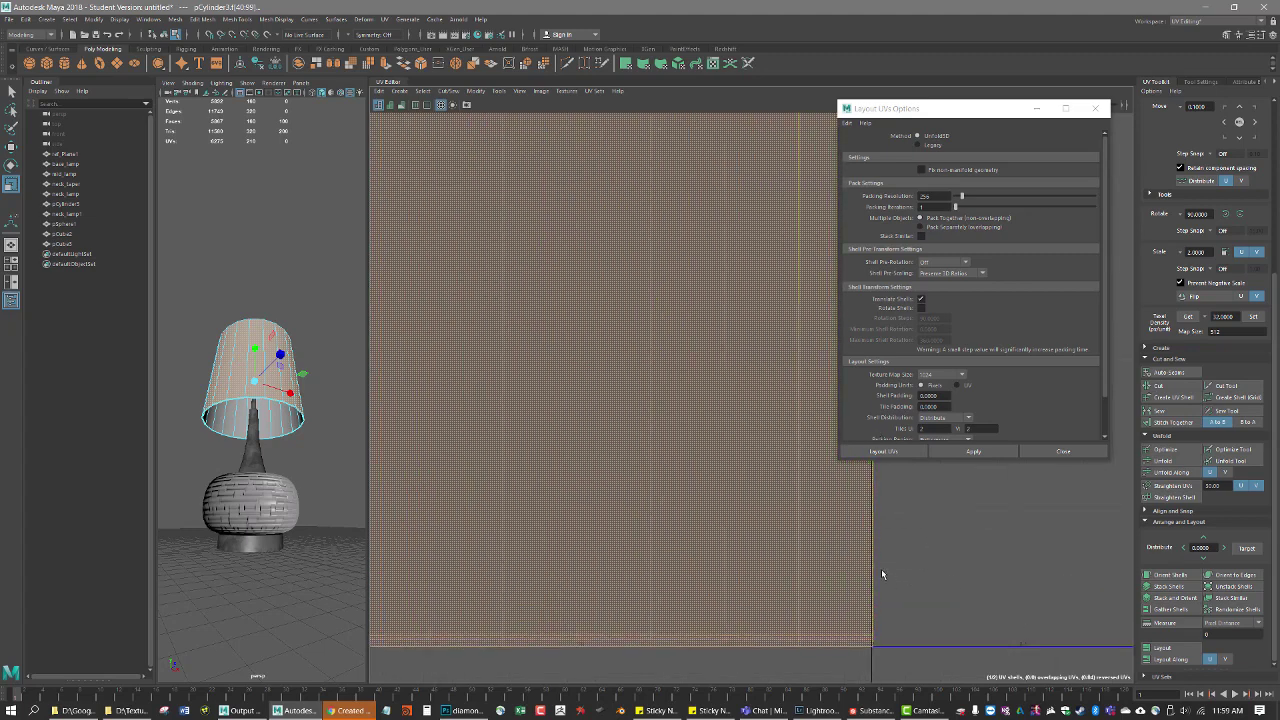
{"action": "scroll", "coordinate": [862, 537], "scroll_direction": "down", "scroll_amount": 6}
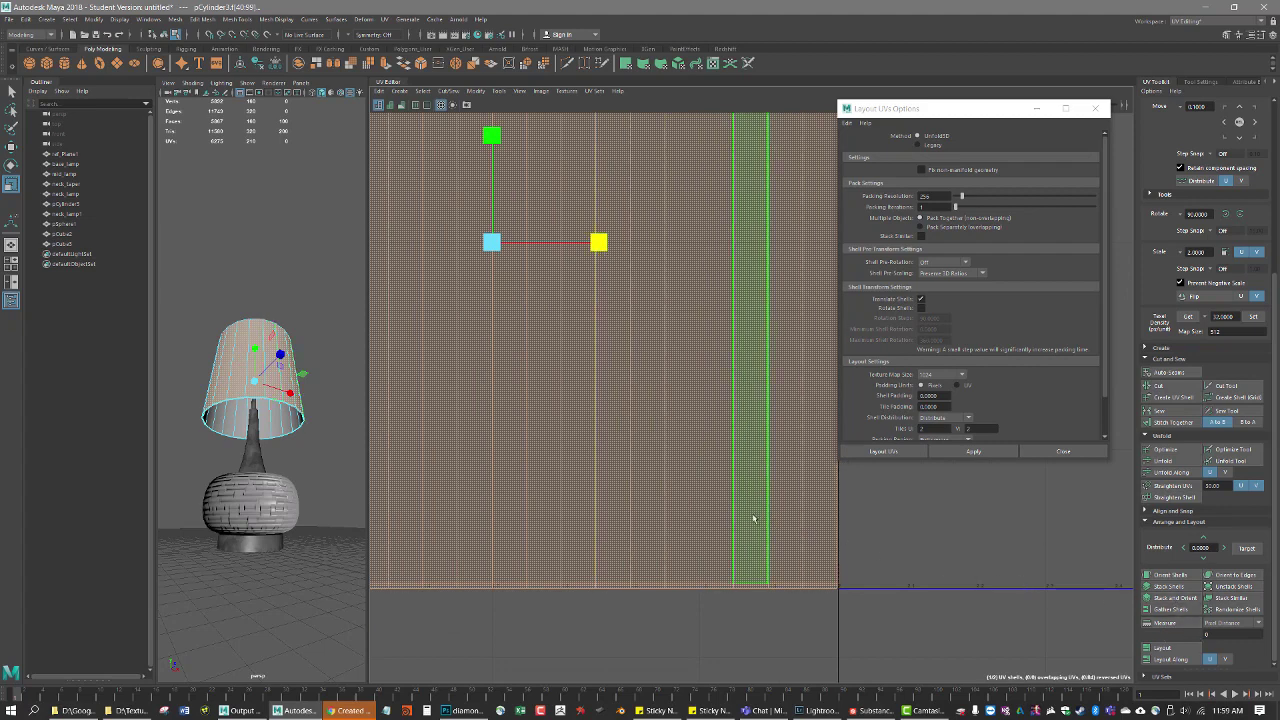
{"action": "left_click", "coordinate": [601, 246]}
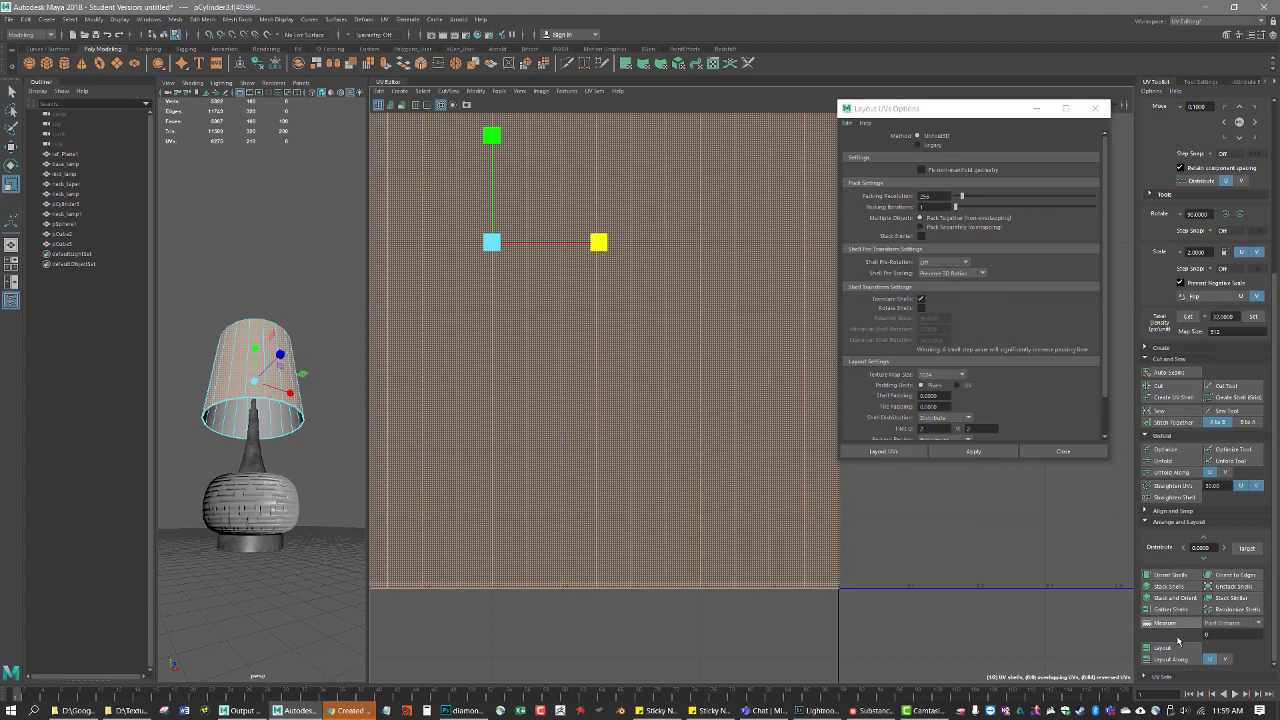
Step: Lay out the second shell into the 0–1 tile, over the first shell
{"action": "left_click", "coordinate": [1173, 649]}
{"action": "scroll", "coordinate": [870, 535], "scroll_direction": "down", "scroll_amount": 2}
{"action": "scroll", "coordinate": [718, 495], "scroll_direction": "down", "scroll_amount": 3}
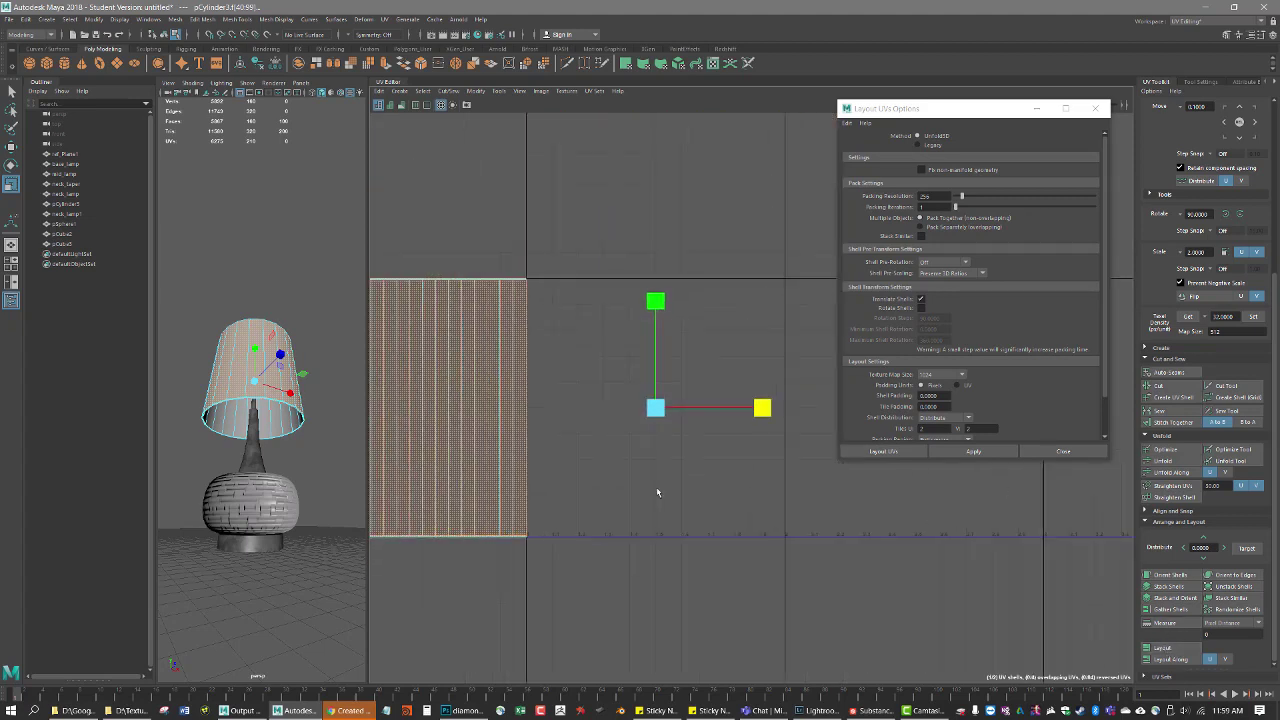
{"action": "middle_click_drag", "start_coordinate": [586, 492], "coordinate": [803, 526], "text": "alt"}
{"action": "scroll", "coordinate": [592, 504], "scroll_direction": "up", "scroll_amount": 1}
{"action": "scroll", "coordinate": [721, 503], "scroll_direction": "up", "scroll_amount": 1}
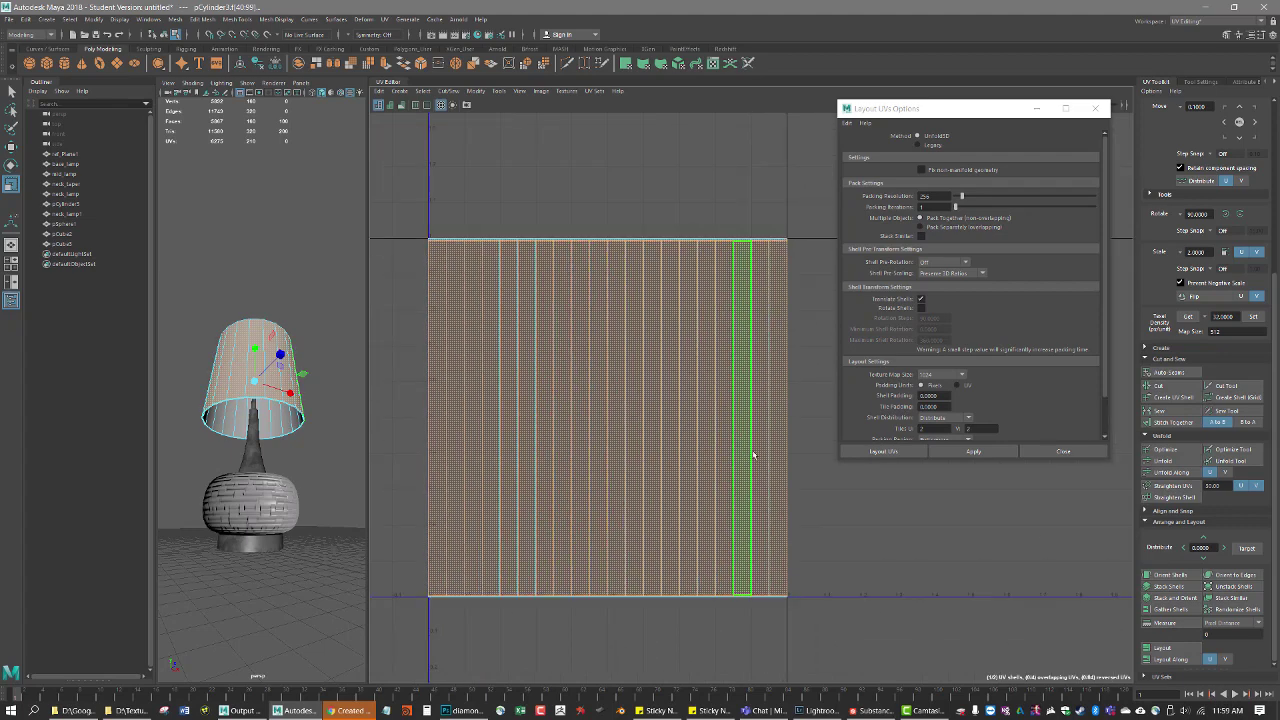
Step: Examine how the overlapping shade shells meet the 0–1 tile's upper and right boundaries
{"action": "middle_click_drag", "start_coordinate": [771, 408], "coordinate": [660, 608], "text": "alt"}
{"action": "scroll", "coordinate": [672, 492], "scroll_direction": "up", "scroll_amount": 10}
{"action": "middle_click_drag", "start_coordinate": [728, 385], "coordinate": [779, 559], "text": "alt"}
{"action": "scroll", "coordinate": [726, 527], "scroll_direction": "up", "scroll_amount": 8}
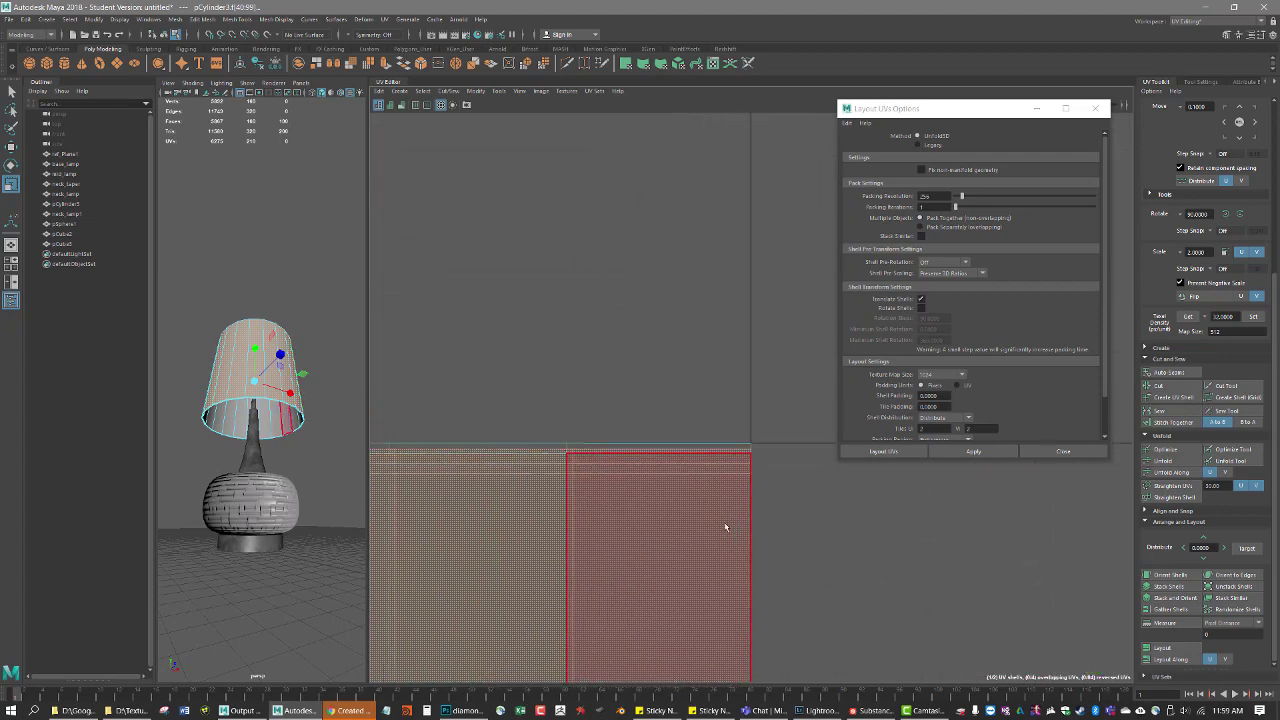
{"action": "scroll", "coordinate": [726, 527], "scroll_direction": "down", "scroll_amount": 8}
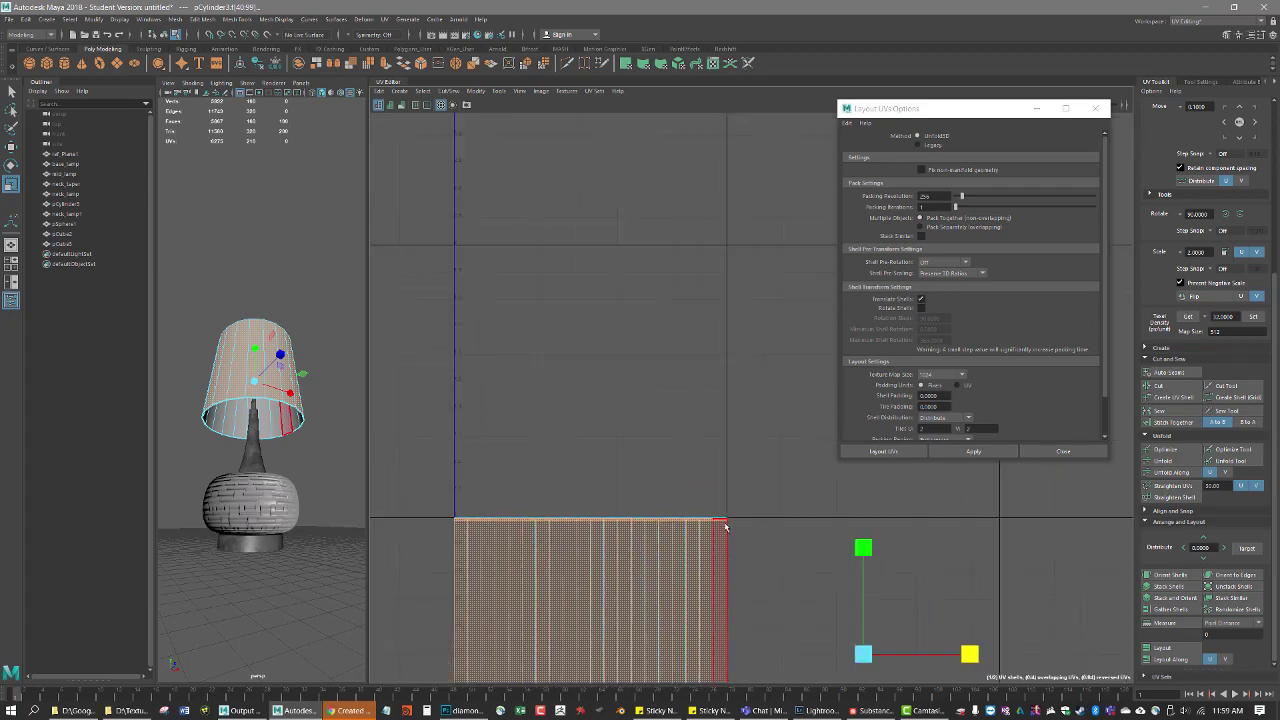
{"action": "scroll", "coordinate": [726, 527], "scroll_direction": "down", "scroll_amount": 1}
{"action": "middle_click_drag", "start_coordinate": [726, 527], "coordinate": [740, 347], "text": "alt"}
{"action": "scroll", "coordinate": [670, 501], "scroll_direction": "up", "scroll_amount": 5}
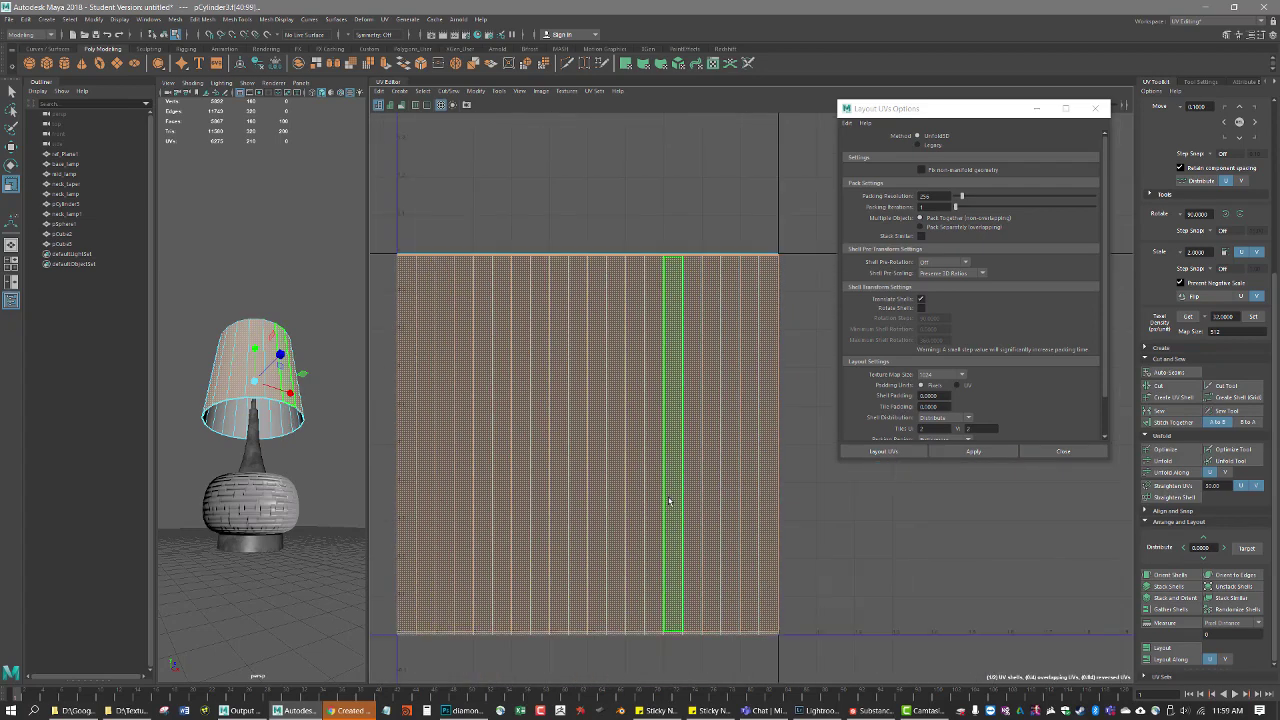
{"action": "scroll", "coordinate": [752, 505], "scroll_direction": "down", "scroll_amount": 5}
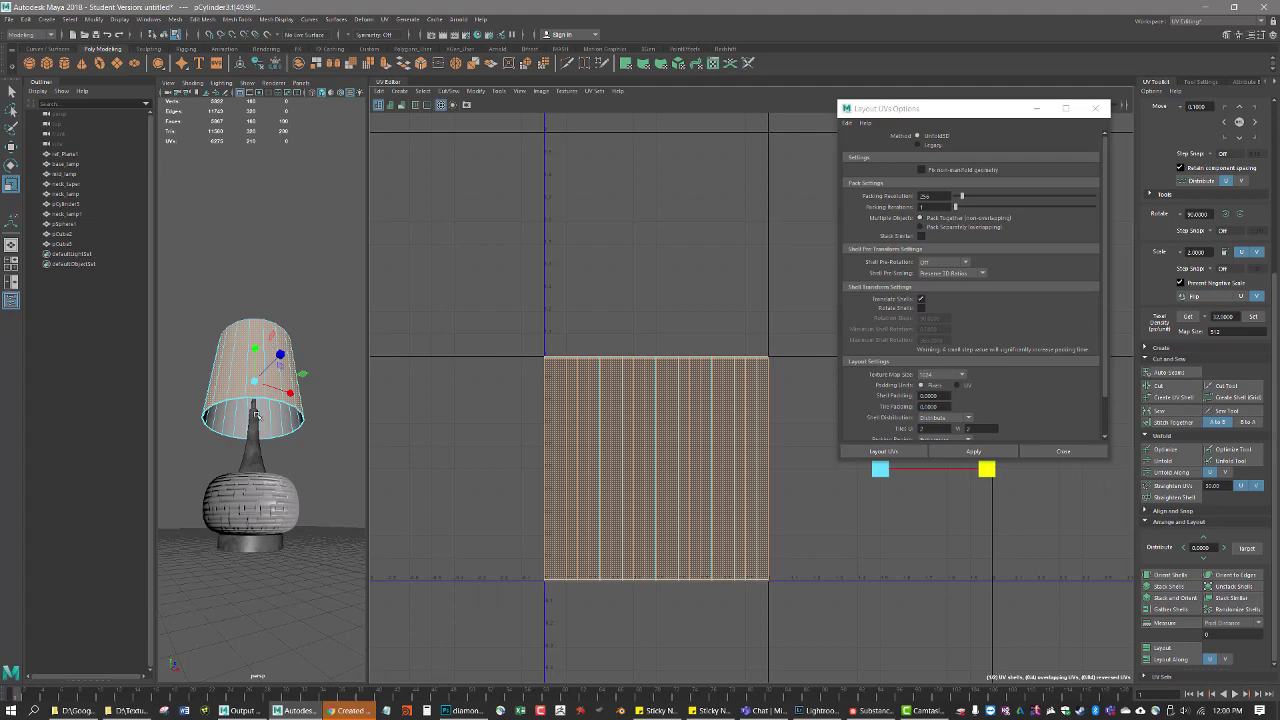
Step: Look under the lampshade, select the bulb as a whole object, and close the Layout UVs options
{"action": "left_click_drag", "start_coordinate": [300, 445], "coordinate": [294, 480], "text": "alt"}
{"action": "scroll", "coordinate": [294, 480], "scroll_direction": "up", "scroll_amount": 6}
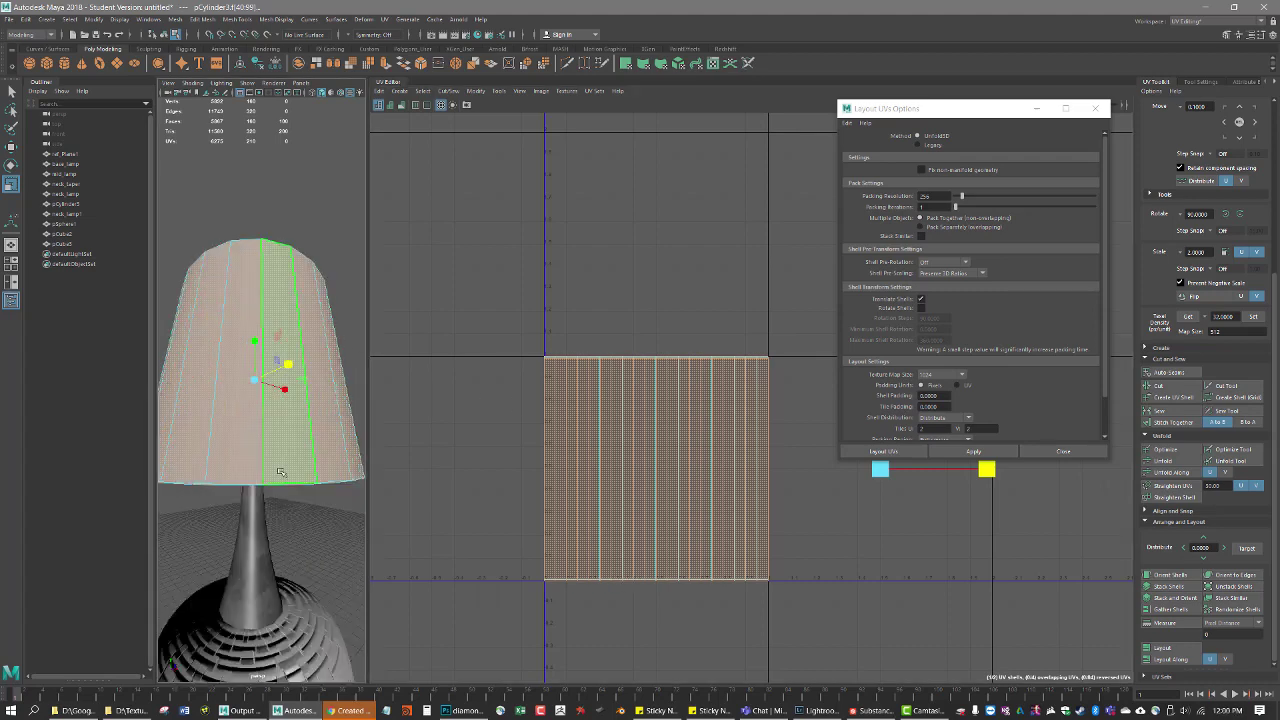
{"action": "scroll", "coordinate": [258, 503], "scroll_direction": "down", "scroll_amount": 8}
{"action": "scroll", "coordinate": [290, 462], "scroll_direction": "up", "scroll_amount": 4}
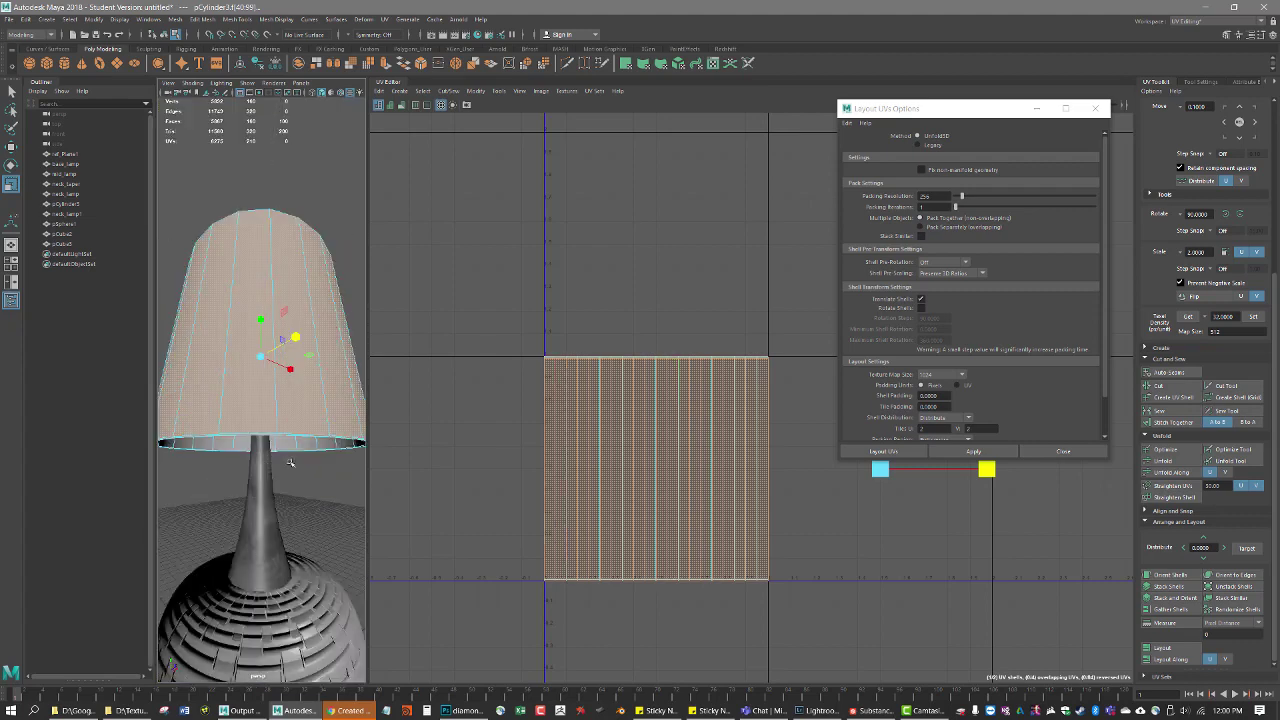
{"action": "left_click_drag", "start_coordinate": [270, 475], "coordinate": [278, 415], "text": "alt"}
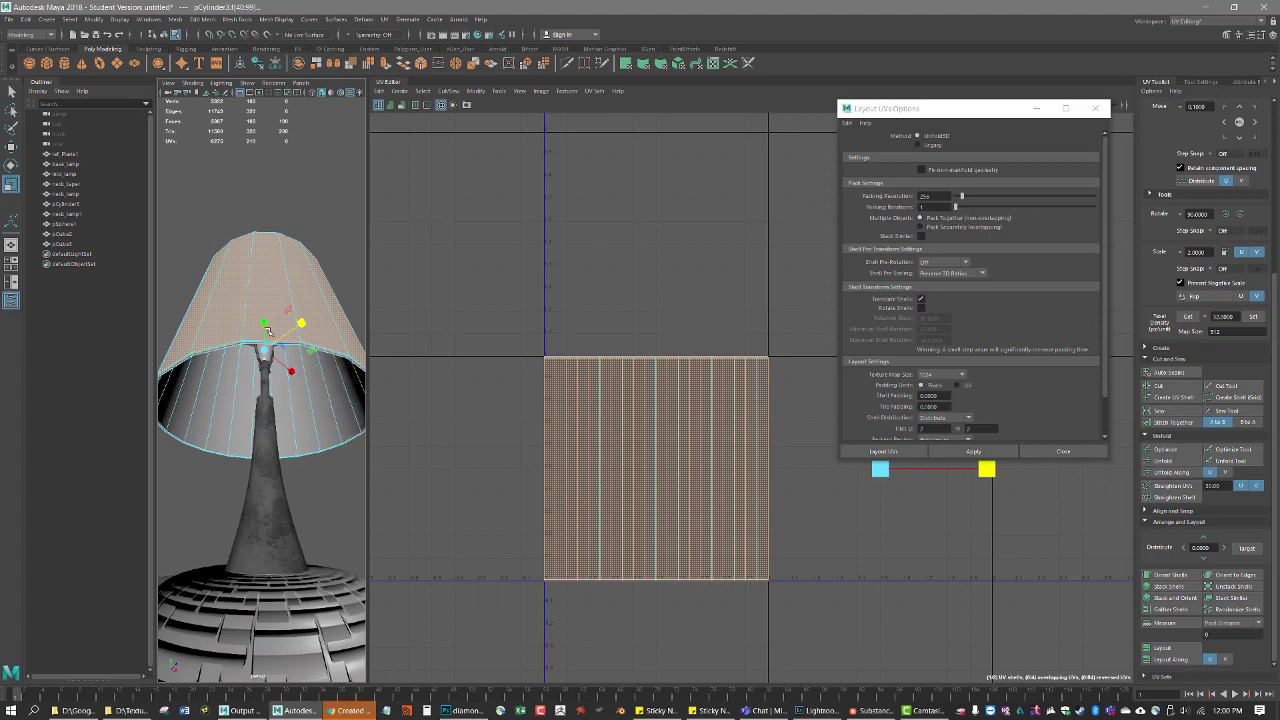
{"action": "mouse_move", "coordinate": [250, 396]}
{"action": "left_mouse_down", "text": "alt"}
{"action": "mouse_move", "coordinate": [255, 417]}
{"action": "mouse_move", "coordinate": [260, 402]}
{"action": "left_mouse_up", "text": "alt"}
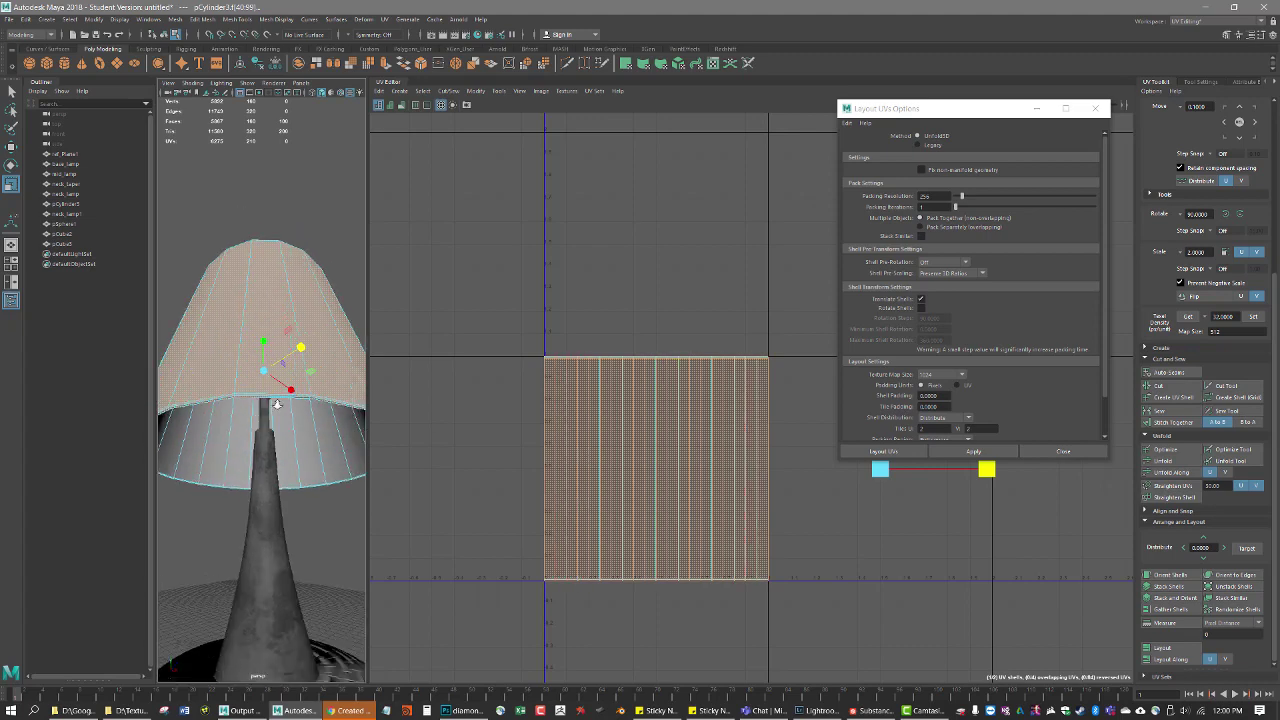
{"action": "right_click_drag", "start_coordinate": [260, 402], "coordinate": [311, 402], "text": "alt"}
{"action": "double_click", "coordinate": [266, 372]}
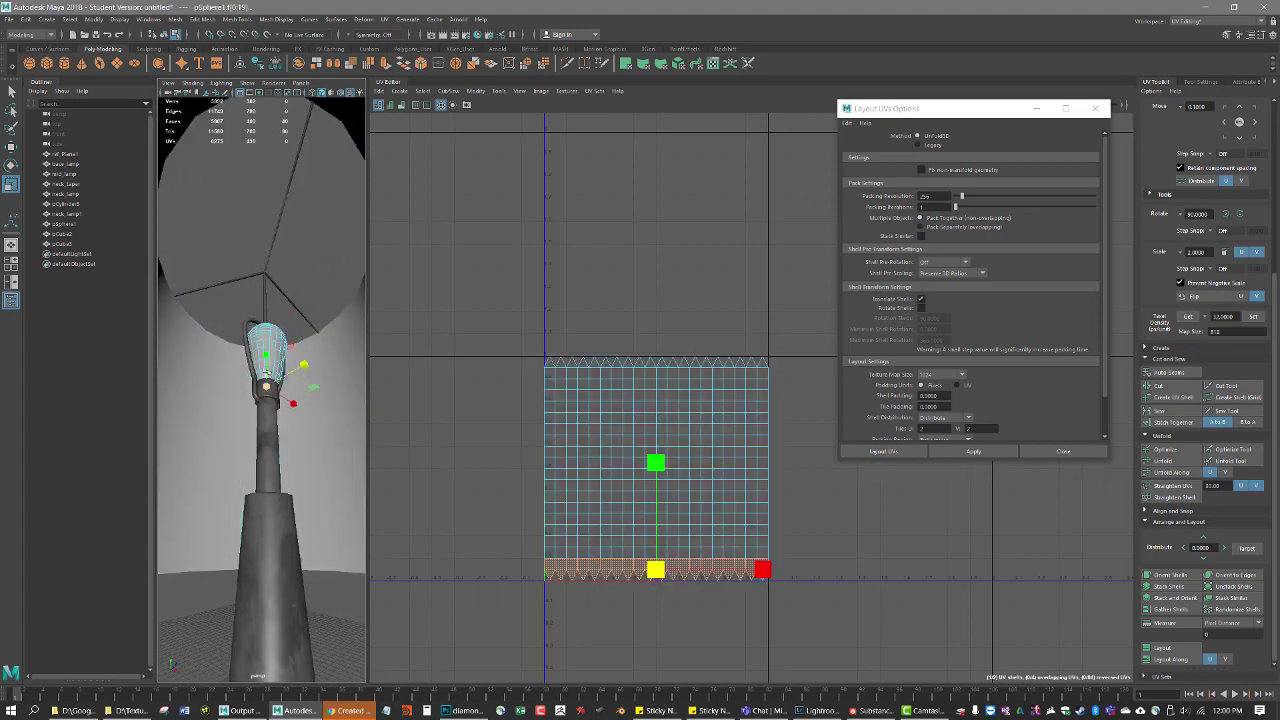
{"action": "right_click_drag", "start_coordinate": [276, 356], "coordinate": [319, 345]}
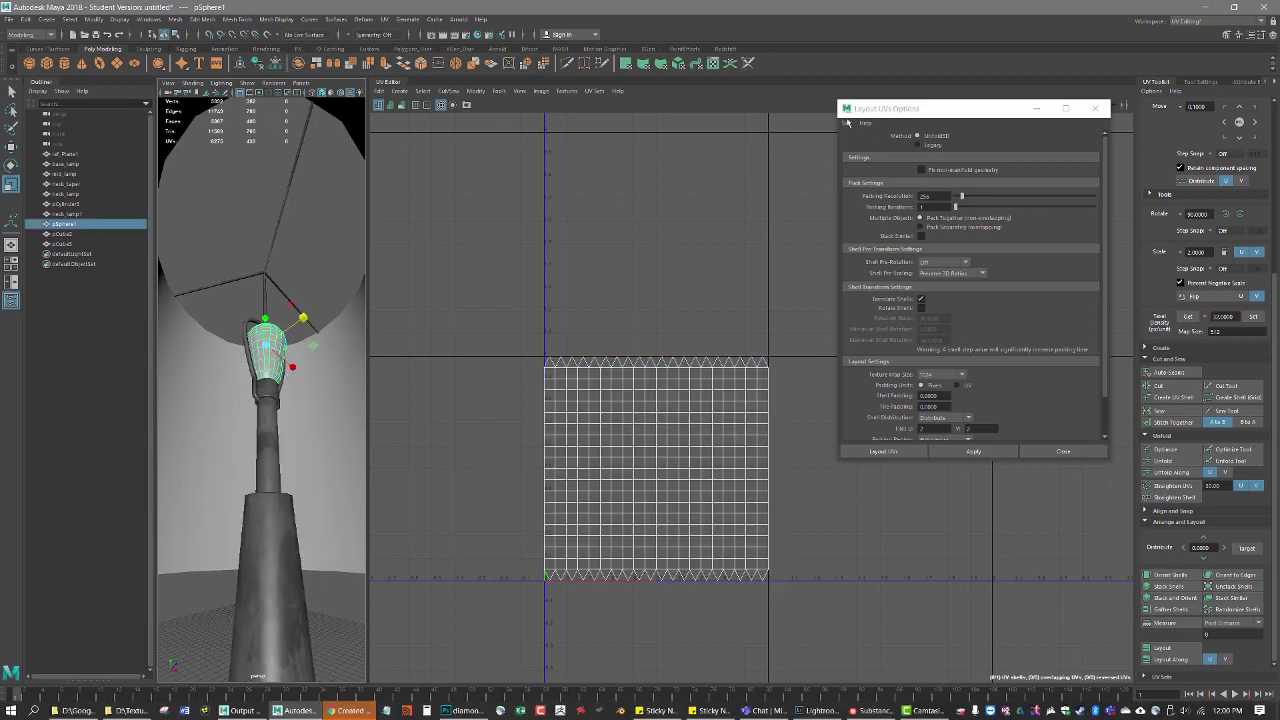
{"action": "left_click", "coordinate": [1095, 108]}
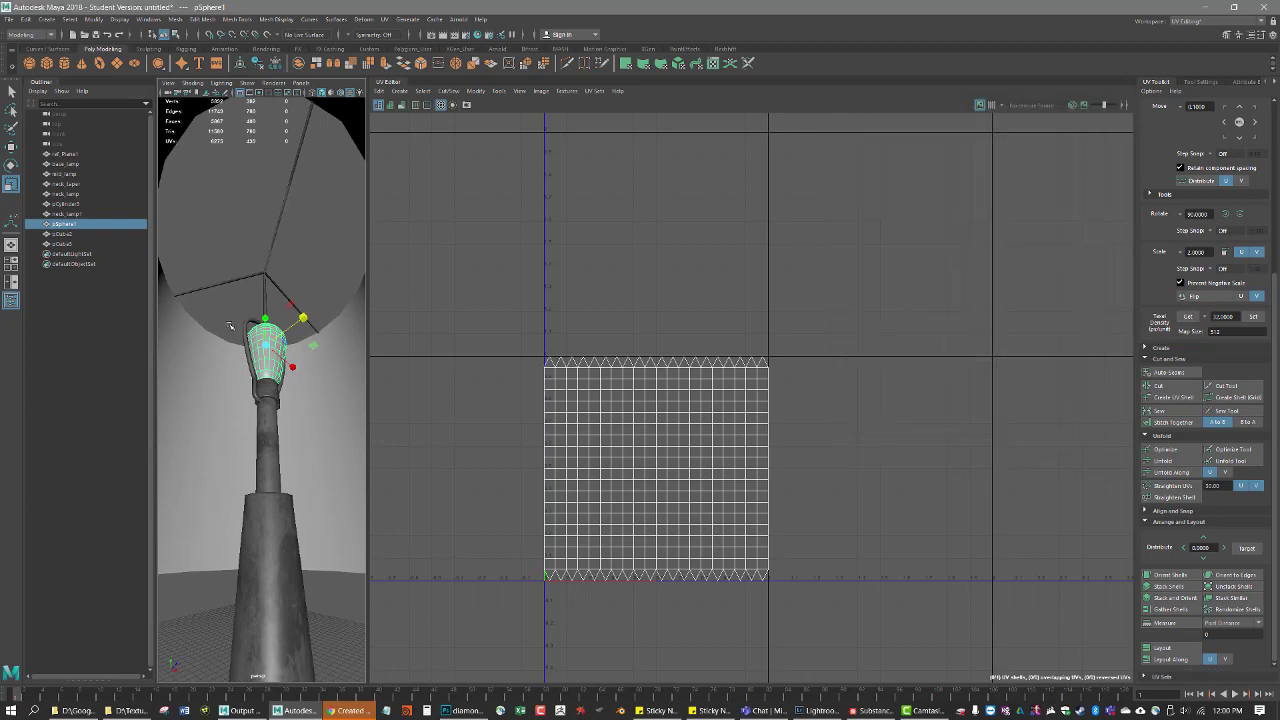
Step: Try moving the bulb up off the neck and selecting the small block inside it, and undo the move
{"action": "key", "text": "w"}
{"action": "left_click_drag", "start_coordinate": [267, 318], "coordinate": [264, 265]}
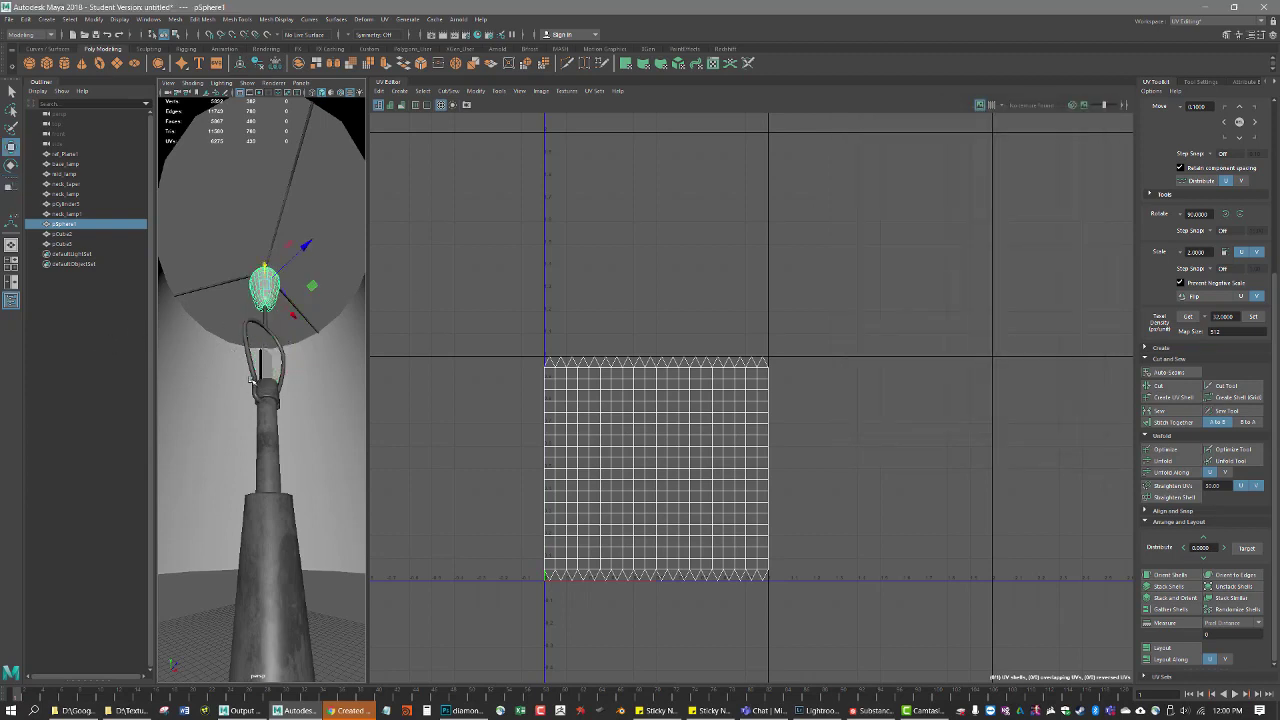
{"action": "left_click", "coordinate": [266, 360]}
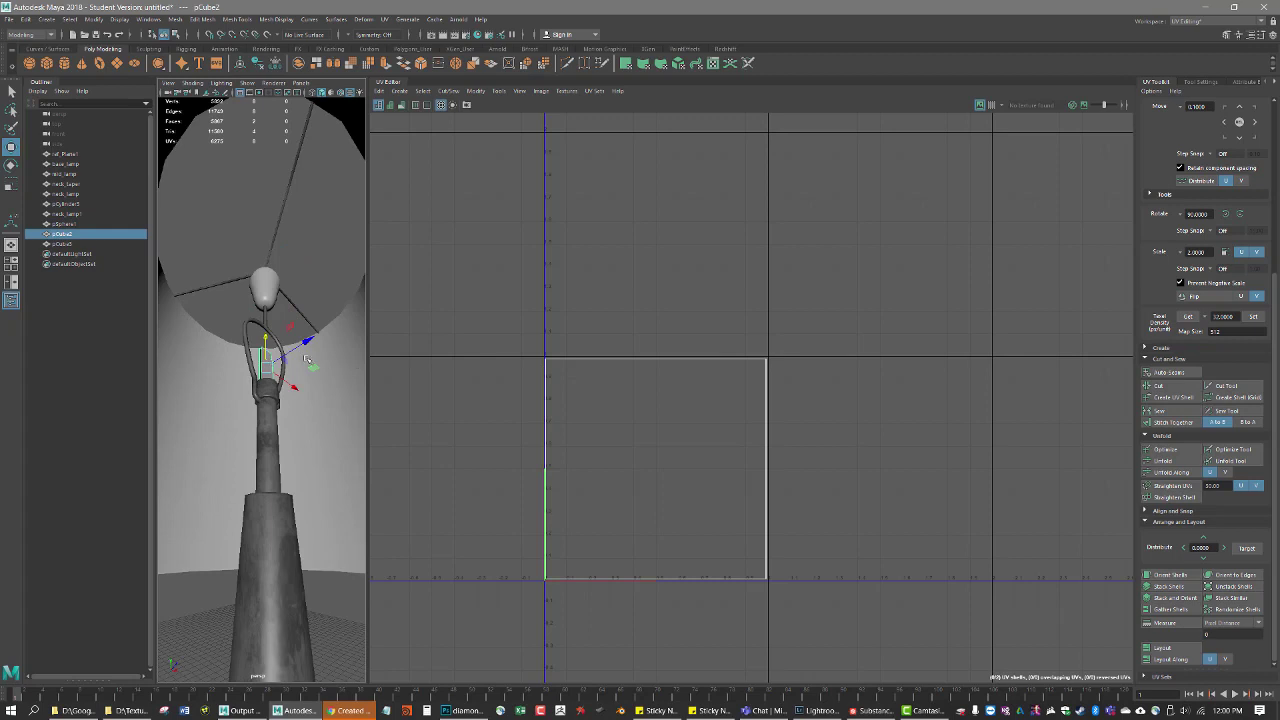
{"action": "key", "text": "ctrl+z"}
{"action": "key", "text": "ctrl+z"}
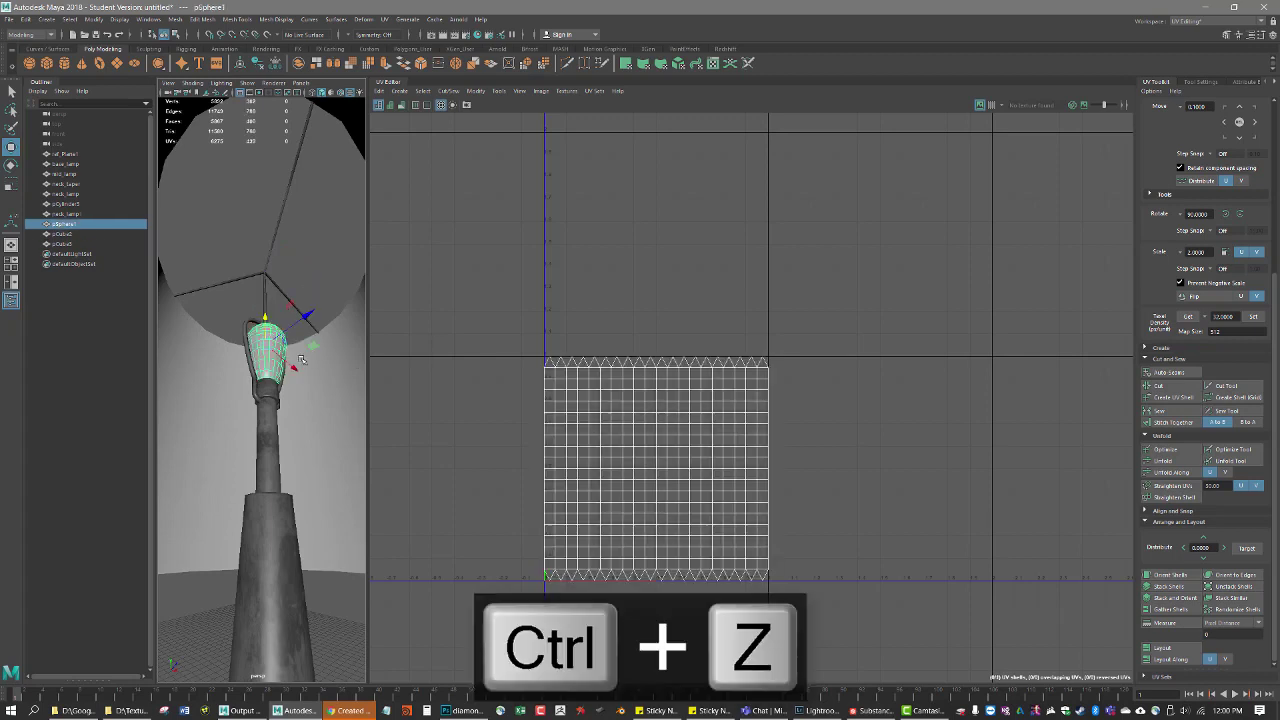
Step: Inspect the bulb and lampshade from below, above and the side, and select the lampshade
{"action": "scroll", "coordinate": [277, 378], "scroll_direction": "down", "scroll_amount": 10}
{"action": "left_click_drag", "start_coordinate": [277, 380], "coordinate": [266, 365], "text": "alt"}
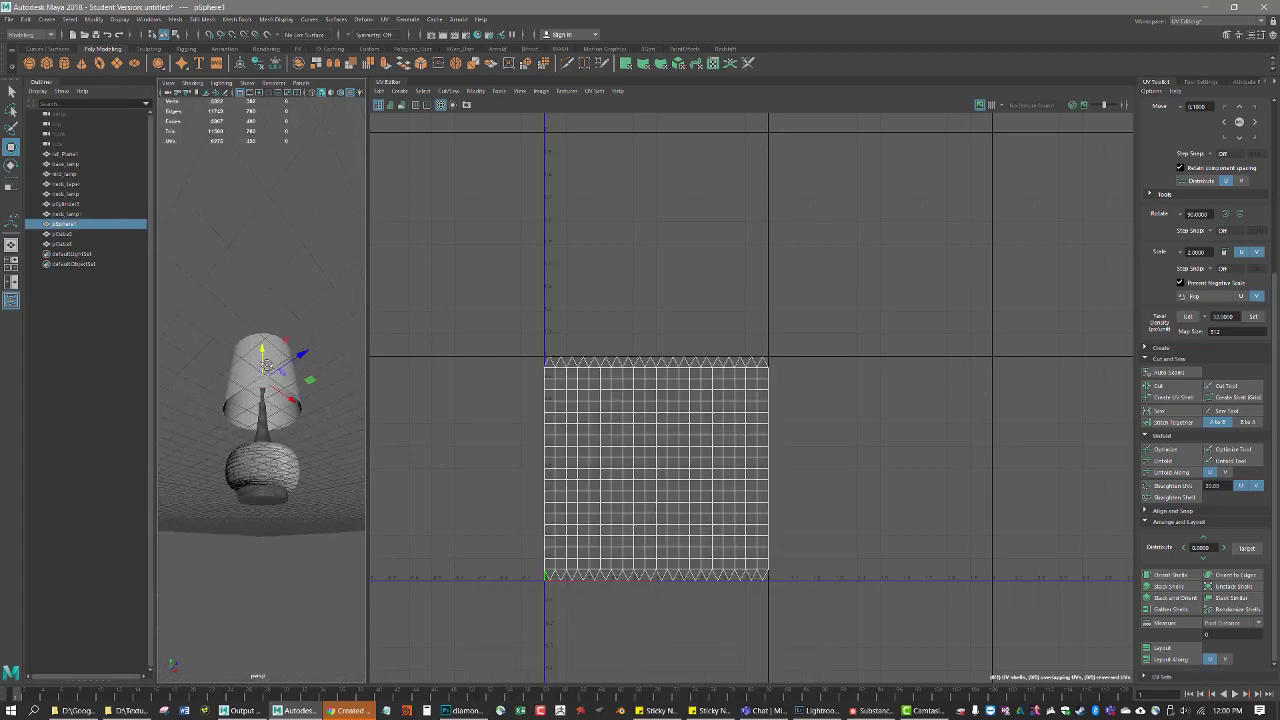
{"action": "scroll", "coordinate": [279, 355], "scroll_direction": "up", "scroll_amount": 9}
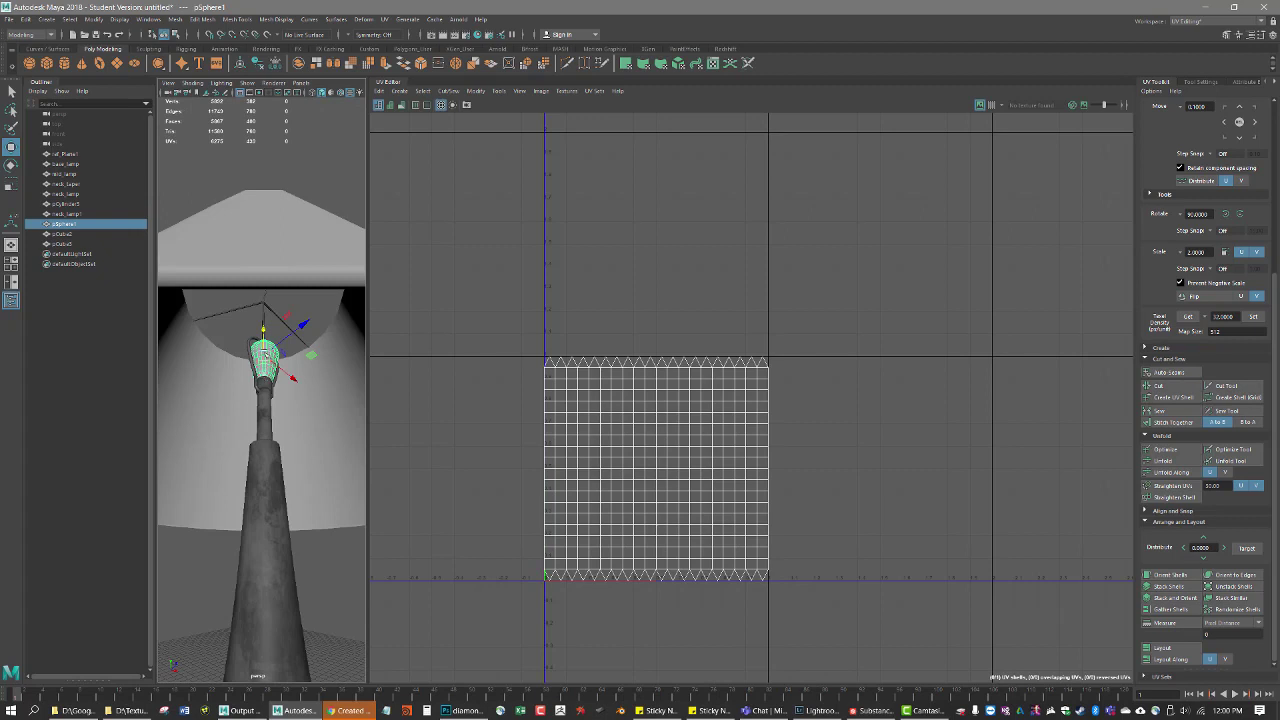
{"action": "mouse_move", "coordinate": [267, 358]}
{"action": "left_mouse_down", "text": "alt"}
{"action": "mouse_move", "coordinate": [266, 347]}
{"action": "mouse_move", "coordinate": [262, 358]}
{"action": "left_mouse_up", "text": "alt"}
{"action": "right_click_drag", "start_coordinate": [262, 358], "coordinate": [218, 359], "text": "alt"}
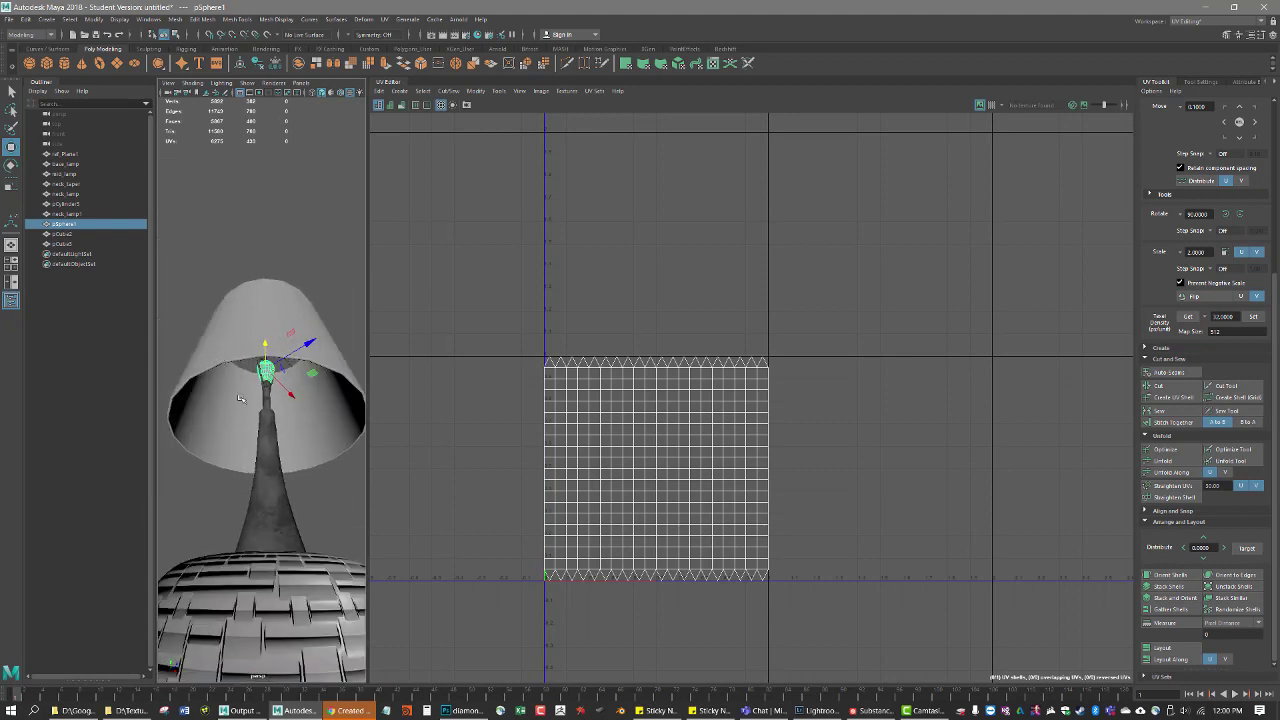
{"action": "left_click_drag", "start_coordinate": [239, 398], "coordinate": [278, 510], "text": "alt"}
{"action": "left_click_drag", "start_coordinate": [262, 451], "coordinate": [243, 444], "text": "alt"}
{"action": "left_click_drag", "start_coordinate": [278, 527], "coordinate": [284, 492], "text": "alt"}
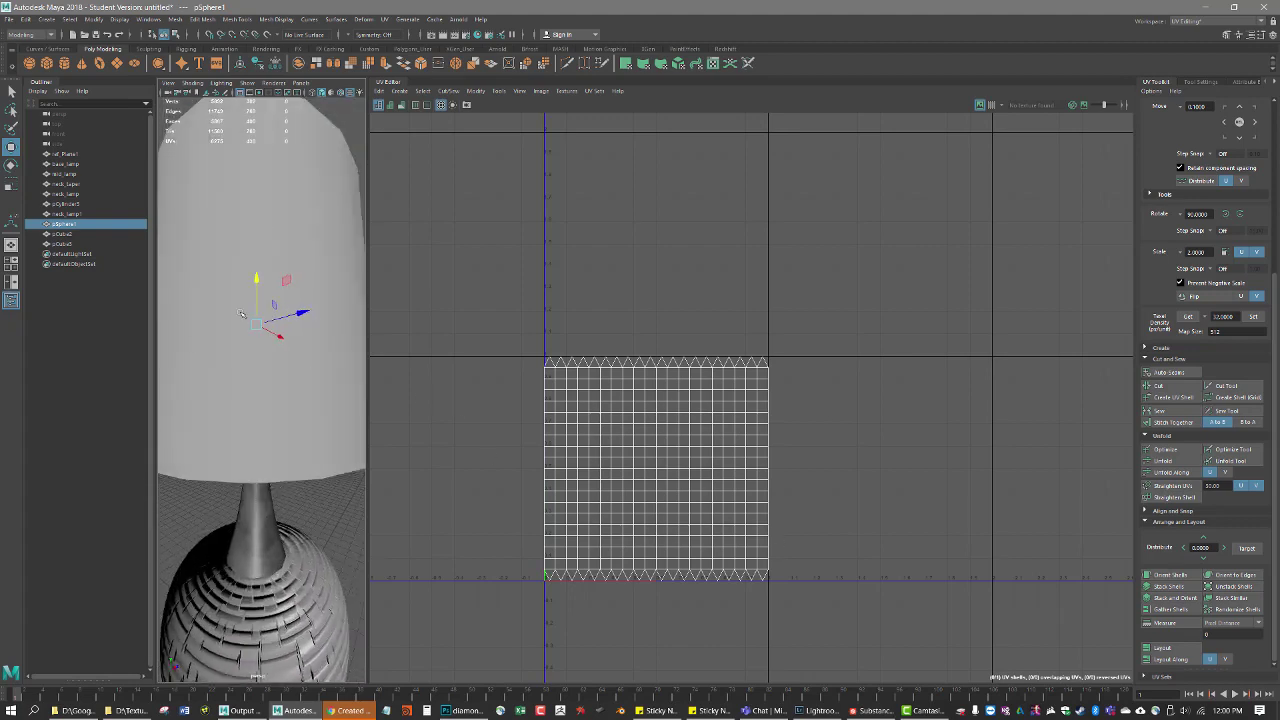
{"action": "scroll", "coordinate": [244, 393], "scroll_direction": "down", "scroll_amount": 5}
{"action": "left_click_drag", "start_coordinate": [244, 393], "coordinate": [268, 362], "text": "alt"}
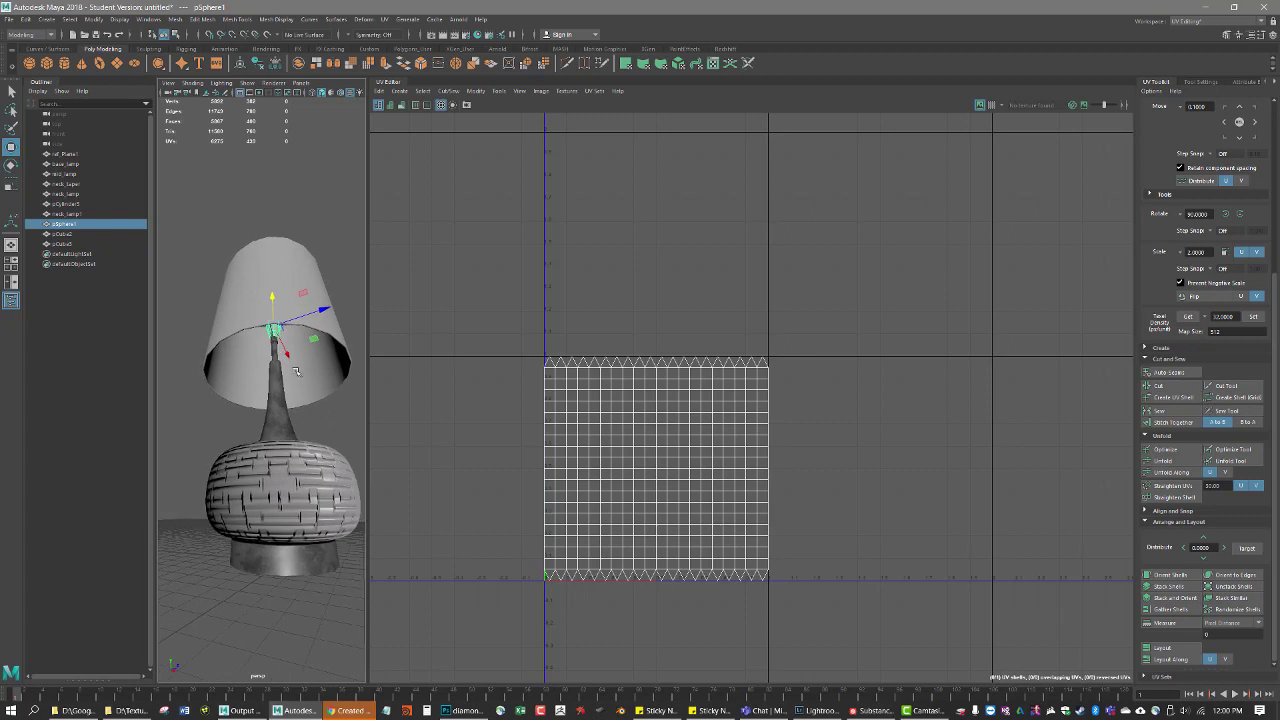
{"action": "left_click", "coordinate": [240, 315]}
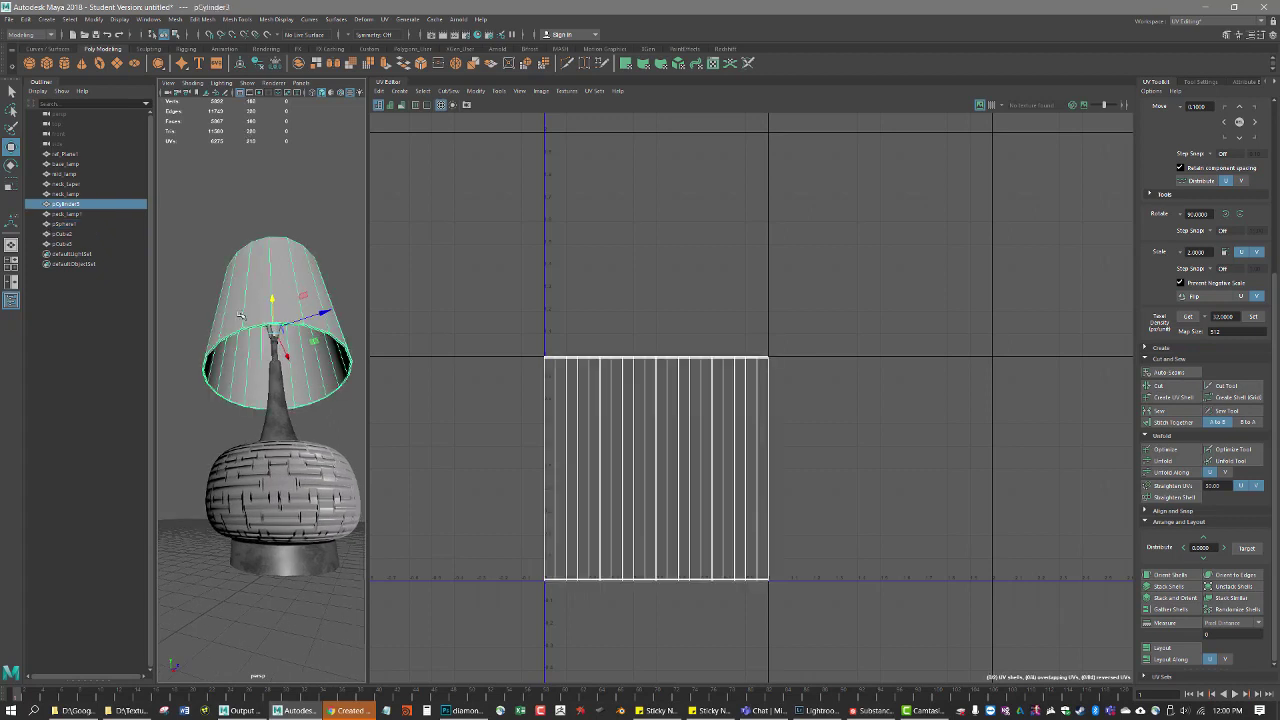
Step: Switch to Photoshop and open TexturesCom_FabricPlain0152_2_M.jpg from the CGT116 project's images folder
{"action": "left_click", "coordinate": [480, 709]}
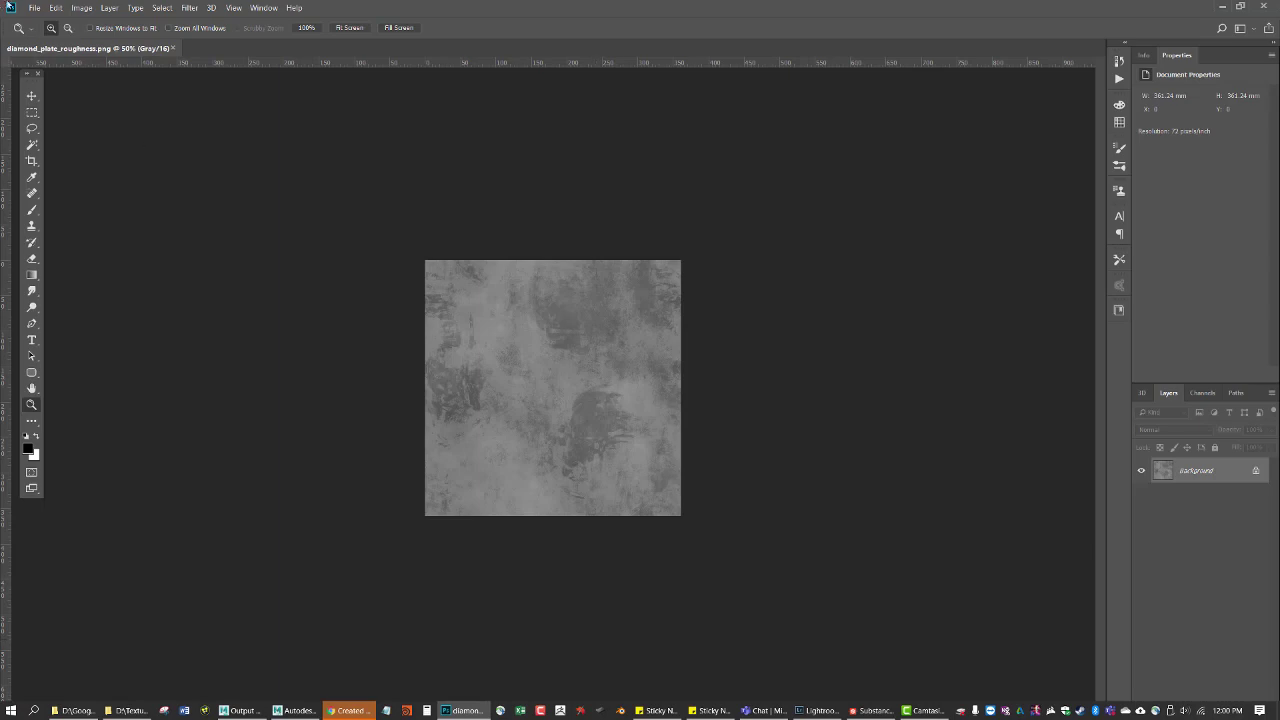
{"action": "key", "text": "ctrl+o"}
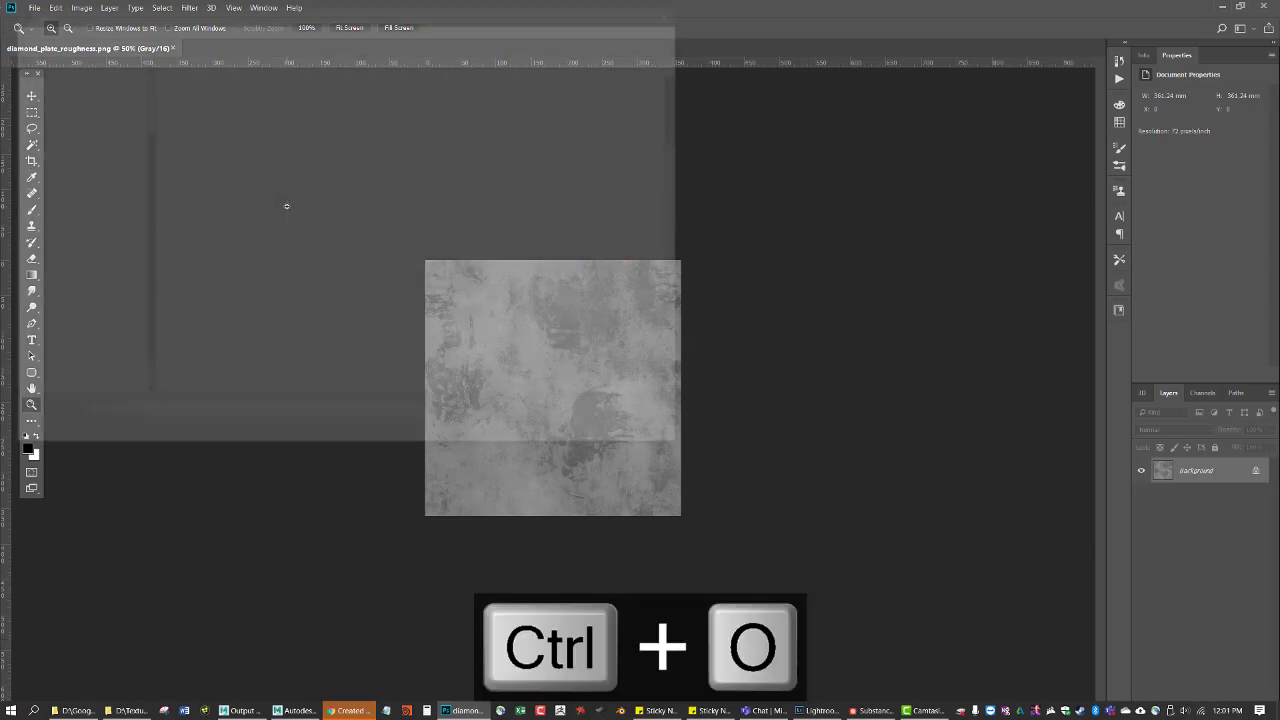
{"action": "scroll", "coordinate": [578, 296], "scroll_direction": "down", "scroll_amount": 12}
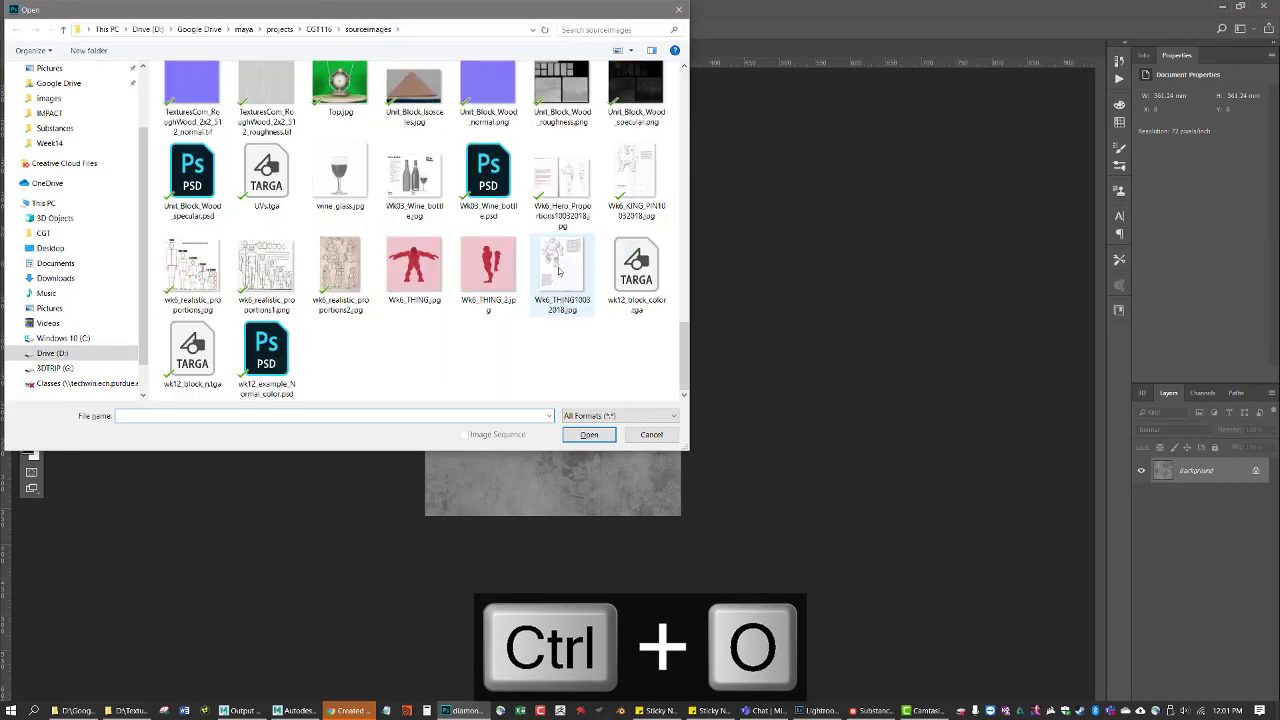
{"action": "scroll", "coordinate": [535, 245], "scroll_direction": "up", "scroll_amount": 2}
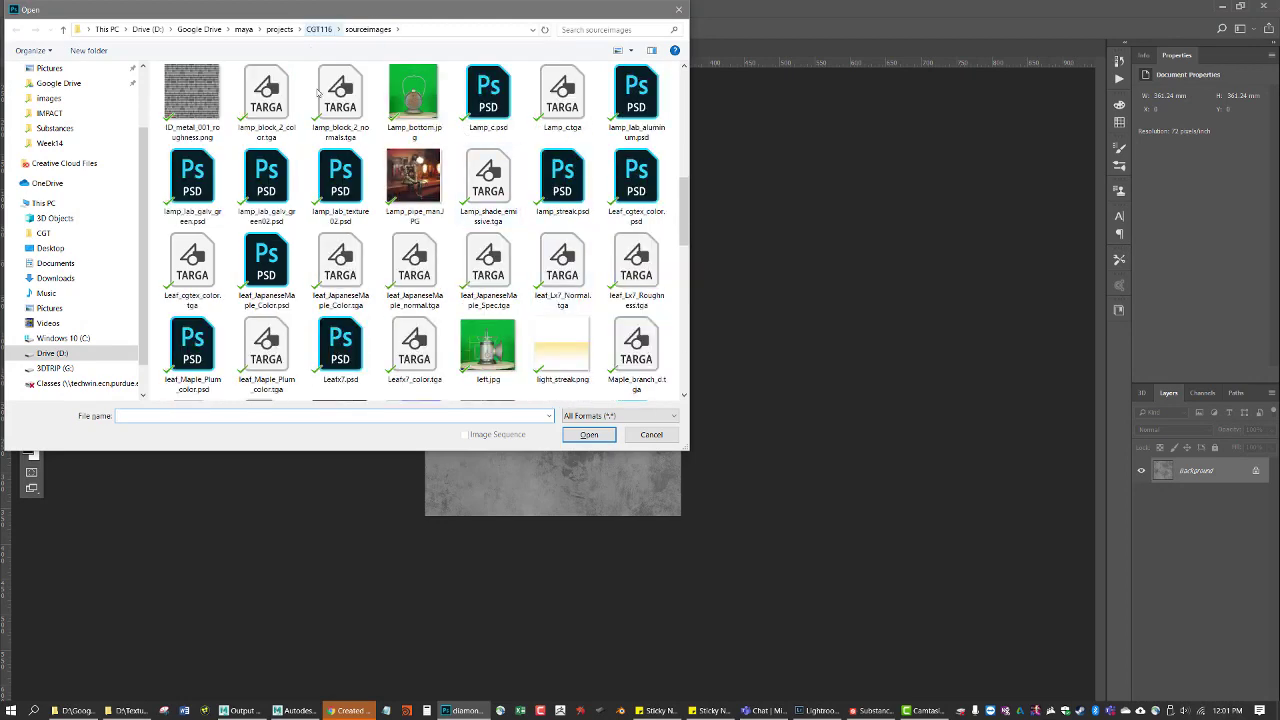
{"action": "left_click", "coordinate": [319, 29]}
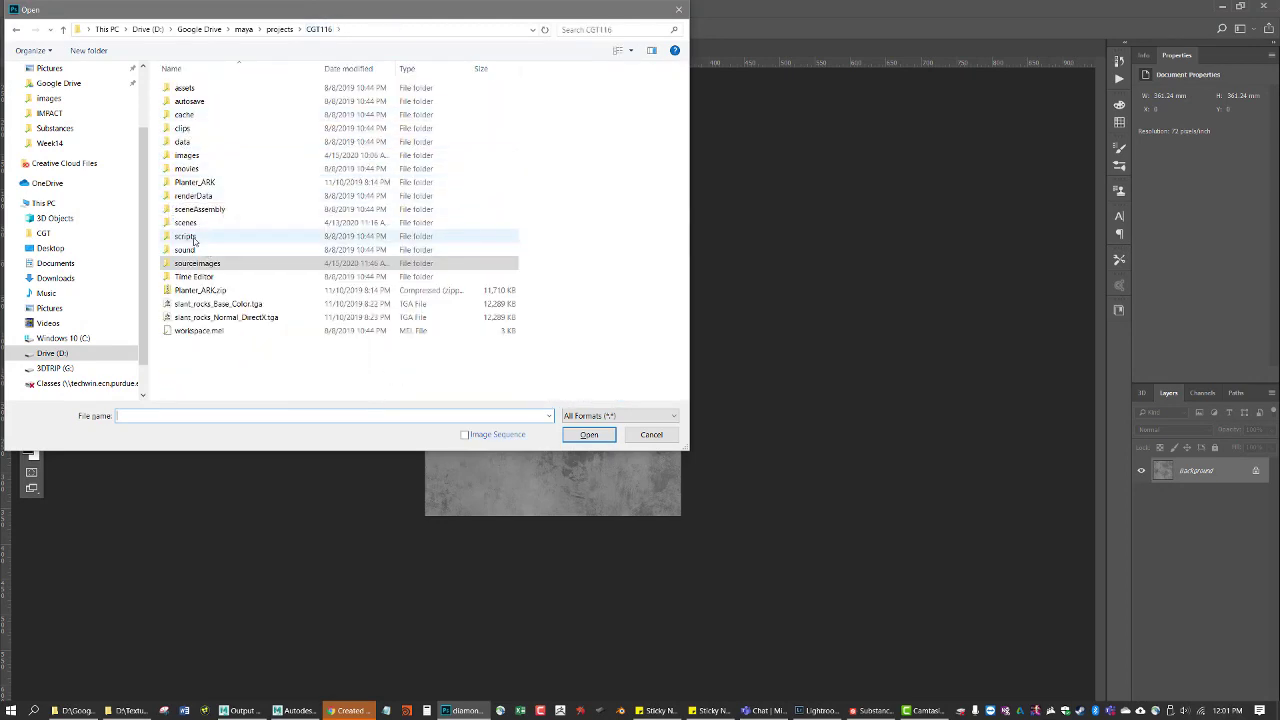
{"action": "left_click", "coordinate": [186, 156]}
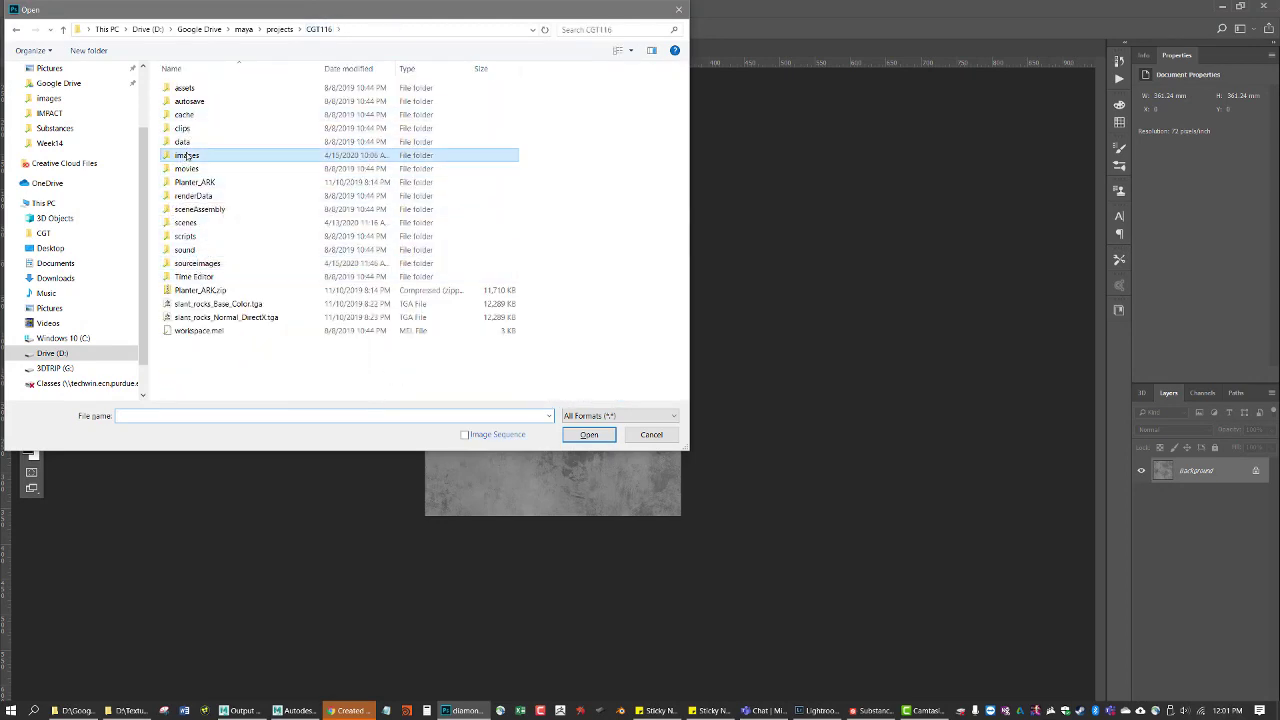
{"action": "double_click", "coordinate": [186, 156]}
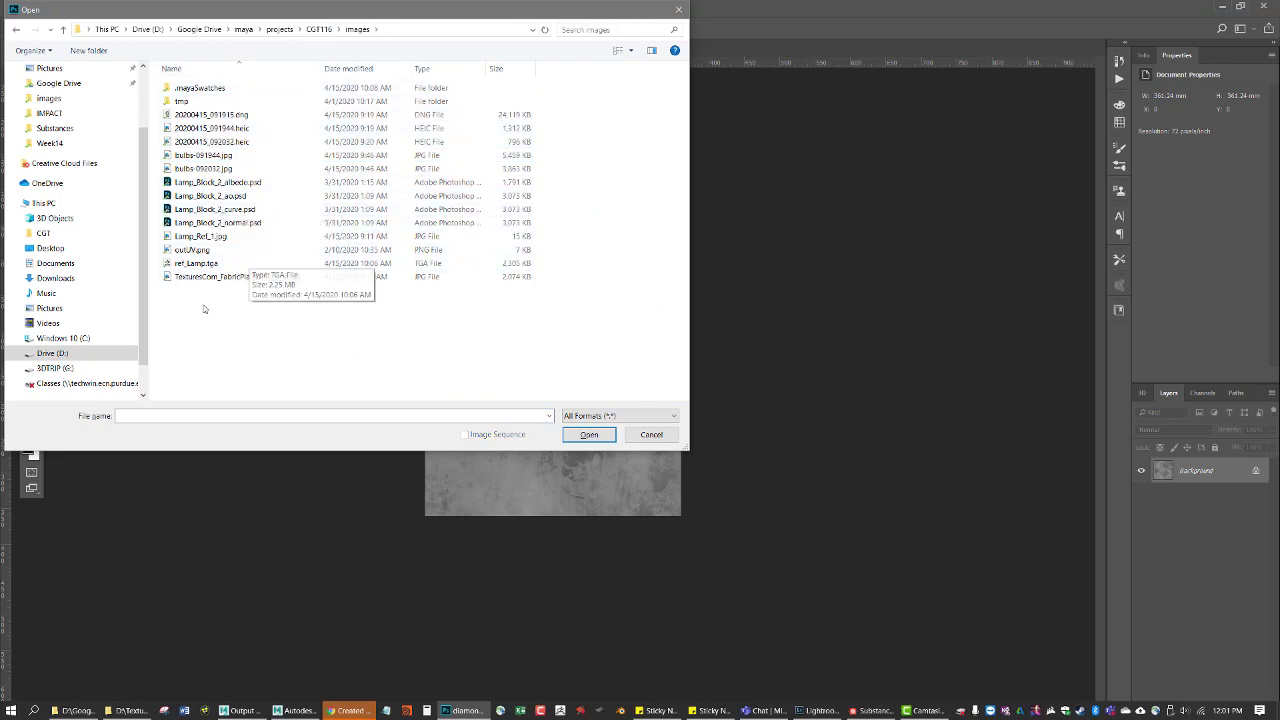
{"action": "left_click", "coordinate": [230, 276]}
{"action": "left_click", "coordinate": [589, 434]}
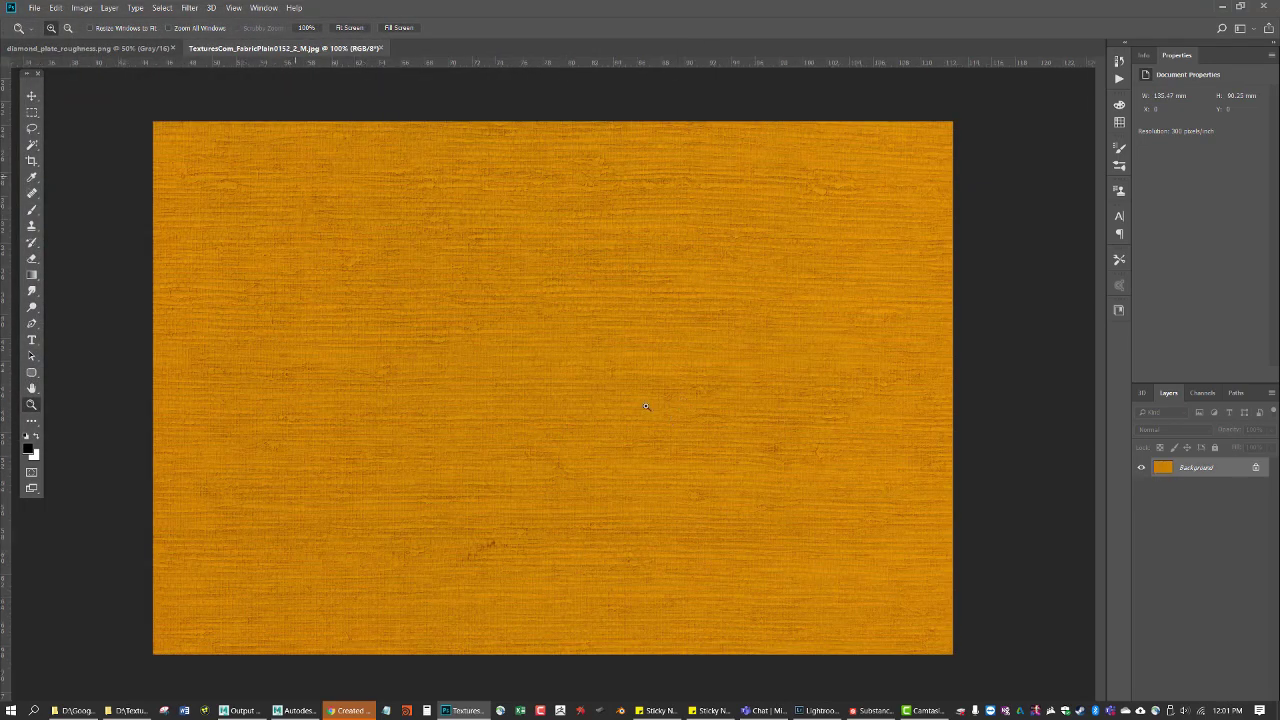
Step: Examine the orange fabric's weave up close, and switch to Chrome to view the lamp shades image results
{"action": "left_click", "coordinate": [685, 402]}
{"action": "left_click", "coordinate": [636, 406]}
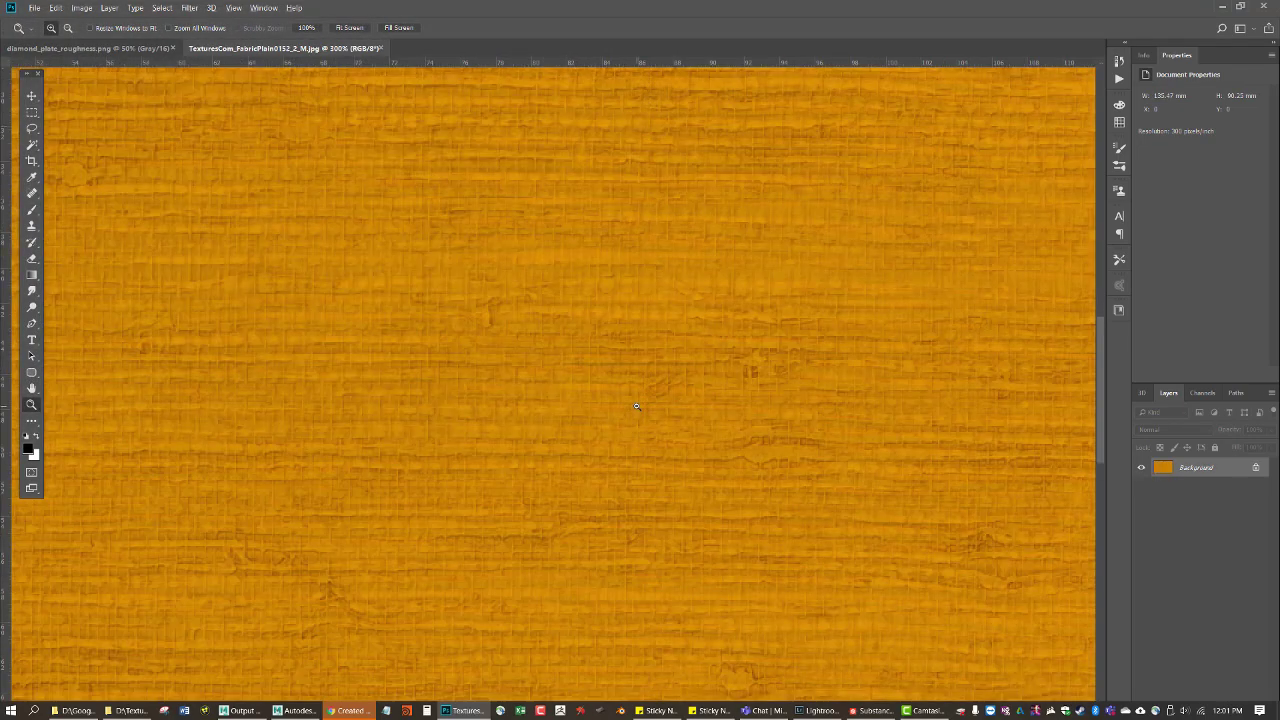
{"action": "left_click", "coordinate": [636, 406], "text": "alt"}
{"action": "left_click", "coordinate": [636, 406], "text": "alt"}
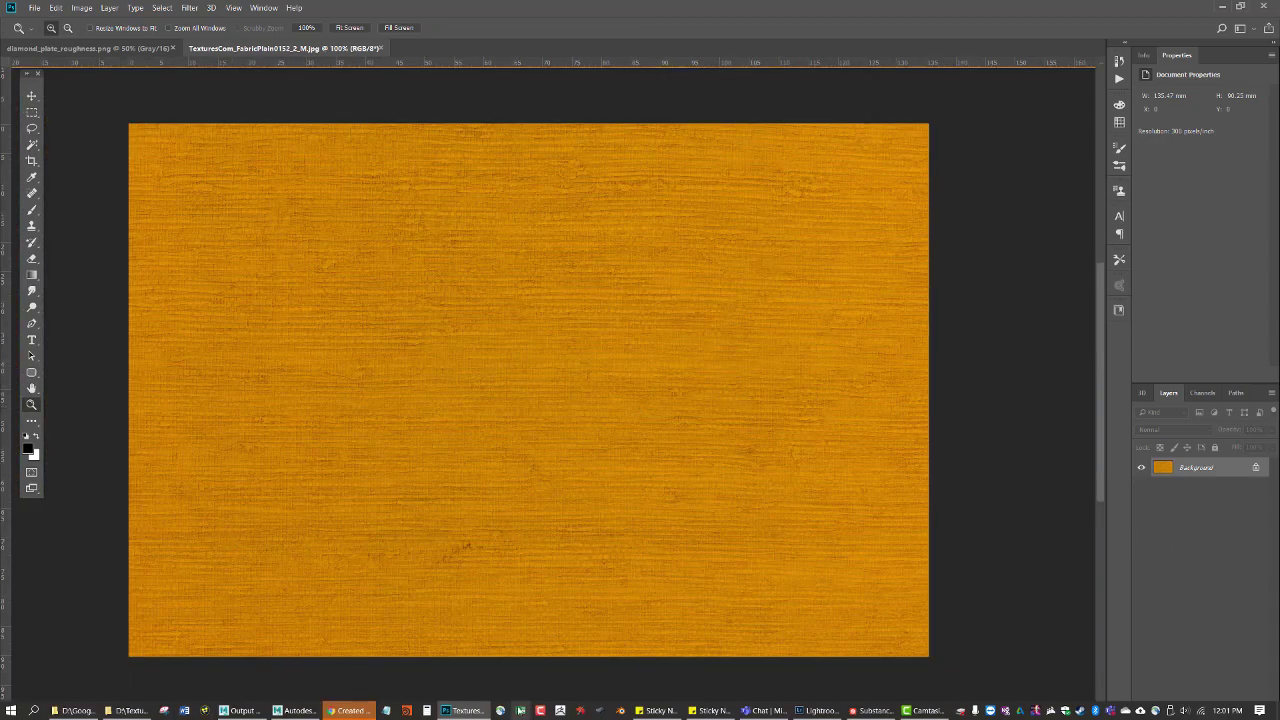
{"action": "left_click", "coordinate": [480, 710]}
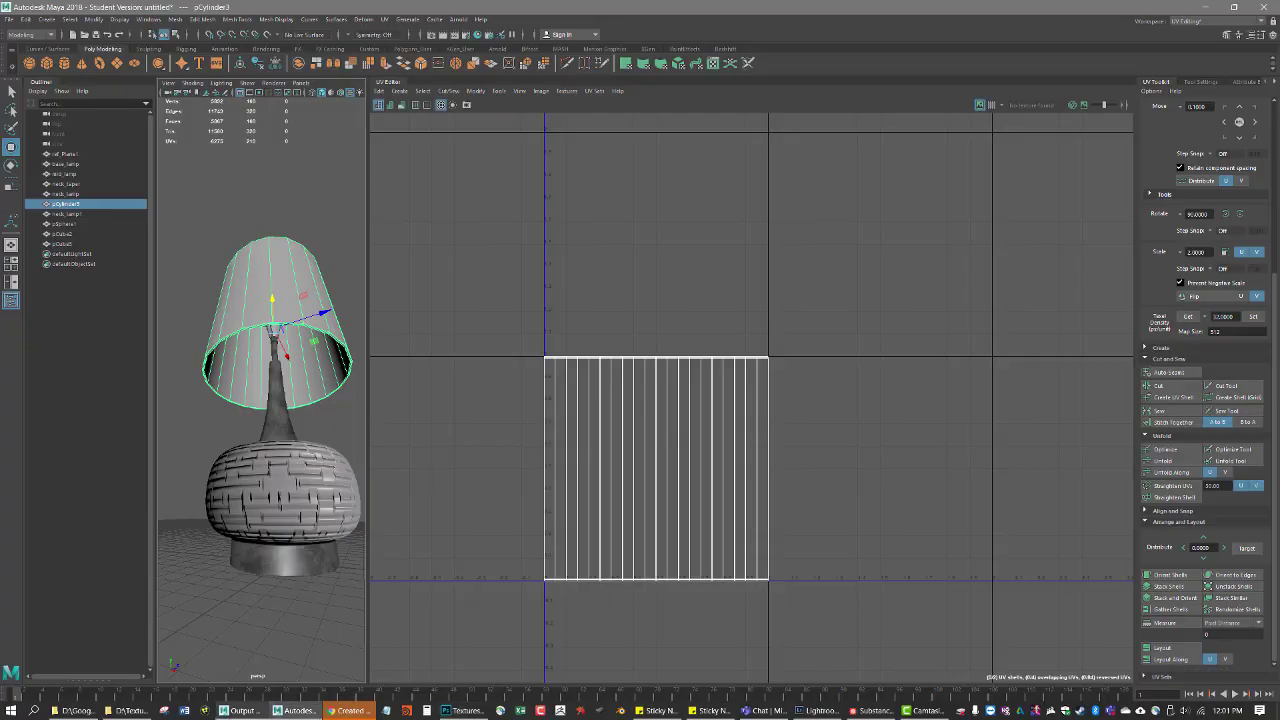
{"action": "left_click", "coordinate": [341, 711]}
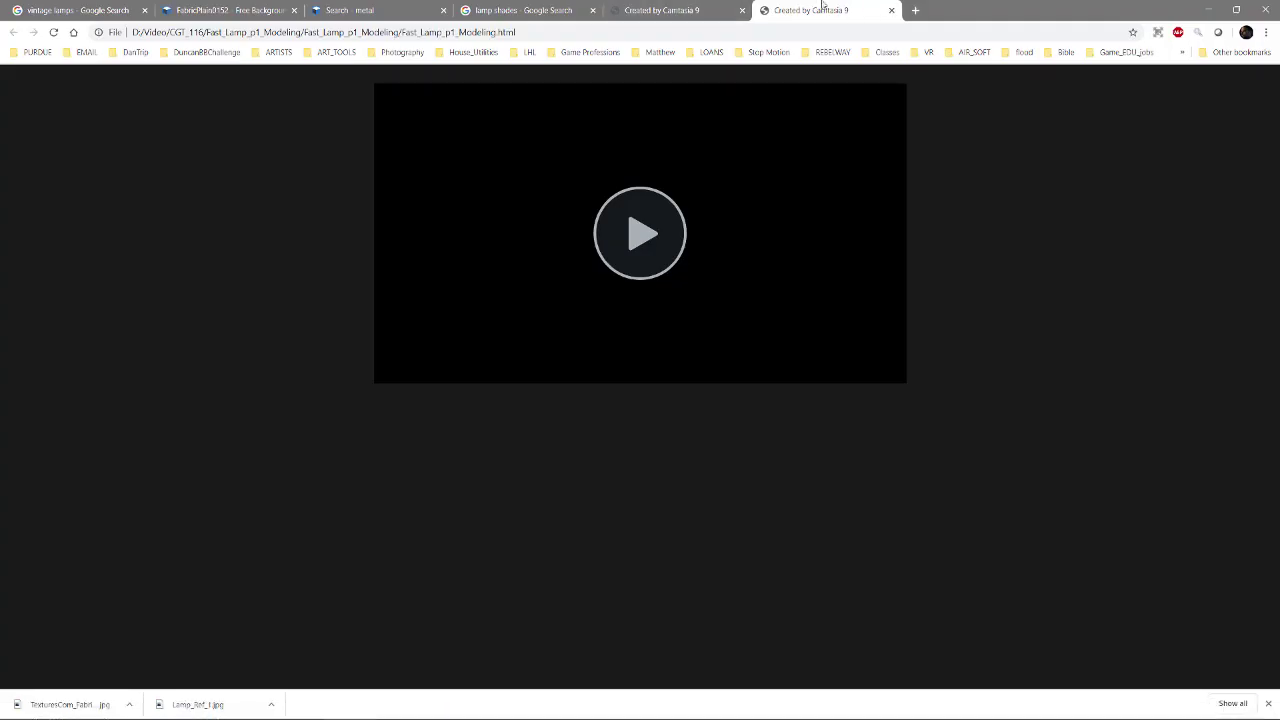
{"action": "left_click", "coordinate": [545, 13]}
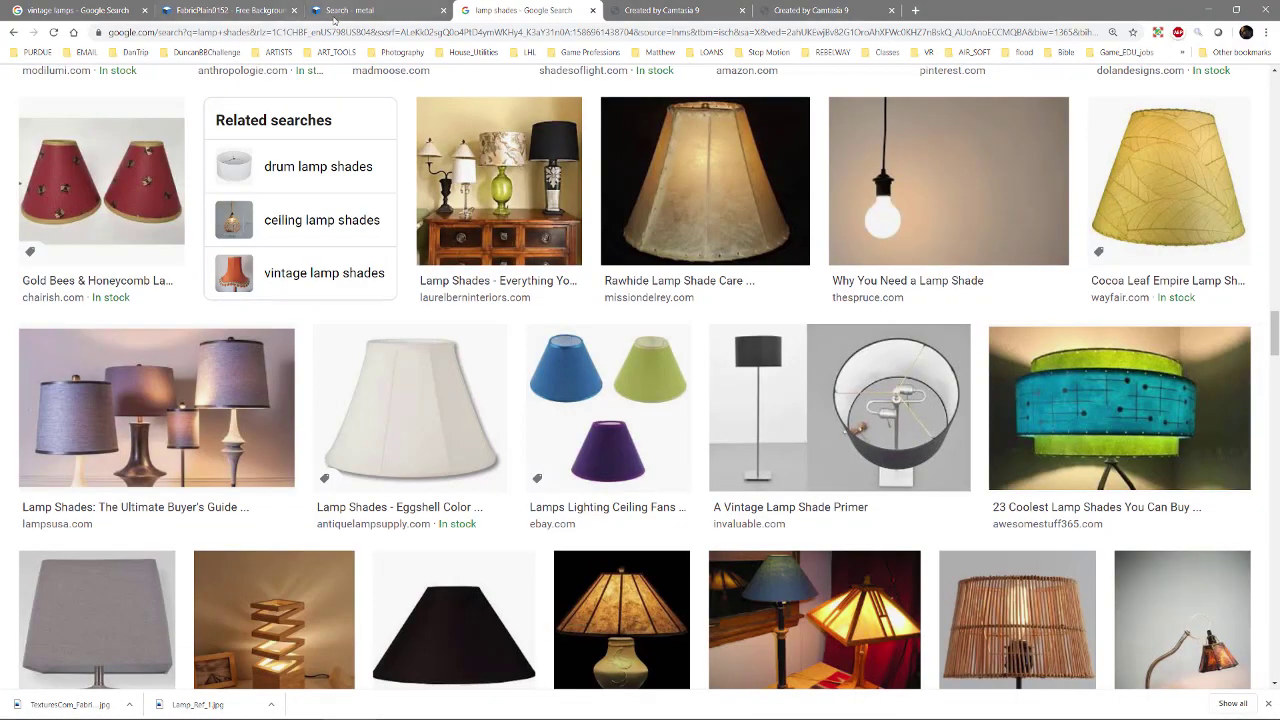
Step: Search Textures.com for "parchment" and look through the resulting textures
{"action": "left_click", "coordinate": [335, 11]}
{"action": "left_click", "coordinate": [220, 12]}
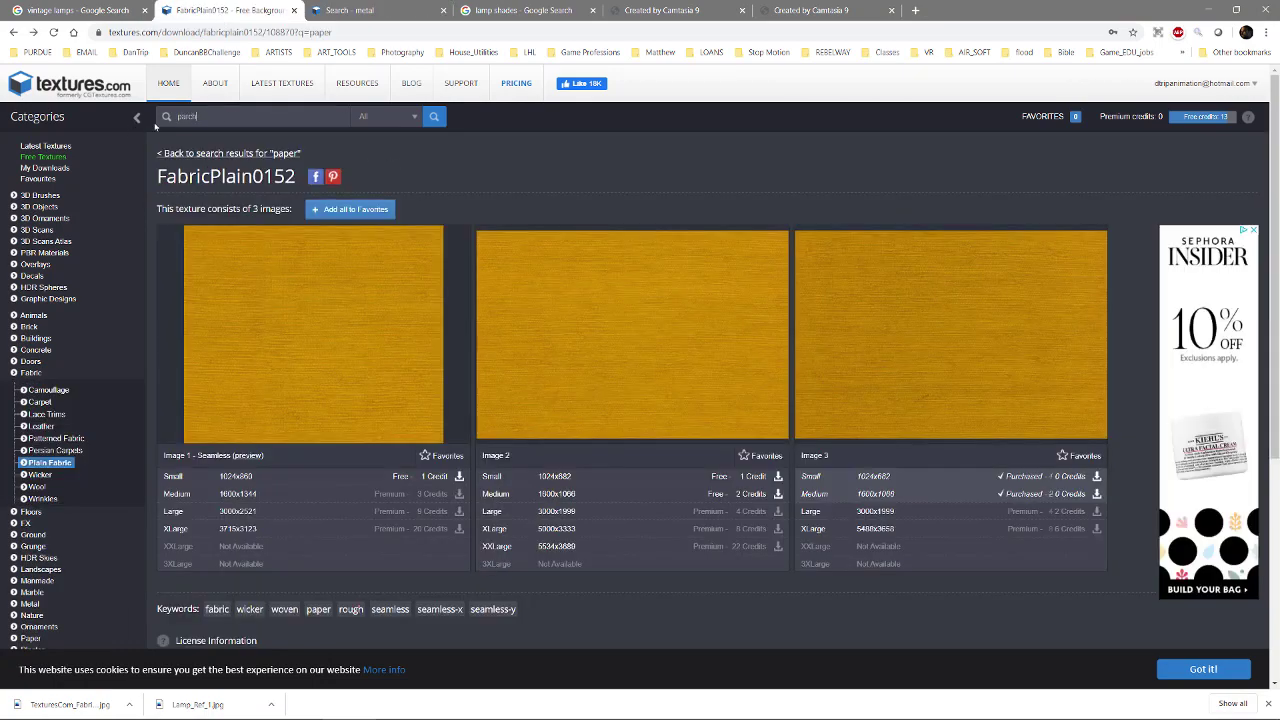
{"action": "type", "text": "parchment"}
{"action": "key", "text": "Return"}
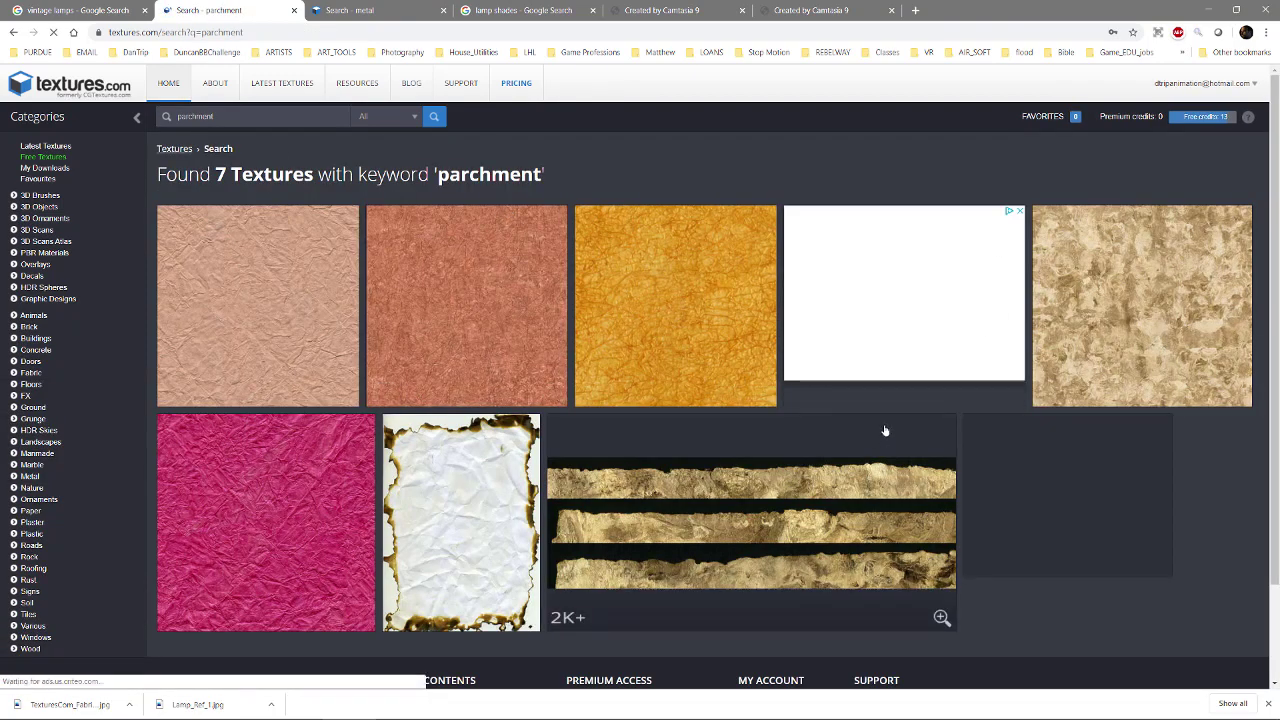
{"action": "scroll", "coordinate": [497, 374], "scroll_direction": "down", "scroll_amount": 1}
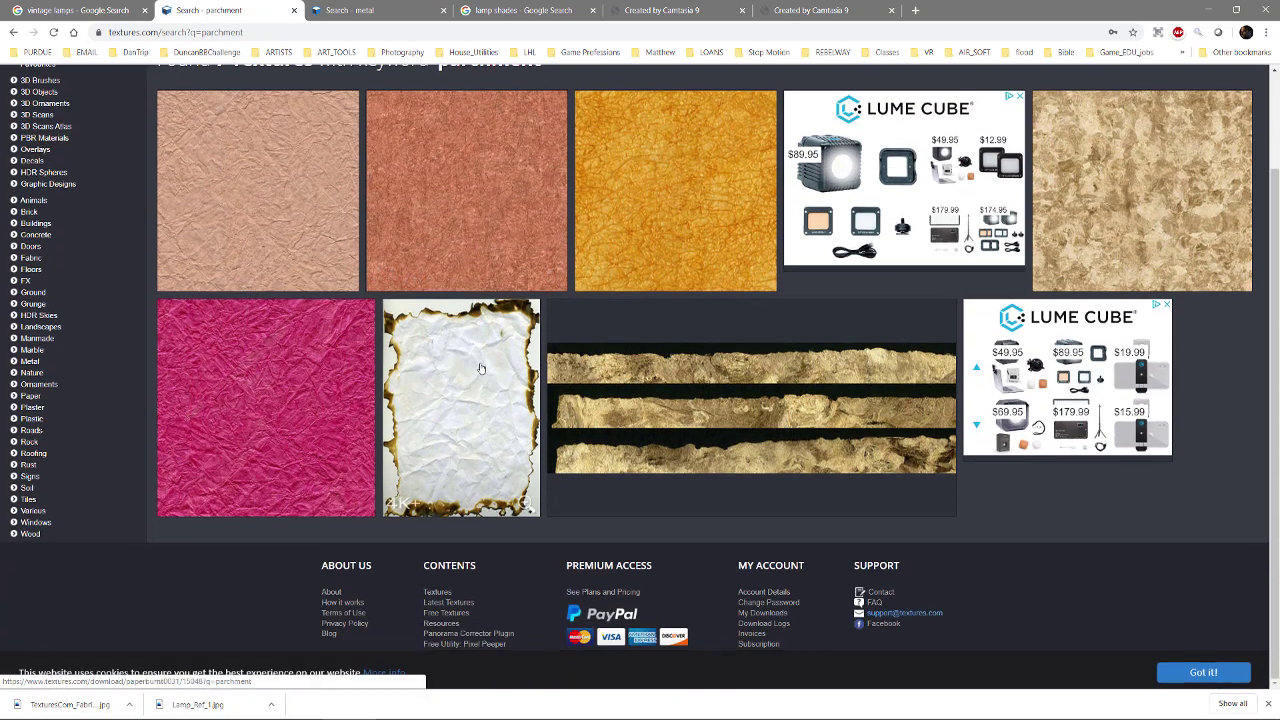
{"action": "scroll", "coordinate": [487, 370], "scroll_direction": "up", "scroll_amount": 1}
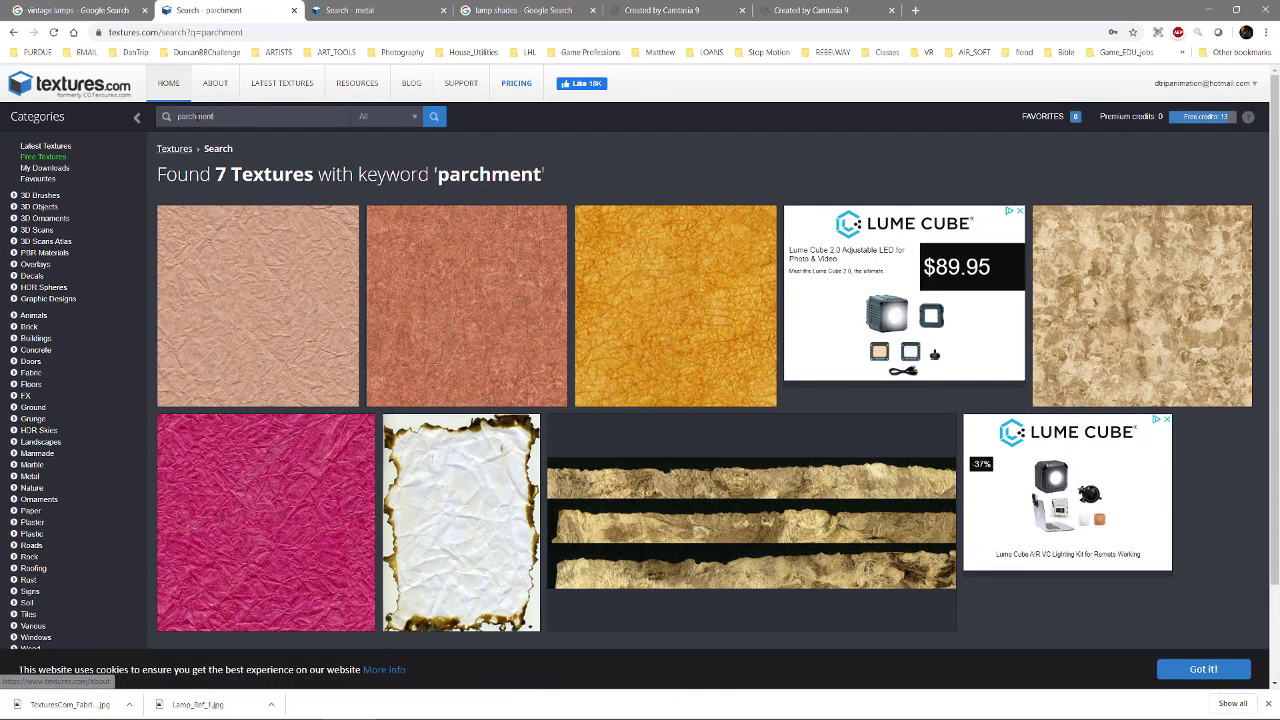
Step: Search Textures.com for "paper" instead
{"action": "left_click_drag", "start_coordinate": [226, 117], "coordinate": [166, 117]}
{"action": "type", "text": "paper"}
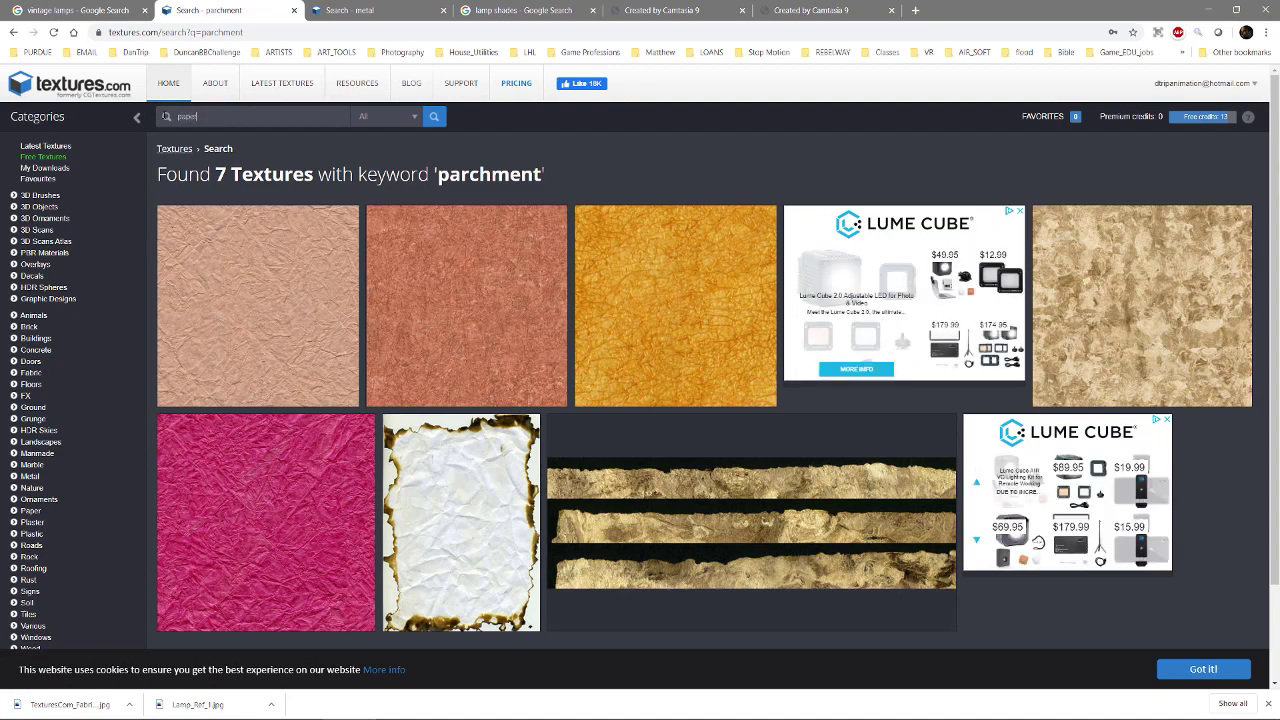
{"action": "key", "text": "Return"}
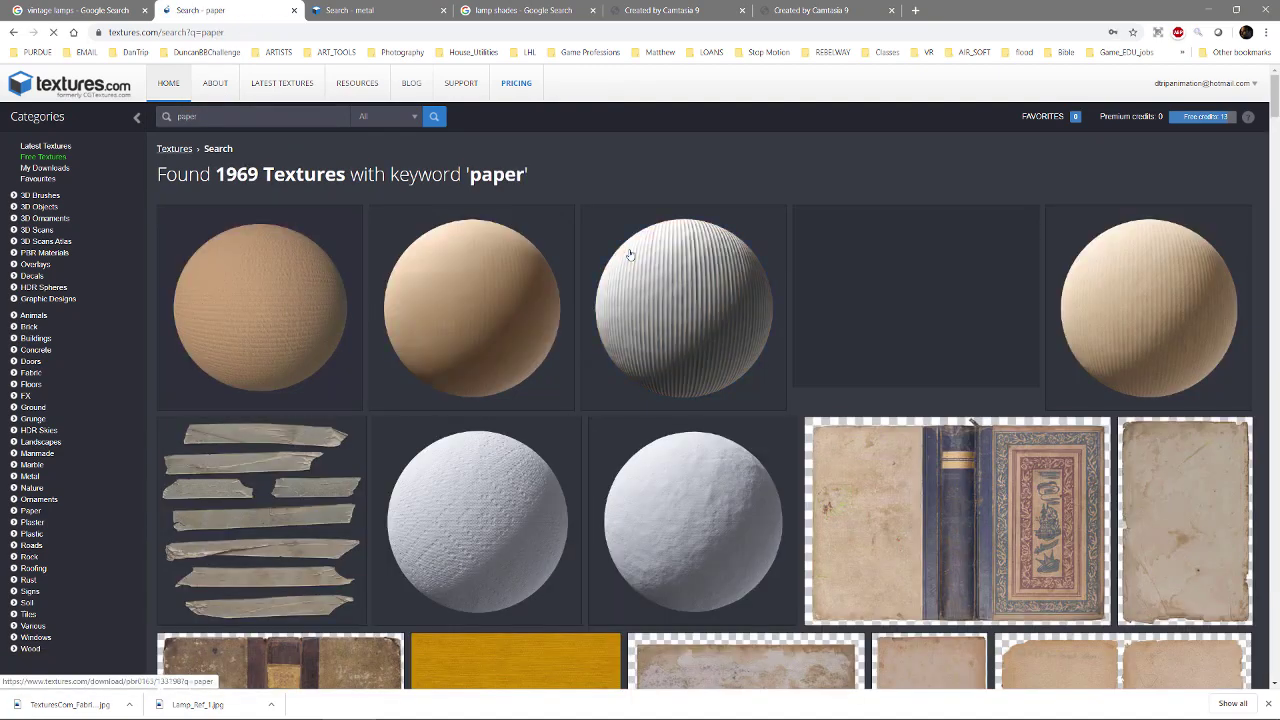
Step: Browse the paper search results for a plain, aged sheet suitable for the lampshade
{"action": "scroll", "coordinate": [882, 390], "scroll_direction": "down", "scroll_amount": 3}
{"action": "scroll", "coordinate": [880, 395], "scroll_direction": "down", "scroll_amount": 5}
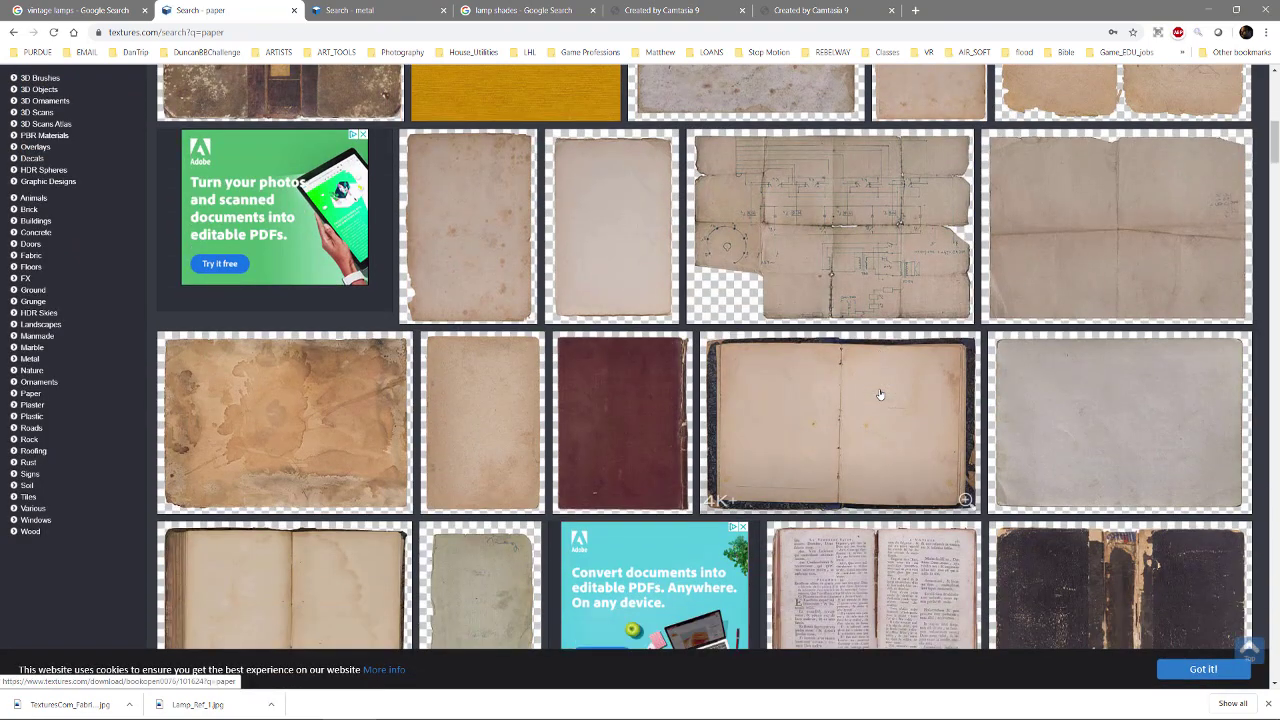
{"action": "scroll", "coordinate": [880, 395], "scroll_direction": "down", "scroll_amount": 3}
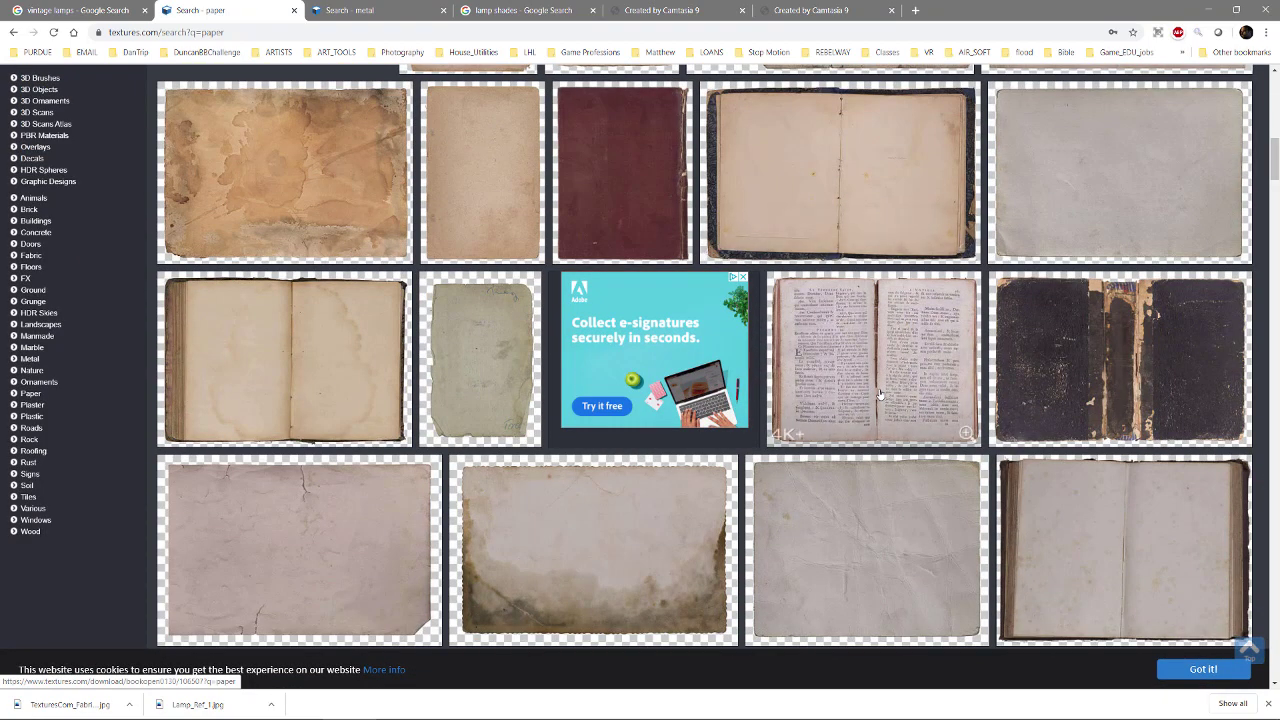
{"action": "scroll", "coordinate": [880, 395], "scroll_direction": "down", "scroll_amount": 2}
{"action": "scroll", "coordinate": [879, 394], "scroll_direction": "down", "scroll_amount": 3}
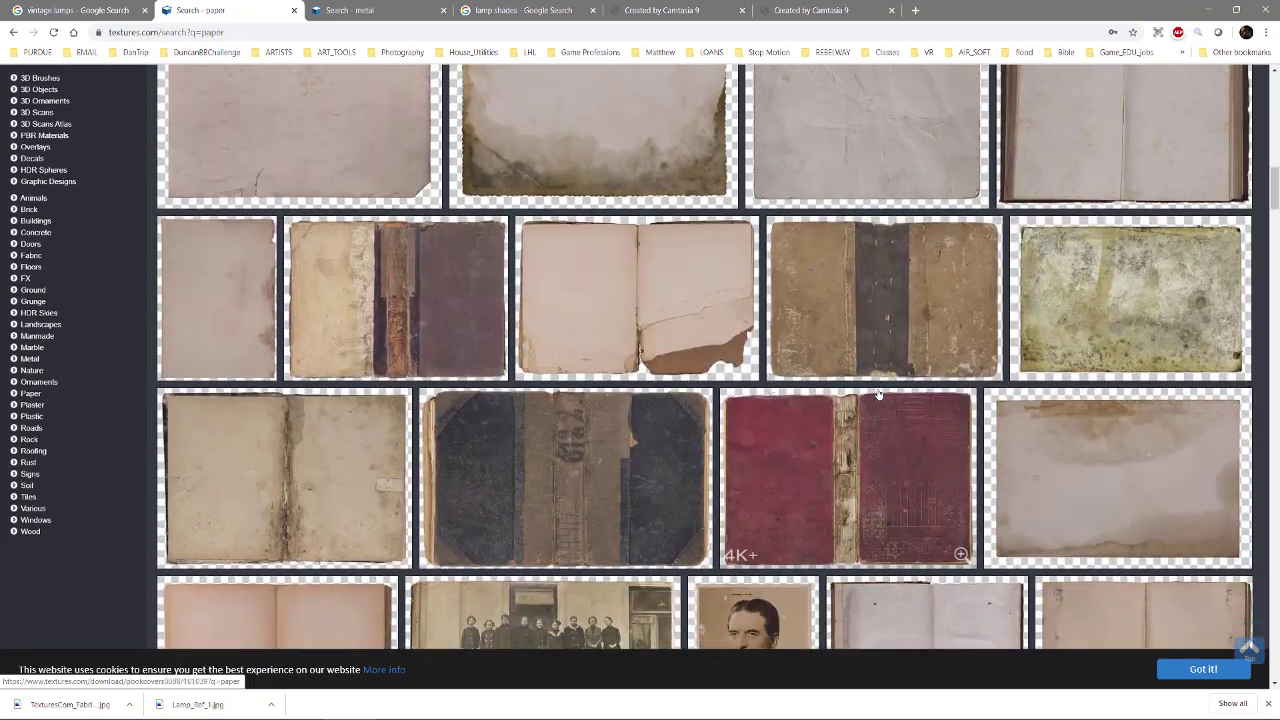
{"action": "scroll", "coordinate": [878, 394], "scroll_direction": "down", "scroll_amount": 2}
{"action": "scroll", "coordinate": [875, 391], "scroll_direction": "down", "scroll_amount": 3}
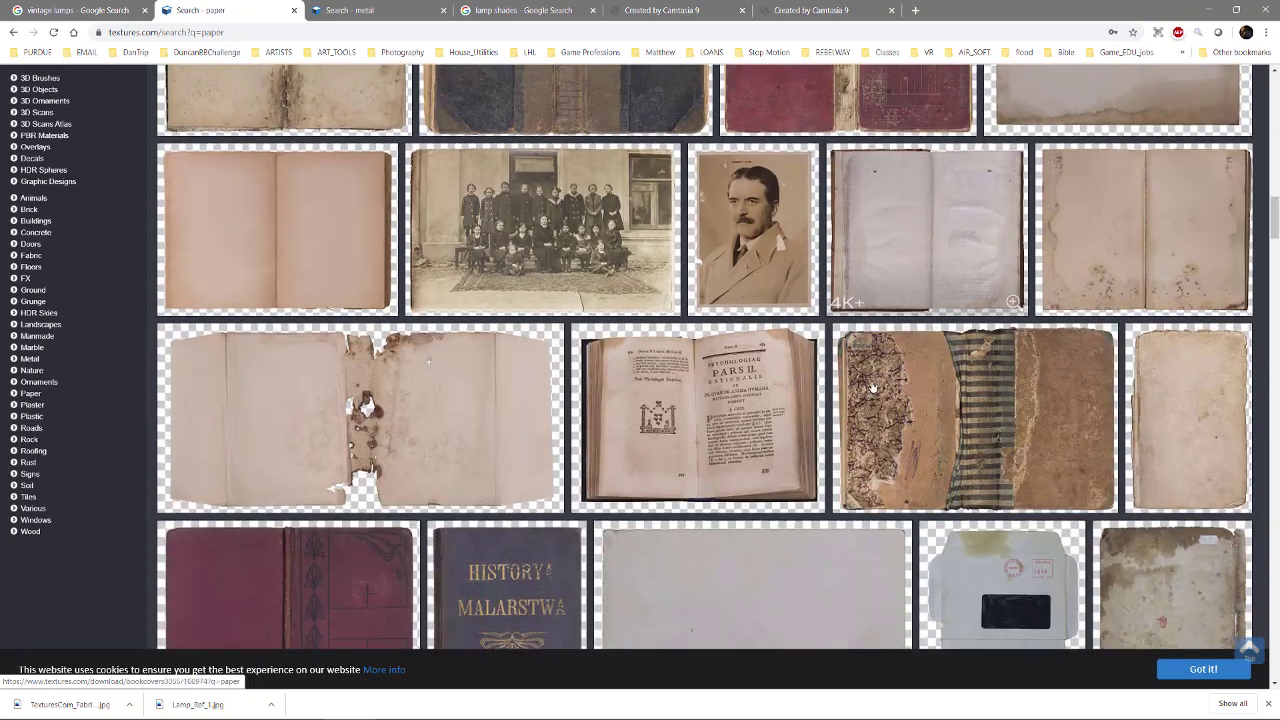
{"action": "scroll", "coordinate": [872, 388], "scroll_direction": "down", "scroll_amount": 5}
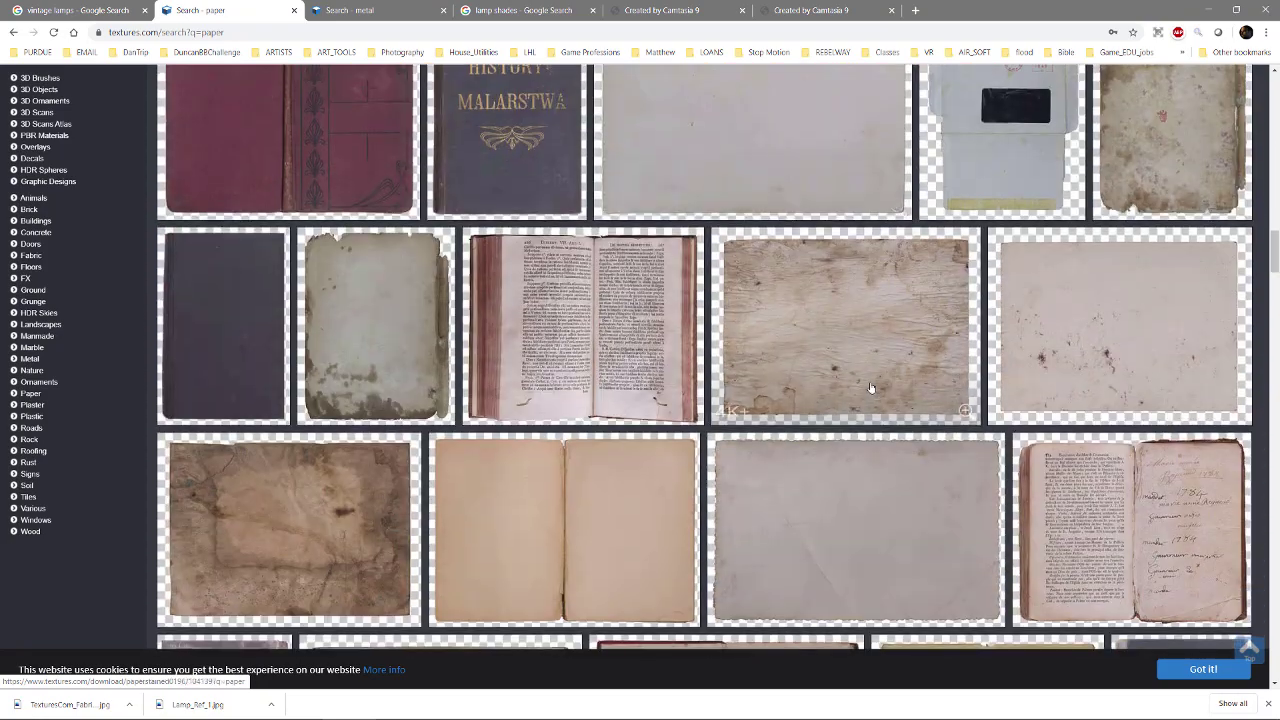
{"action": "scroll", "coordinate": [870, 388], "scroll_direction": "down", "scroll_amount": 3}
{"action": "scroll", "coordinate": [870, 388], "scroll_direction": "down", "scroll_amount": 3}
{"action": "scroll", "coordinate": [870, 388], "scroll_direction": "down", "scroll_amount": 2}
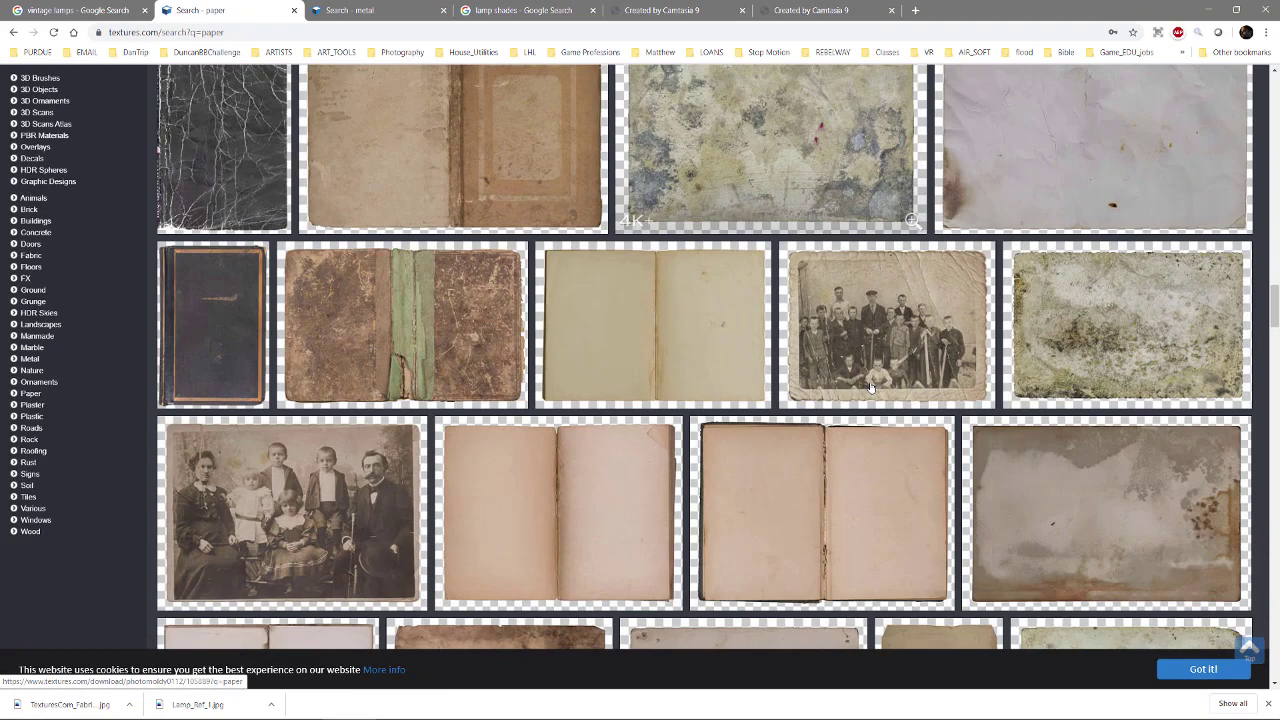
{"action": "scroll", "coordinate": [870, 388], "scroll_direction": "down", "scroll_amount": 6}
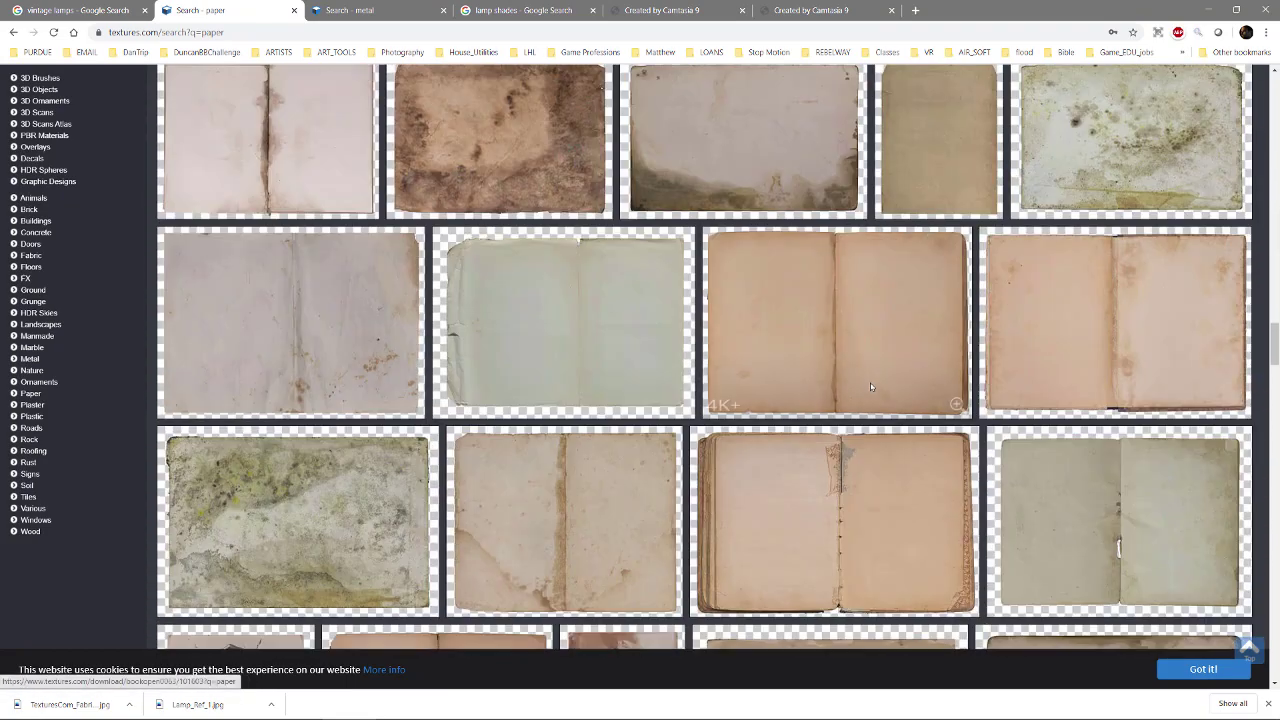
{"action": "scroll", "coordinate": [870, 388], "scroll_direction": "down", "scroll_amount": 6}
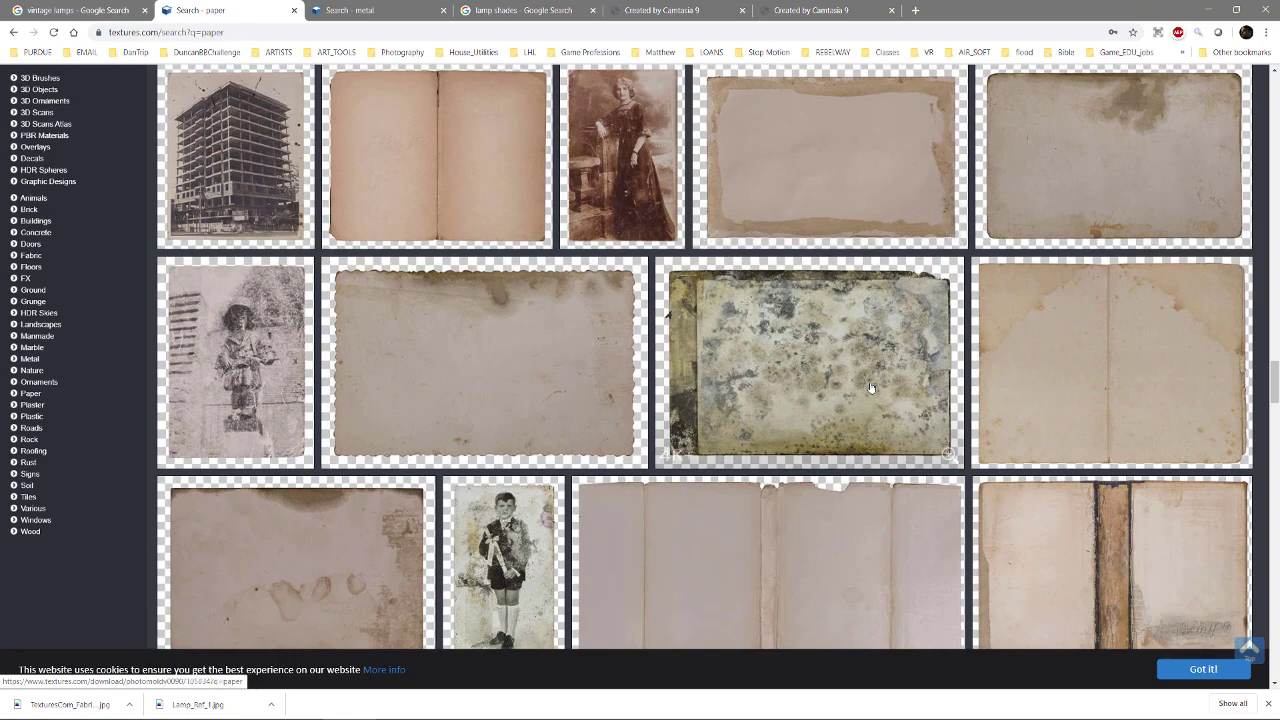
{"action": "scroll", "coordinate": [870, 388], "scroll_direction": "down", "scroll_amount": 1}
{"action": "scroll", "coordinate": [870, 388], "scroll_direction": "down", "scroll_amount": 3}
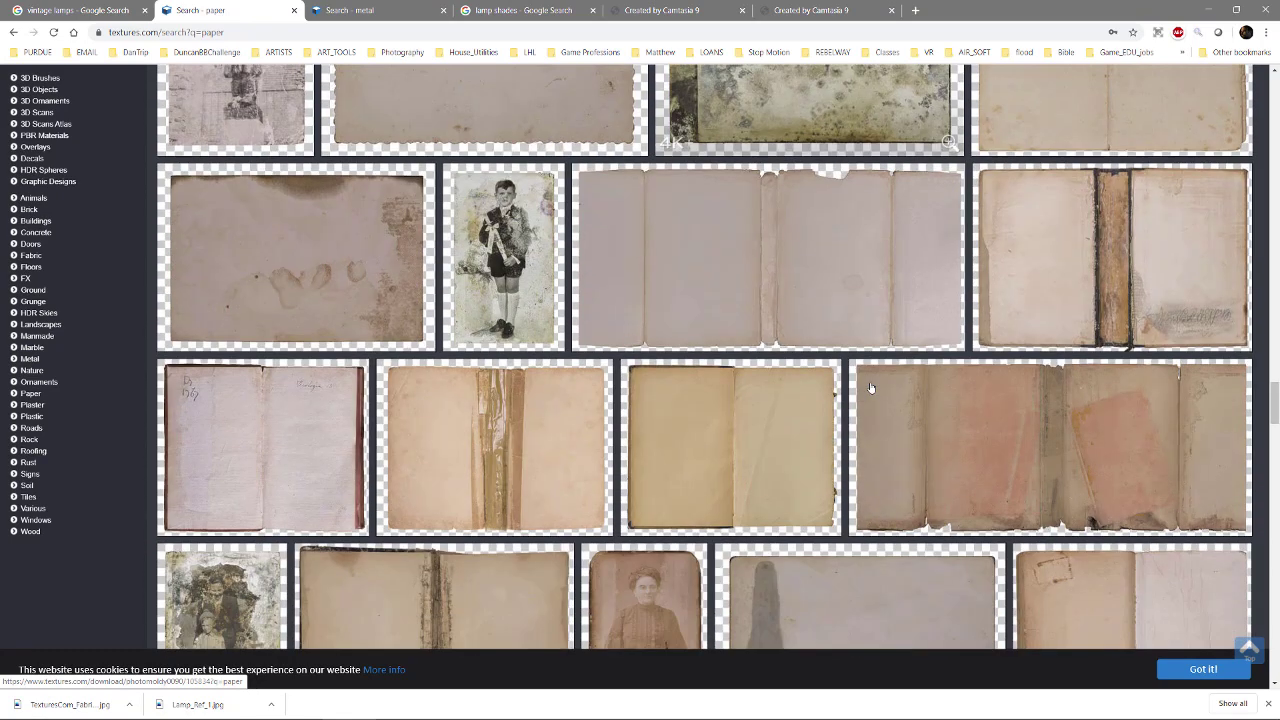
{"action": "scroll", "coordinate": [870, 388], "scroll_direction": "down", "scroll_amount": 10}
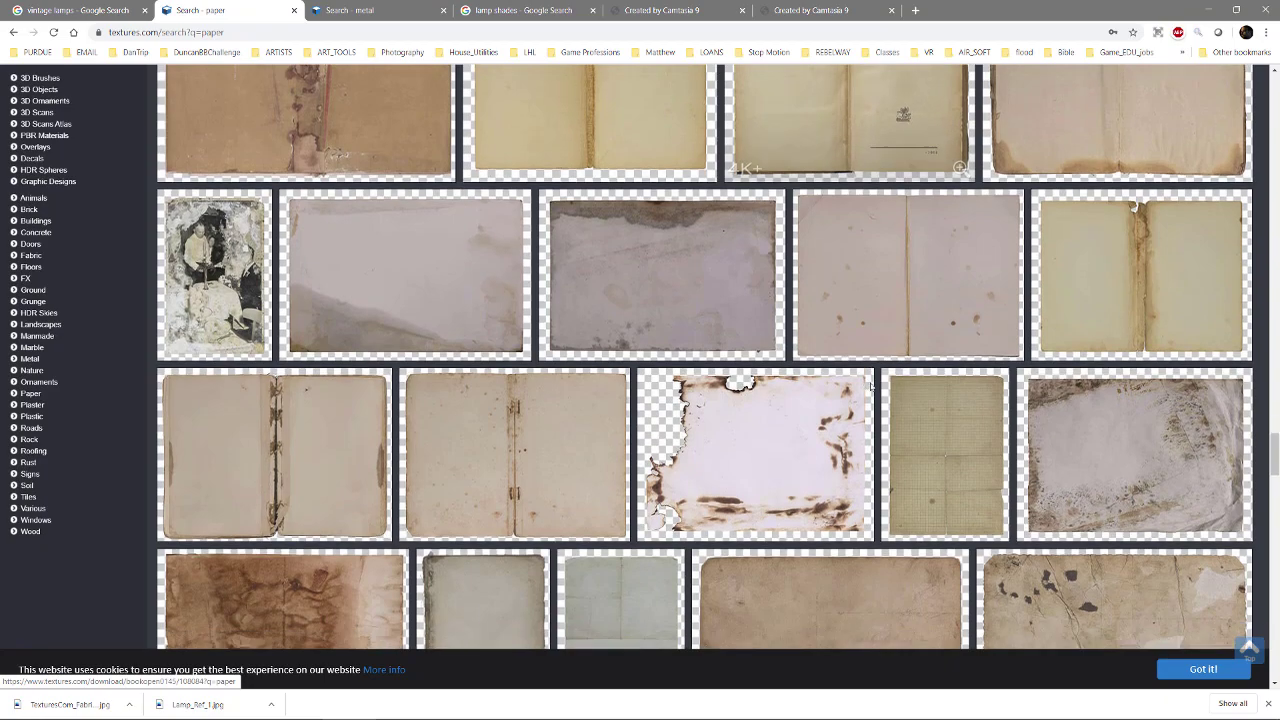
{"action": "scroll", "coordinate": [870, 388], "scroll_direction": "down", "scroll_amount": 7}
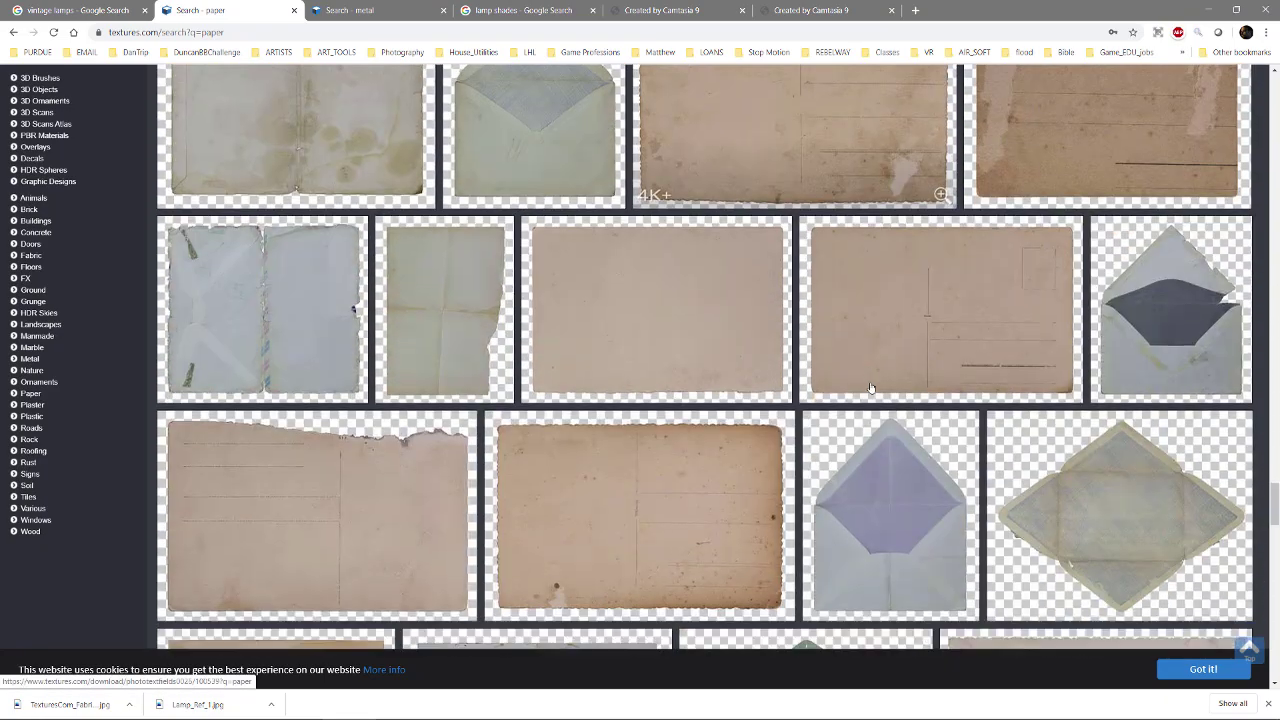
{"action": "scroll", "coordinate": [870, 388], "scroll_direction": "down", "scroll_amount": 9}
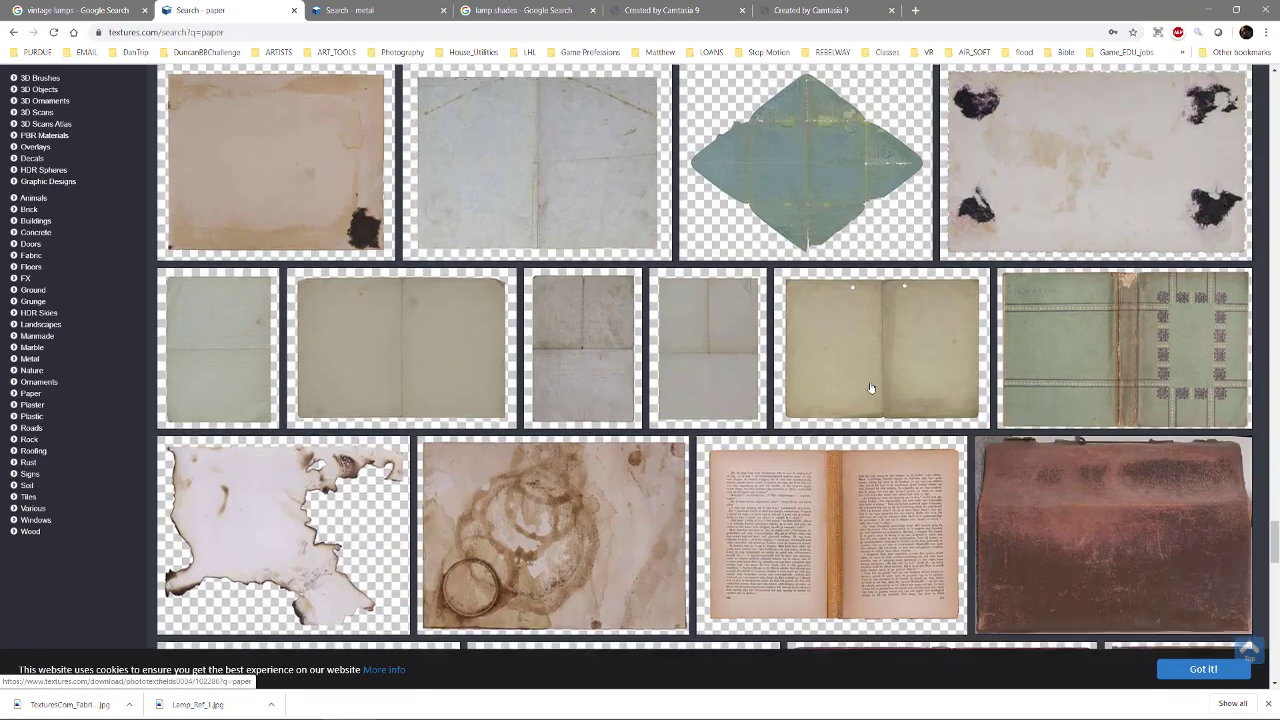
{"action": "scroll", "coordinate": [870, 388], "scroll_direction": "down", "scroll_amount": 2}
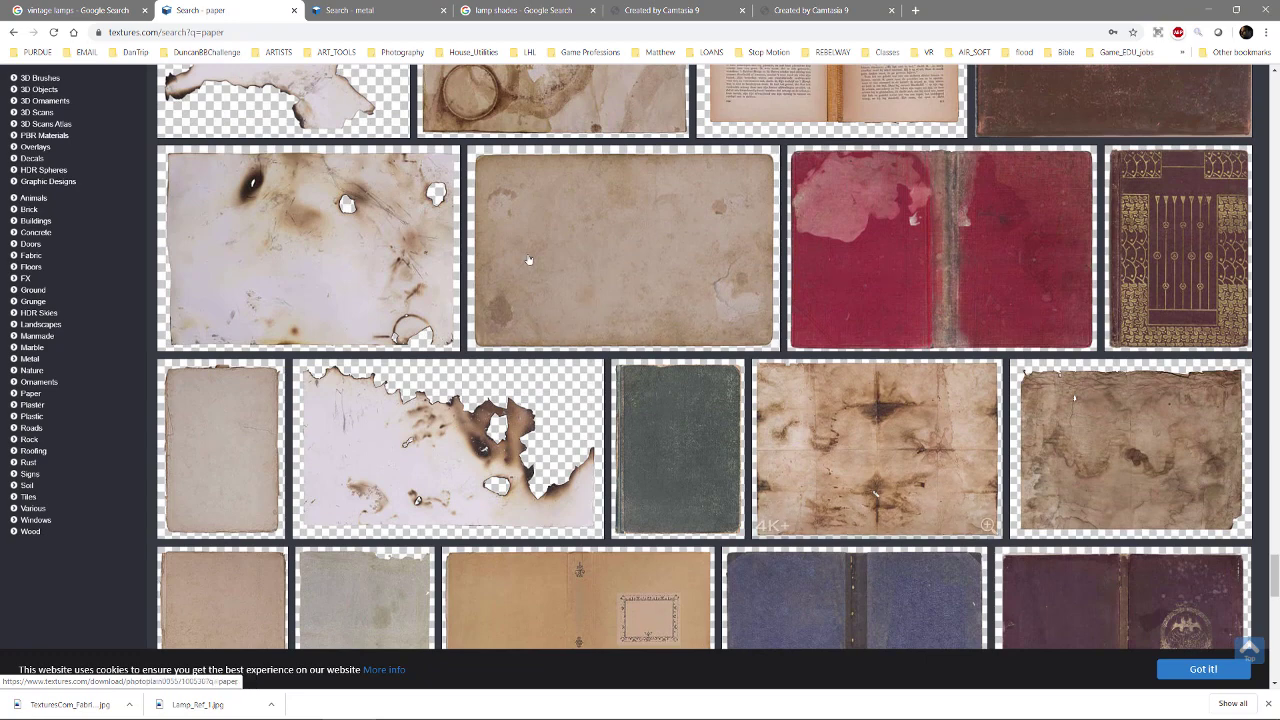
{"action": "scroll", "coordinate": [626, 342], "scroll_direction": "down", "scroll_amount": 9}
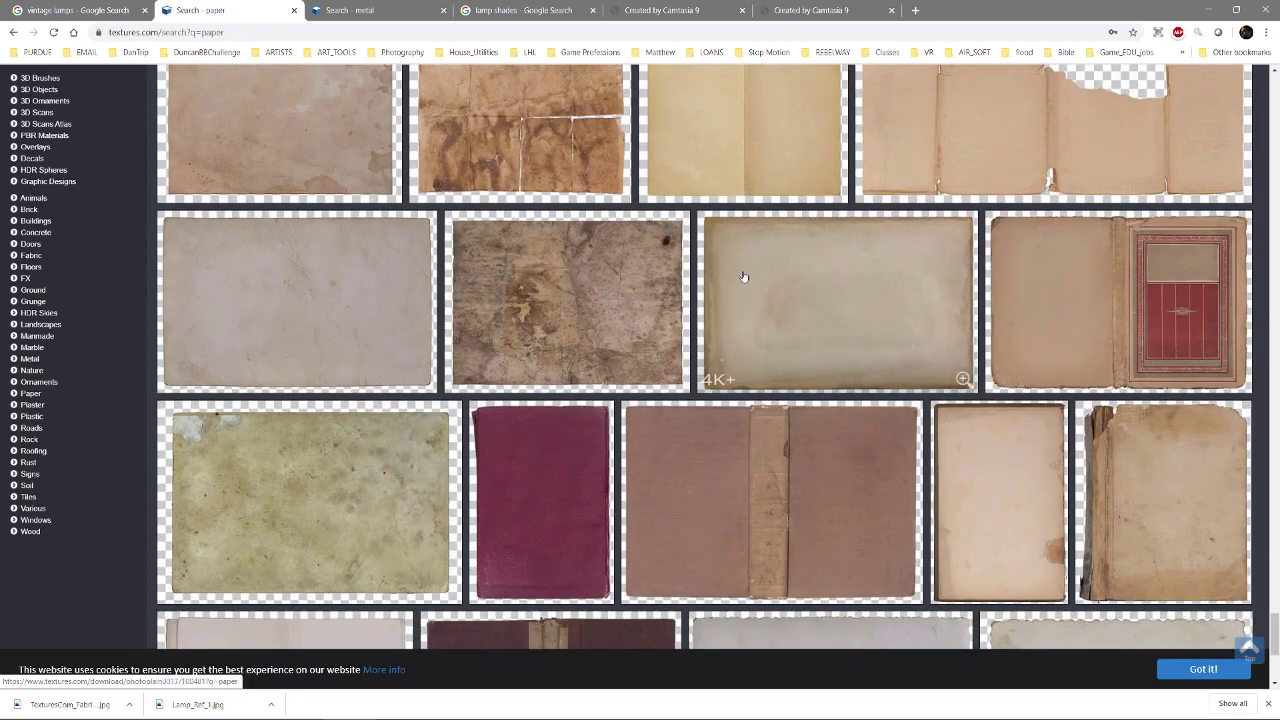
Step: Download the medium 1600x1042 version of the second PhotoPlain0017 image as TexturesCom_PhotoPlain0017_M.jpg into the project's images folder
{"action": "left_click", "coordinate": [797, 310]}
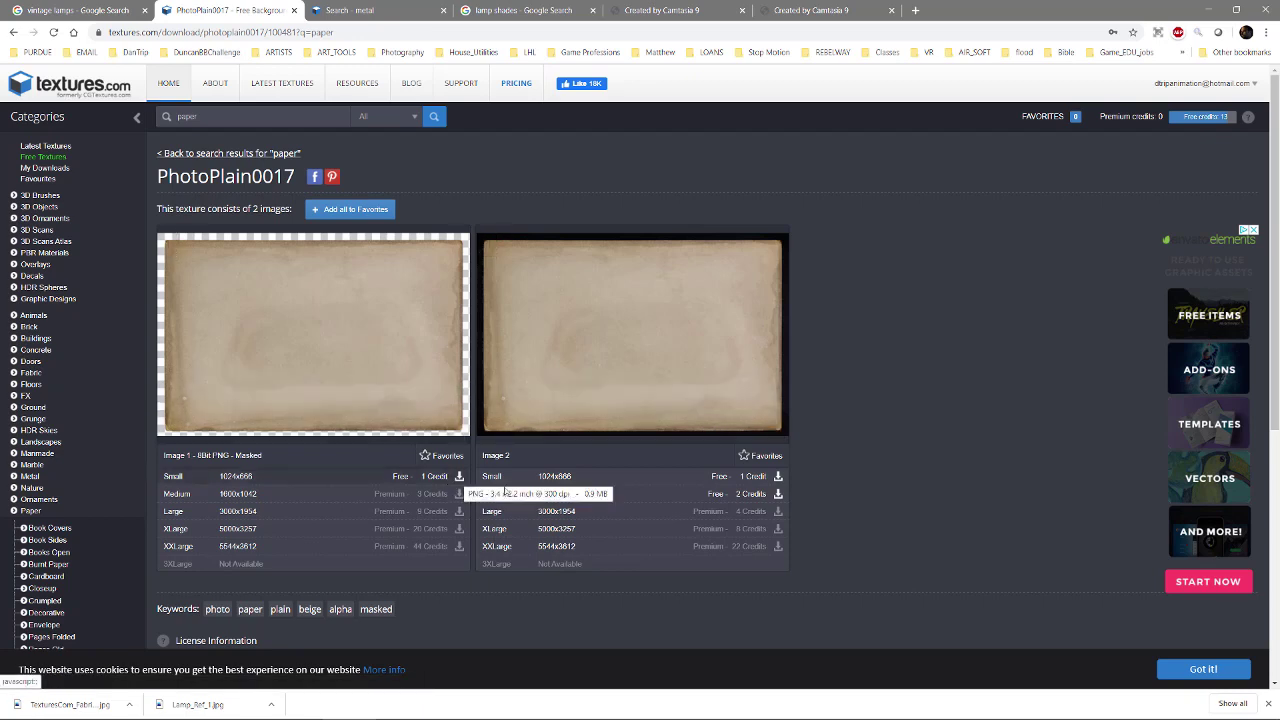
{"action": "left_click", "coordinate": [778, 495]}
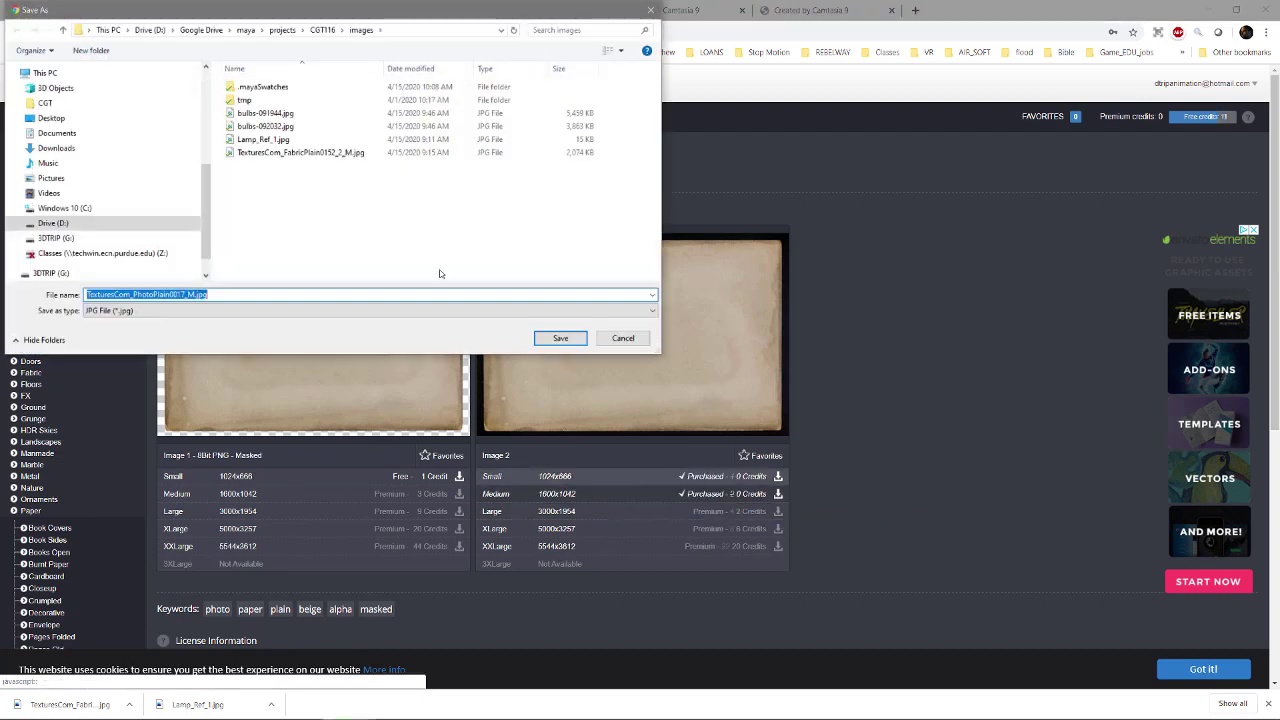
{"action": "left_click", "coordinate": [551, 338]}
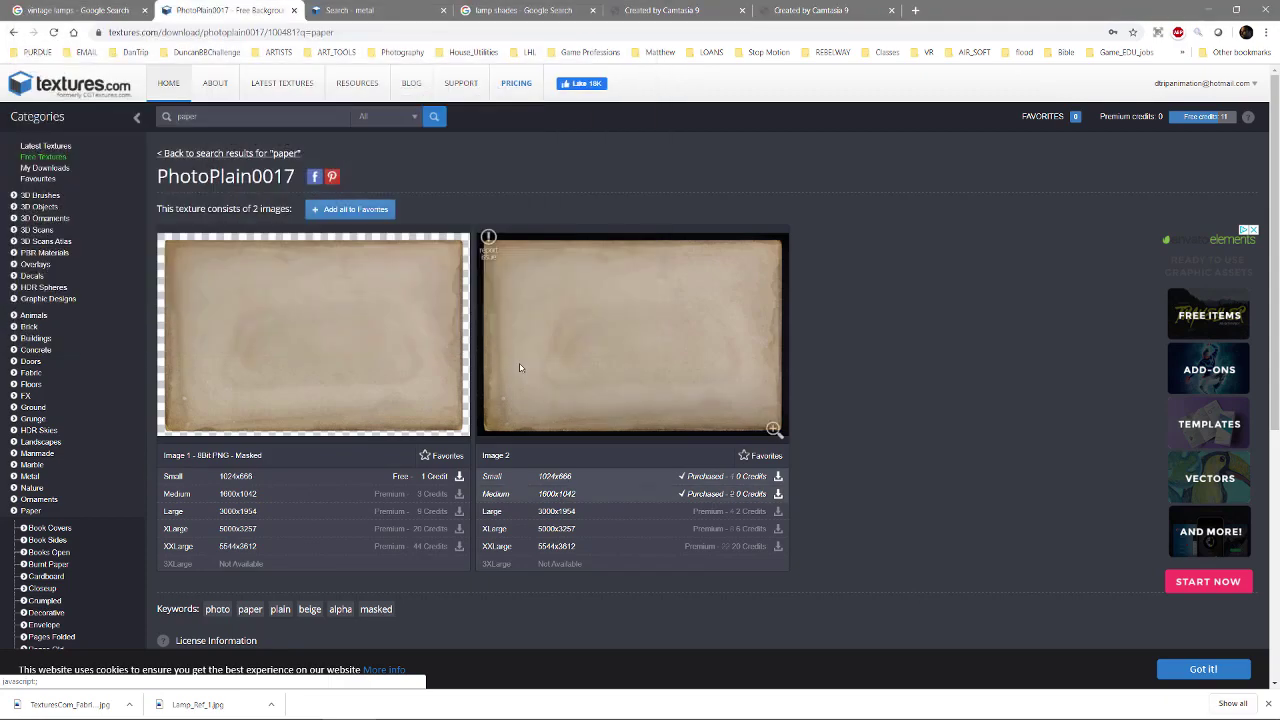
Step: Switch to Photoshop and desaturate the orange fabric with a Hue/Saturation adjustment layer set to -100 saturation
{"action": "key", "text": "alt+Tab"}
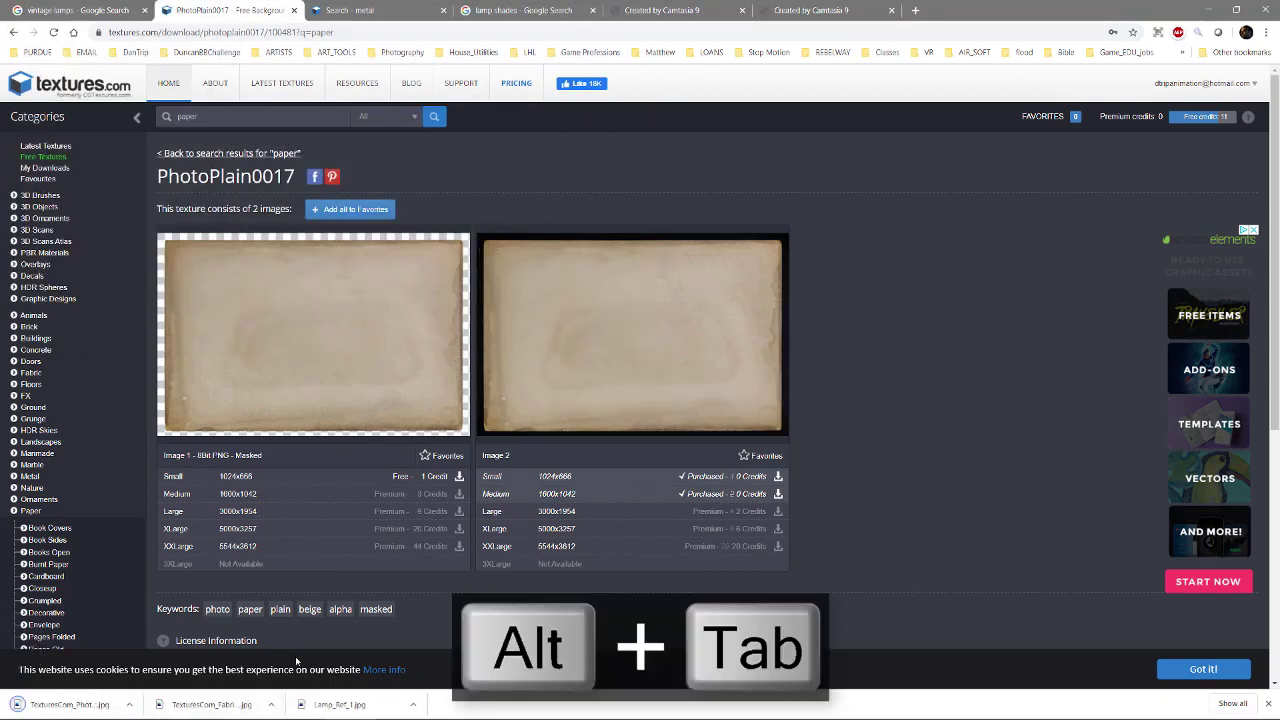
{"action": "key", "text": "alt+Tab"}
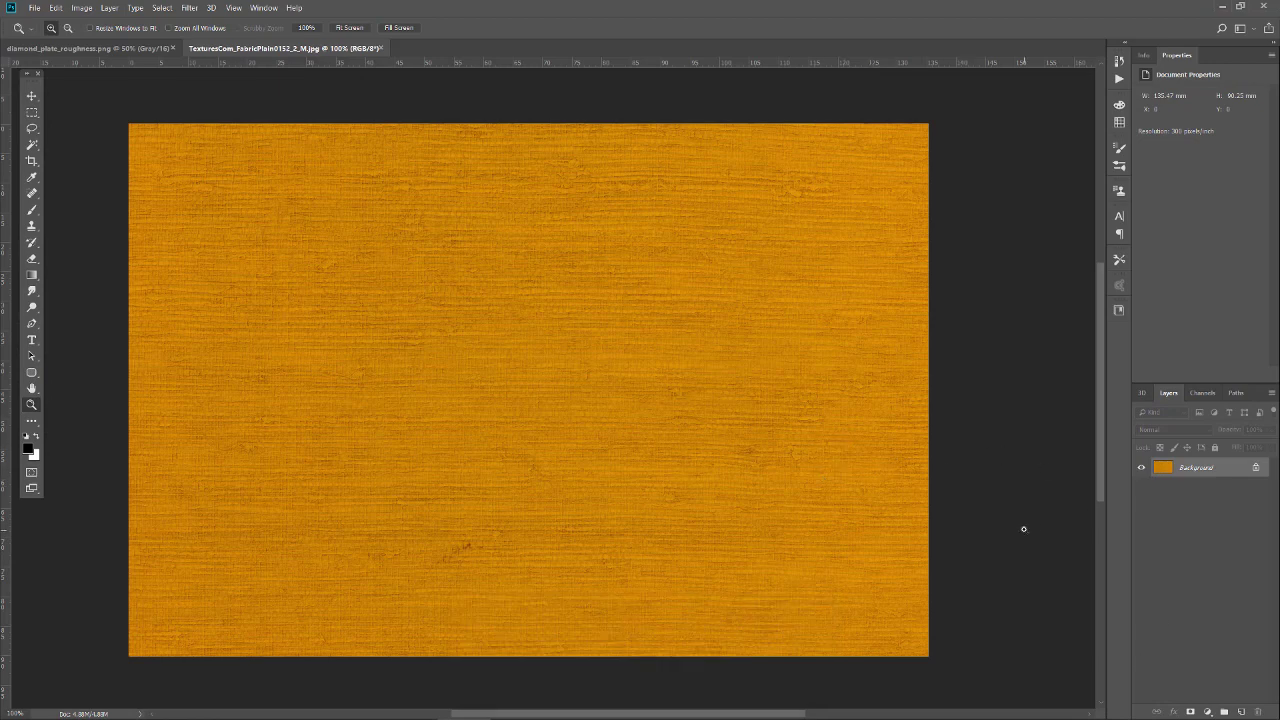
{"action": "key", "text": "ctrl+shift+u"}
{"action": "key", "text": "ctrl+z"}
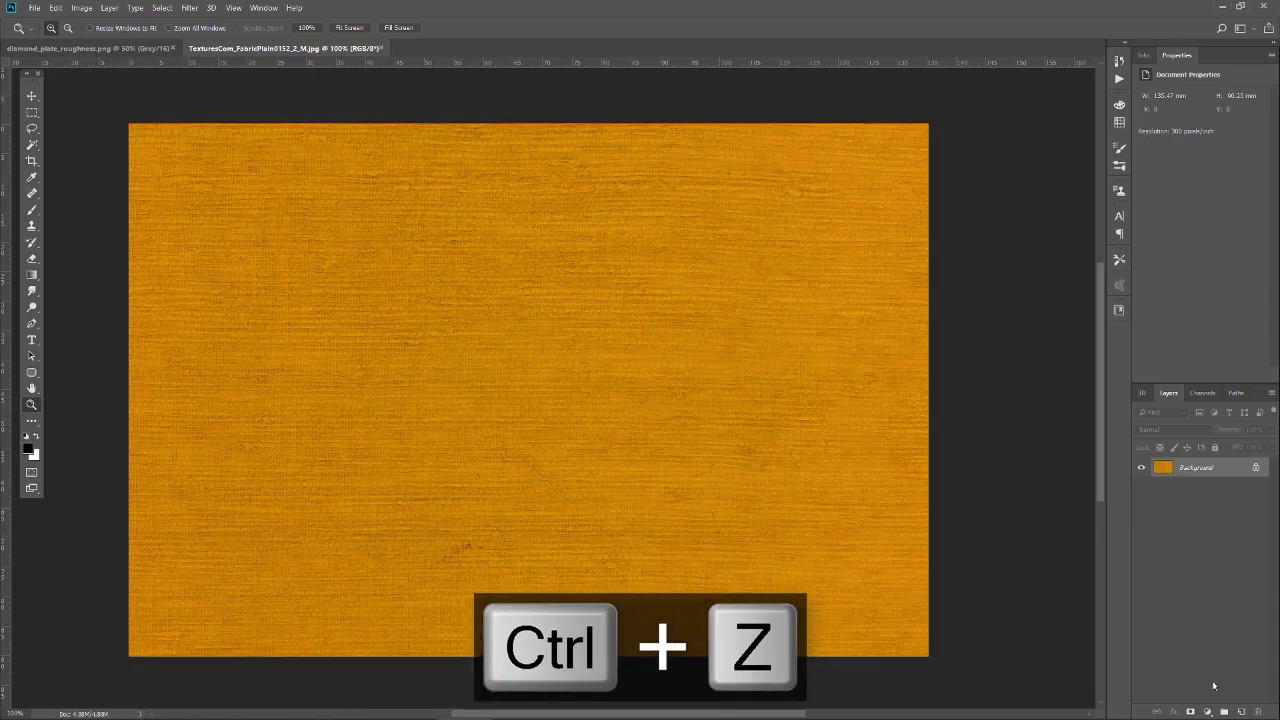
{"action": "left_click", "coordinate": [1207, 711]}
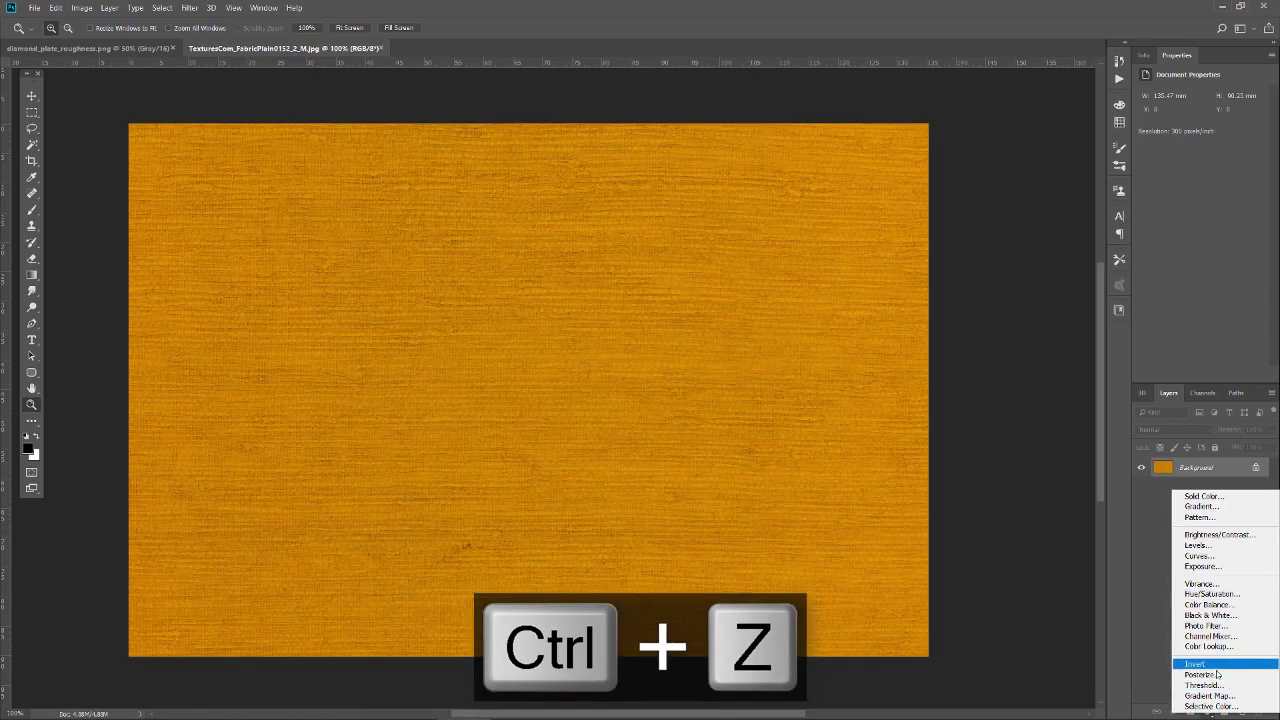
{"action": "left_click", "coordinate": [1150, 640]}
{"action": "left_click", "coordinate": [1208, 713]}
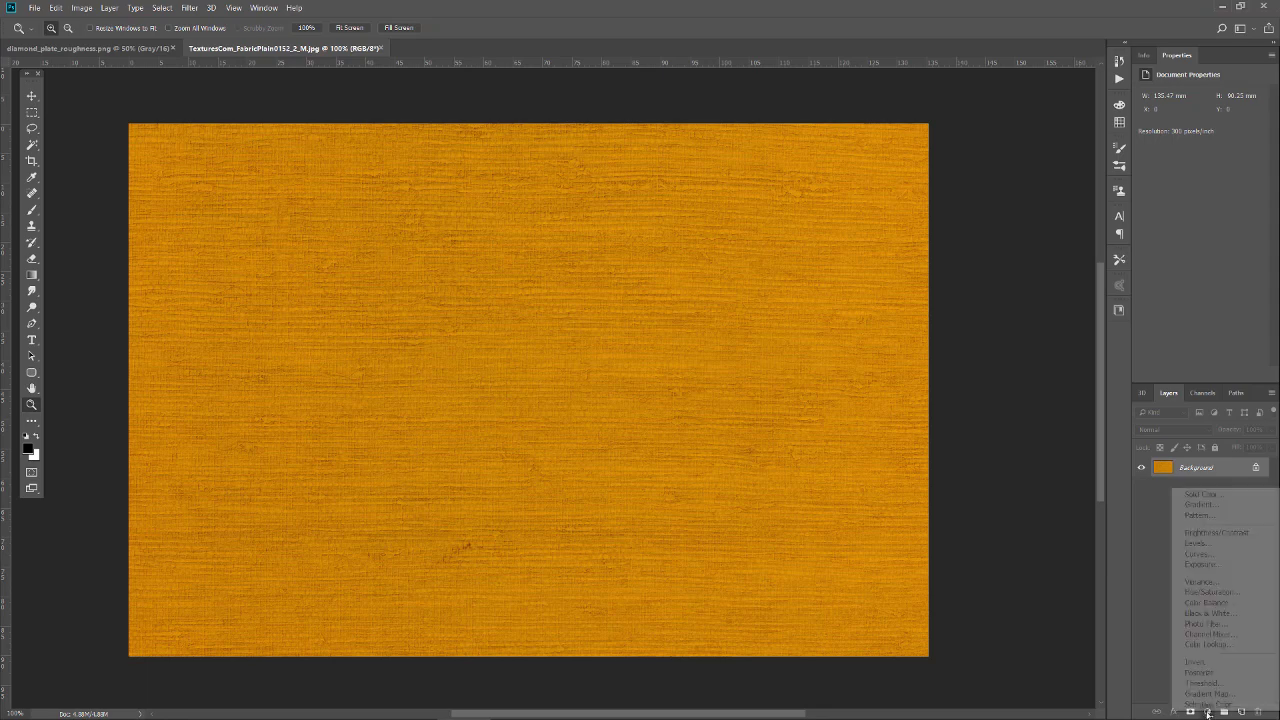
{"action": "left_click", "coordinate": [1210, 592]}
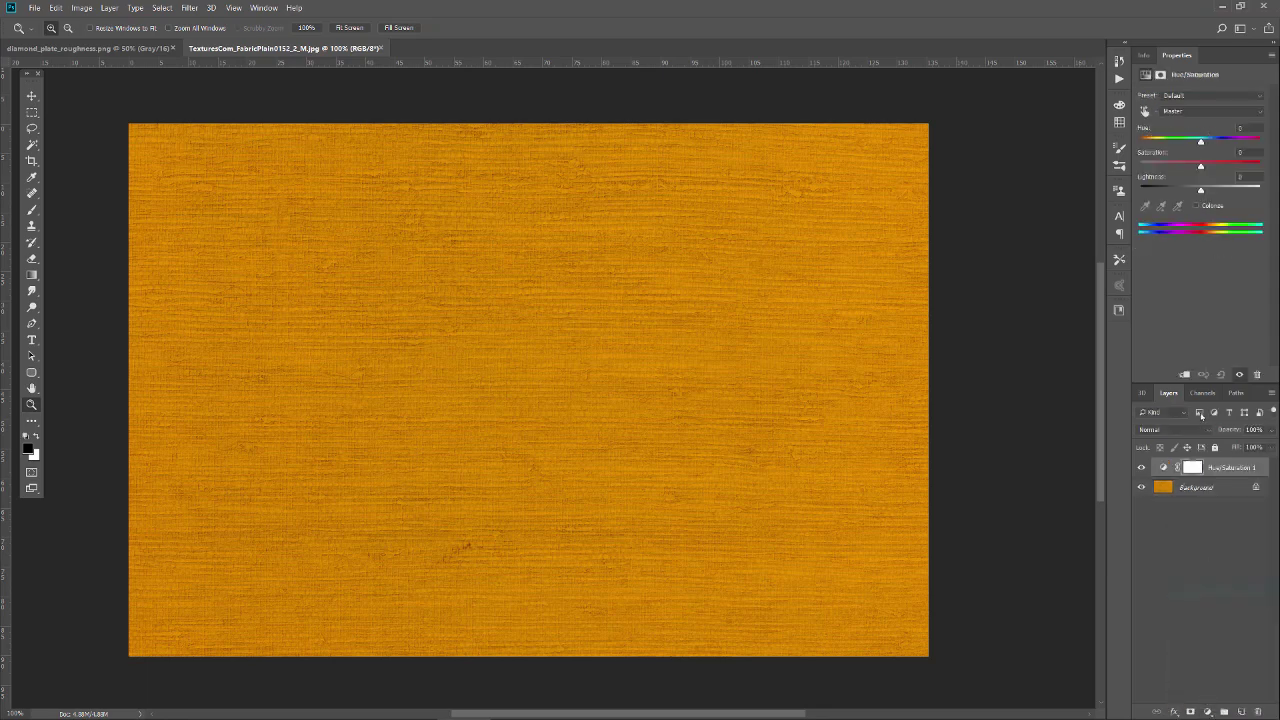
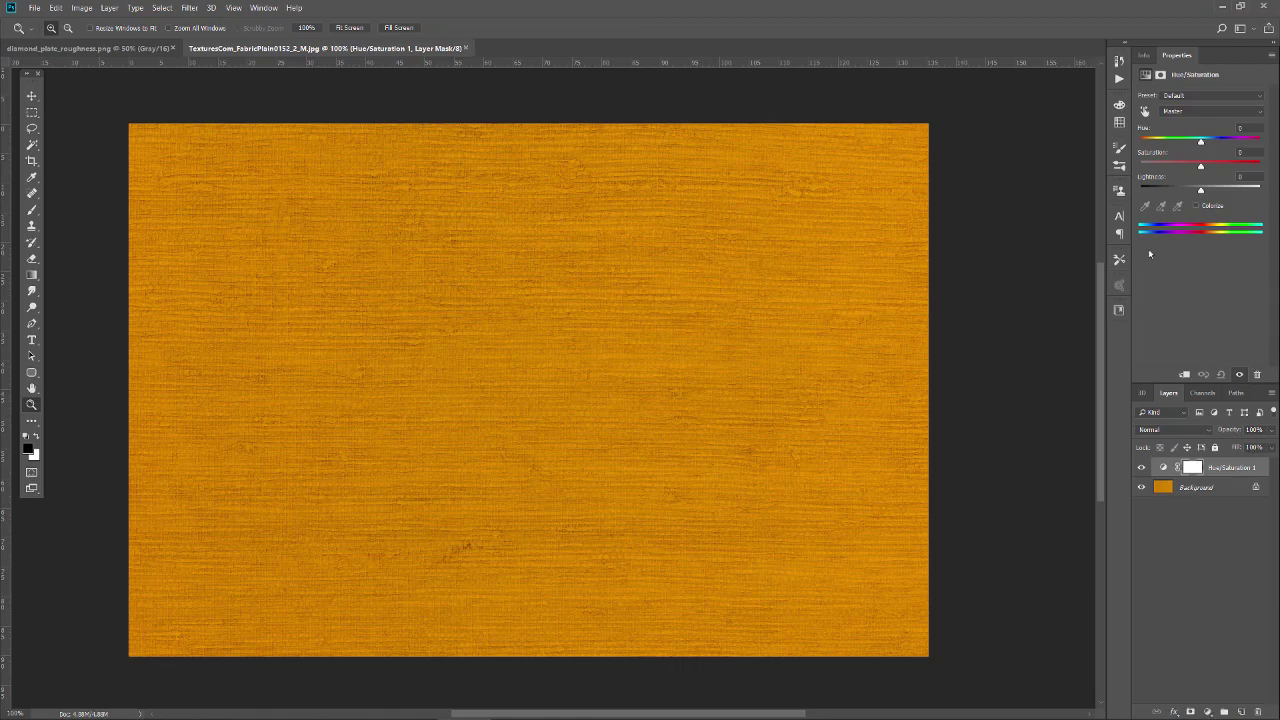
{"action": "left_click_drag", "start_coordinate": [1201, 168], "coordinate": [1141, 168]}
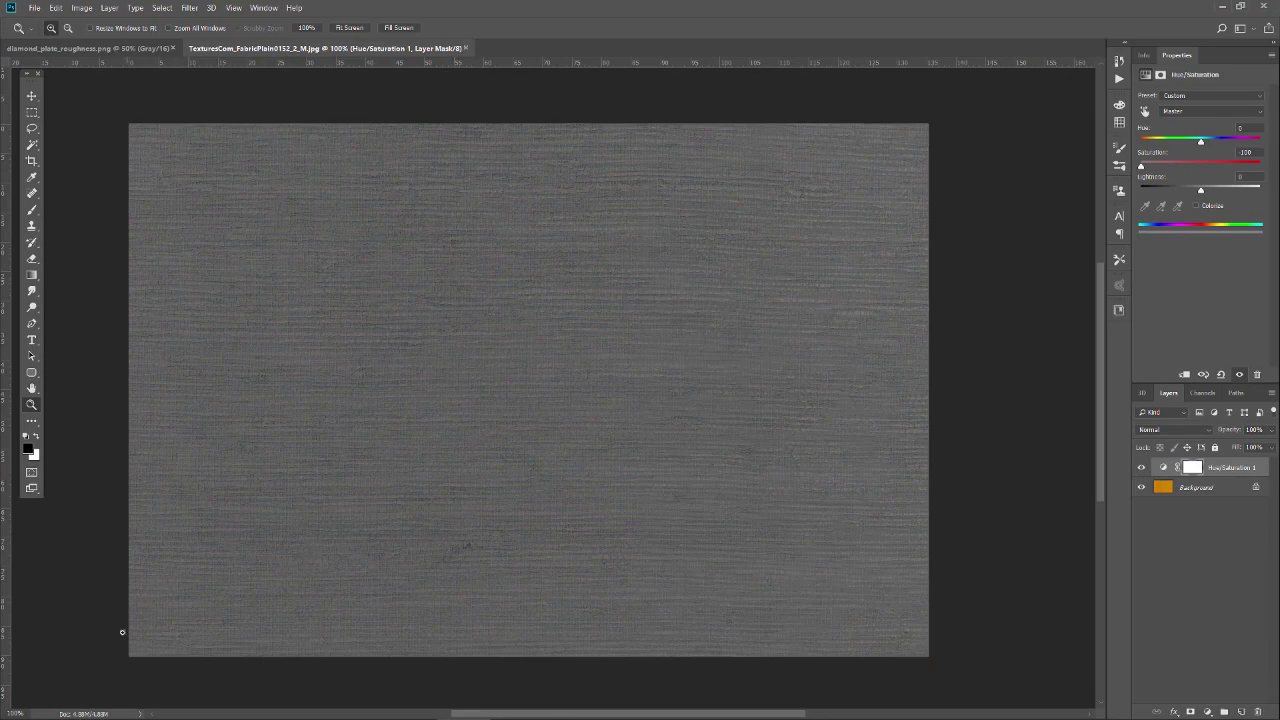
Step: Open TexturesCom_PhotoPlain0017_M.jpg from the images folder
{"action": "key", "text": "ctrl+o"}
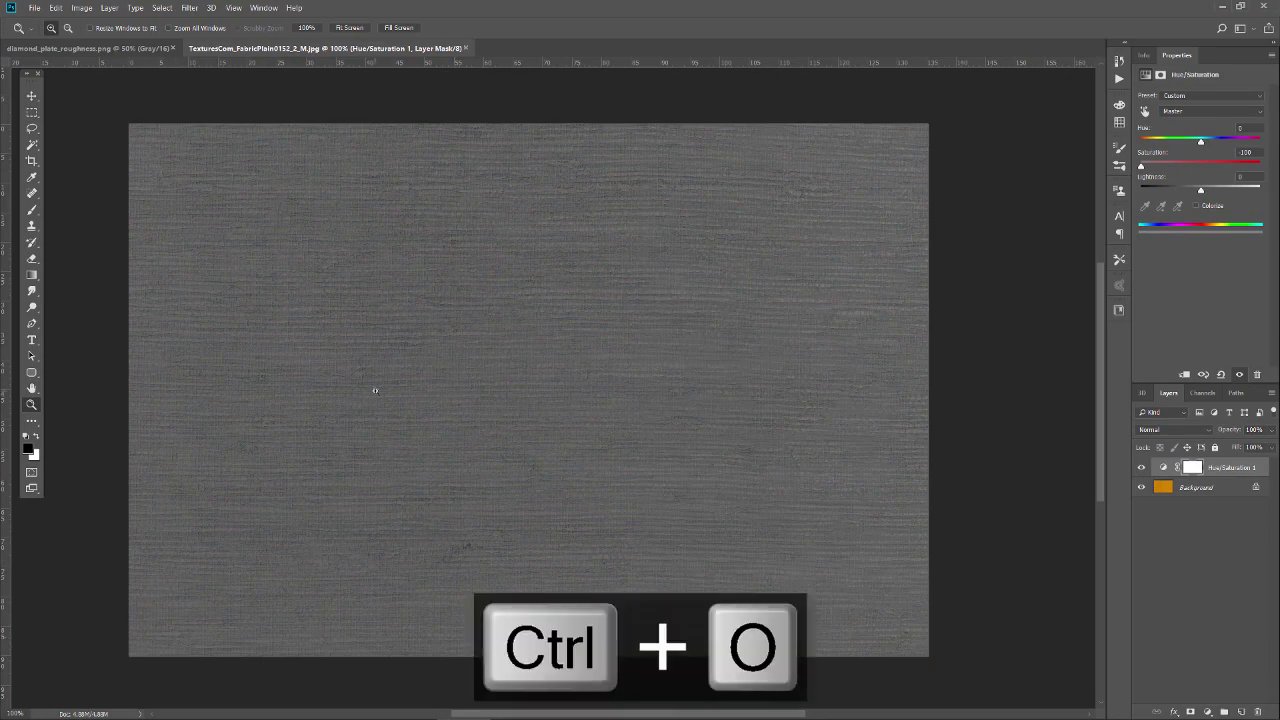
{"action": "left_click", "coordinate": [220, 291]}
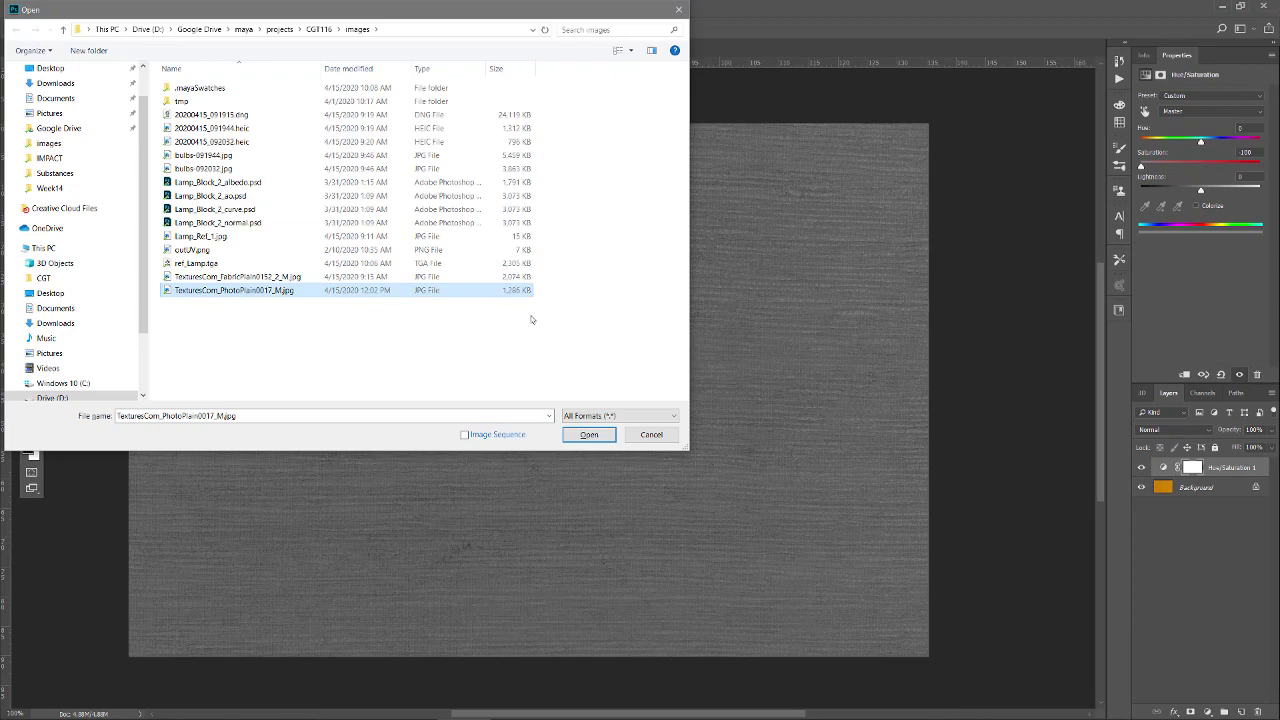
{"action": "left_click", "coordinate": [589, 434]}
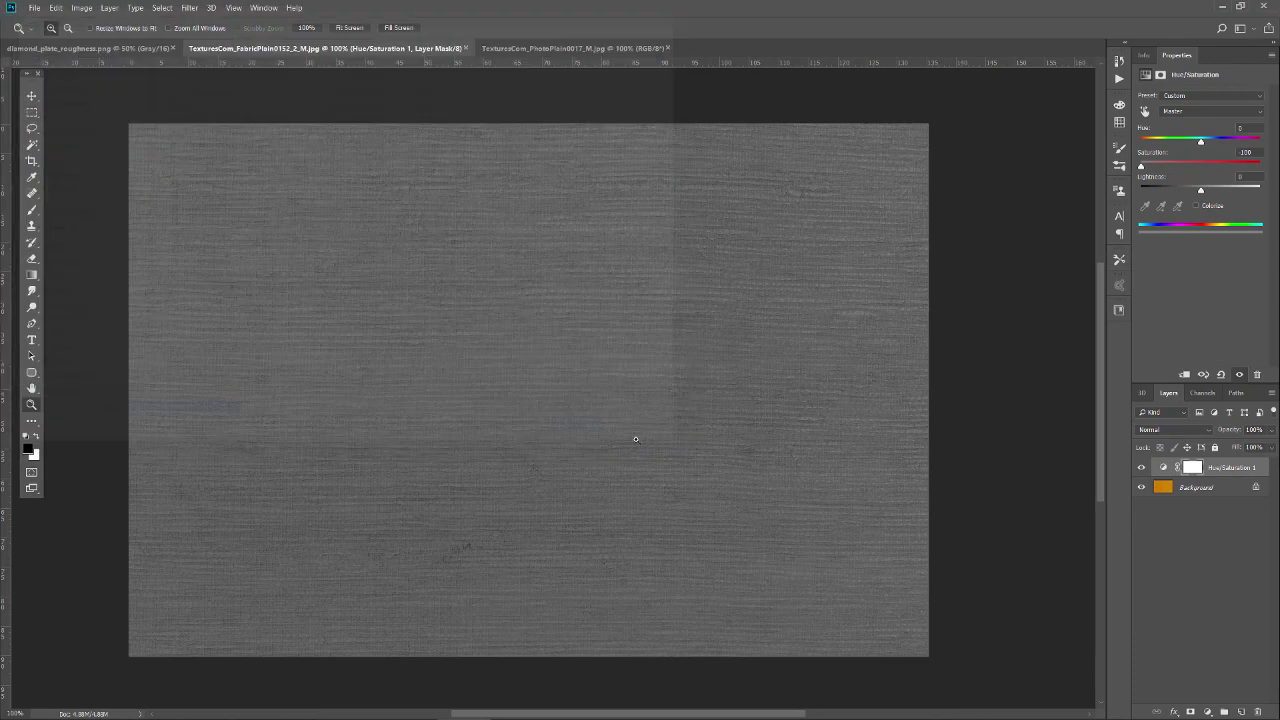
Step: Copy the paper image into the fabric document as a layer above the Hue/Saturation adjustment, and close the separate paper document
{"action": "left_click_drag", "start_coordinate": [601, 49], "coordinate": [618, 607]}
{"action": "left_click_drag", "start_coordinate": [1199, 473], "coordinate": [114, 329]}
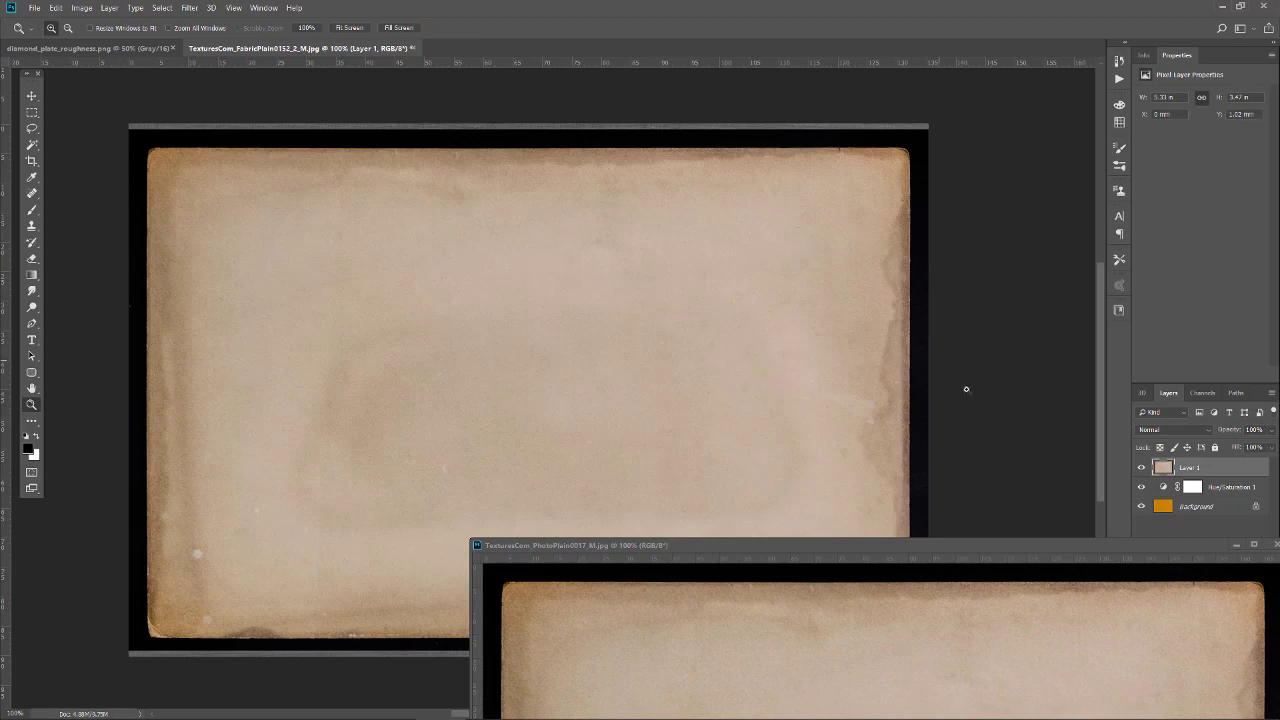
{"action": "left_click_drag", "start_coordinate": [1047, 555], "coordinate": [799, 454]}
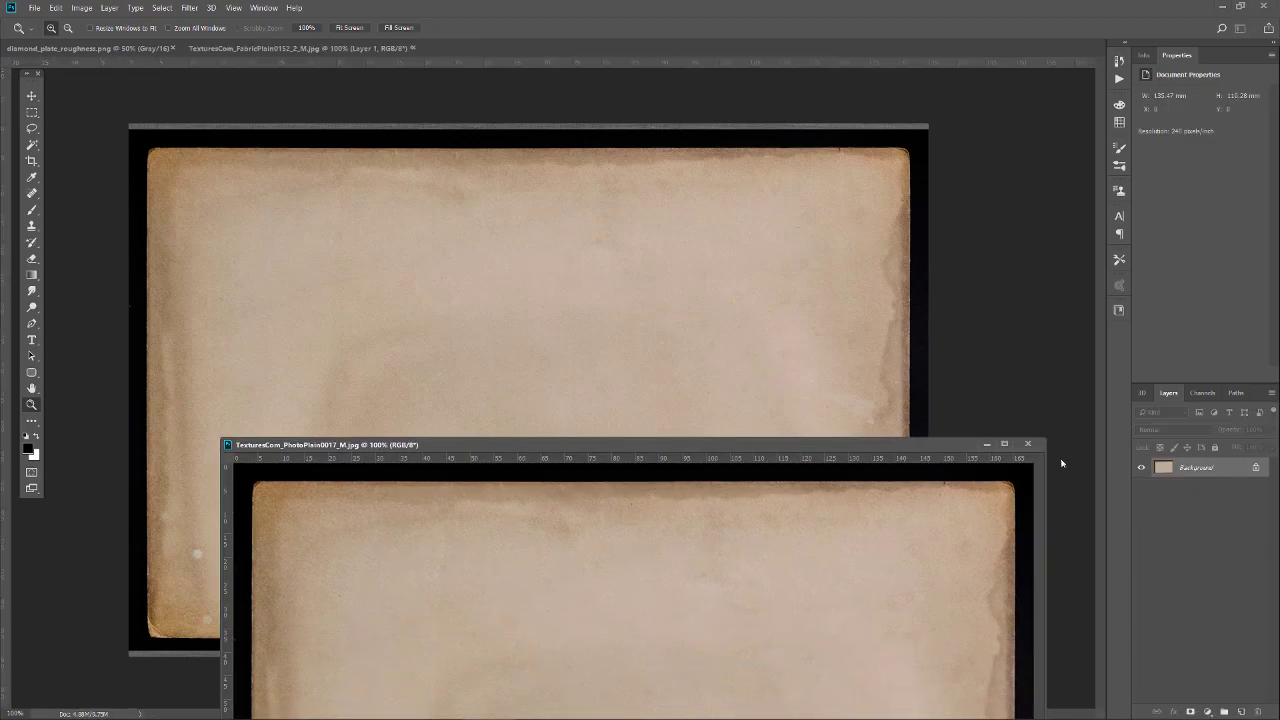
{"action": "left_click", "coordinate": [1029, 445]}
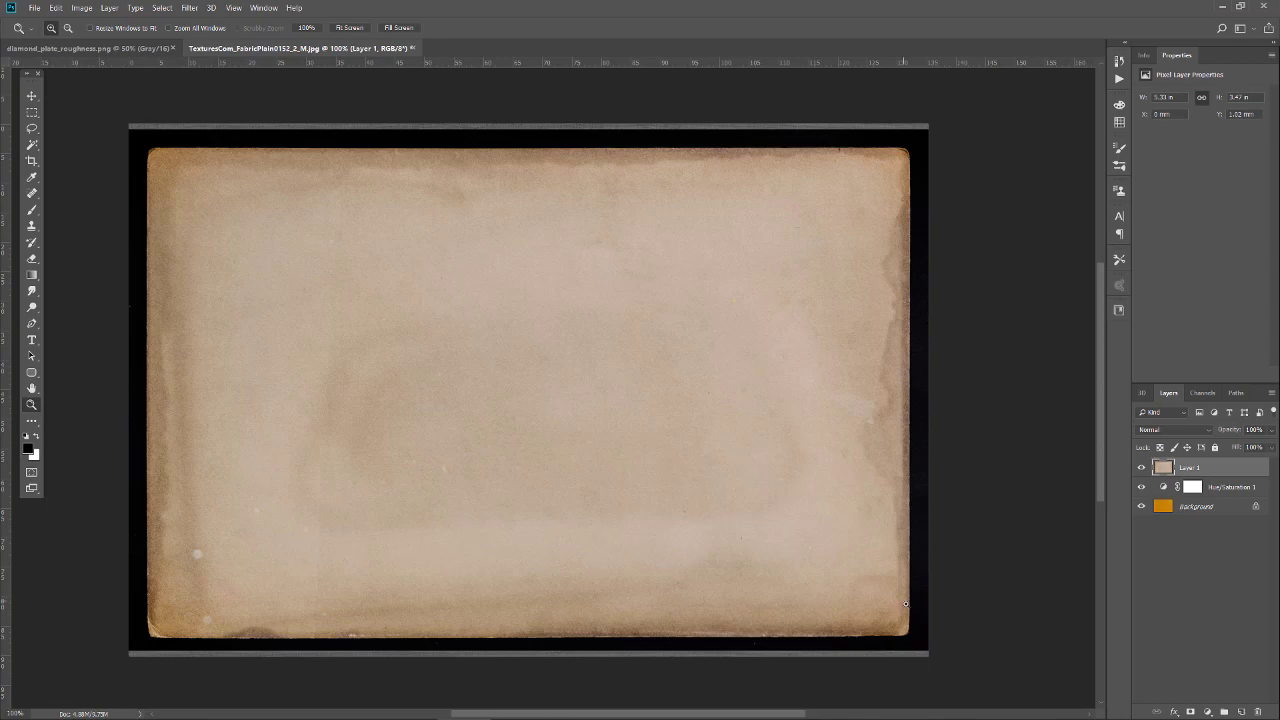
Step: Try selecting the black border around the paper with the Magic Wand, and clear the selection
{"action": "left_click", "coordinate": [821, 605]}
{"action": "left_click", "coordinate": [820, 610]}
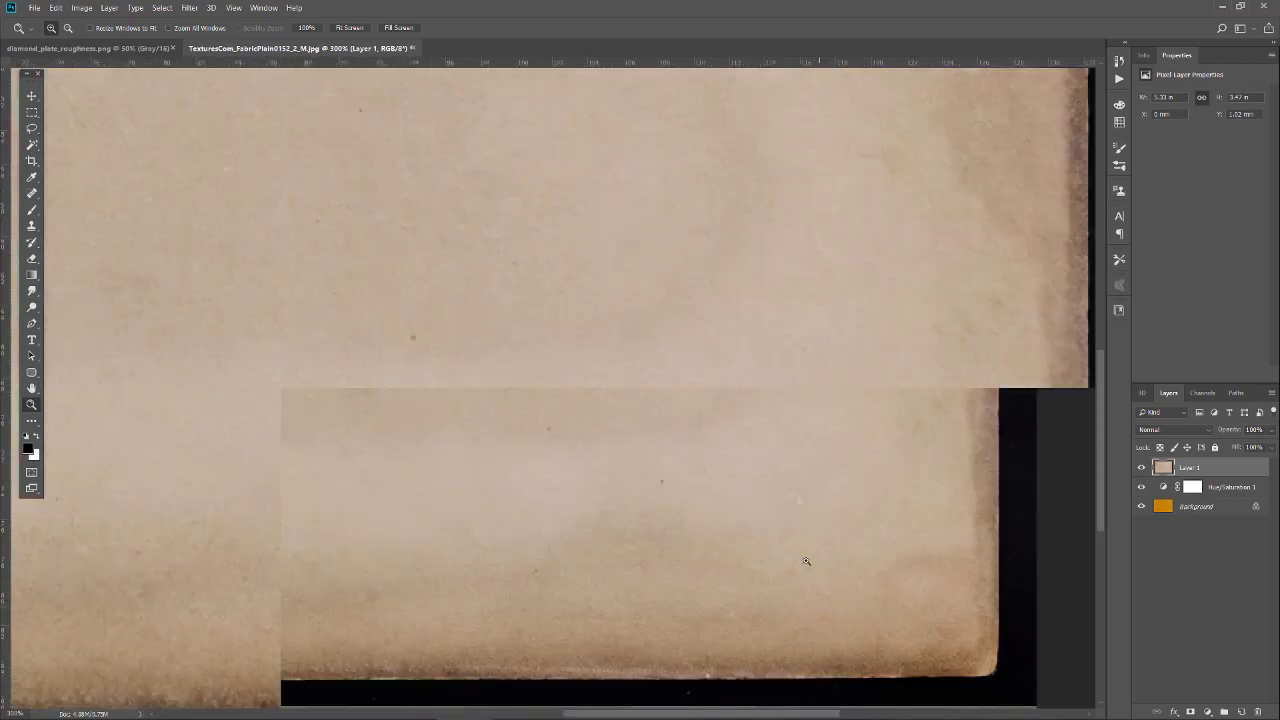
{"action": "left_click", "coordinate": [806, 558], "text": "alt"}
{"action": "left_click", "coordinate": [806, 558], "text": "alt"}
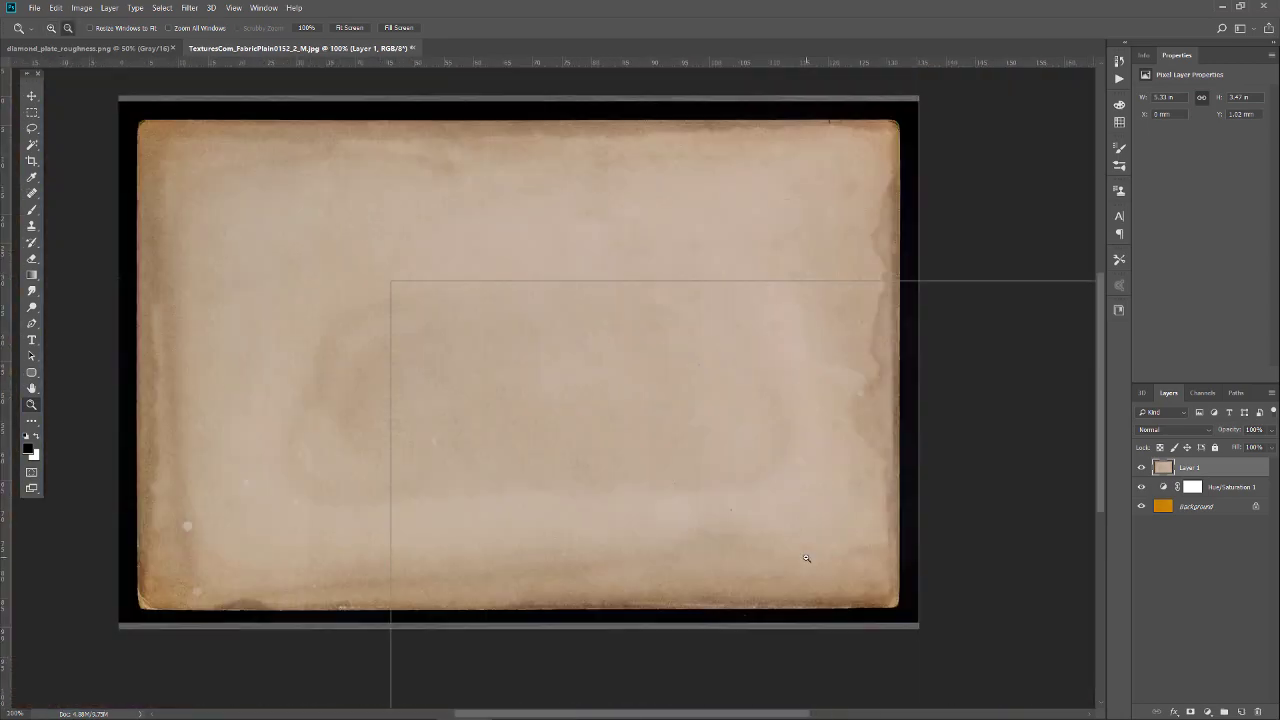
{"action": "left_click", "coordinate": [485, 338], "text": "alt"}
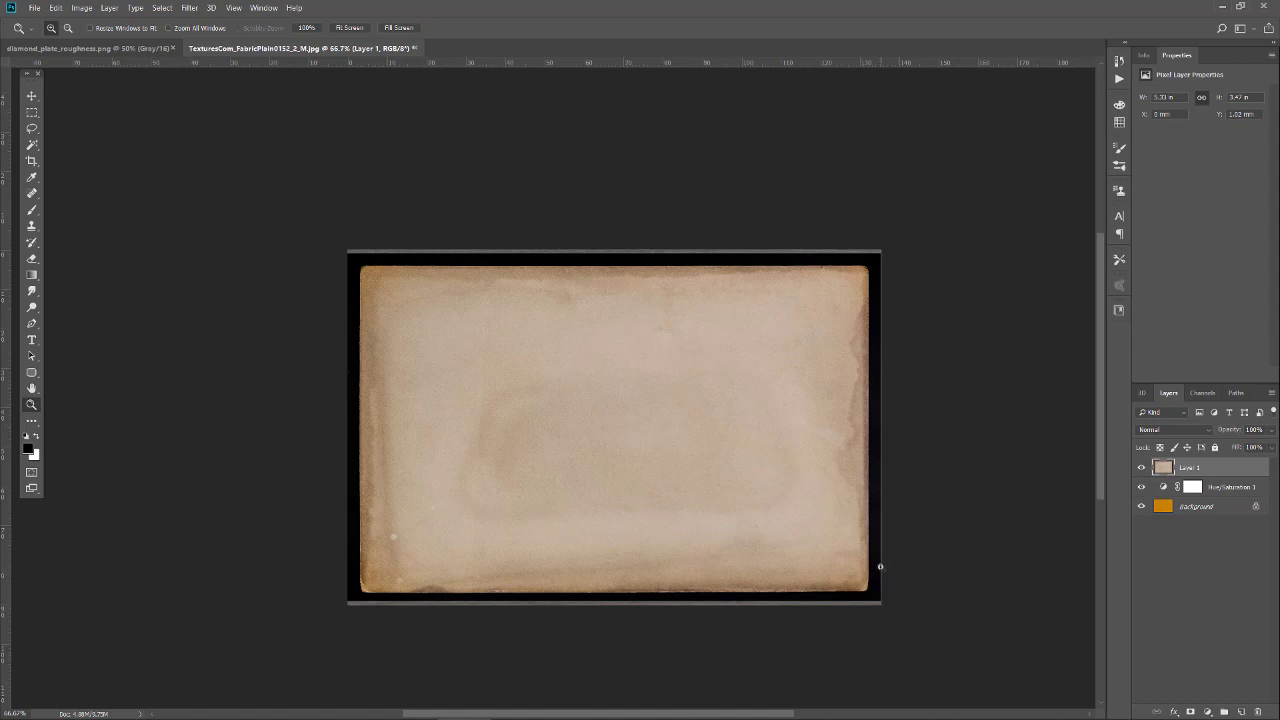
{"action": "key", "text": "w"}
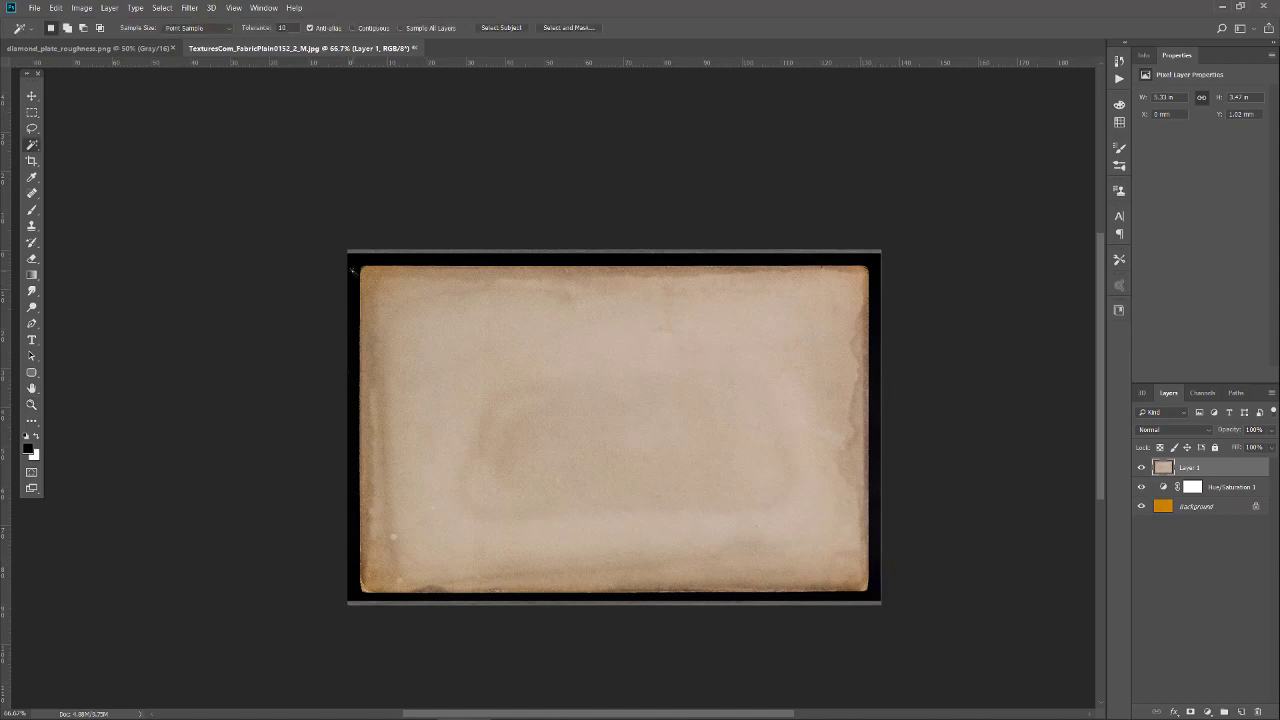
{"action": "left_click", "coordinate": [352, 270]}
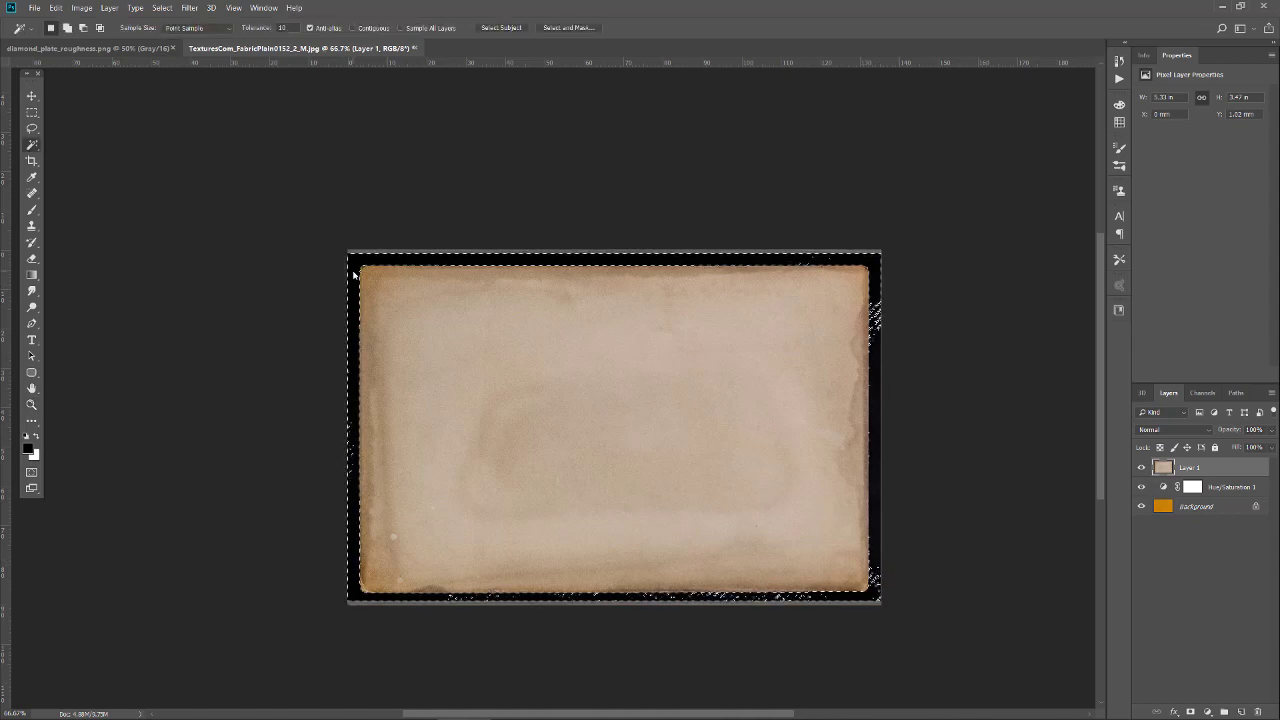
{"action": "key", "text": "ctrl+d"}
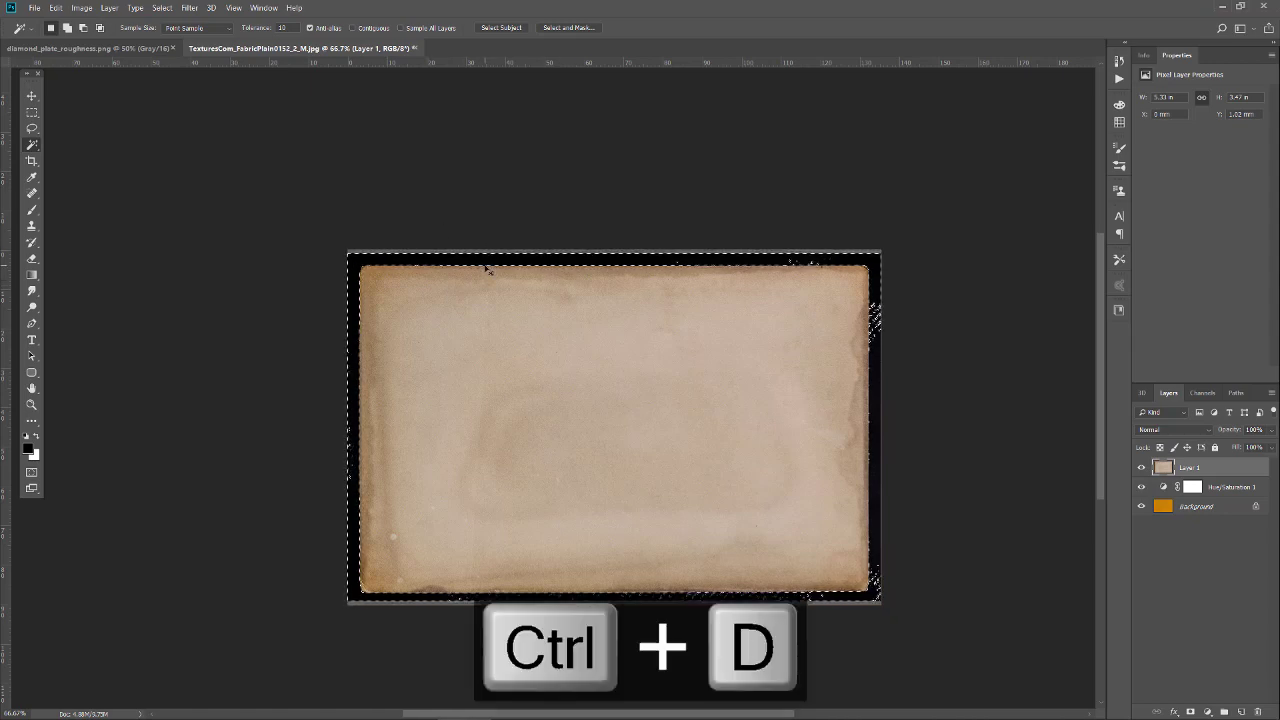
Step: Select the black border around the paper using Color Range with increased fuzziness, delete it from the paper layer, and deselect
{"action": "left_click", "coordinate": [162, 8]}
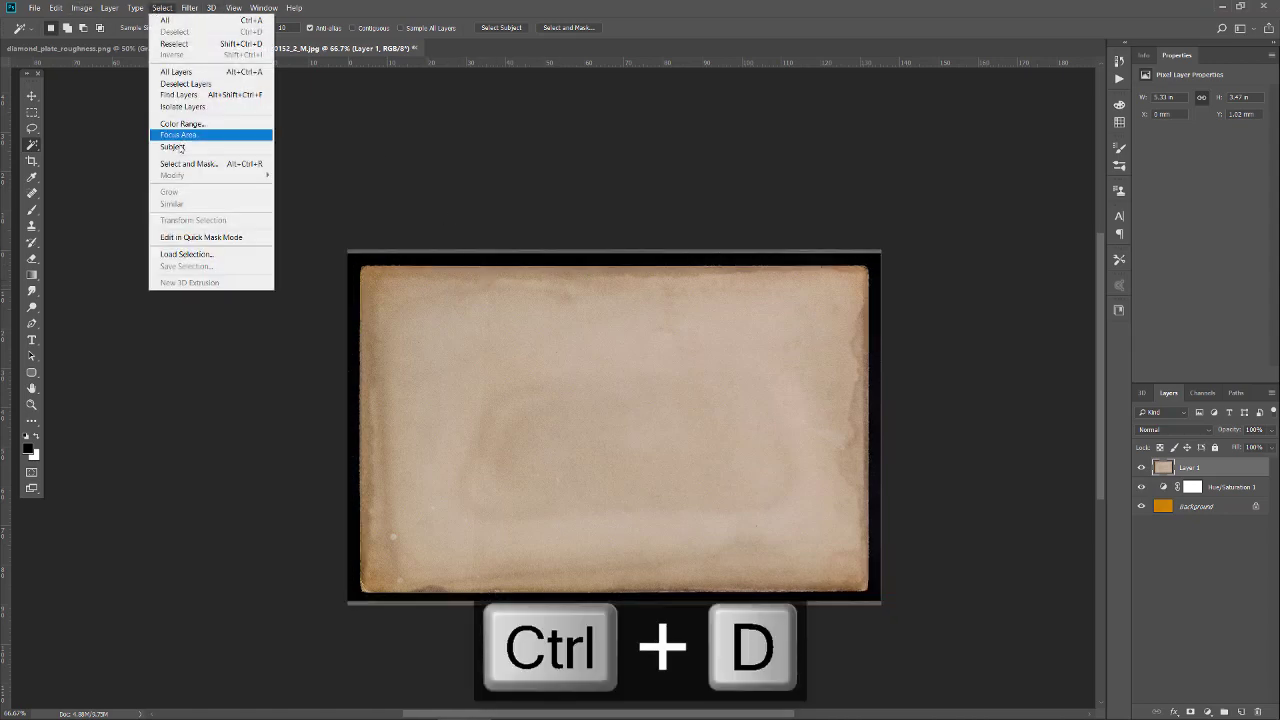
{"action": "left_click", "coordinate": [190, 124]}
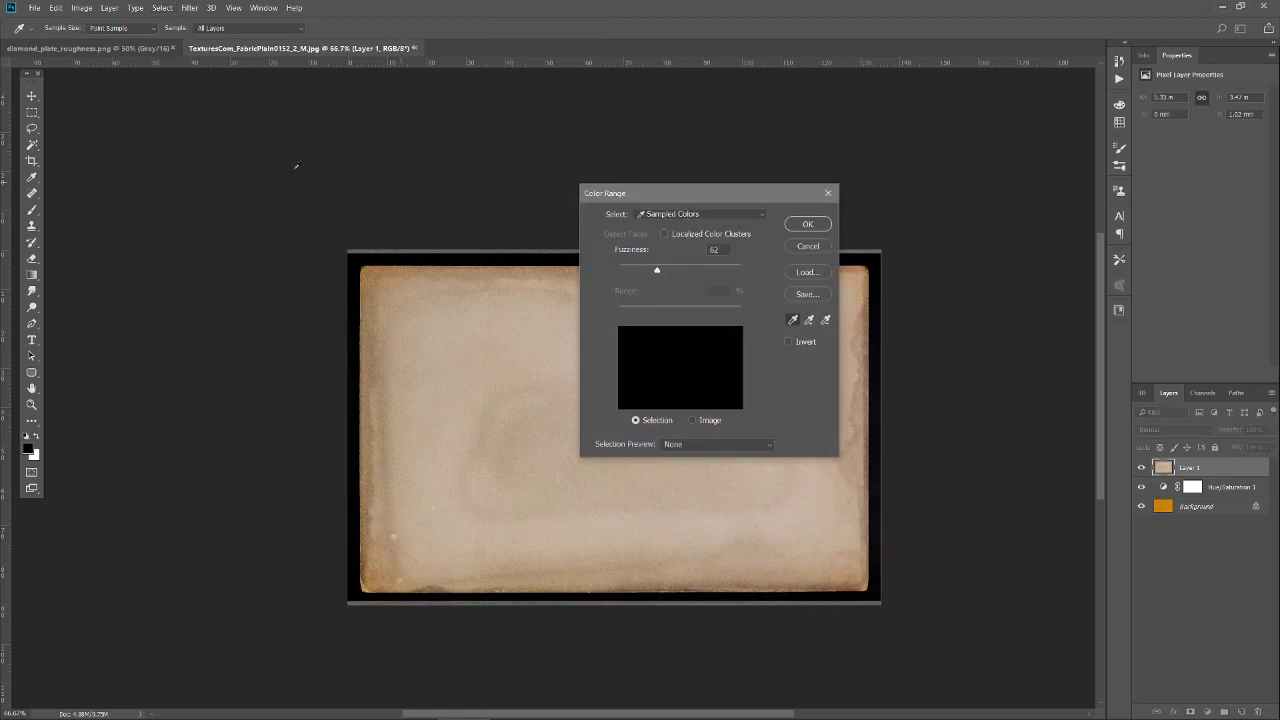
{"action": "left_click_drag", "start_coordinate": [663, 196], "coordinate": [673, 68]}
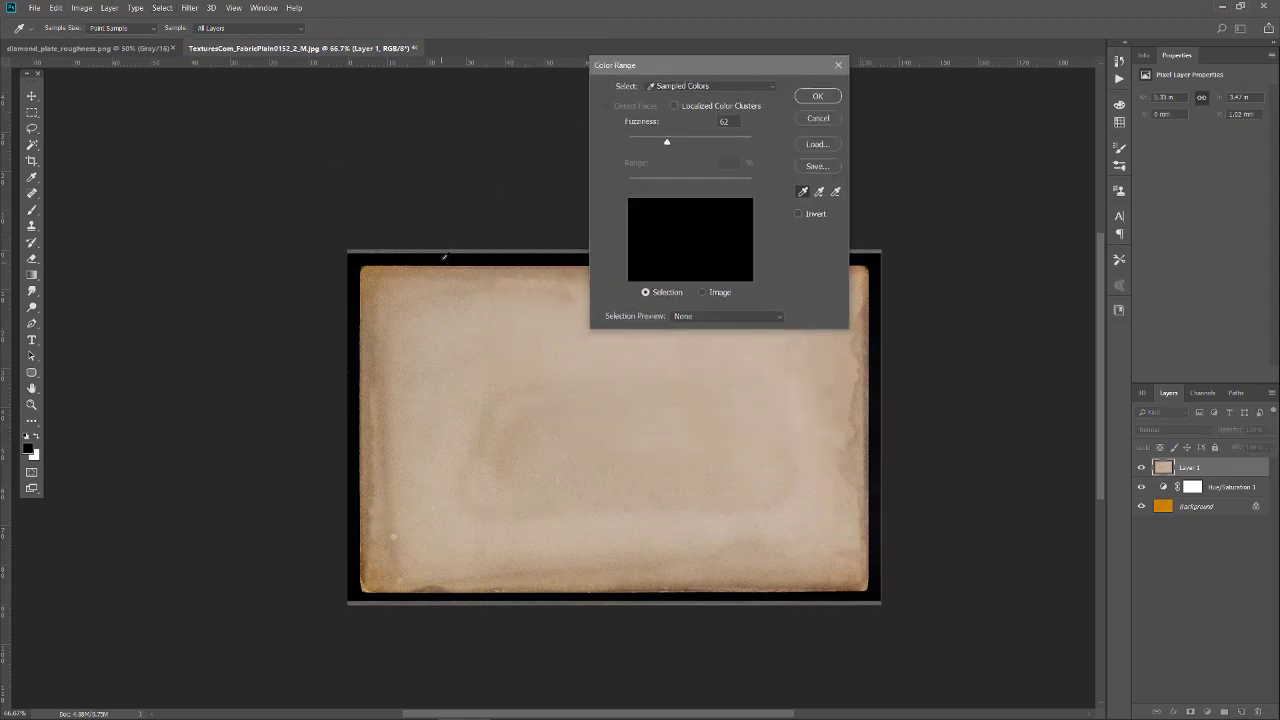
{"action": "left_click", "coordinate": [443, 258]}
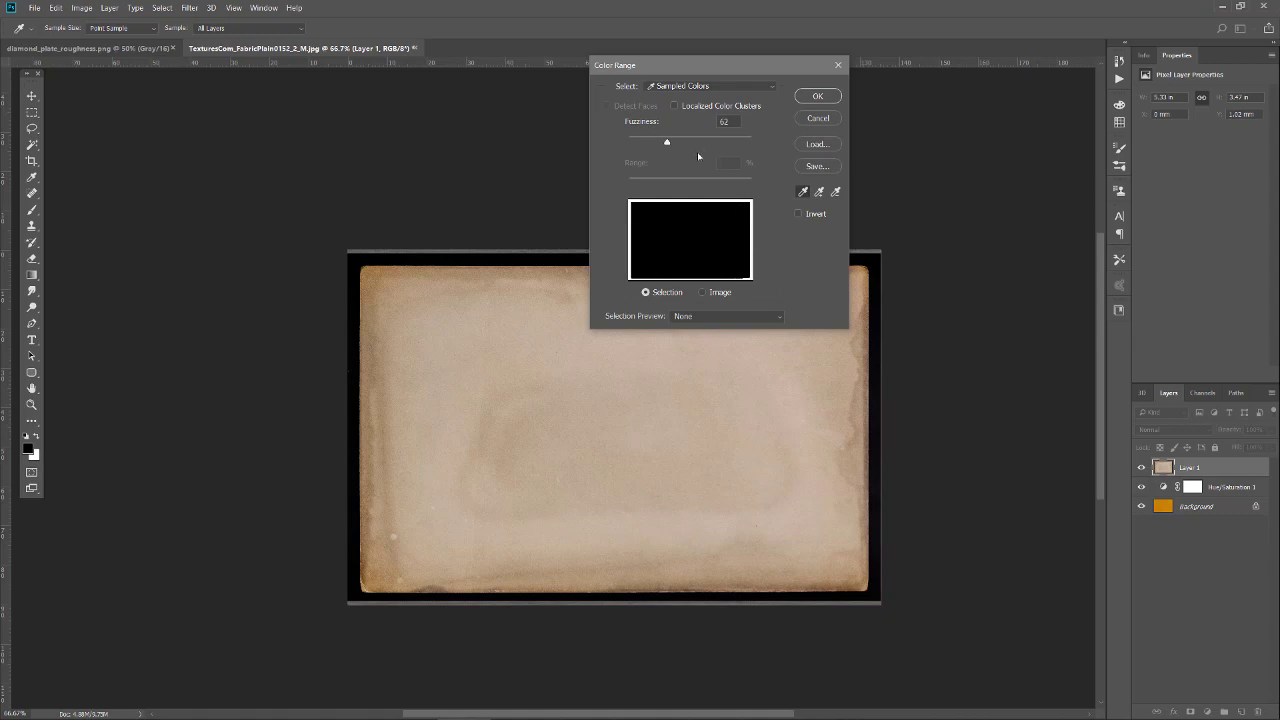
{"action": "left_click_drag", "start_coordinate": [667, 144], "coordinate": [701, 160]}
{"action": "left_click", "coordinate": [818, 96]}
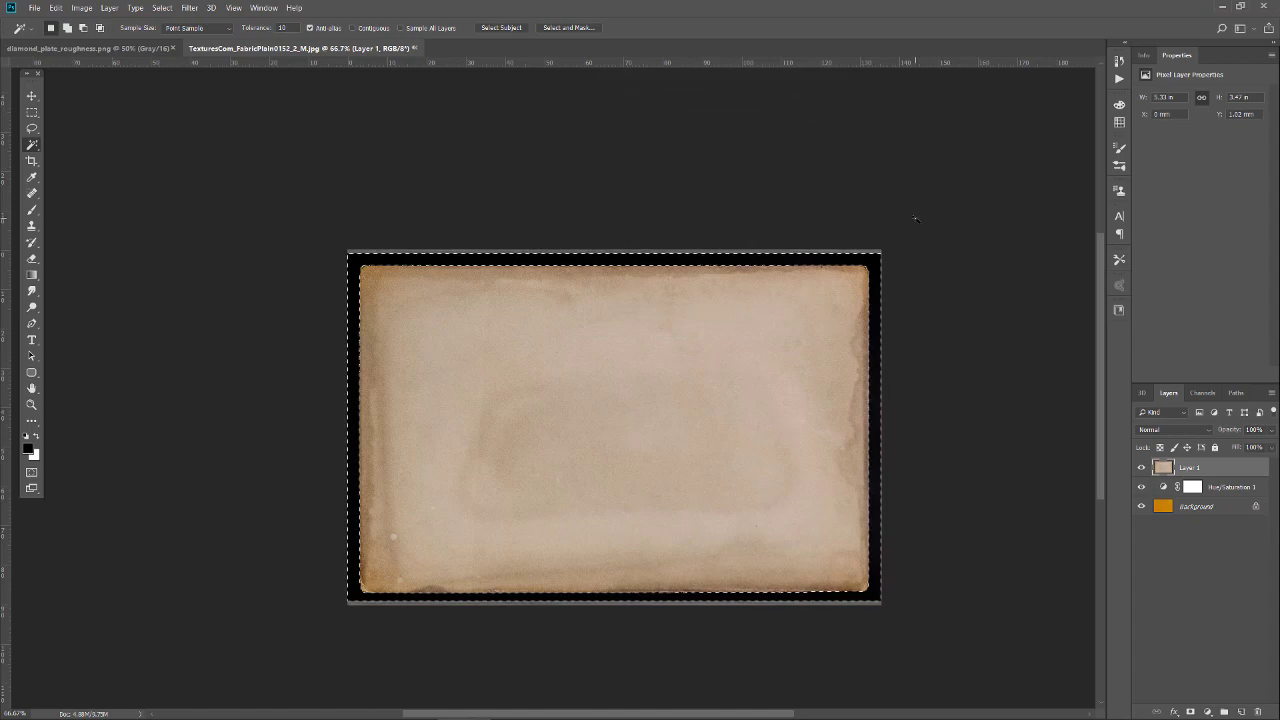
{"action": "key", "text": "Delete"}
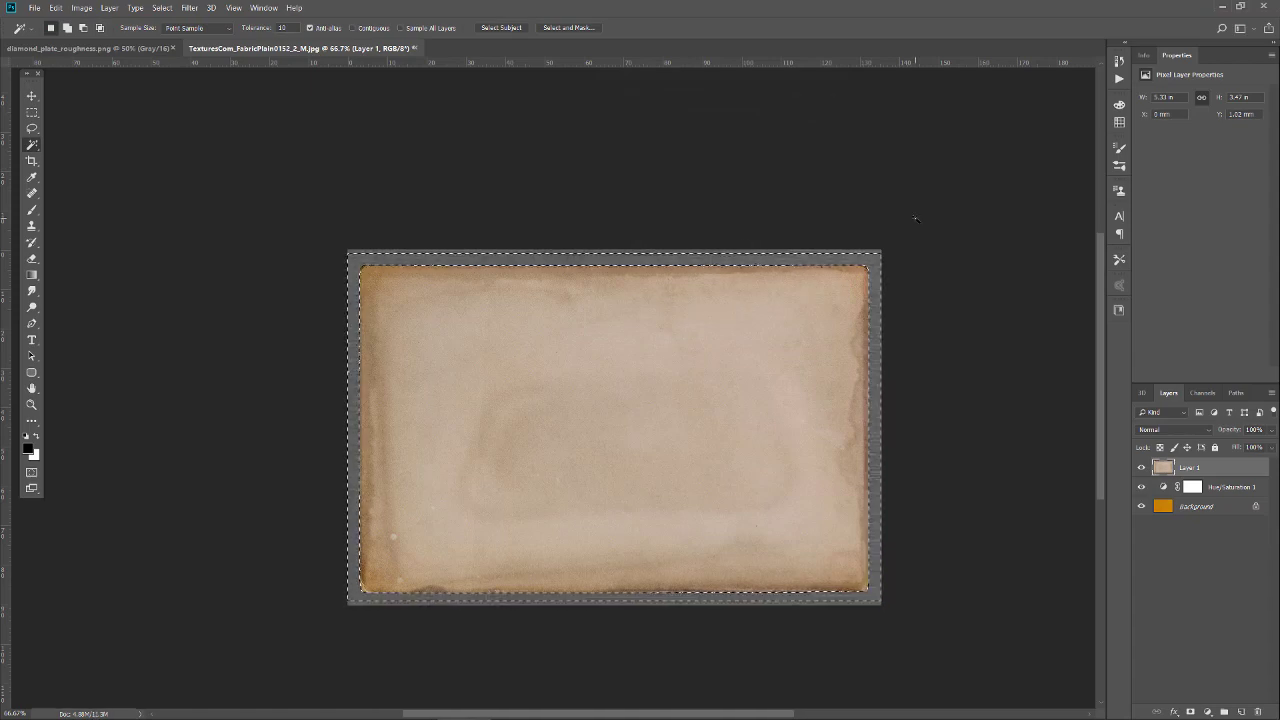
{"action": "key", "text": "ctrl+d"}
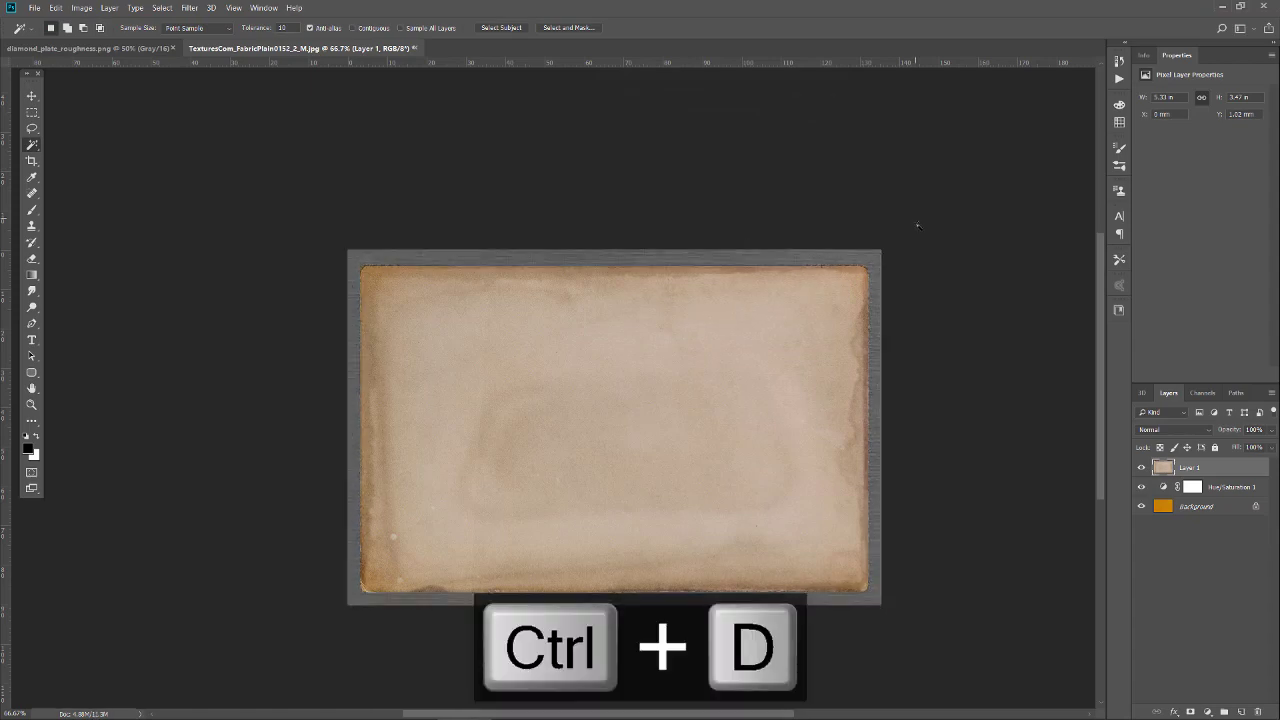
Step: Duplicate the Background fabric layer
{"action": "left_click", "coordinate": [1219, 510]}
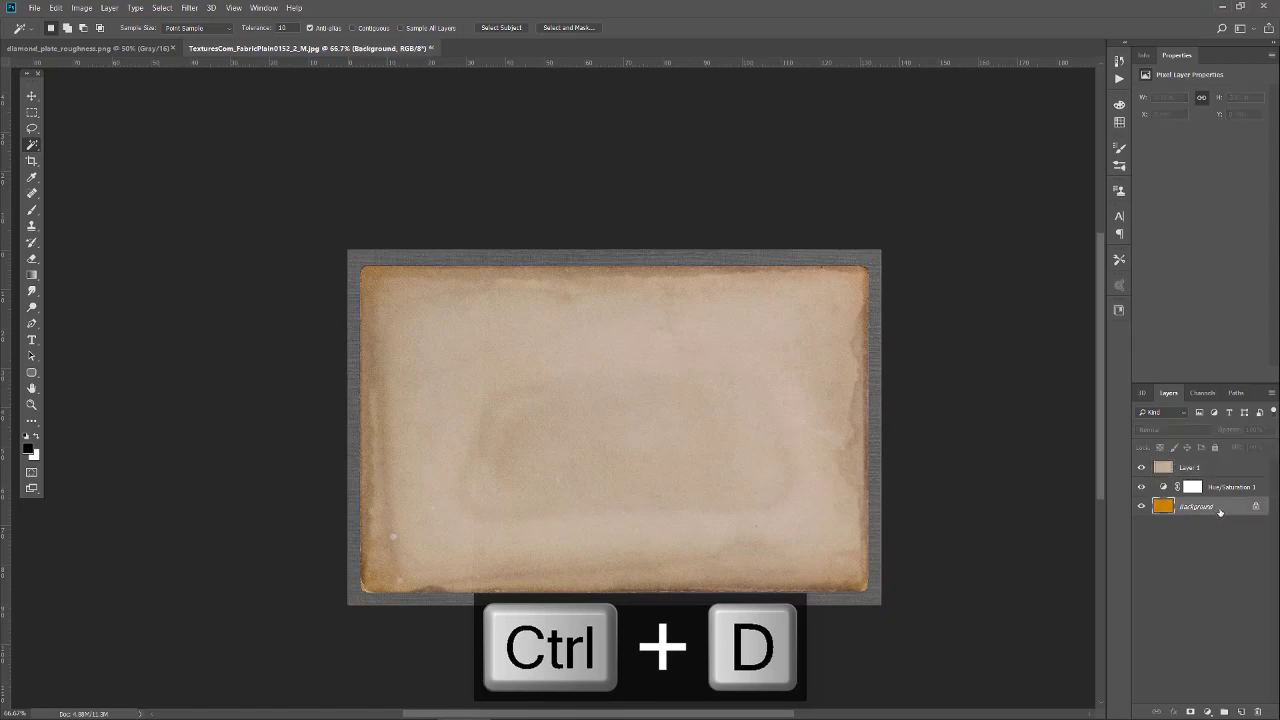
{"action": "left_click_drag", "start_coordinate": [1233, 511], "coordinate": [1241, 711]}
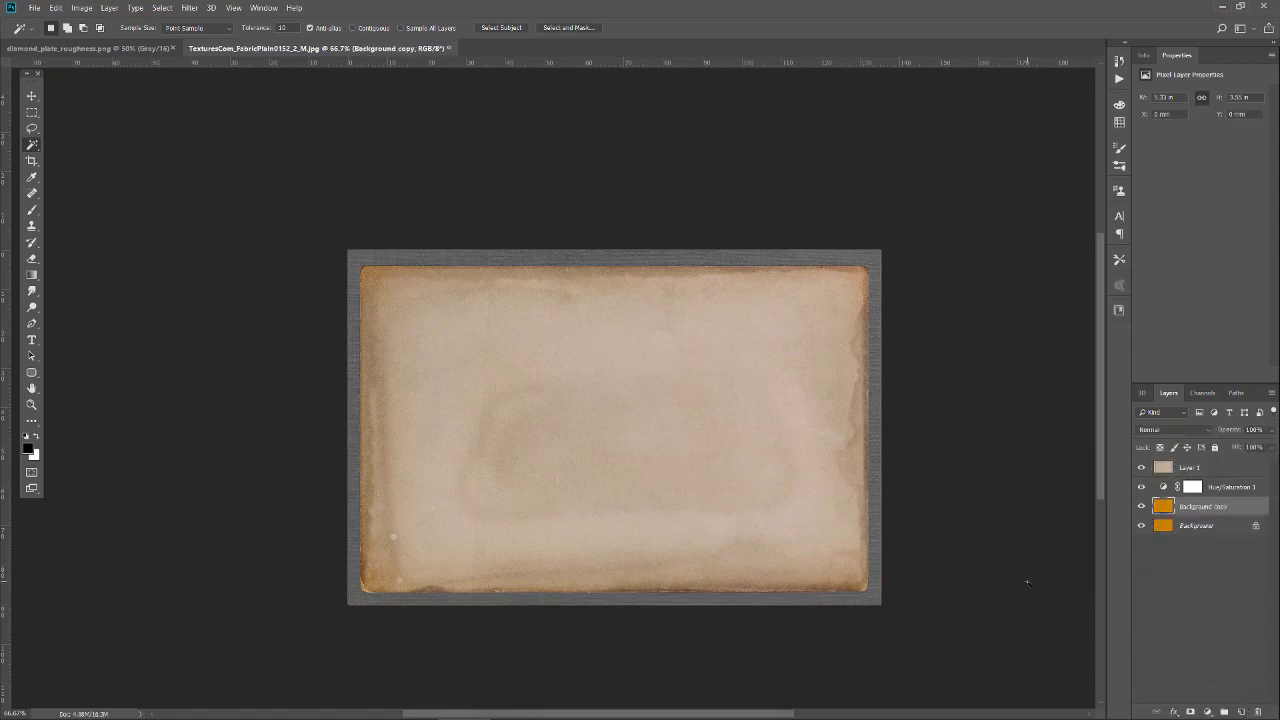
{"action": "key", "text": "ctrl+d"}
Step: Scale the Background copy inward on all four sides to match the paper's edges, and delete the original Background layer
{"action": "key", "text": "ctrl+t"}
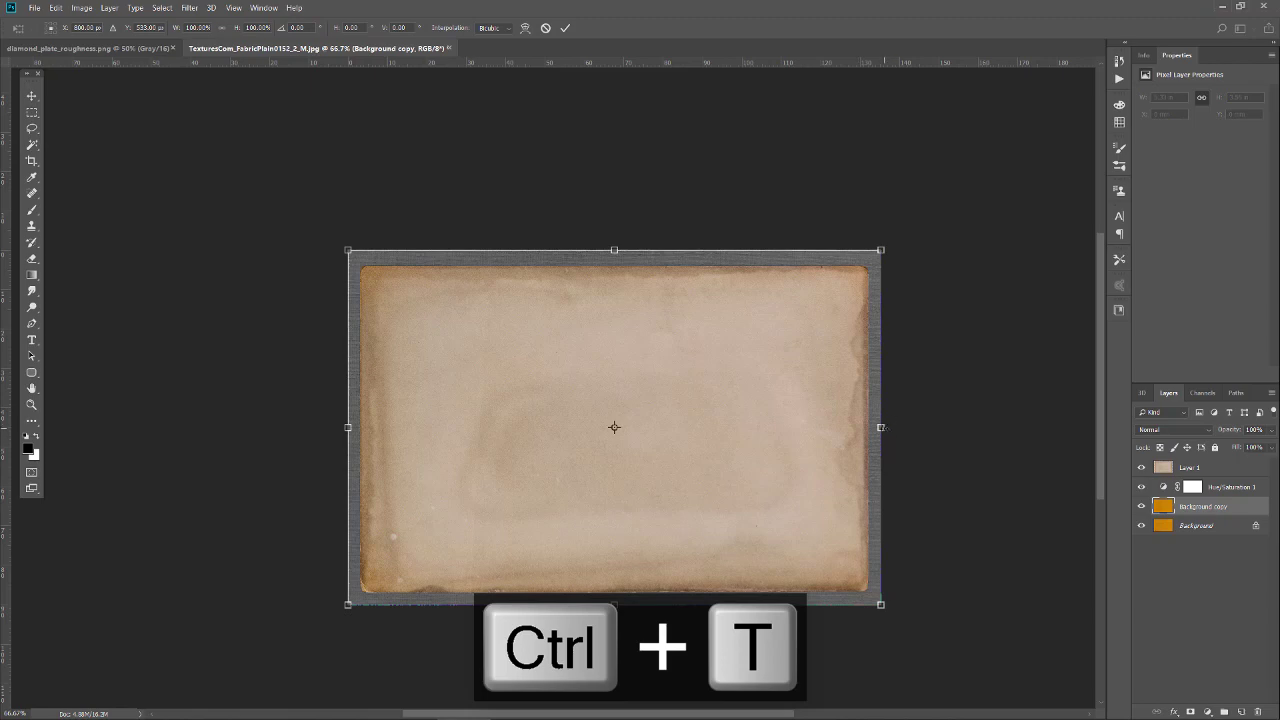
{"action": "left_click_drag", "start_coordinate": [880, 427], "coordinate": [867, 427]}
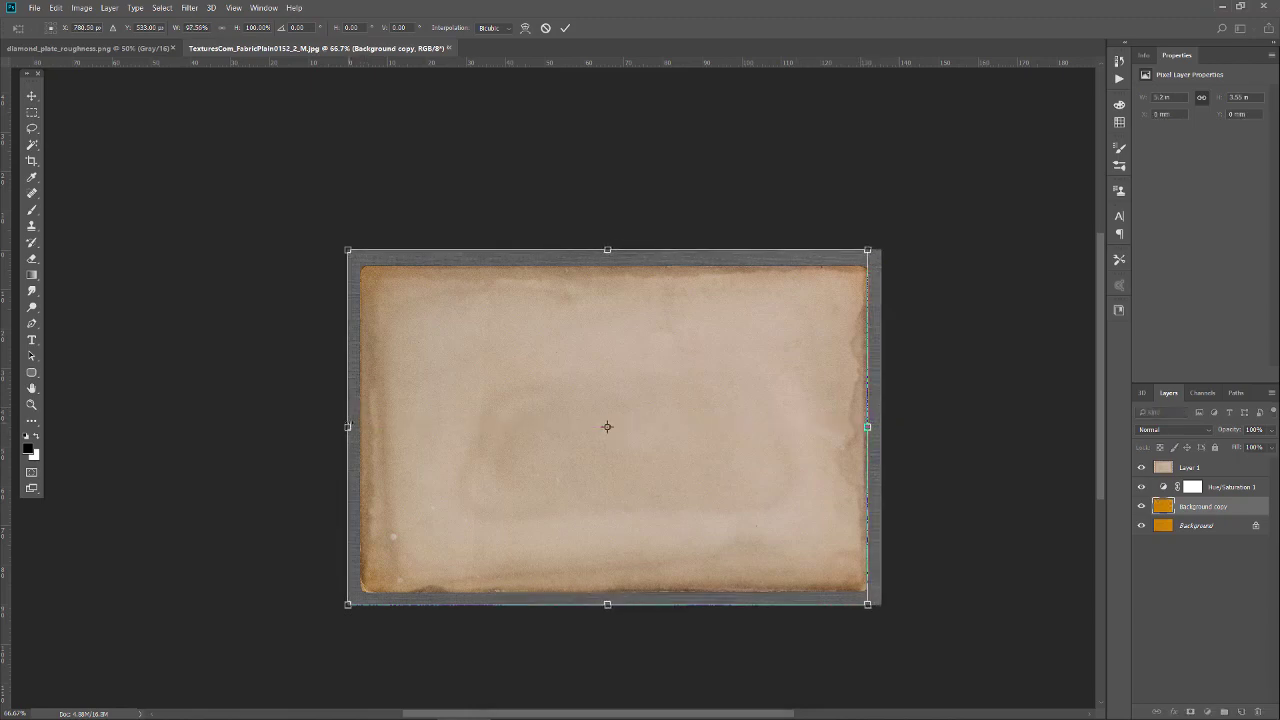
{"action": "left_click_drag", "start_coordinate": [349, 426], "coordinate": [359, 427]}
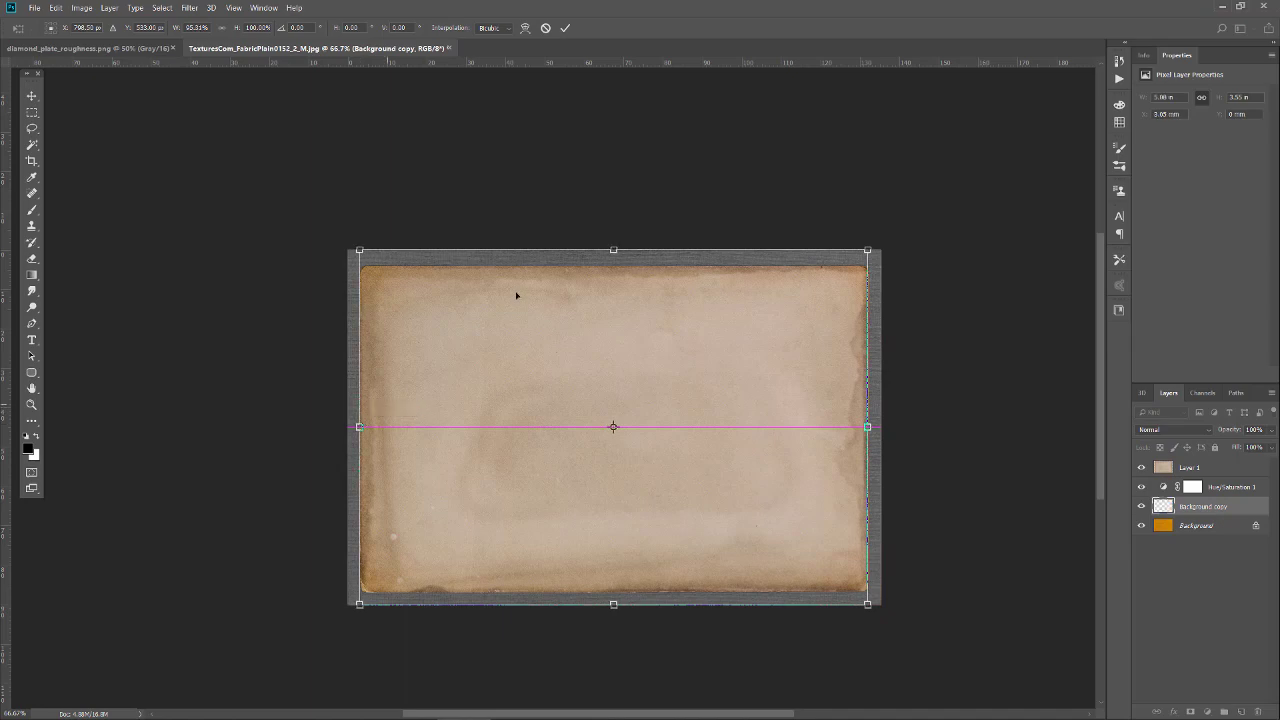
{"action": "left_click_drag", "start_coordinate": [613, 257], "coordinate": [613, 265]}
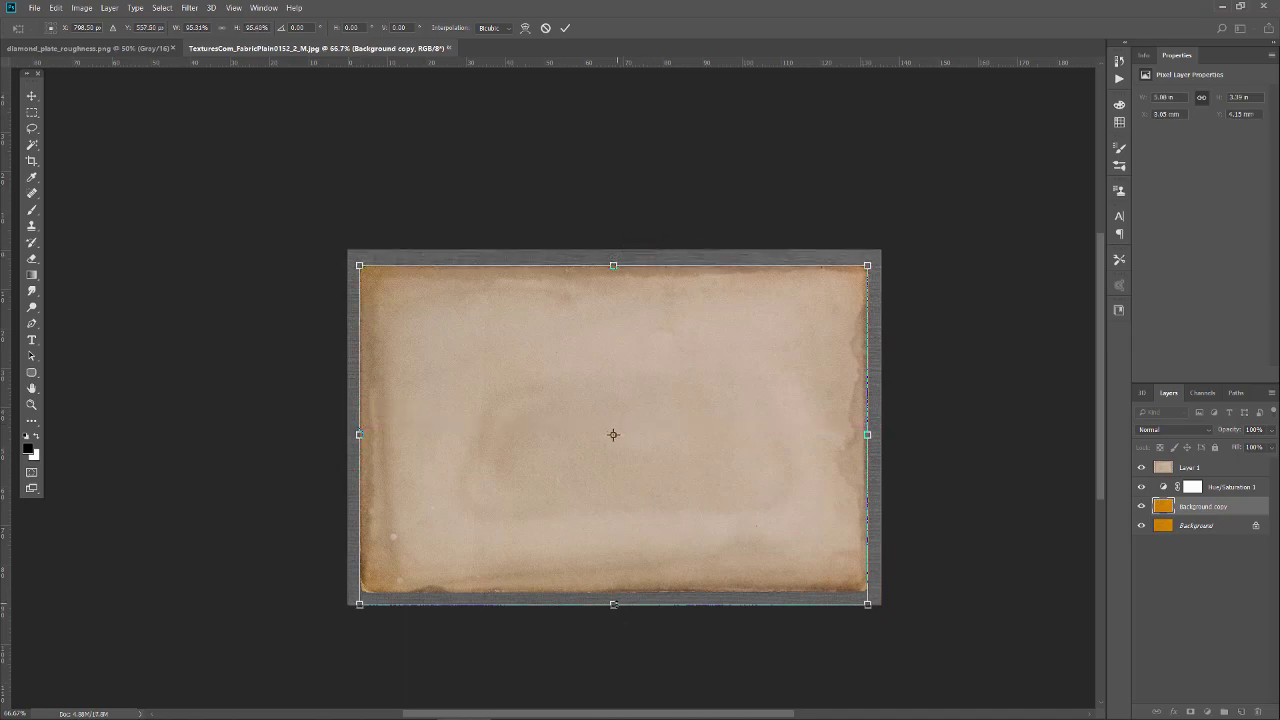
{"action": "left_click_drag", "start_coordinate": [613, 605], "coordinate": [615, 590]}
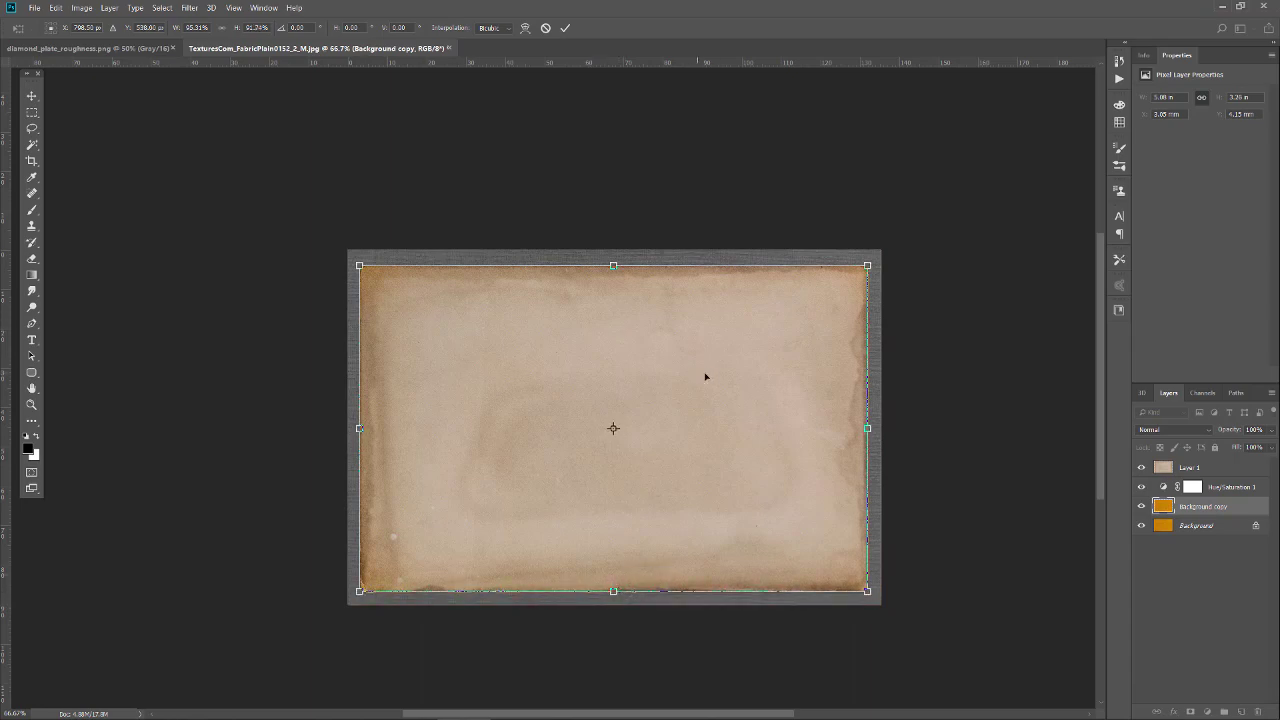
{"action": "left_click", "coordinate": [565, 28]}
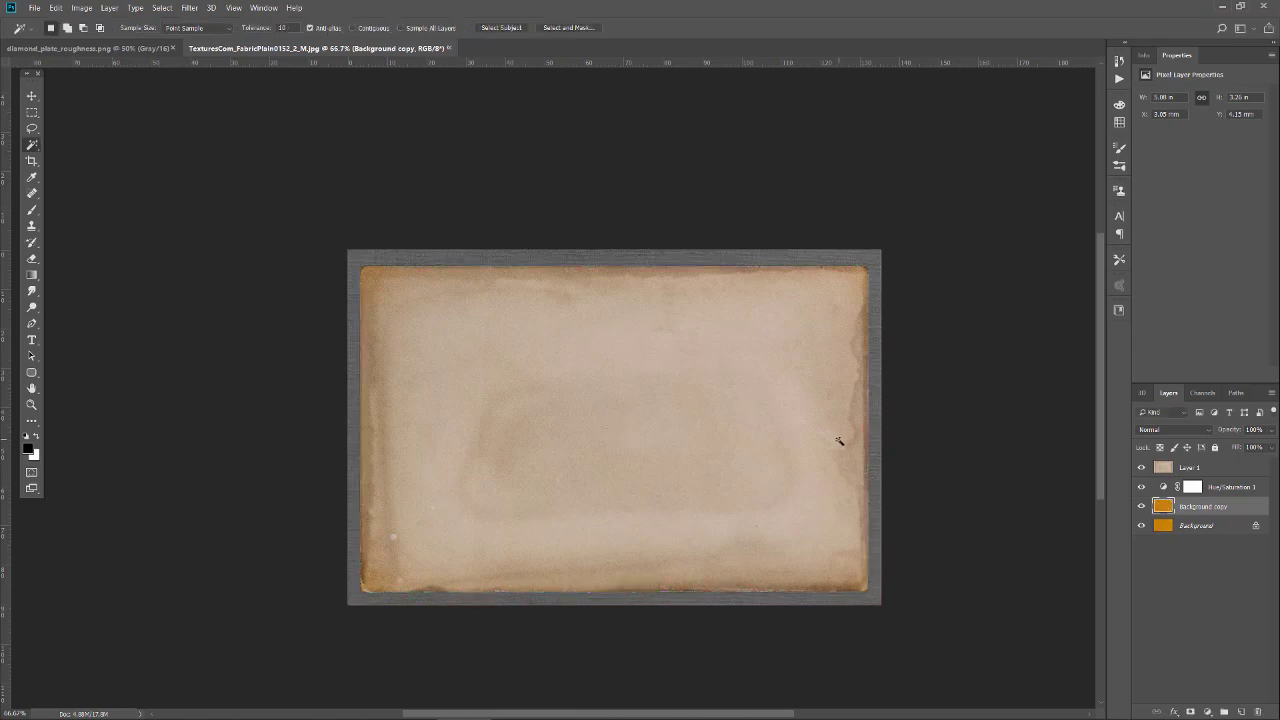
{"action": "left_click_drag", "start_coordinate": [1206, 526], "coordinate": [1258, 711]}
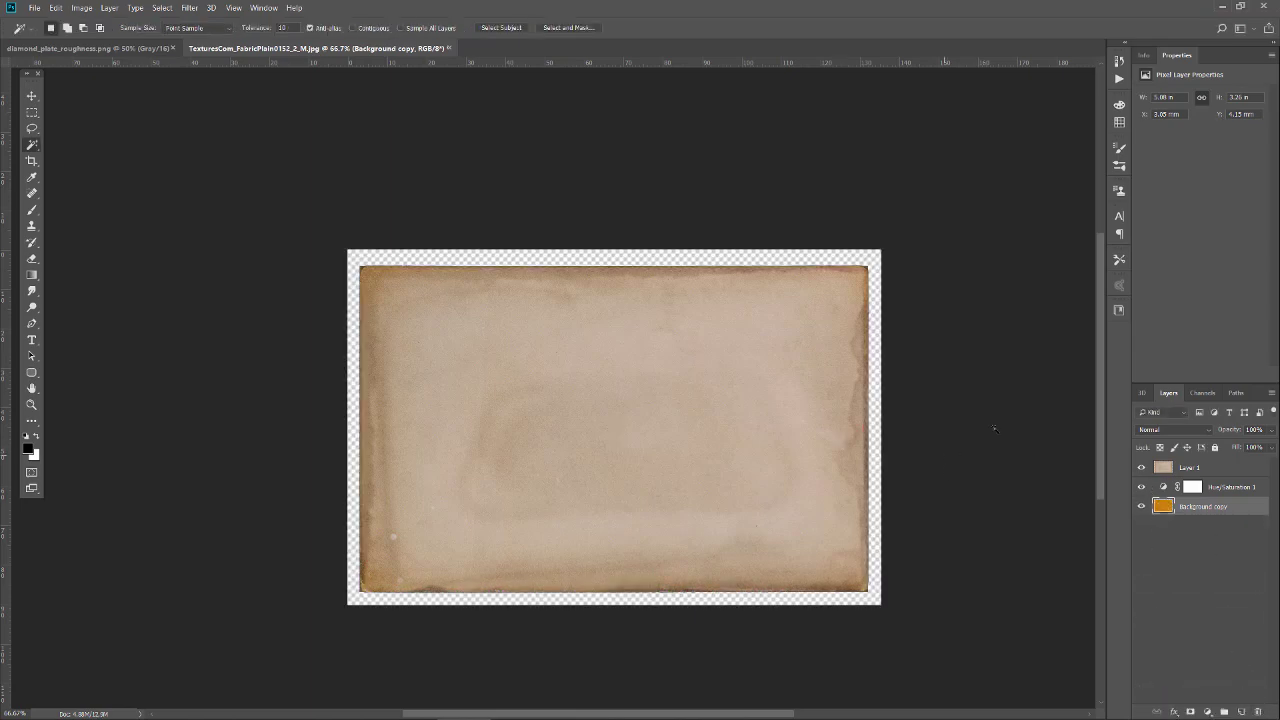
Step: Duplicate the paper layer Layer 1 and hide the original
{"action": "left_click", "coordinate": [1214, 470]}
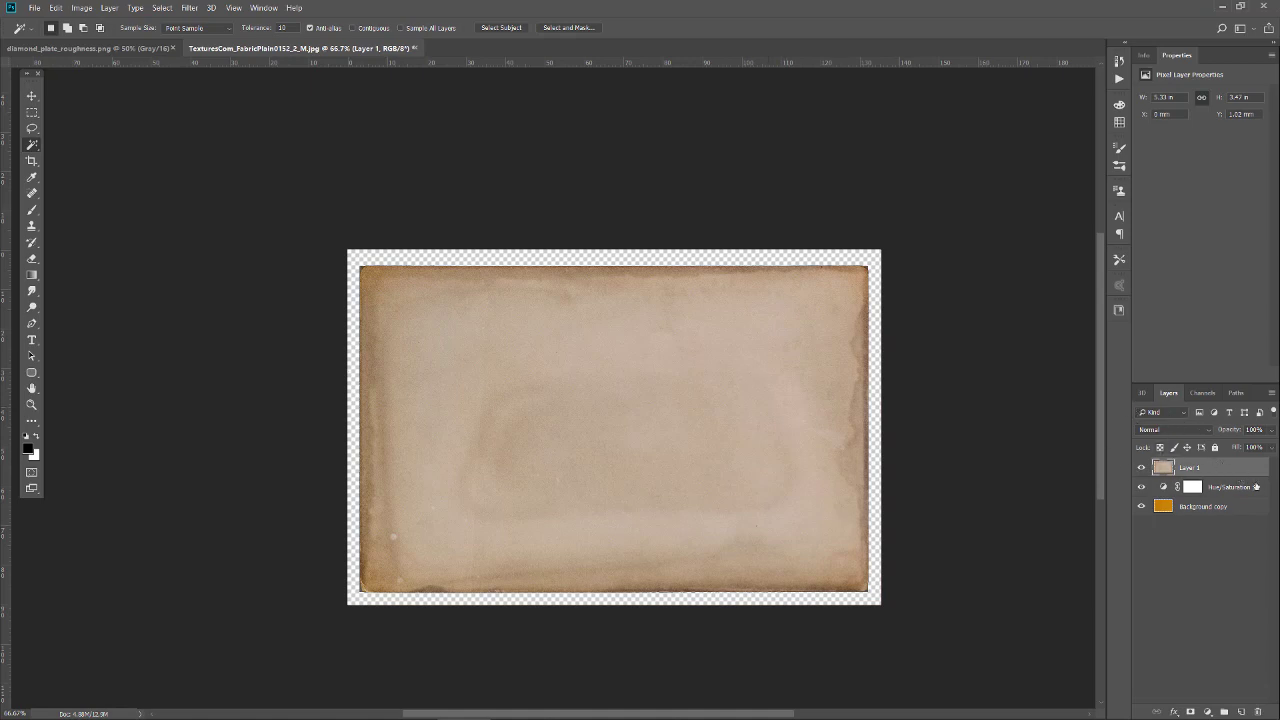
{"action": "key", "text": "ctrl+j"}
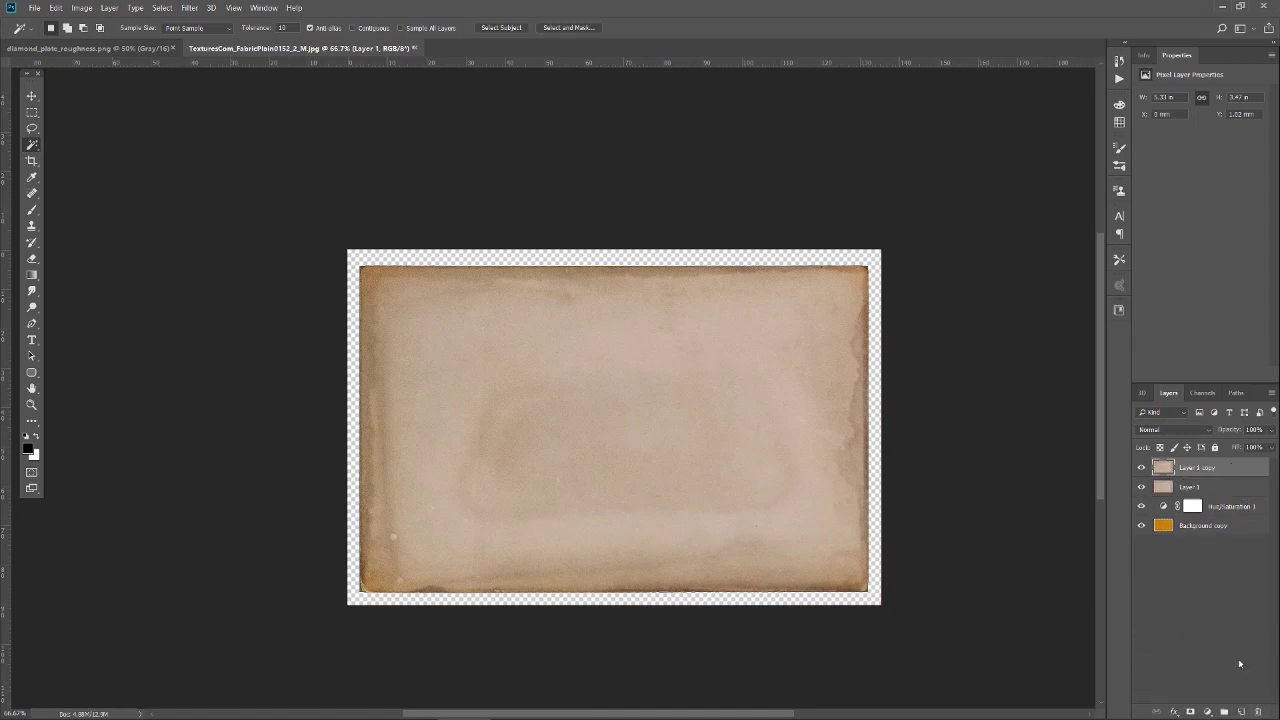
{"action": "left_click", "coordinate": [1141, 487]}
Step: Set the blend mode of Layer 1 copy to Color
{"action": "left_click", "coordinate": [1168, 413]}
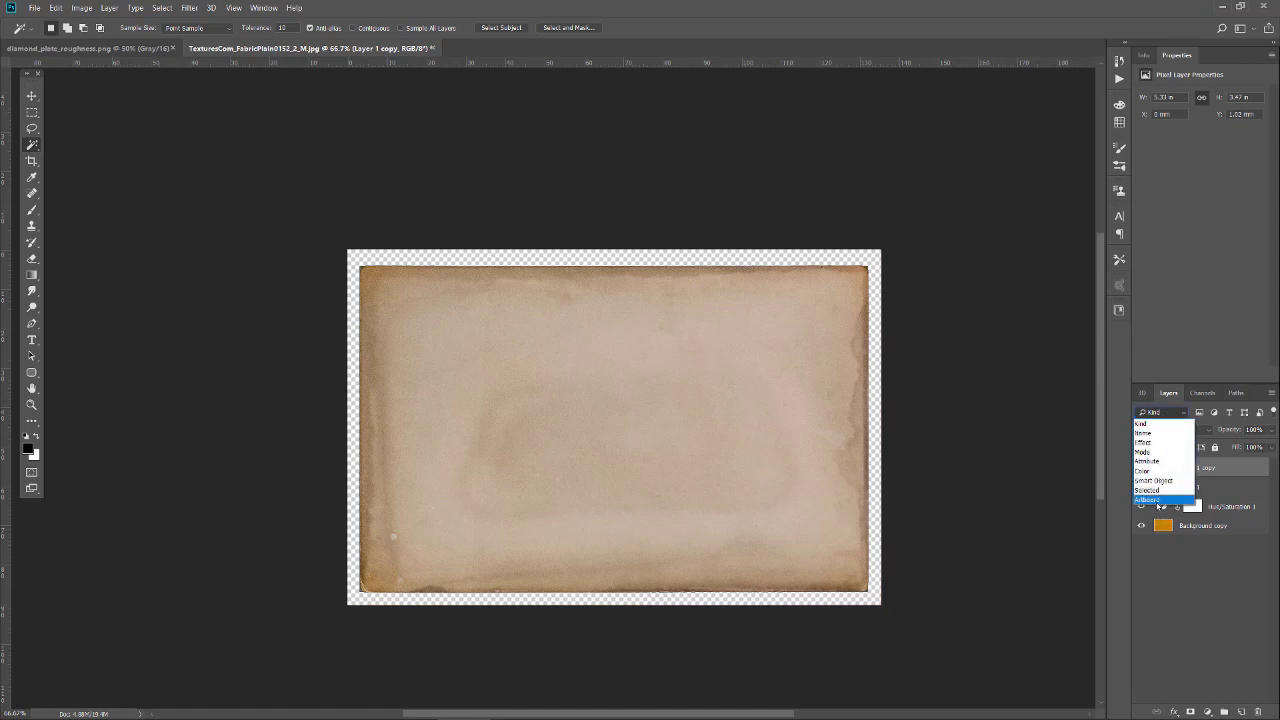
{"action": "left_click", "coordinate": [1150, 425]}
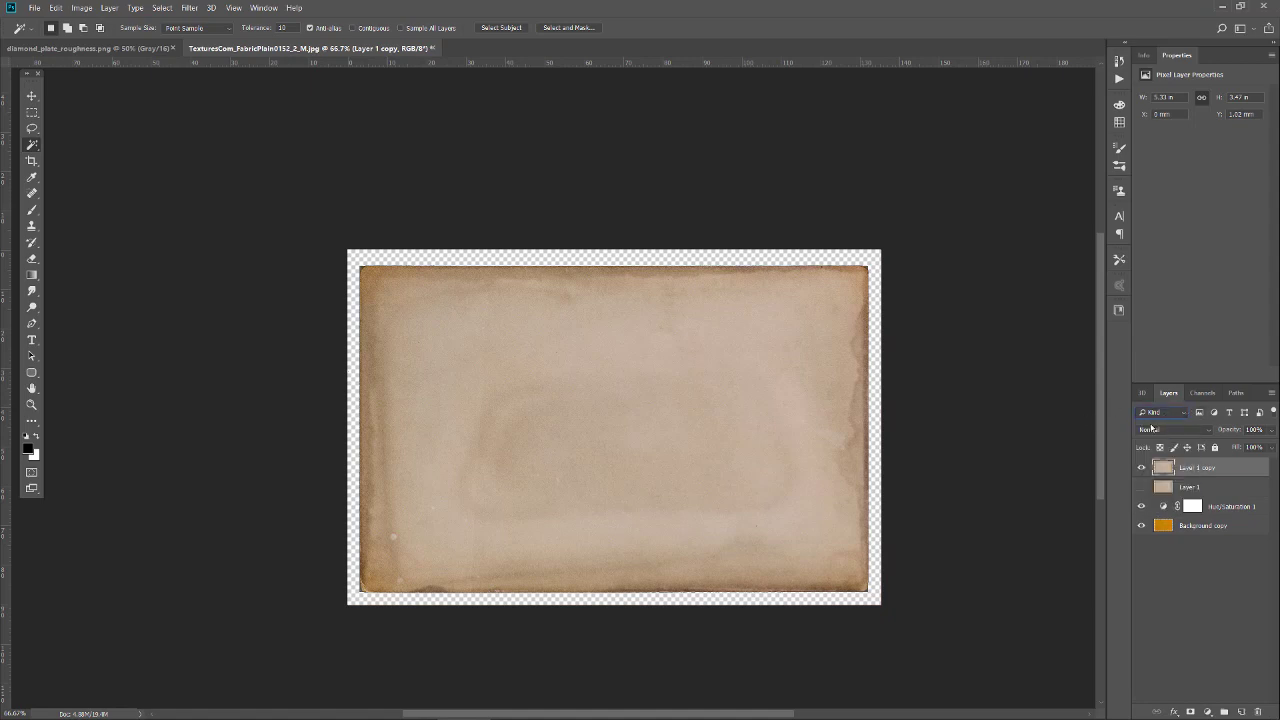
{"action": "left_click", "coordinate": [1151, 428]}
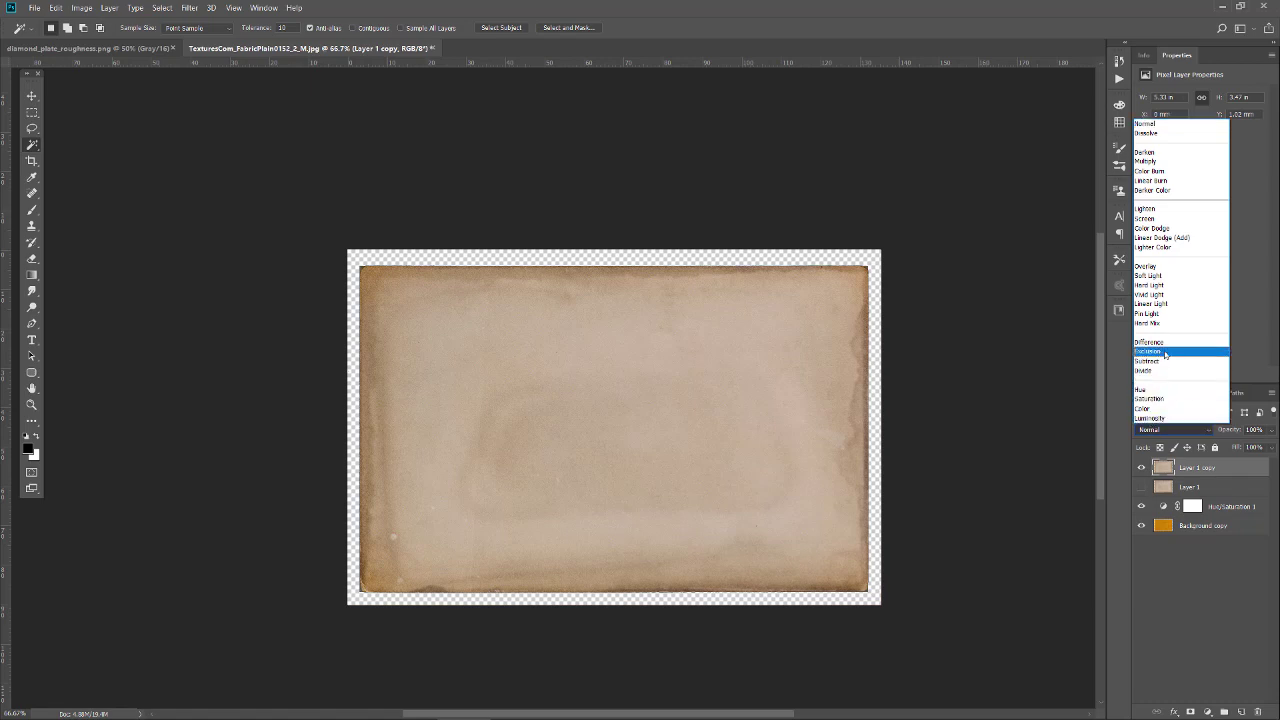
{"action": "left_click", "coordinate": [1160, 408]}
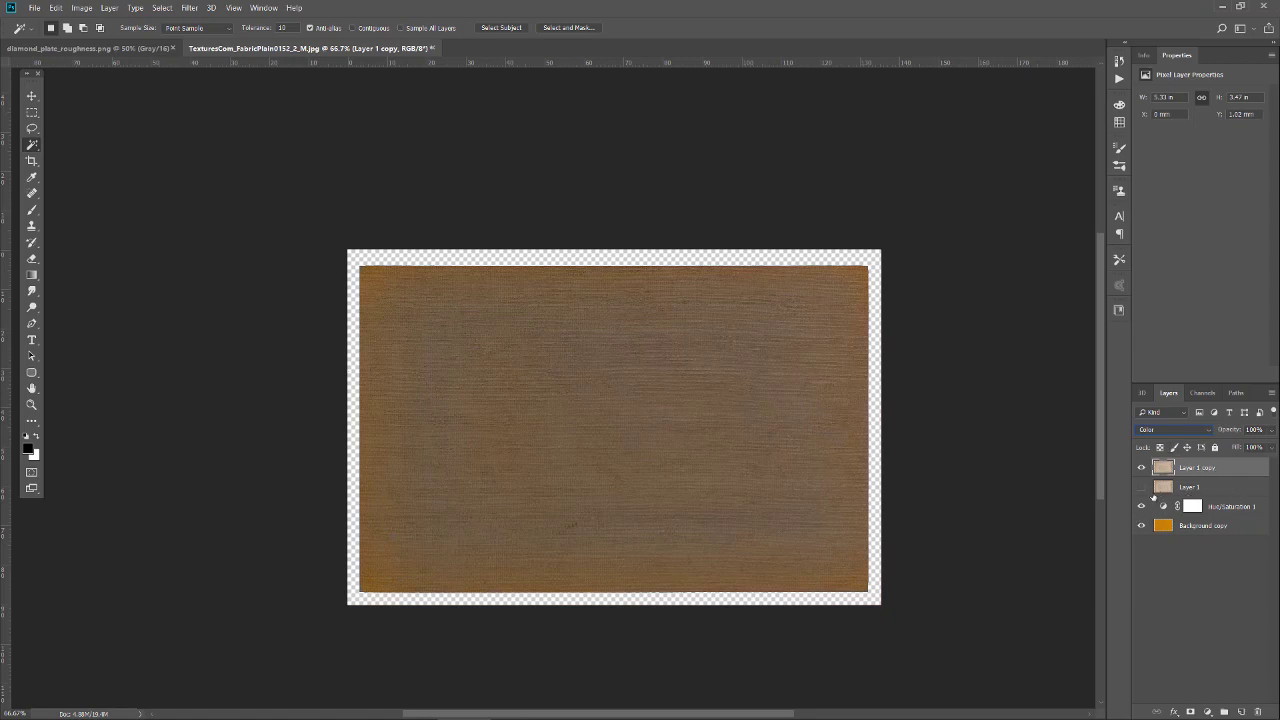
Step: Make Layer 1 visible again and move it above Layer 1 copy in the layer stack
{"action": "left_click", "coordinate": [1141, 487]}
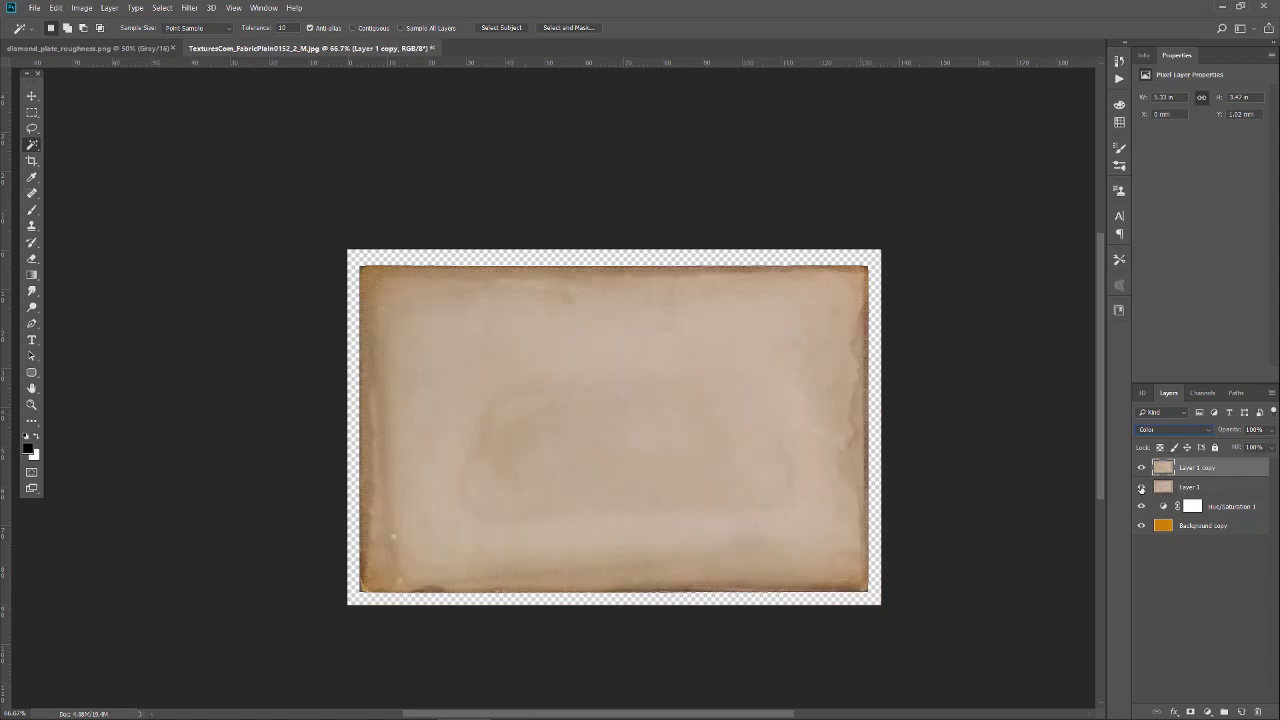
{"action": "left_click", "coordinate": [1221, 487]}
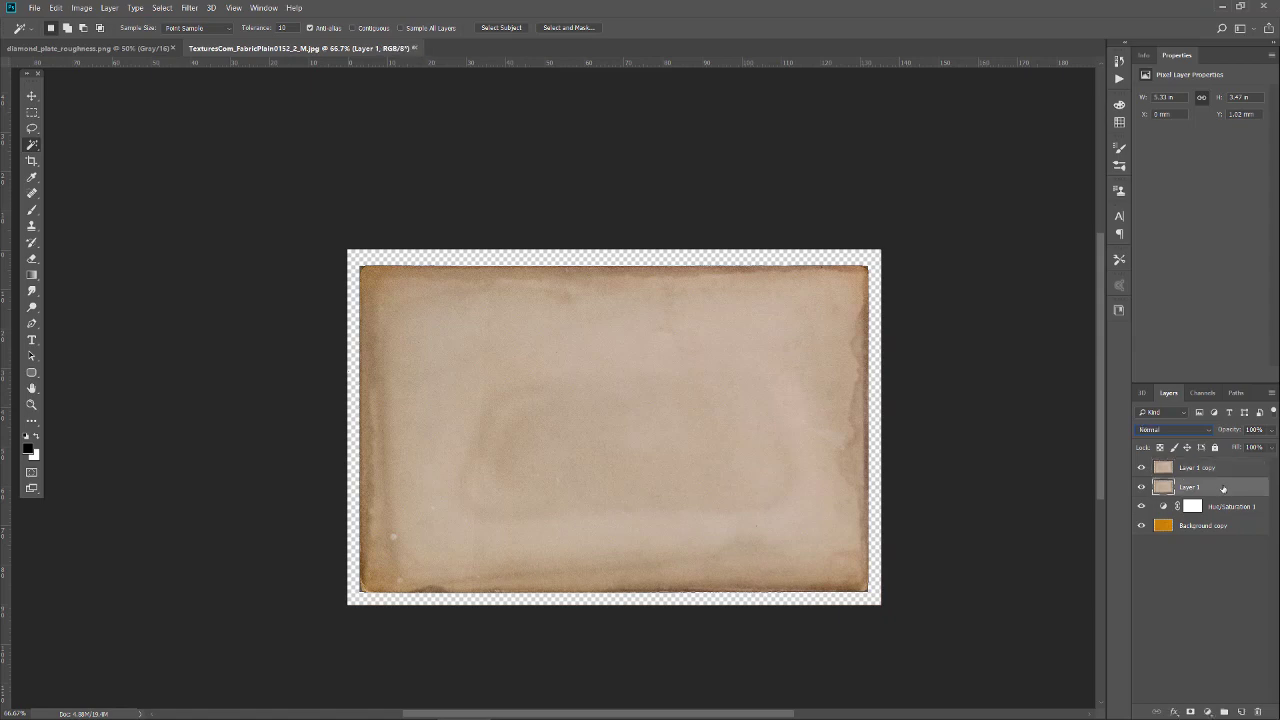
{"action": "left_click_drag", "start_coordinate": [1199, 481], "coordinate": [1160, 464]}
{"action": "left_click", "coordinate": [1142, 468]}
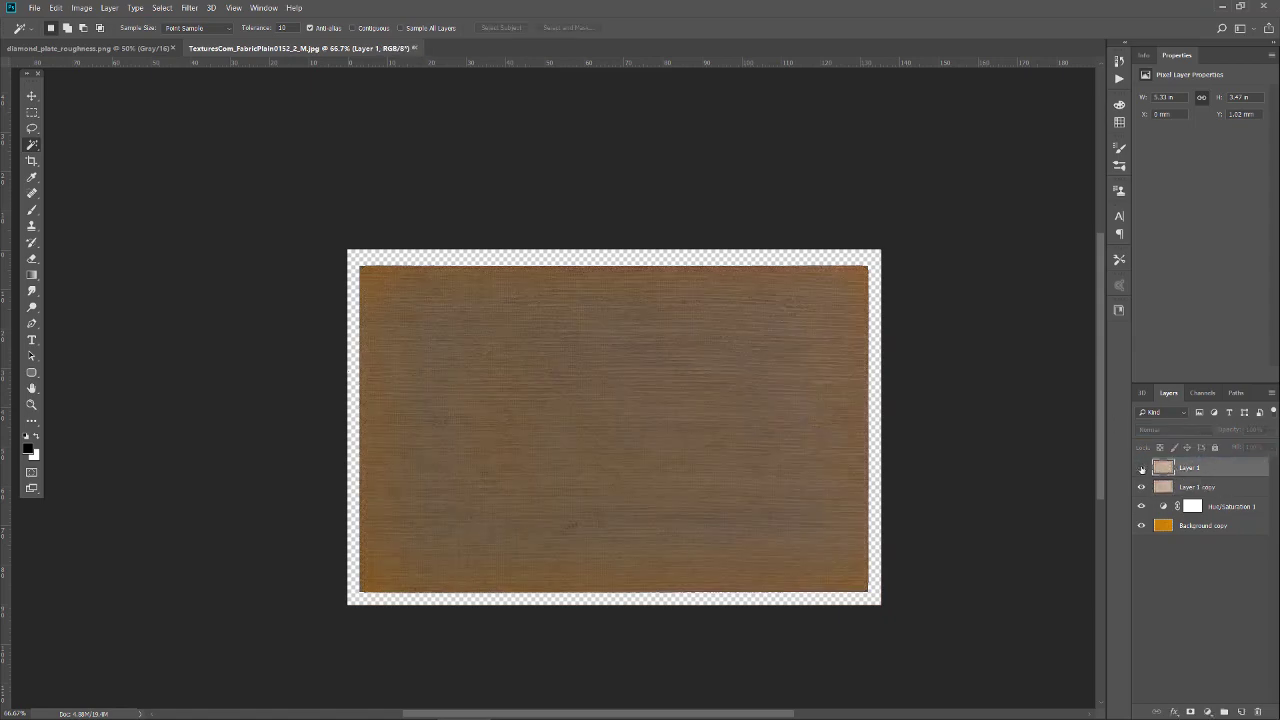
{"action": "left_click", "coordinate": [1142, 468]}
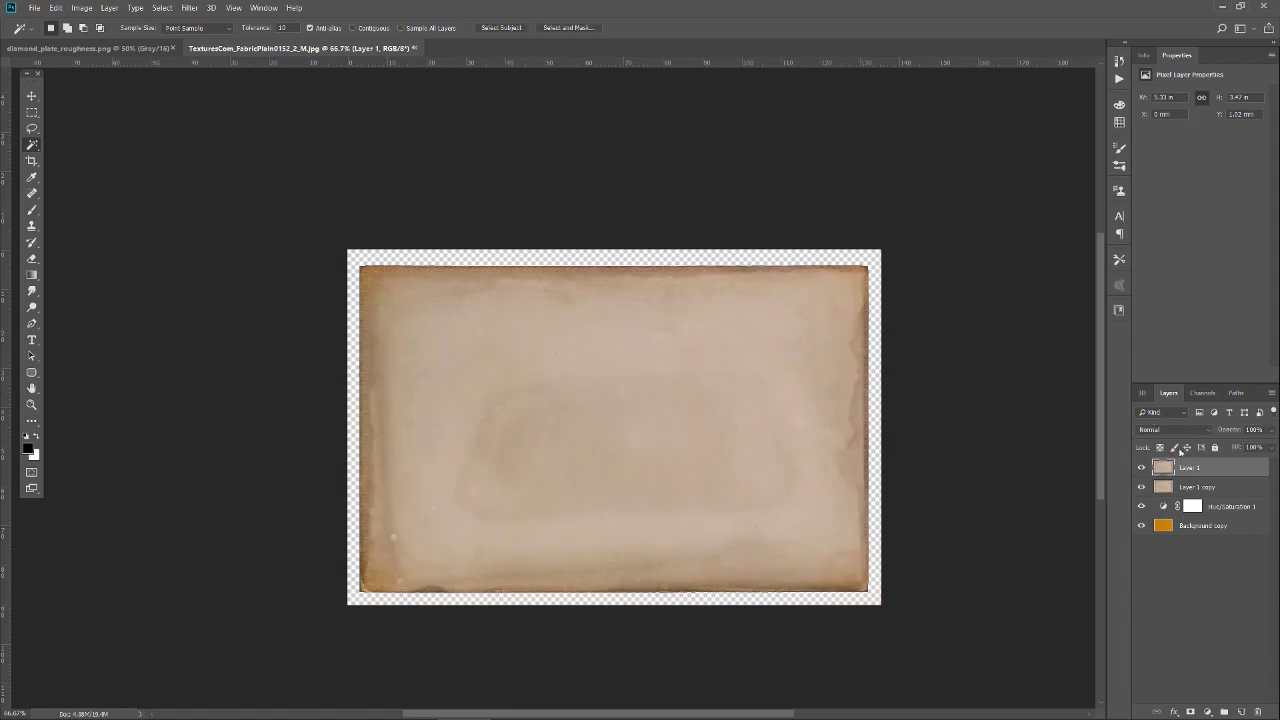
Step: Set the blend mode of Layer 1 to Overlay, leaving nothing selected on the canvas
{"action": "left_click", "coordinate": [1165, 430]}
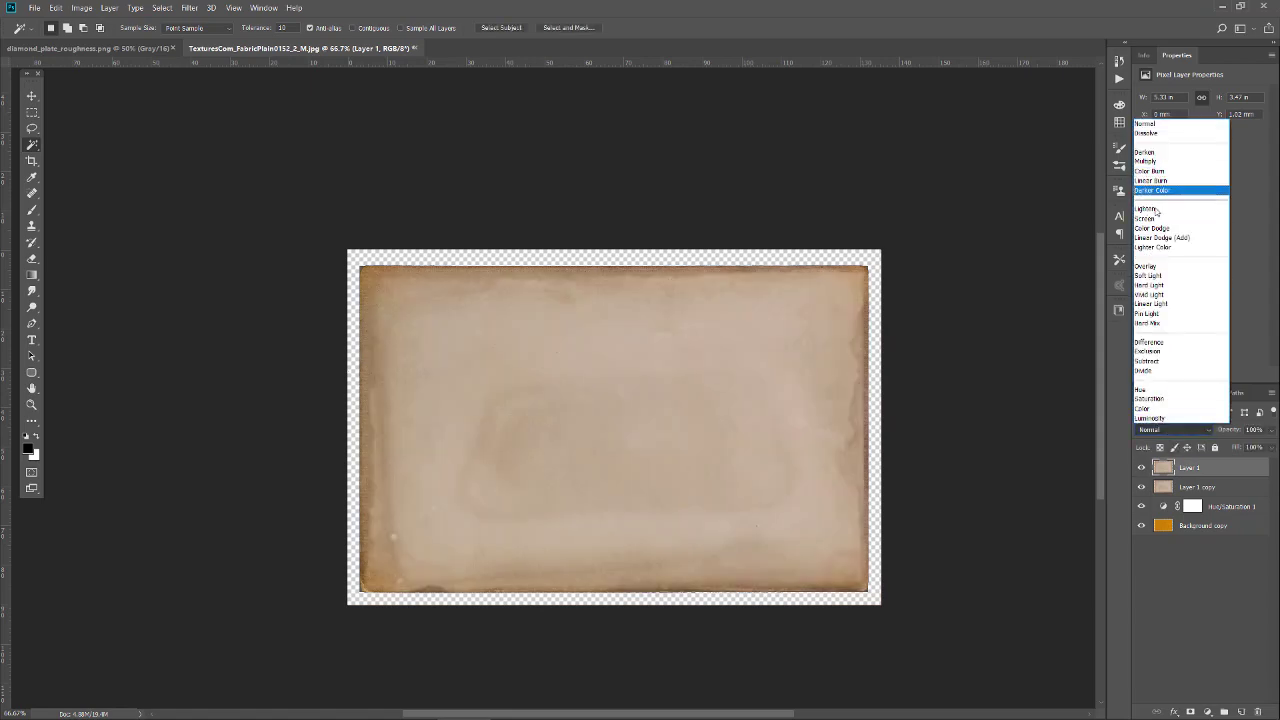
{"action": "left_click", "coordinate": [1153, 268]}
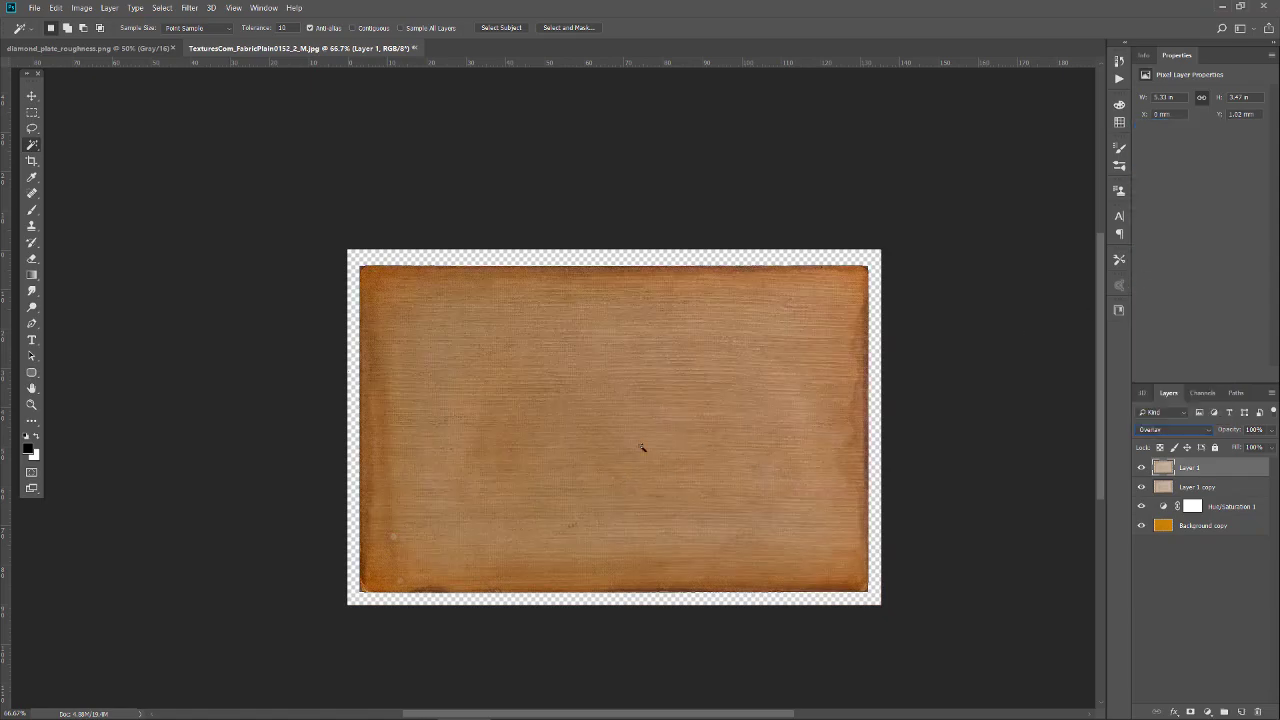
{"action": "left_click", "coordinate": [557, 530]}
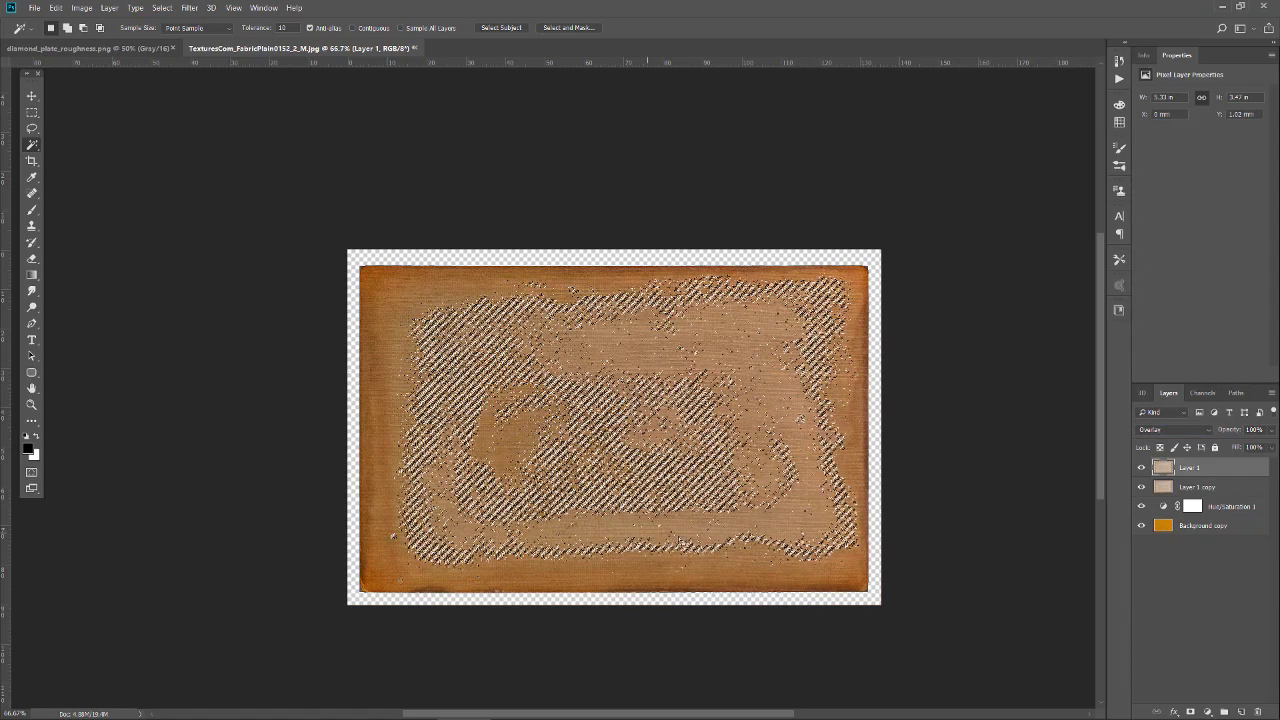
{"action": "key", "text": "ctrl+d"}
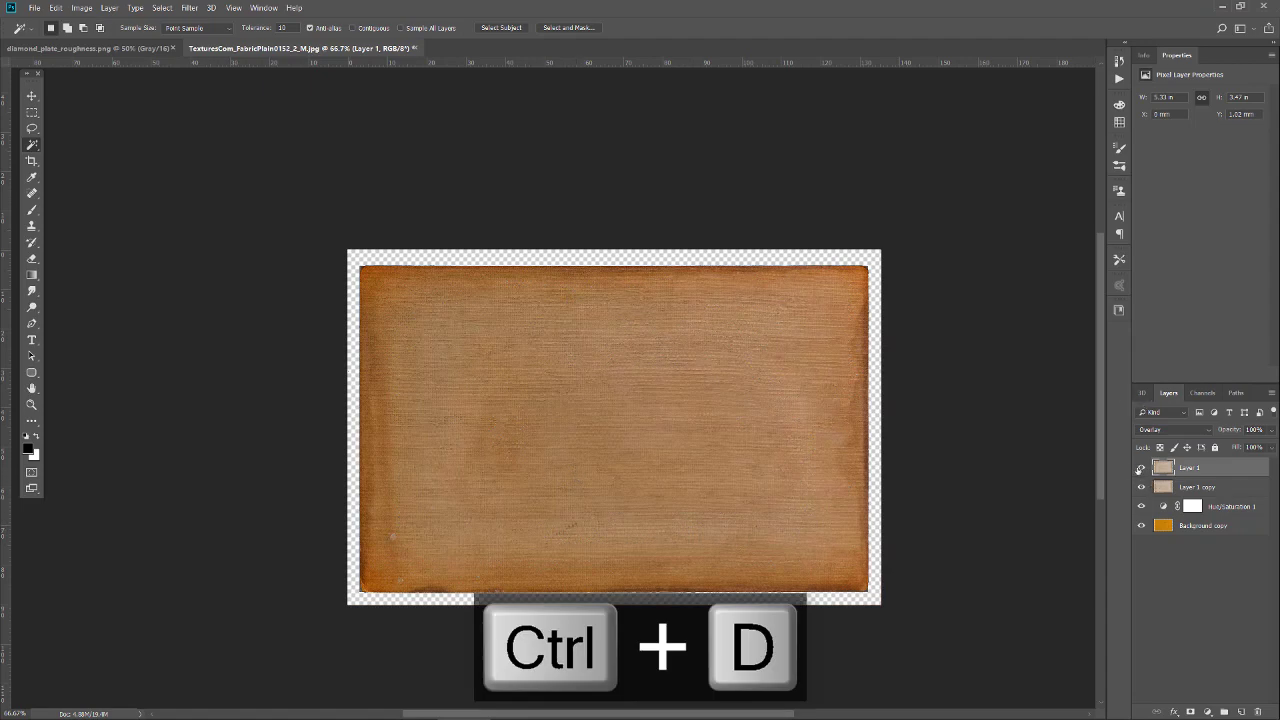
Step: Compare the texture with Layer 1 hidden and shown, and examine the blended fabric weave up close
{"action": "left_click", "coordinate": [1141, 467]}
{"action": "left_click", "coordinate": [1141, 467]}
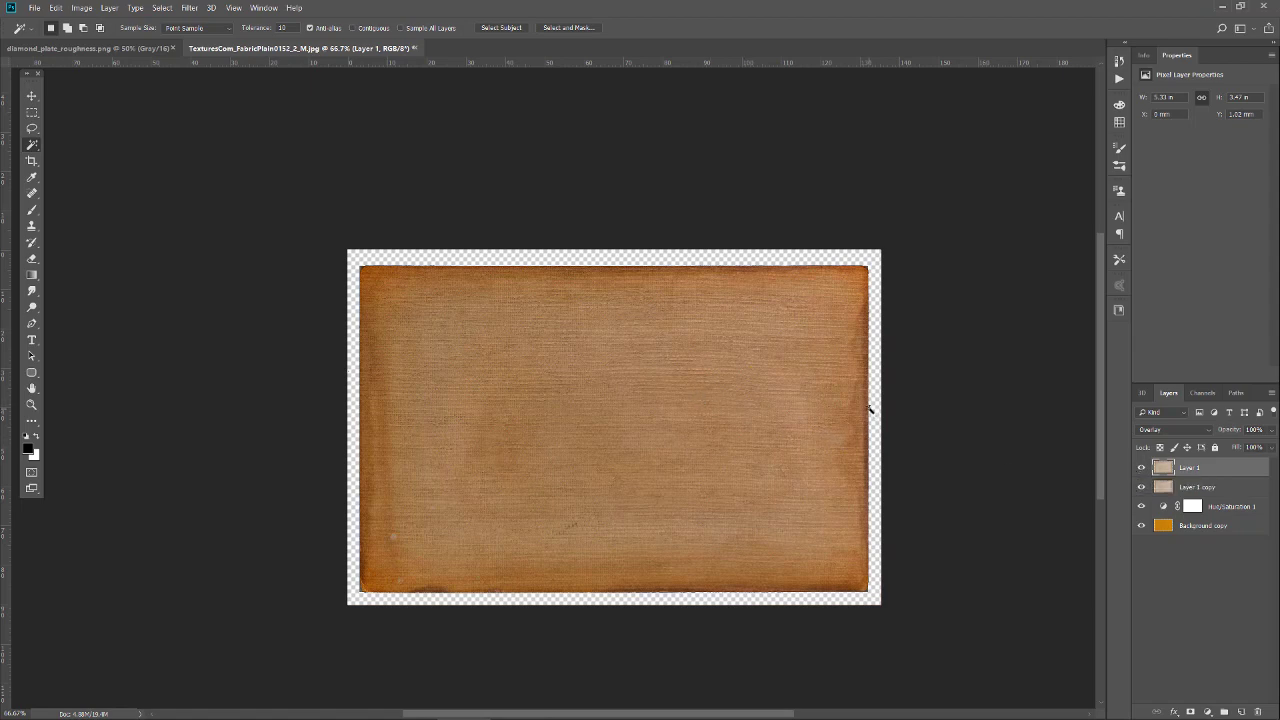
{"action": "key", "text": "z"}
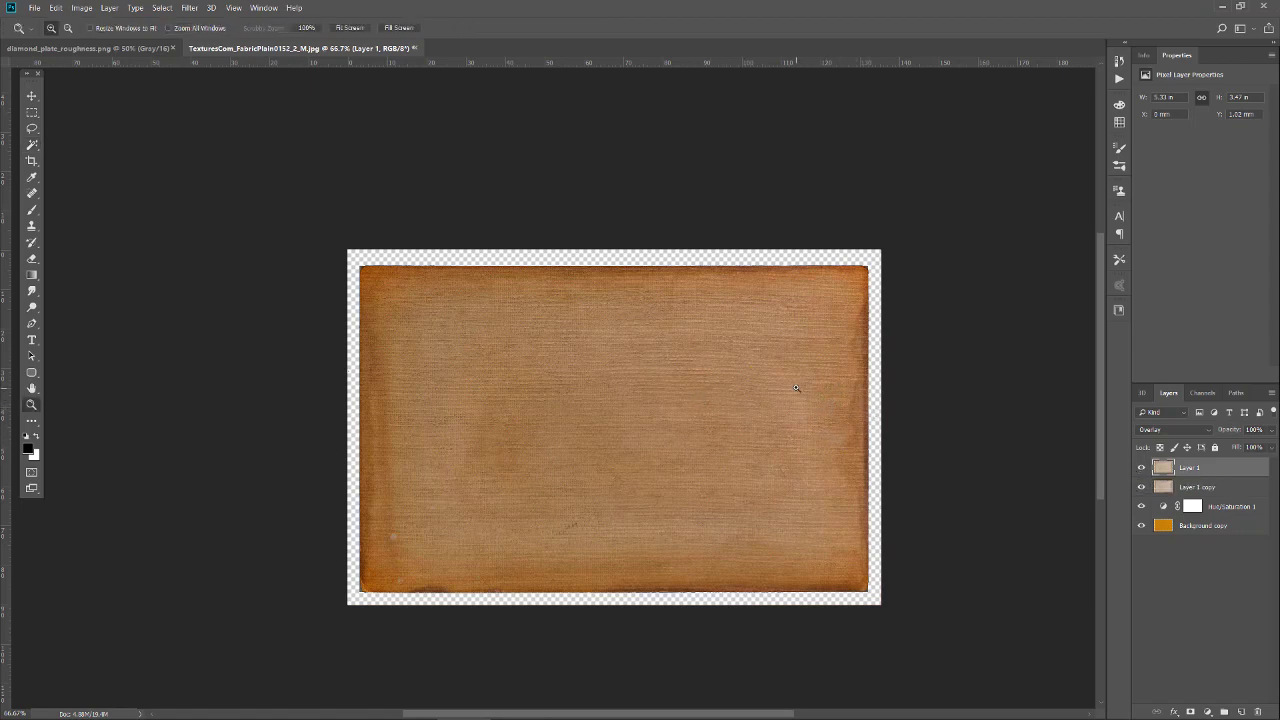
{"action": "left_click", "coordinate": [770, 410]}
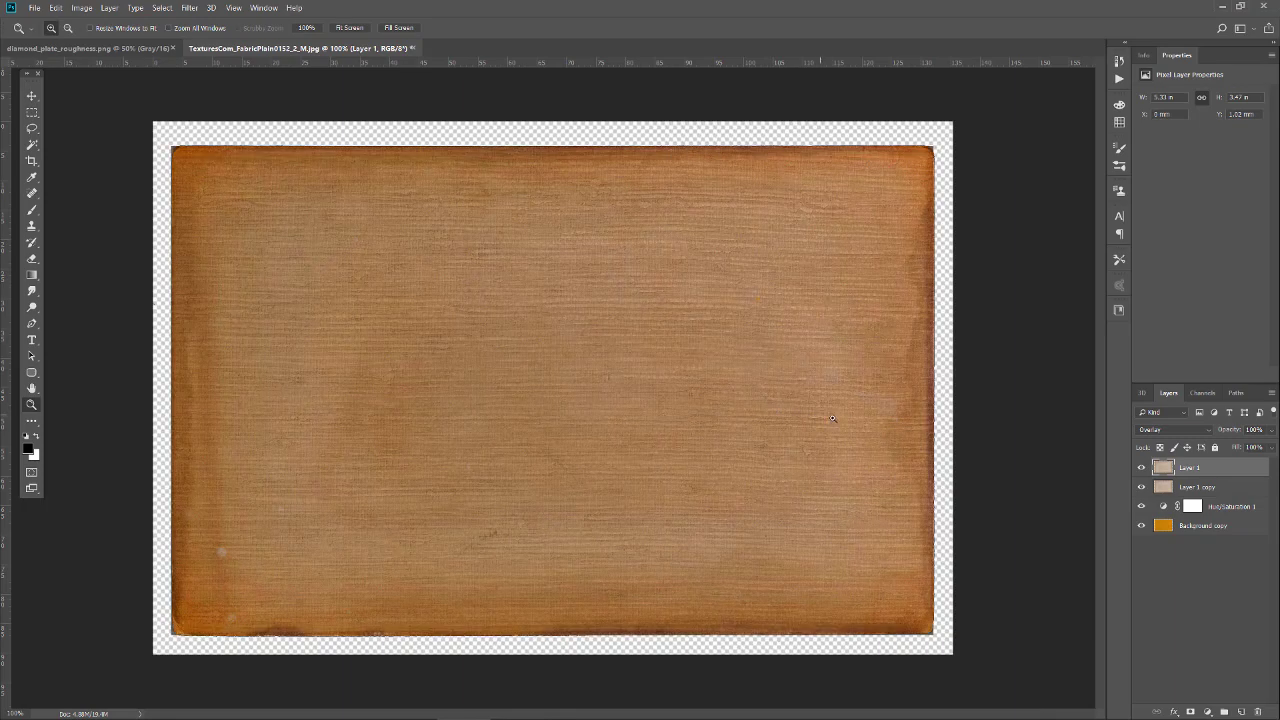
{"action": "left_click", "coordinate": [851, 417]}
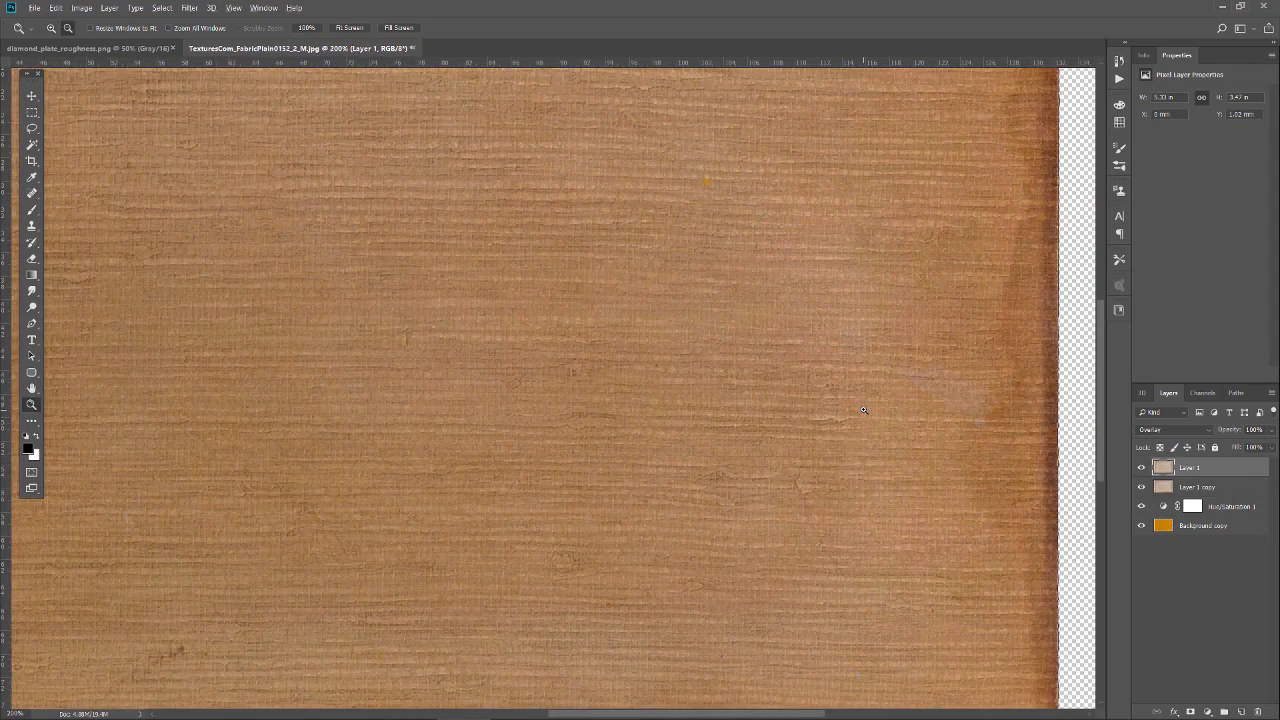
{"action": "left_click", "coordinate": [864, 410], "text": "alt"}
{"action": "left_click", "coordinate": [864, 411], "text": "alt"}
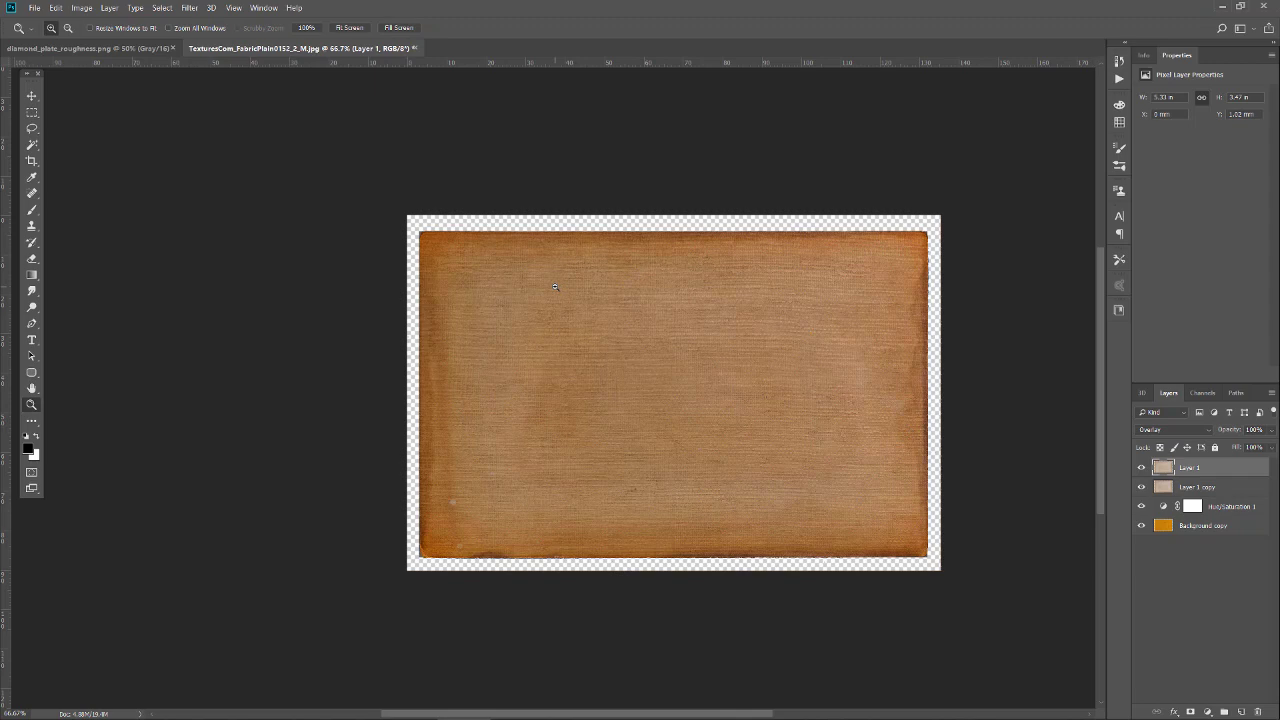
Step: Crop the canvas on all four sides to the edges of the paper, removing the transparent border
{"action": "key", "text": "c"}
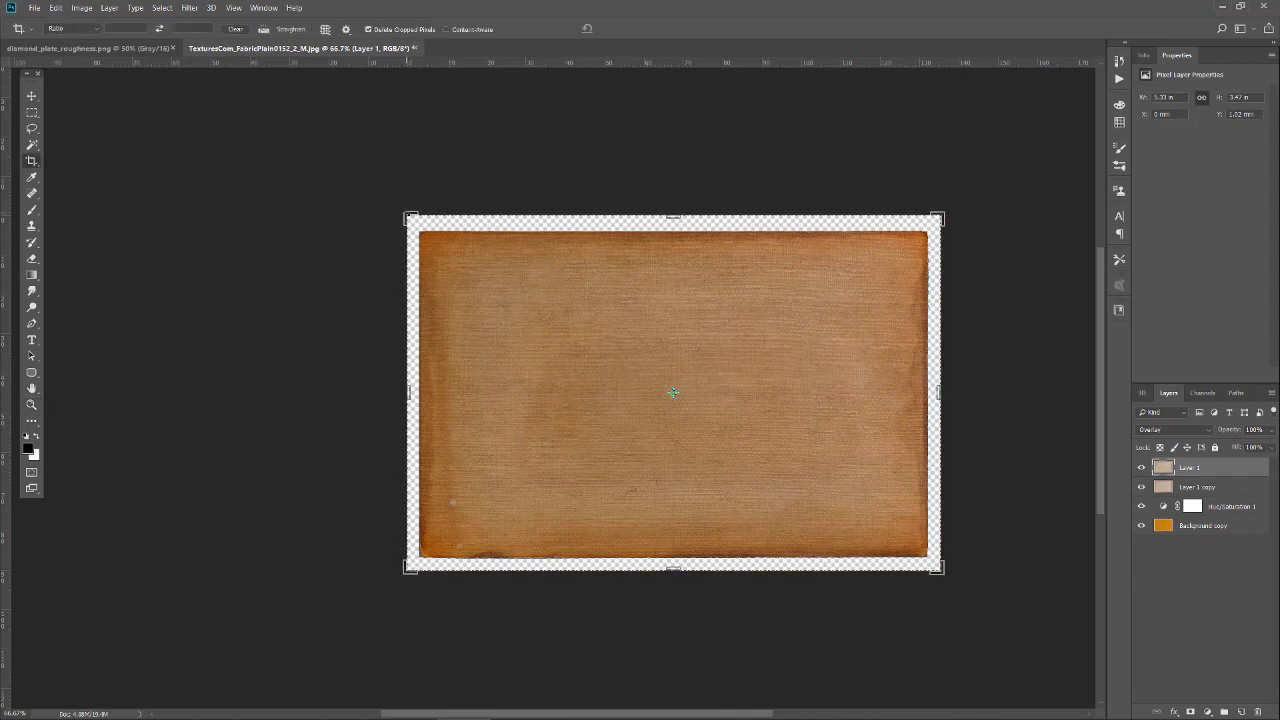
{"action": "left_click_drag", "start_coordinate": [407, 214], "coordinate": [411, 217]}
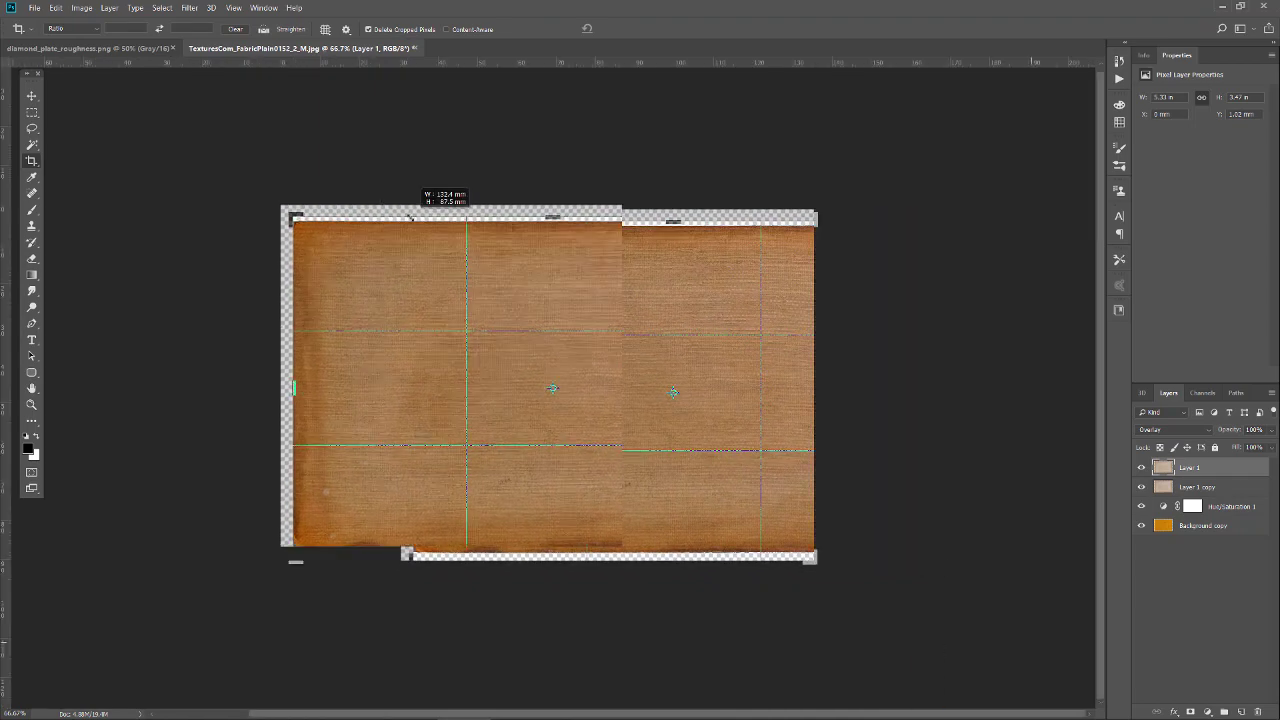
{"action": "left_click_drag", "start_coordinate": [552, 216], "coordinate": [553, 218]}
{"action": "left_click_drag", "start_coordinate": [810, 387], "coordinate": [809, 385]}
{"action": "left_click_drag", "start_coordinate": [551, 556], "coordinate": [551, 550]}
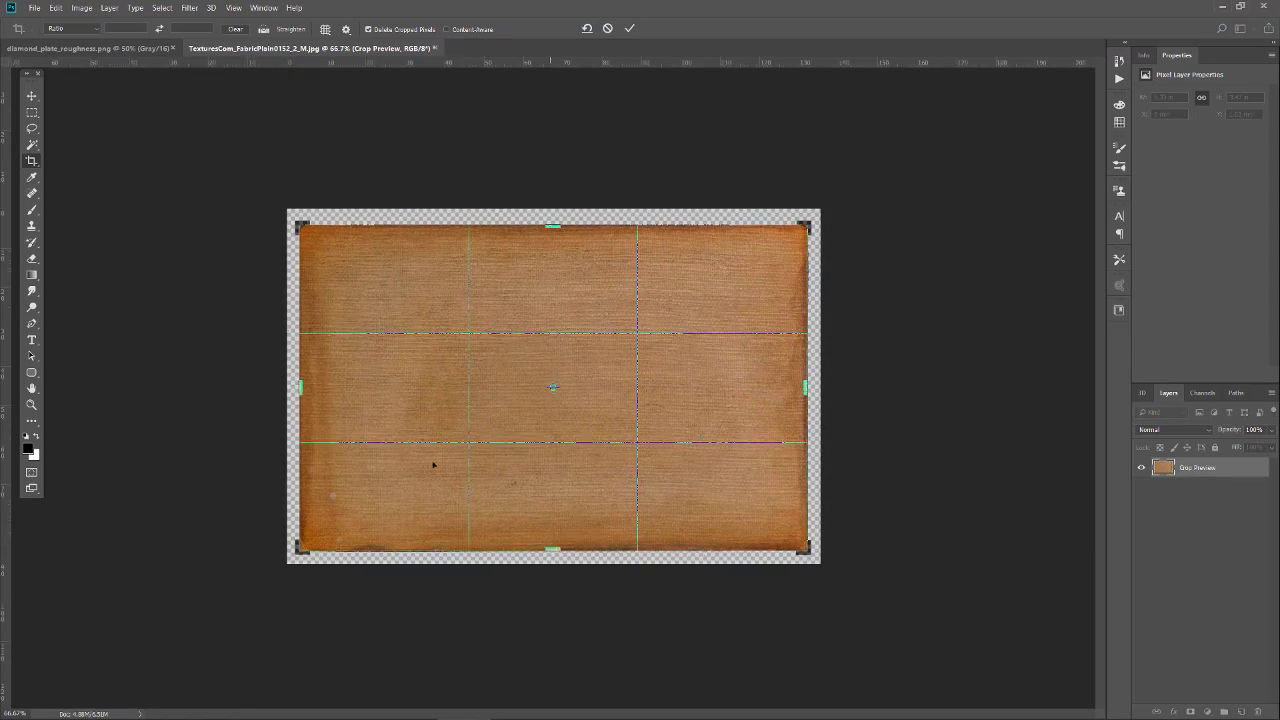
{"action": "left_click", "coordinate": [231, 9]}
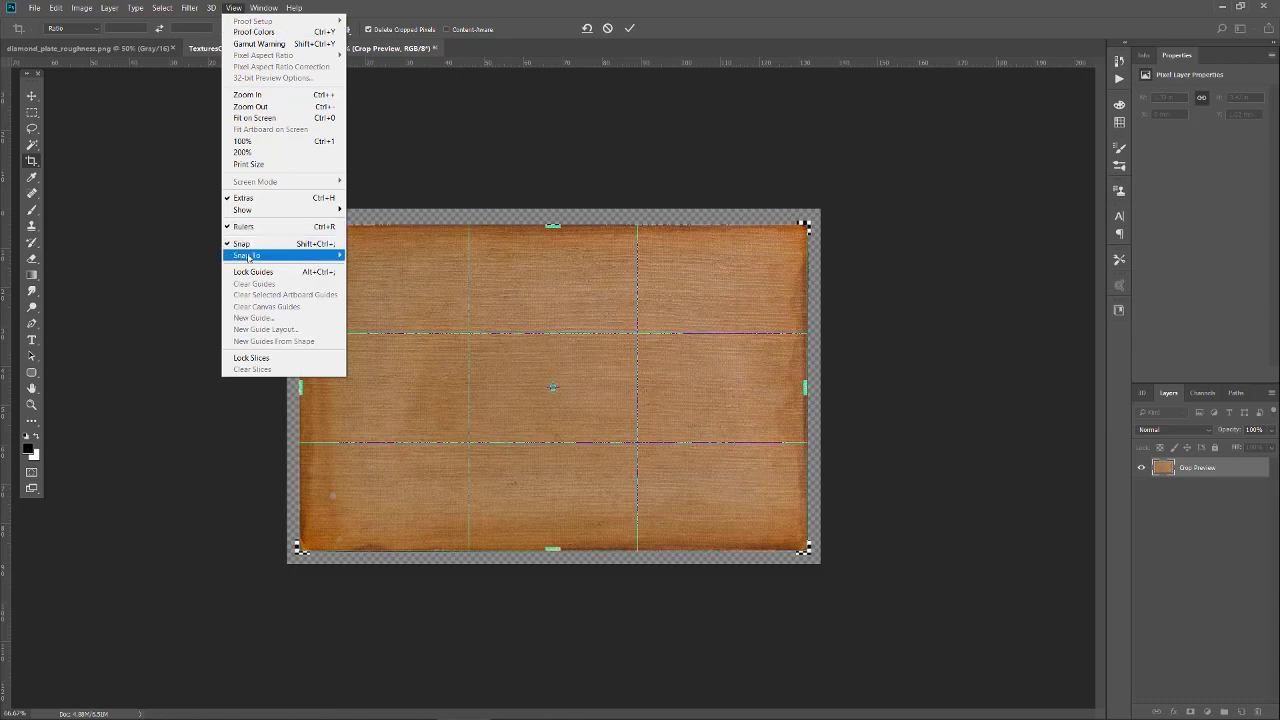
{"action": "left_click", "coordinate": [558, 5]}
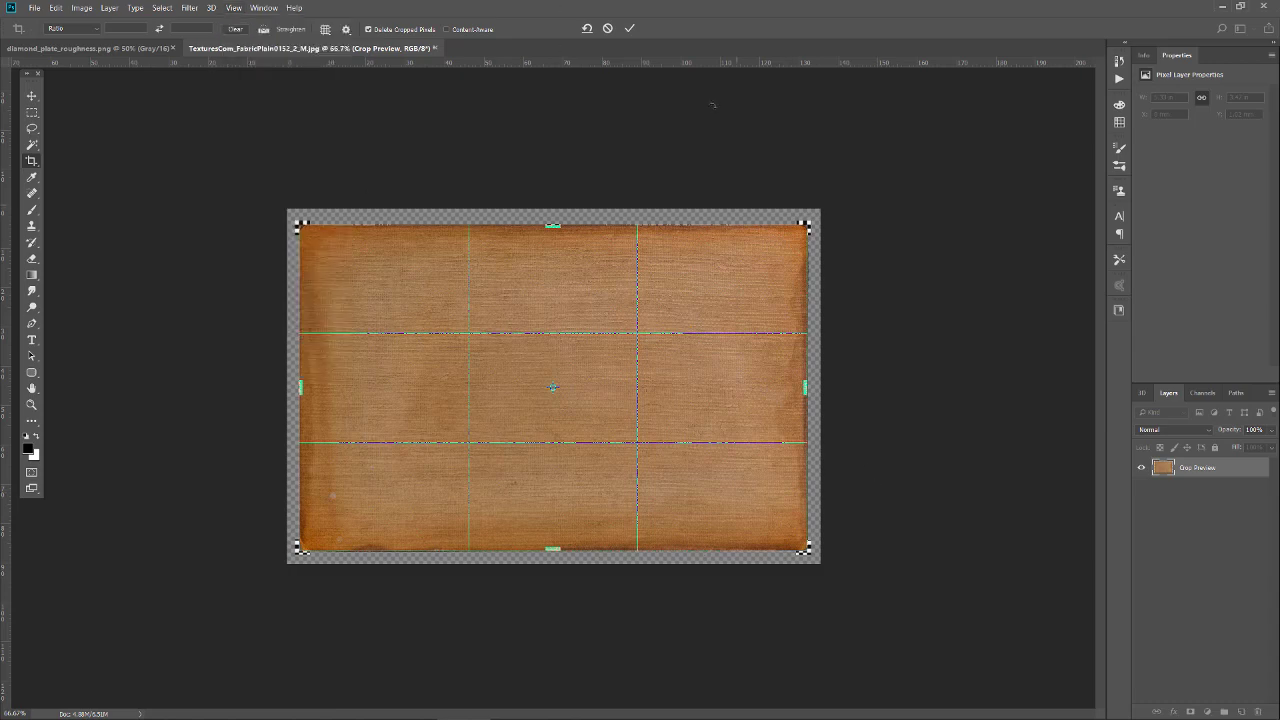
{"action": "left_click", "coordinate": [629, 28]}
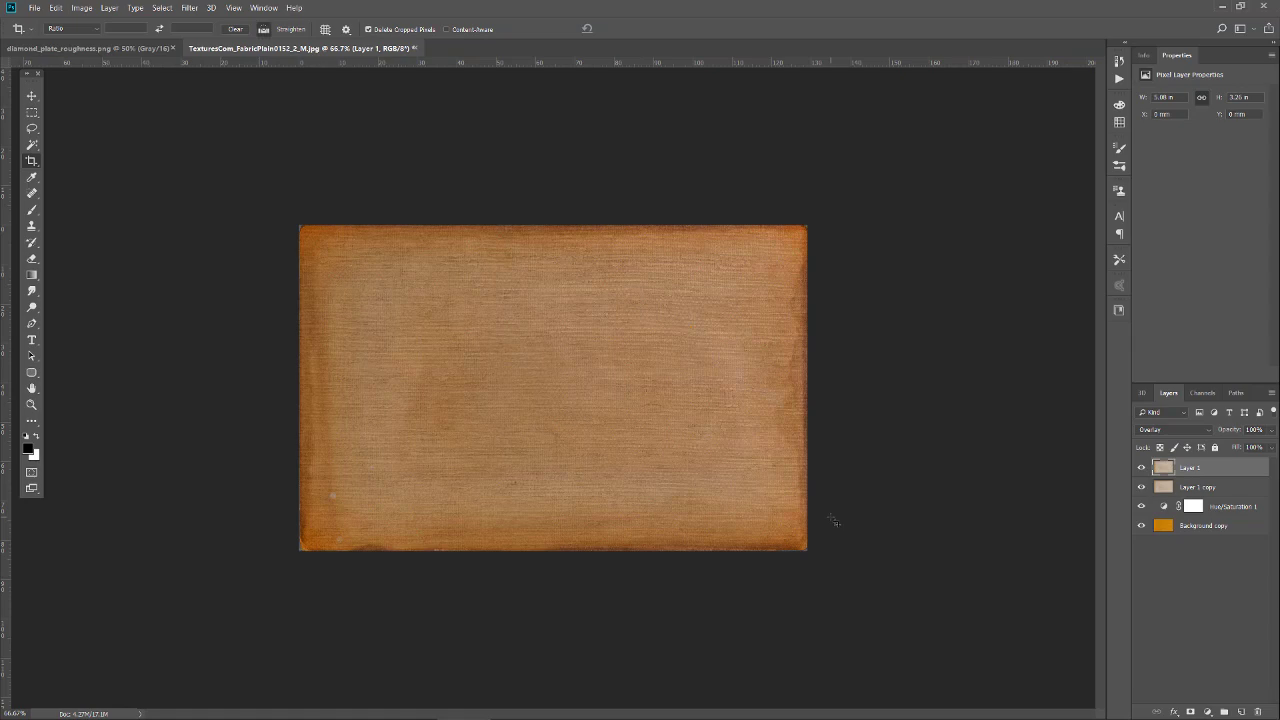
Step: Resize the image to 1024 by 1024 pixels with the width and height proportions unlinked
{"action": "key", "text": "ctrl+alt+i"}
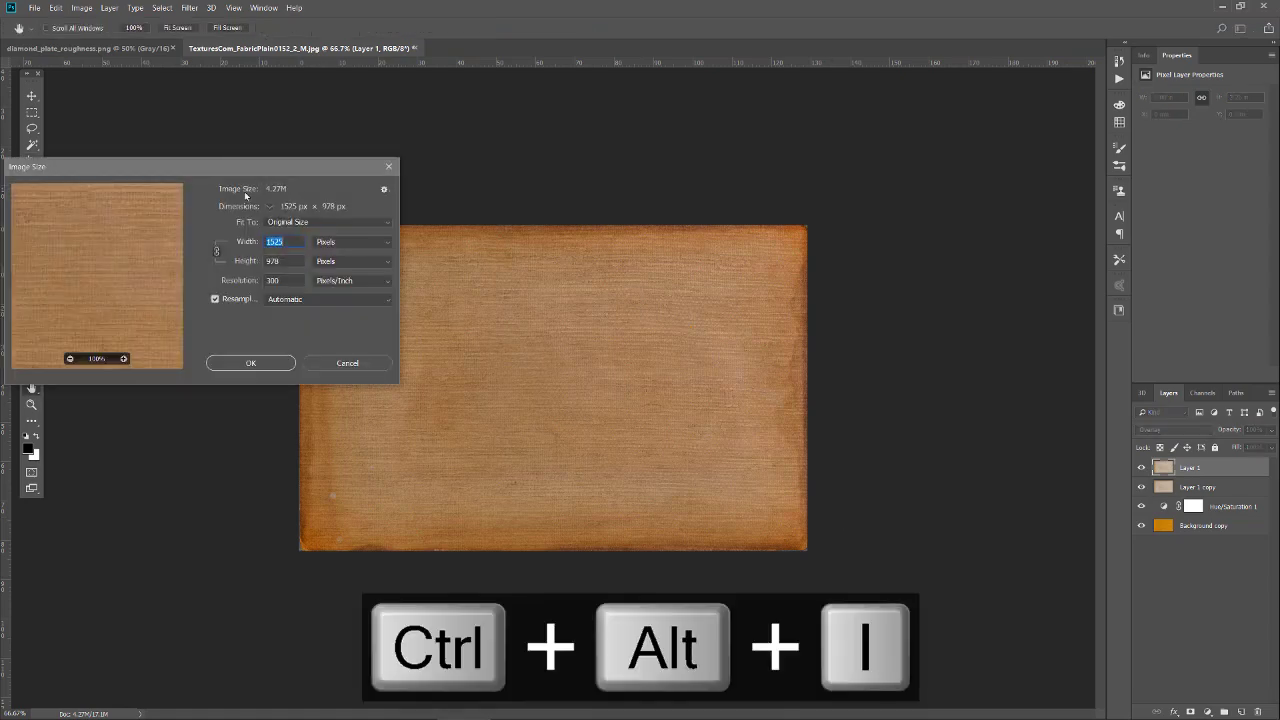
{"action": "left_click_drag", "start_coordinate": [276, 170], "coordinate": [773, 182]}
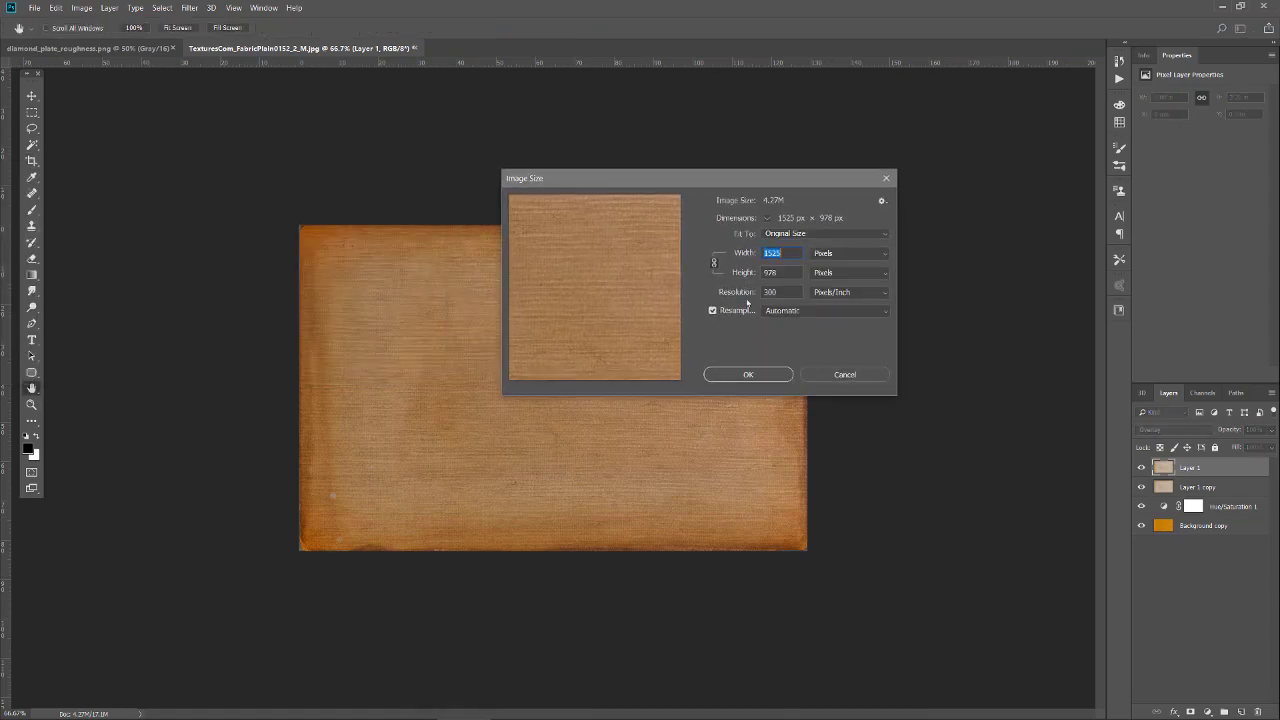
{"action": "left_click", "coordinate": [714, 264]}
{"action": "left_click", "coordinate": [785, 254]}
{"action": "double_click", "coordinate": [775, 253]}
{"action": "type", "text": "1024"}
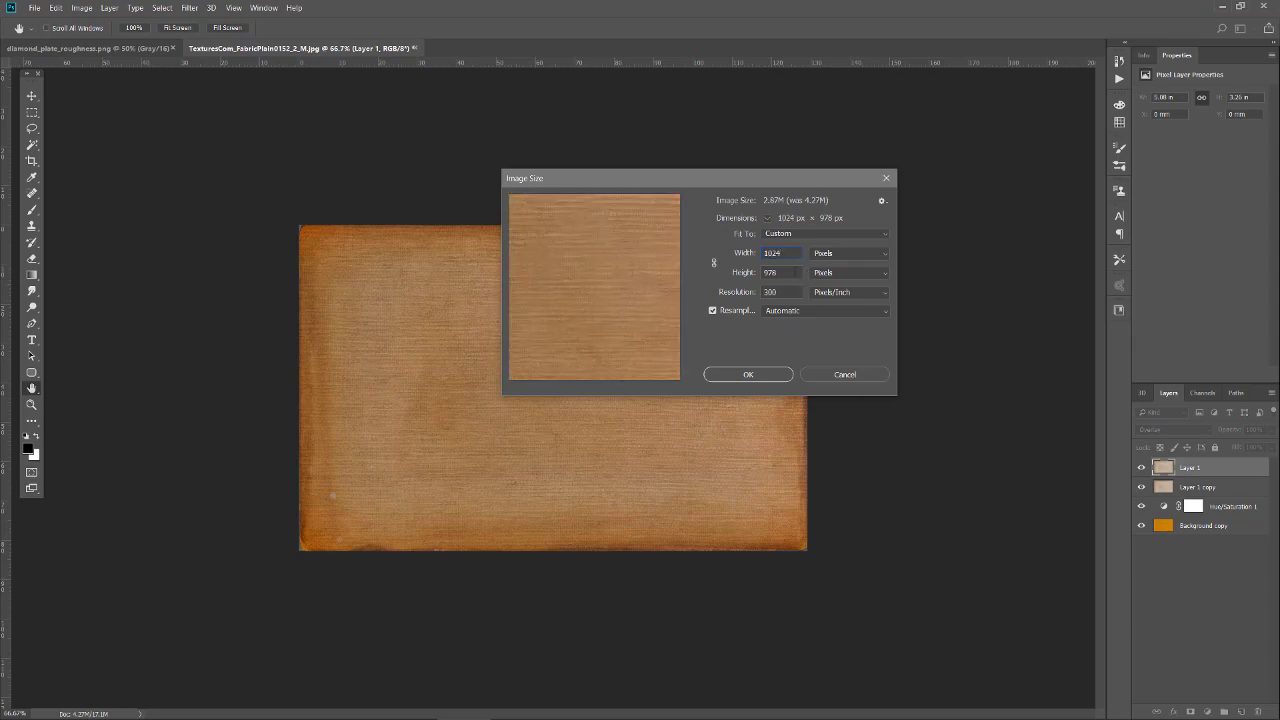
{"action": "key", "text": "Tab"}
{"action": "type", "text": "1024"}
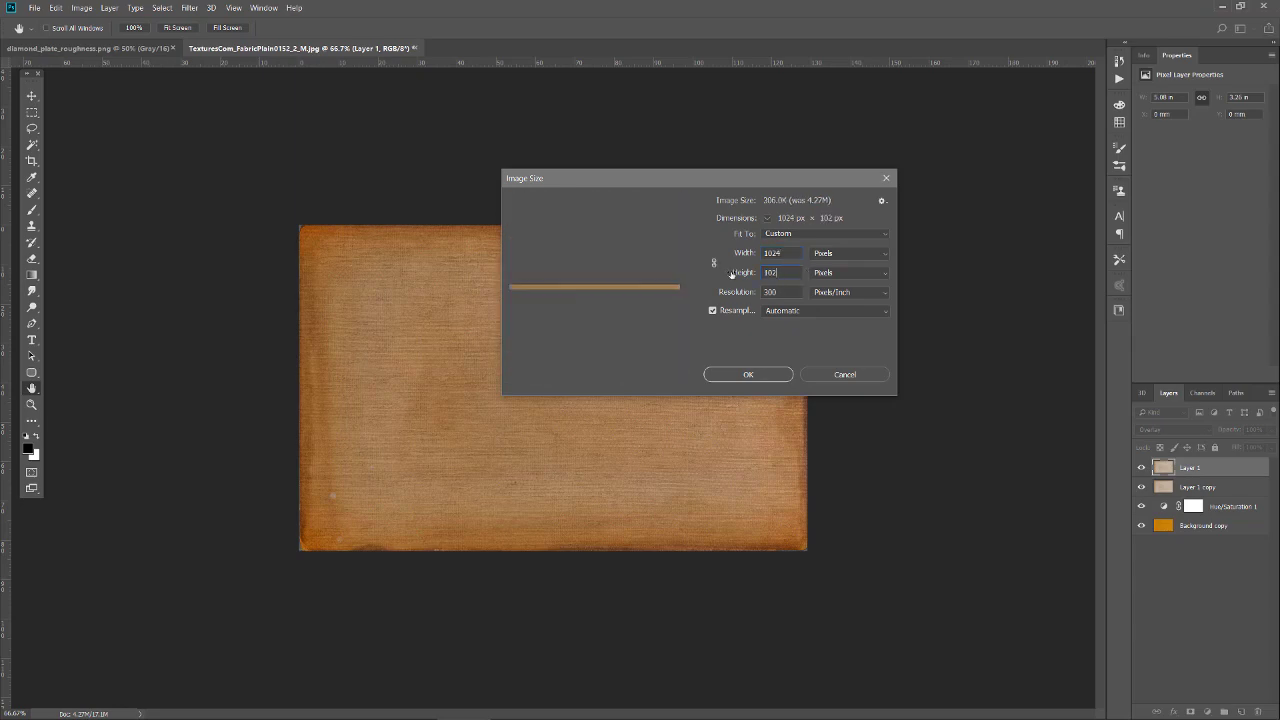
{"action": "left_click", "coordinate": [775, 376]}
{"action": "key", "text": "c"}
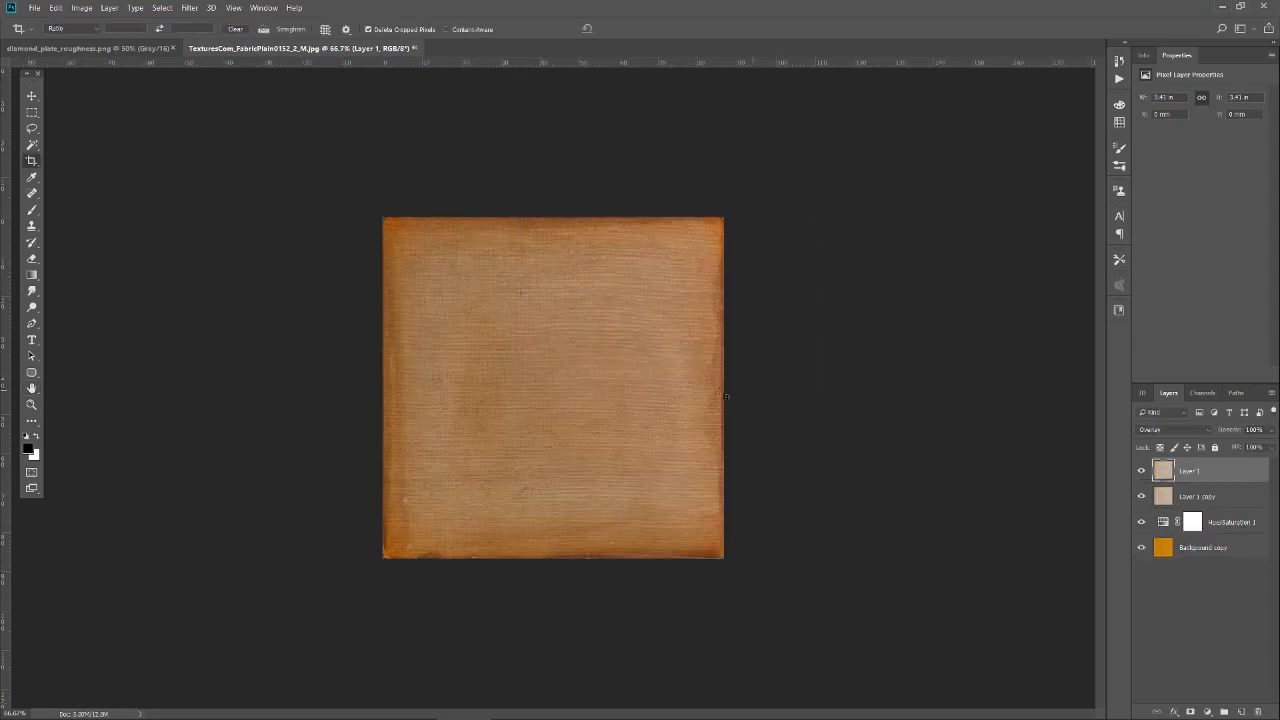
Step: Select all four layers from Layer 1 down to Background copy and start a Free Transform on them together
{"action": "key", "text": "z"}
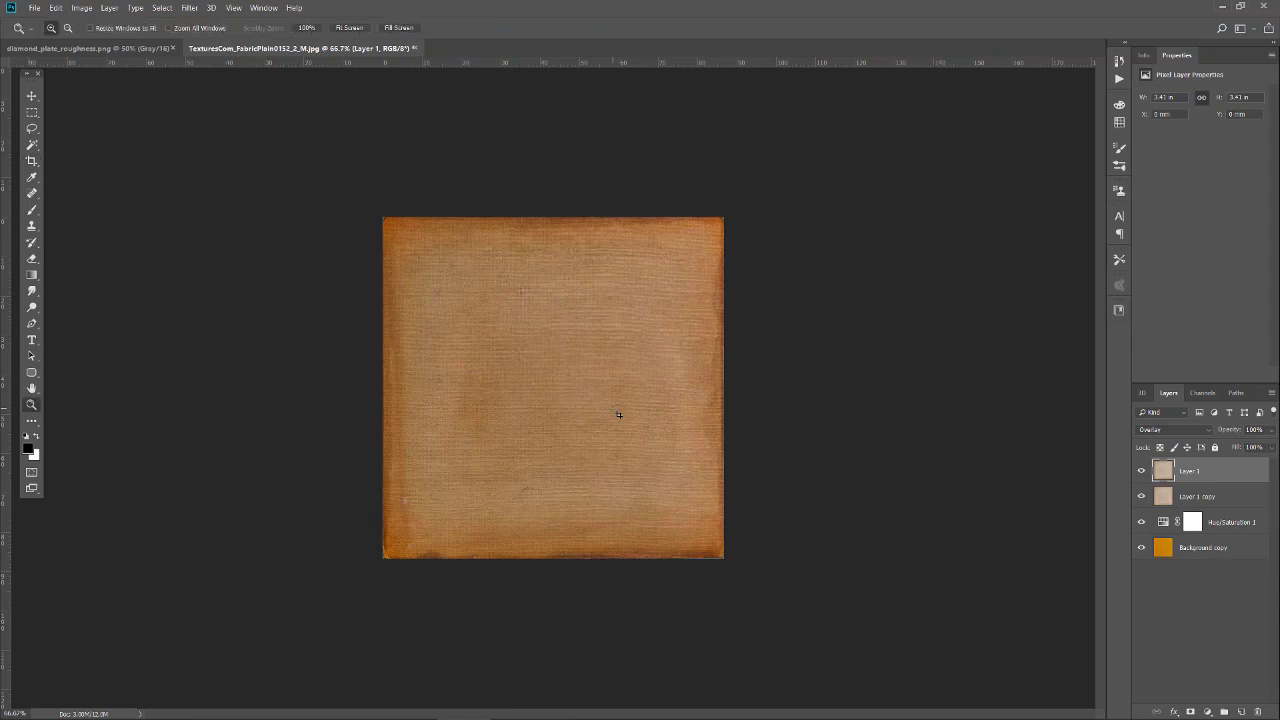
{"action": "left_click", "coordinate": [609, 415]}
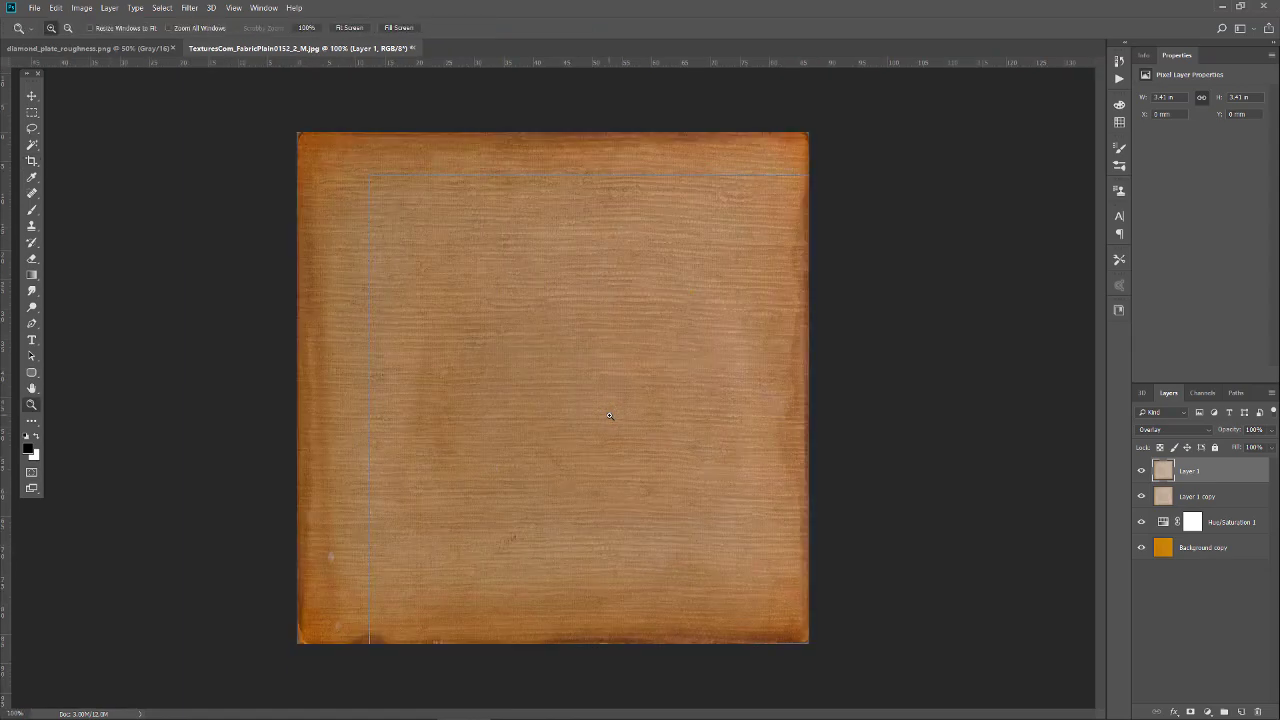
{"action": "left_click", "coordinate": [609, 415]}
{"action": "left_click", "coordinate": [648, 408], "text": "alt"}
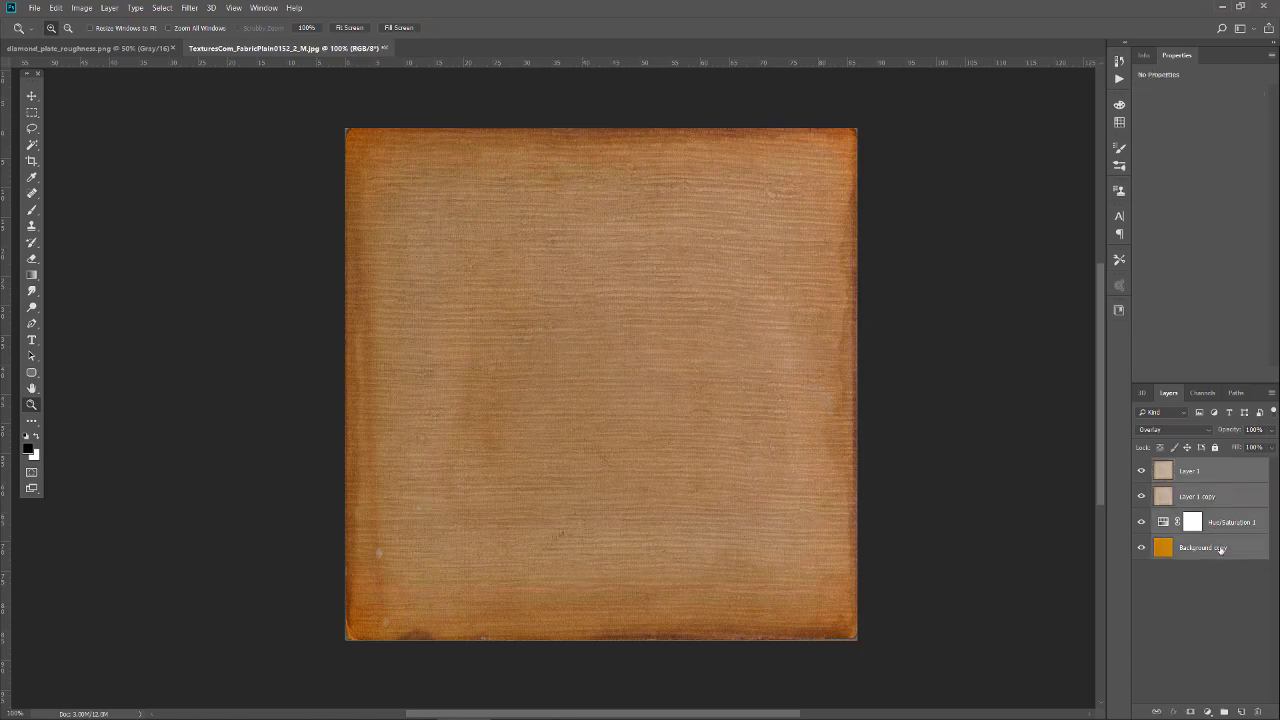
{"action": "left_click", "coordinate": [1210, 553], "text": "shift"}
{"action": "key", "text": "ctrl+t"}
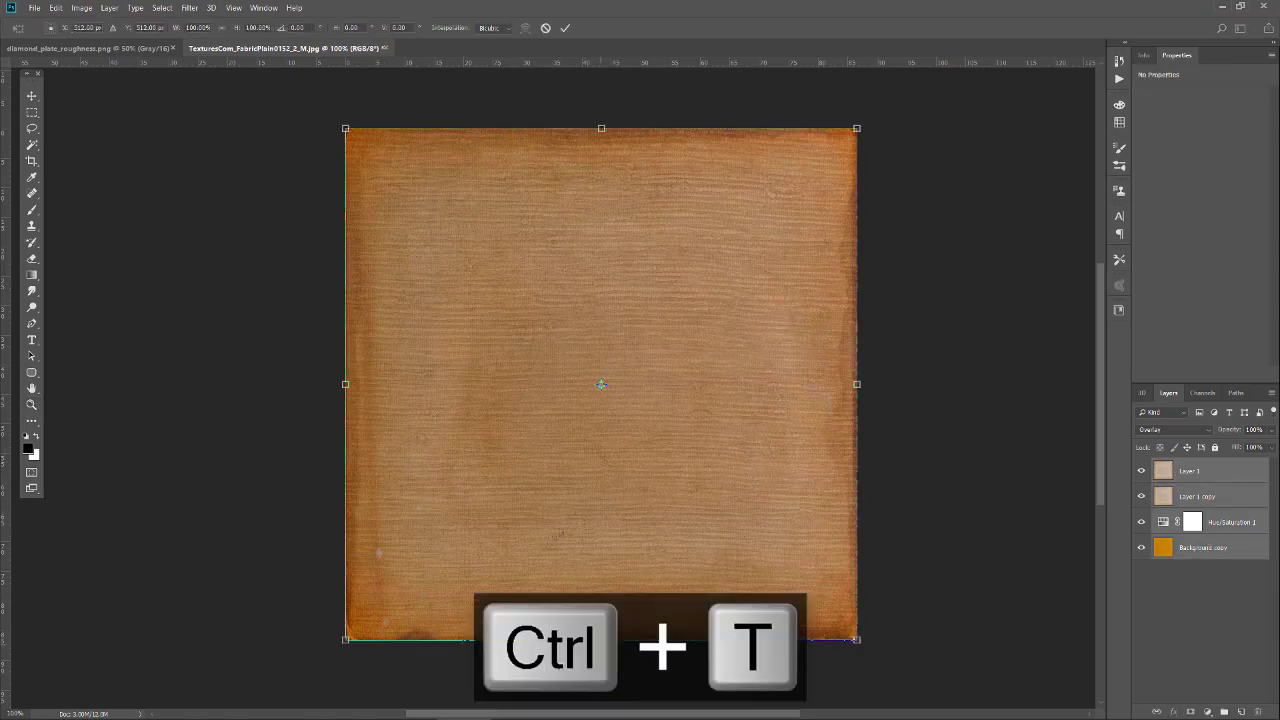
{"action": "left_click_drag", "start_coordinate": [601, 640], "coordinate": [600, 642], "text": "alt"}
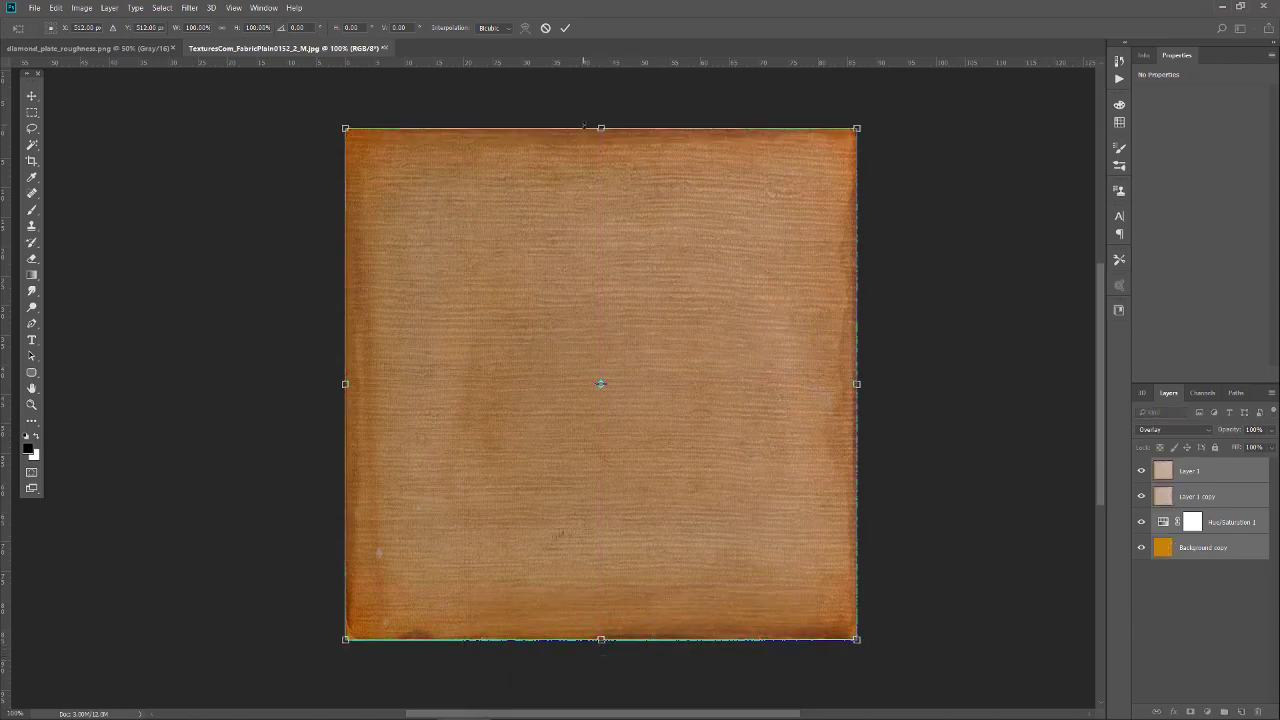
{"action": "left_click_drag", "start_coordinate": [857, 384], "coordinate": [858, 386]}
{"action": "left_click", "coordinate": [545, 27]}
Step: Hide the Background copy layer and check how well the paper texture covers the canvas corners
{"action": "key", "text": "z"}
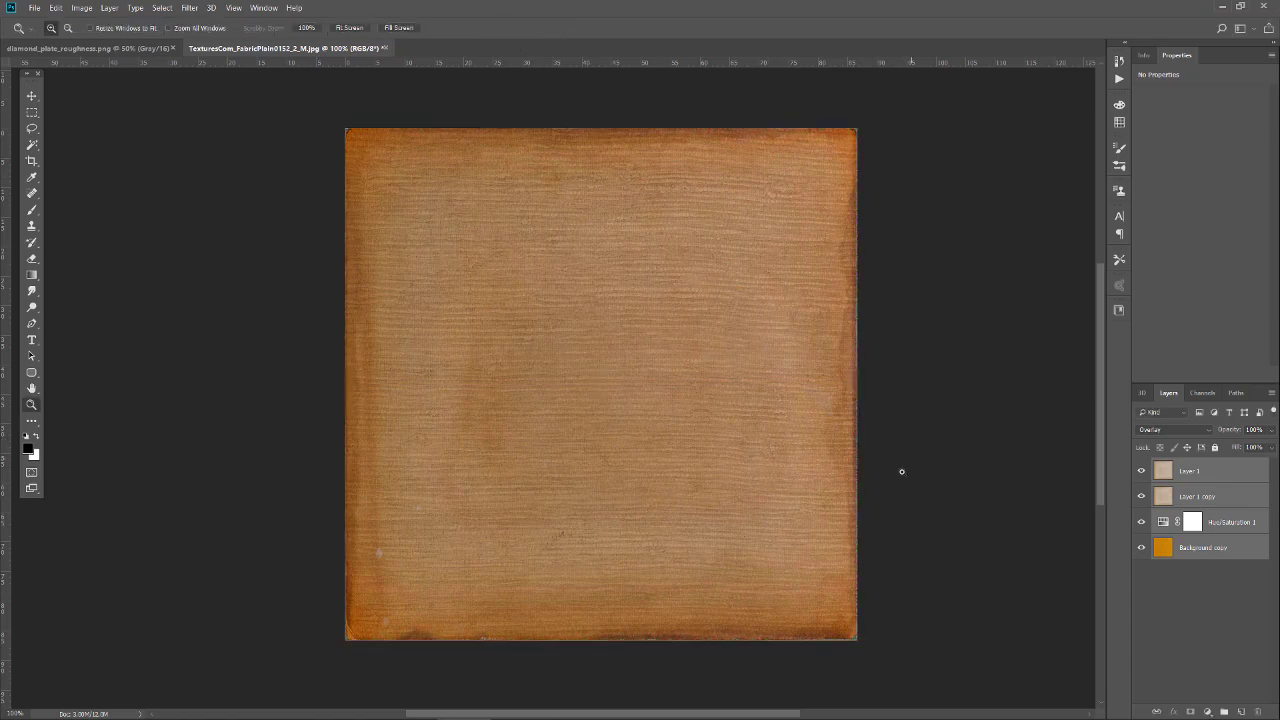
{"action": "left_click", "coordinate": [857, 651]}
{"action": "left_click", "coordinate": [848, 638]}
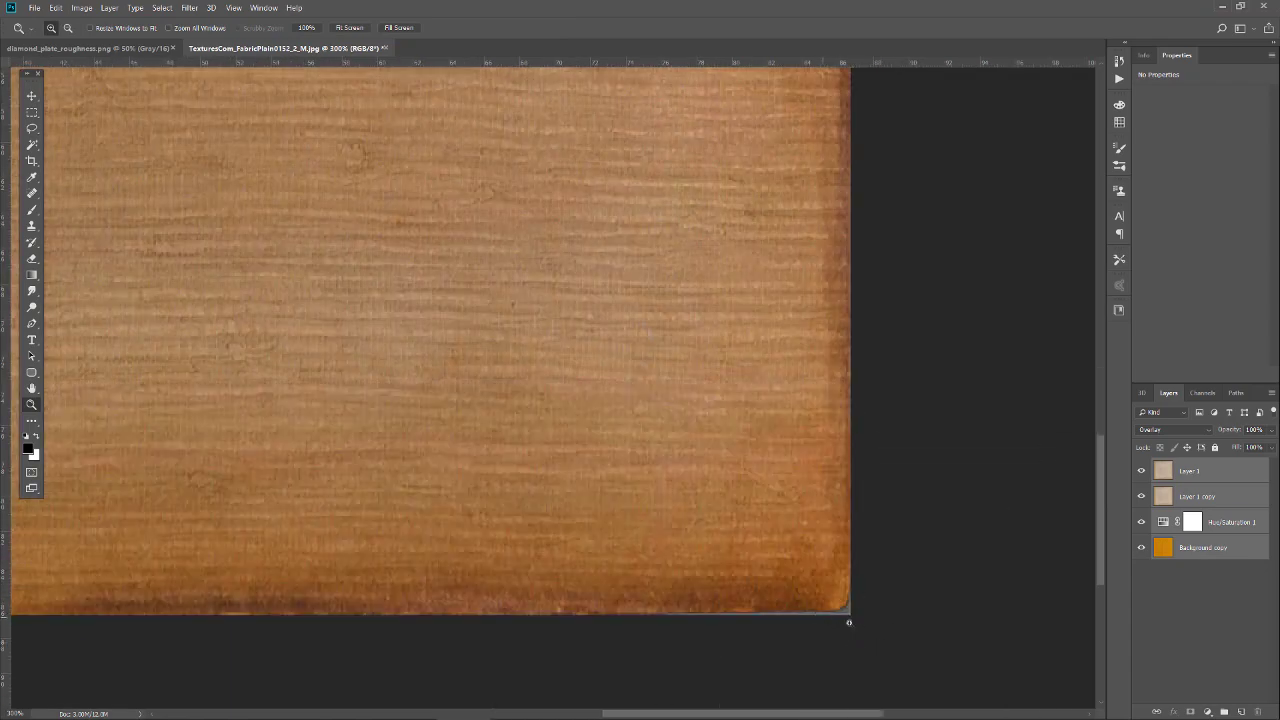
{"action": "left_click", "coordinate": [765, 577], "text": "alt"}
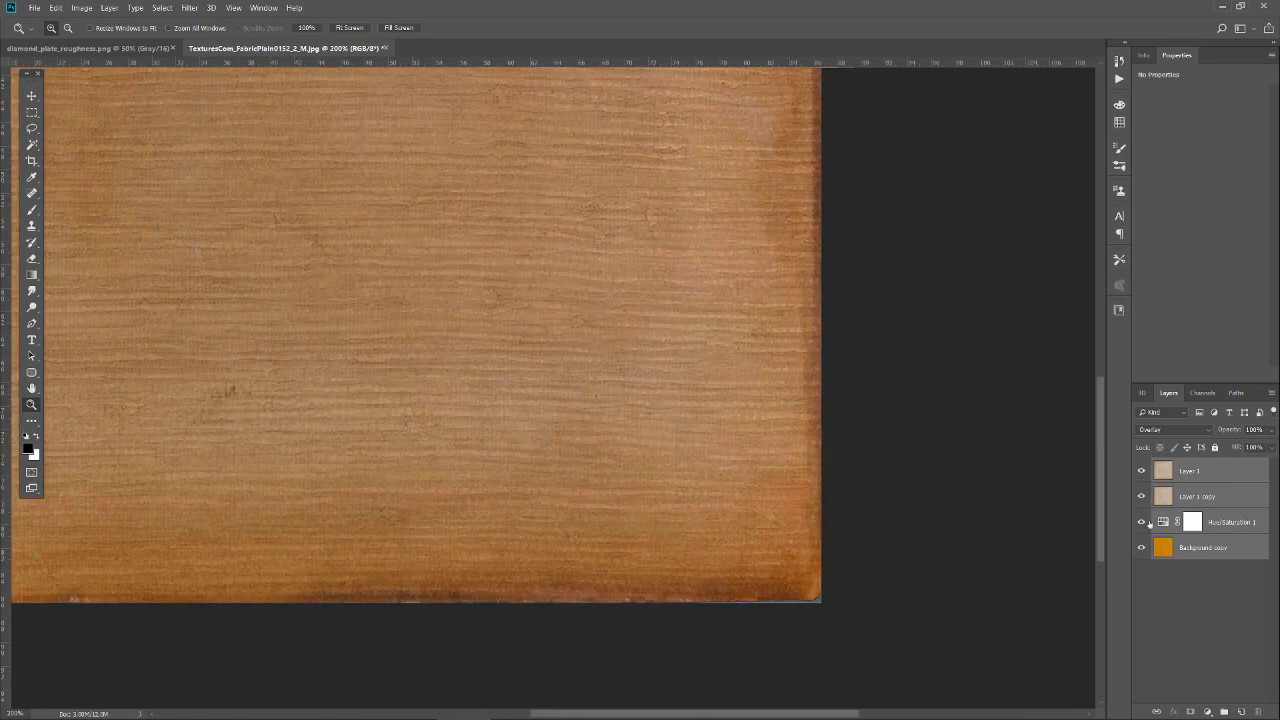
{"action": "left_click", "coordinate": [1141, 547]}
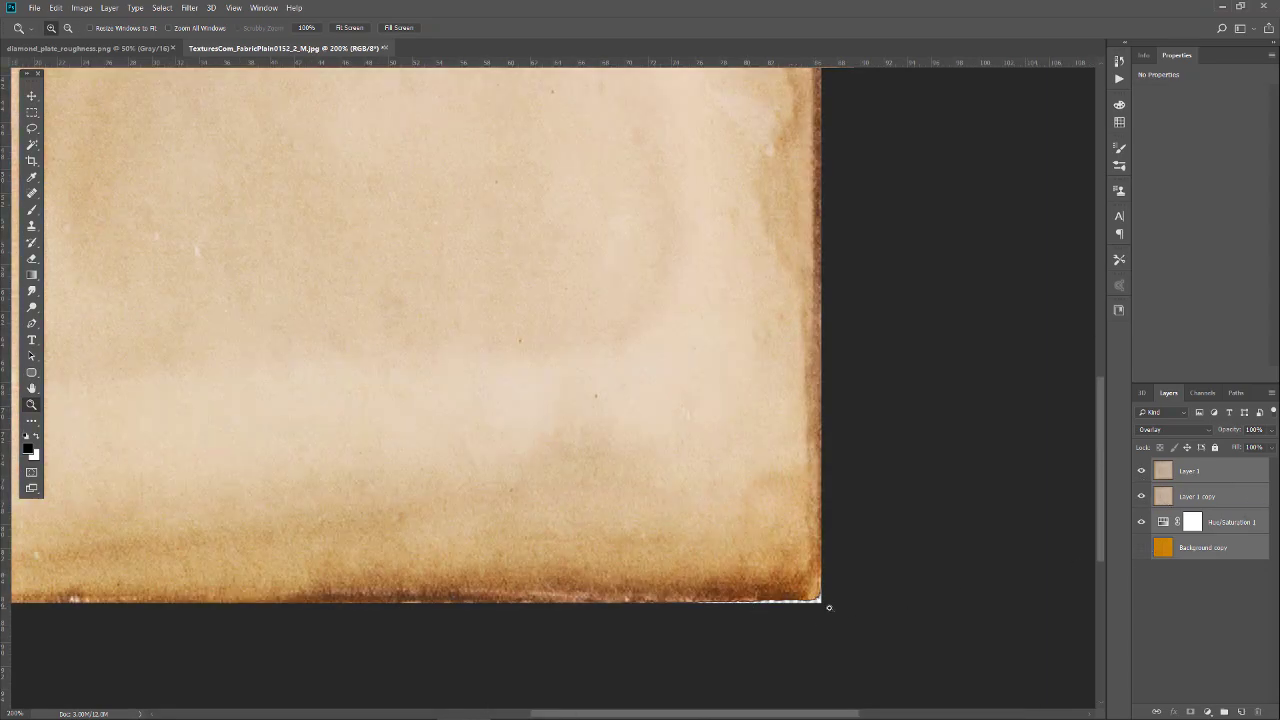
{"action": "left_click_drag", "start_coordinate": [772, 573], "coordinate": [362, 276], "text": "alt"}
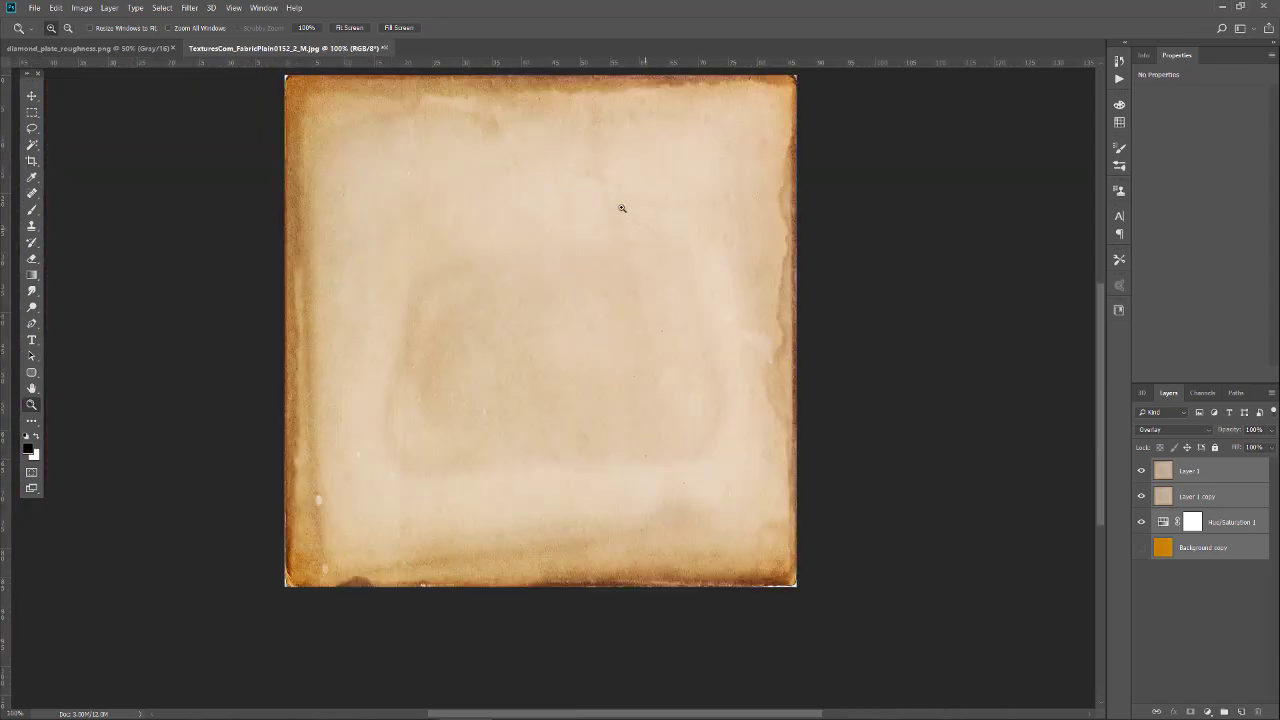
{"action": "left_click_drag", "start_coordinate": [472, 195], "coordinate": [553, 253]}
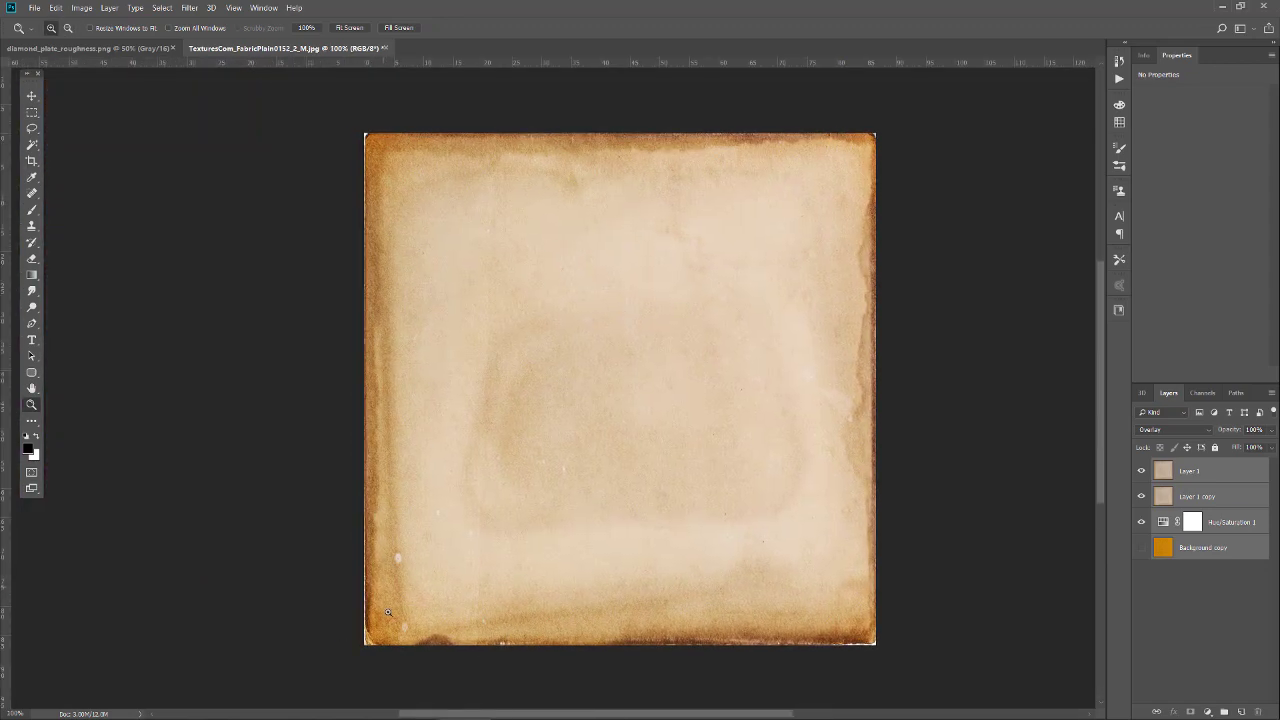
{"action": "left_click_drag", "start_coordinate": [868, 648], "coordinate": [655, 420]}
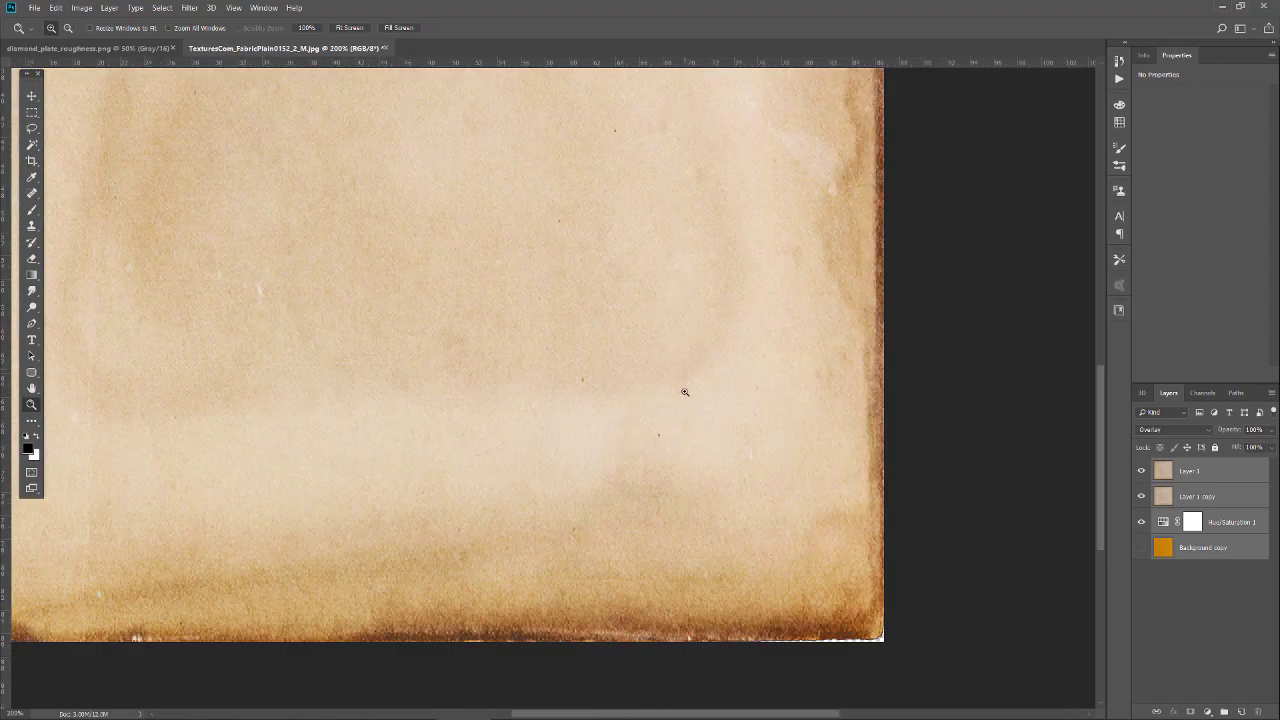
Step: Turn off snapping and stretch Layer 1 and Layer 1 copy together slightly past the canvas's lower-right corner
{"action": "left_click", "coordinate": [233, 8]}
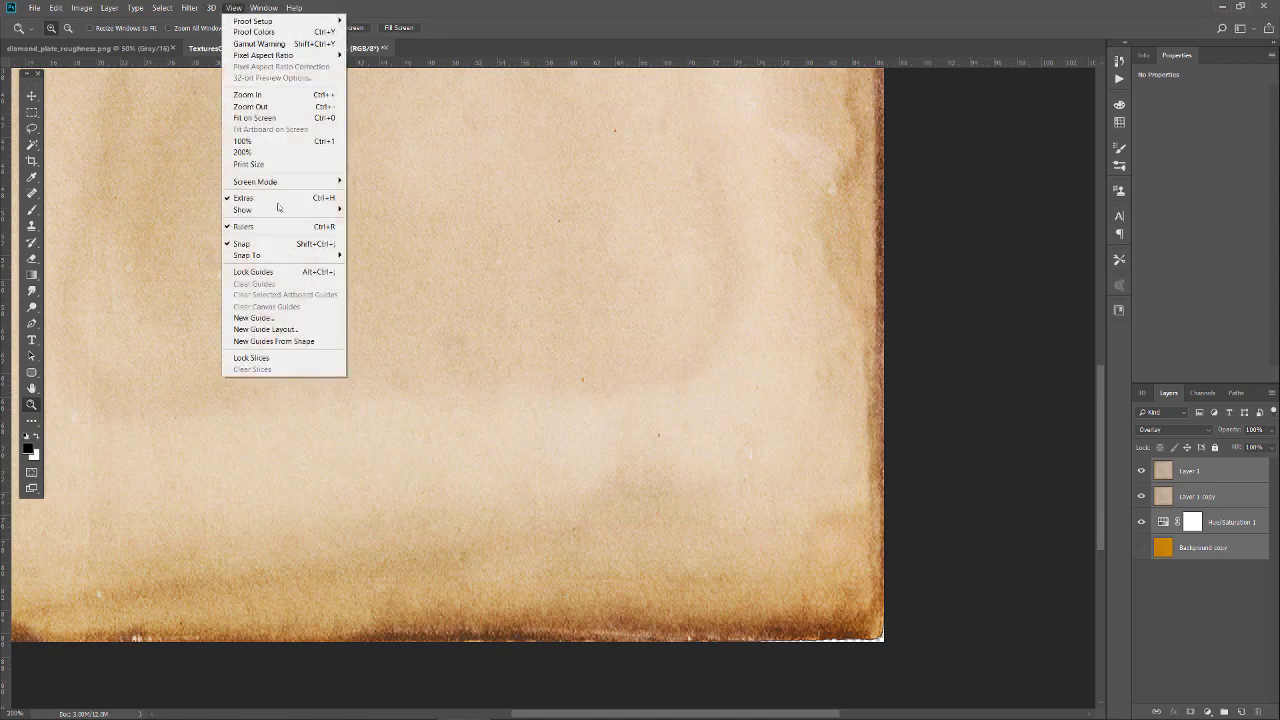
{"action": "left_click", "coordinate": [273, 245]}
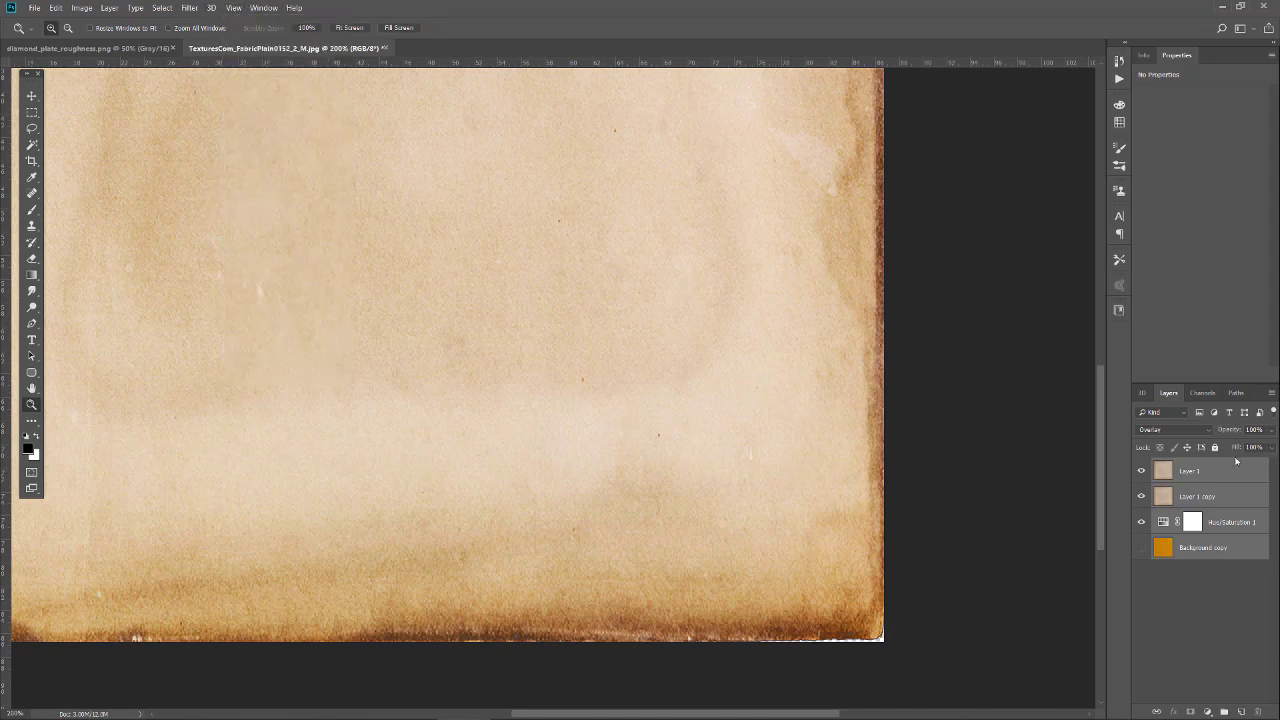
{"action": "left_click", "coordinate": [1222, 474]}
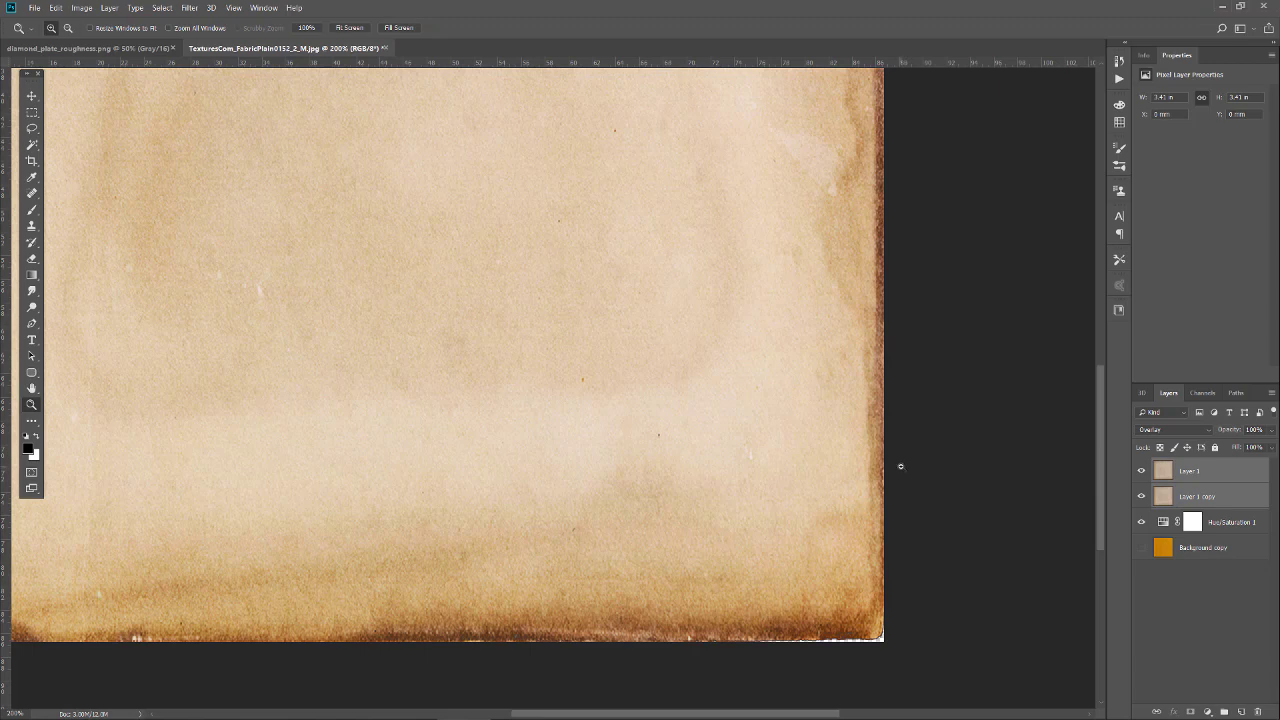
{"action": "key", "text": "ctrl+t"}
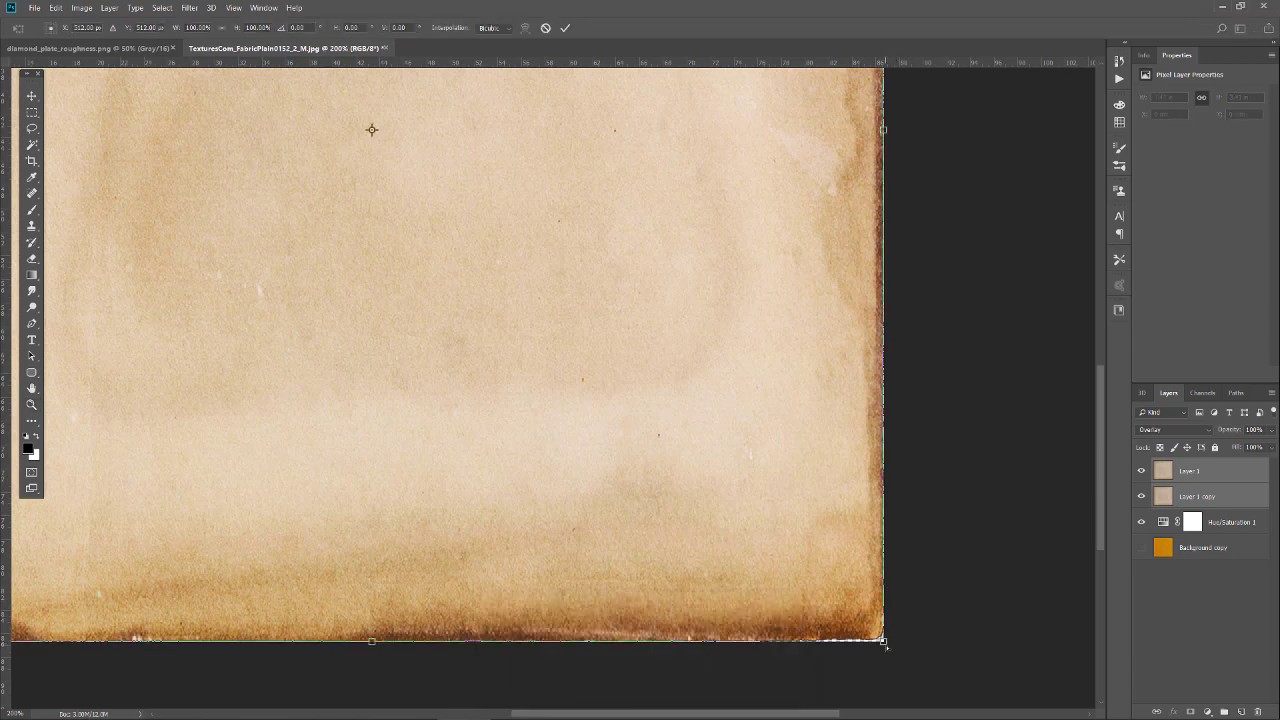
{"action": "left_click_drag", "start_coordinate": [886, 649], "coordinate": [892, 651]}
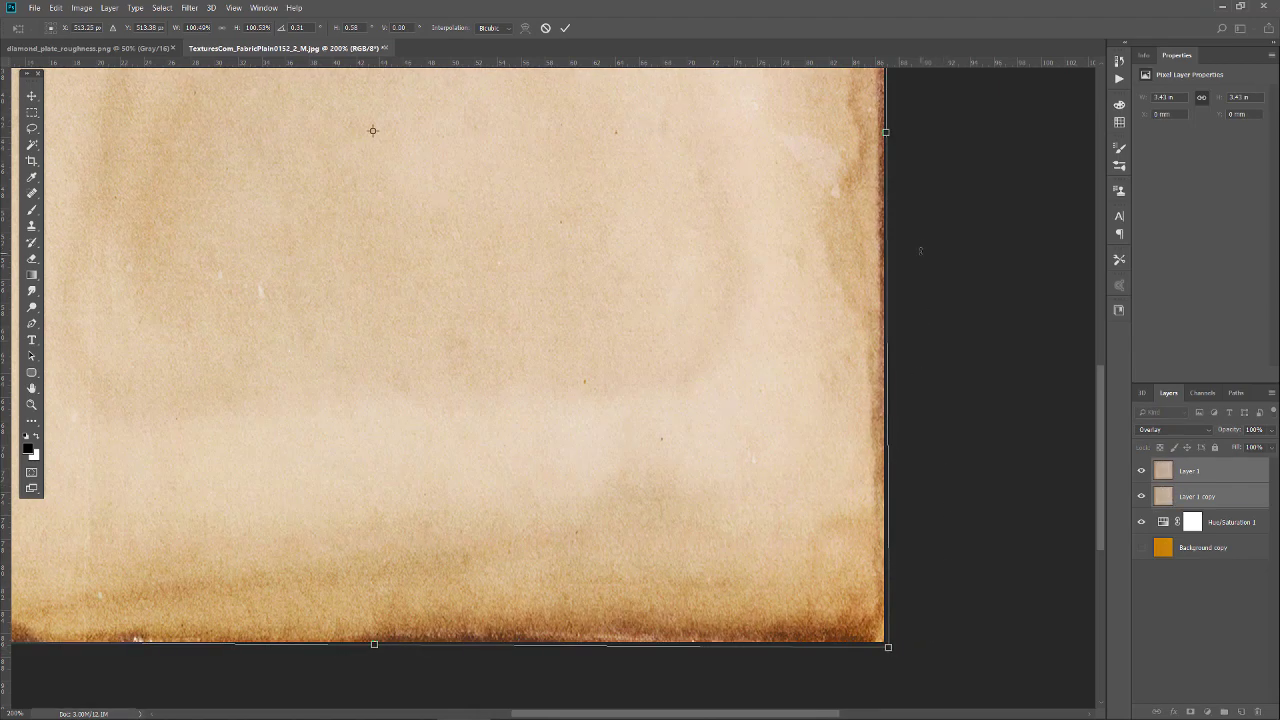
Step: Extend the two paper layers slightly beyond the canvas's upper-left corner
{"action": "scroll", "coordinate": [940, 443], "scroll_direction": "up", "scroll_amount": 10}
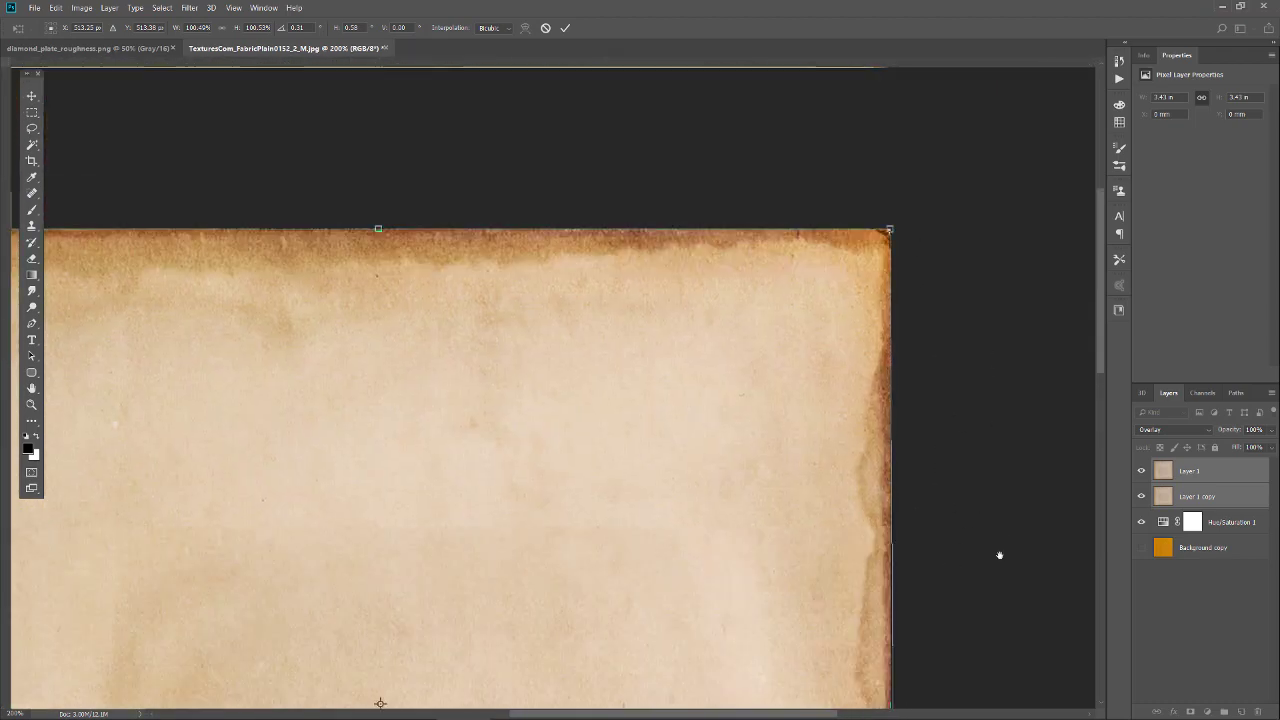
{"action": "scroll", "coordinate": [965, 472], "scroll_direction": "up", "scroll_amount": 1}
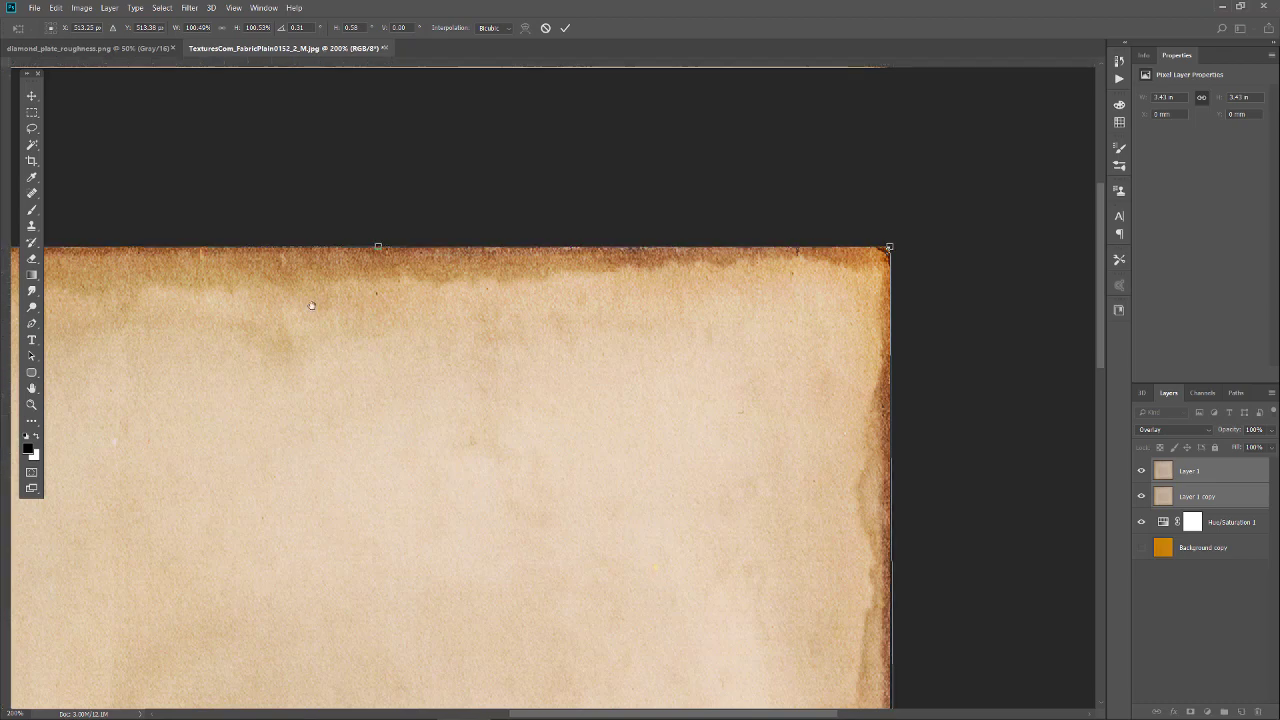
{"action": "left_click_drag", "start_coordinate": [309, 306], "coordinate": [884, 305]}
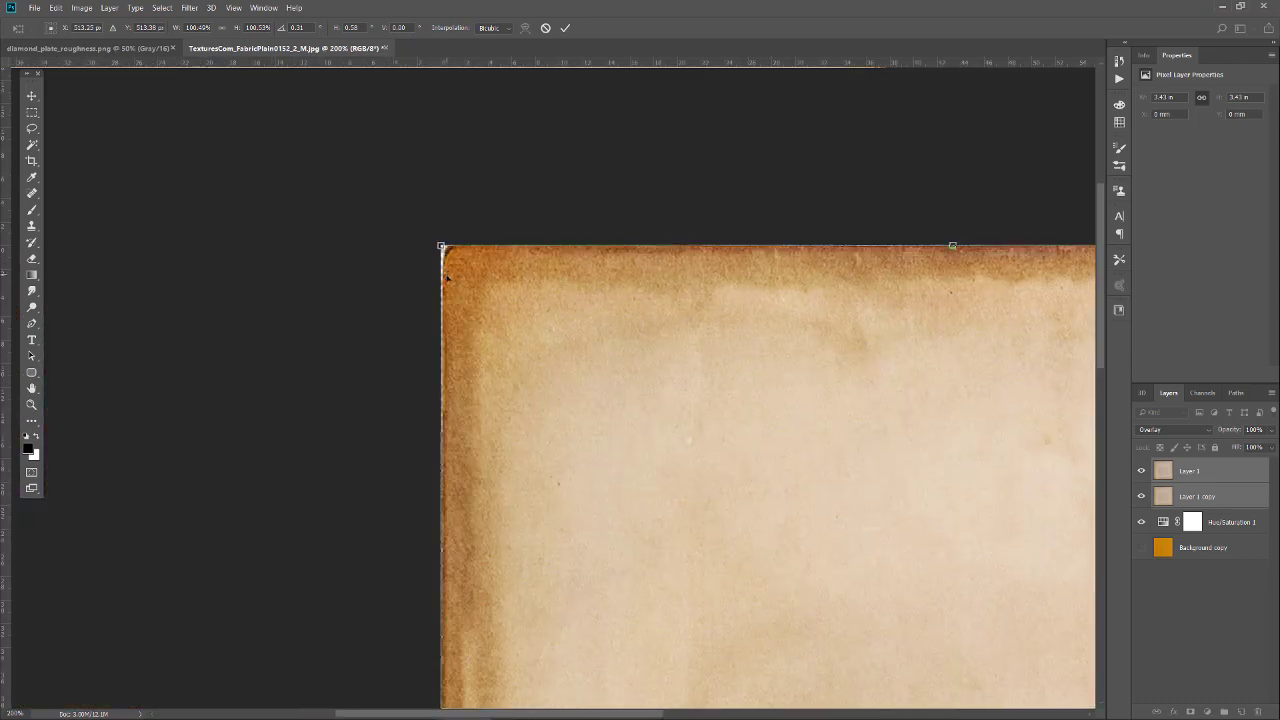
{"action": "left_click_drag", "start_coordinate": [441, 246], "coordinate": [435, 243]}
Step: Pull the paper layers slightly past the canvas's lower-left corner and apply the transform
{"action": "left_click_drag", "start_coordinate": [526, 653], "coordinate": [520, 446]}
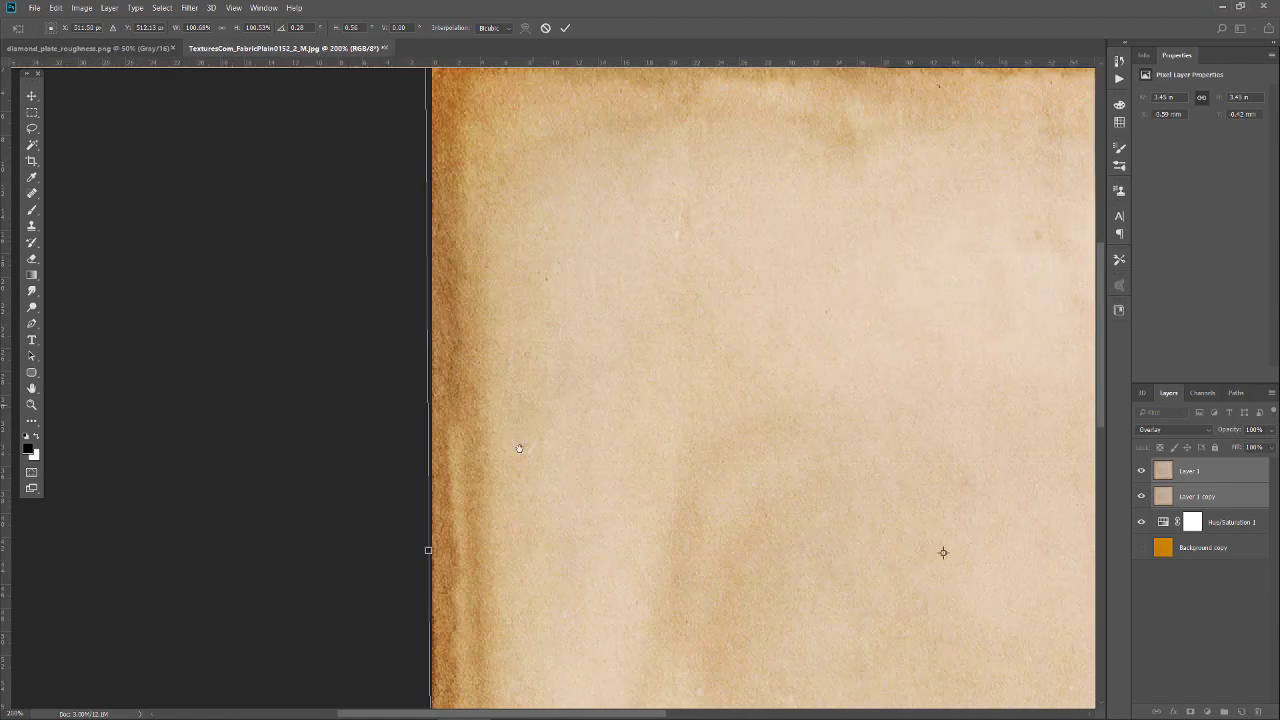
{"action": "left_click_drag", "start_coordinate": [519, 705], "coordinate": [604, 449]}
{"action": "left_click_drag", "start_coordinate": [584, 712], "coordinate": [574, 419]}
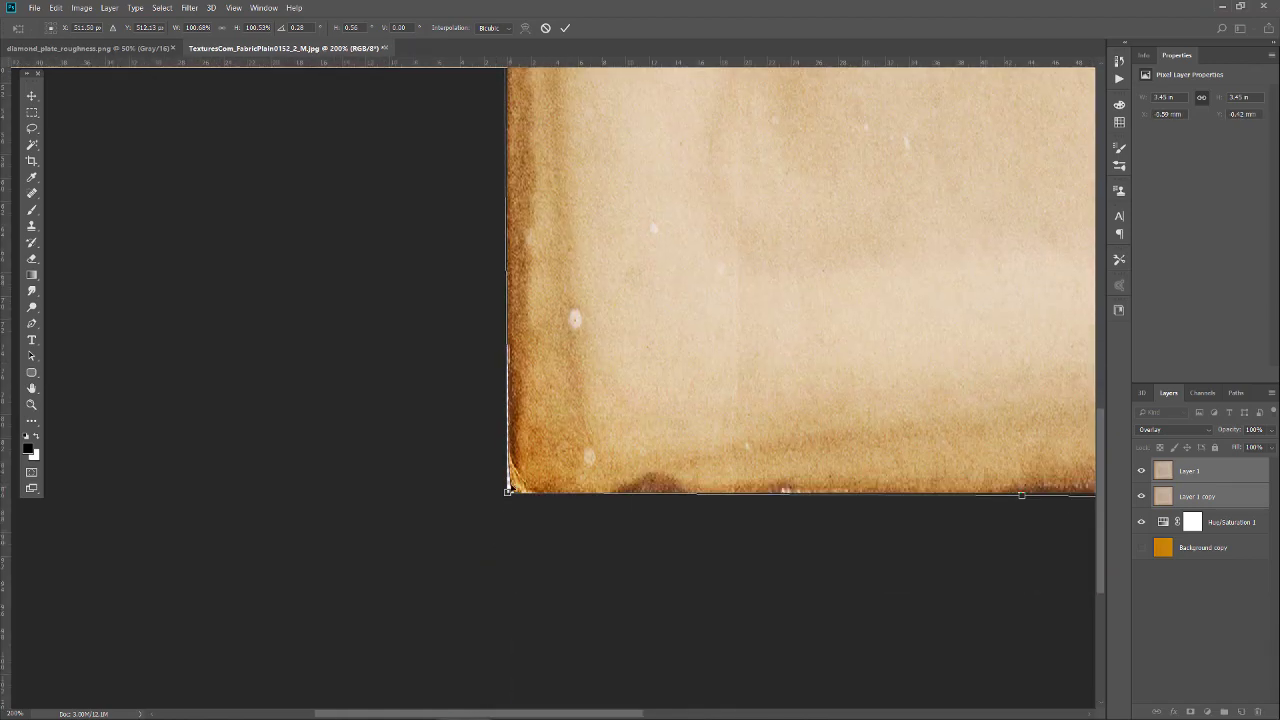
{"action": "left_click_drag", "start_coordinate": [507, 491], "coordinate": [500, 492]}
{"action": "left_click", "coordinate": [564, 29]}
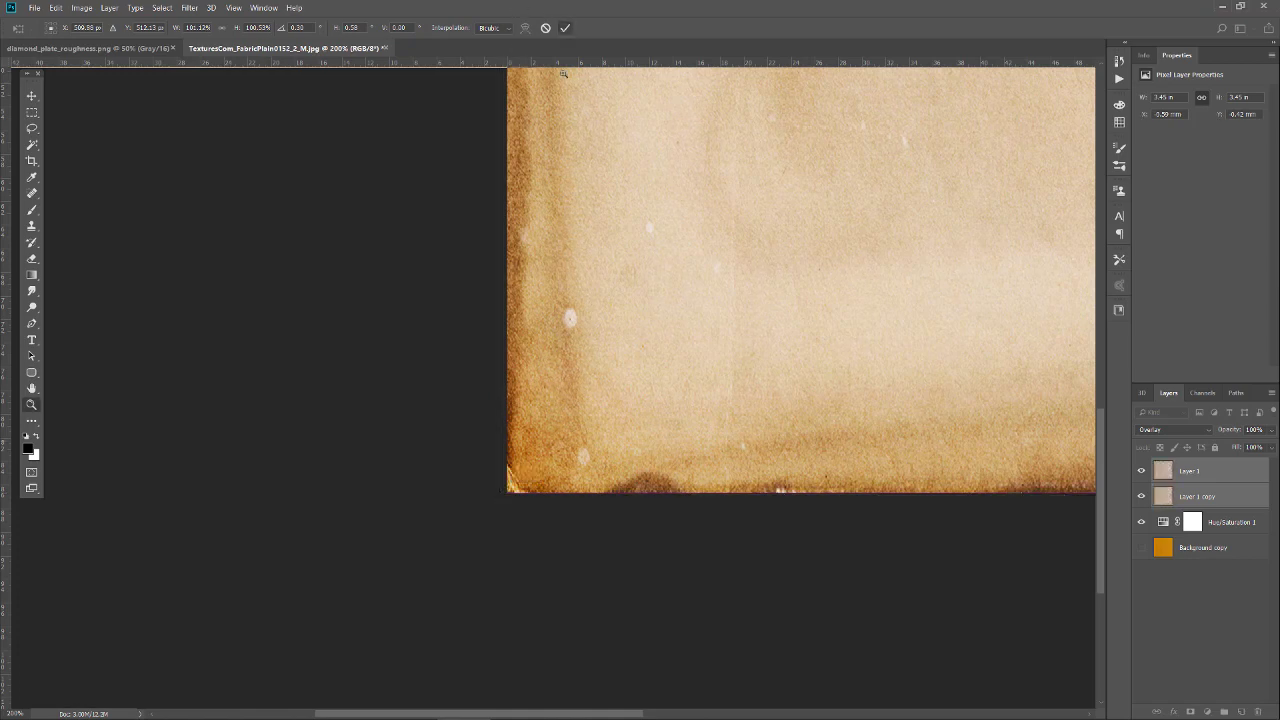
Step: Crop the document to the existing canvas bounds with Delete Cropped Pixels on, removing the overhanging layer edges
{"action": "key", "text": "z"}
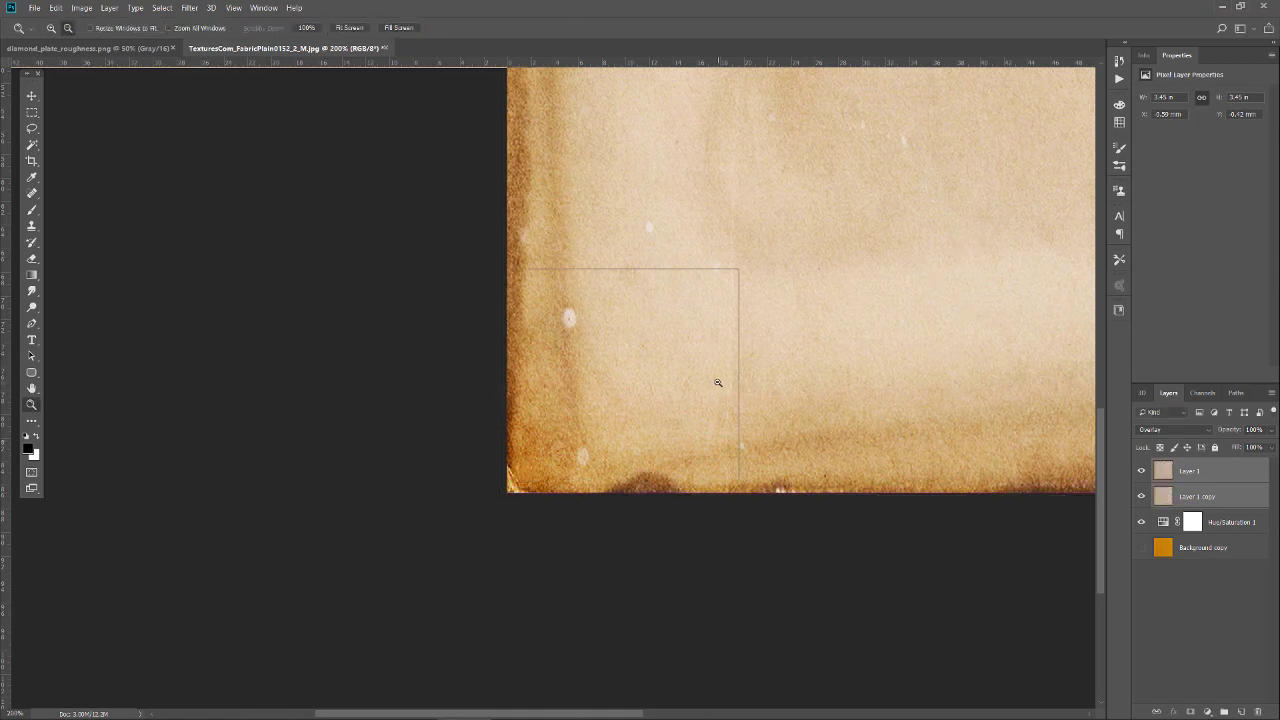
{"action": "left_click", "coordinate": [714, 380], "text": "alt"}
{"action": "left_click_drag", "start_coordinate": [873, 369], "coordinate": [597, 539]}
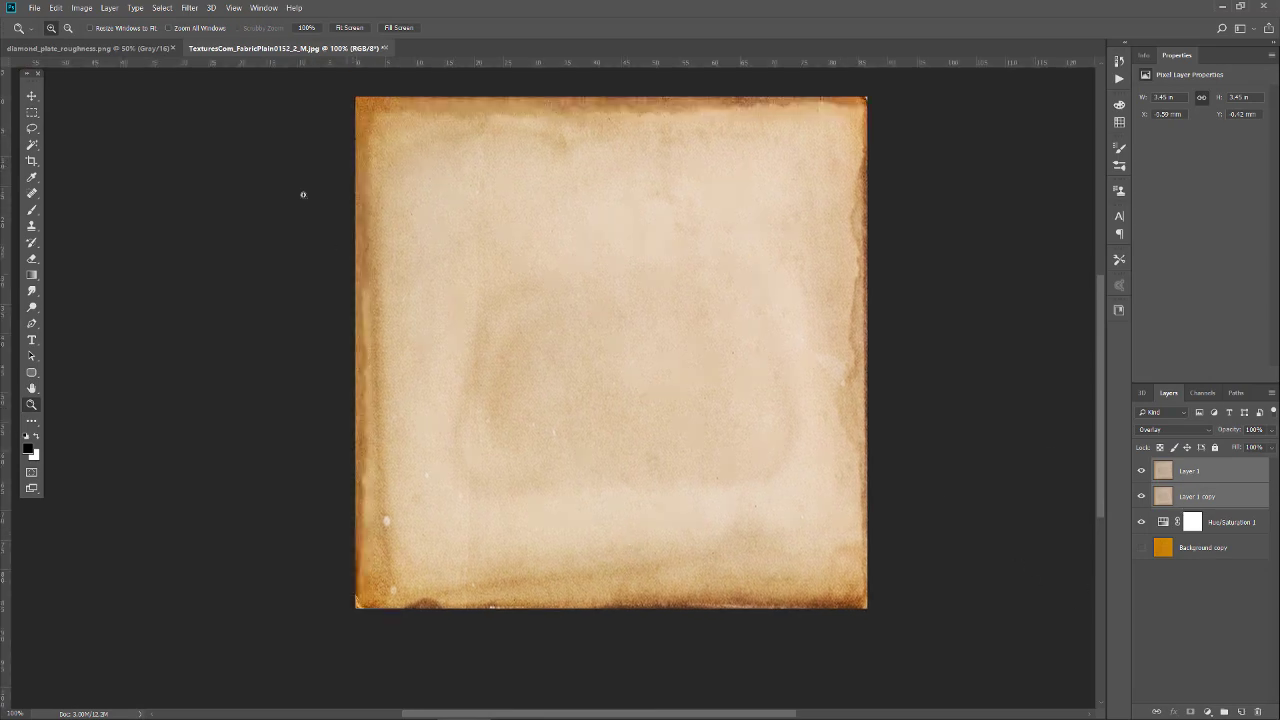
{"action": "key", "text": "c"}
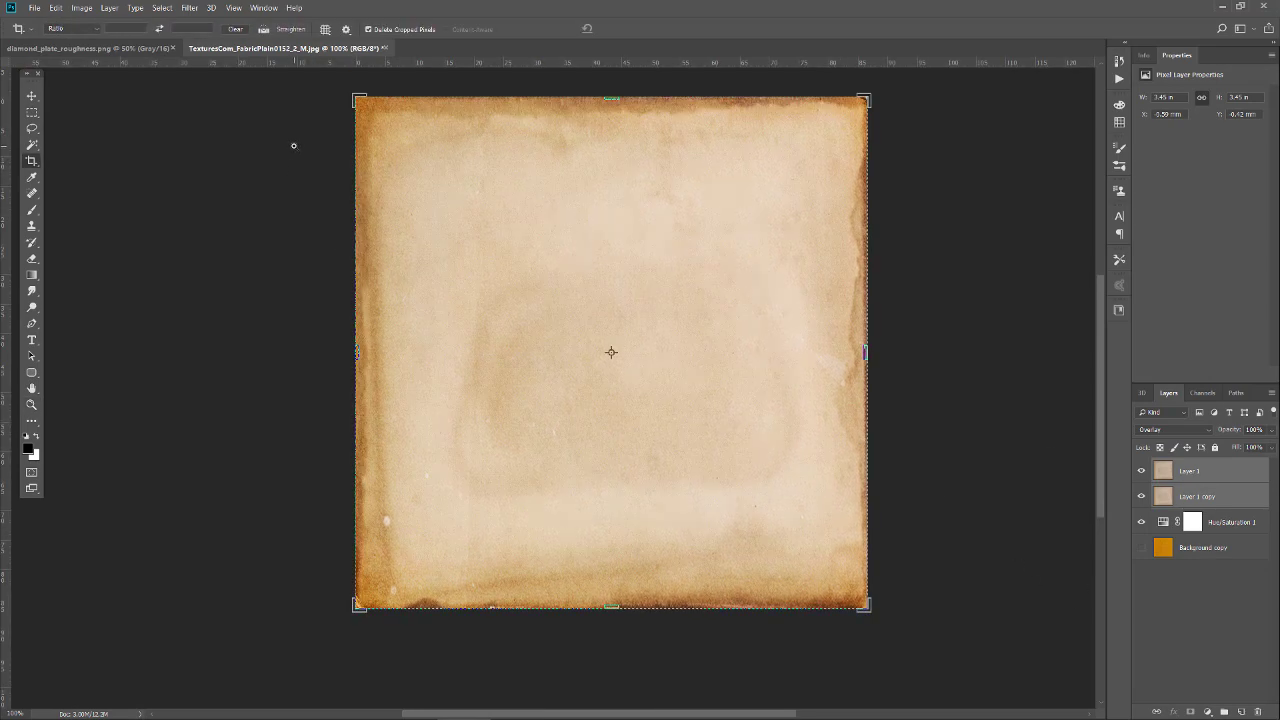
{"action": "left_click_drag", "start_coordinate": [356, 352], "coordinate": [336, 352]}
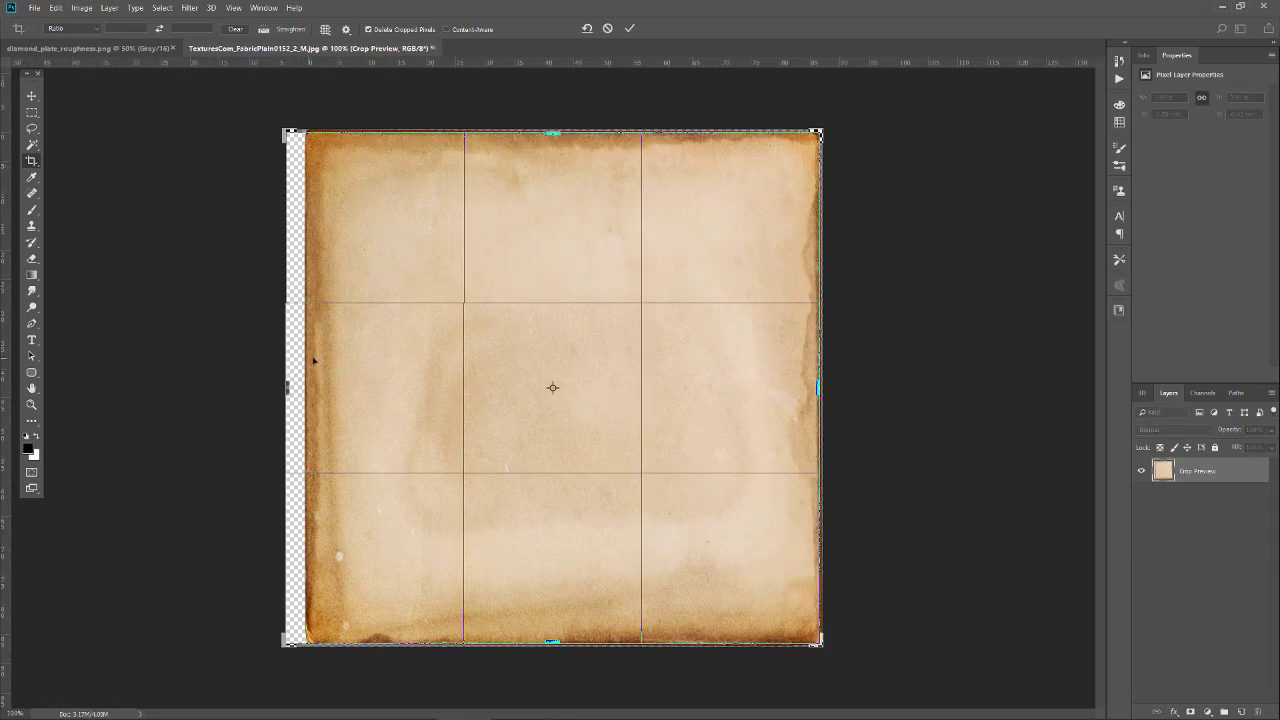
{"action": "key", "text": "ctrl+z"}
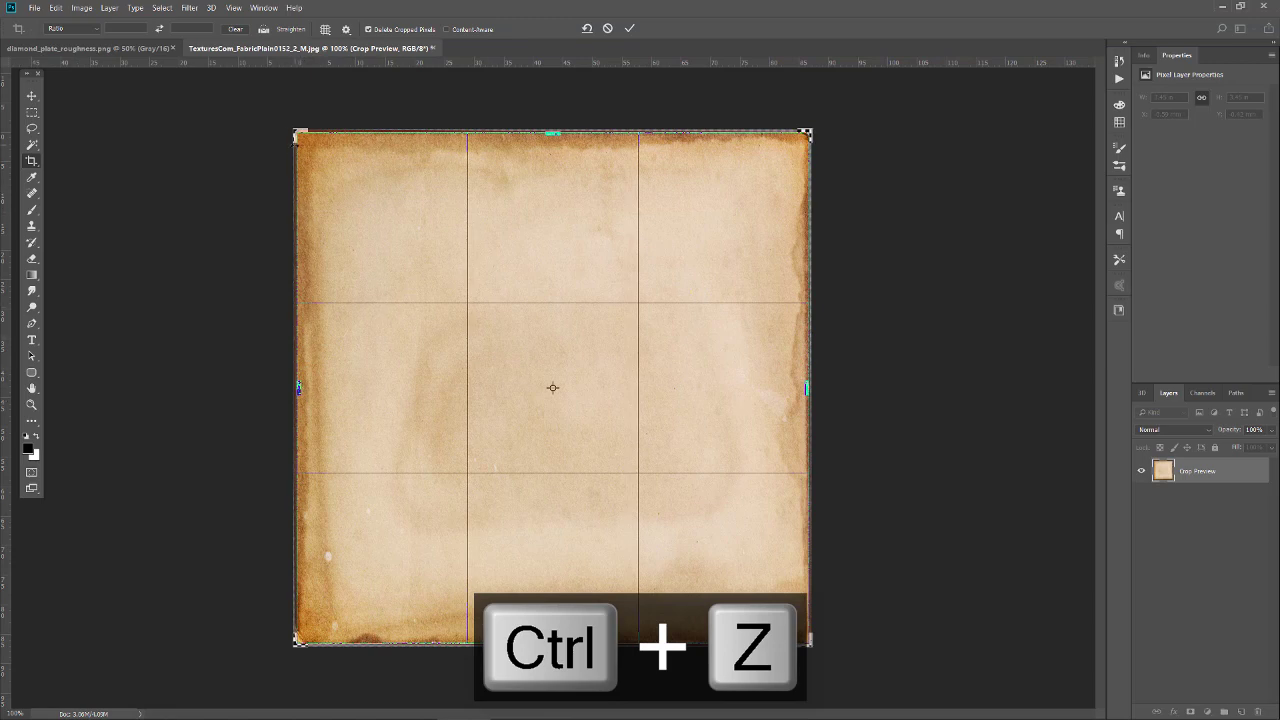
{"action": "key", "text": "ctrl"}
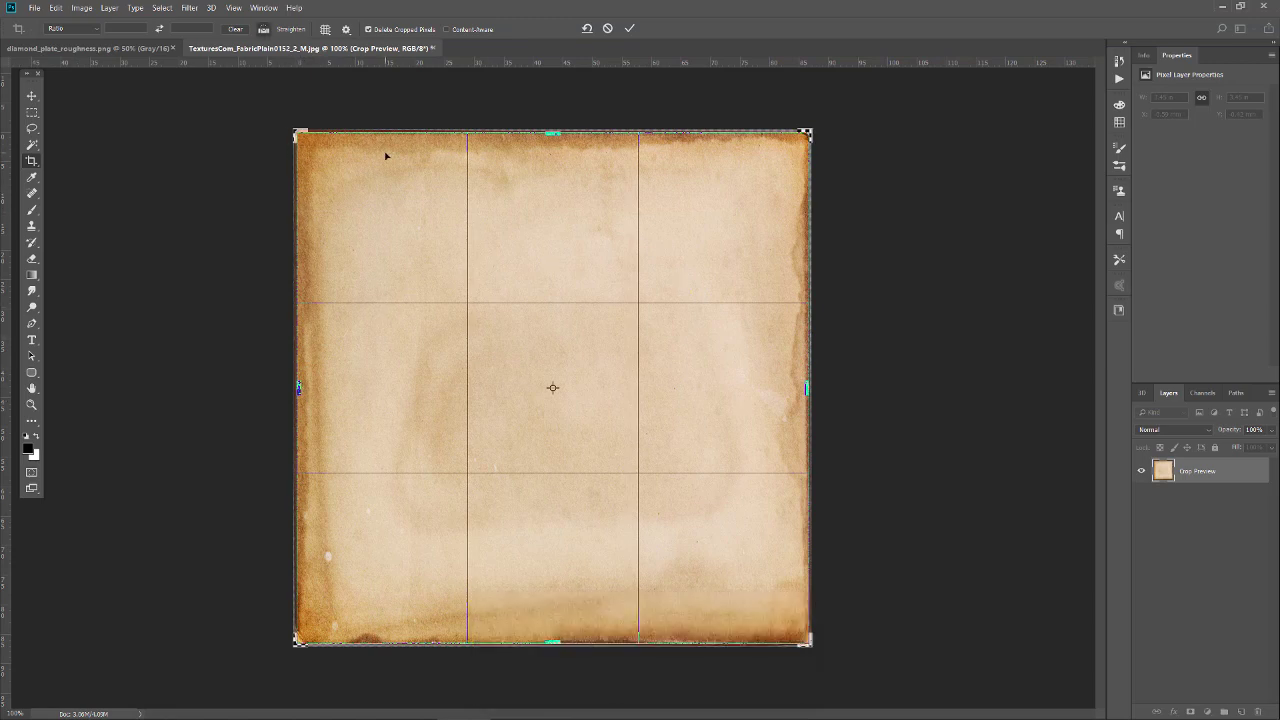
{"action": "key", "text": "ctrl+equal"}
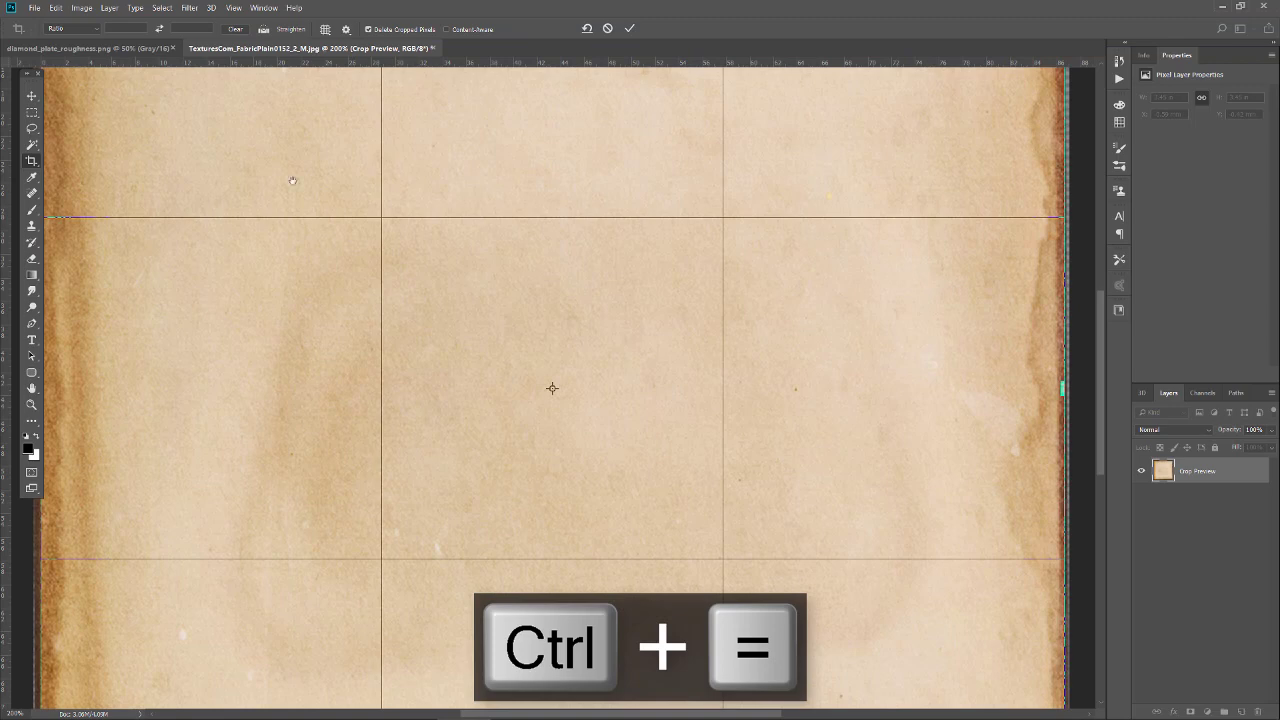
{"action": "left_click_drag", "start_coordinate": [293, 181], "coordinate": [602, 404]}
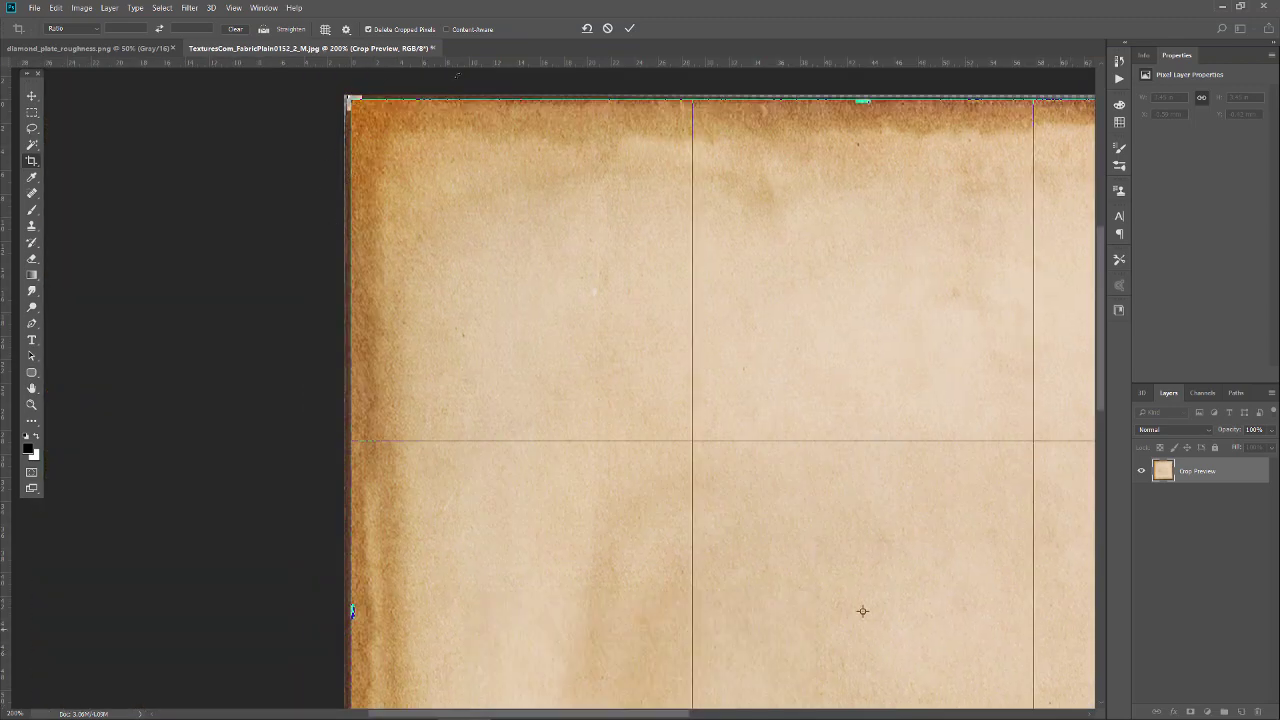
{"action": "left_click", "coordinate": [630, 29]}
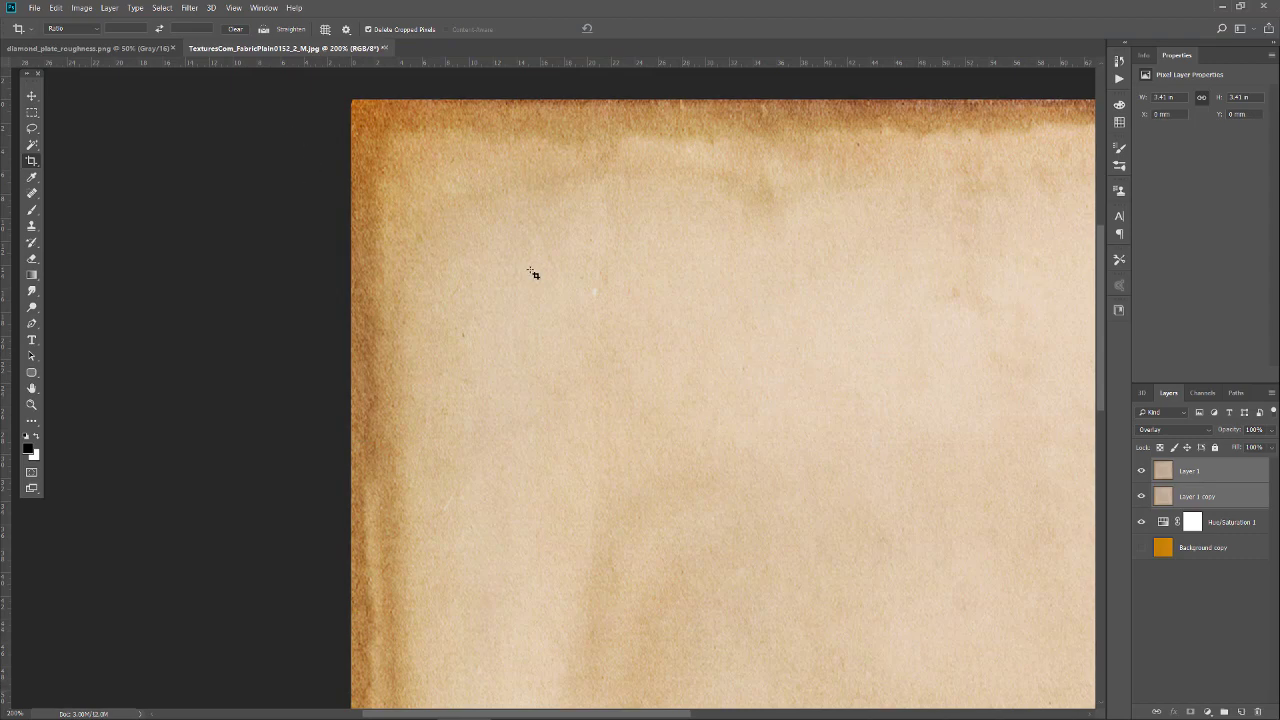
Step: Hide Layer 1 to isolate Layer 1 copy for retouching the canvas's uncovered upper-right corner
{"action": "key", "text": "ctrl+0"}
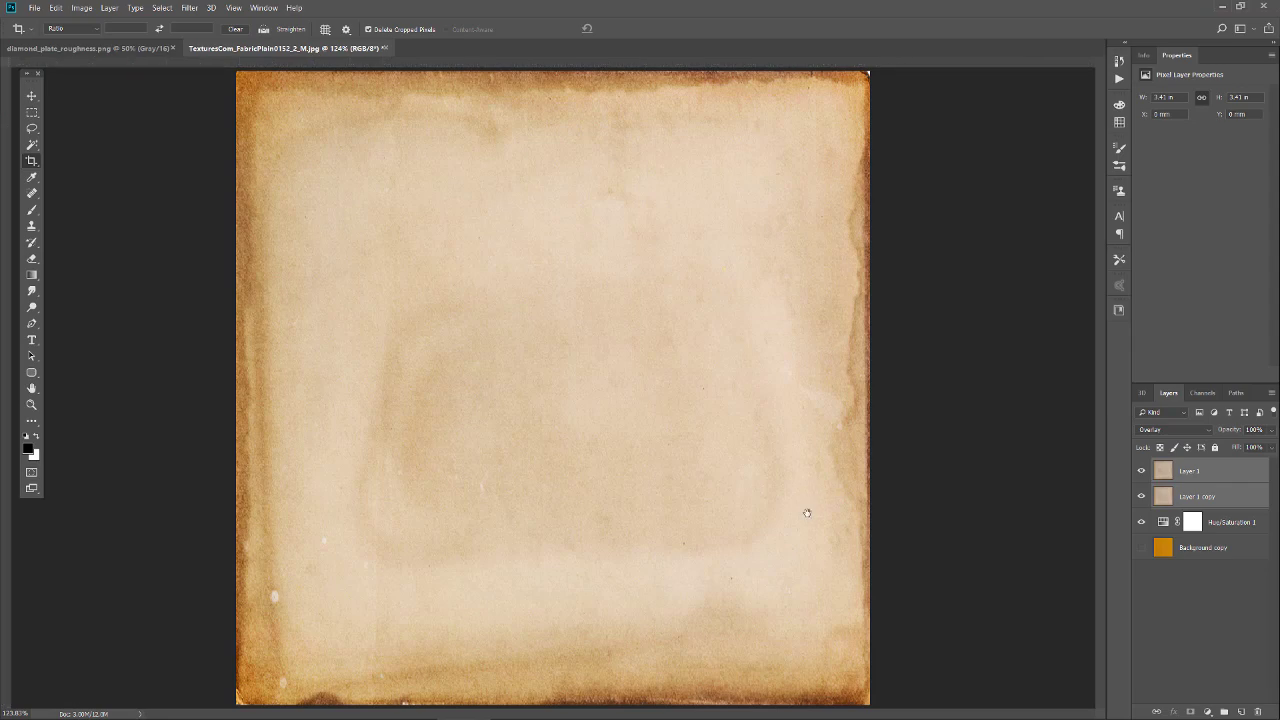
{"action": "key", "text": "ctrl+r"}
{"action": "key", "text": "z"}
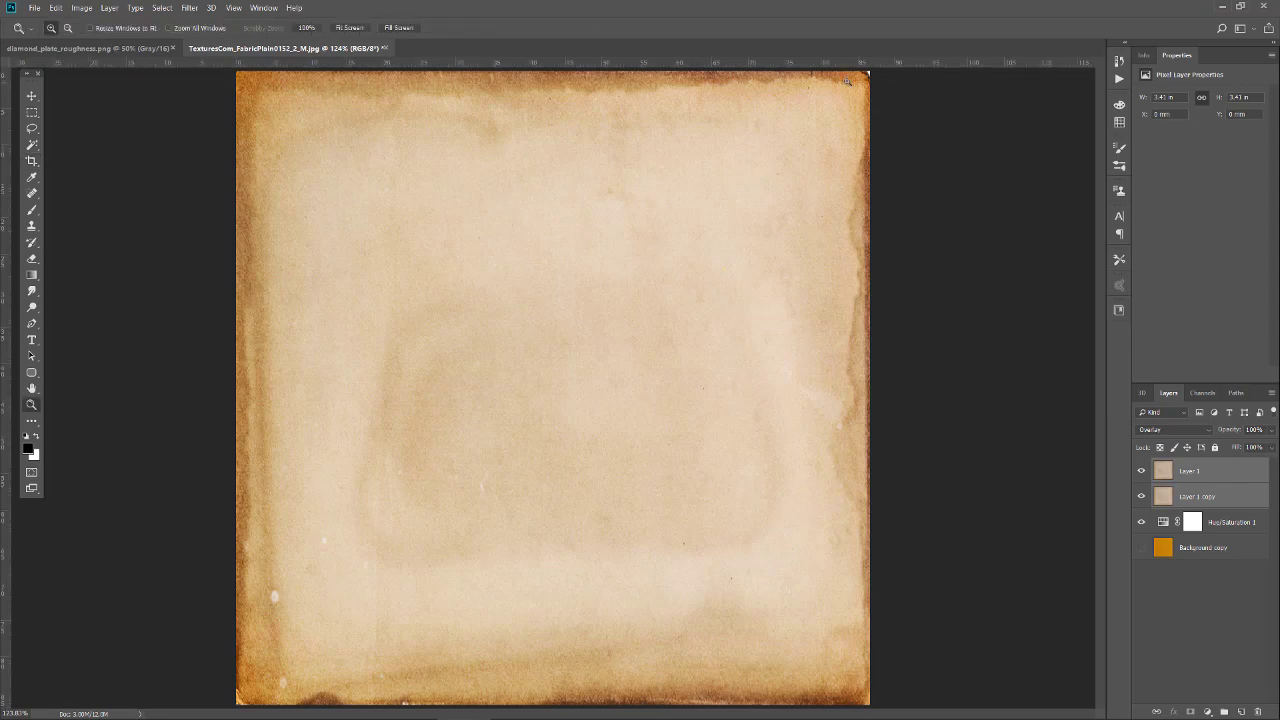
{"action": "left_click", "coordinate": [869, 74]}
{"action": "left_click", "coordinate": [1031, 194]}
{"action": "left_click_drag", "start_coordinate": [992, 202], "coordinate": [766, 423]}
{"action": "left_click", "coordinate": [913, 306]}
{"action": "left_click", "coordinate": [1185, 471]}
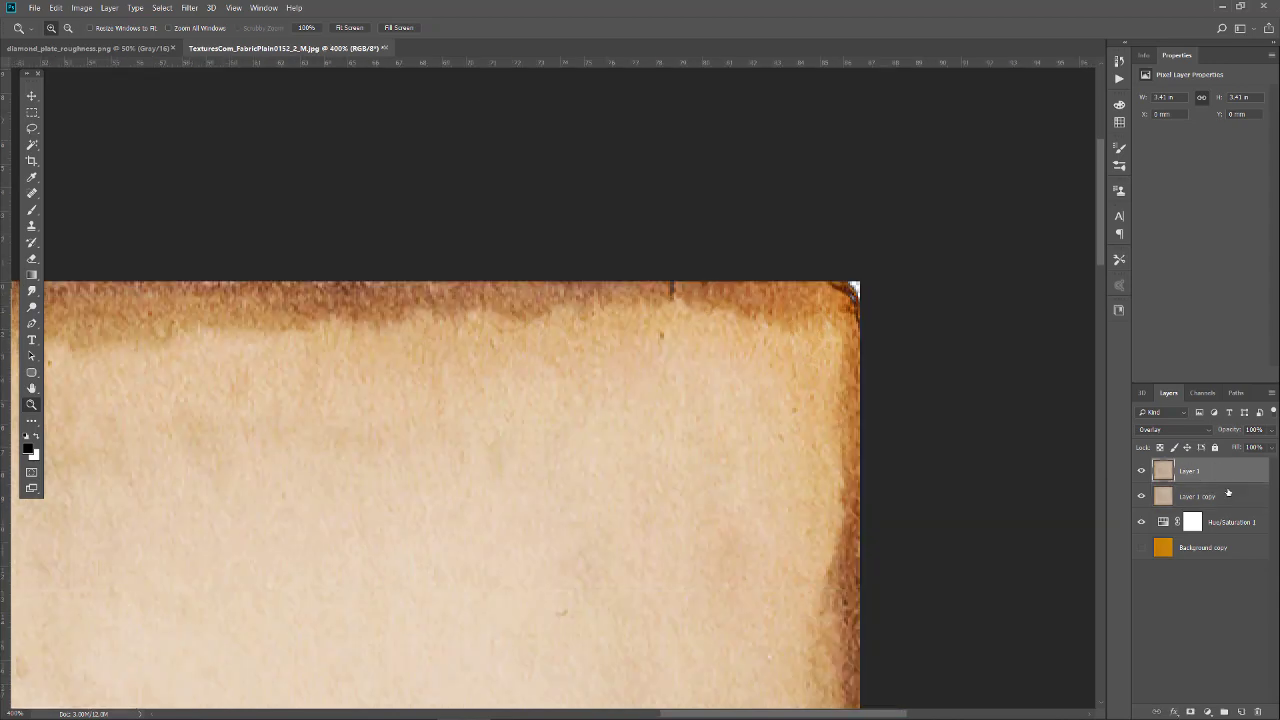
{"action": "left_click", "coordinate": [1220, 497], "text": "shift"}
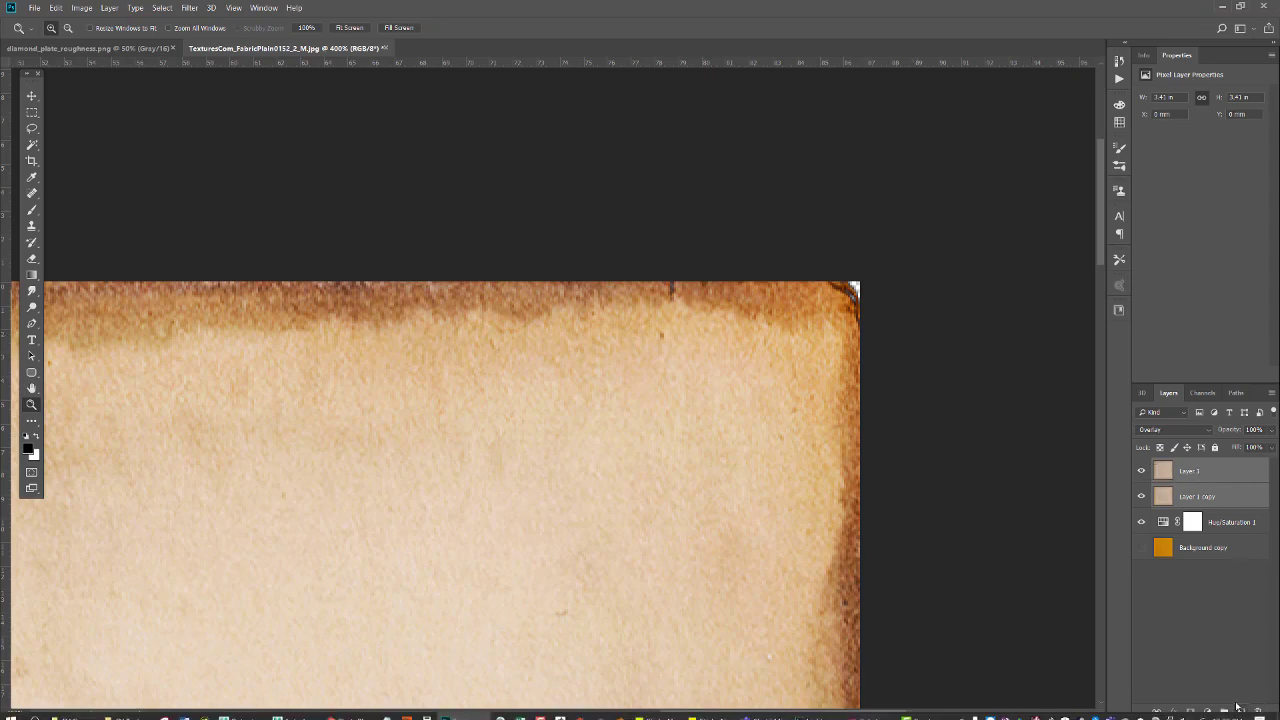
{"action": "left_click", "coordinate": [1142, 476]}
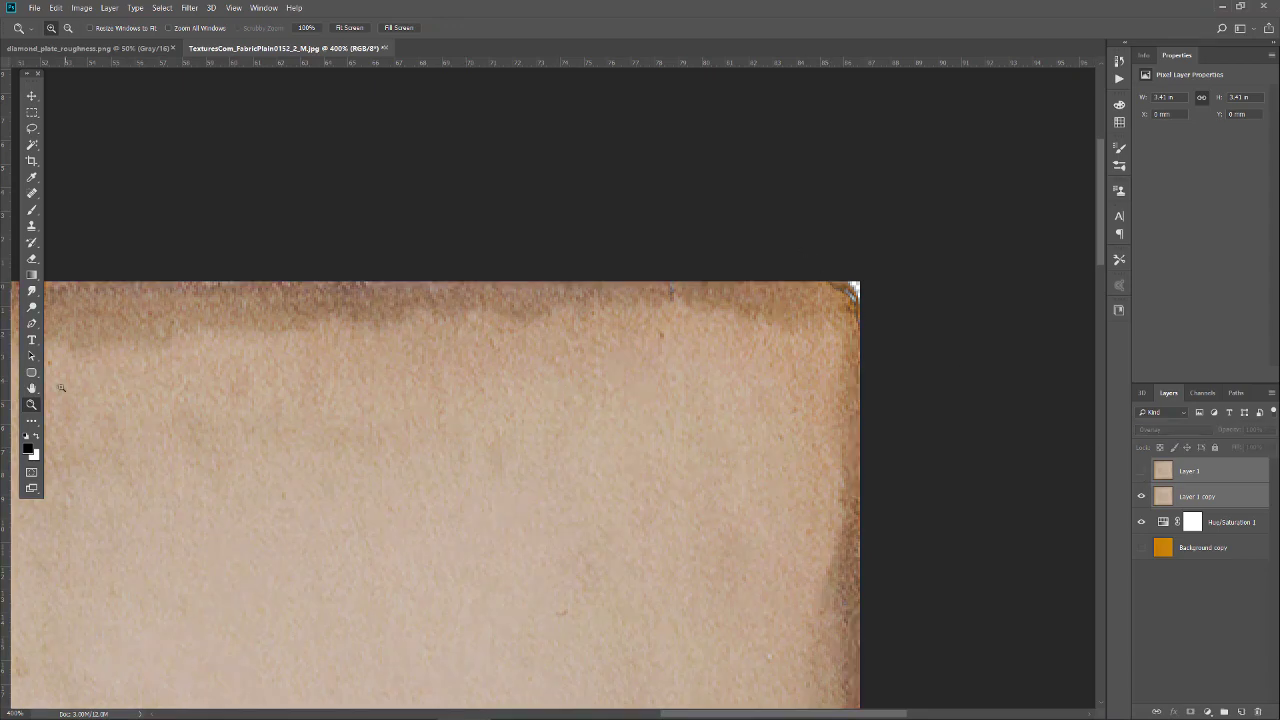
Step: Hide the Hue/Saturation 1 layer and clone nearby stained paper over the white upper-right corner of Layer 1 copy with a small Clone Stamp brush
{"action": "left_click", "coordinate": [31, 227]}
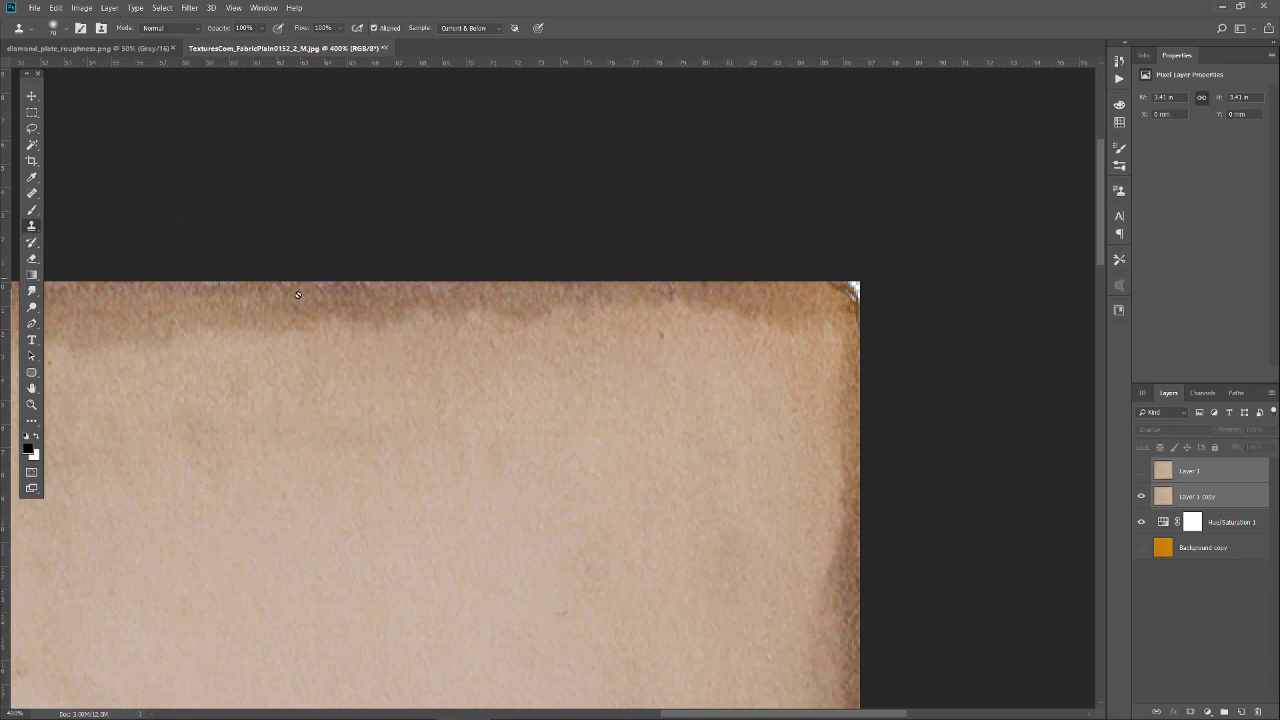
{"action": "left_click", "coordinate": [1204, 491]}
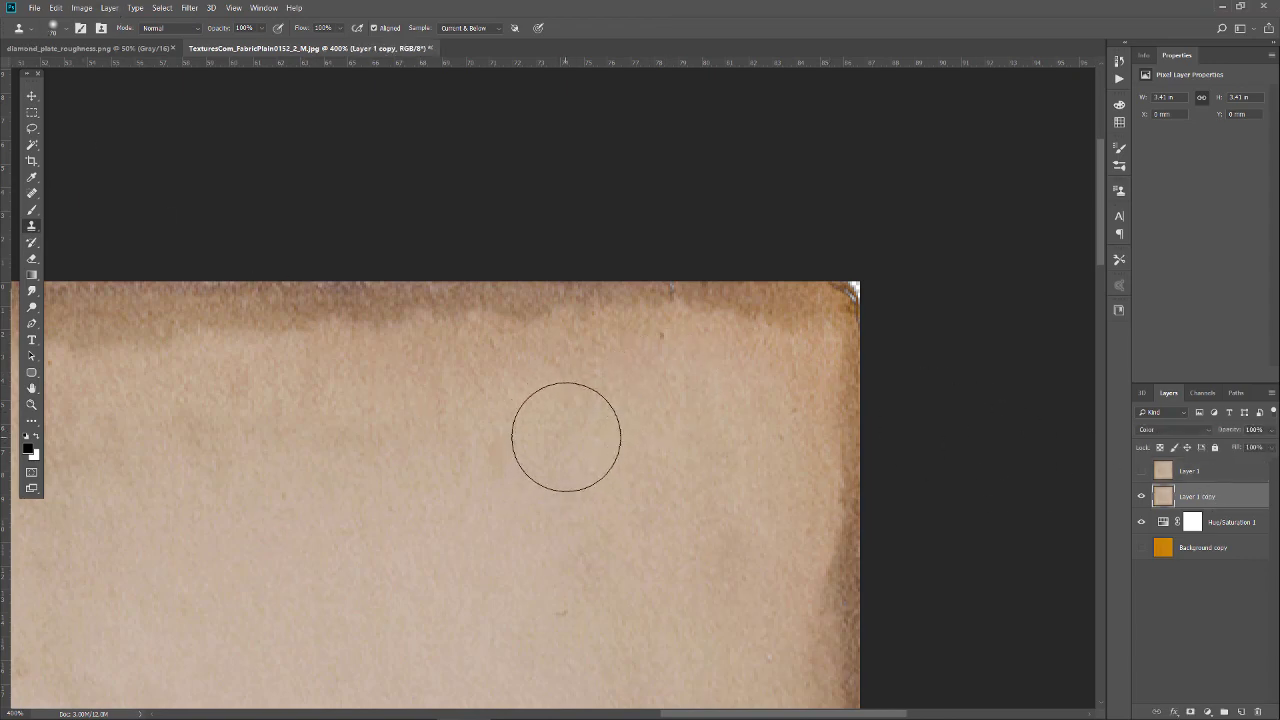
{"action": "key", "text": "bracketleft"}
{"action": "key", "text": "bracketleft"}
{"action": "key", "text": "bracketleft"}
{"action": "key", "text": "bracketleft"}
{"action": "key", "text": "bracketleft"}
{"action": "key", "text": "bracketleft"}
{"action": "key", "text": "bracketright"}
{"action": "left_click", "coordinate": [1141, 522]}
{"action": "left_click", "coordinate": [797, 299], "text": "alt"}
{"action": "mouse_move", "coordinate": [852, 288]}
{"action": "left_mouse_down"}
{"action": "mouse_move", "coordinate": [845, 309]}
{"action": "mouse_move", "coordinate": [863, 286]}
{"action": "mouse_move", "coordinate": [862, 298]}
{"action": "left_mouse_up"}
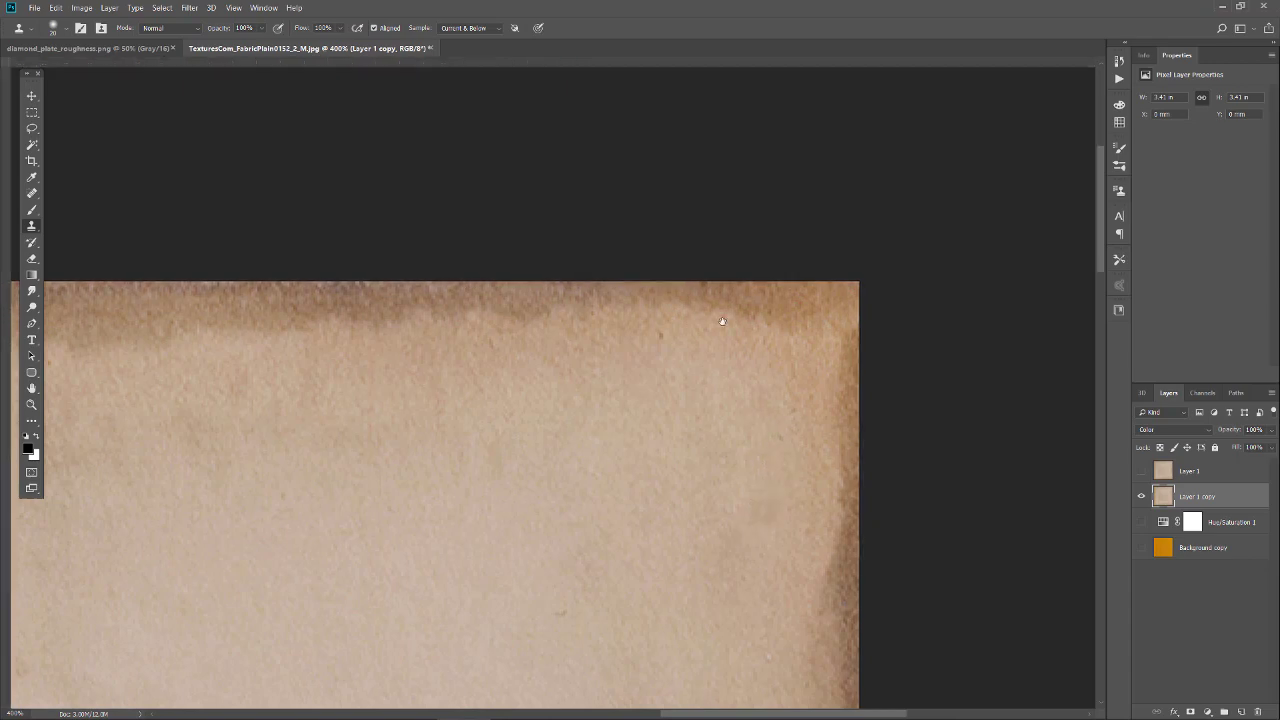
Step: Duplicate Layer 1 copy and set the blend mode of both the duplicate and the original to Normal
{"action": "scroll", "coordinate": [720, 323], "scroll_direction": "down", "scroll_amount": 5}
{"action": "scroll", "coordinate": [719, 507], "scroll_direction": "down", "scroll_amount": 5}
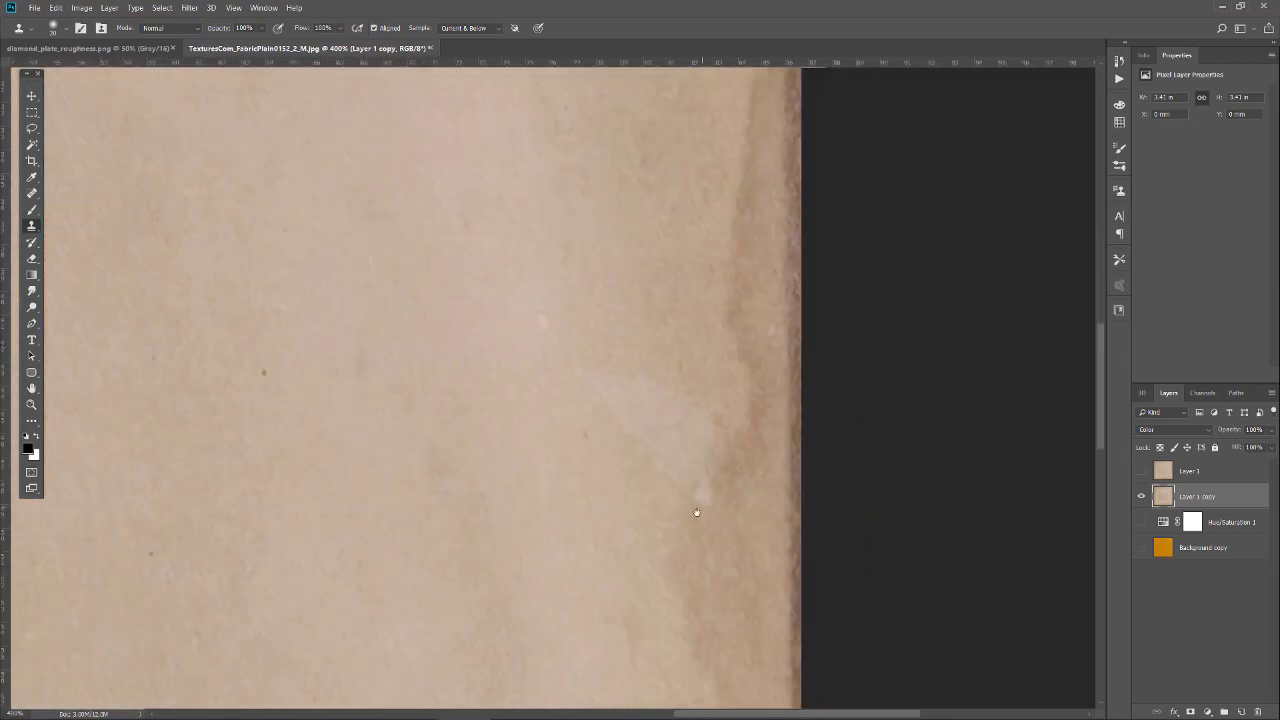
{"action": "scroll", "coordinate": [720, 340], "scroll_direction": "down", "scroll_amount": 5}
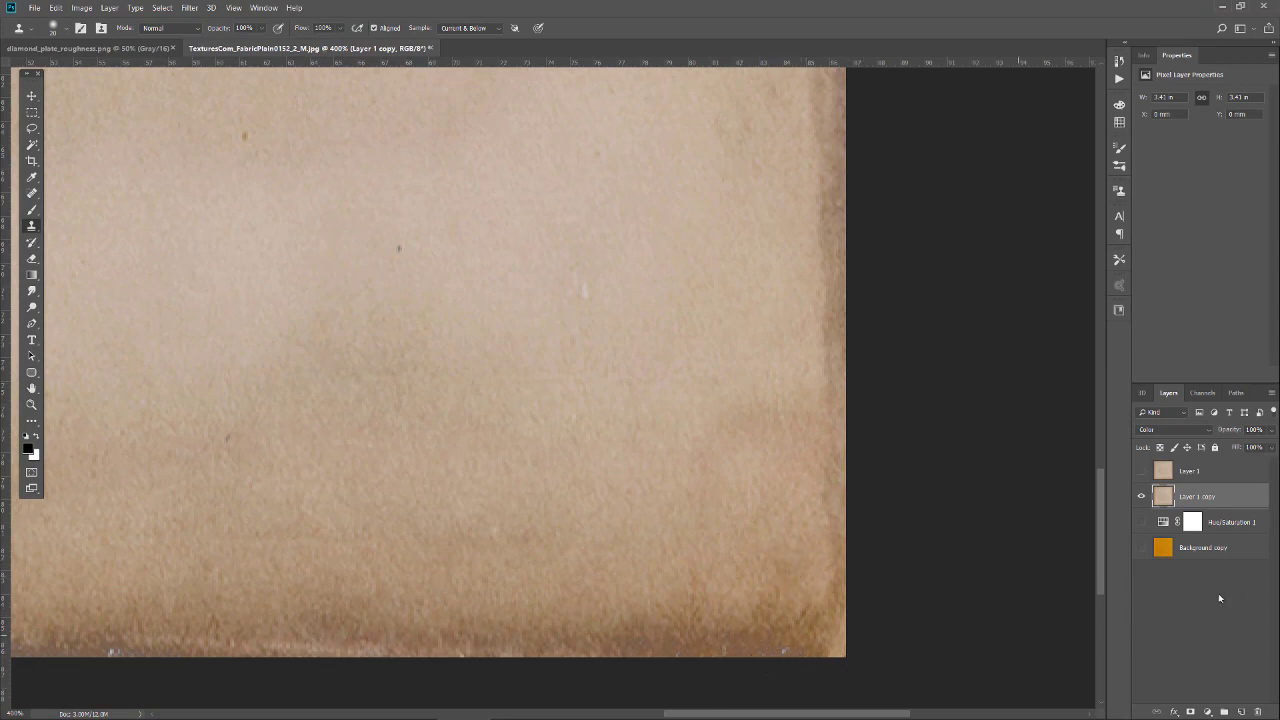
{"action": "left_click_drag", "start_coordinate": [1229, 497], "coordinate": [1242, 708]}
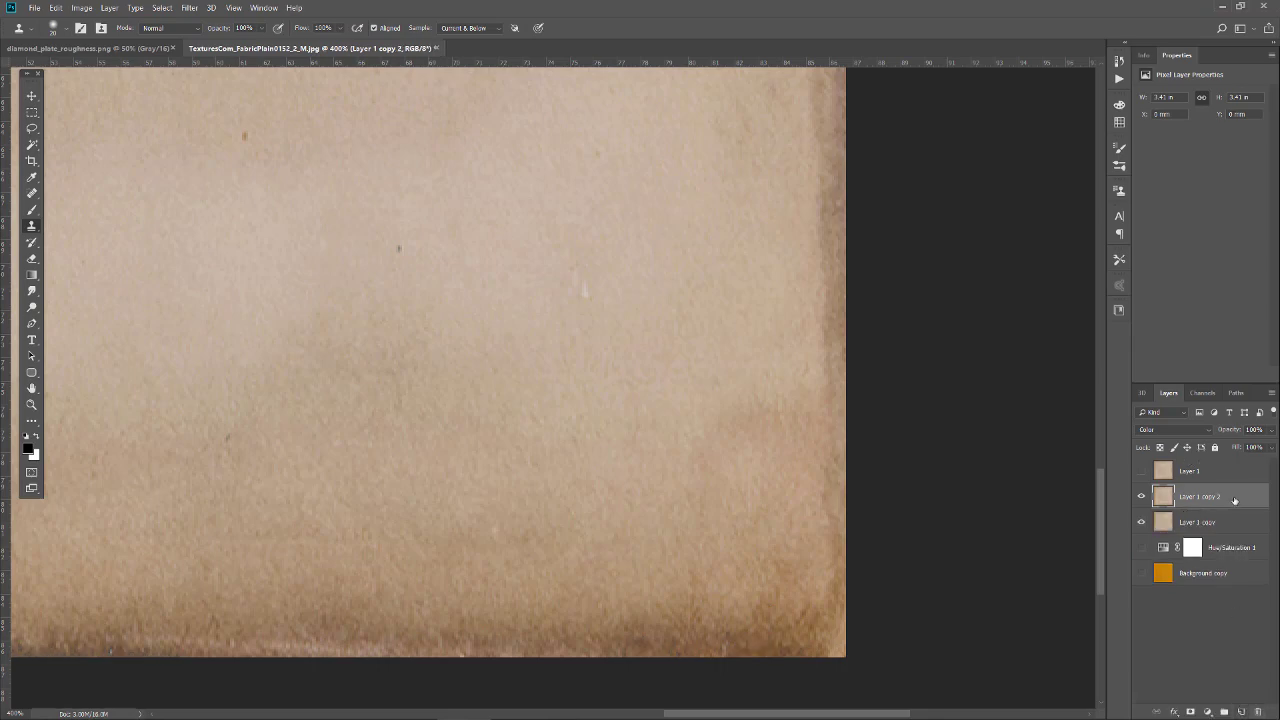
{"action": "left_click", "coordinate": [1162, 430]}
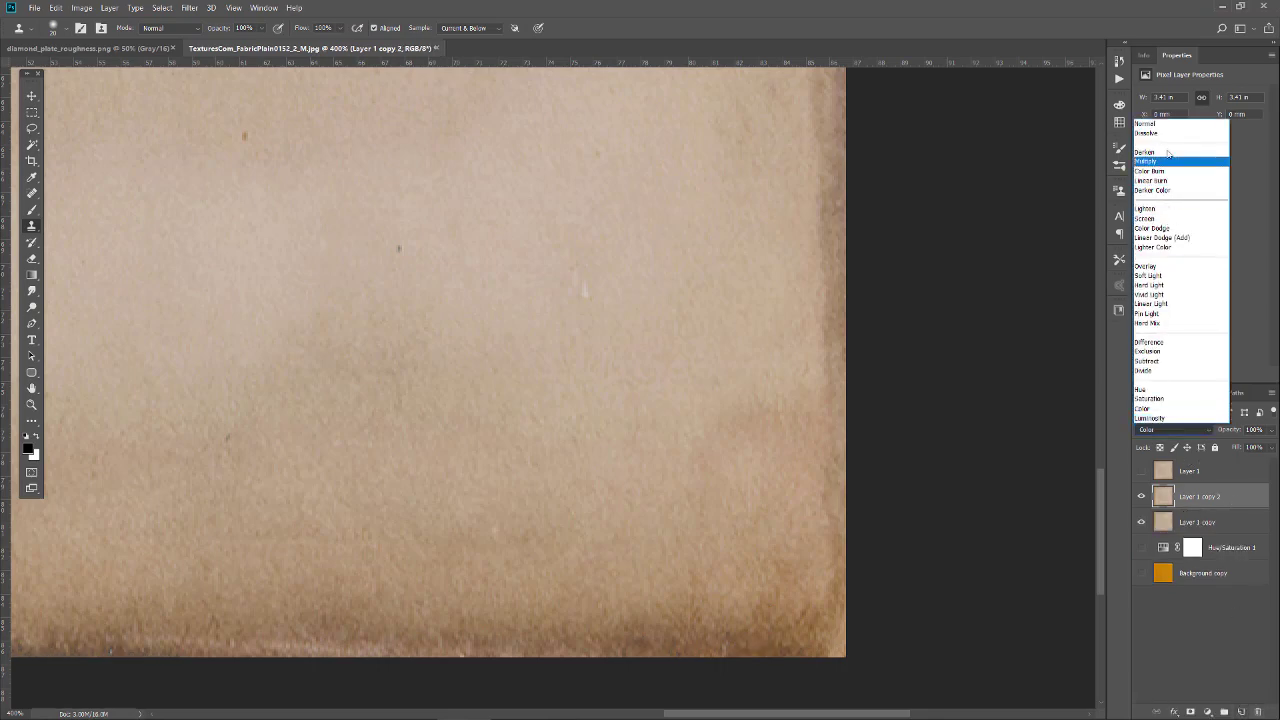
{"action": "left_click", "coordinate": [1158, 125]}
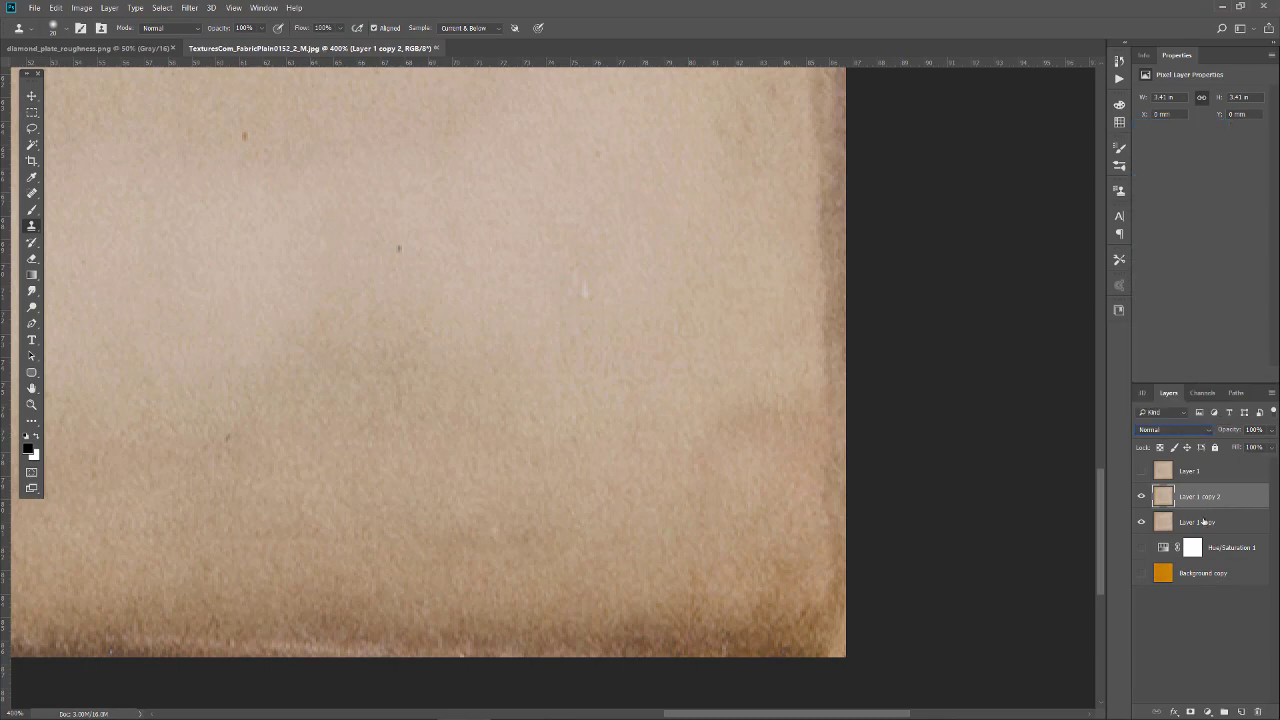
{"action": "left_click", "coordinate": [1203, 522]}
{"action": "left_click", "coordinate": [1160, 432]}
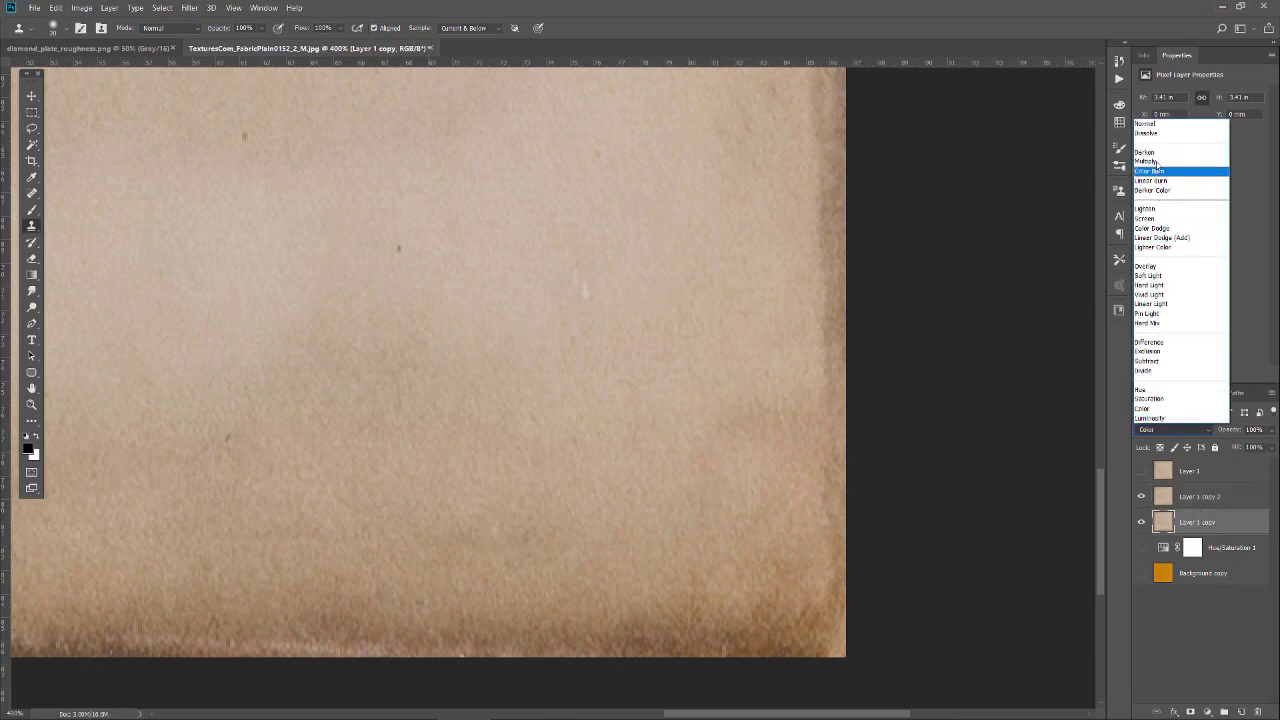
{"action": "left_click", "coordinate": [1158, 125]}
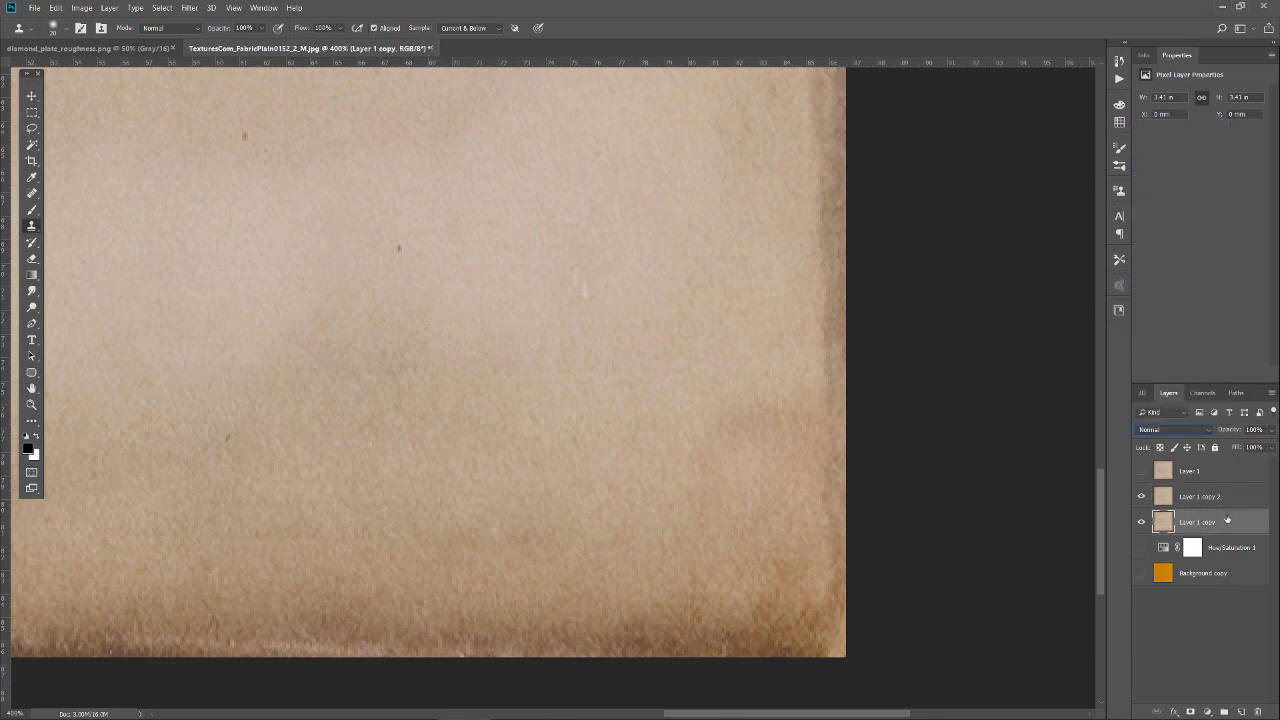
Step: Duplicate Layer 1 copy once more and merge both duplicates down into Layer 1 copy
{"action": "left_click_drag", "start_coordinate": [1228, 522], "coordinate": [1241, 711]}
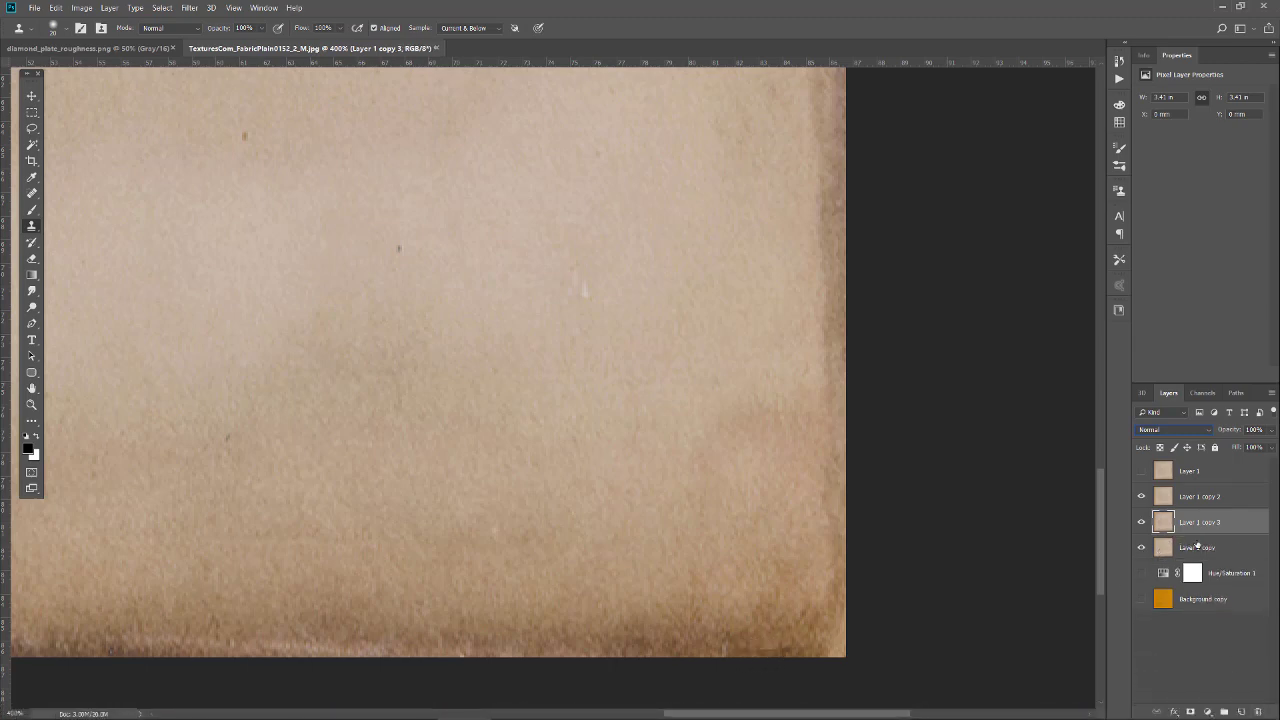
{"action": "left_click", "coordinate": [1224, 496]}
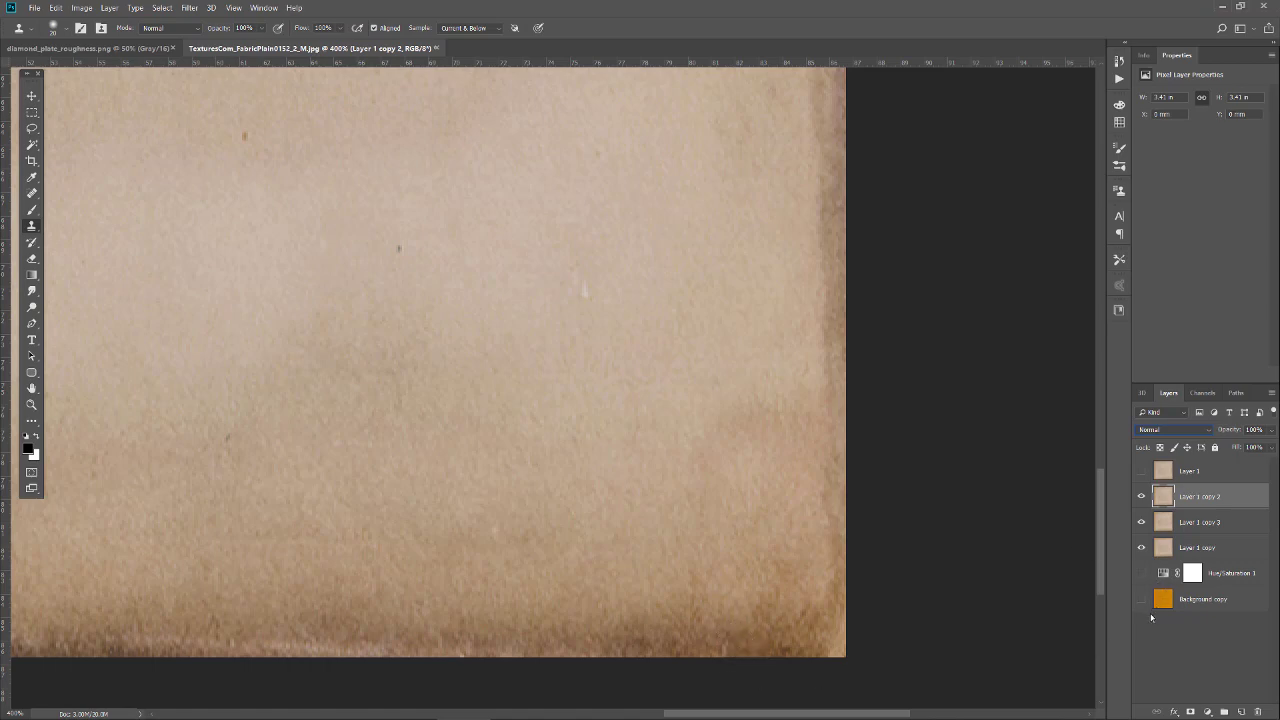
{"action": "key", "text": "ctrl+e"}
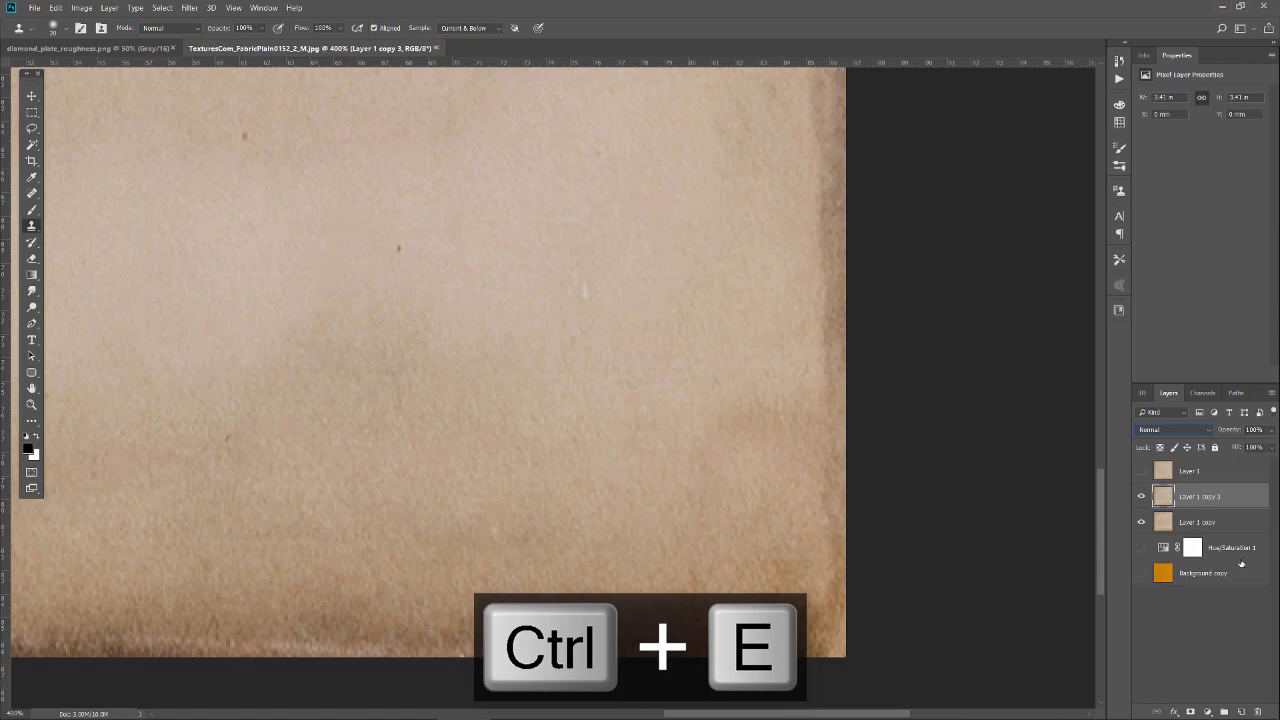
{"action": "key", "text": "ctrl+e"}
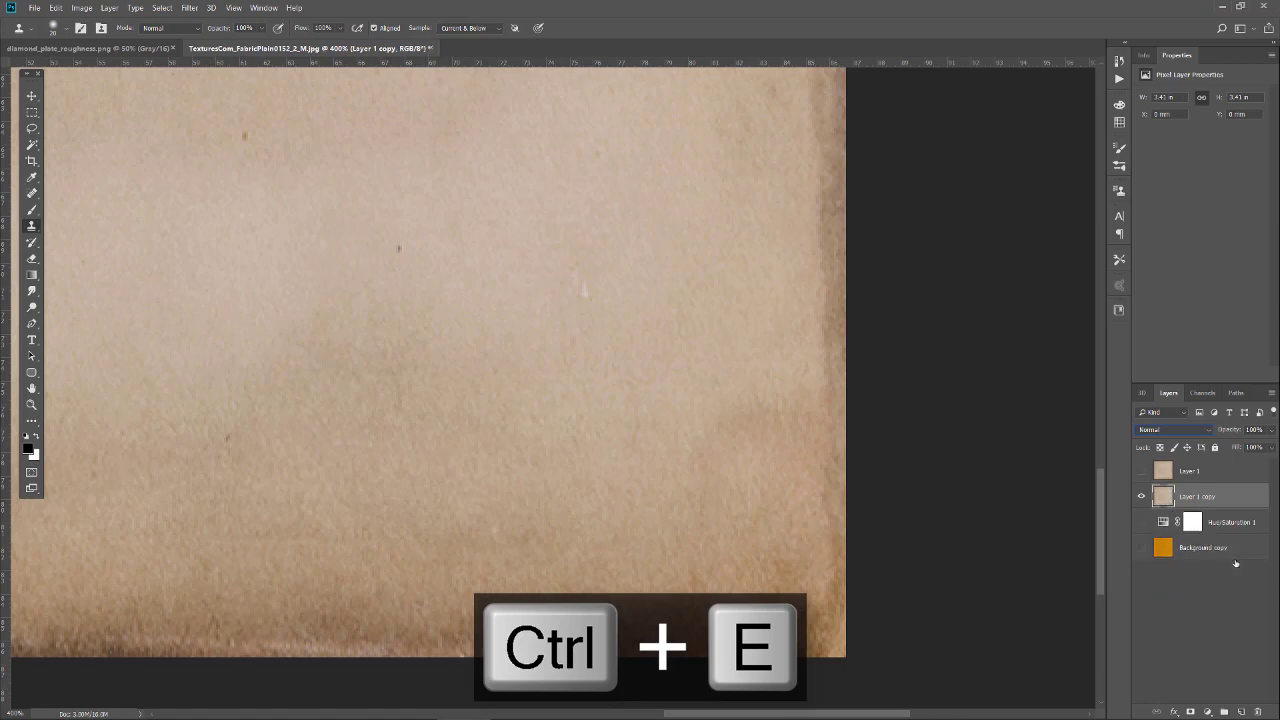
{"action": "left_click", "coordinate": [1141, 497]}
{"action": "left_click", "coordinate": [1141, 499]}
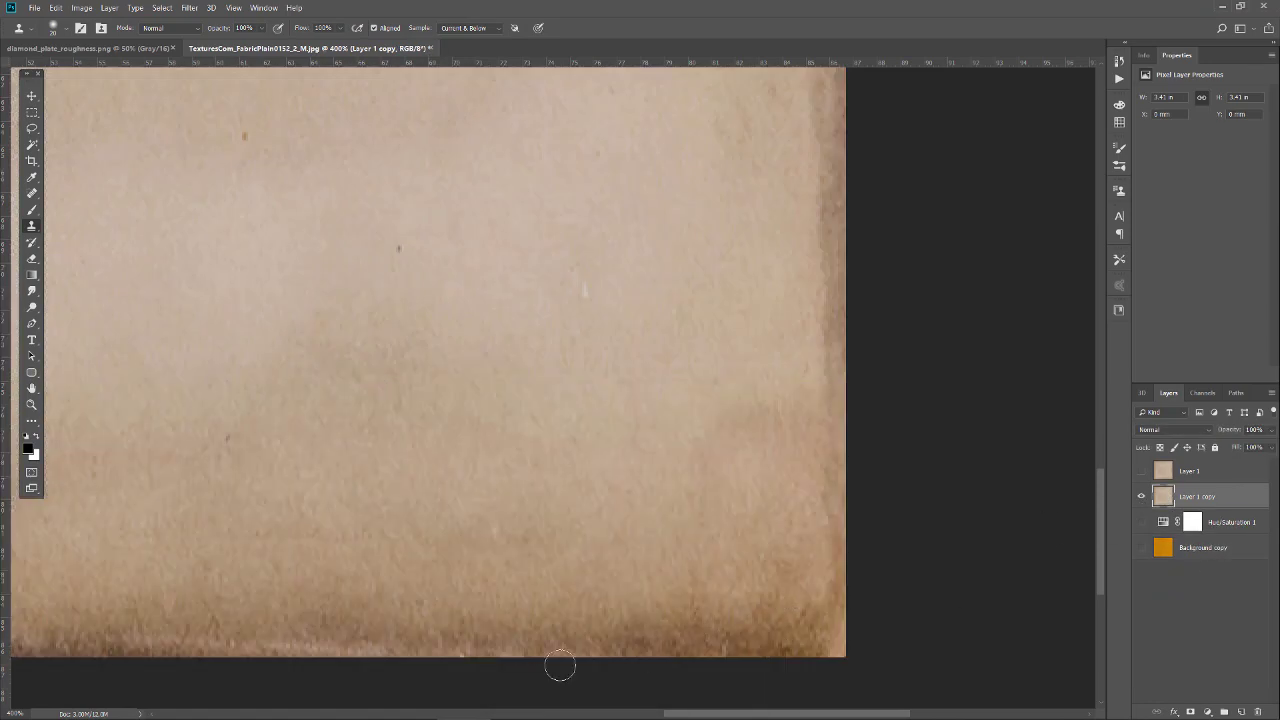
Step: Isolate Layer 1 to check its unretouched upper-right corner and delete that layer
{"action": "left_click", "coordinate": [1141, 472]}
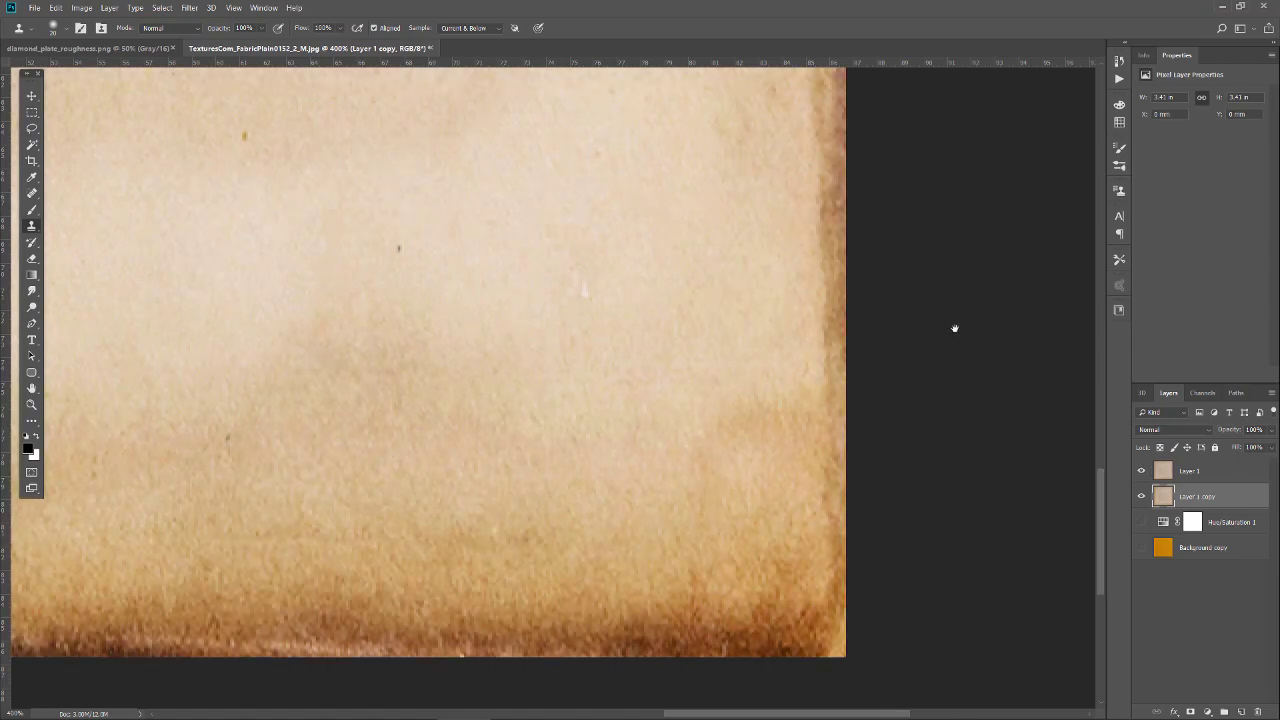
{"action": "scroll", "coordinate": [954, 329], "scroll_direction": "up", "scroll_amount": 3}
{"action": "scroll", "coordinate": [882, 488], "scroll_direction": "up", "scroll_amount": 5}
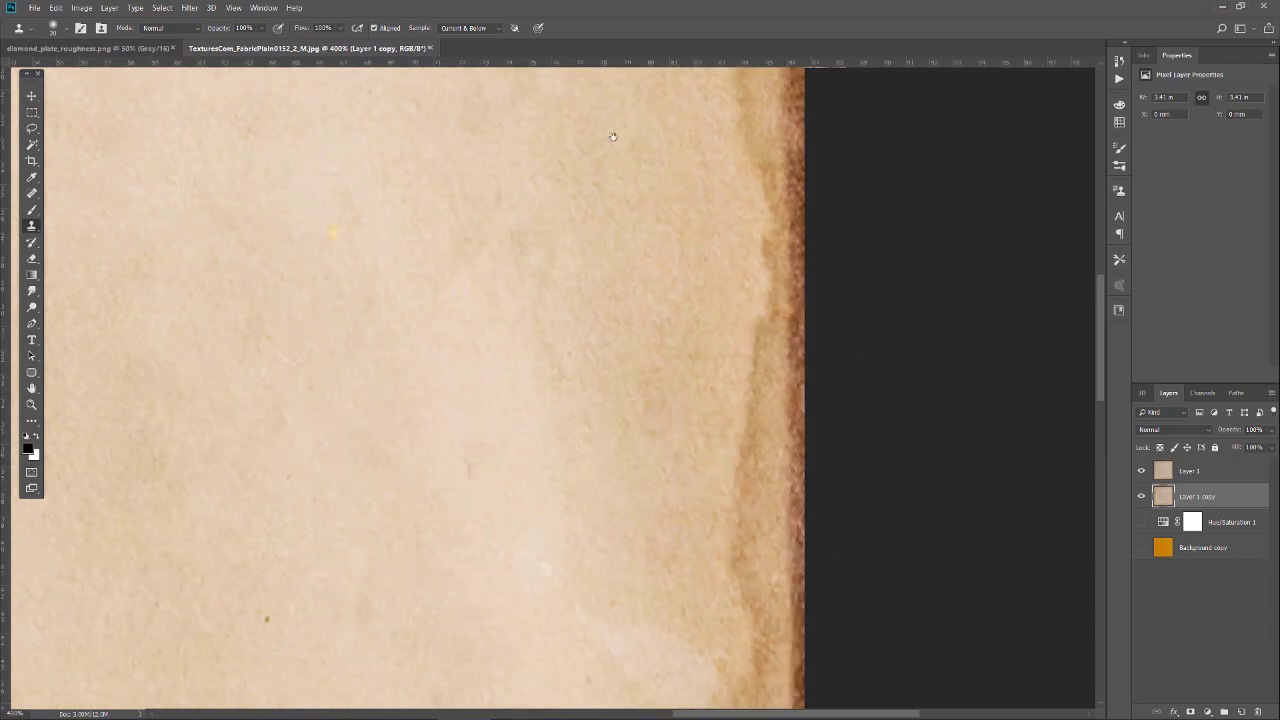
{"action": "left_click_drag", "start_coordinate": [637, 89], "coordinate": [654, 429]}
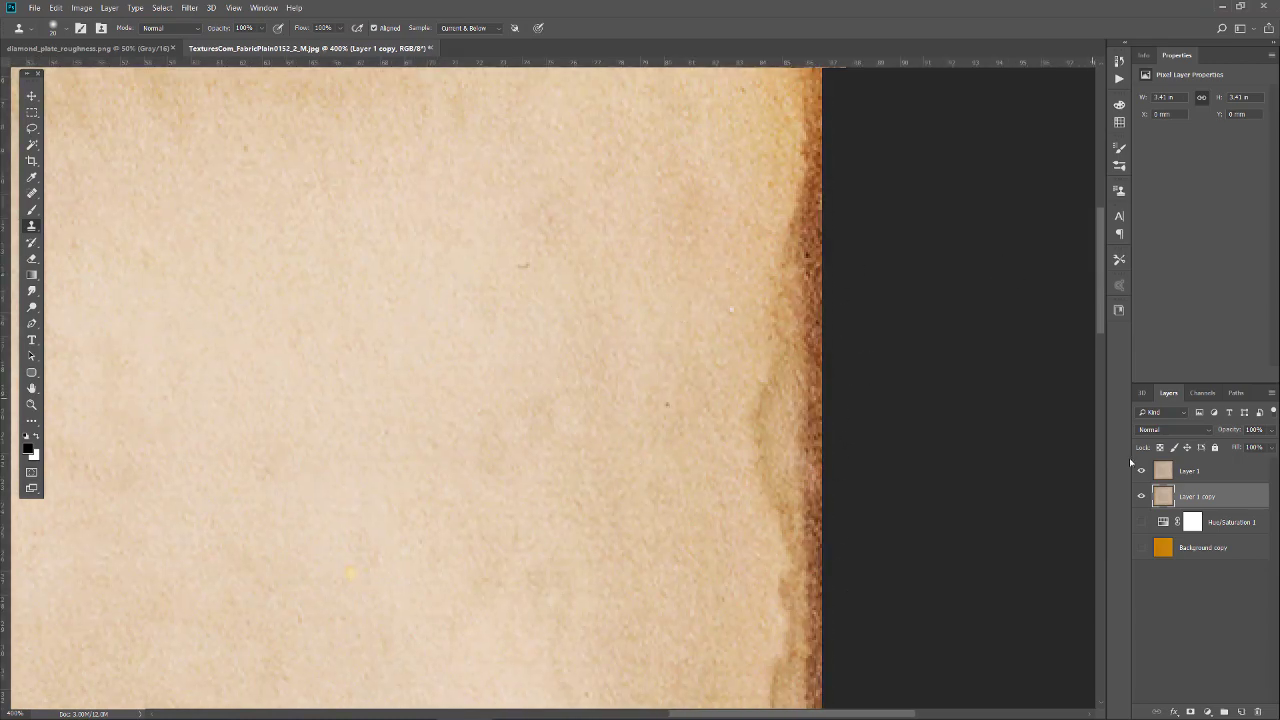
{"action": "left_click", "coordinate": [1245, 477]}
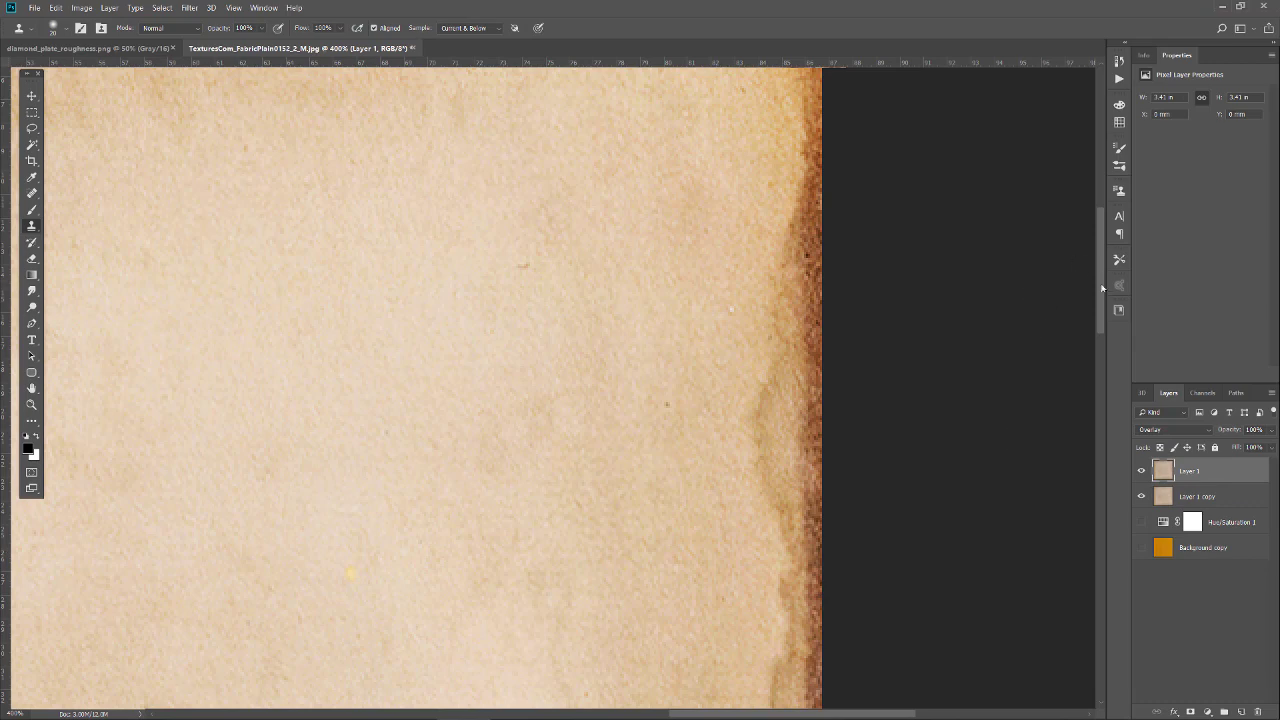
{"action": "left_click_drag", "start_coordinate": [1103, 249], "coordinate": [1103, 175]}
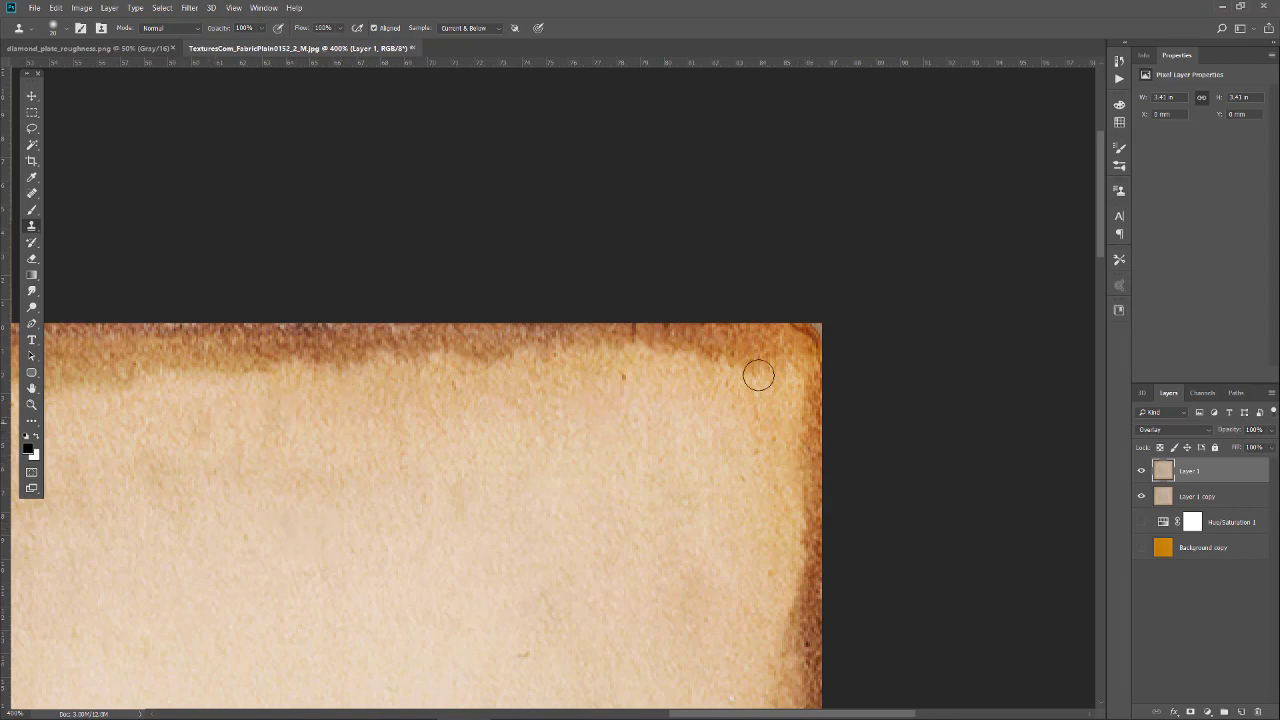
{"action": "left_click", "coordinate": [1141, 497]}
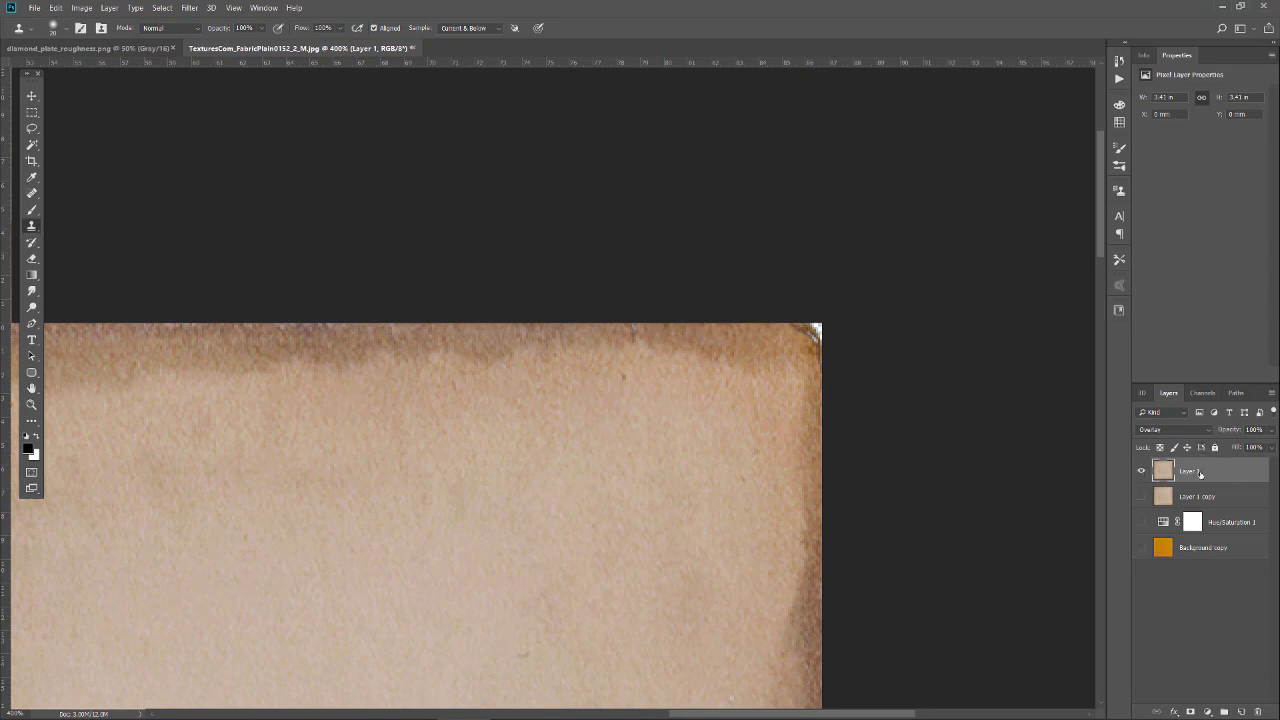
{"action": "left_click_drag", "start_coordinate": [1200, 473], "coordinate": [1257, 711]}
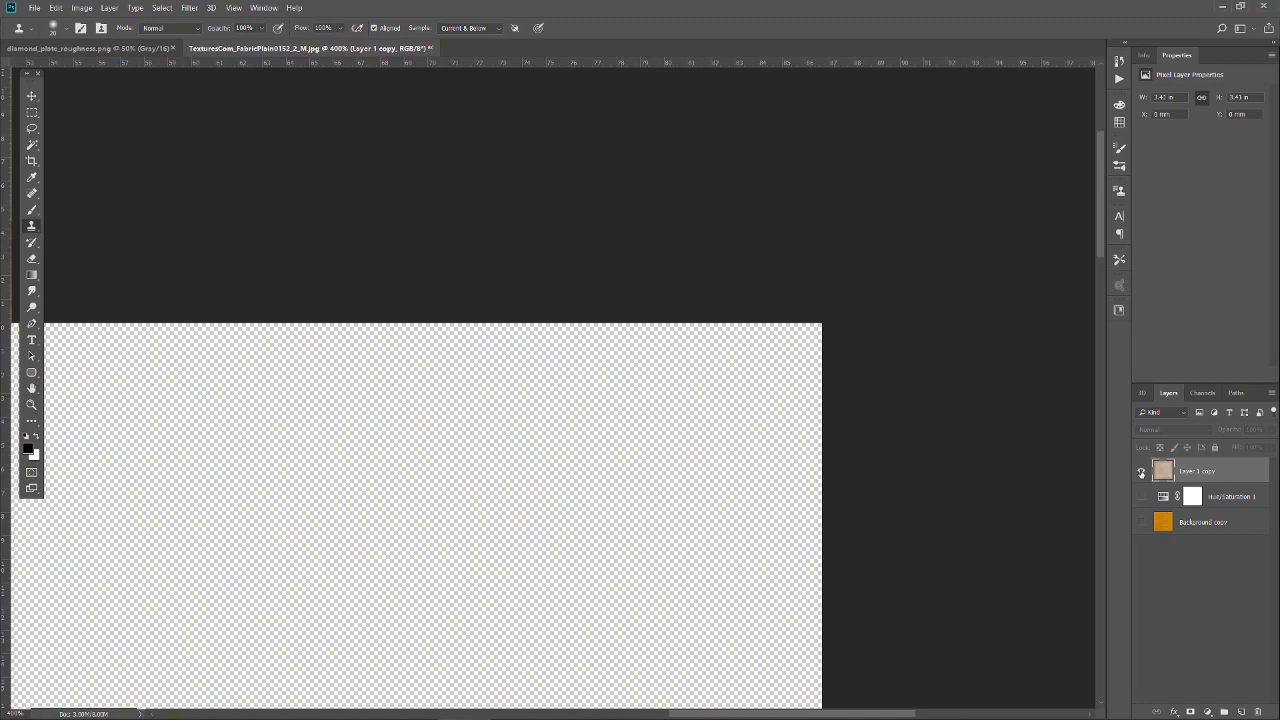
Step: Show Layer 1 copy again, duplicate it and set the duplicate's blend mode to Overlay
{"action": "left_click", "coordinate": [1141, 472]}
{"action": "left_click_drag", "start_coordinate": [1214, 475], "coordinate": [1241, 710]}
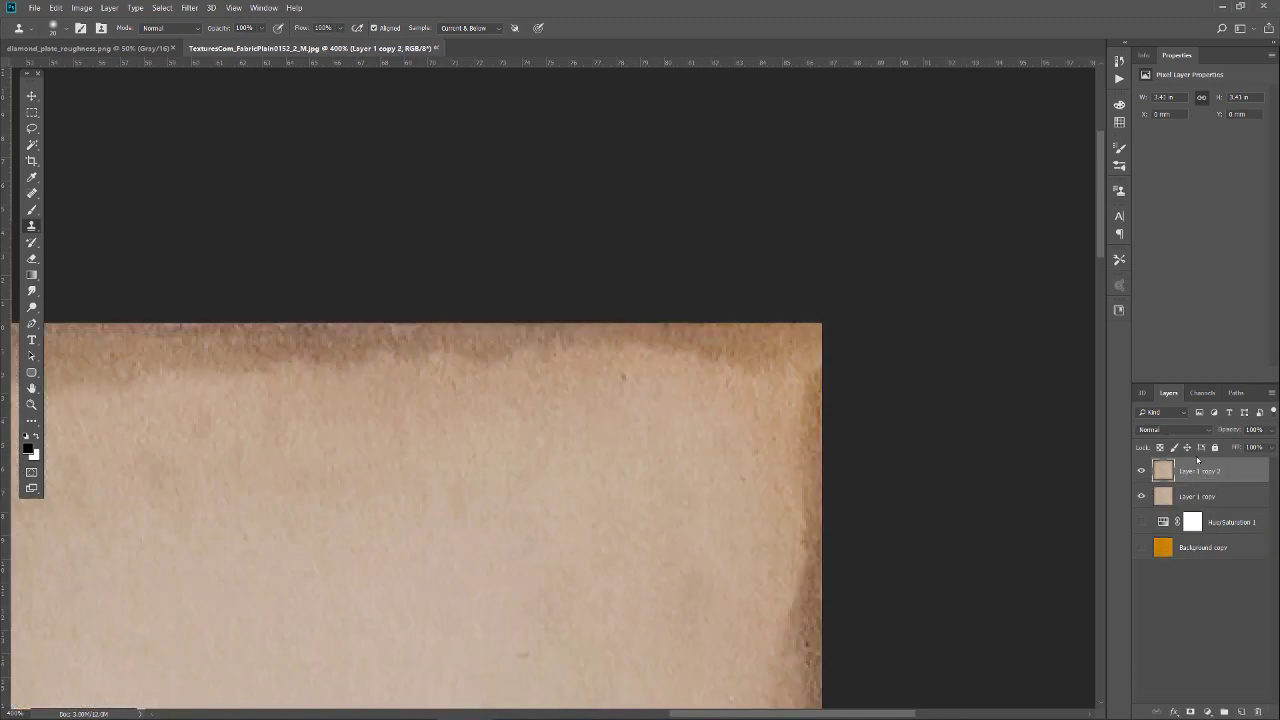
{"action": "left_click", "coordinate": [1155, 413]}
{"action": "left_click", "coordinate": [1155, 413]}
{"action": "left_click", "coordinate": [1160, 429]}
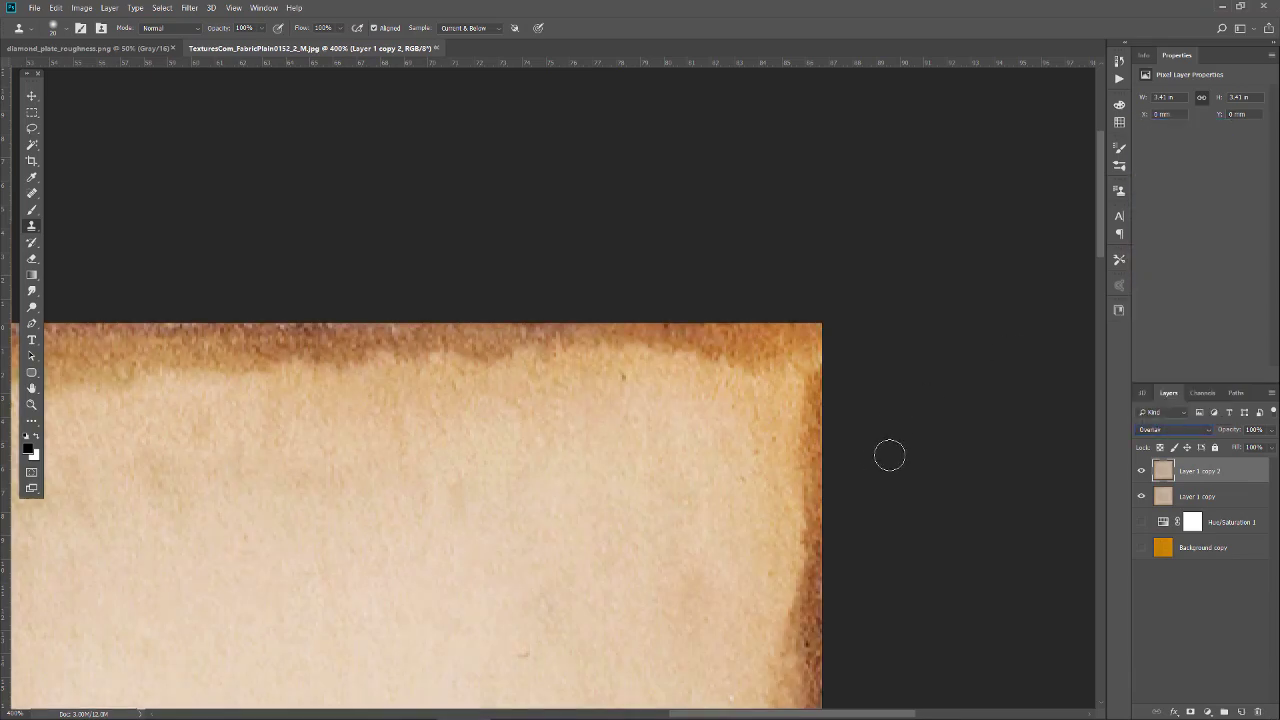
Step: Set the blend mode of the lower paper layer, Layer 1 copy, to Color
{"action": "key", "text": "ctrl+0"}
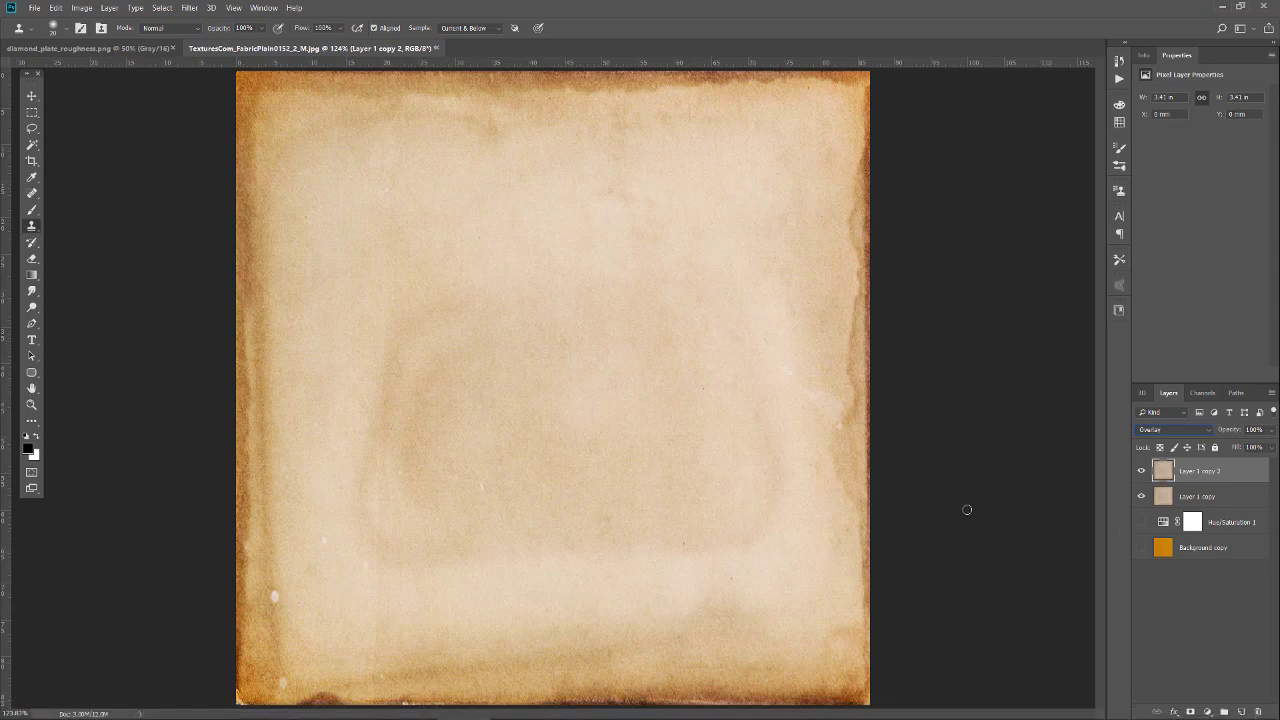
{"action": "left_click", "coordinate": [1215, 500]}
{"action": "left_click", "coordinate": [1151, 430]}
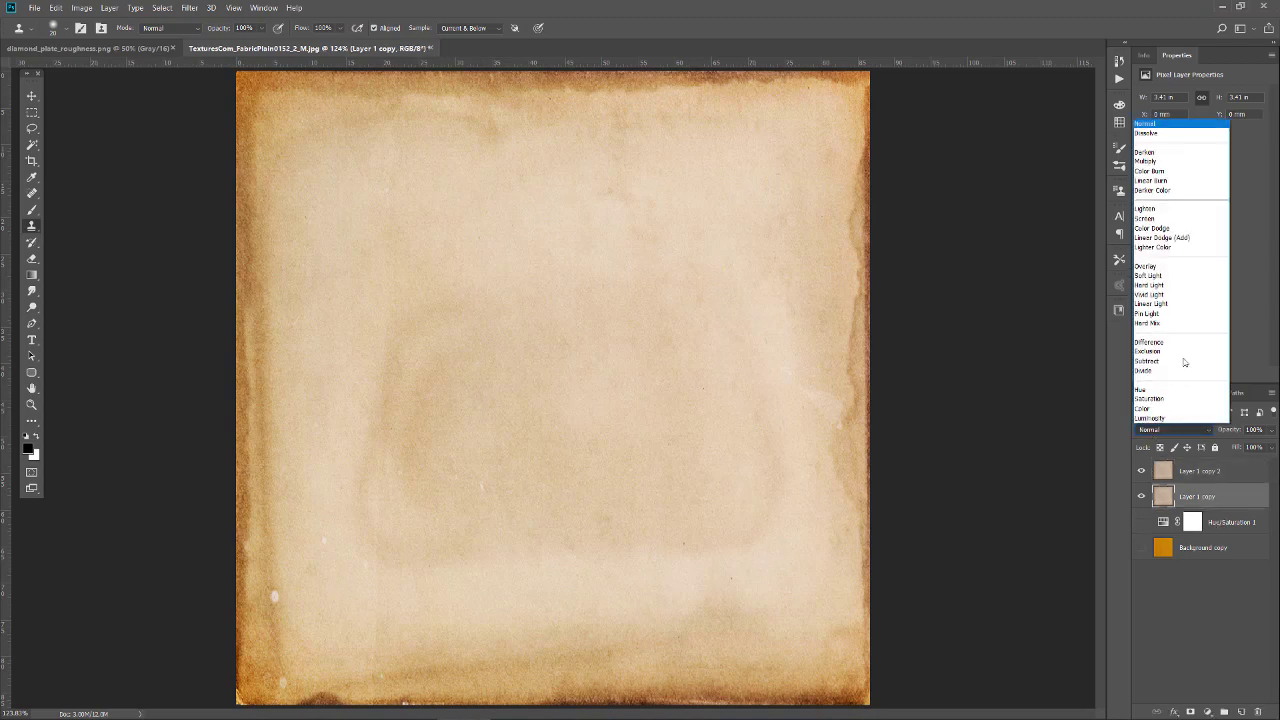
{"action": "left_click", "coordinate": [1152, 411]}
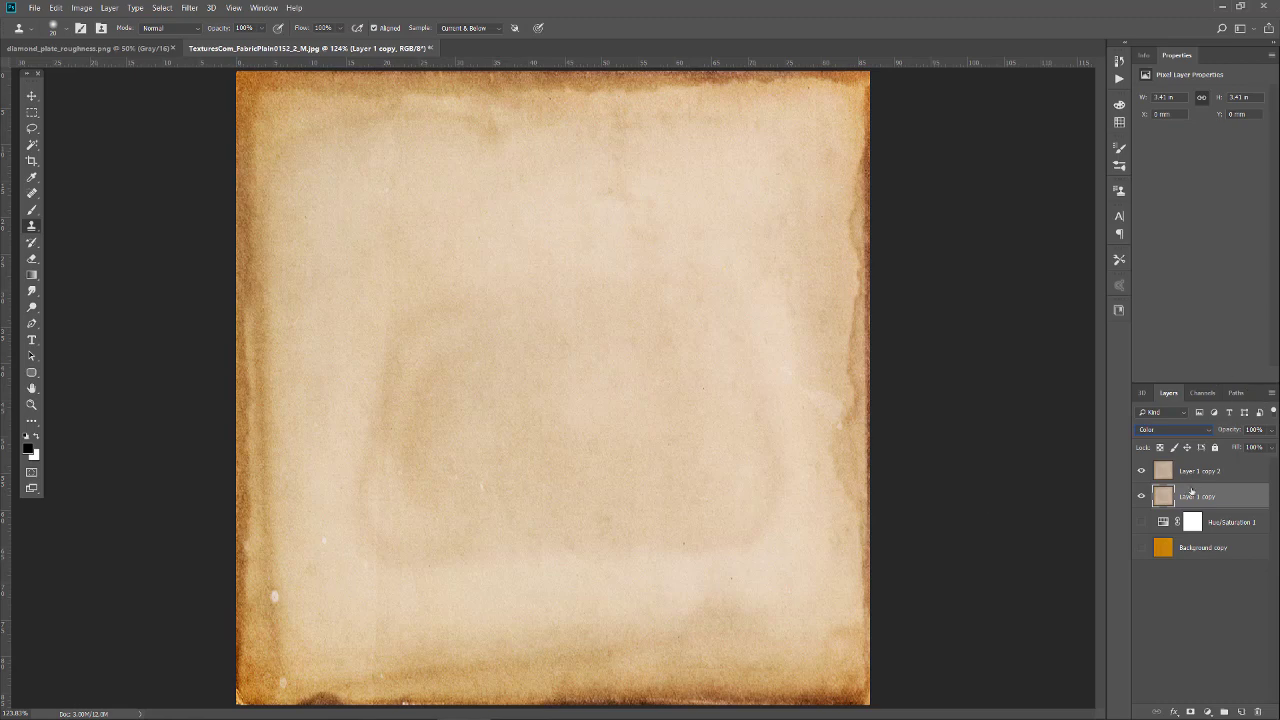
Step: Select Layer 1 copy 2 and turn the Background copy and Hue/Saturation 1 layers back on
{"action": "left_click", "coordinate": [1203, 472]}
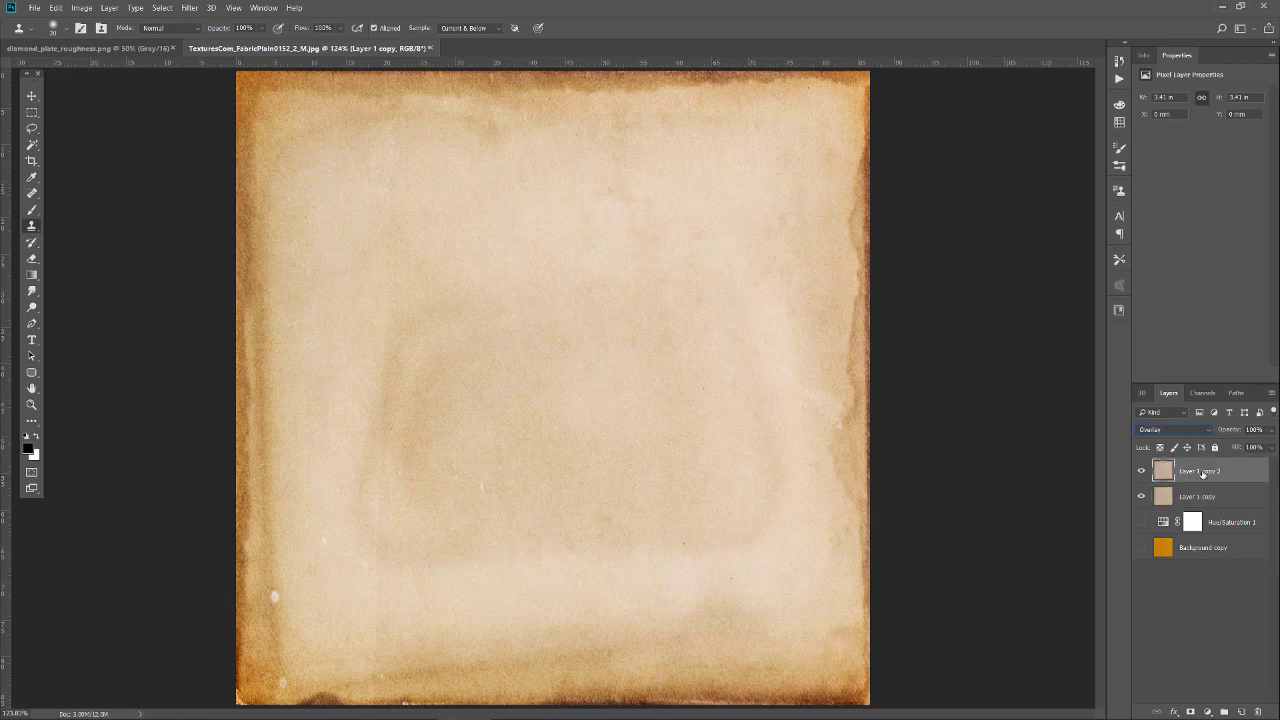
{"action": "left_click", "coordinate": [1141, 547]}
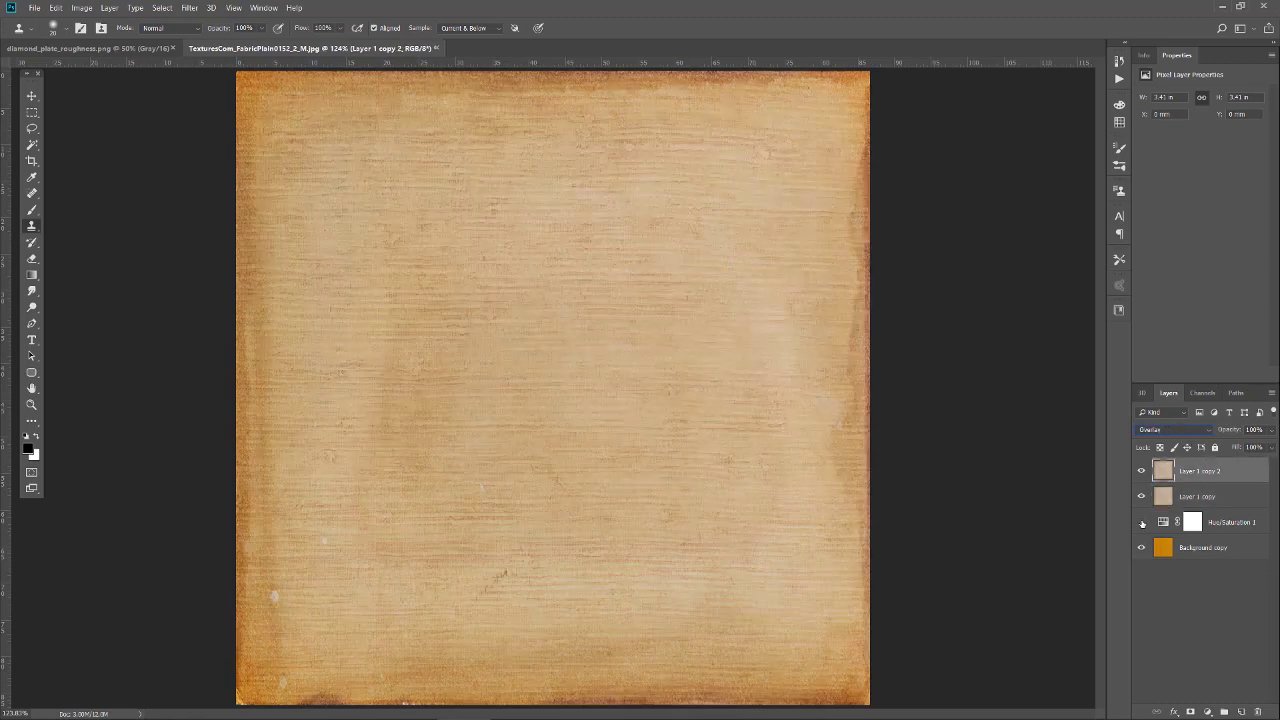
{"action": "left_click", "coordinate": [1141, 522]}
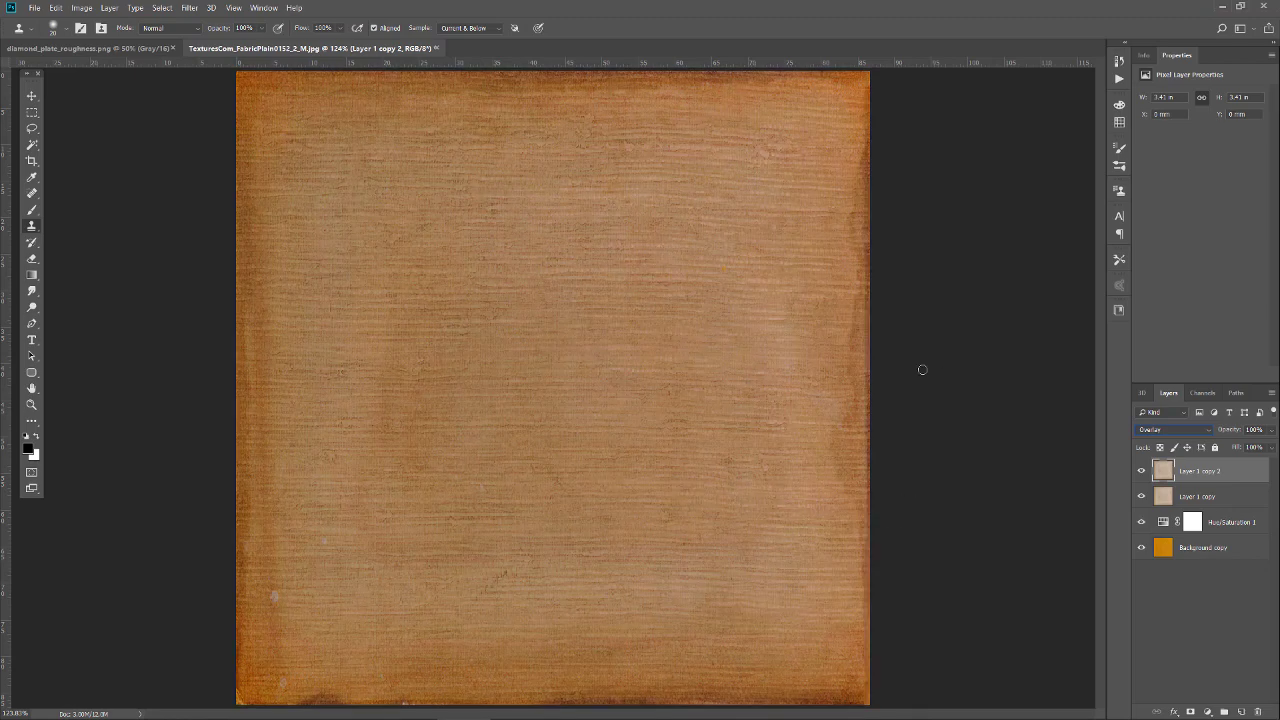
Step: Start saving the blended texture under a new name as a PNG in the CGT116 project's sourceimages folder
{"action": "key", "text": "ctrl+shift+s"}
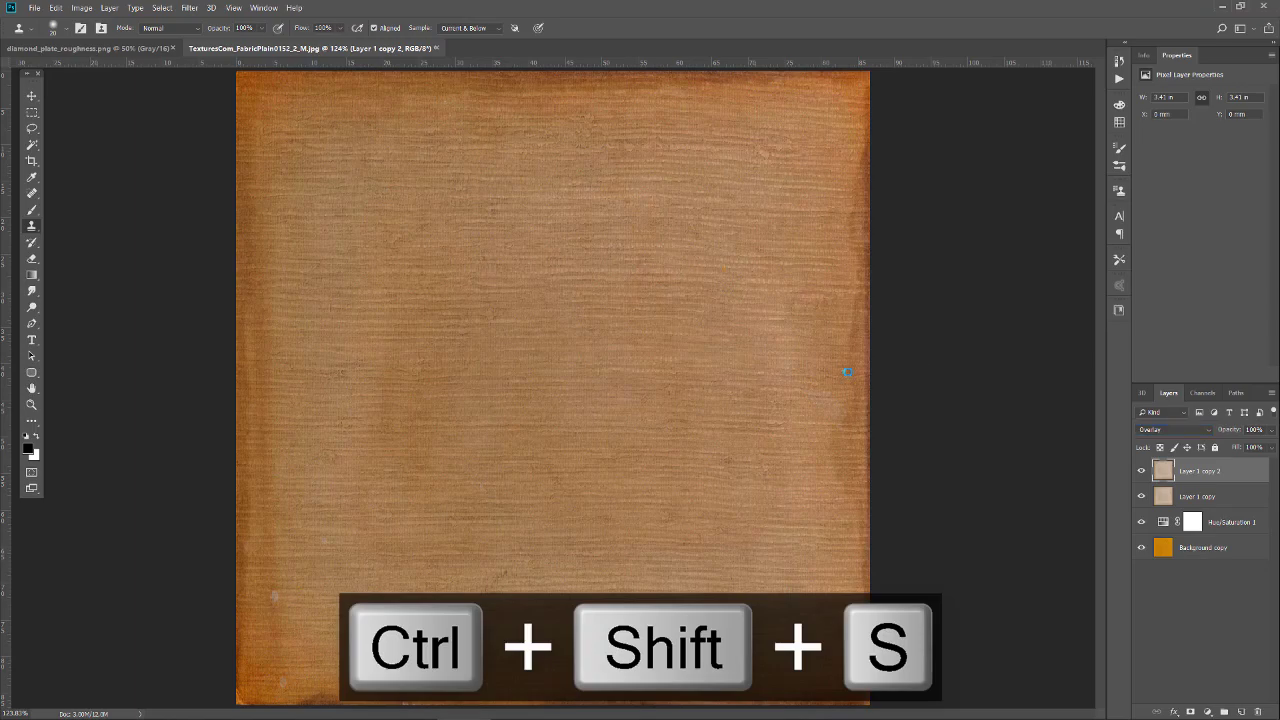
{"action": "left_click", "coordinate": [162, 403]}
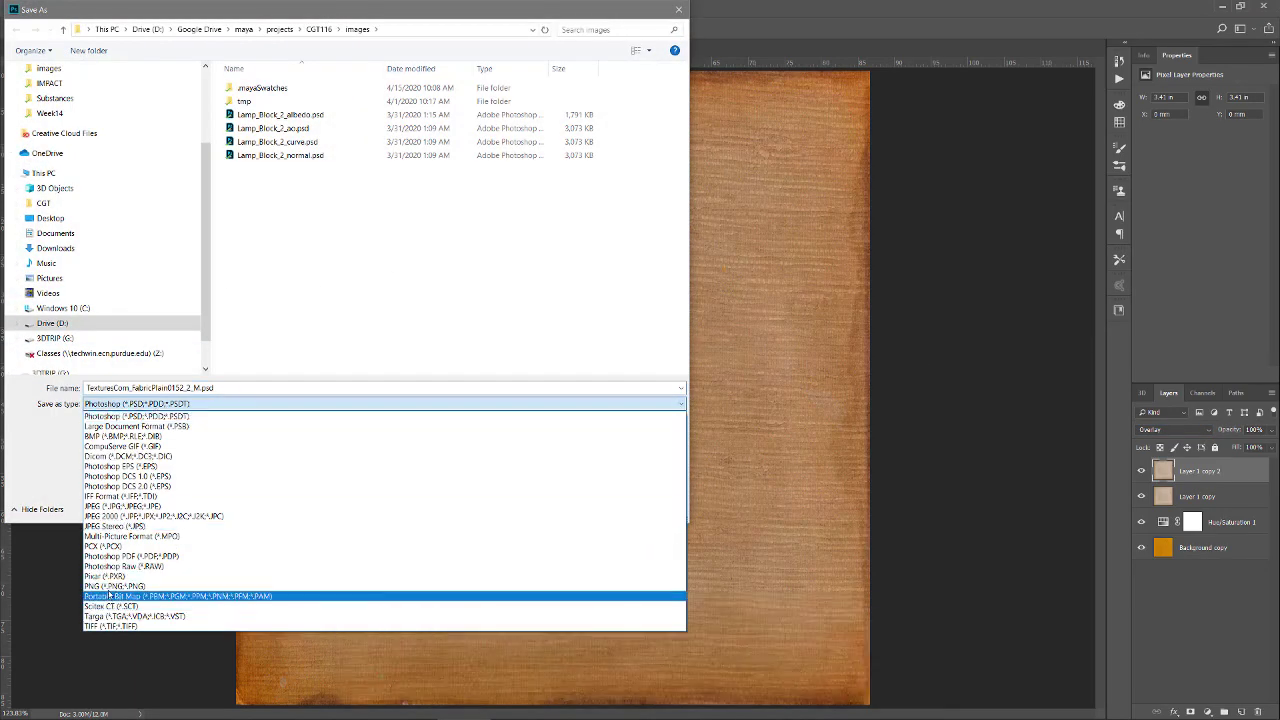
{"action": "left_click", "coordinate": [115, 586]}
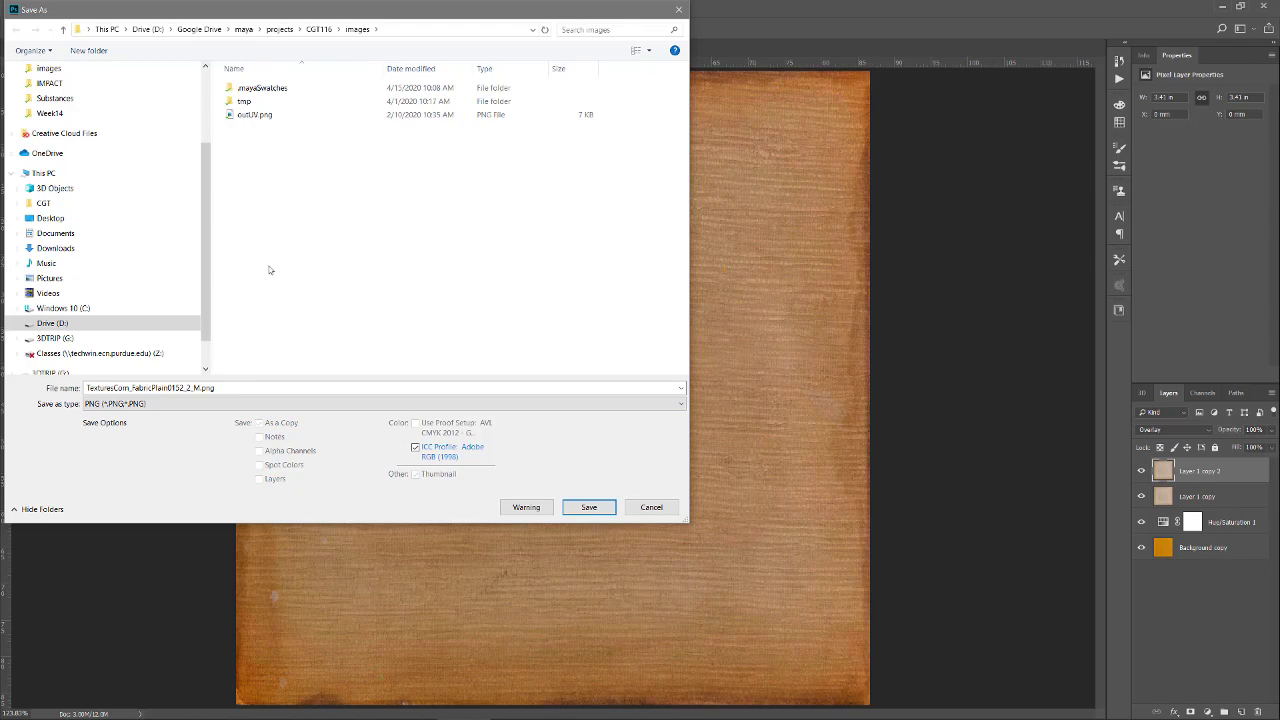
{"action": "left_click", "coordinate": [321, 31]}
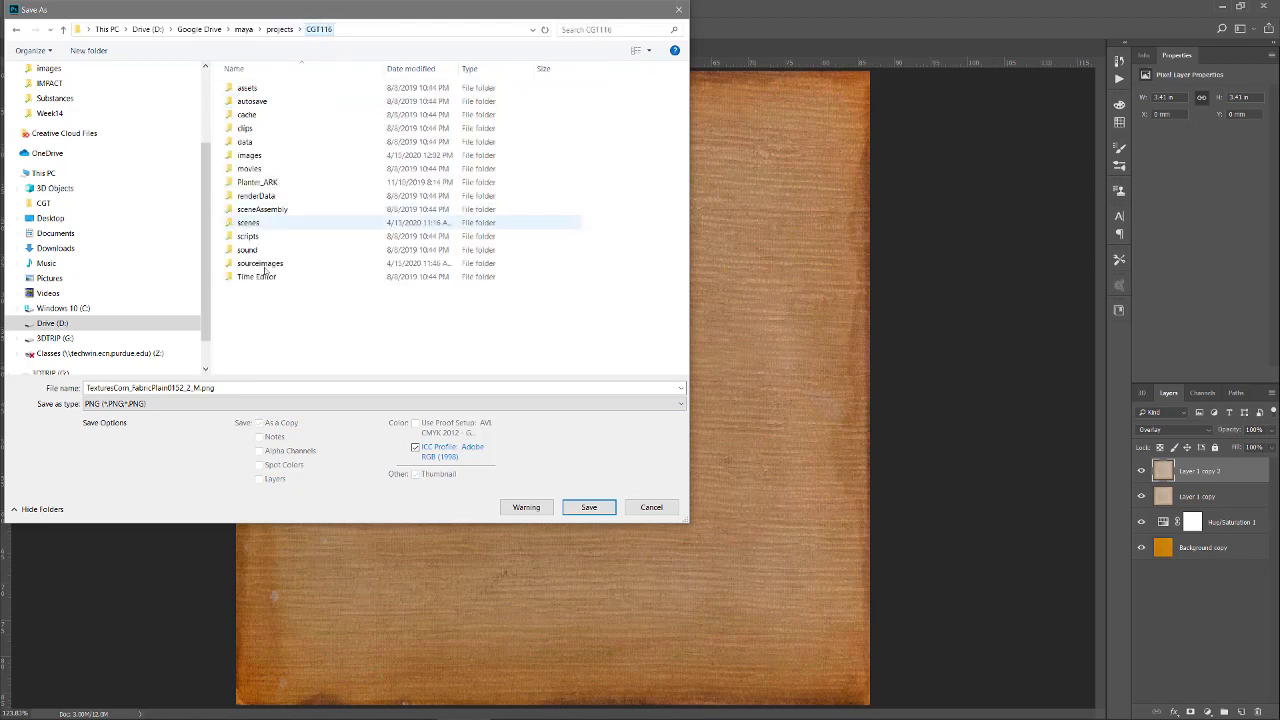
{"action": "double_click", "coordinate": [262, 264]}
Step: Name the PNG fast_lamp_shade_color and save it with the large file size (fastest saving) option
{"action": "double_click", "coordinate": [188, 389]}
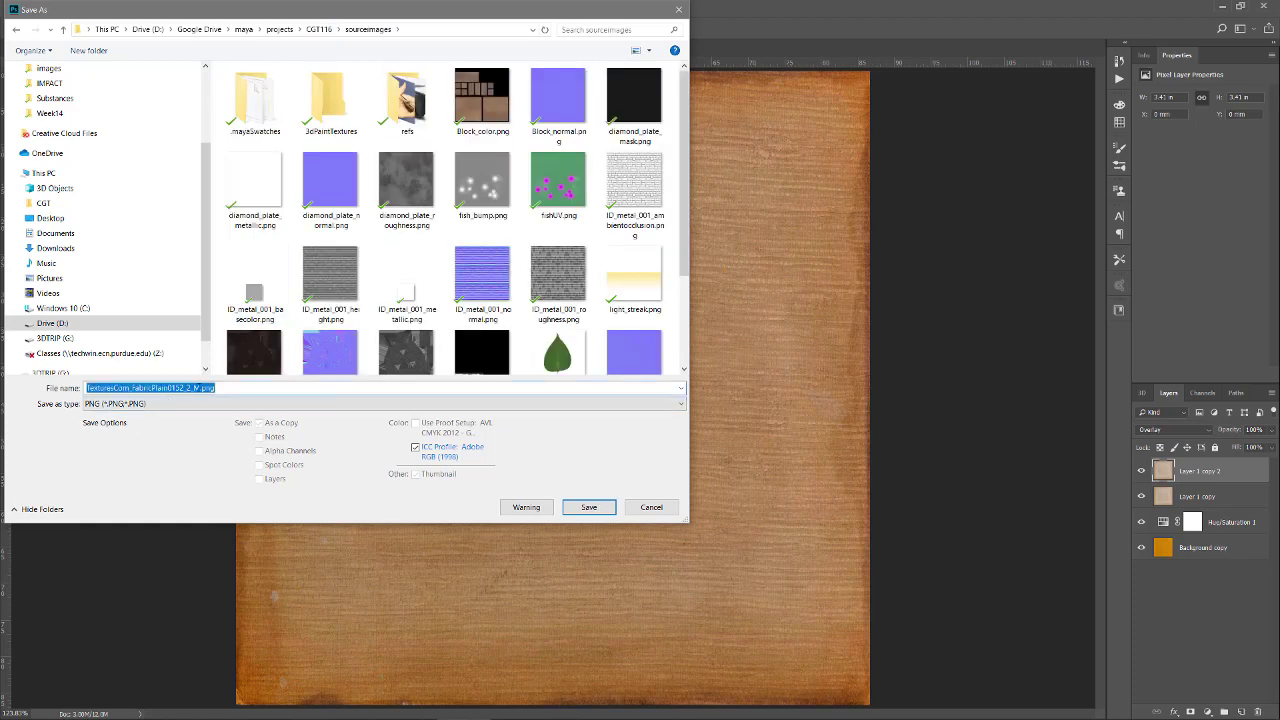
{"action": "left_click_drag", "start_coordinate": [200, 388], "coordinate": [64, 387]}
{"action": "type", "text": "f"}
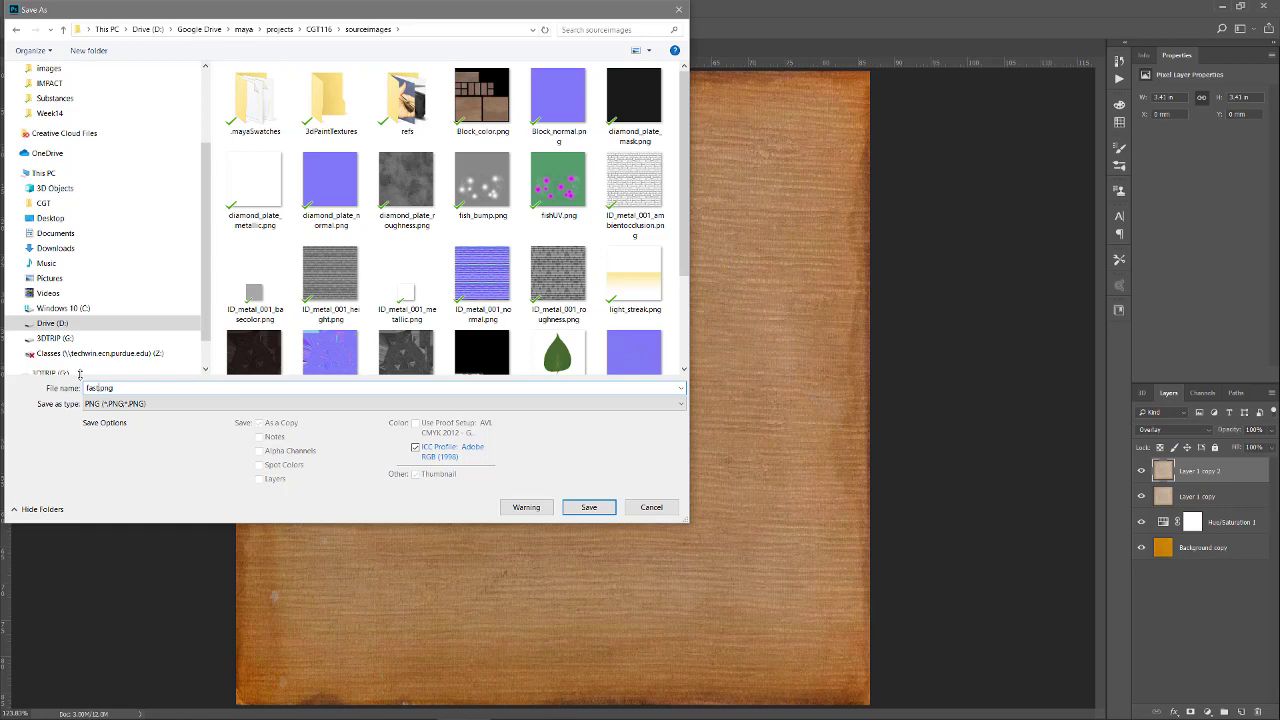
{"action": "type", "text": "ast_lamp_shade_color"}
{"action": "key", "text": "Return"}
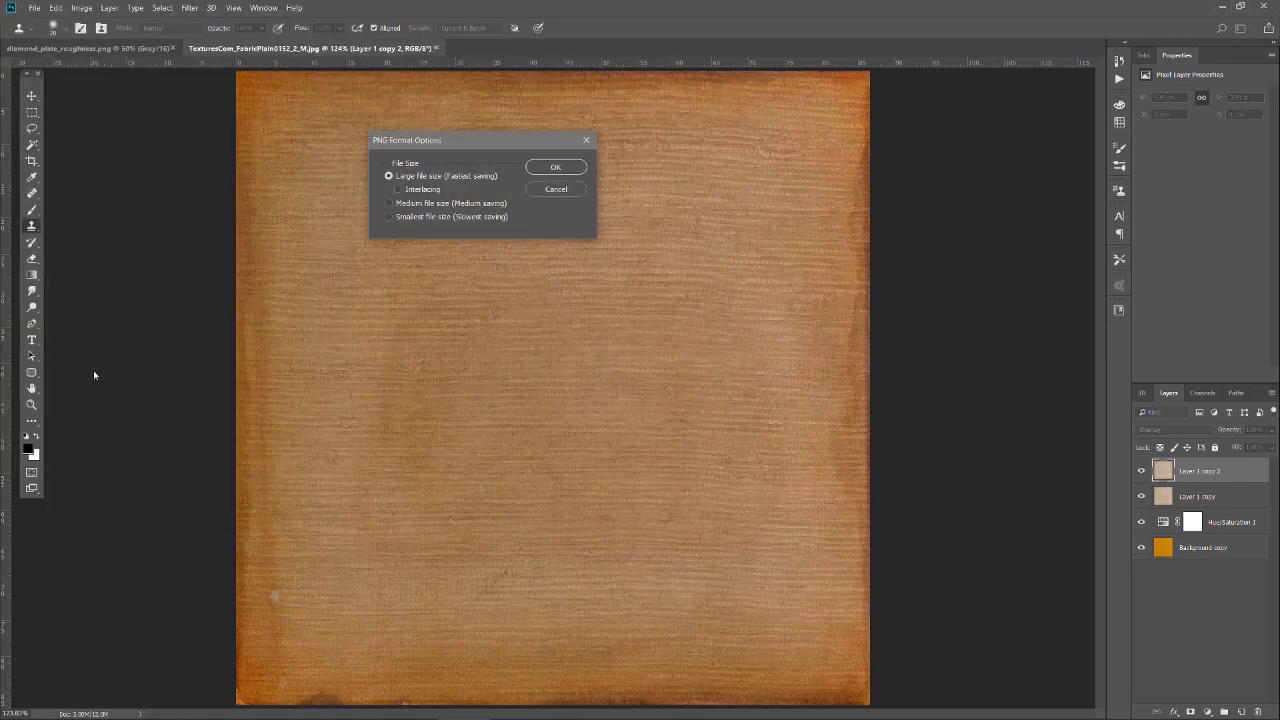
{"action": "left_click", "coordinate": [554, 167]}
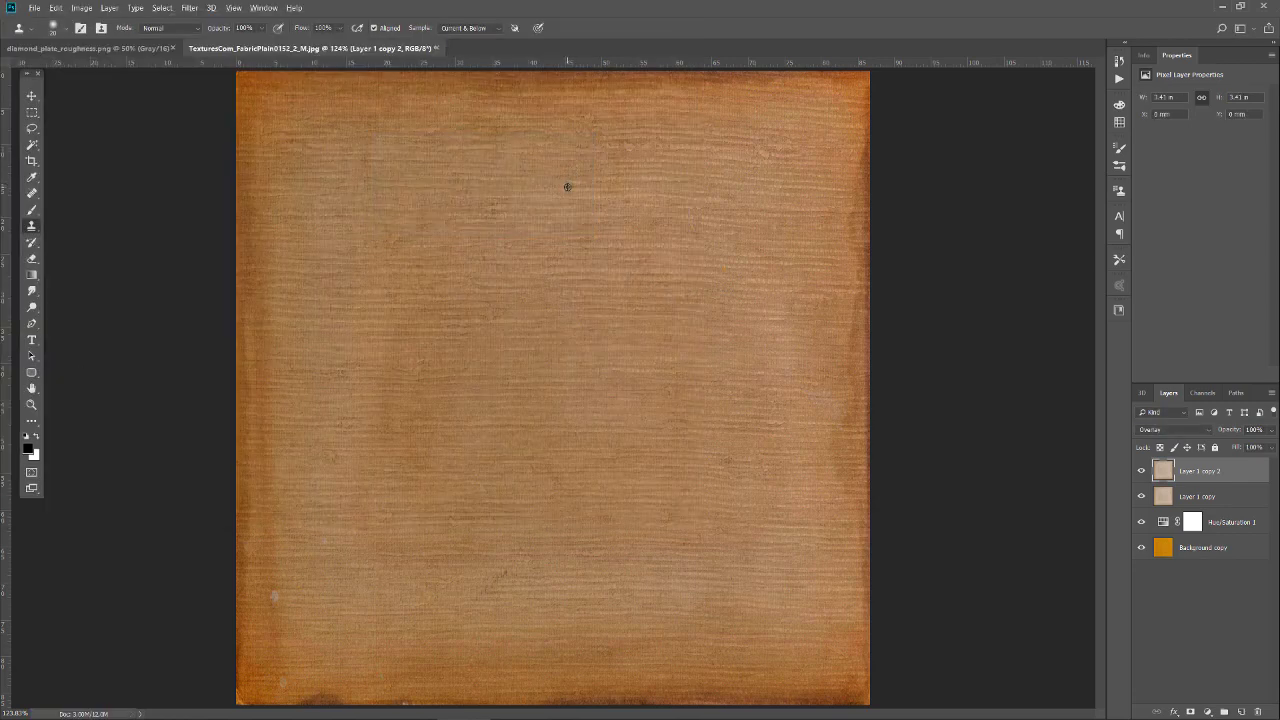
Step: Switch to Maya, change to the Maya Classic workspace and open the lampshade's m_lamp_shade material attributes
{"action": "key", "text": "alt+Tab"}
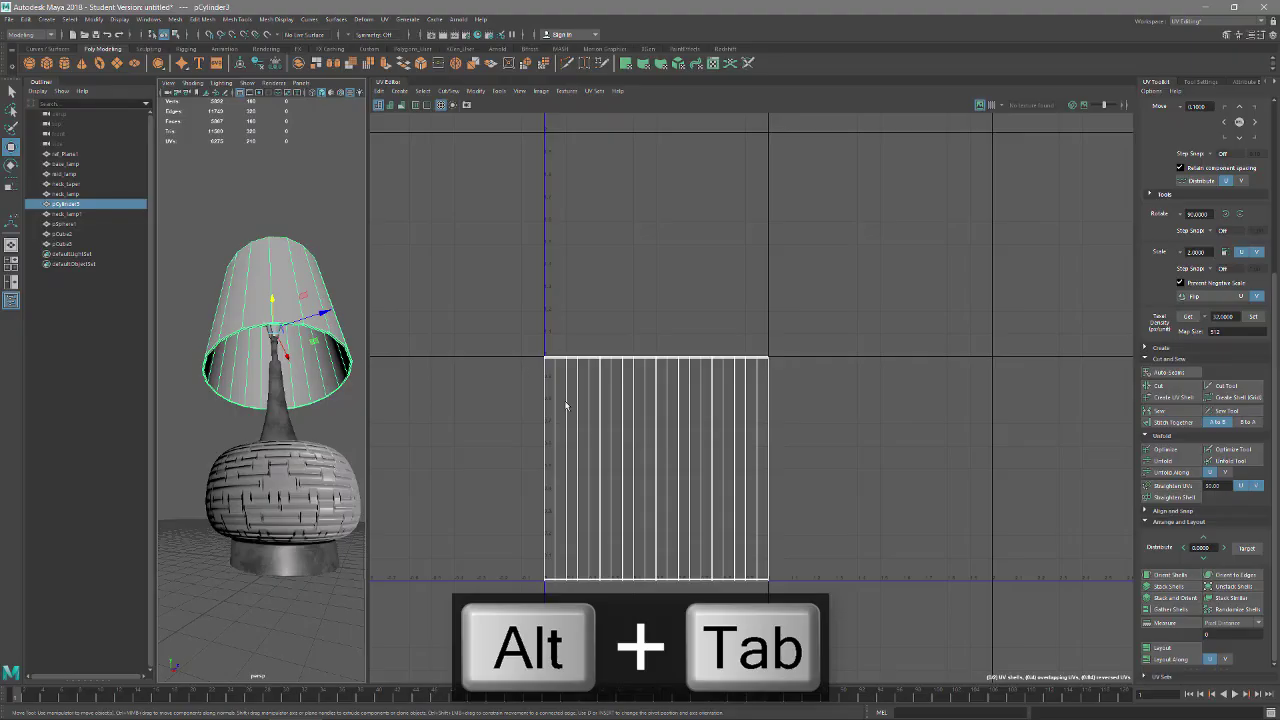
{"action": "left_click_drag", "start_coordinate": [298, 269], "coordinate": [299, 302], "text": "alt"}
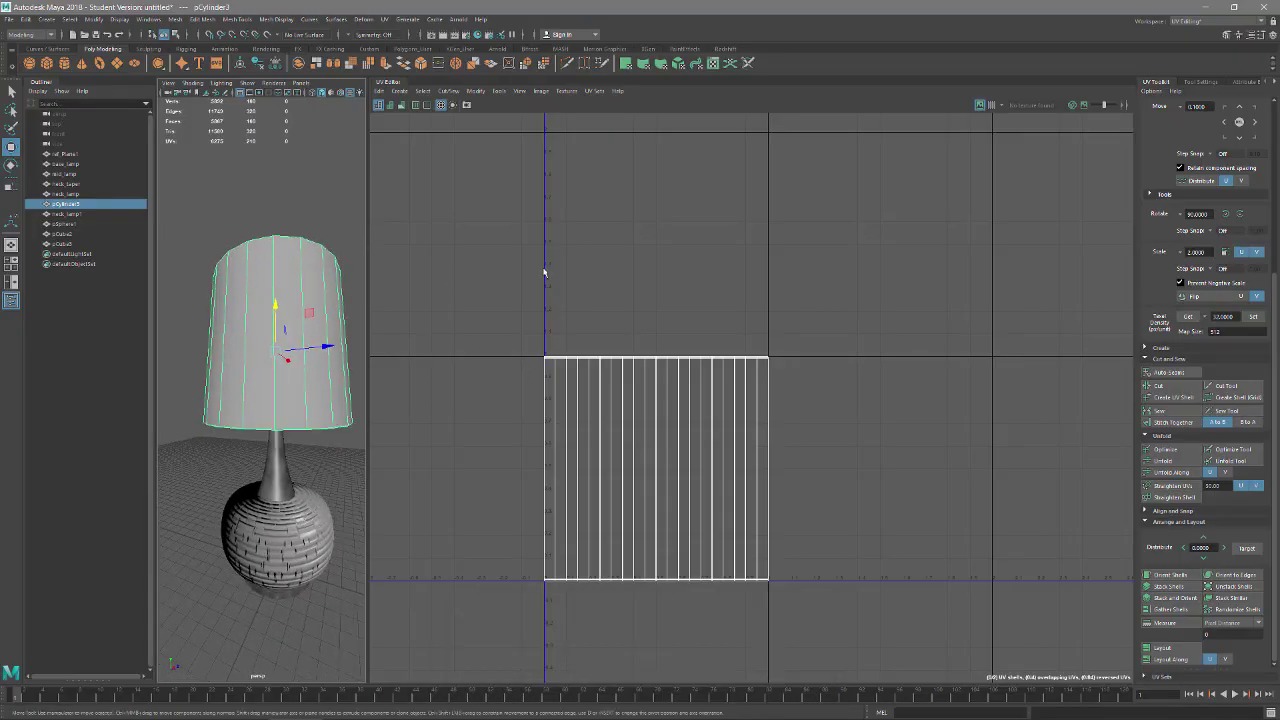
{"action": "left_click", "coordinate": [1186, 21]}
{"action": "left_click", "coordinate": [1205, 44]}
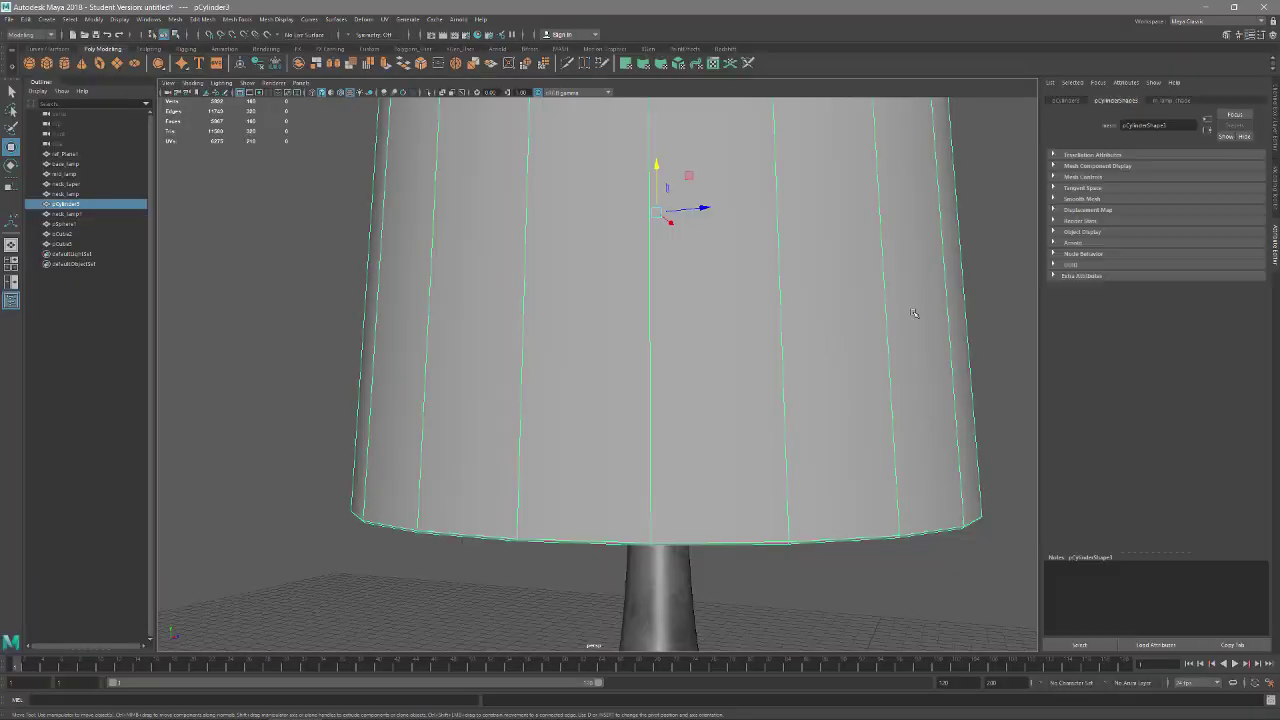
{"action": "left_click", "coordinate": [1171, 101]}
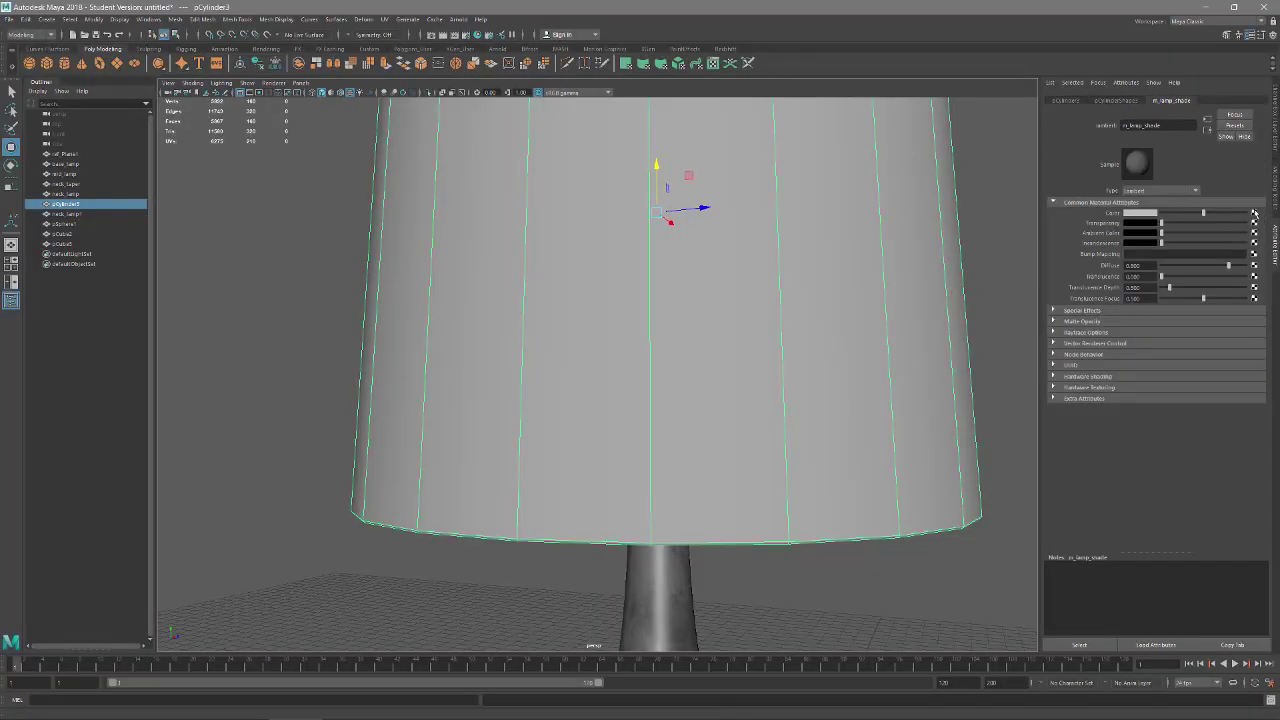
Step: Connect a file texture to the m_lamp_shade material's Color and load fast_lamp_shade_color.png into it
{"action": "left_click", "coordinate": [1254, 213]}
{"action": "left_click", "coordinate": [829, 262]}
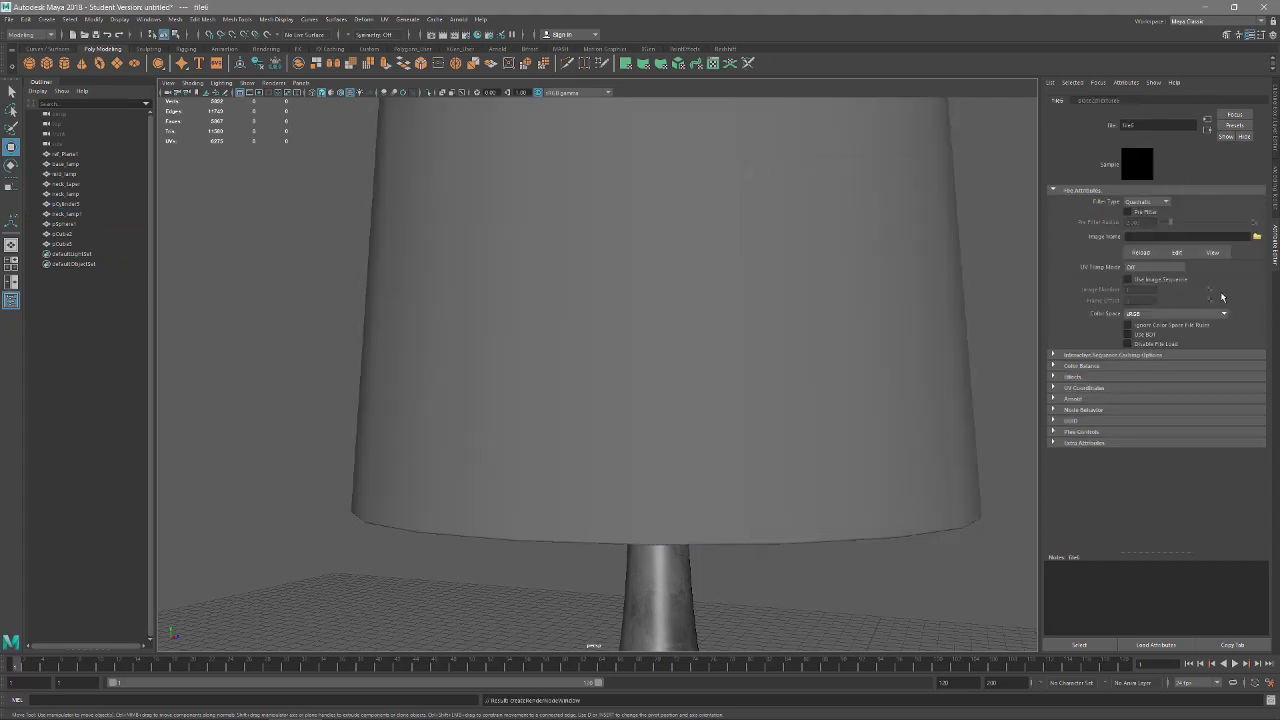
{"action": "left_click", "coordinate": [1257, 238]}
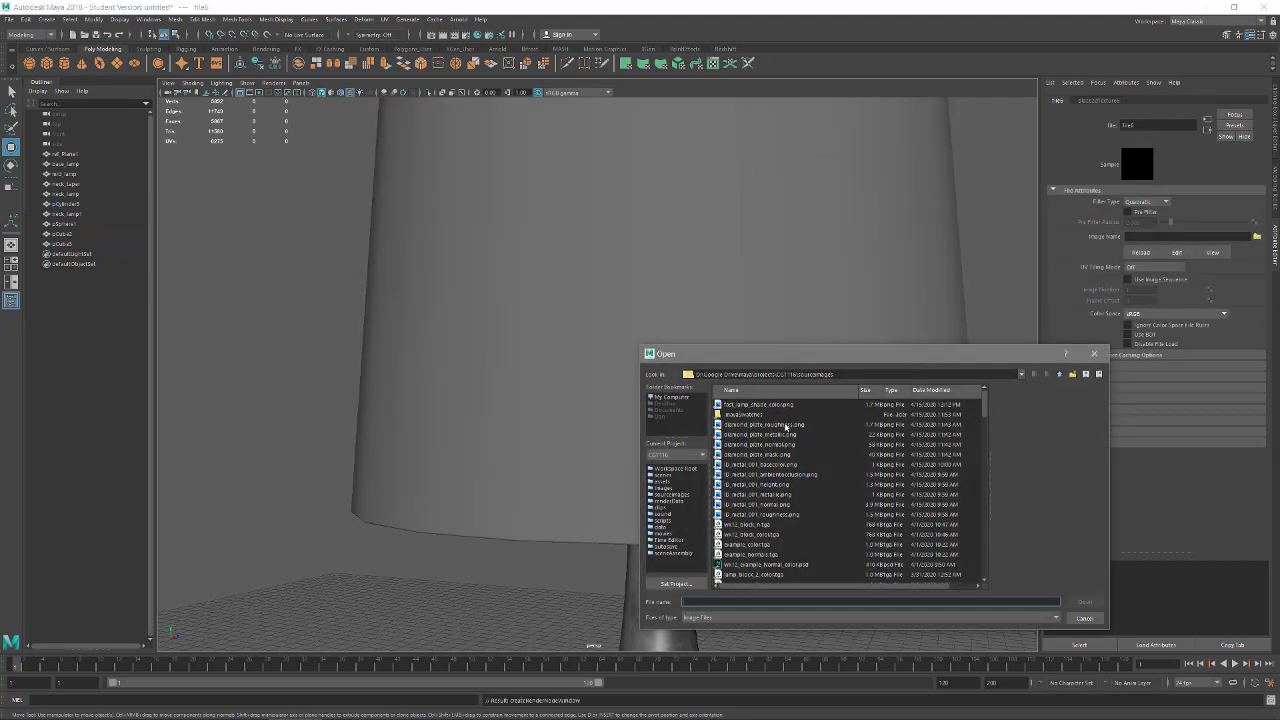
{"action": "left_click", "coordinate": [757, 405]}
{"action": "left_click", "coordinate": [1085, 602]}
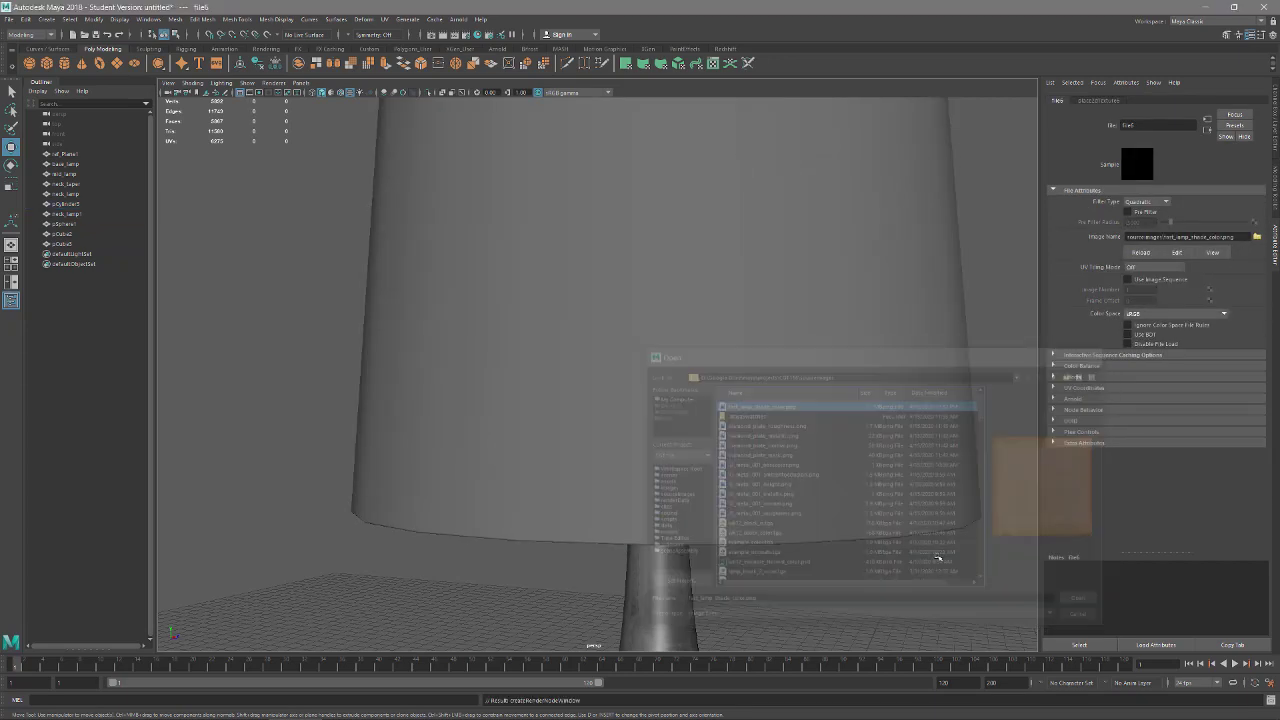
Step: Examine the textured lampshade from several sides, including its seam and open upper rim
{"action": "right_click_drag", "start_coordinate": [821, 475], "coordinate": [630, 462], "text": "alt"}
{"action": "mouse_move", "coordinate": [791, 389]}
{"action": "left_mouse_down", "text": "alt"}
{"action": "mouse_move", "coordinate": [729, 429]}
{"action": "mouse_move", "coordinate": [640, 394]}
{"action": "mouse_move", "coordinate": [591, 402]}
{"action": "mouse_move", "coordinate": [560, 330]}
{"action": "mouse_move", "coordinate": [663, 391]}
{"action": "mouse_move", "coordinate": [726, 391]}
{"action": "mouse_move", "coordinate": [770, 433]}
{"action": "mouse_move", "coordinate": [766, 449]}
{"action": "mouse_move", "coordinate": [775, 394]}
{"action": "left_mouse_up", "text": "alt"}
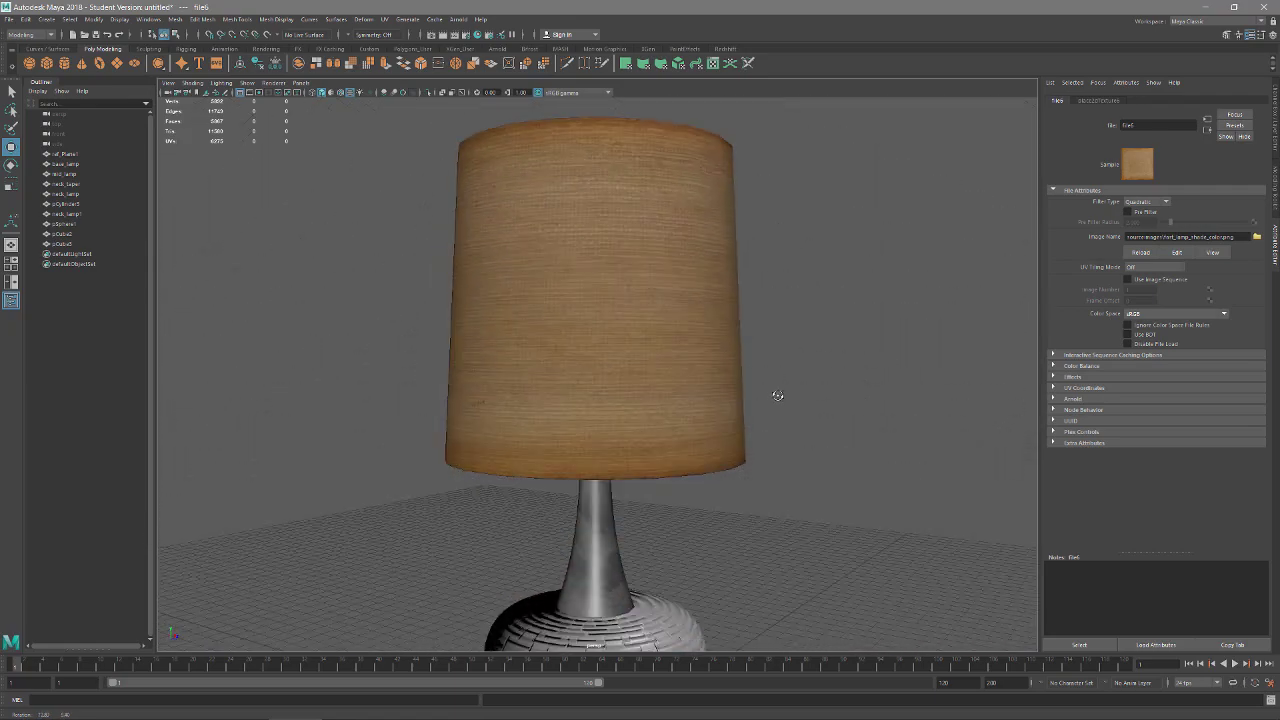
{"action": "right_click_drag", "start_coordinate": [739, 414], "coordinate": [786, 406], "text": "alt"}
{"action": "left_click_drag", "start_coordinate": [786, 406], "coordinate": [726, 420], "text": "alt"}
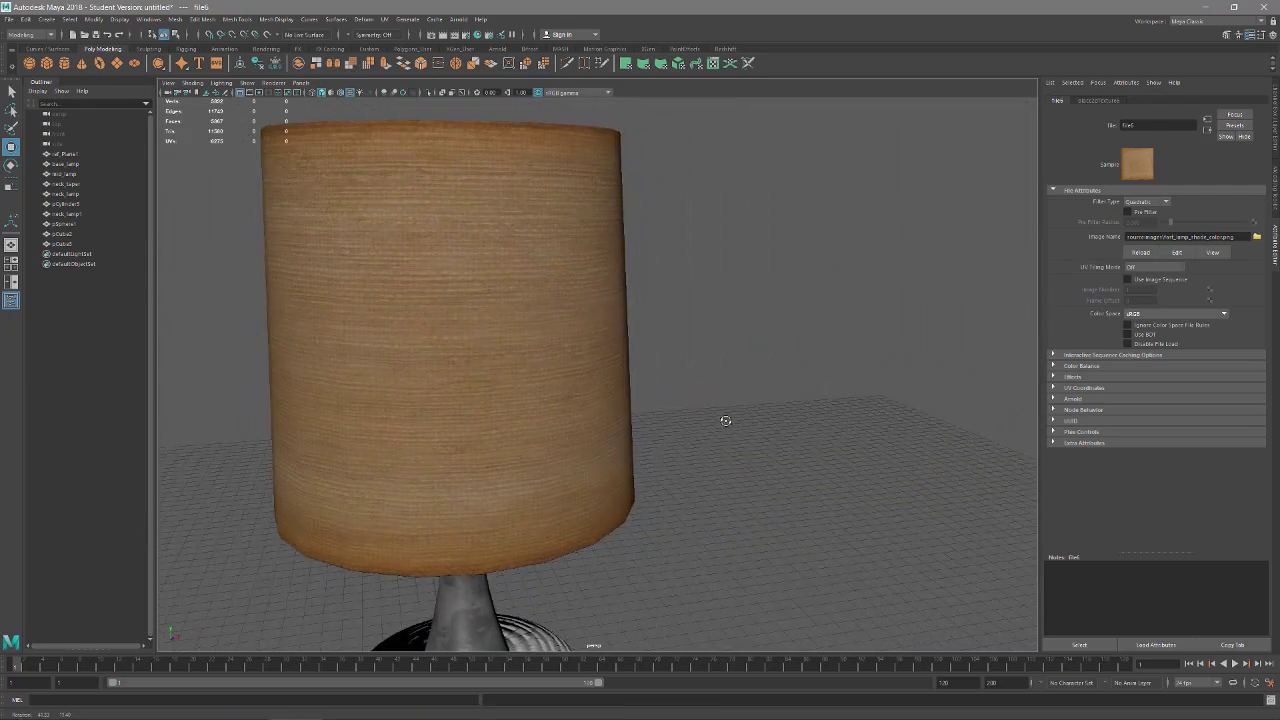
{"action": "middle_click_drag", "start_coordinate": [580, 426], "coordinate": [606, 434], "text": "alt"}
{"action": "right_click_drag", "start_coordinate": [606, 434], "coordinate": [565, 448], "text": "alt"}
{"action": "left_click_drag", "start_coordinate": [566, 448], "coordinate": [514, 464], "text": "alt"}
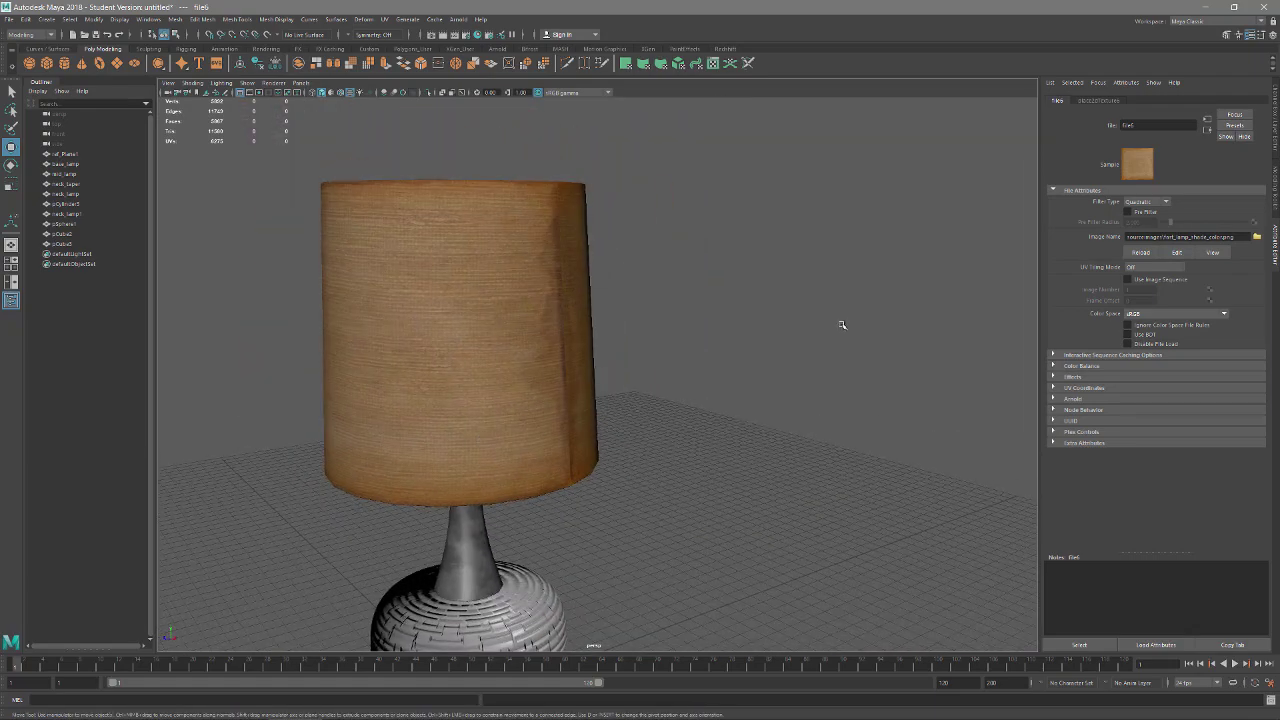
{"action": "left_click_drag", "start_coordinate": [550, 337], "coordinate": [591, 335], "text": "alt"}
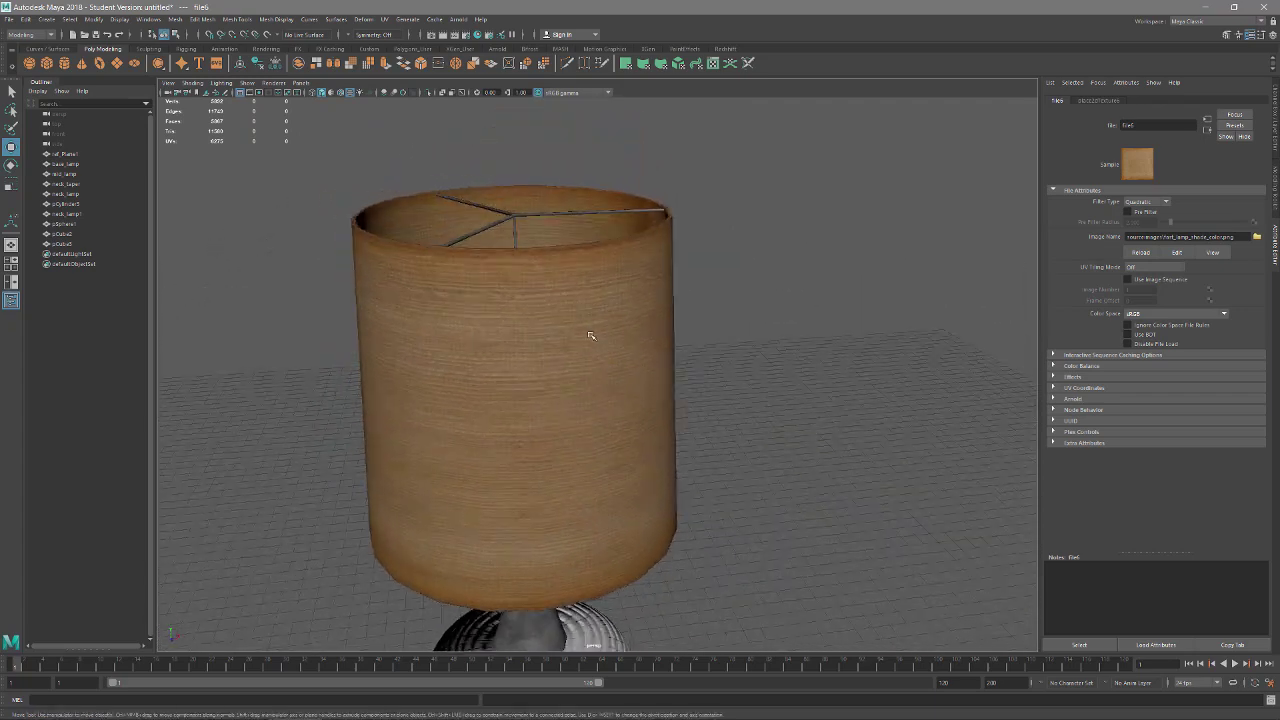
Step: Select the lampshade and bring up its UVs over the texture in the UV Editing workspace
{"action": "left_click", "coordinate": [591, 336]}
{"action": "left_click", "coordinate": [1215, 21]}
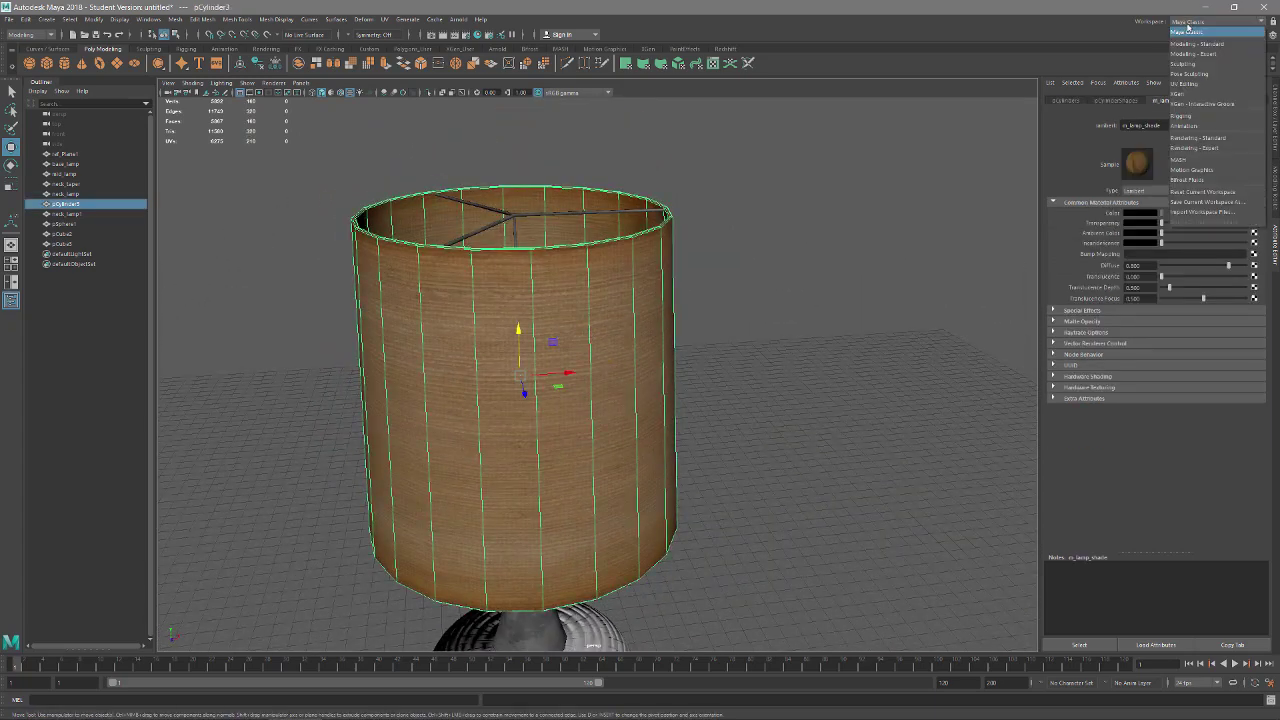
{"action": "left_click", "coordinate": [1205, 85]}
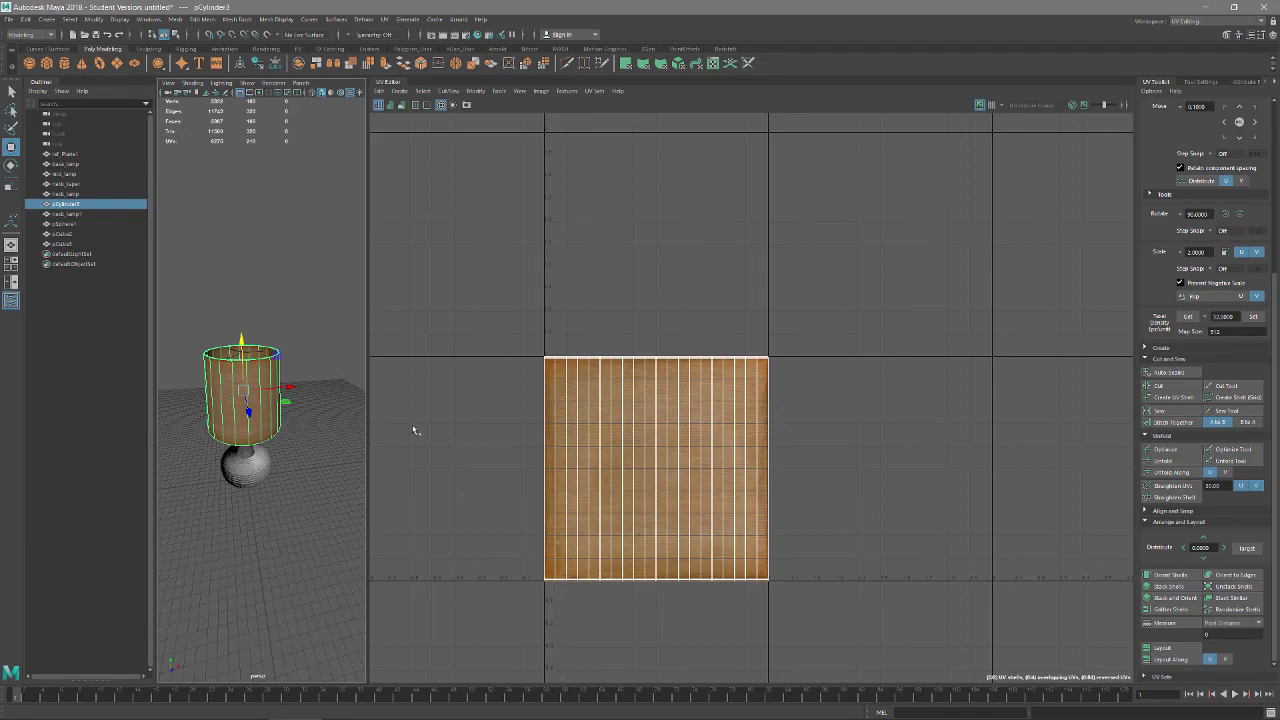
{"action": "scroll", "coordinate": [669, 408], "scroll_direction": "up", "scroll_amount": 2}
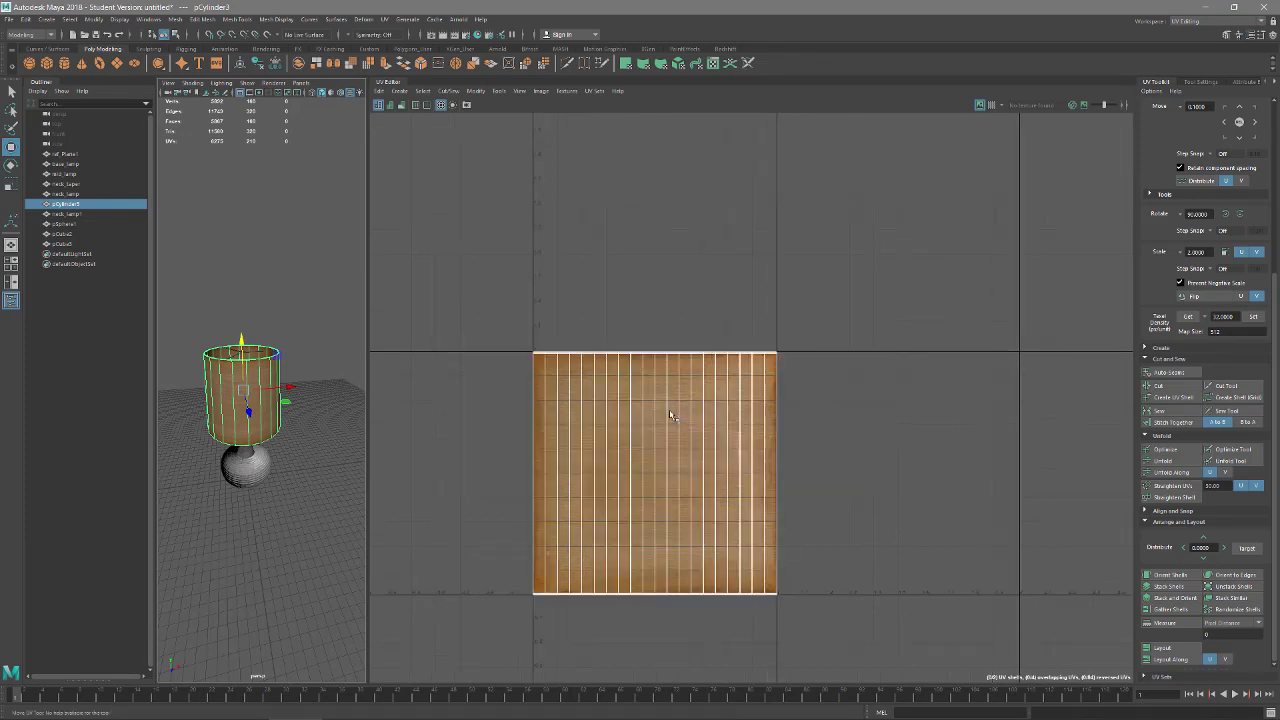
{"action": "scroll", "coordinate": [220, 373], "scroll_direction": "up", "scroll_amount": 5}
{"action": "scroll", "coordinate": [220, 373], "scroll_direction": "down", "scroll_amount": 5}
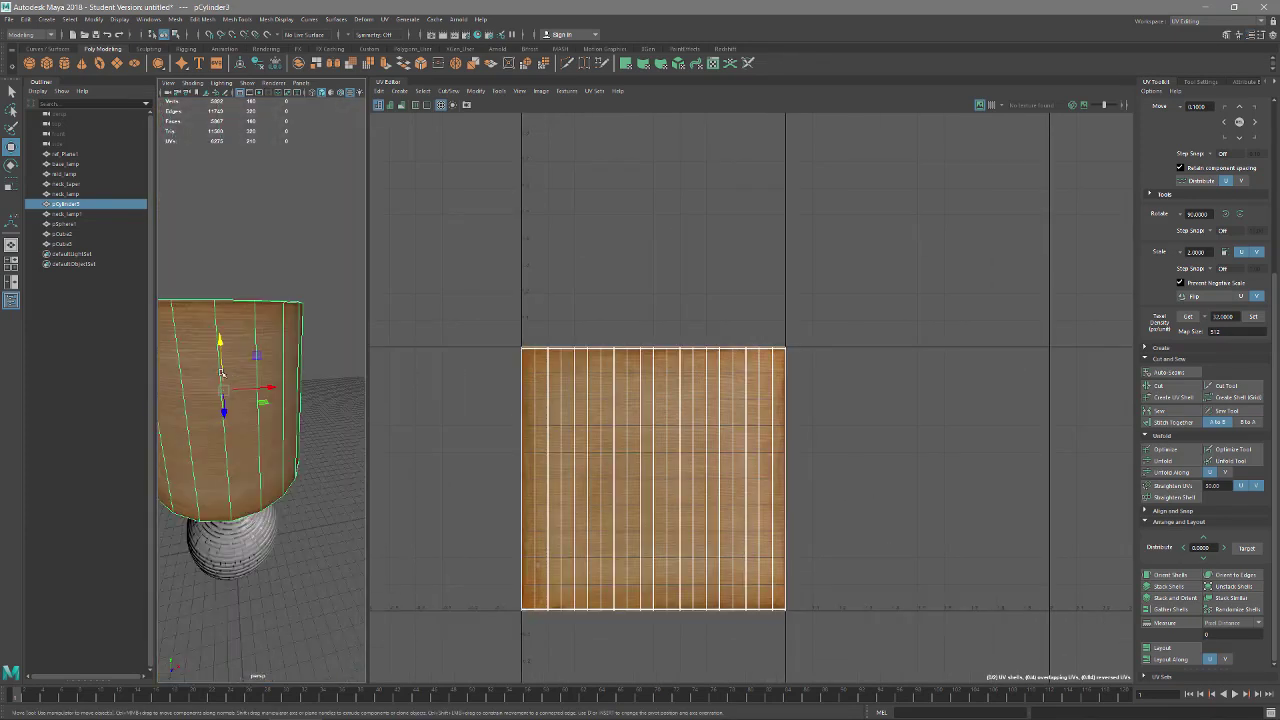
Step: Select all of the lampshade's UV faces and scale them vertically to about two thirds of the texture's height, keeping them centred
{"action": "right_click_drag", "start_coordinate": [598, 408], "coordinate": [602, 418]}
{"action": "left_click", "coordinate": [602, 418]}
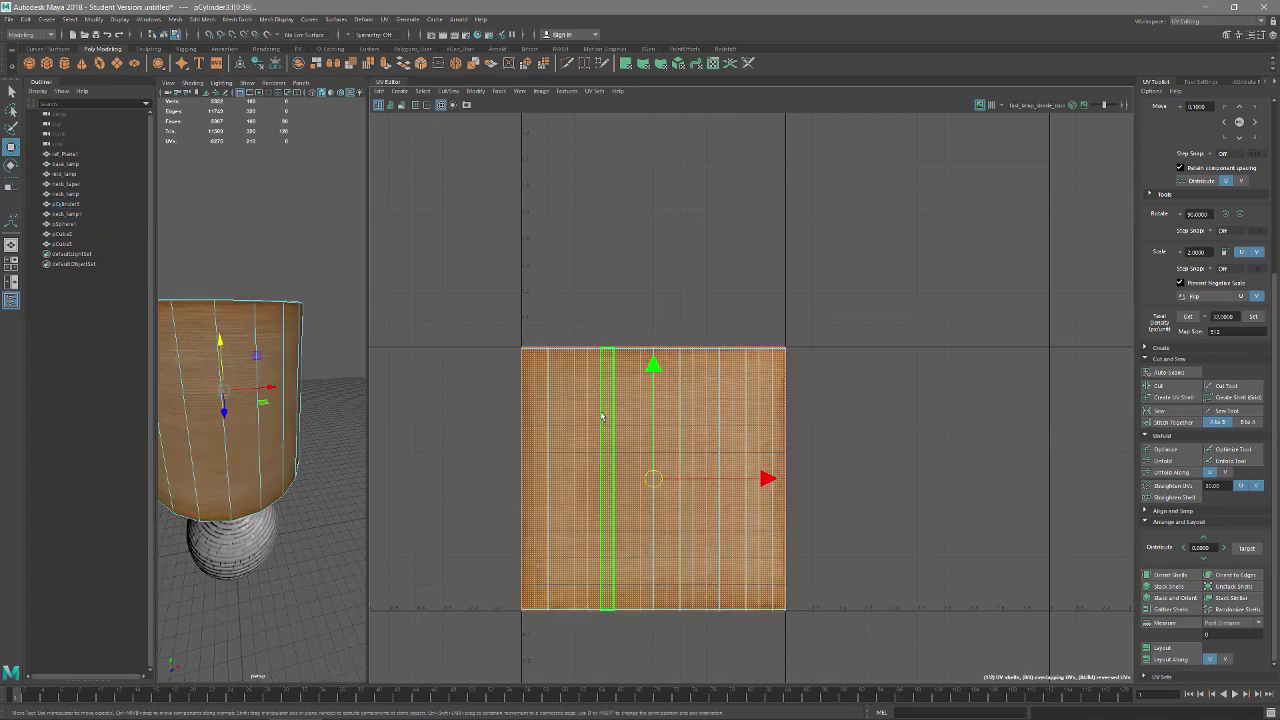
{"action": "key", "text": "r"}
{"action": "left_click_drag", "start_coordinate": [653, 370], "coordinate": [652, 395]}
{"action": "key", "text": "ctrl+z"}
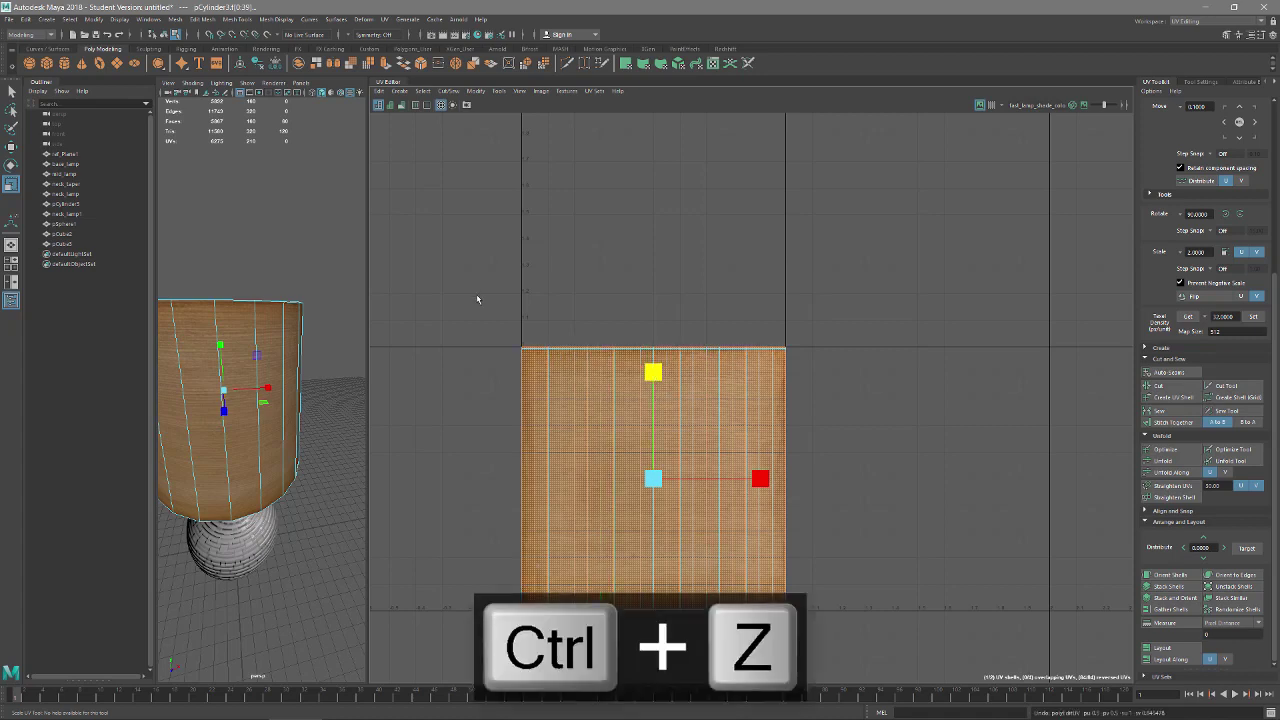
{"action": "key", "text": "ctrl+z"}
{"action": "left_click_drag", "start_coordinate": [653, 372], "coordinate": [653, 410]}
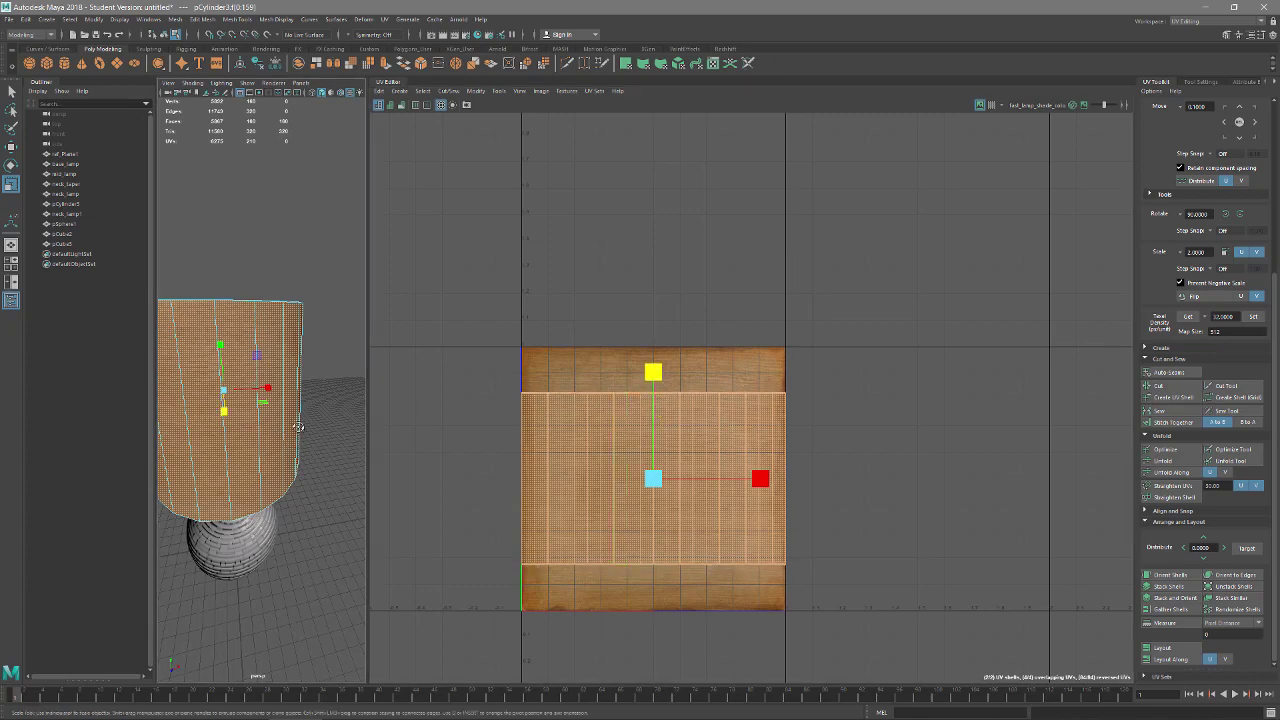
Step: Examine the lampshade up close and from different sides to judge the rescaled texture on its faces and seam
{"action": "left_click_drag", "start_coordinate": [280, 436], "coordinate": [312, 402], "text": "alt"}
{"action": "left_click", "coordinate": [330, 463]}
{"action": "left_click_drag", "start_coordinate": [338, 463], "coordinate": [269, 463], "text": "alt"}
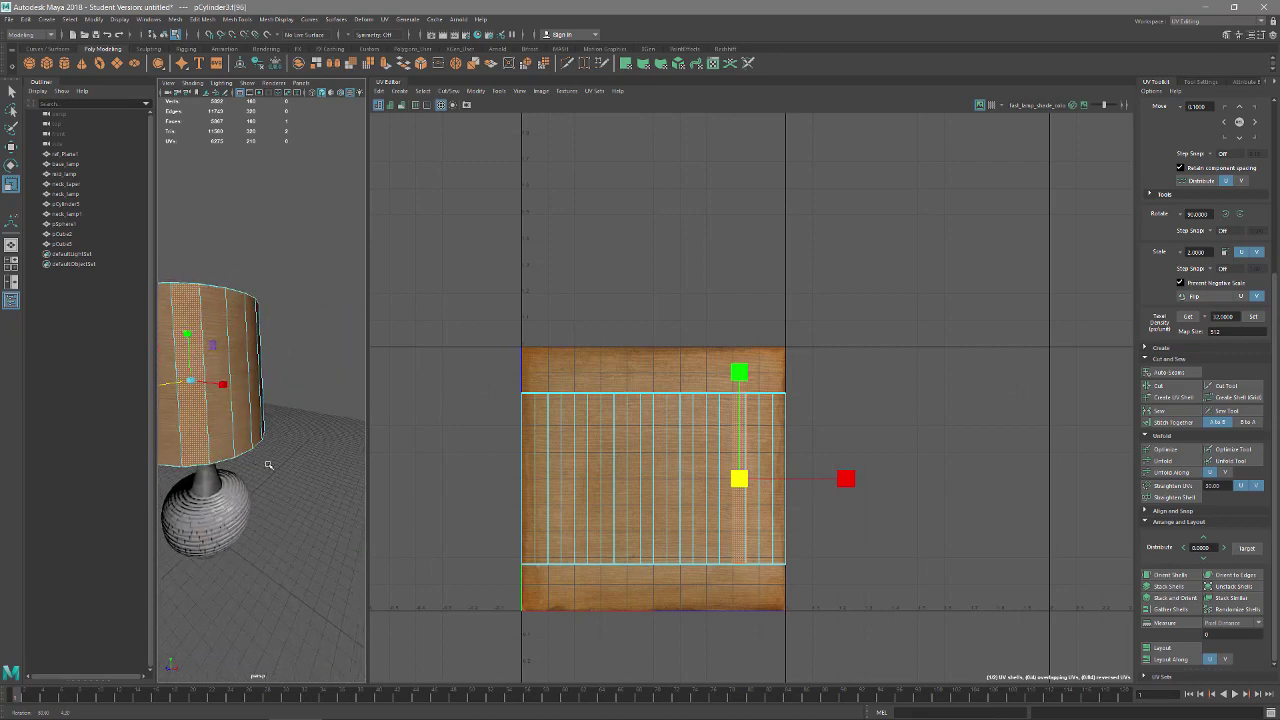
{"action": "scroll", "coordinate": [275, 463], "scroll_direction": "down", "scroll_amount": 2}
{"action": "middle_click_drag", "start_coordinate": [288, 463], "coordinate": [315, 489], "text": "alt"}
{"action": "scroll", "coordinate": [277, 443], "scroll_direction": "up", "scroll_amount": 10}
{"action": "scroll", "coordinate": [277, 443], "scroll_direction": "down", "scroll_amount": 6}
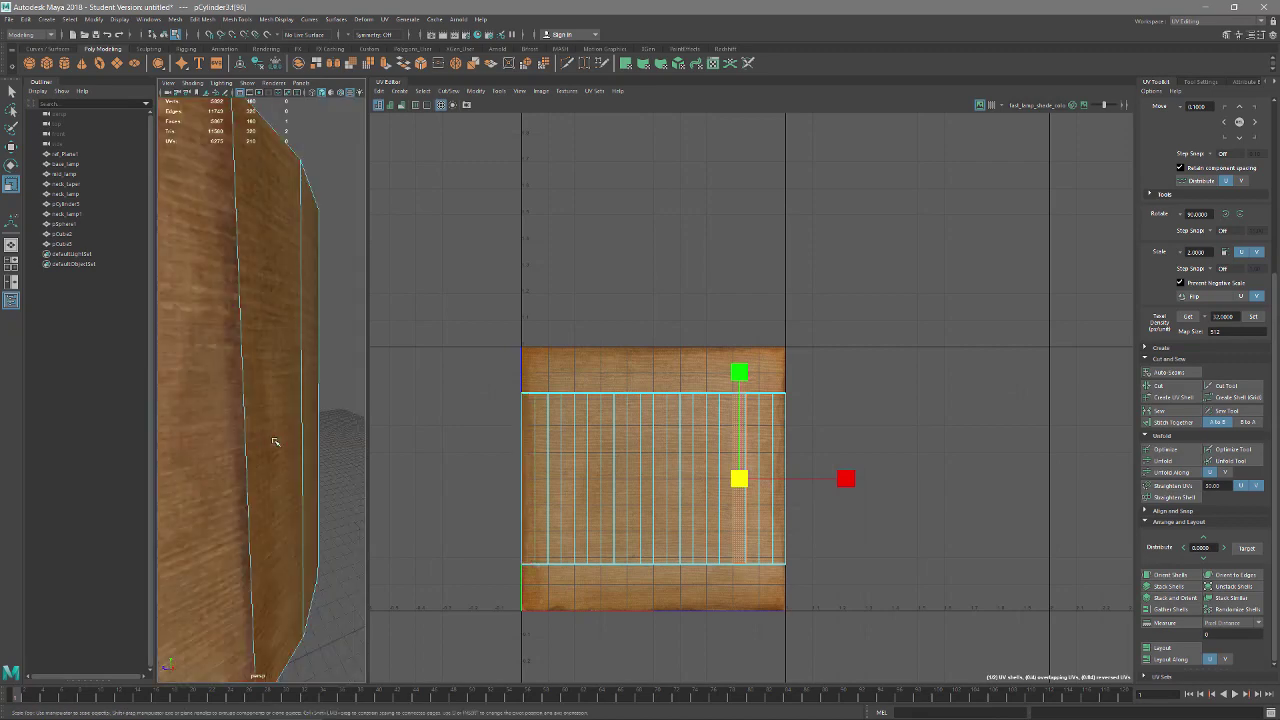
{"action": "middle_click_drag", "start_coordinate": [283, 449], "coordinate": [302, 453], "text": "alt"}
{"action": "left_click_drag", "start_coordinate": [302, 453], "coordinate": [360, 428], "text": "alt"}
{"action": "scroll", "coordinate": [290, 461], "scroll_direction": "down", "scroll_amount": 7}
{"action": "scroll", "coordinate": [290, 461], "scroll_direction": "up", "scroll_amount": 7}
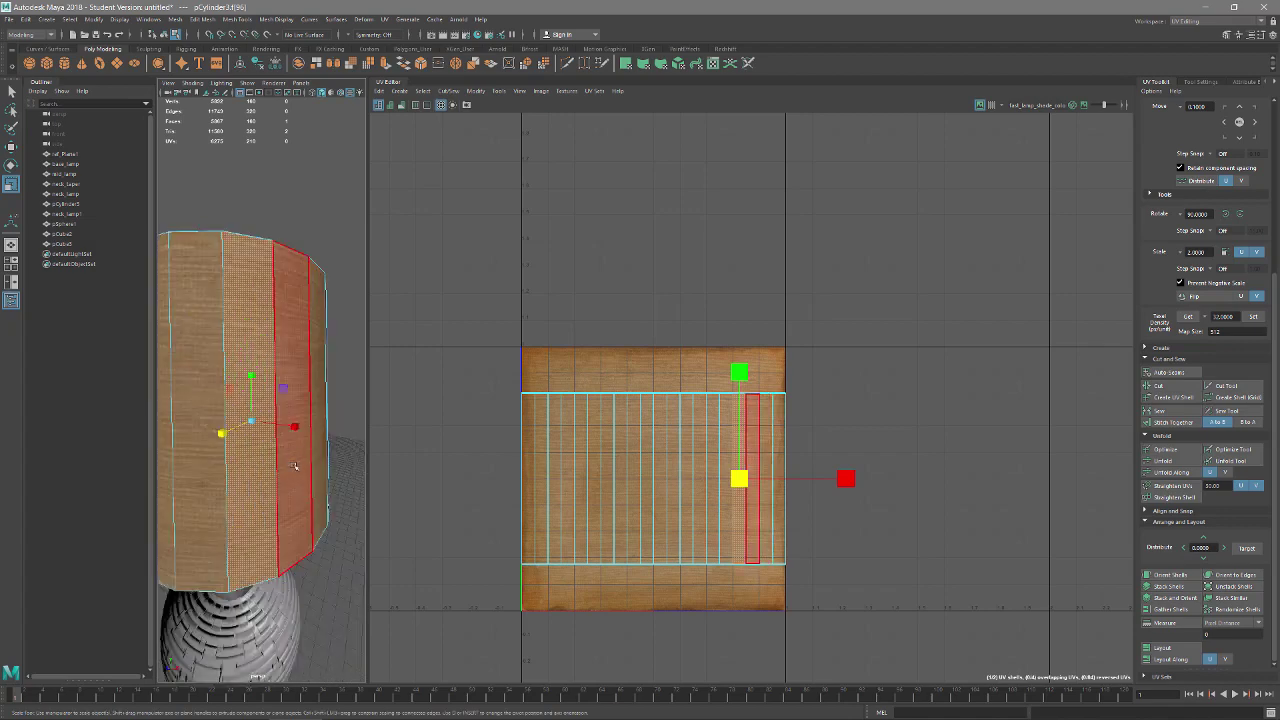
{"action": "left_click_drag", "start_coordinate": [290, 460], "coordinate": [250, 499], "text": "alt"}
{"action": "scroll", "coordinate": [345, 475], "scroll_direction": "down", "scroll_amount": 7}
{"action": "left_click", "coordinate": [340, 489]}
Step: Return the lampshade to object selection mode and switch back to the Maya Classic workspace
{"action": "right_click_drag", "start_coordinate": [263, 430], "coordinate": [320, 408]}
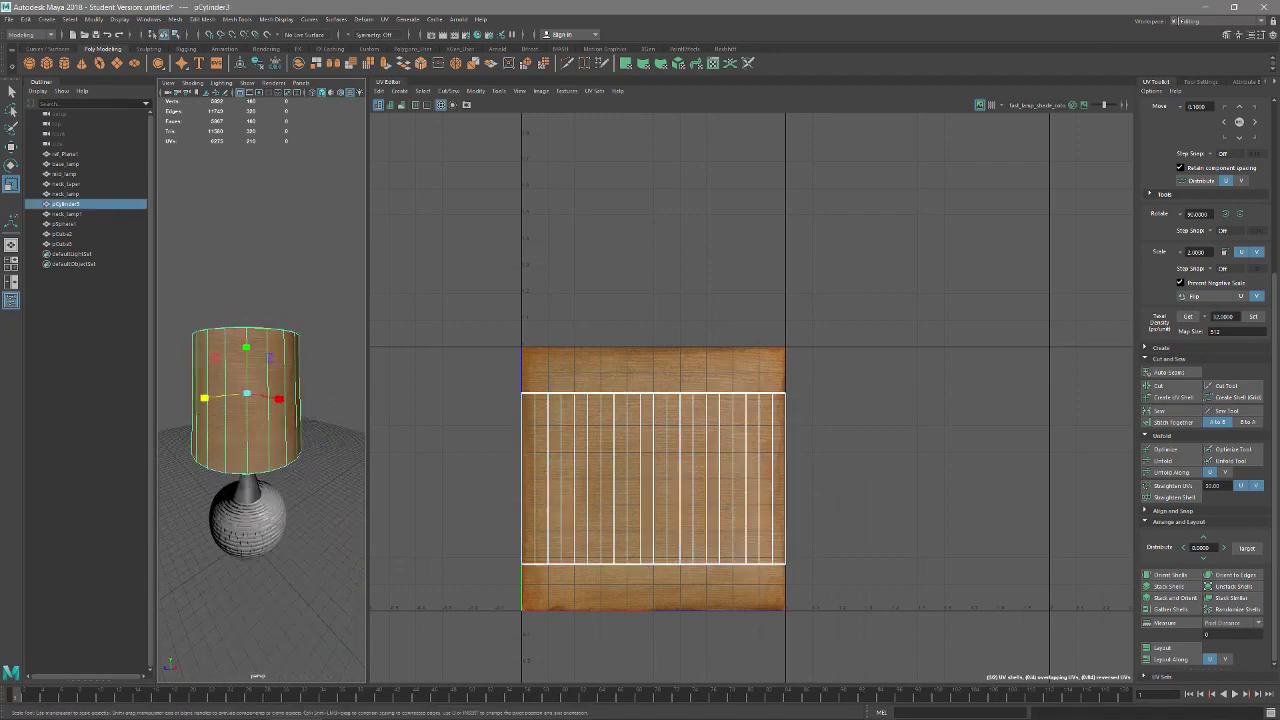
{"action": "left_click", "coordinate": [1180, 21]}
{"action": "left_click", "coordinate": [1187, 36]}
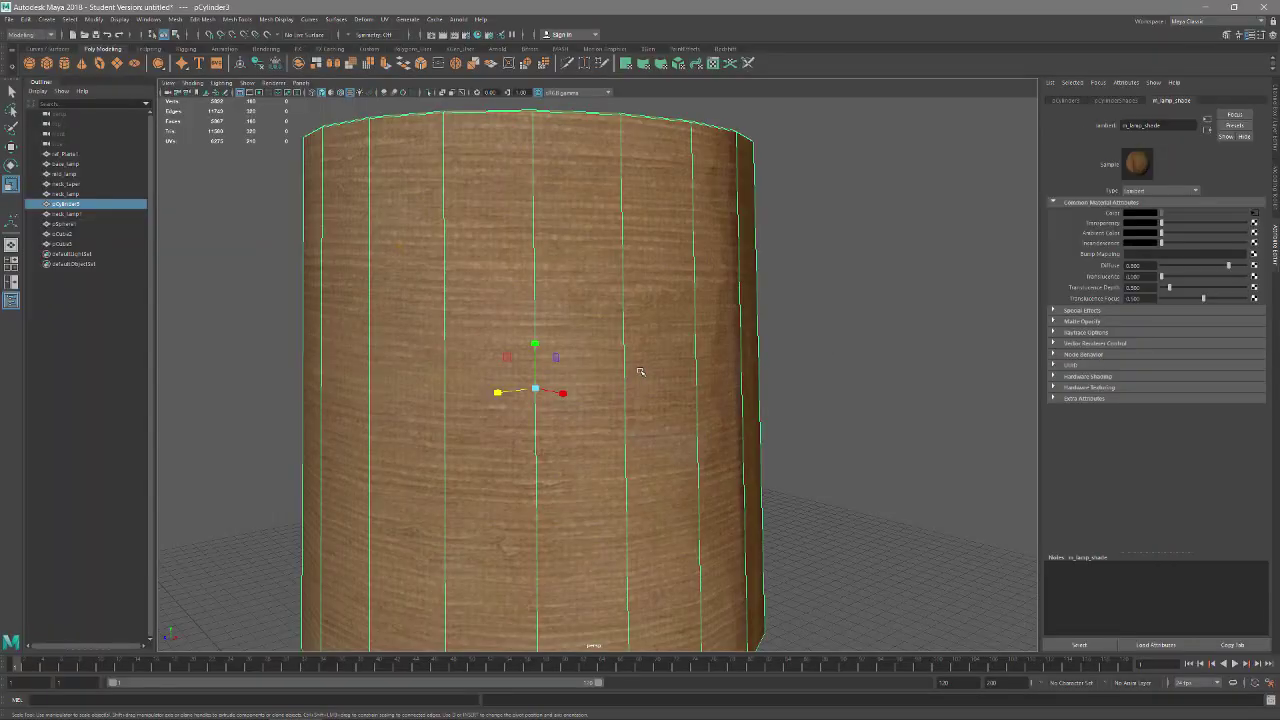
Step: Inspect the rescaled fabric texture around the whole lampshade, deselected and selected, including the dark vertical seam
{"action": "scroll", "coordinate": [643, 370], "scroll_direction": "down", "scroll_amount": 5}
{"action": "left_click", "coordinate": [763, 374]}
{"action": "left_click_drag", "start_coordinate": [756, 396], "coordinate": [823, 420], "text": "alt"}
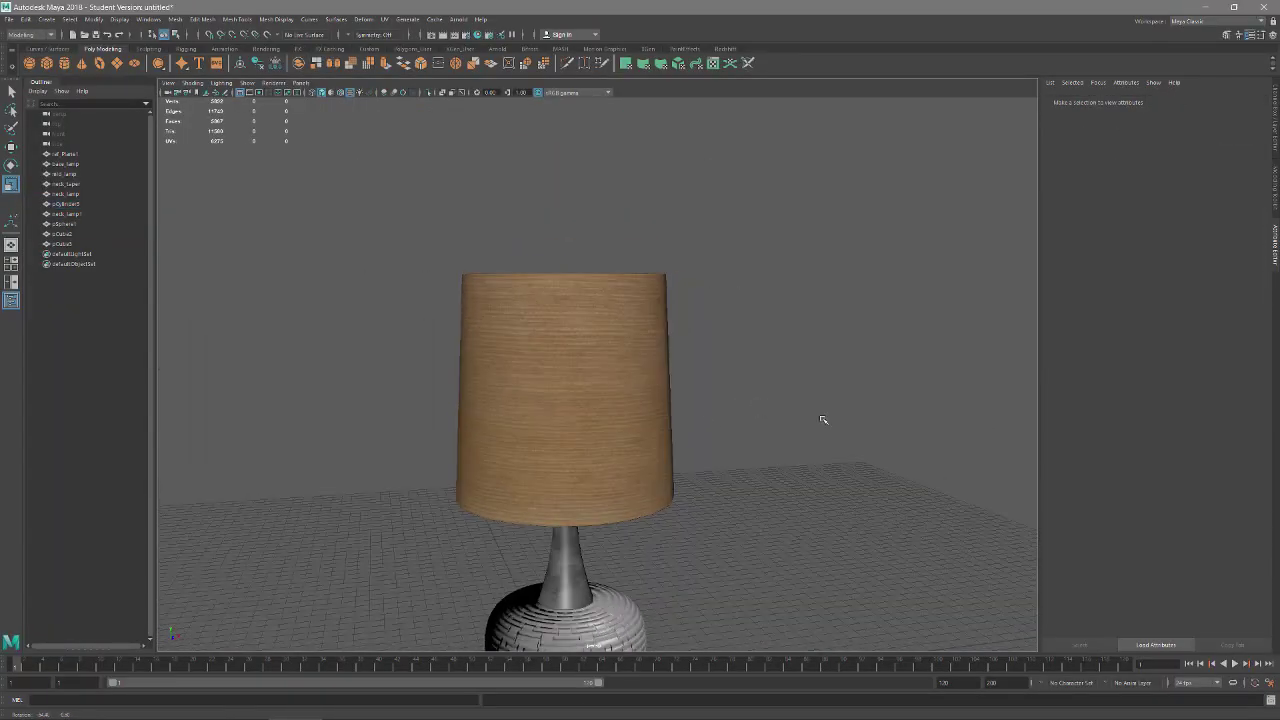
{"action": "scroll", "coordinate": [697, 423], "scroll_direction": "up", "scroll_amount": 5}
{"action": "mouse_move", "coordinate": [686, 423]}
{"action": "left_mouse_down", "text": "alt"}
{"action": "mouse_move", "coordinate": [767, 421]}
{"action": "mouse_move", "coordinate": [694, 443]}
{"action": "mouse_move", "coordinate": [688, 411]}
{"action": "left_mouse_up", "text": "alt"}
{"action": "scroll", "coordinate": [766, 420], "scroll_direction": "down", "scroll_amount": 6}
{"action": "scroll", "coordinate": [670, 395], "scroll_direction": "up", "scroll_amount": 4}
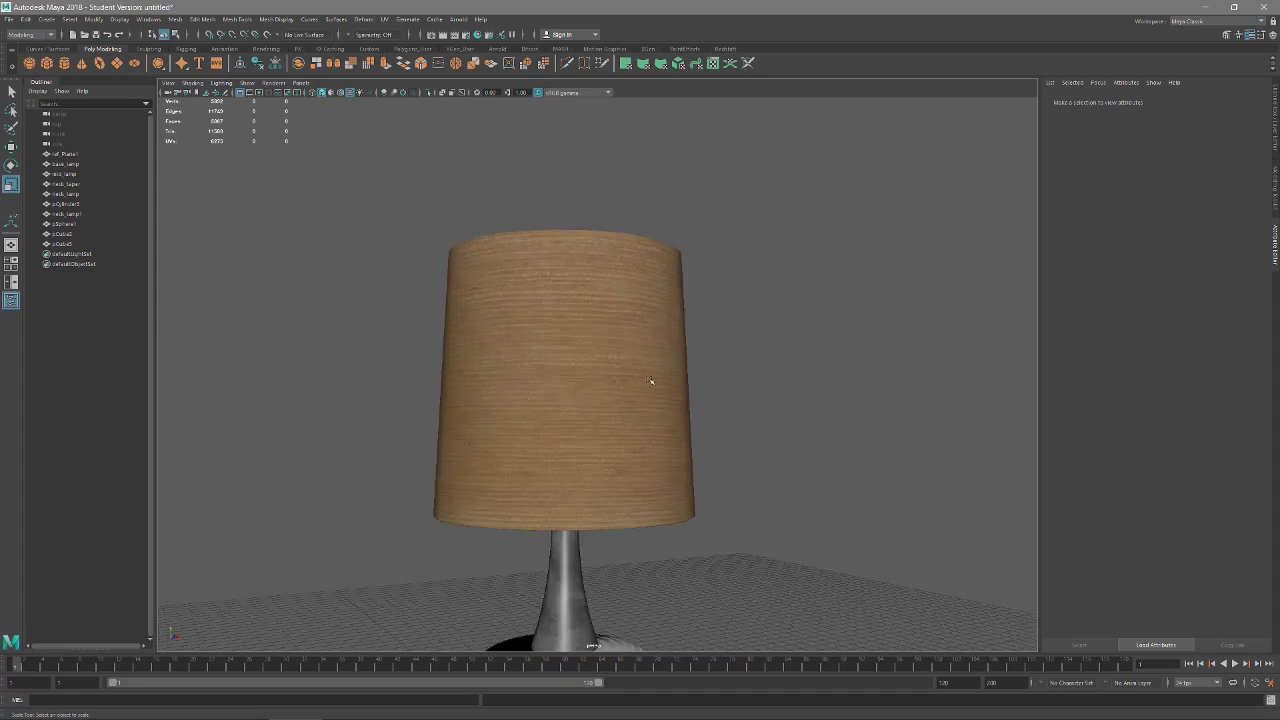
{"action": "left_click_drag", "start_coordinate": [620, 400], "coordinate": [580, 423], "text": "alt"}
{"action": "left_click", "coordinate": [580, 423]}
{"action": "left_click_drag", "start_coordinate": [802, 420], "coordinate": [690, 412], "text": "alt"}
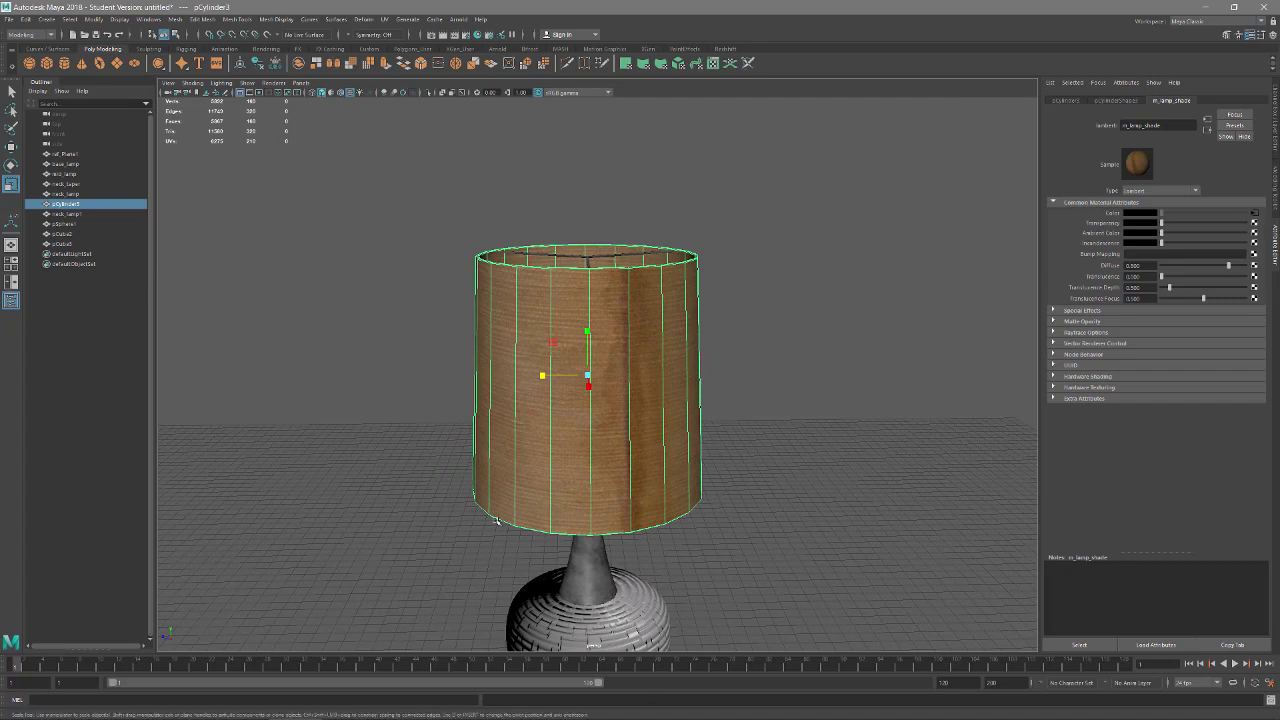
{"action": "mouse_move", "coordinate": [256, 715]}
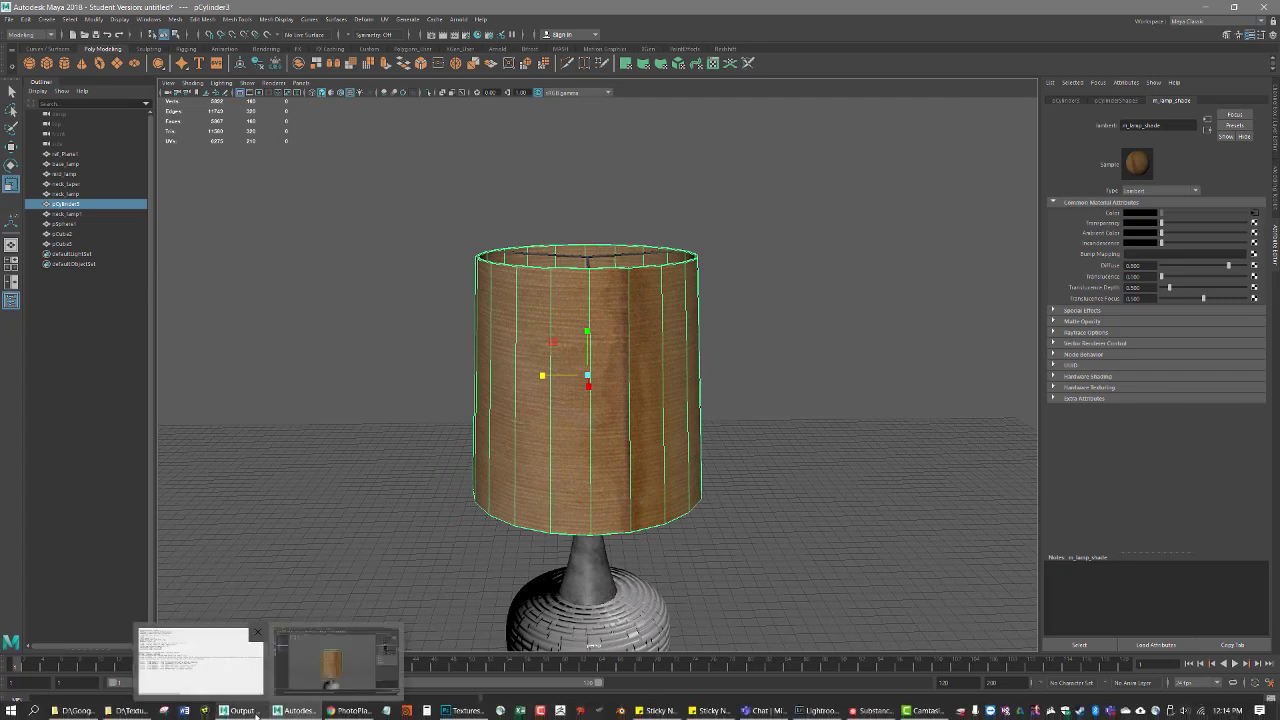
Step: Switch to the fabric texture in Photoshop and hide the two paper layers so only the desaturated grey fabric remains
{"action": "left_click", "coordinate": [463, 712]}
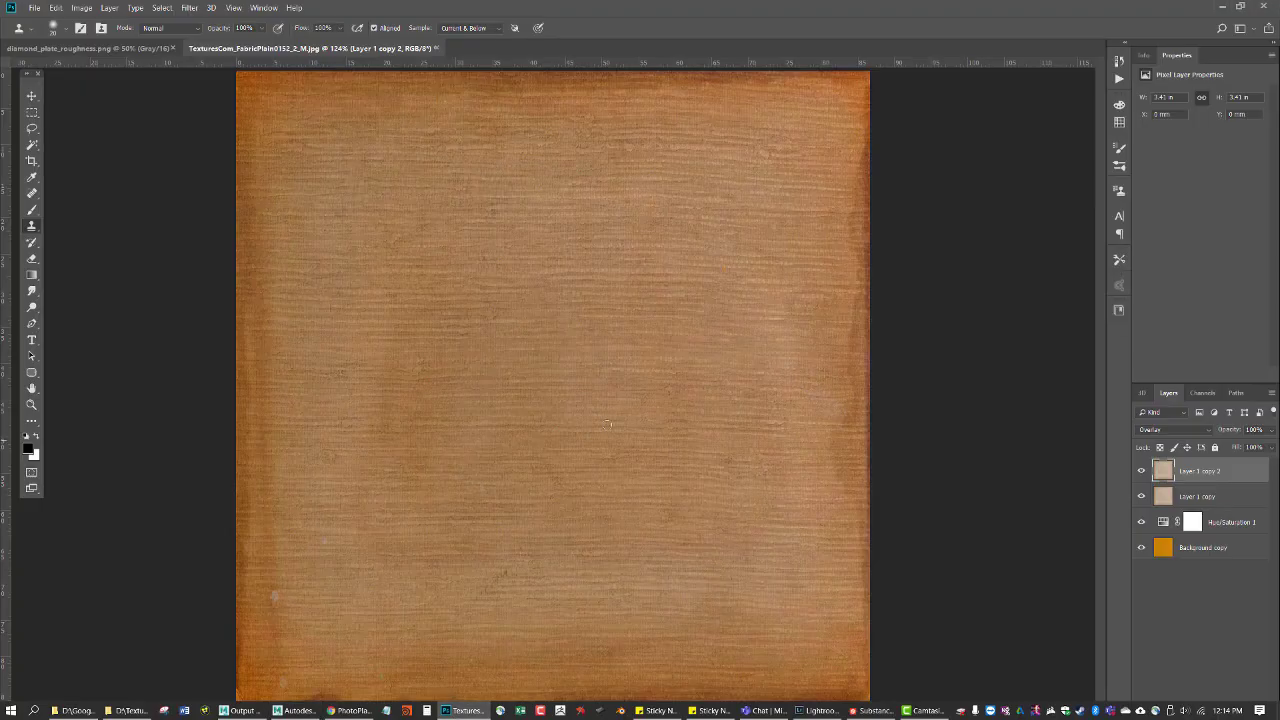
{"action": "key", "text": "z"}
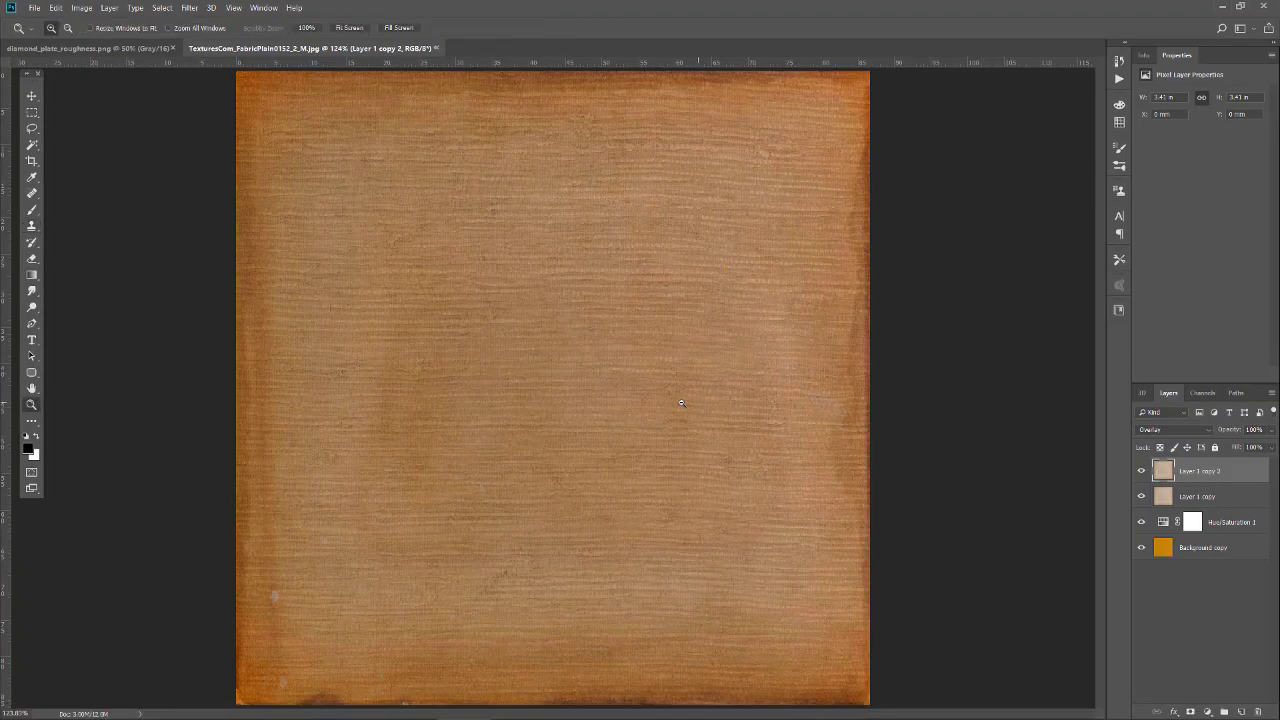
{"action": "left_click", "coordinate": [682, 402], "text": "alt"}
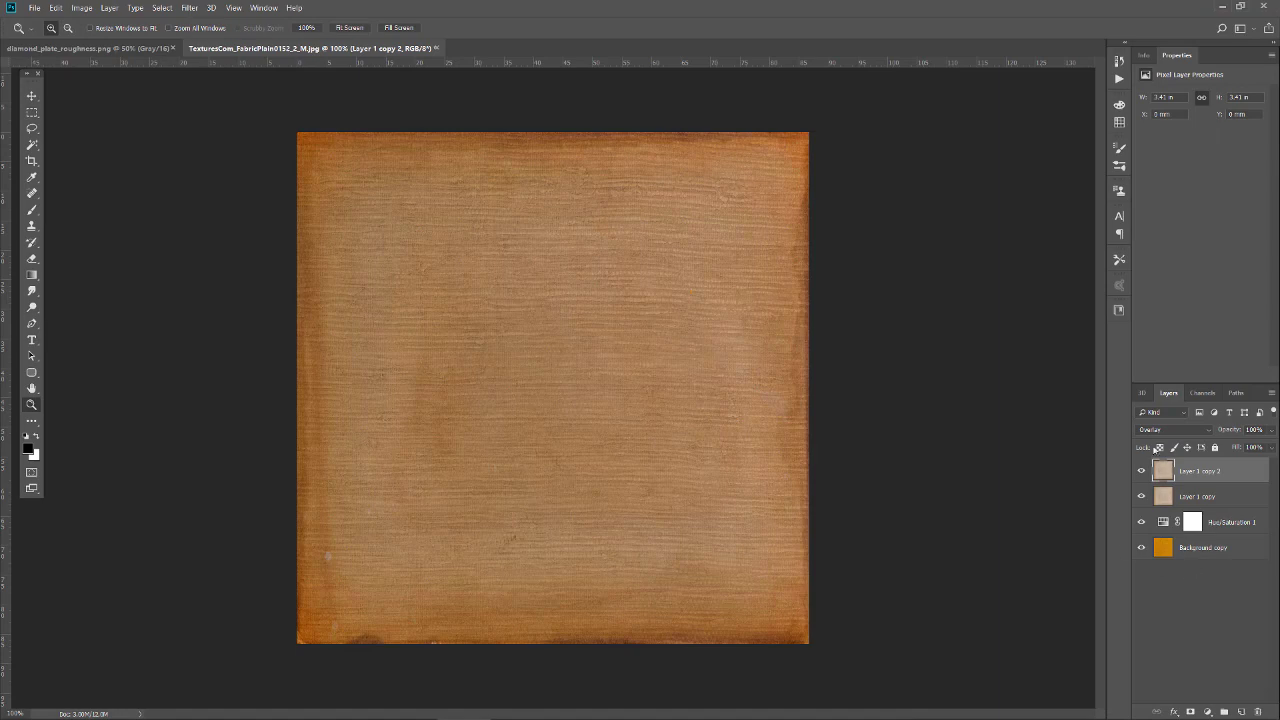
{"action": "left_click_drag", "start_coordinate": [1141, 471], "coordinate": [1141, 497]}
{"action": "left_click", "coordinate": [701, 473]}
{"action": "left_click", "coordinate": [701, 473]}
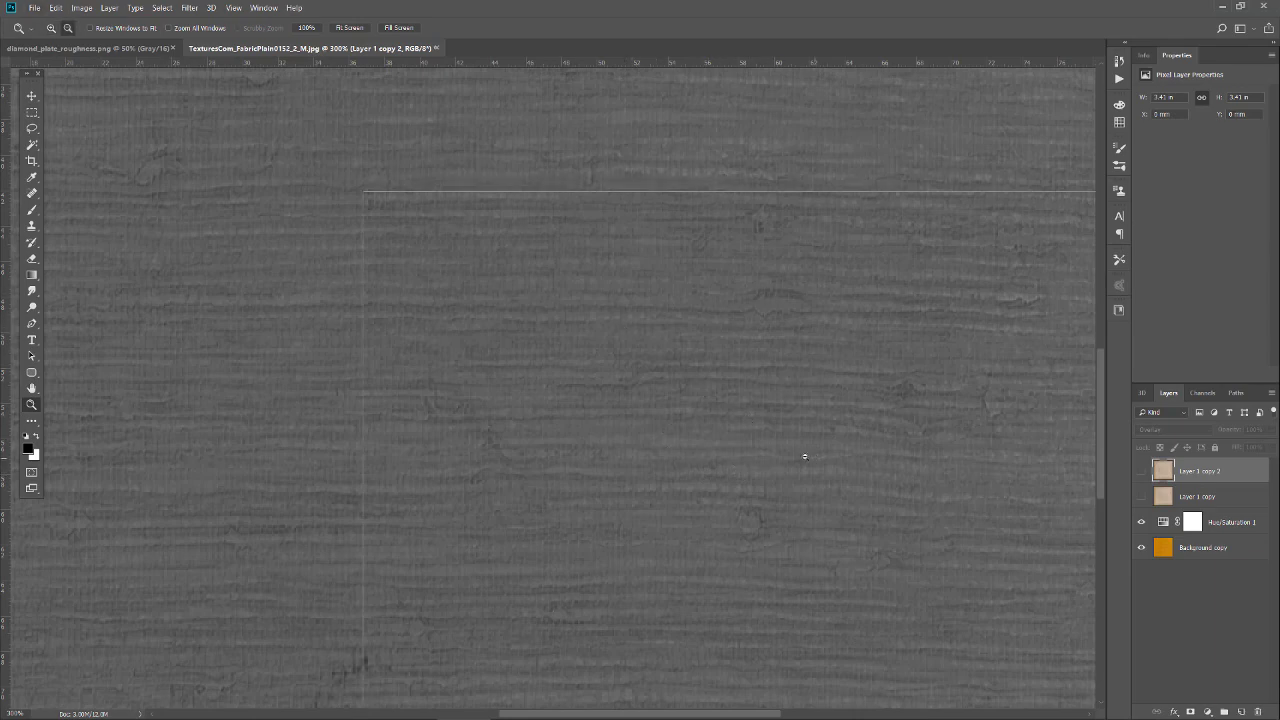
{"action": "left_click", "coordinate": [770, 451], "text": "alt"}
{"action": "left_click", "coordinate": [690, 453], "text": "alt"}
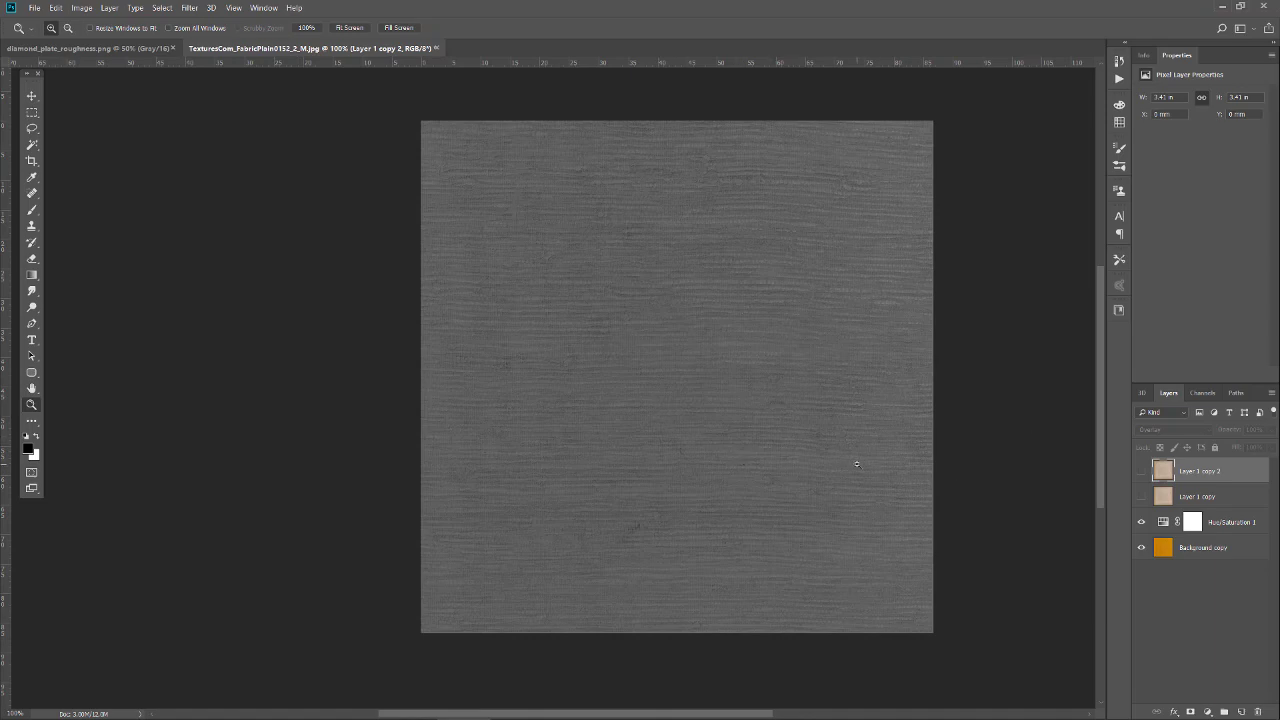
Step: Begin saving the grey fabric image under a new name, choosing PNG format and the project's sourceimages folder
{"action": "left_click", "coordinate": [34, 8]}
{"action": "left_click", "coordinate": [110, 141]}
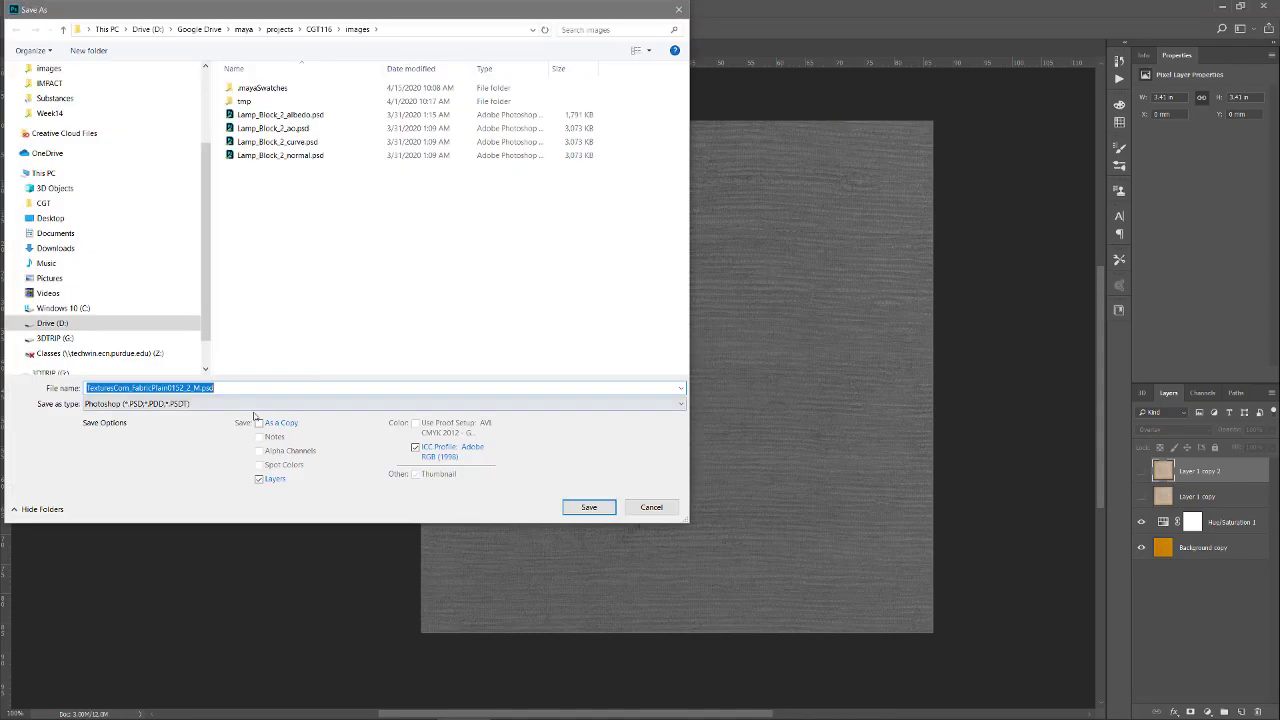
{"action": "left_click", "coordinate": [216, 404]}
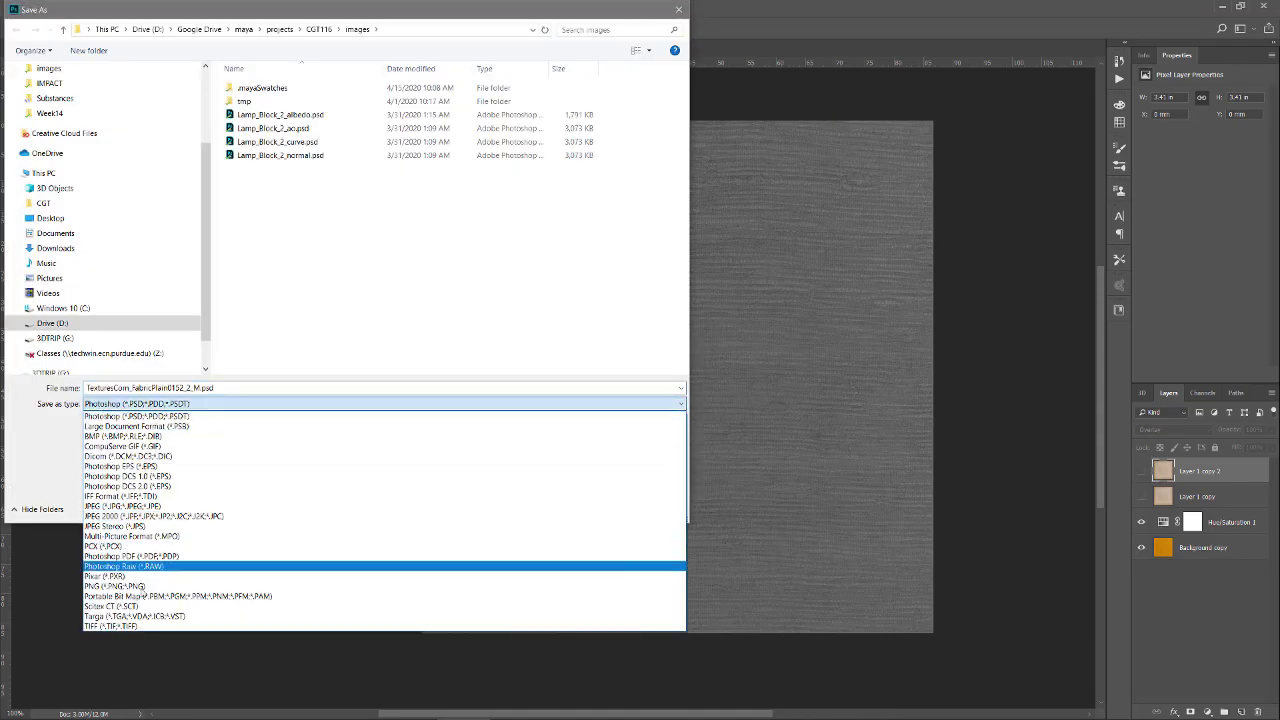
{"action": "left_click", "coordinate": [115, 586]}
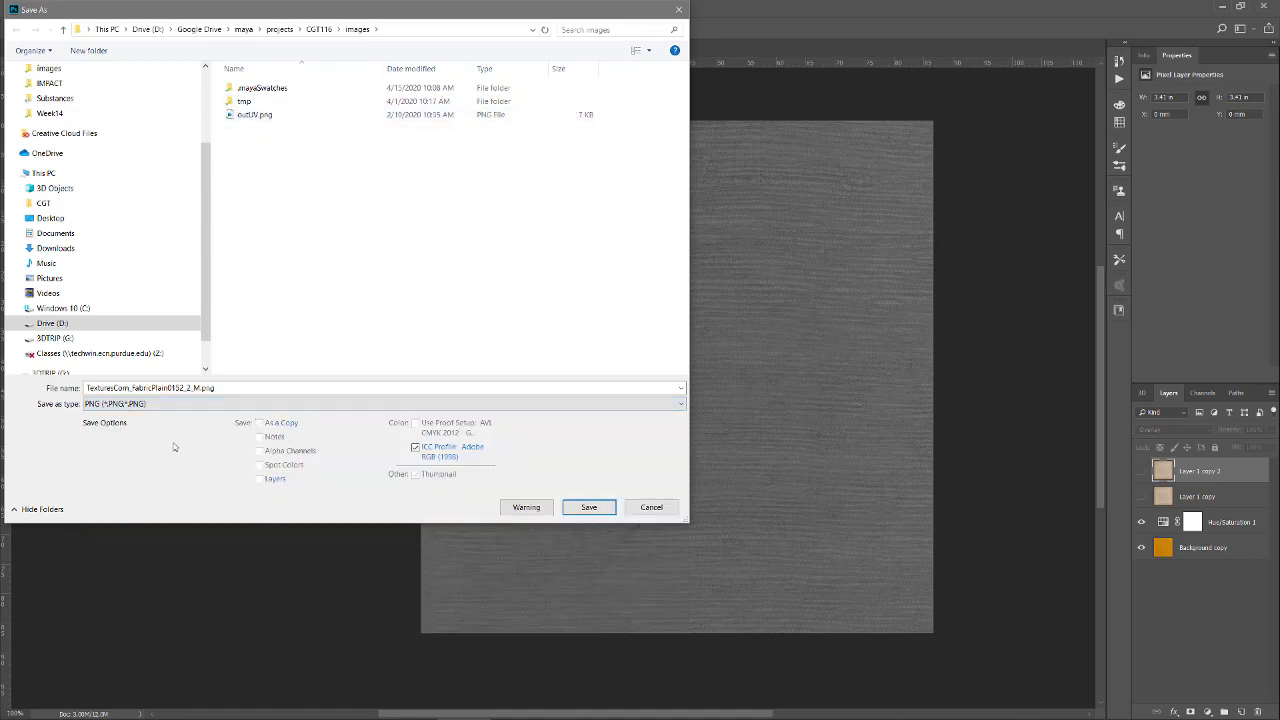
{"action": "left_click", "coordinate": [318, 29]}
{"action": "double_click", "coordinate": [262, 264]}
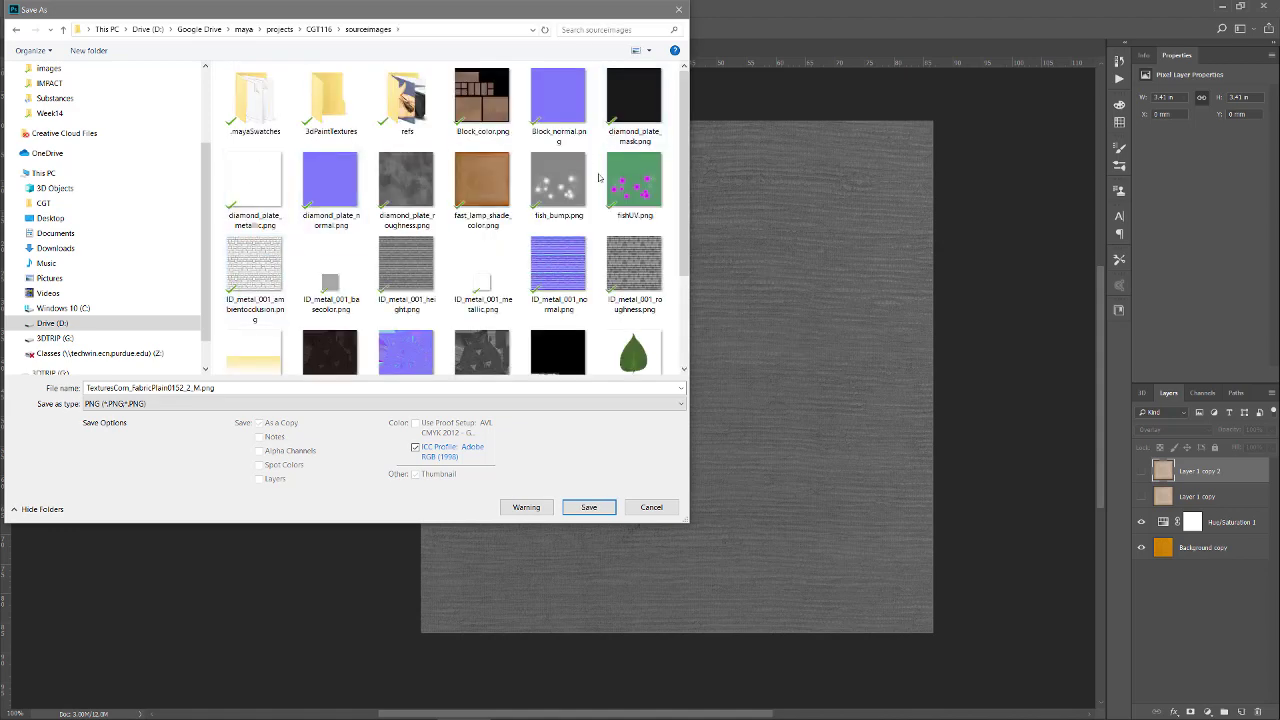
Step: Name the PNG fast_lamp_shade_bump.png, reusing the name of the existing colour texture, and save it with the offered PNG options
{"action": "scroll", "coordinate": [489, 326], "scroll_direction": "down", "scroll_amount": 2}
{"action": "scroll", "coordinate": [489, 326], "scroll_direction": "up", "scroll_amount": 3}
{"action": "left_click", "coordinate": [482, 185]}
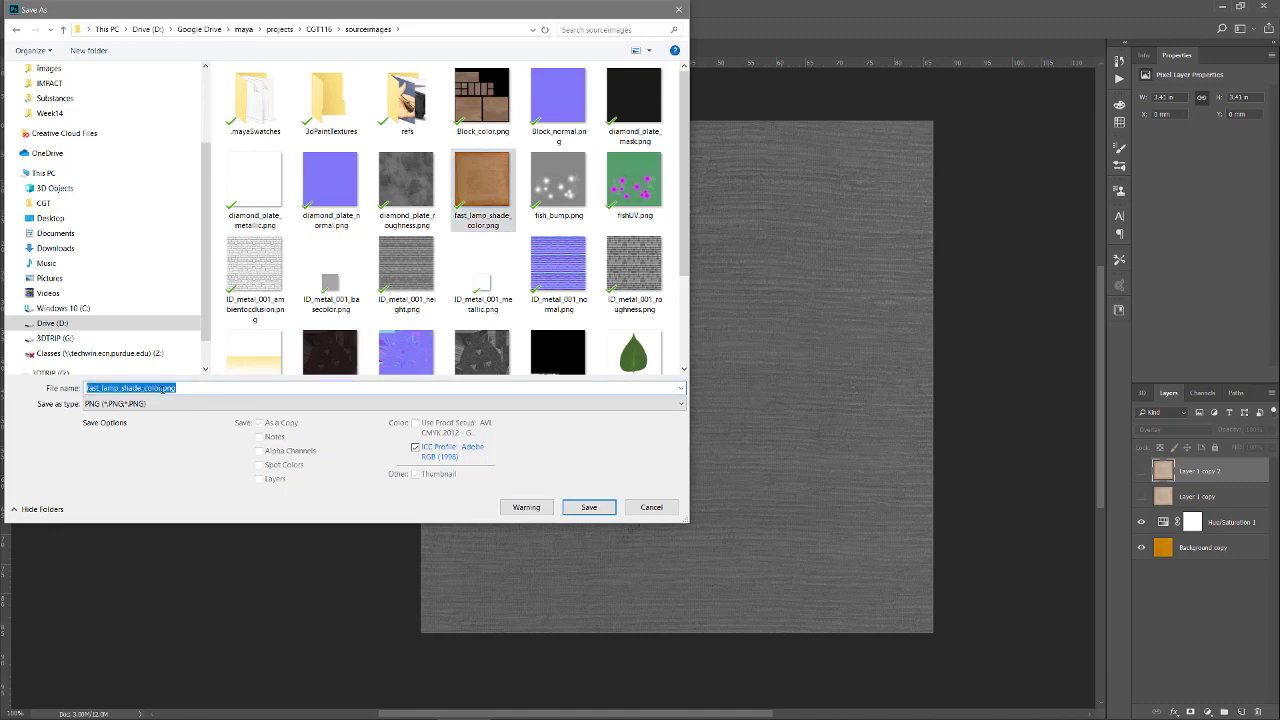
{"action": "left_click_drag", "start_coordinate": [161, 388], "coordinate": [147, 390]}
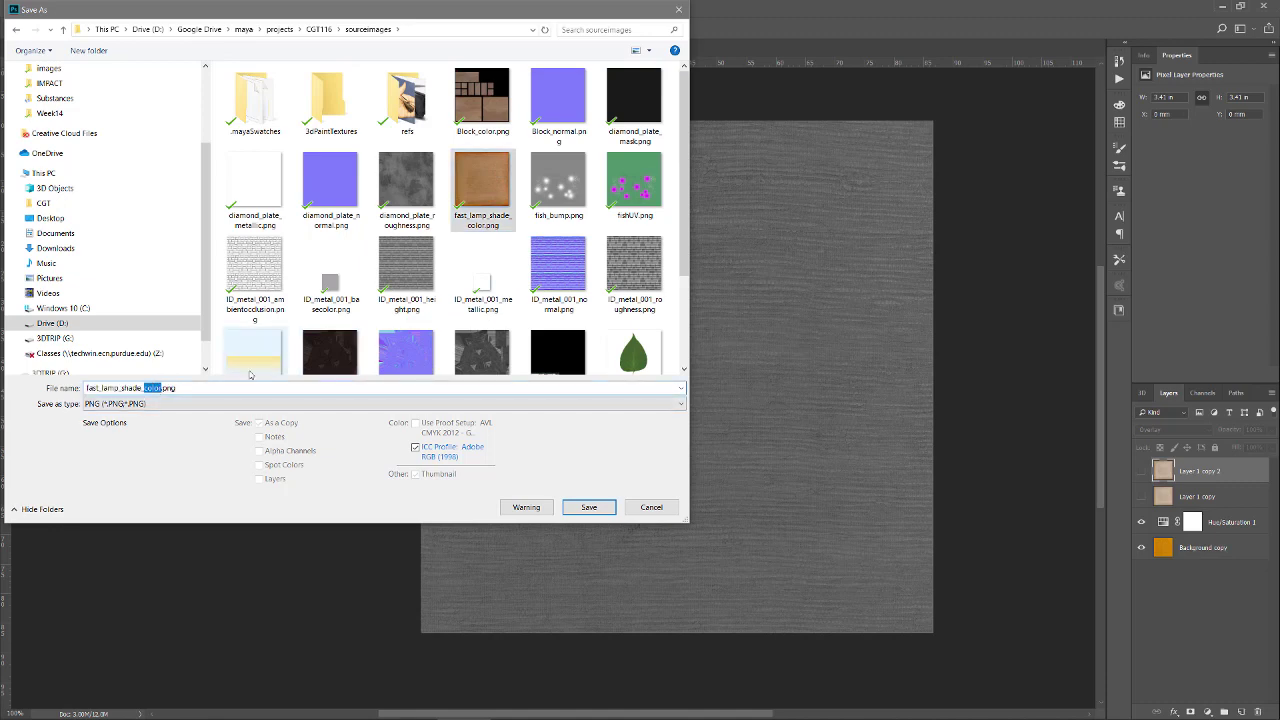
{"action": "type", "text": "bump"}
{"action": "key", "text": "Return"}
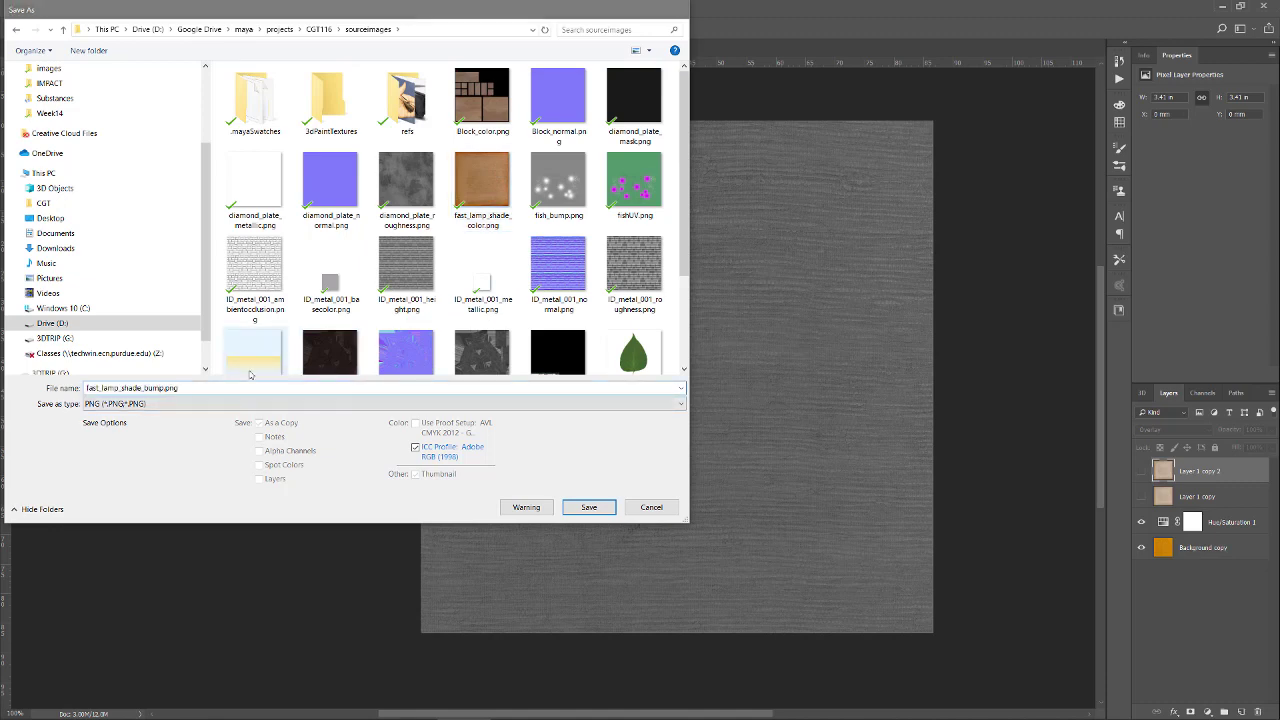
{"action": "left_click", "coordinate": [555, 172]}
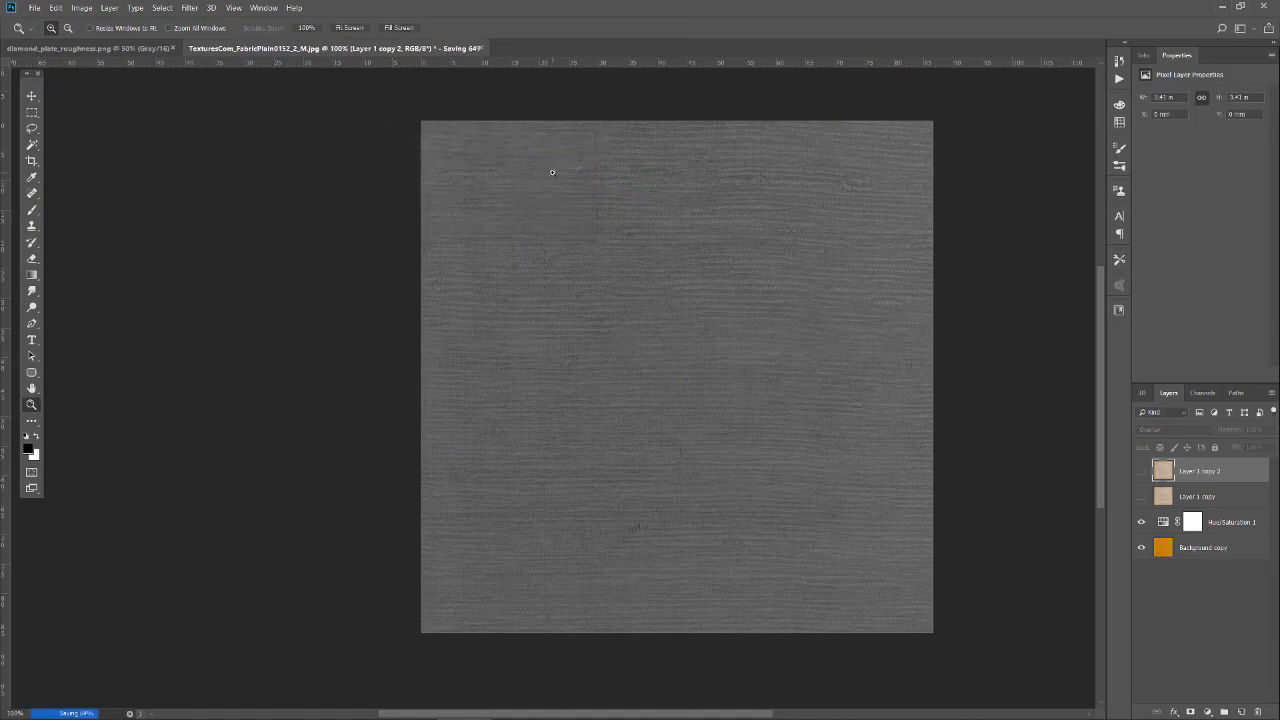
Step: Switch to Maya and connect a new File texture to the bump mapping of the m_lamp_shade material
{"action": "key", "text": "alt+Tab"}
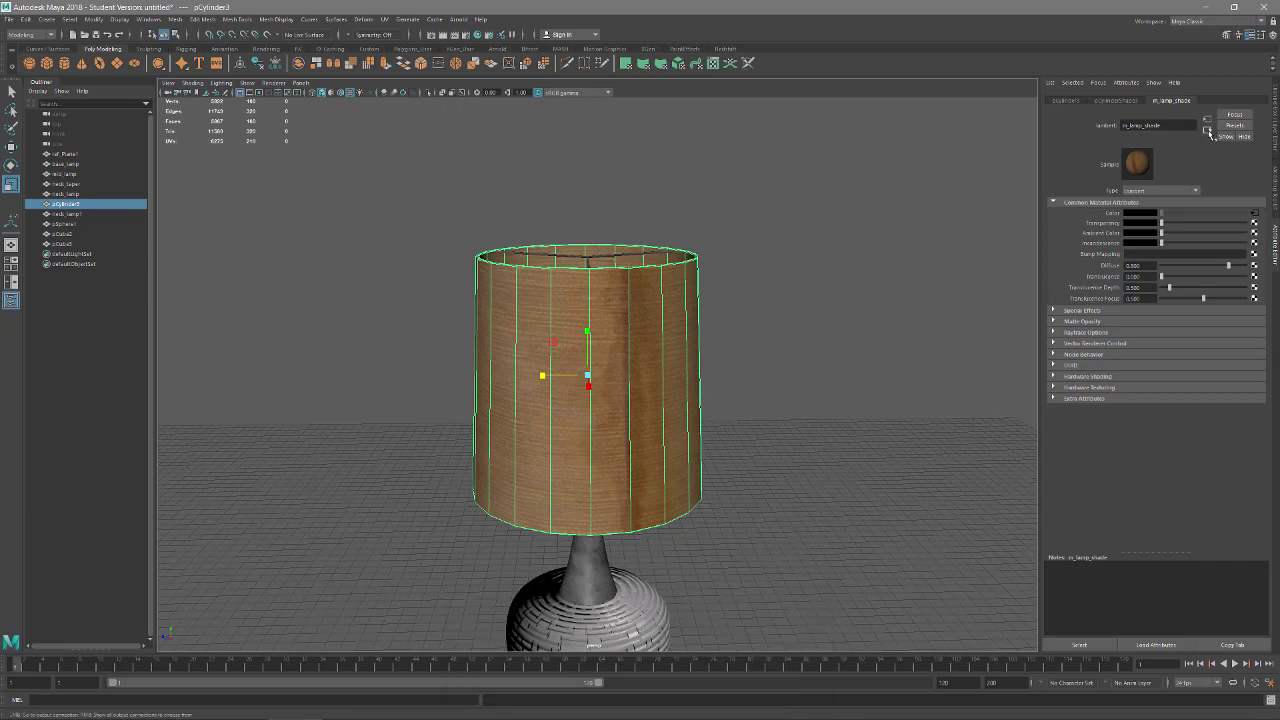
{"action": "left_click", "coordinate": [1205, 129]}
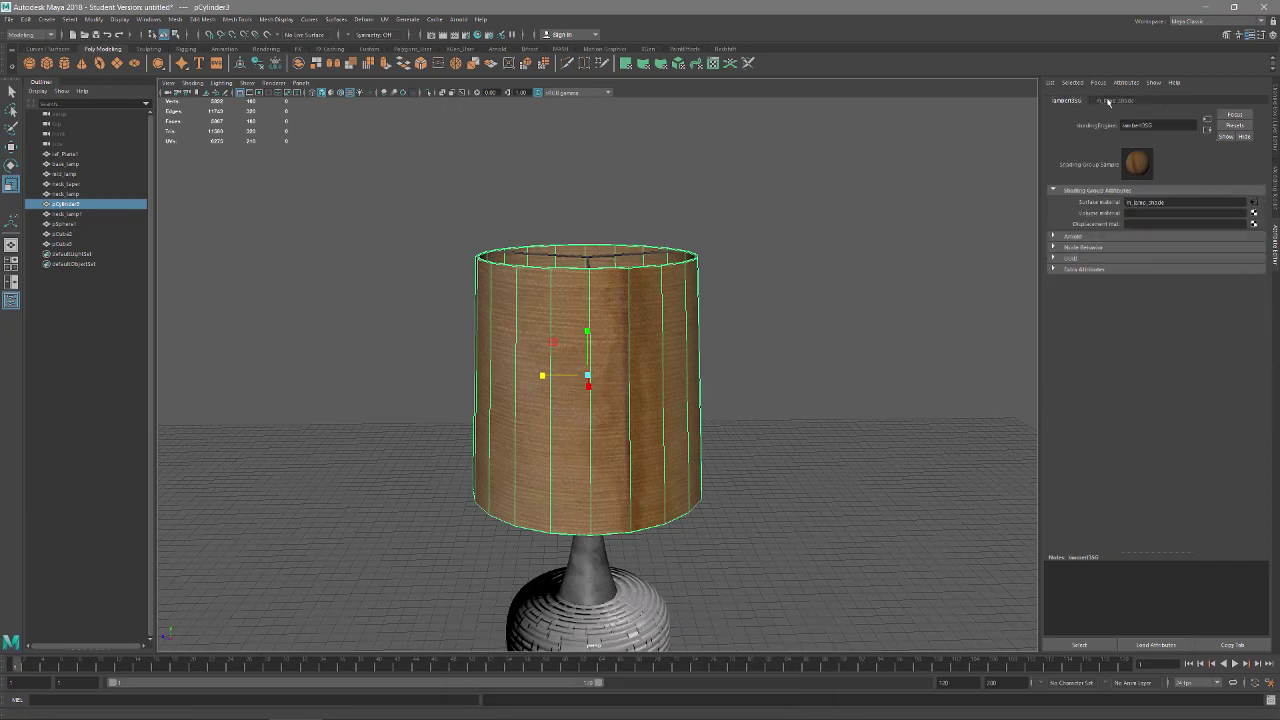
{"action": "left_click", "coordinate": [1110, 101]}
{"action": "left_click", "coordinate": [1254, 257]}
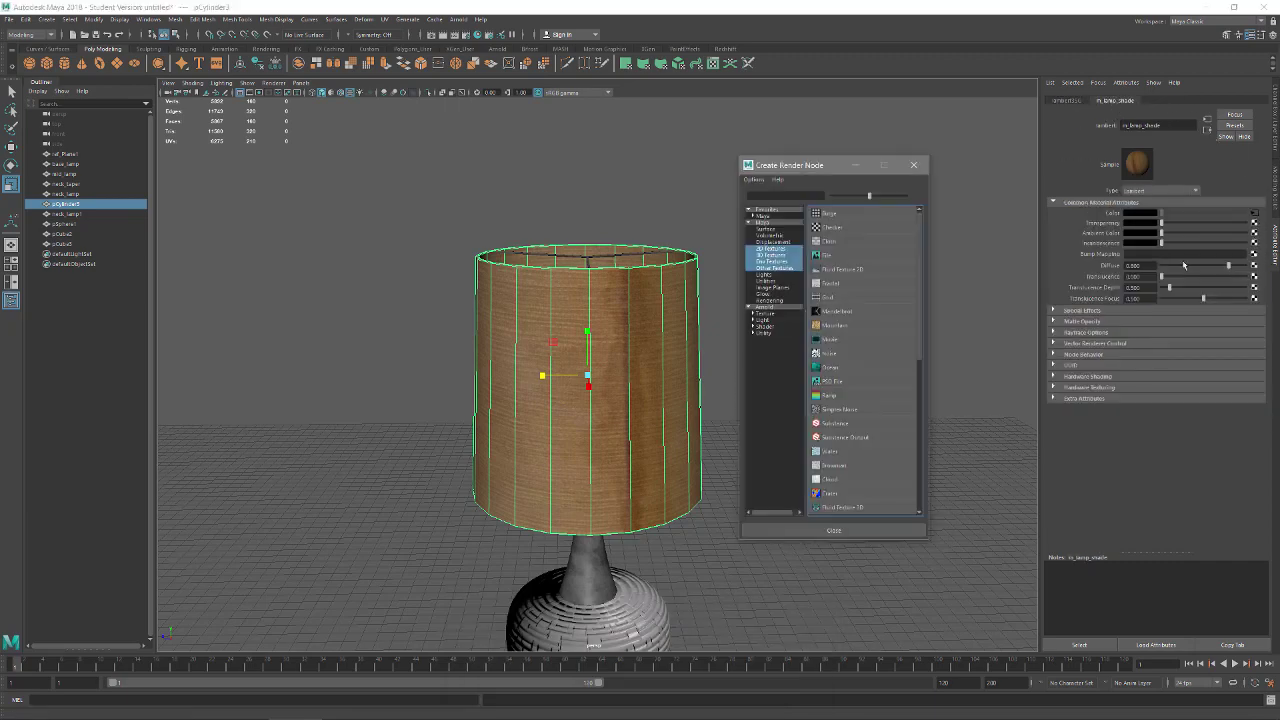
{"action": "left_click", "coordinate": [836, 258]}
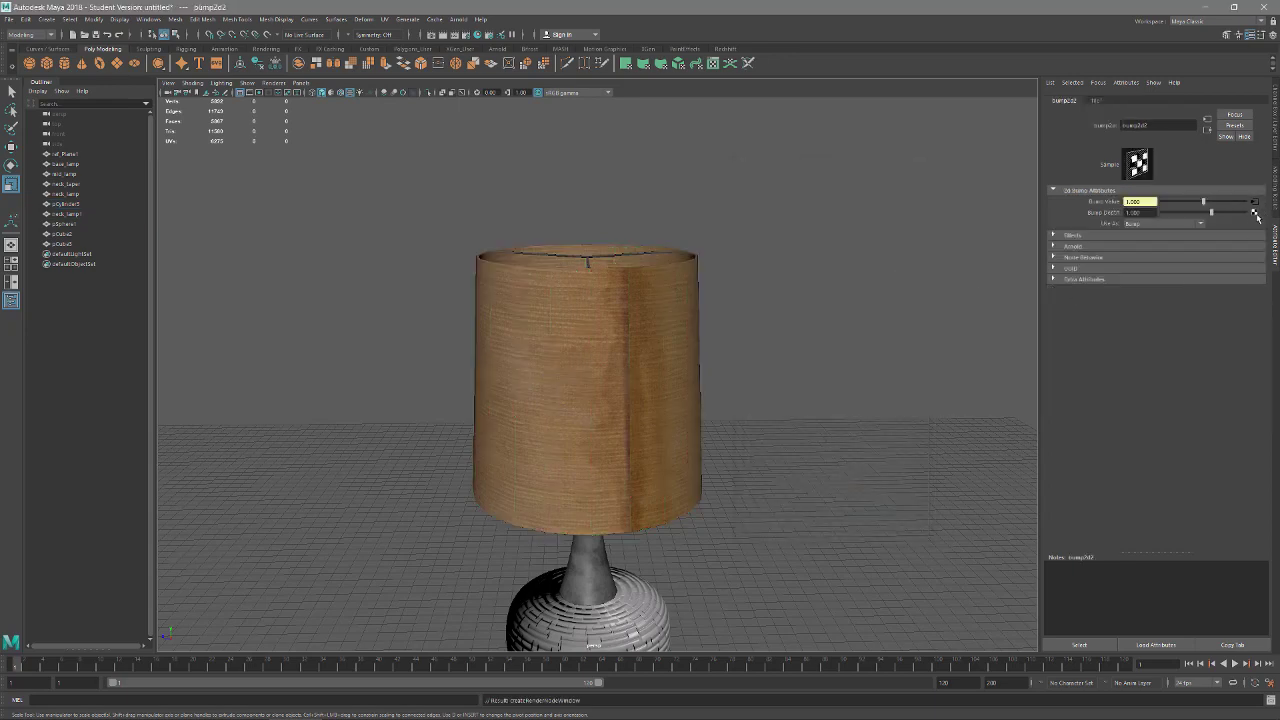
Step: Load fast_lamp_shade_bump.png from sourceimages into the bump node's file texture
{"action": "left_click", "coordinate": [1255, 206]}
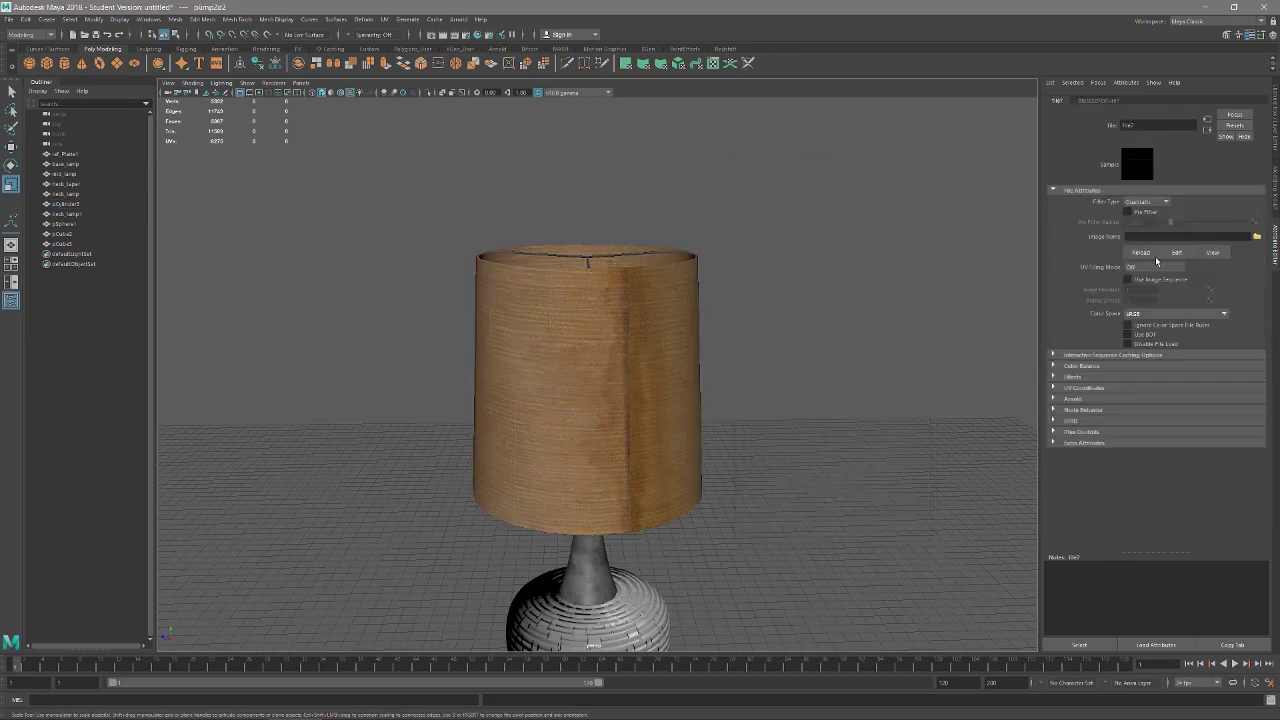
{"action": "left_click", "coordinate": [1256, 237]}
{"action": "left_click", "coordinate": [762, 410]}
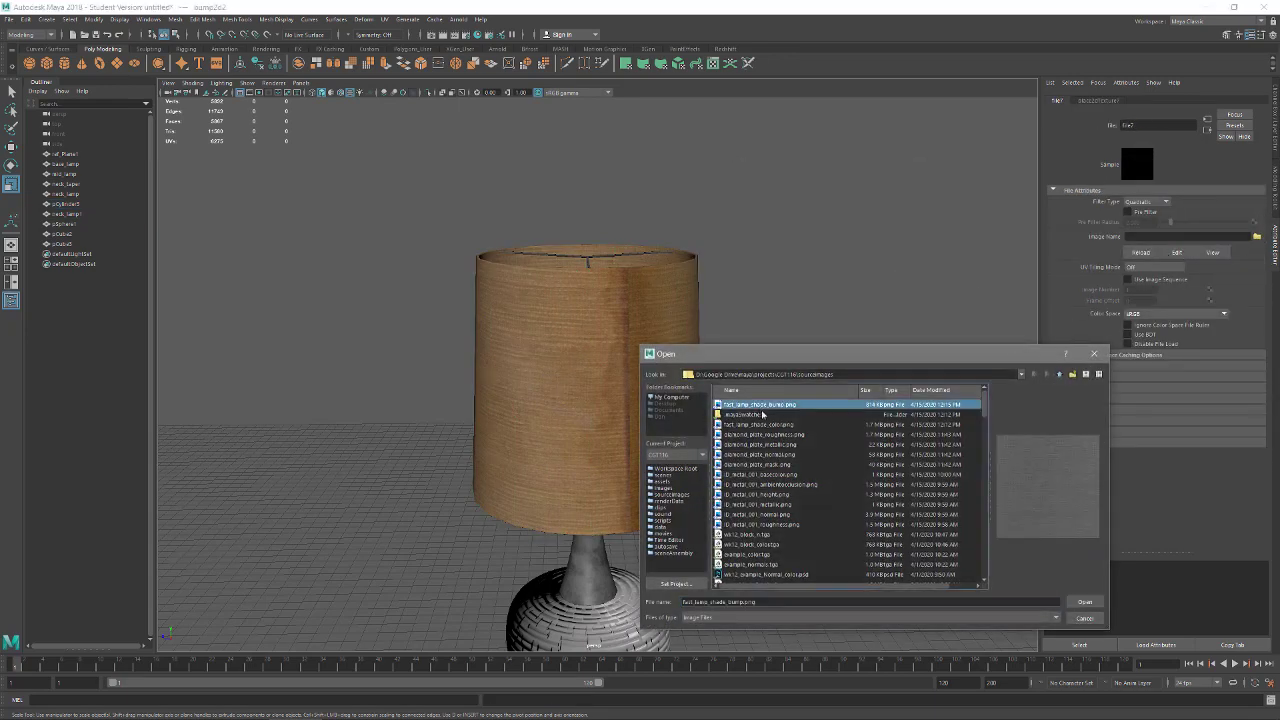
{"action": "left_click", "coordinate": [1085, 601]}
Step: Lower the lampshade material's bump depth to about 0.16 and check the fabric relief around the shade
{"action": "mouse_move", "coordinate": [749, 434]}
{"action": "left_mouse_down", "text": "alt"}
{"action": "mouse_move", "coordinate": [740, 423]}
{"action": "mouse_move", "coordinate": [783, 386]}
{"action": "mouse_move", "coordinate": [741, 419]}
{"action": "left_mouse_up", "text": "alt"}
{"action": "right_click_drag", "start_coordinate": [741, 419], "coordinate": [924, 423], "text": "alt"}
{"action": "left_click_drag", "start_coordinate": [924, 423], "coordinate": [838, 438], "text": "alt"}
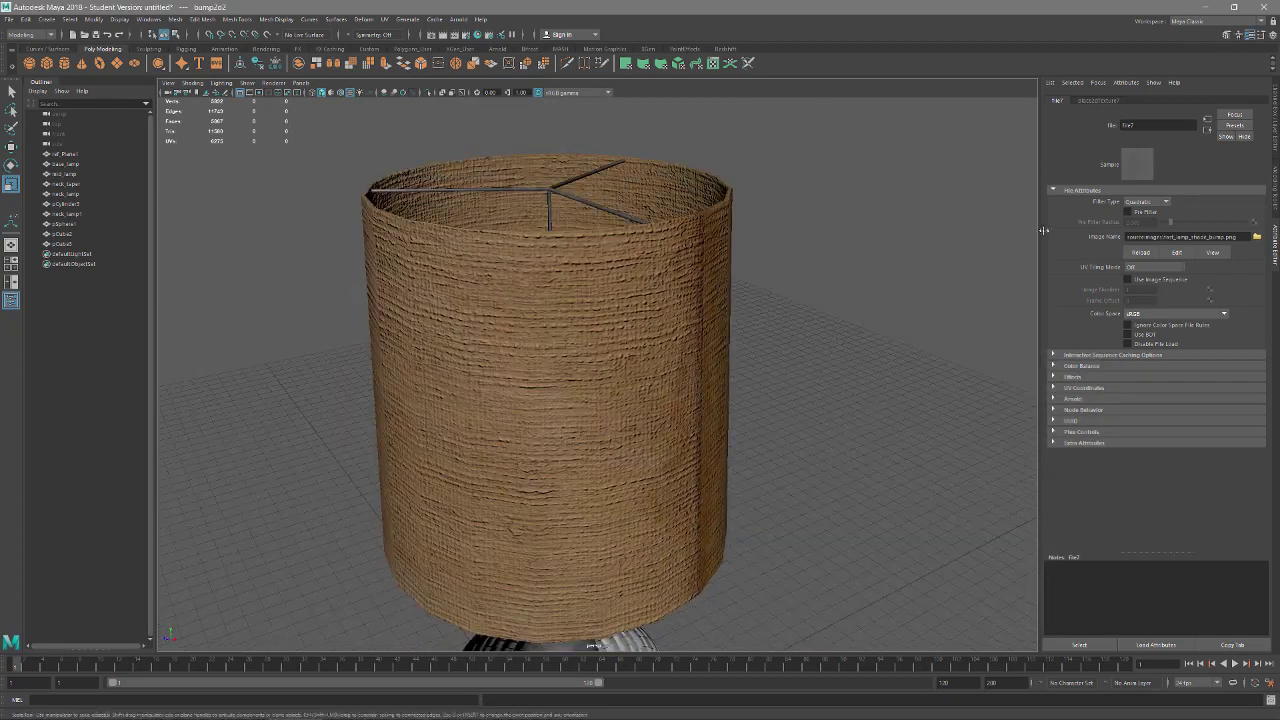
{"action": "left_click", "coordinate": [1207, 127]}
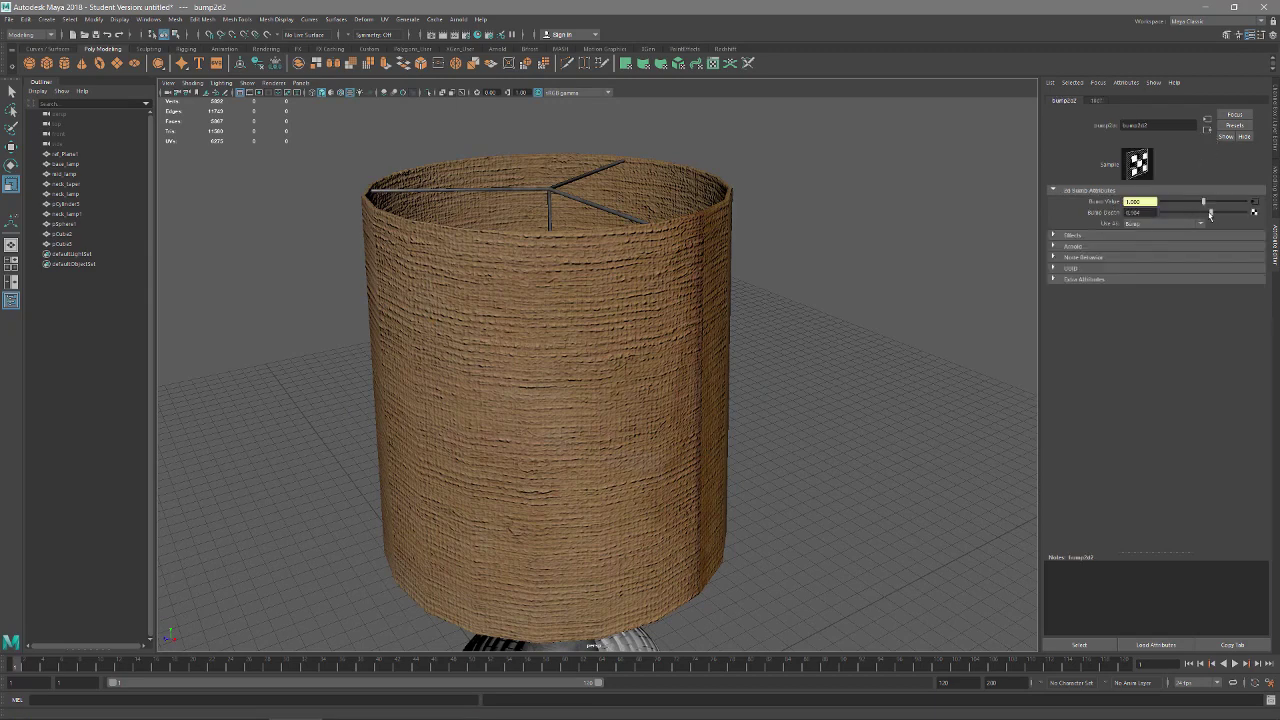
{"action": "left_click_drag", "start_coordinate": [1210, 214], "coordinate": [1207, 214]}
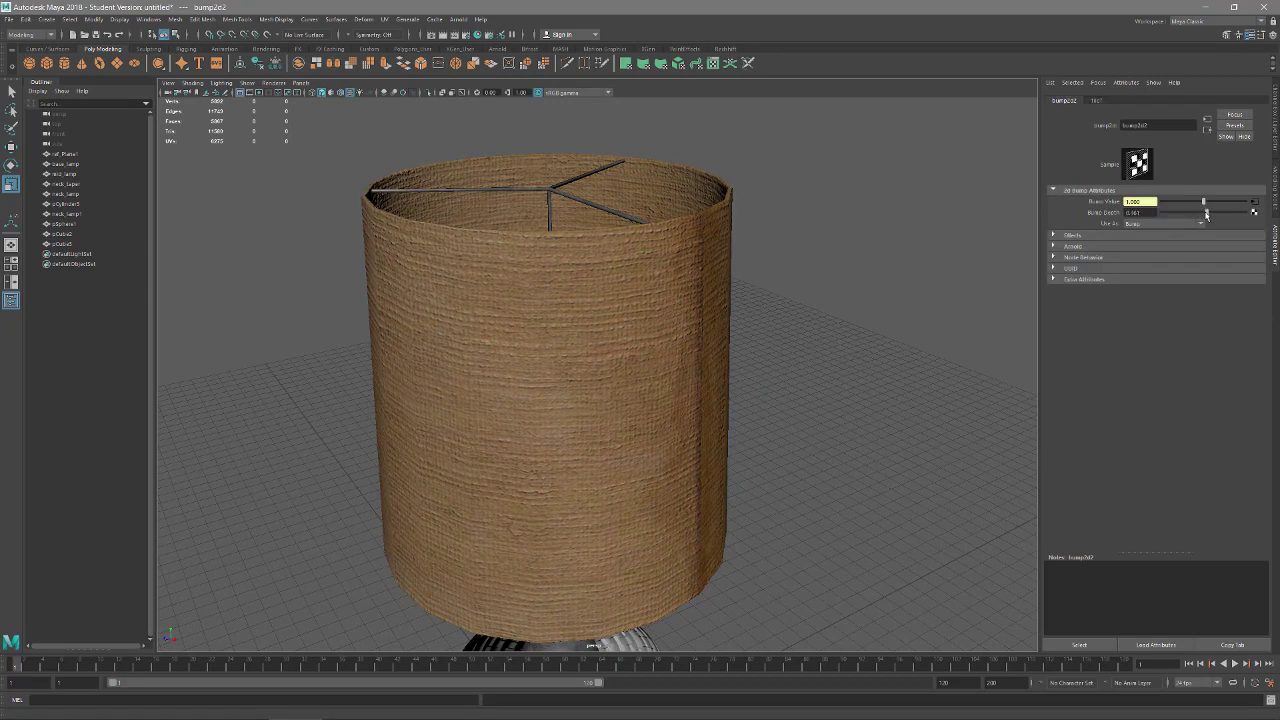
{"action": "left_click_drag", "start_coordinate": [800, 354], "coordinate": [866, 308], "text": "alt"}
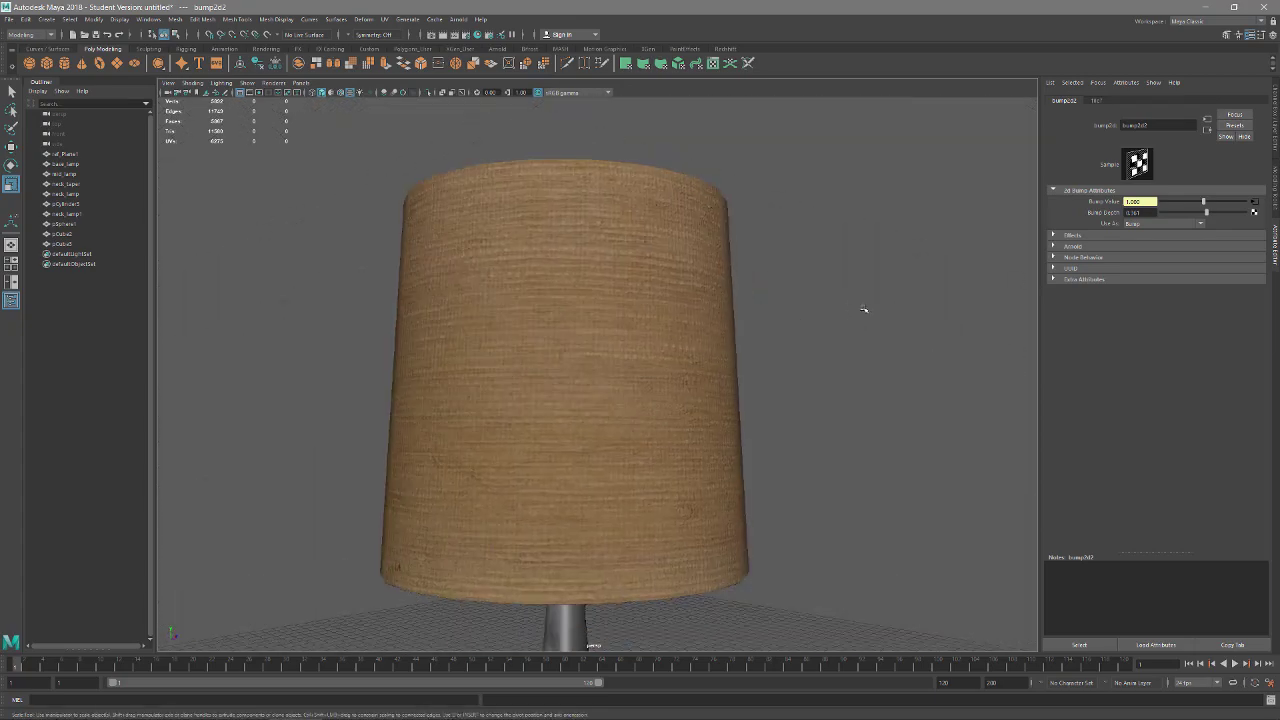
{"action": "right_click_drag", "start_coordinate": [866, 308], "coordinate": [809, 320], "text": "alt"}
{"action": "left_click_drag", "start_coordinate": [809, 320], "coordinate": [742, 318], "text": "alt"}
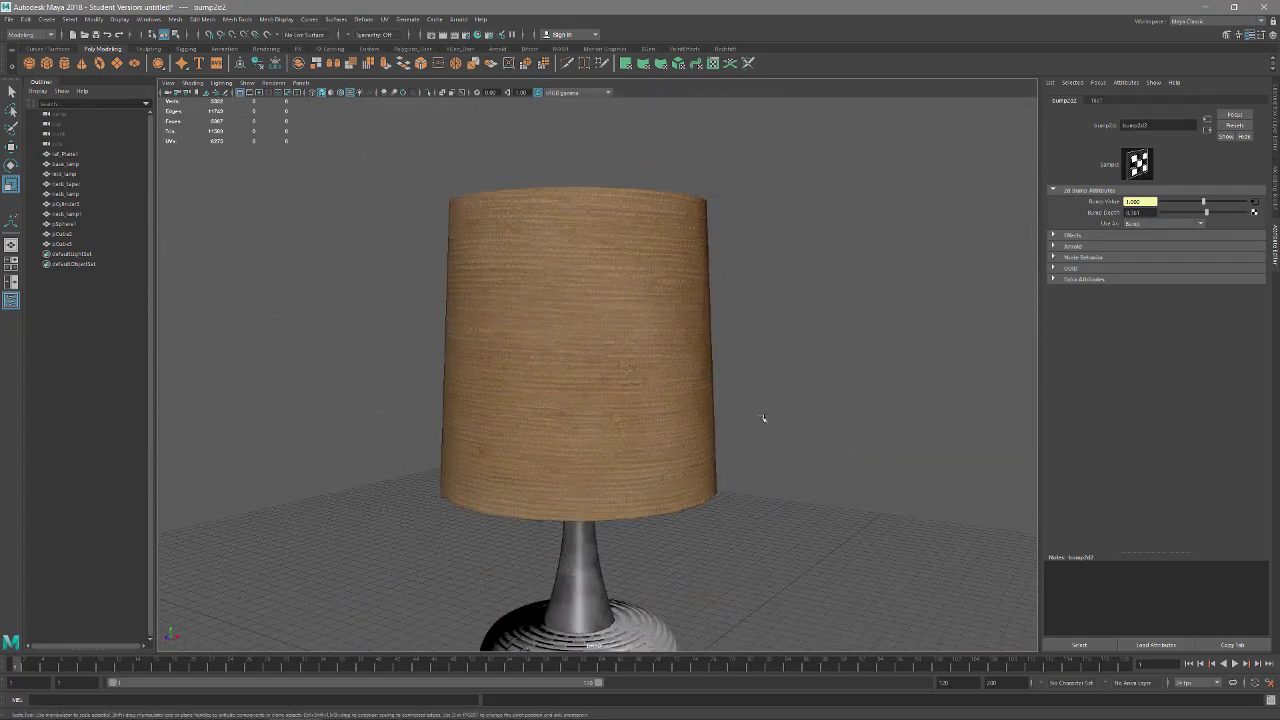
{"action": "left_click_drag", "start_coordinate": [763, 420], "coordinate": [779, 353], "text": "alt"}
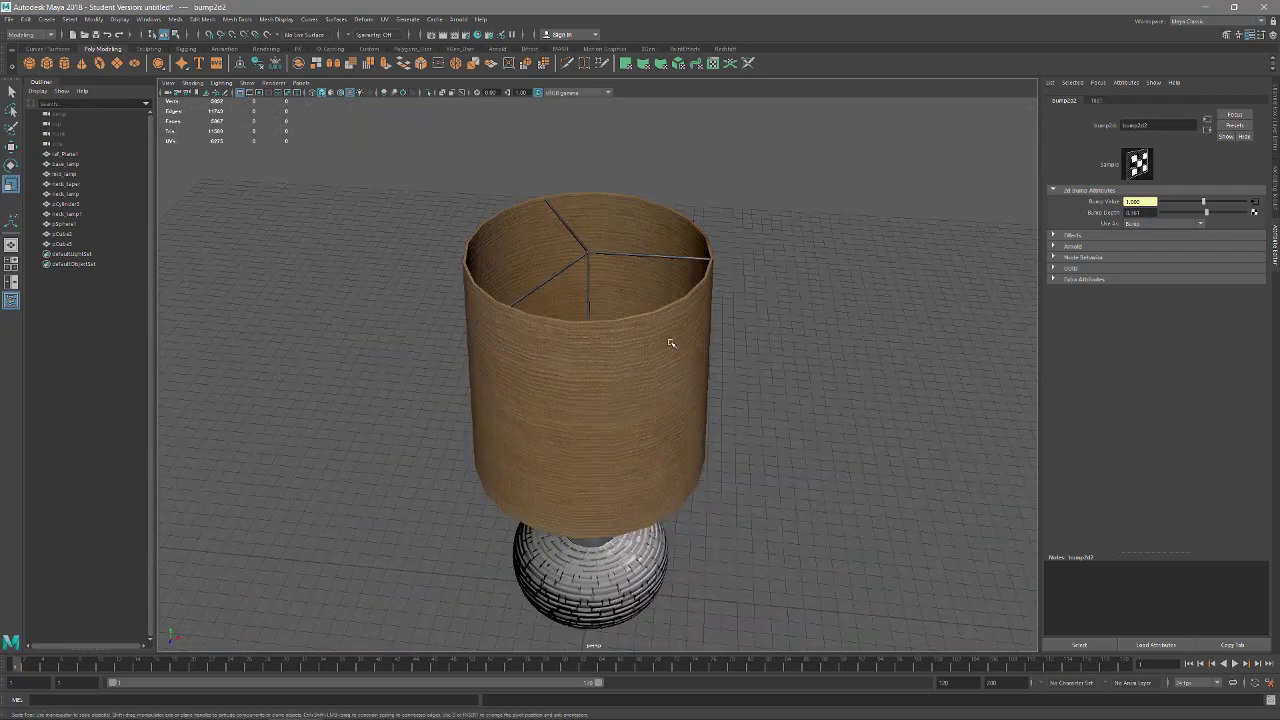
Step: Return to the fabric texture in Photoshop, show the two hidden paper layers and add an empty layer above them
{"action": "key", "text": "alt+Tab"}
{"action": "key", "text": "alt+Tab"}
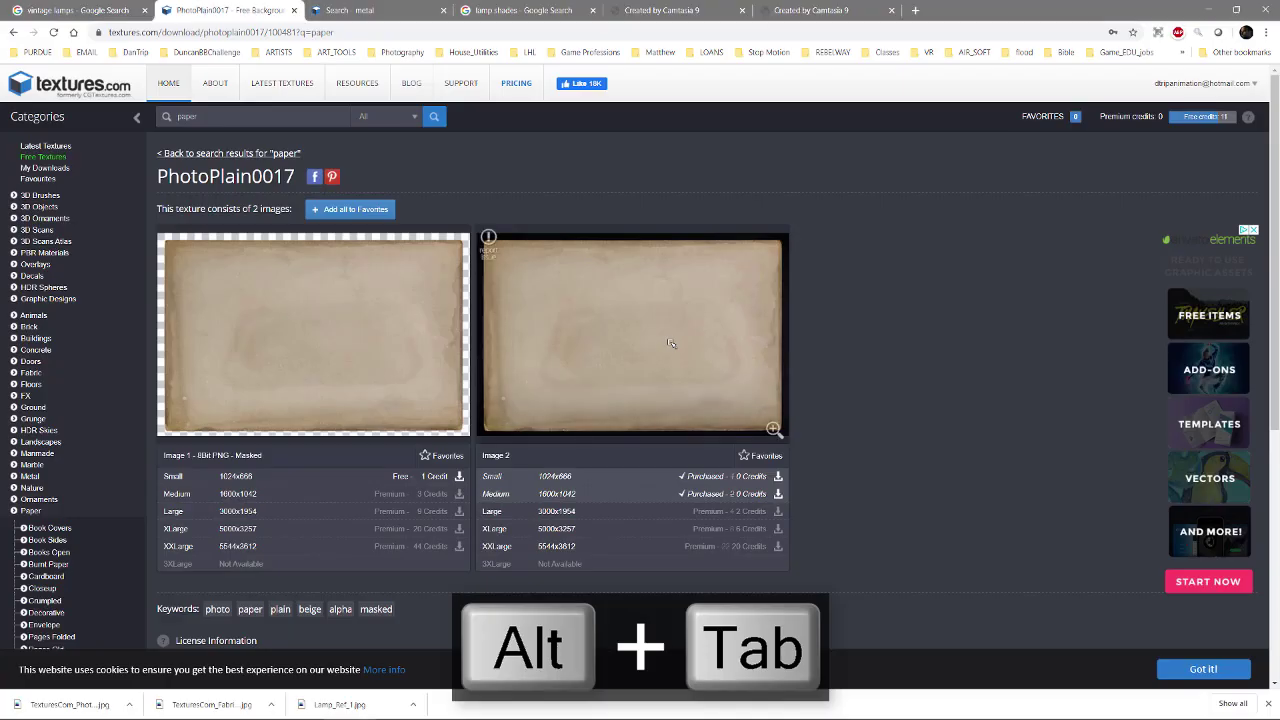
{"action": "key", "text": "alt+Tab"}
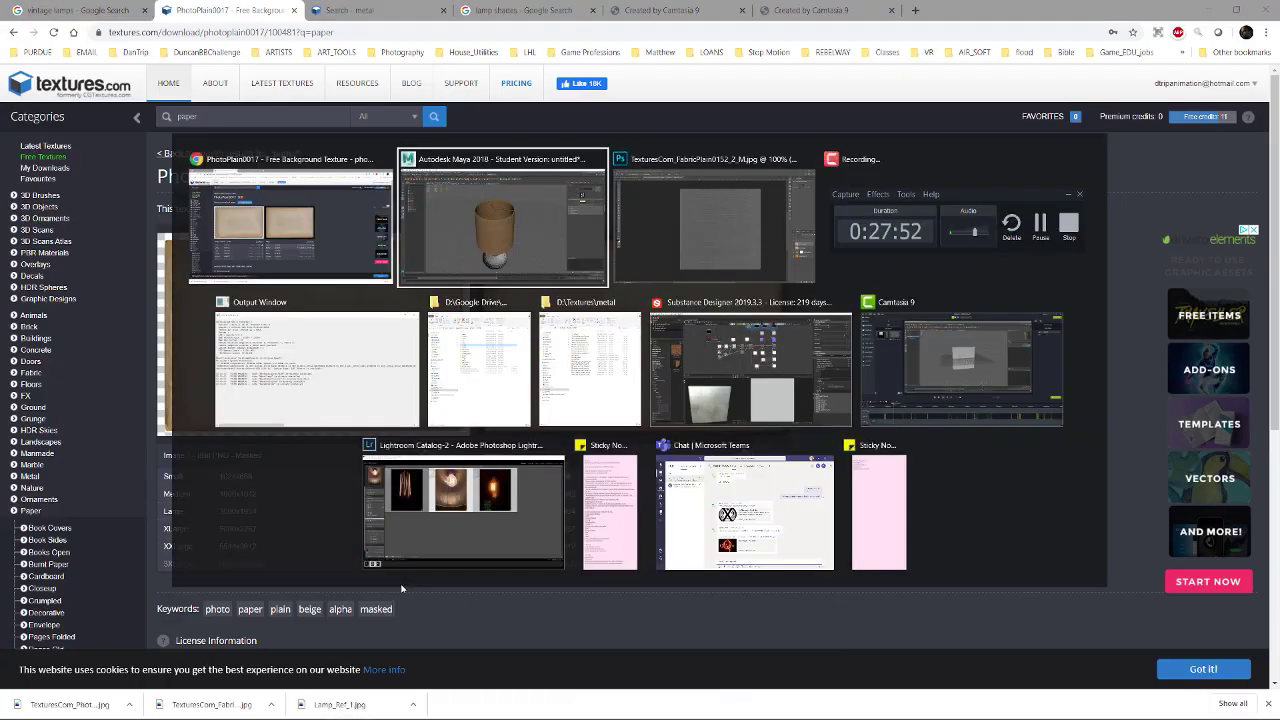
{"action": "key", "text": "alt+Tab"}
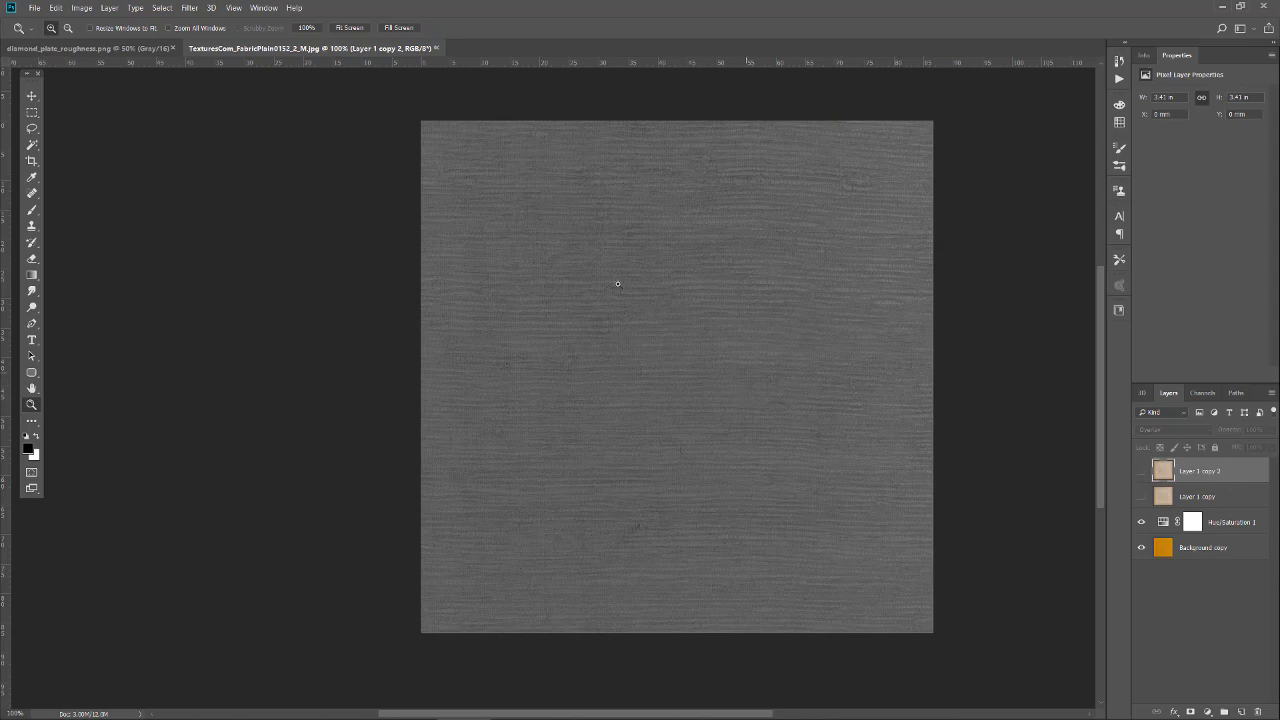
{"action": "left_click", "coordinate": [1141, 470]}
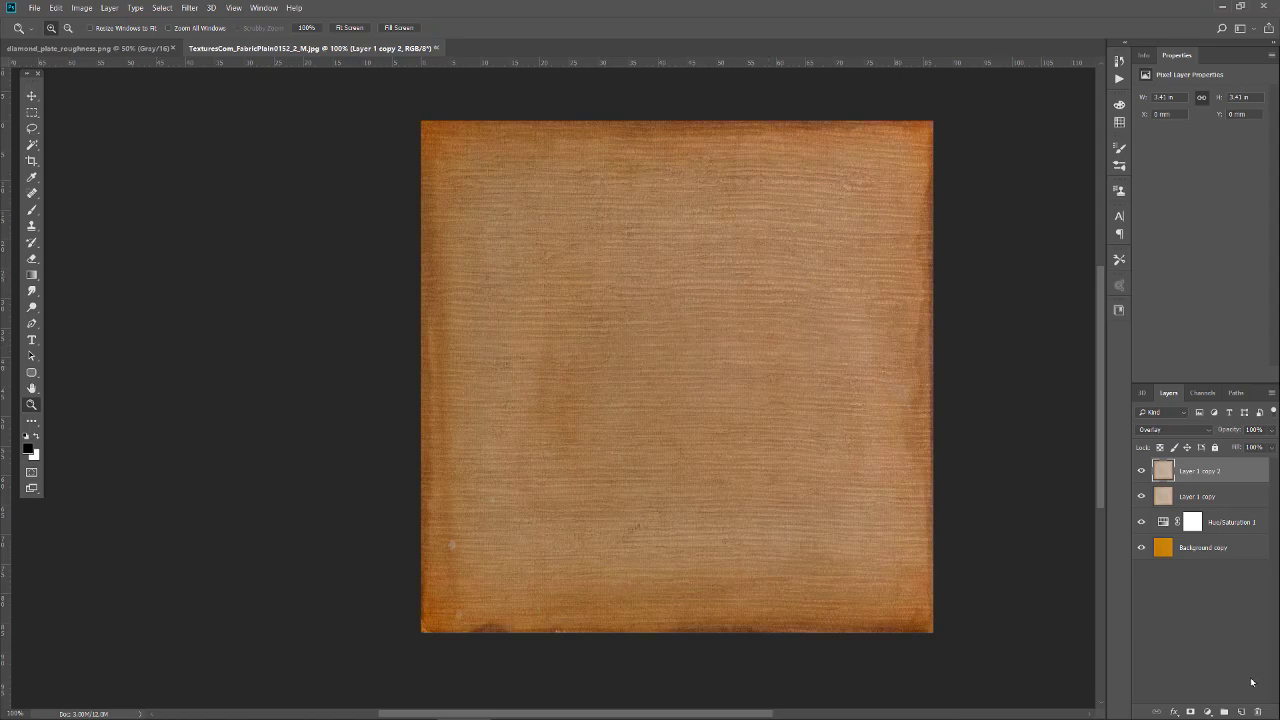
{"action": "left_click", "coordinate": [1240, 711]}
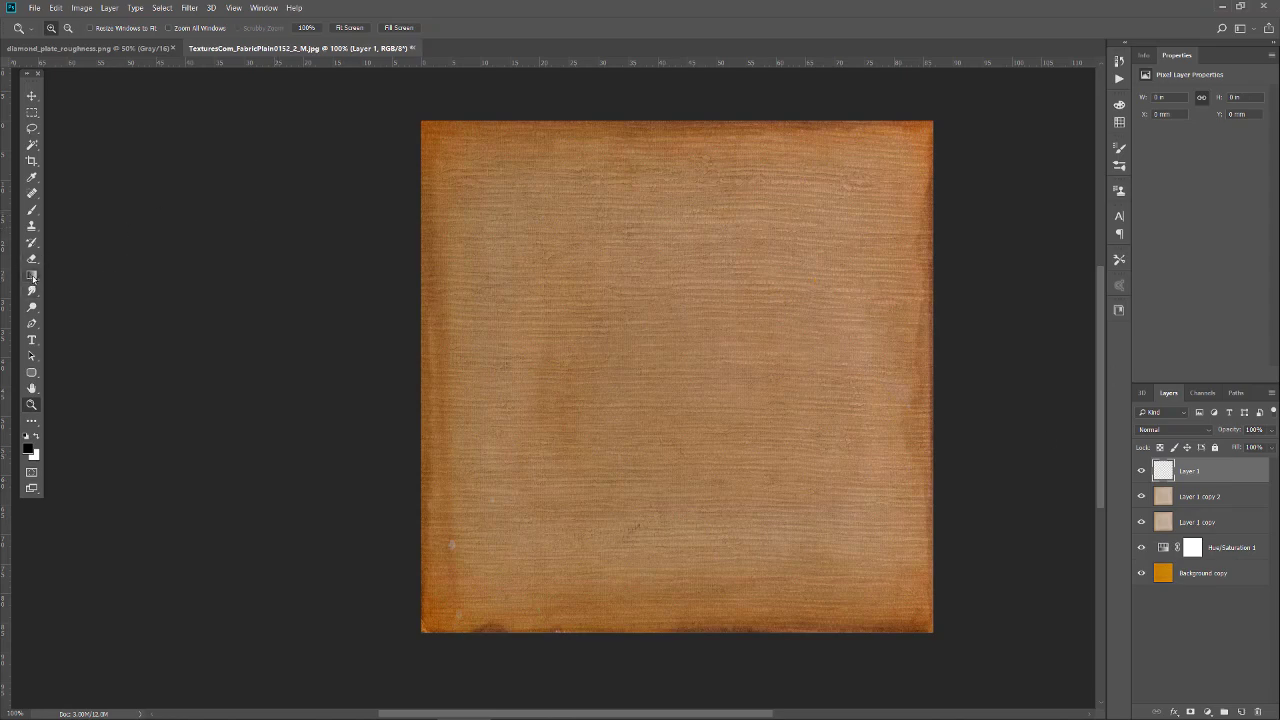
Step: Make white the foreground colour and draw a white-to-transparent radial gradient outward from the canvas centre on the new layer
{"action": "left_click_drag", "start_coordinate": [33, 279], "coordinate": [70, 277]}
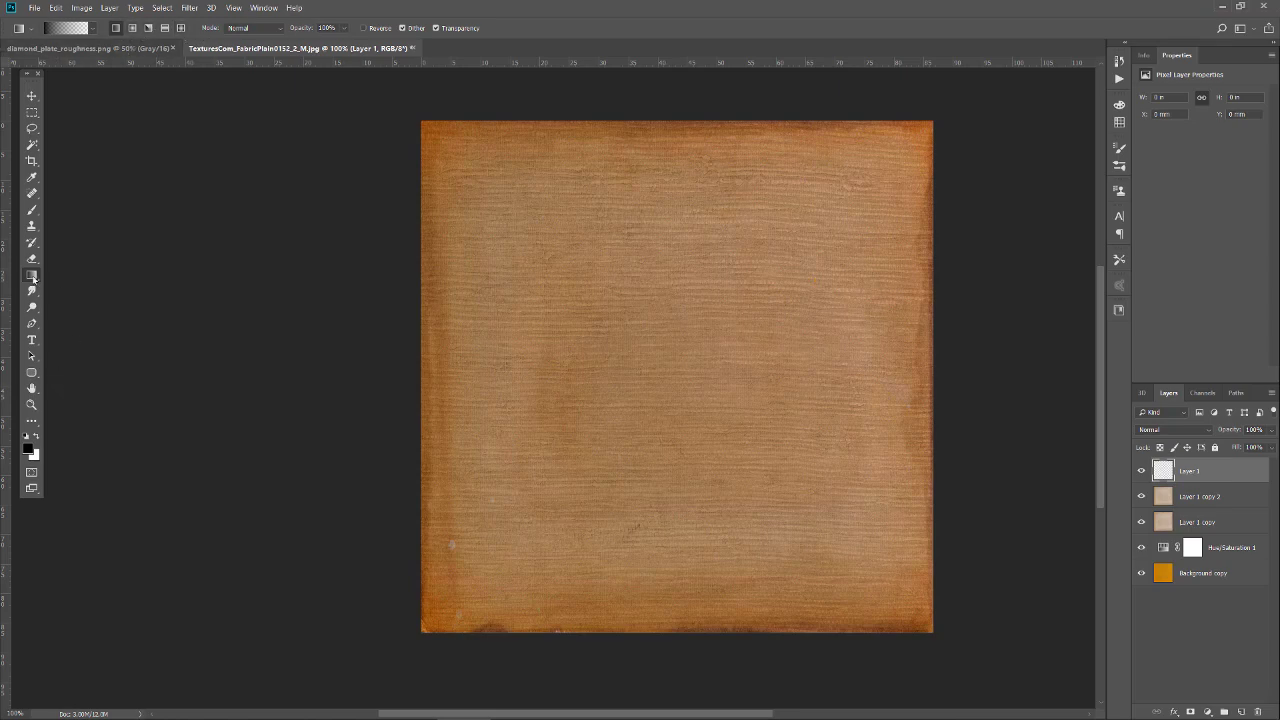
{"action": "left_click_drag", "start_coordinate": [35, 280], "coordinate": [65, 278]}
{"action": "left_click", "coordinate": [93, 29]}
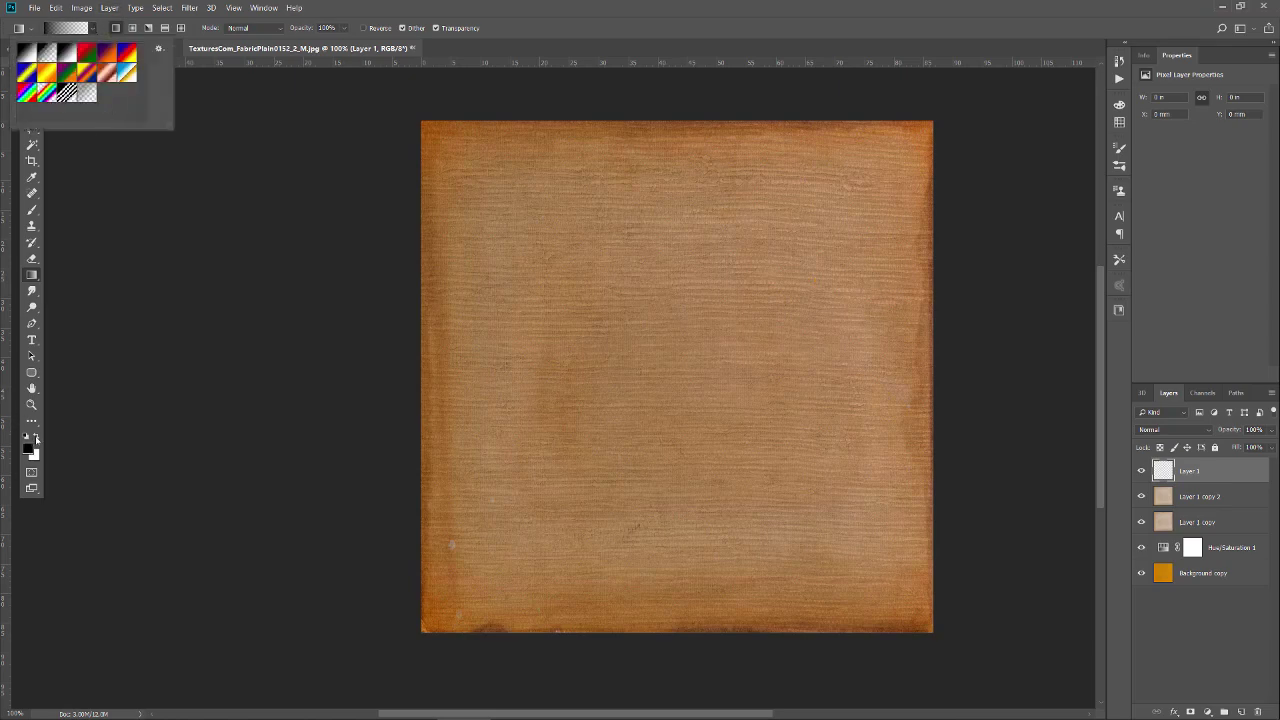
{"action": "left_click", "coordinate": [36, 438]}
{"action": "left_click", "coordinate": [93, 29]}
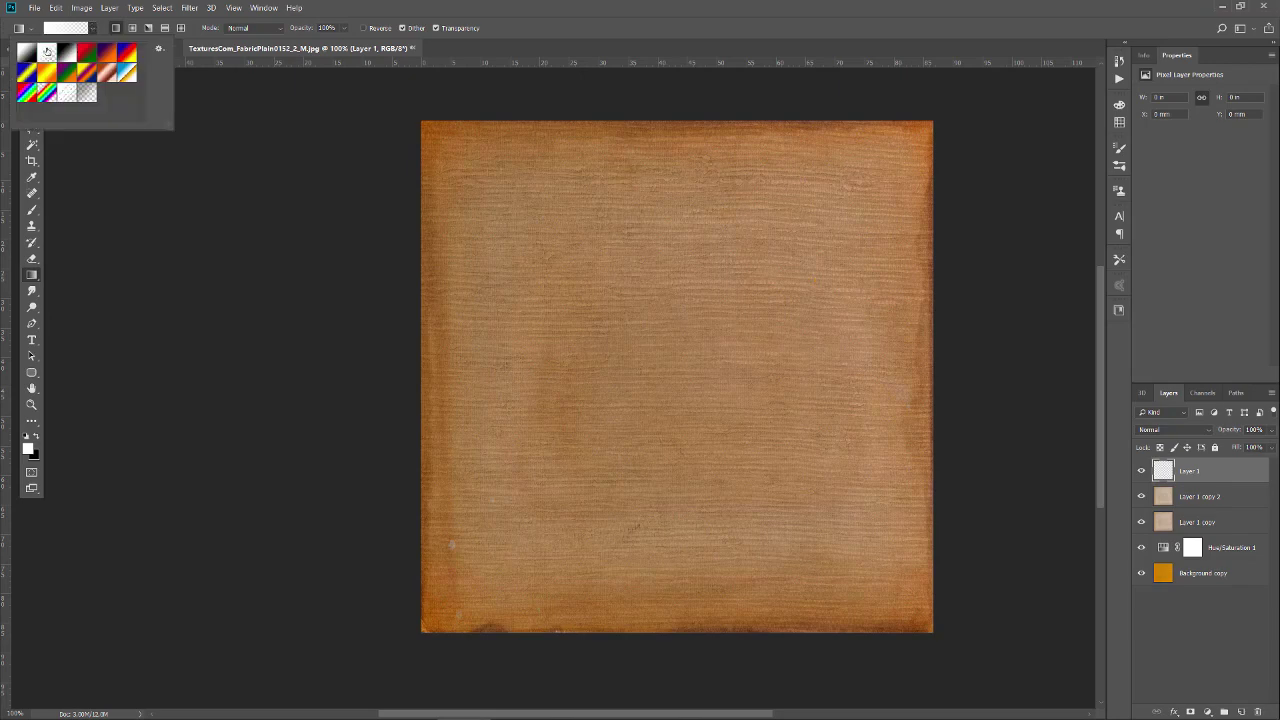
{"action": "left_click", "coordinate": [553, 11]}
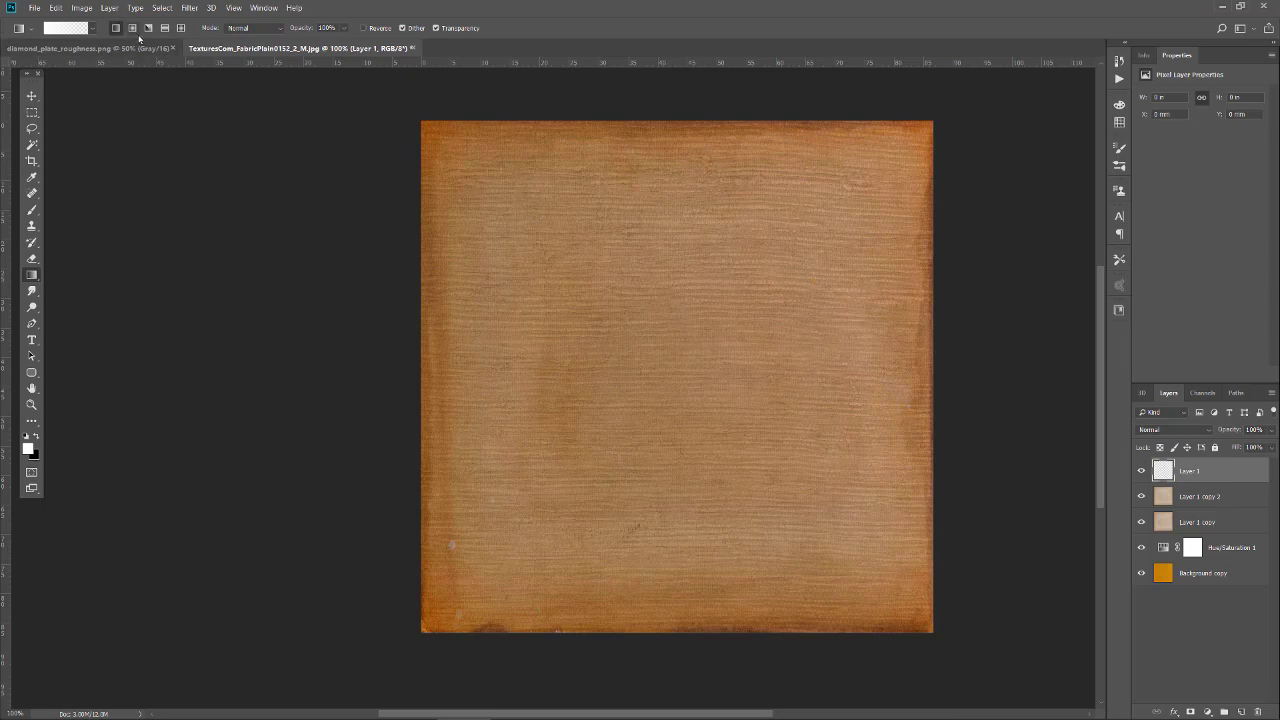
{"action": "left_click", "coordinate": [132, 28]}
{"action": "left_click_drag", "start_coordinate": [670, 356], "coordinate": [852, 462]}
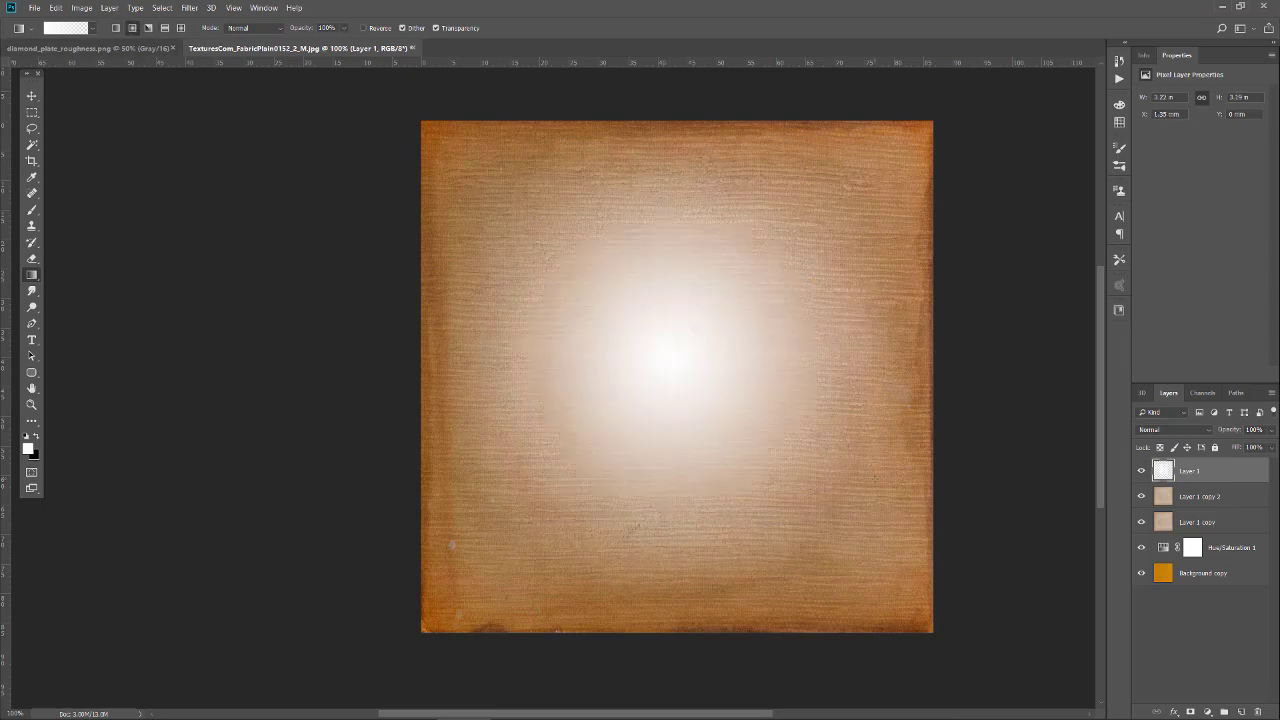
Step: Undo the radial gradient and draw a white-to-transparent reflected gradient from the canvas centre straight up to the upper edge
{"action": "key", "text": "ctrl+z"}
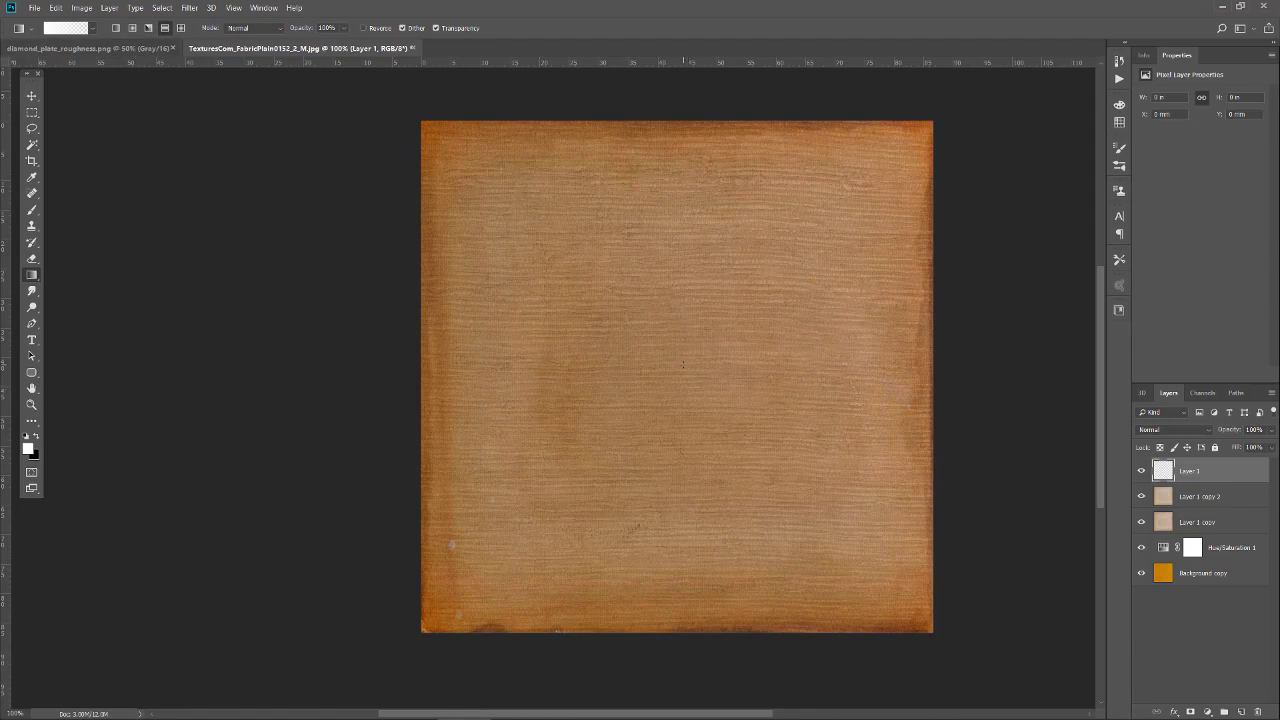
{"action": "key", "text": "F8"}
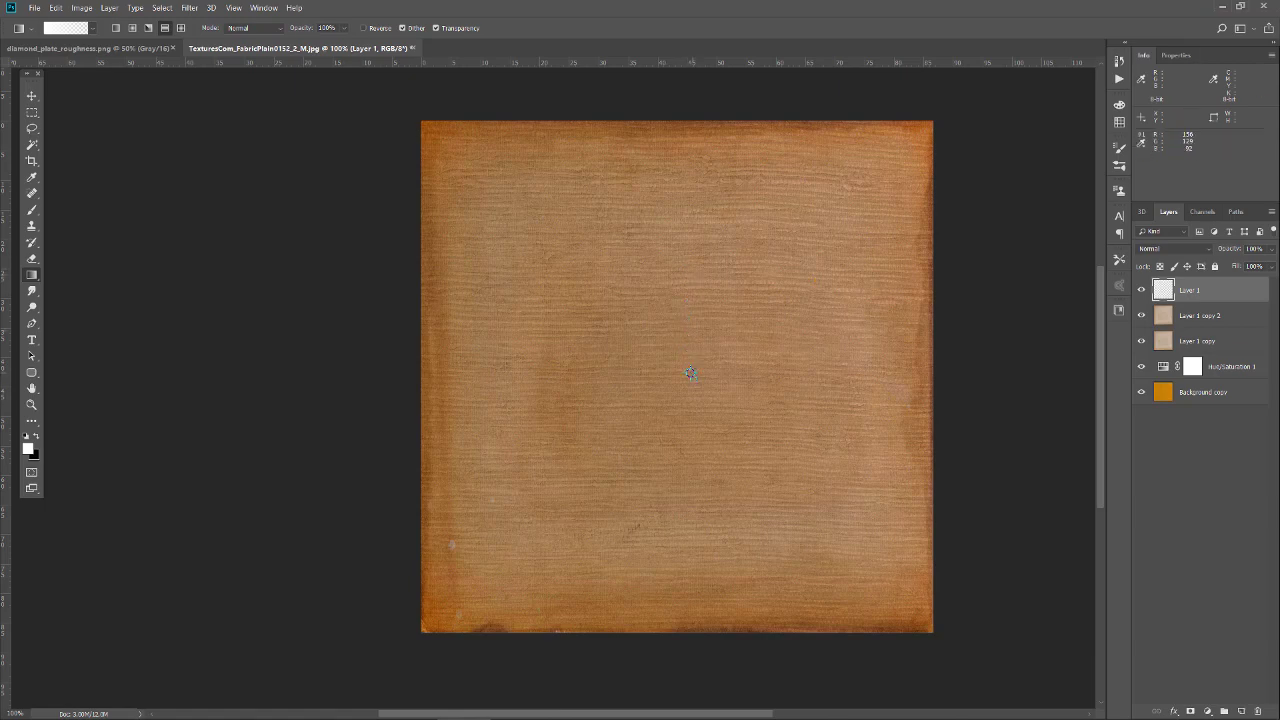
{"action": "key", "text": "ctrl+z"}
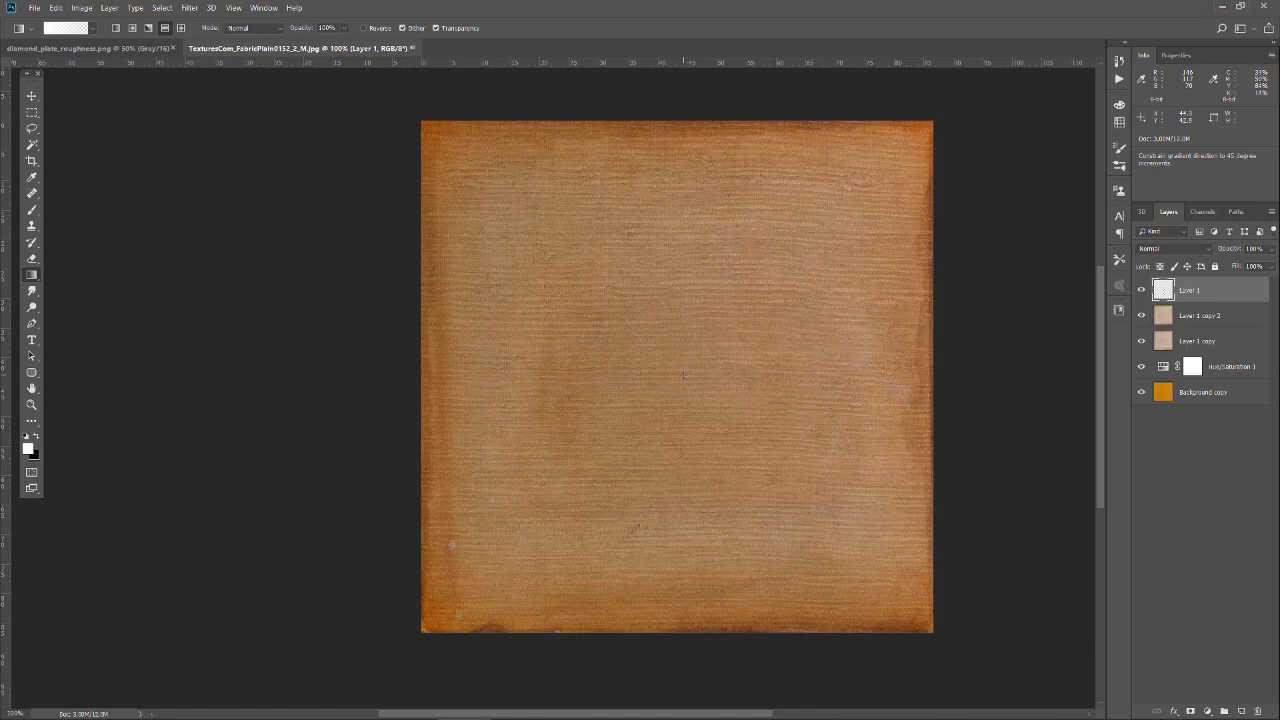
{"action": "left_click_drag", "start_coordinate": [684, 371], "coordinate": [685, 236]}
{"action": "left_click_drag", "start_coordinate": [685, 127], "coordinate": [685, 127]}
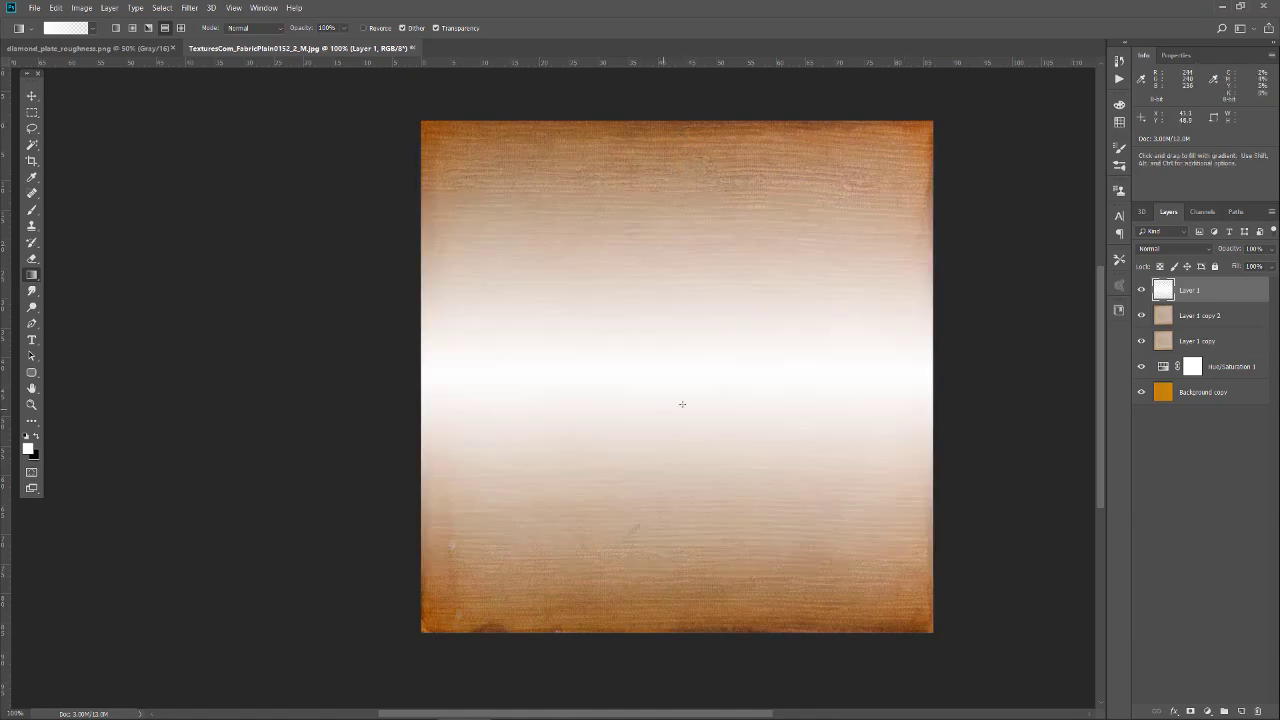
Step: Try the Overlay blend mode on the gradient layer and settle on Linear Dodge (Add)
{"action": "left_click", "coordinate": [1163, 249]}
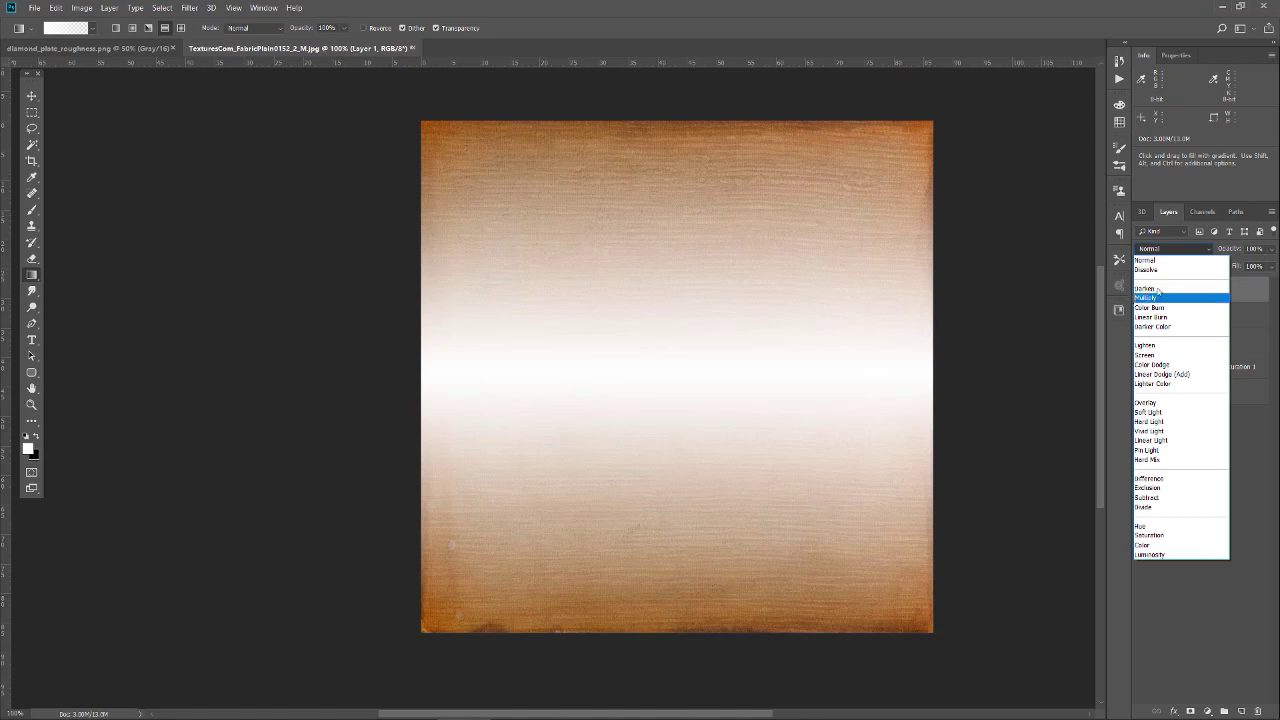
{"action": "left_click", "coordinate": [1163, 374]}
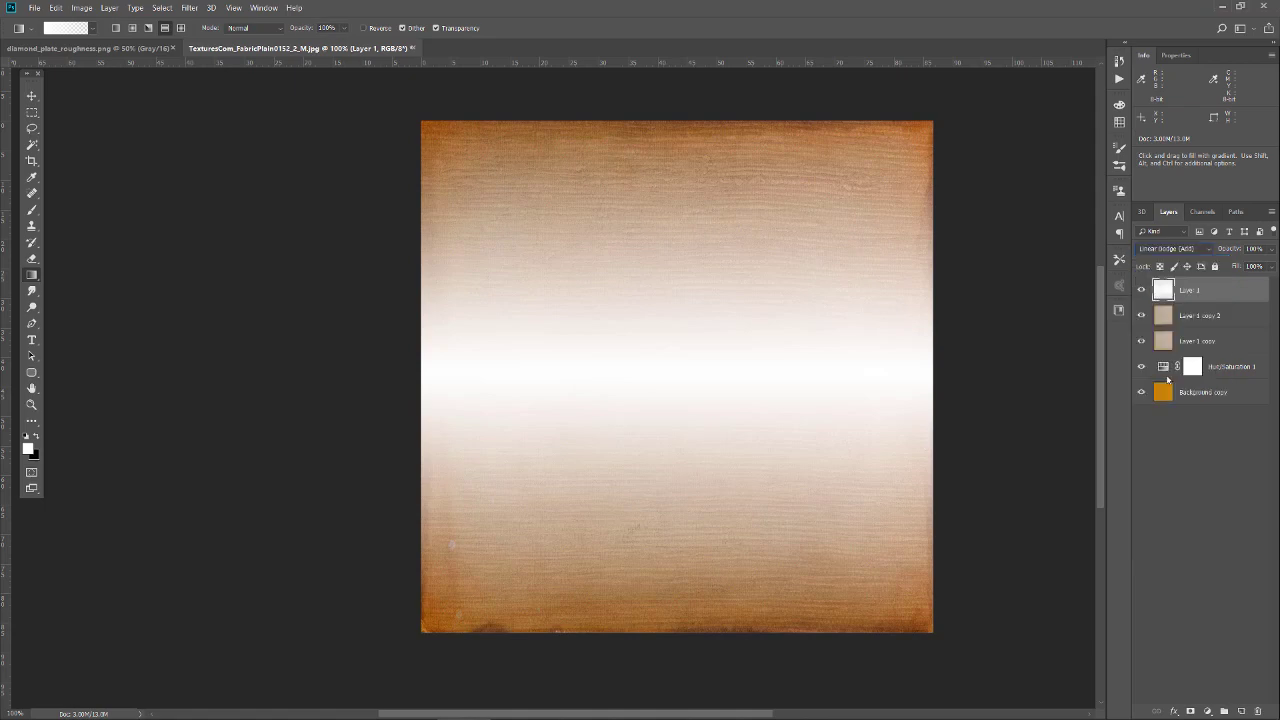
{"action": "left_click", "coordinate": [1162, 248]}
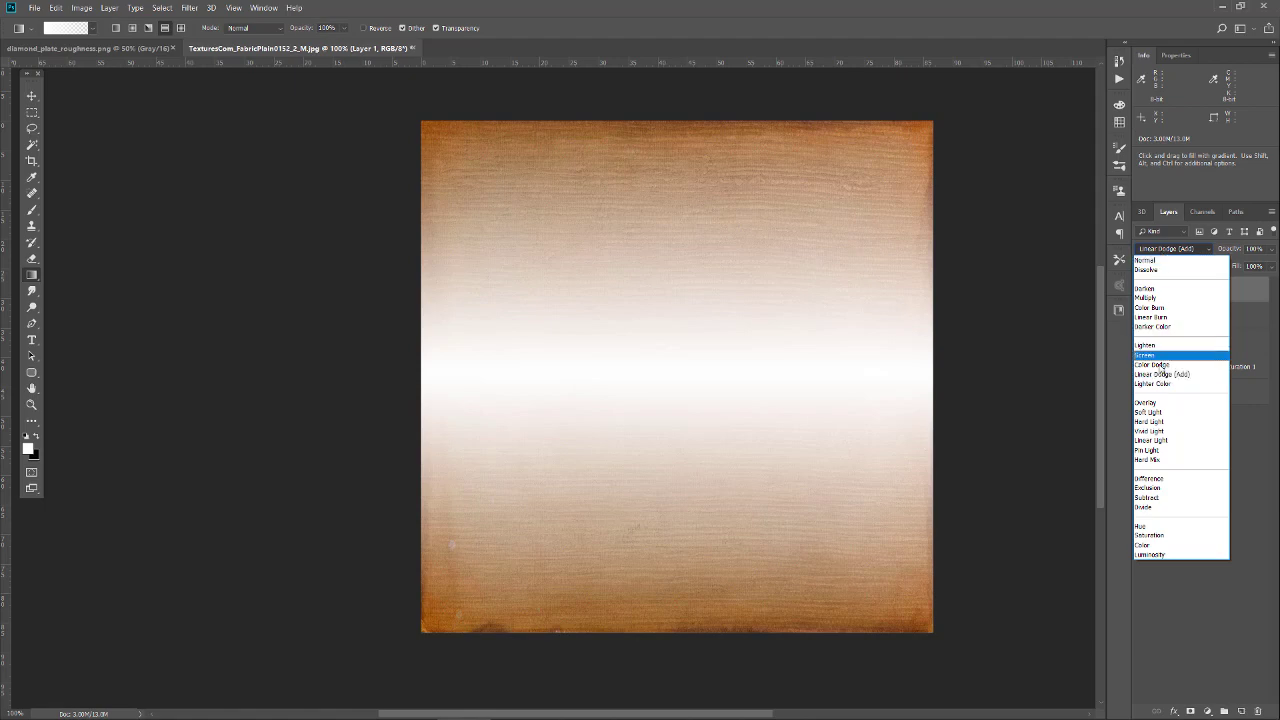
{"action": "left_click", "coordinate": [1158, 402]}
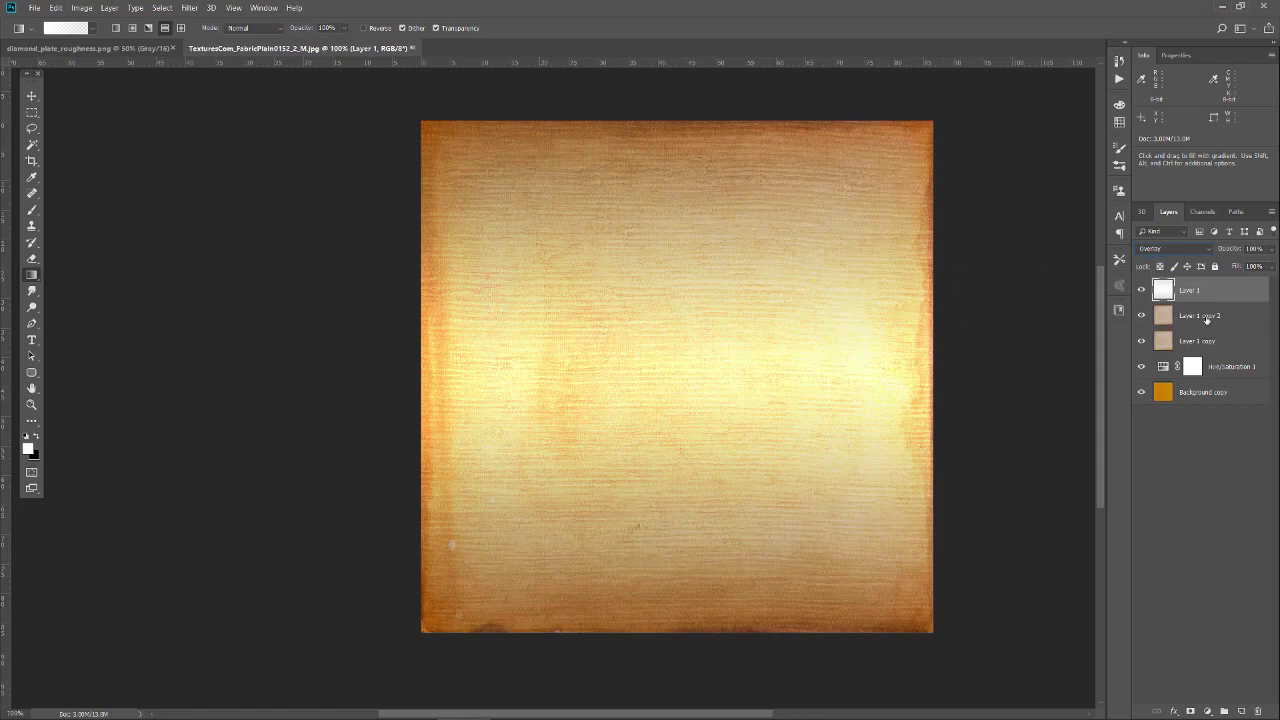
{"action": "left_click", "coordinate": [1172, 249]}
{"action": "left_click", "coordinate": [1163, 371]}
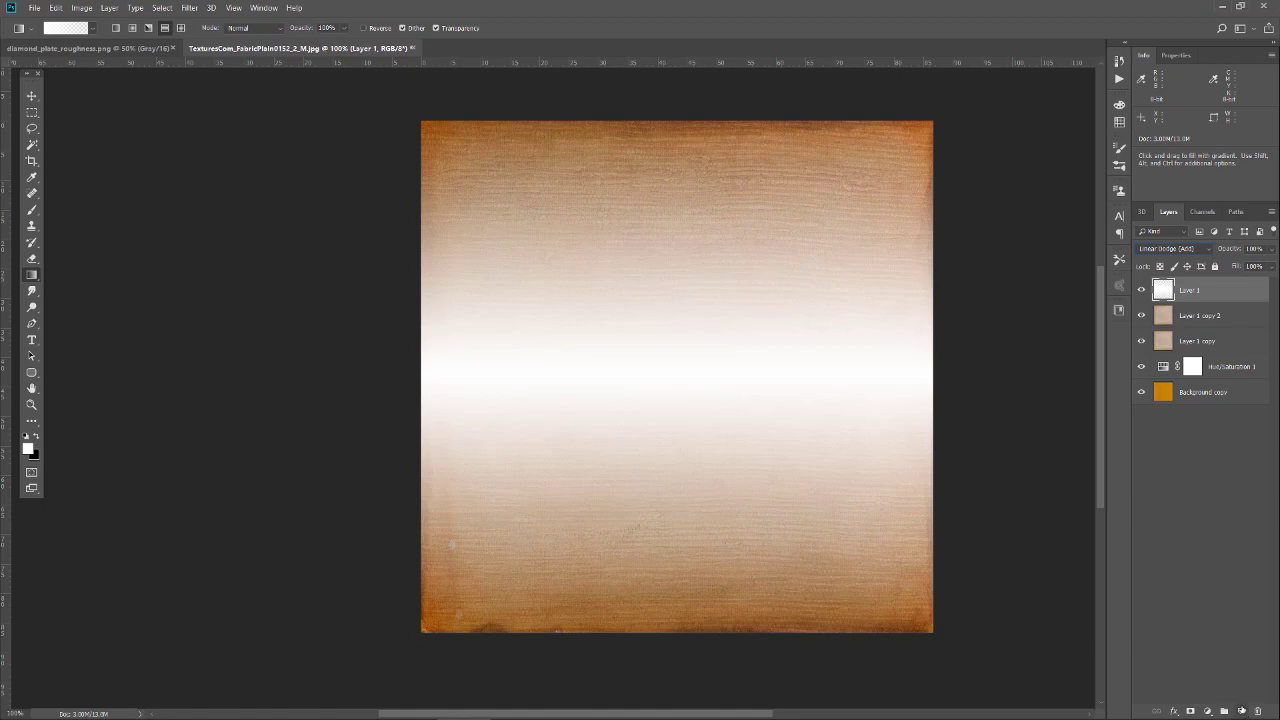
Step: Add a new layer directly beneath the gradient layer, fill it with black and reselect the gradient layer
{"action": "left_click", "coordinate": [1242, 711]}
{"action": "left_click_drag", "start_coordinate": [1204, 293], "coordinate": [1209, 325]}
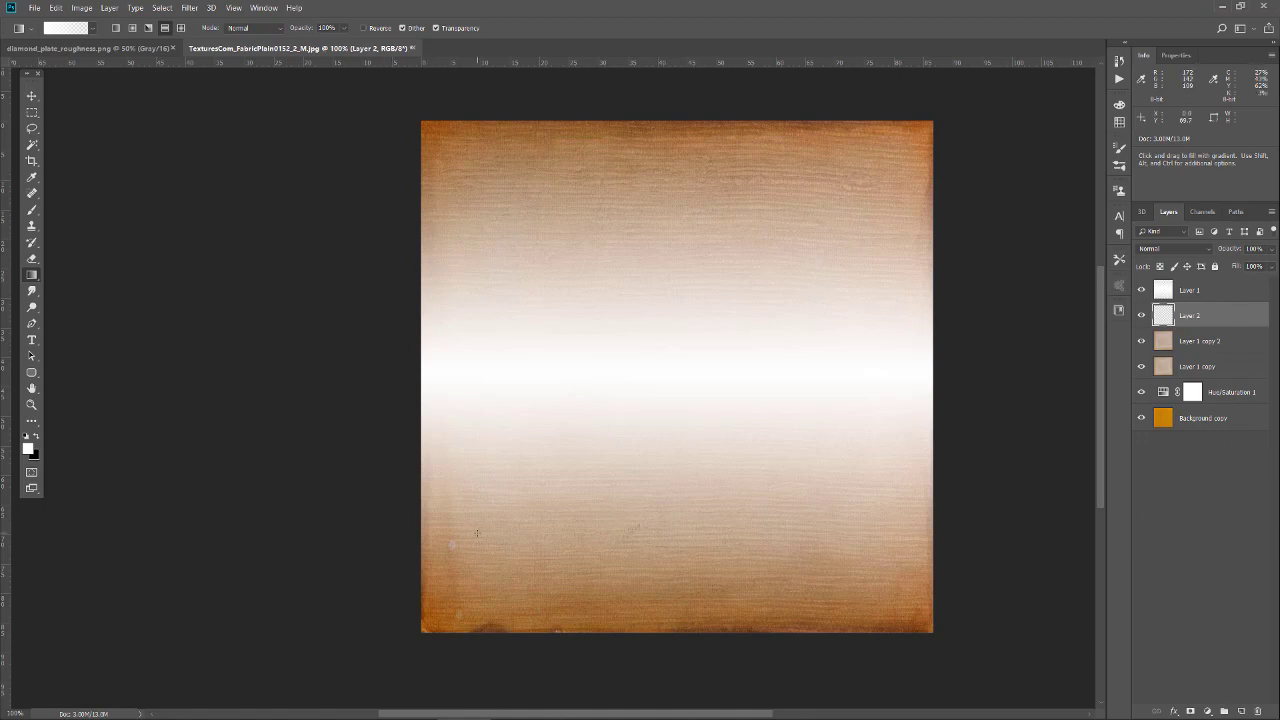
{"action": "left_click", "coordinate": [37, 438]}
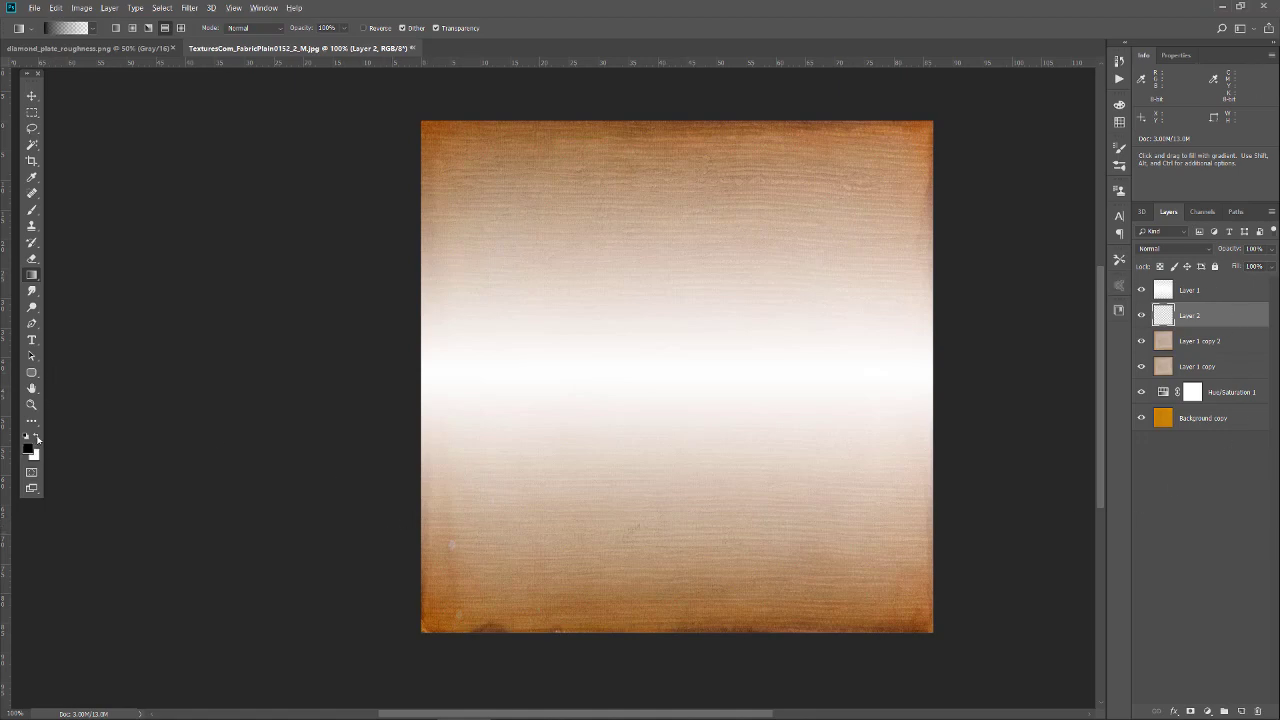
{"action": "key", "text": "alt+Delete"}
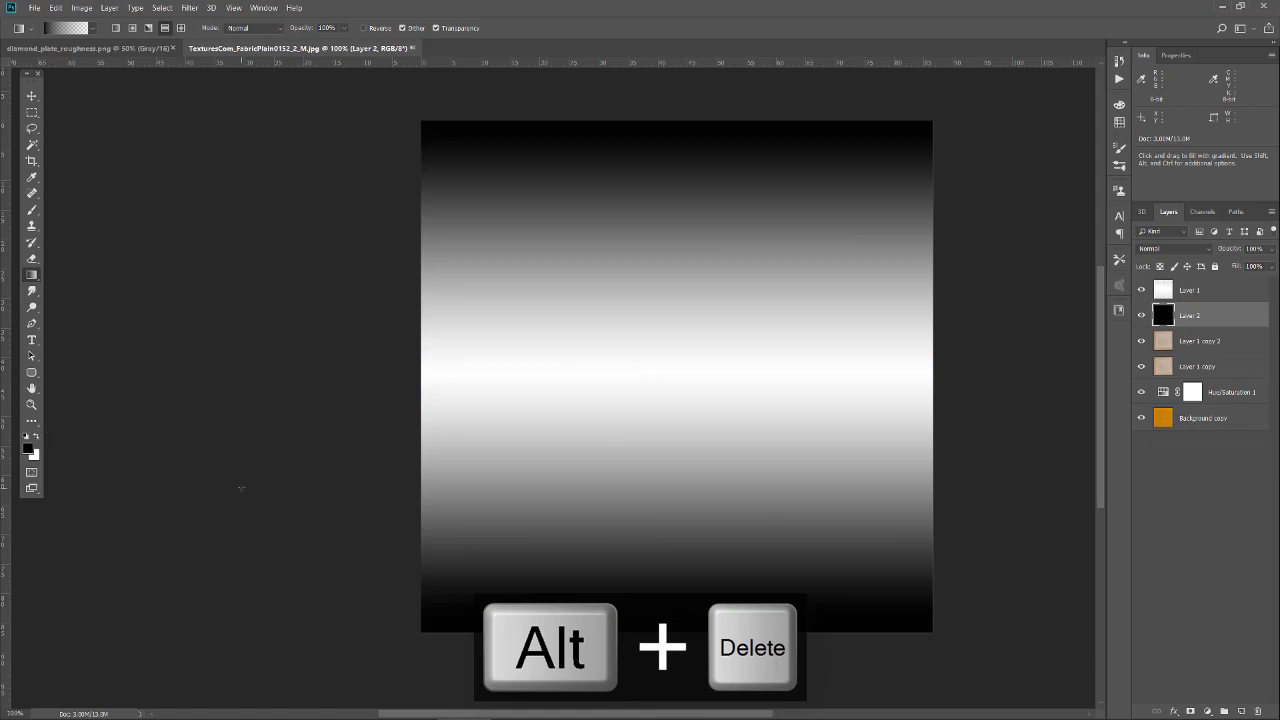
{"action": "left_click", "coordinate": [1186, 293]}
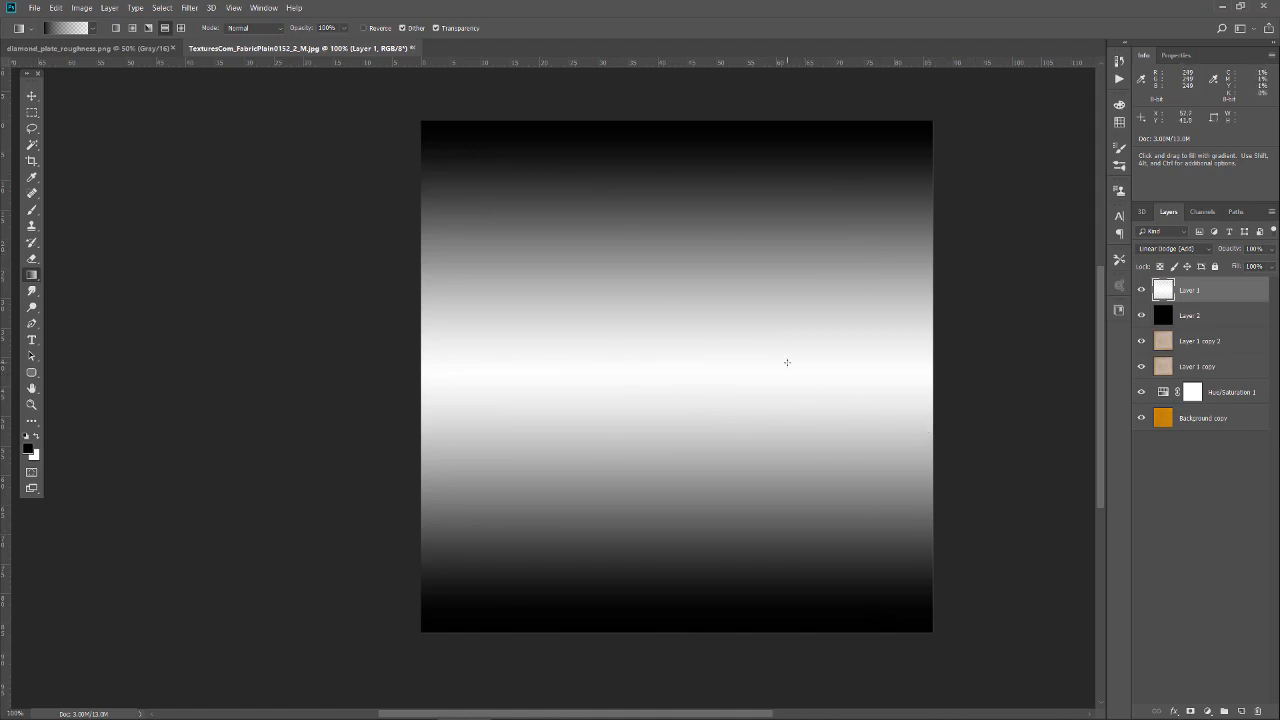
Step: Start saving the image under a new name as a PNG called fast_lamp_shade_emissive.png
{"action": "key", "text": "ctrl+shift+s"}
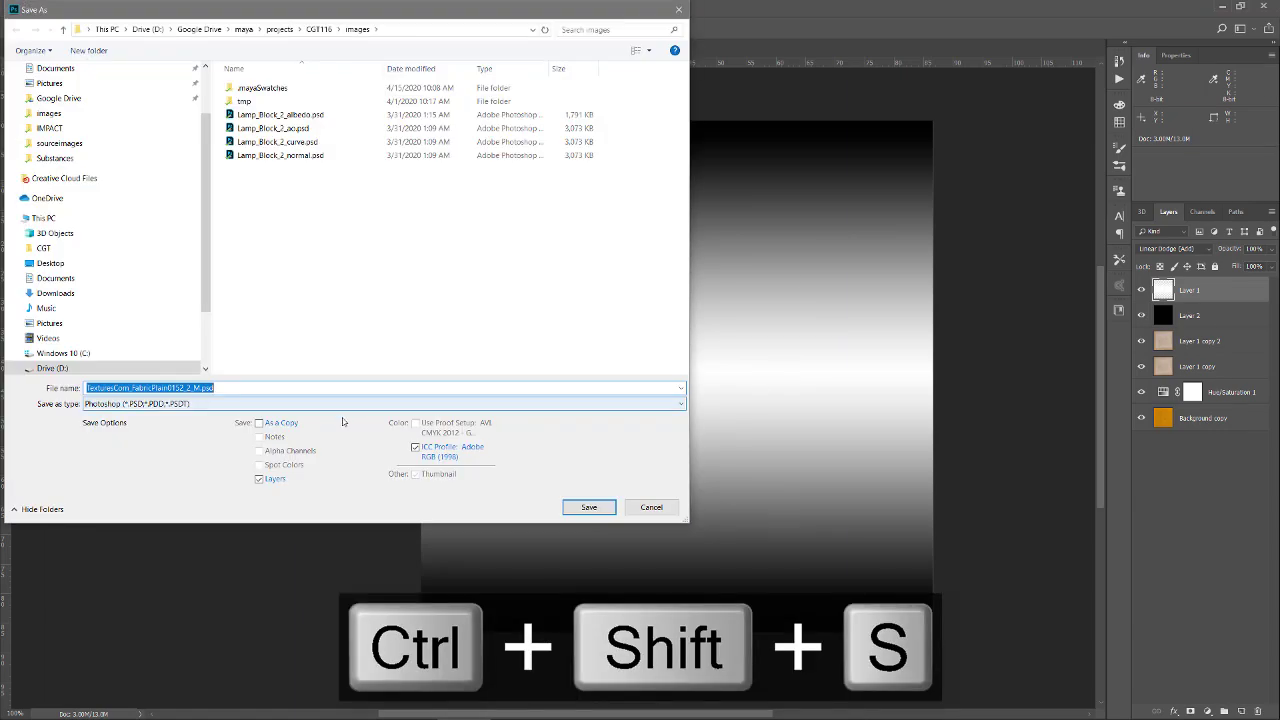
{"action": "left_click", "coordinate": [339, 404]}
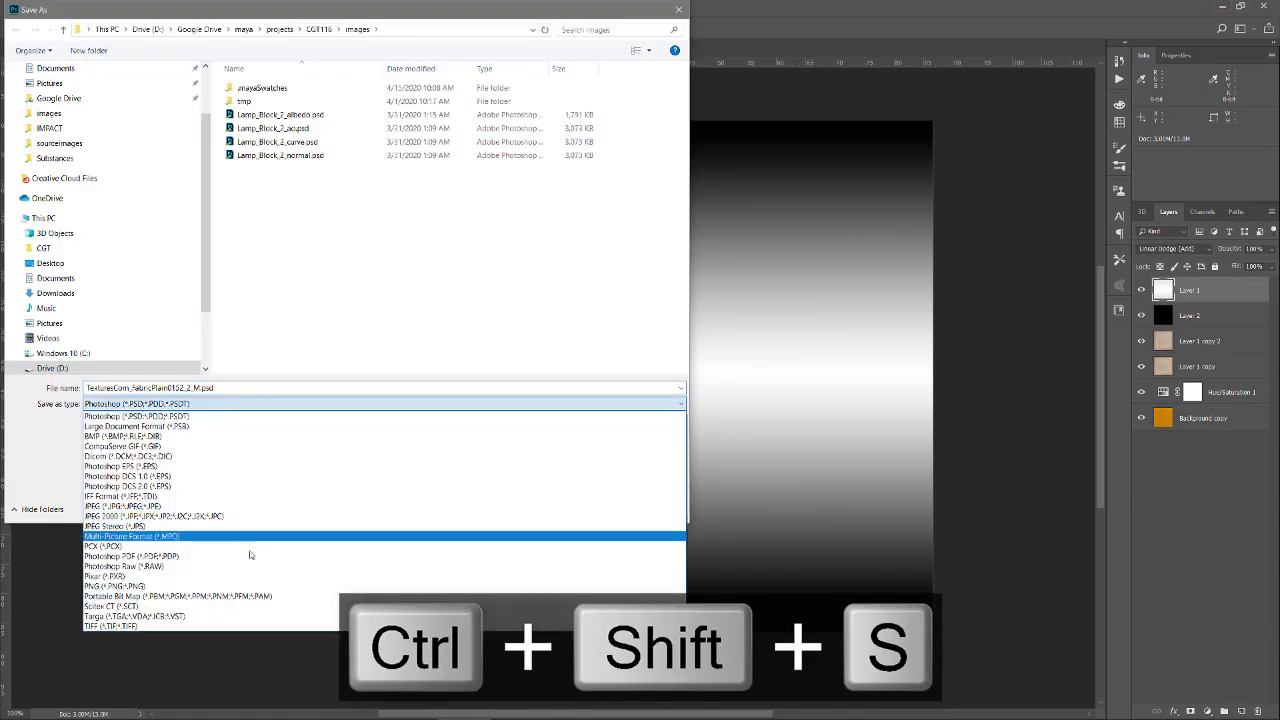
{"action": "left_click", "coordinate": [133, 587]}
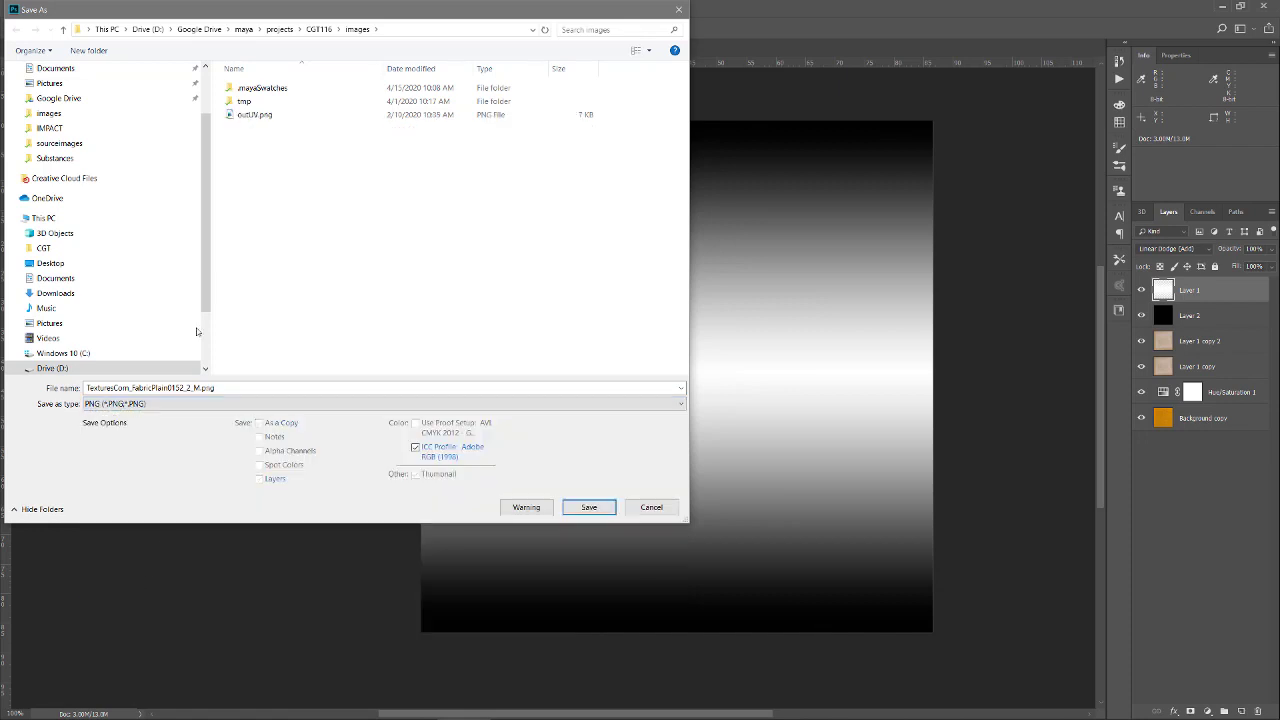
{"action": "double_click", "coordinate": [196, 388]}
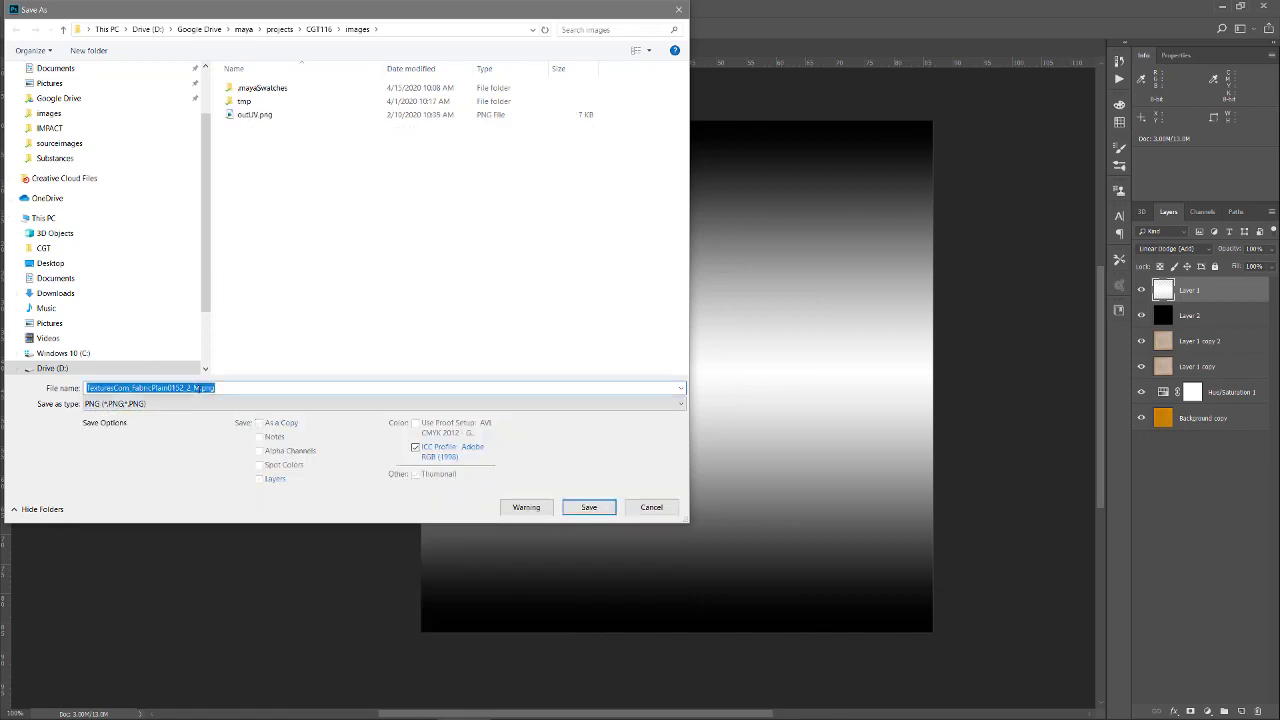
{"action": "left_click_drag", "start_coordinate": [200, 388], "coordinate": [86, 390]}
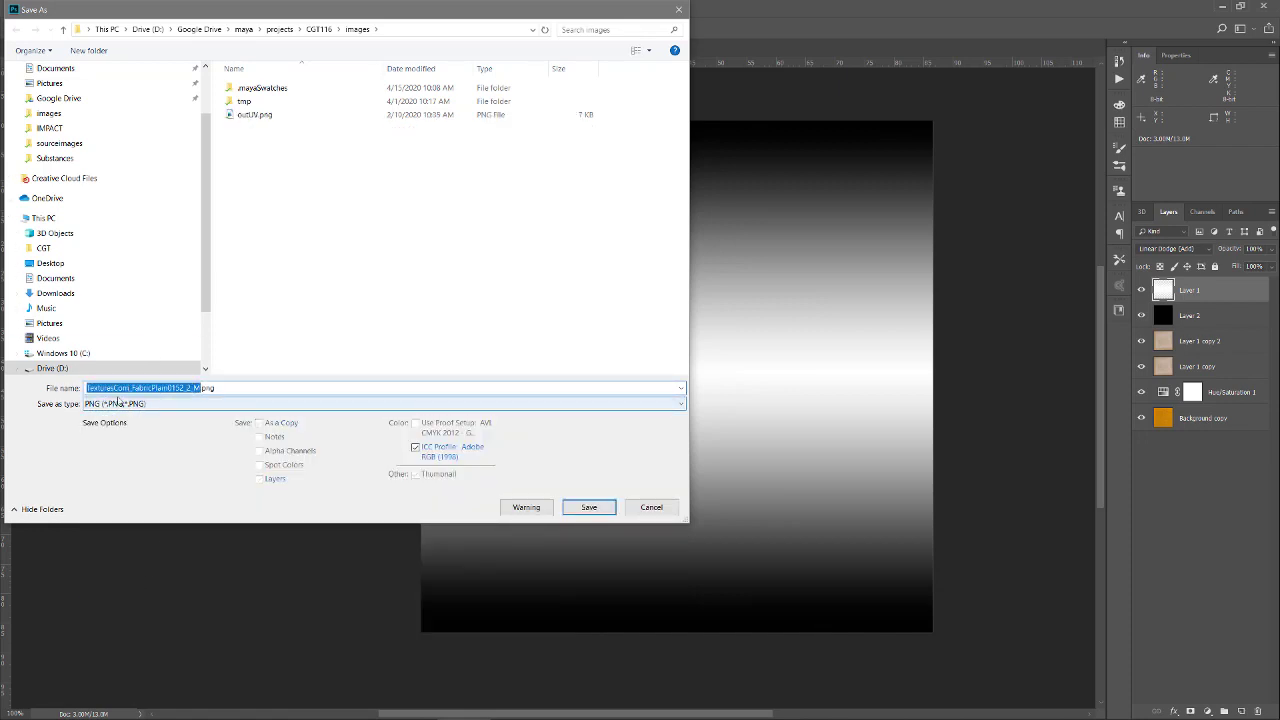
{"action": "key", "text": "BackSpace"}
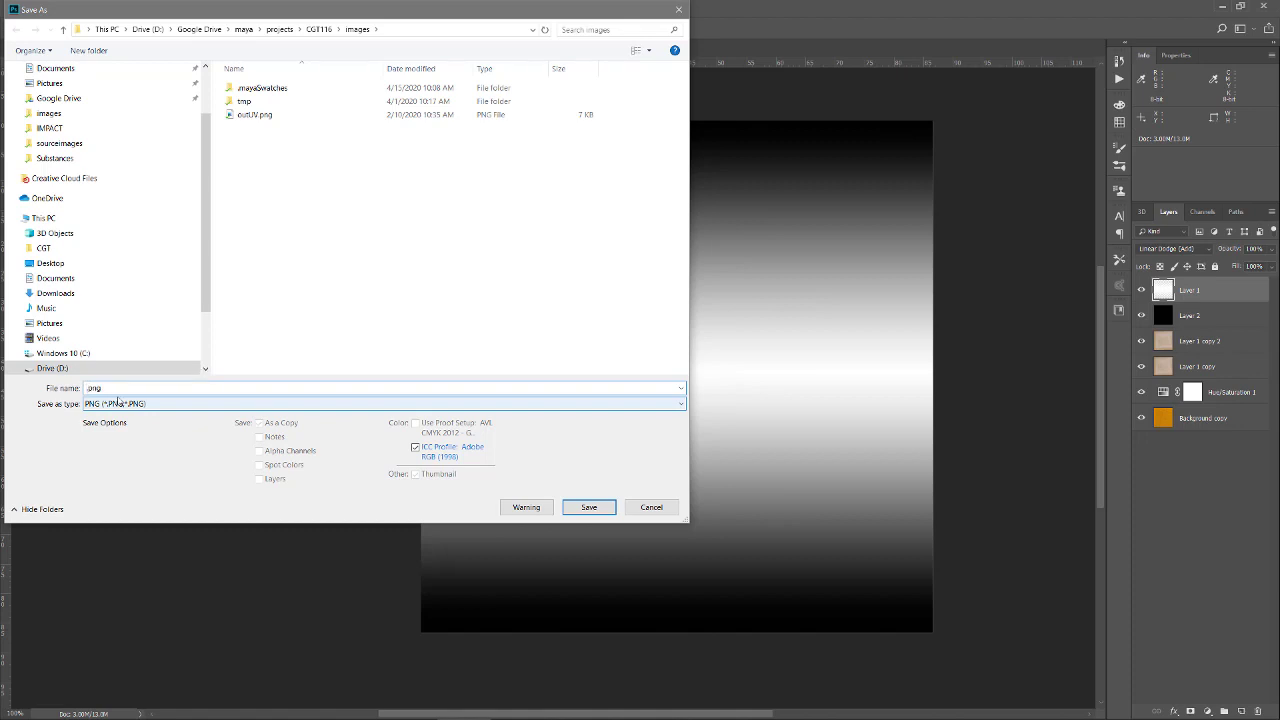
{"action": "type", "text": "lamp"}
{"action": "key", "text": "BackSpace"}
{"action": "key", "text": "BackSpace"}
{"action": "key", "text": "BackSpace"}
{"action": "key", "text": "BackSpace"}
{"action": "type", "text": "fas"}
{"action": "type", "text": "t_lamp"}
{"action": "type", "text": "_sh"}
{"action": "type", "text": "ad"}
{"action": "type", "text": "e"}
{"action": "type", "text": "_e"}
{"action": "type", "text": "mm"}
{"action": "key", "text": "BackSpace"}
{"action": "type", "text": "issive"}
Step: Save the PNG into the CGT116 project's sourceimages folder with the large file size (fastest saving) option
{"action": "left_click", "coordinate": [319, 29]}
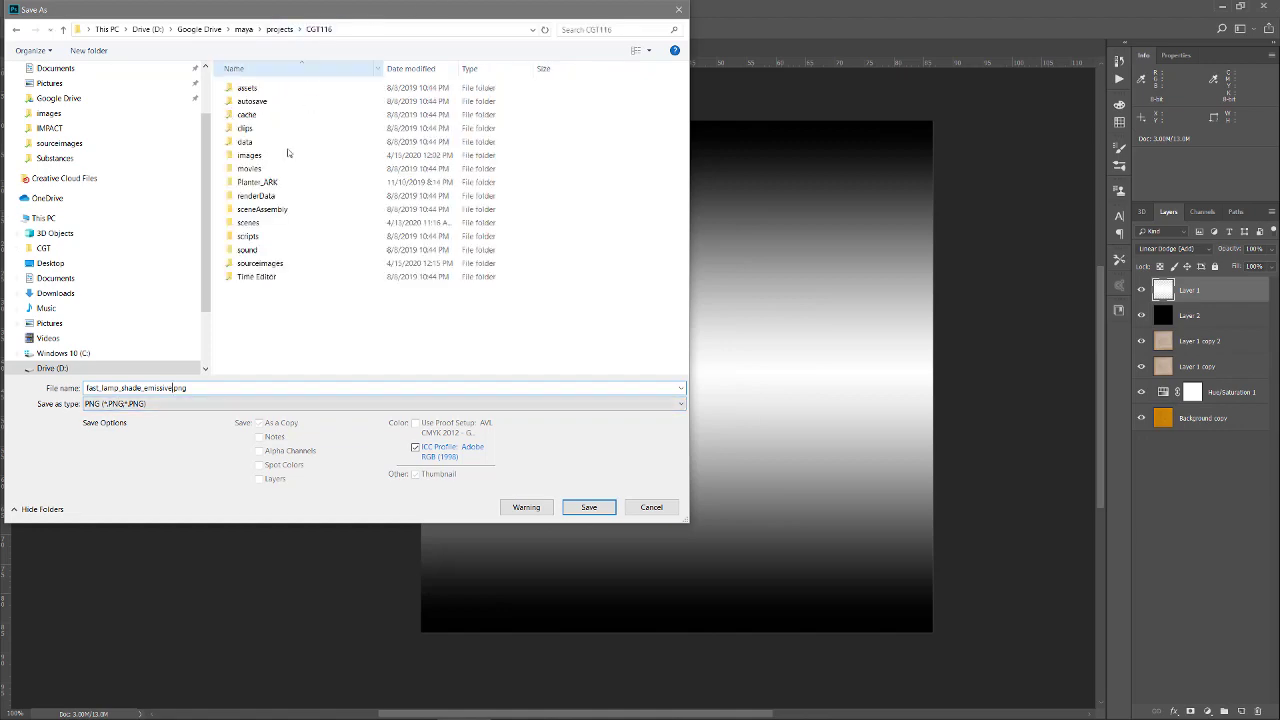
{"action": "double_click", "coordinate": [262, 265]}
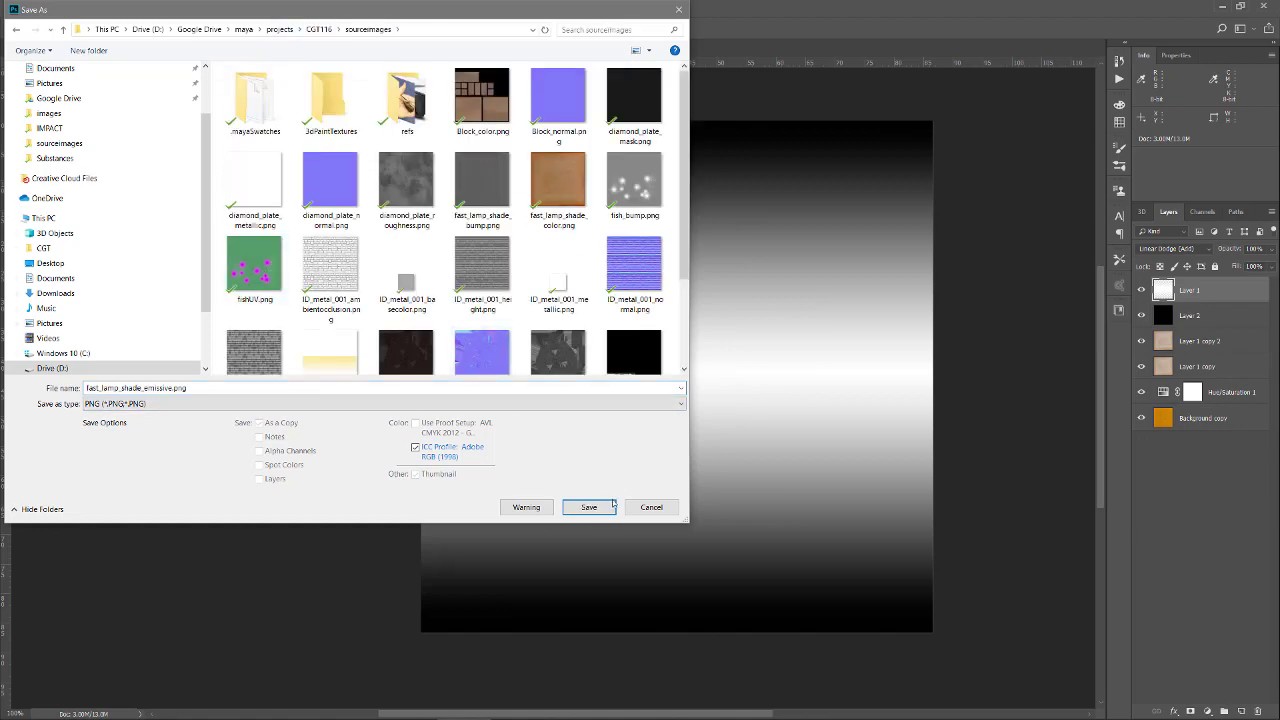
{"action": "left_click", "coordinate": [601, 509]}
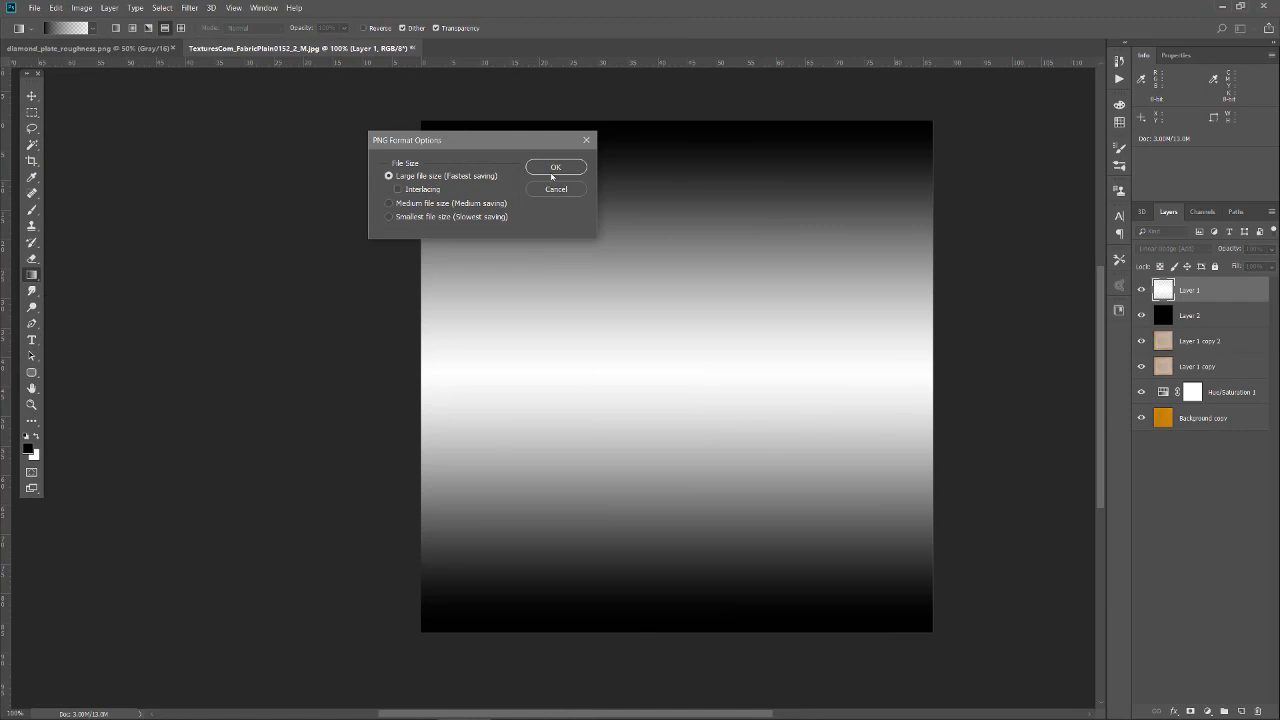
{"action": "left_click", "coordinate": [555, 167]}
Step: Switch to Maya and select the lampshade to show its m_lamp_shade material attributes
{"action": "mouse_move", "coordinate": [158, 716]}
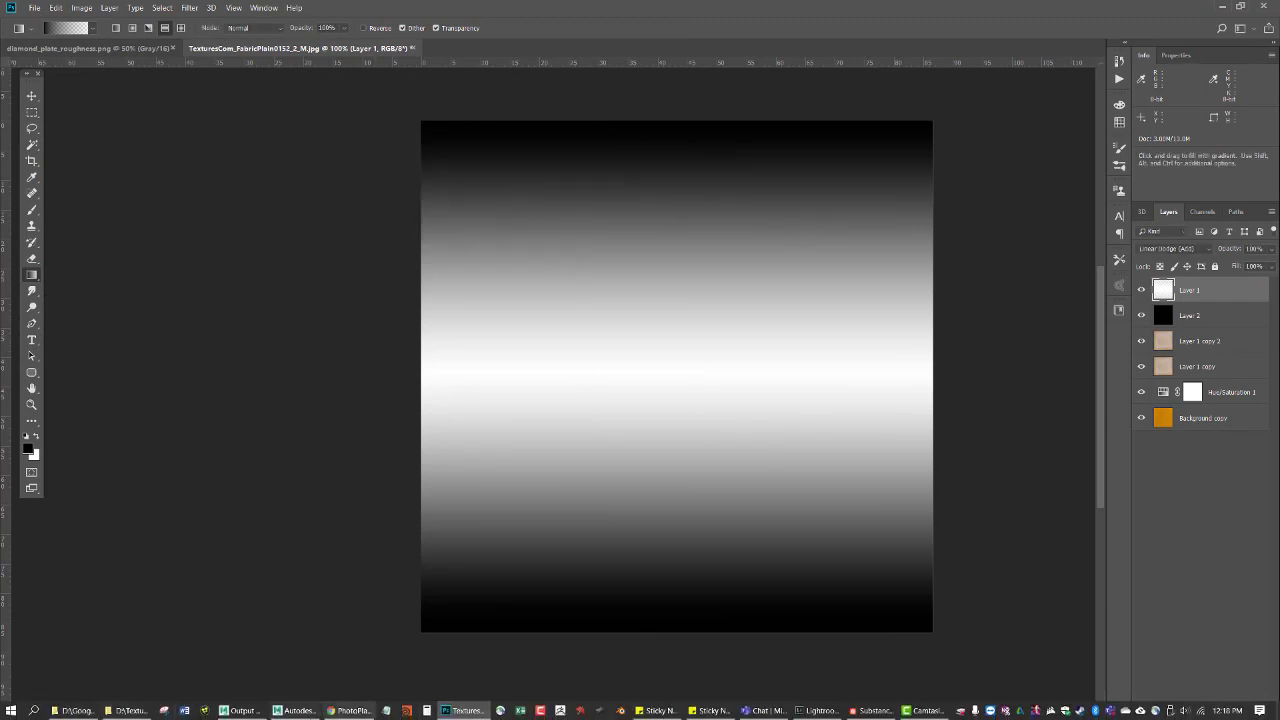
{"action": "left_click", "coordinate": [242, 711]}
{"action": "left_click", "coordinate": [303, 716]}
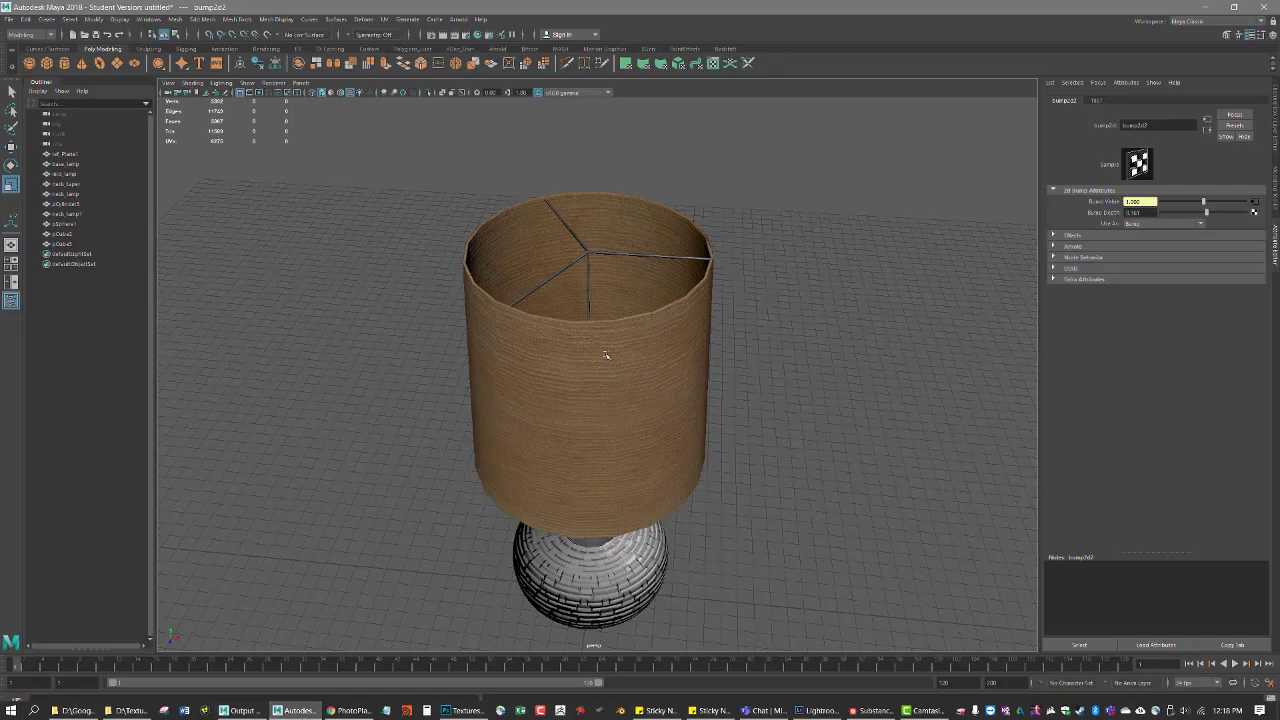
{"action": "right_click_drag", "start_coordinate": [697, 335], "coordinate": [637, 346], "text": "alt"}
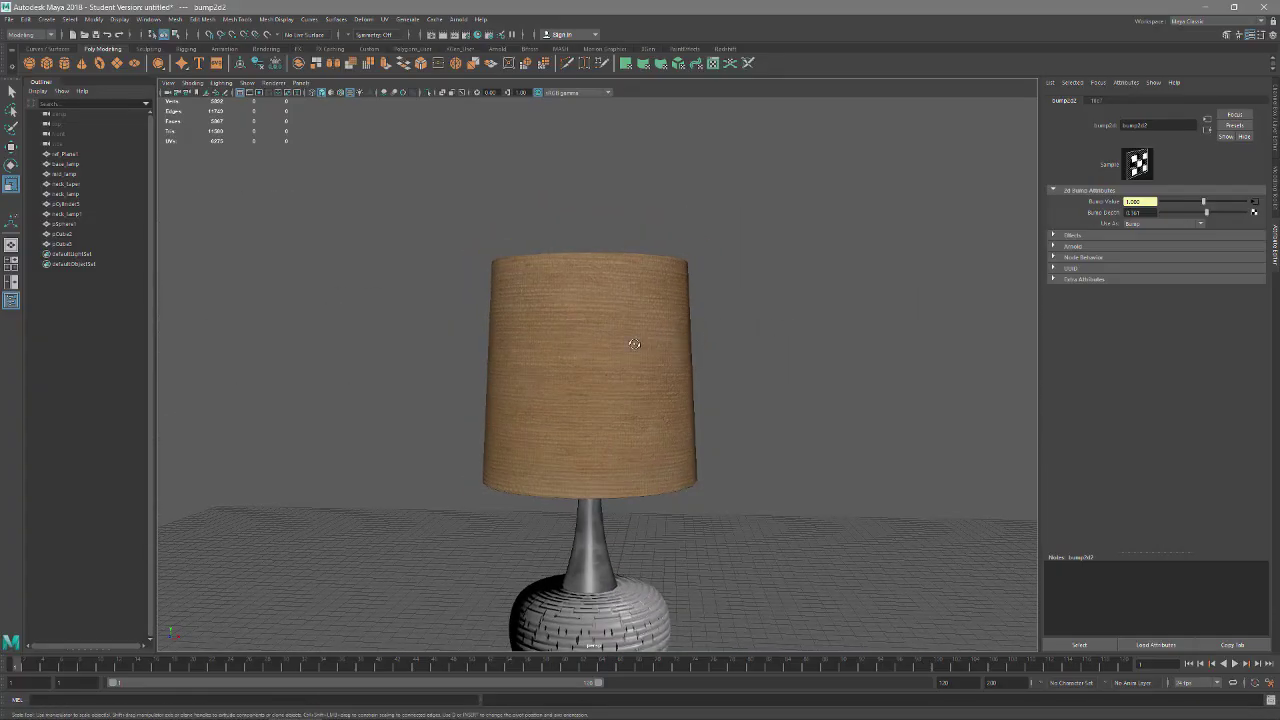
{"action": "left_click_drag", "start_coordinate": [637, 346], "coordinate": [685, 358], "text": "alt"}
{"action": "left_click", "coordinate": [689, 405]}
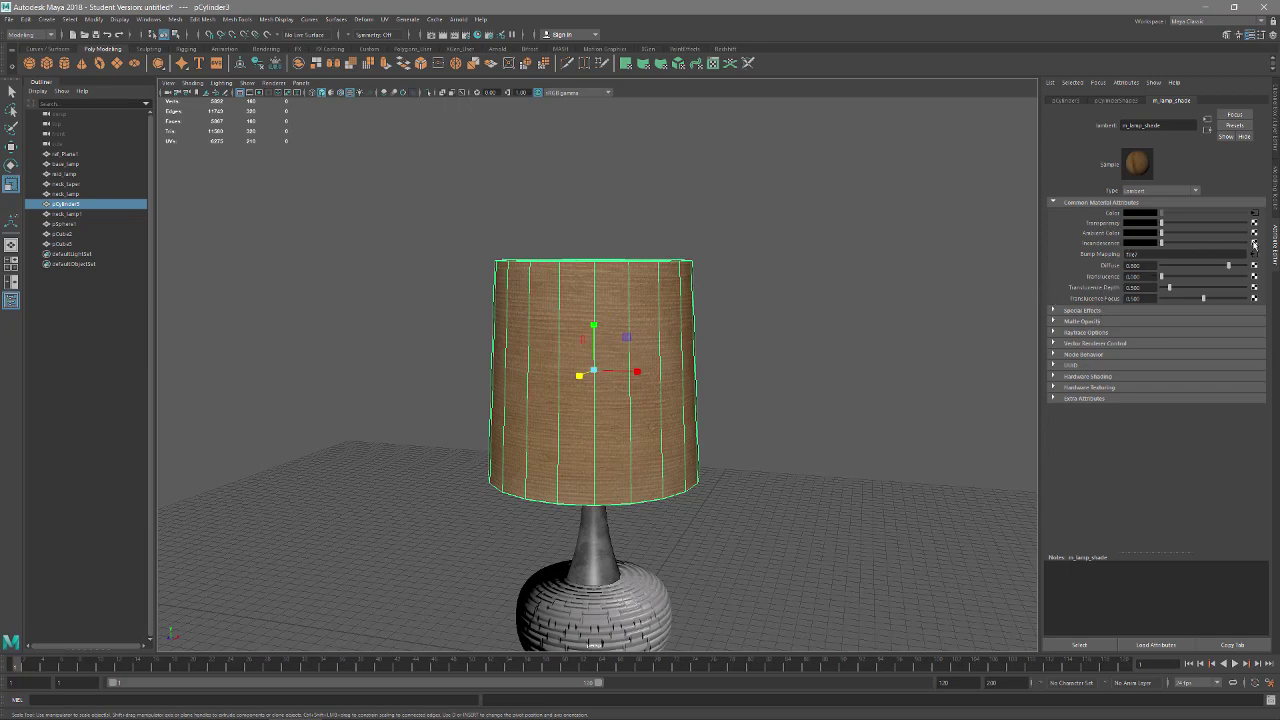
Step: Map a file texture to the lampshade material's incandescence, load fast_lamp_shade_emissive.png and check the glow around the shade
{"action": "left_click", "coordinate": [1256, 244]}
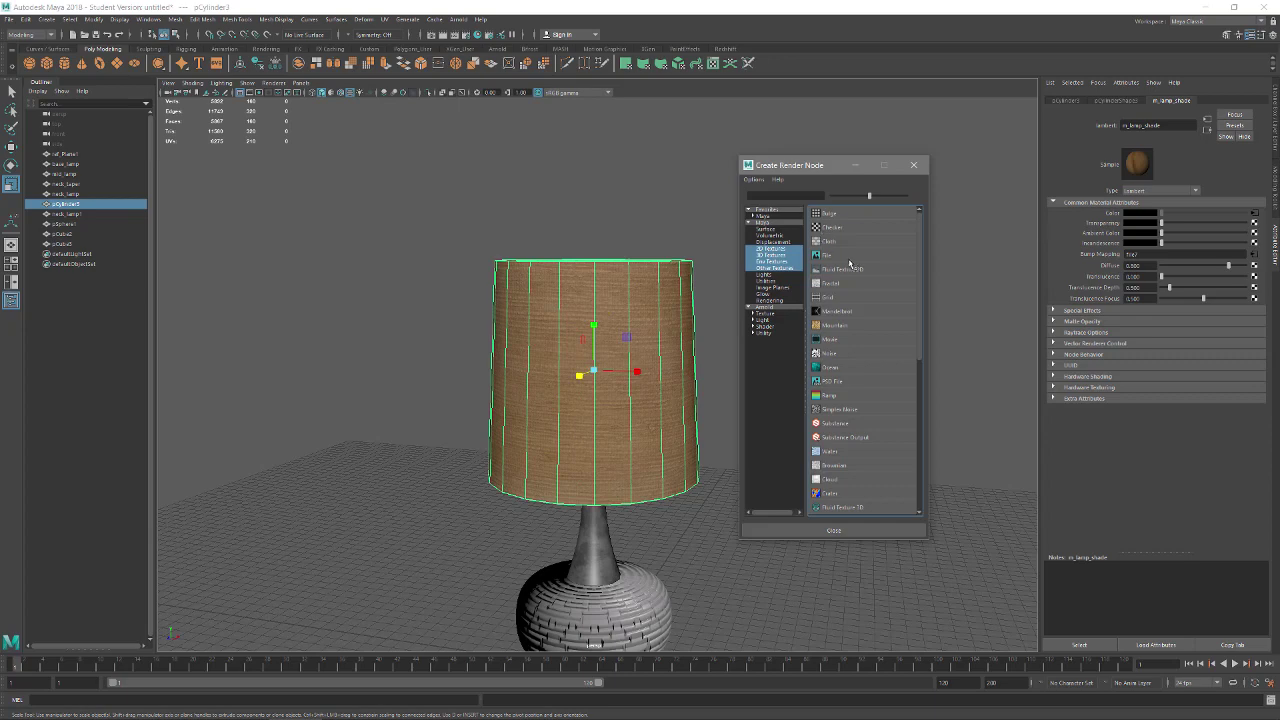
{"action": "left_click", "coordinate": [853, 262]}
{"action": "left_click", "coordinate": [1257, 236]}
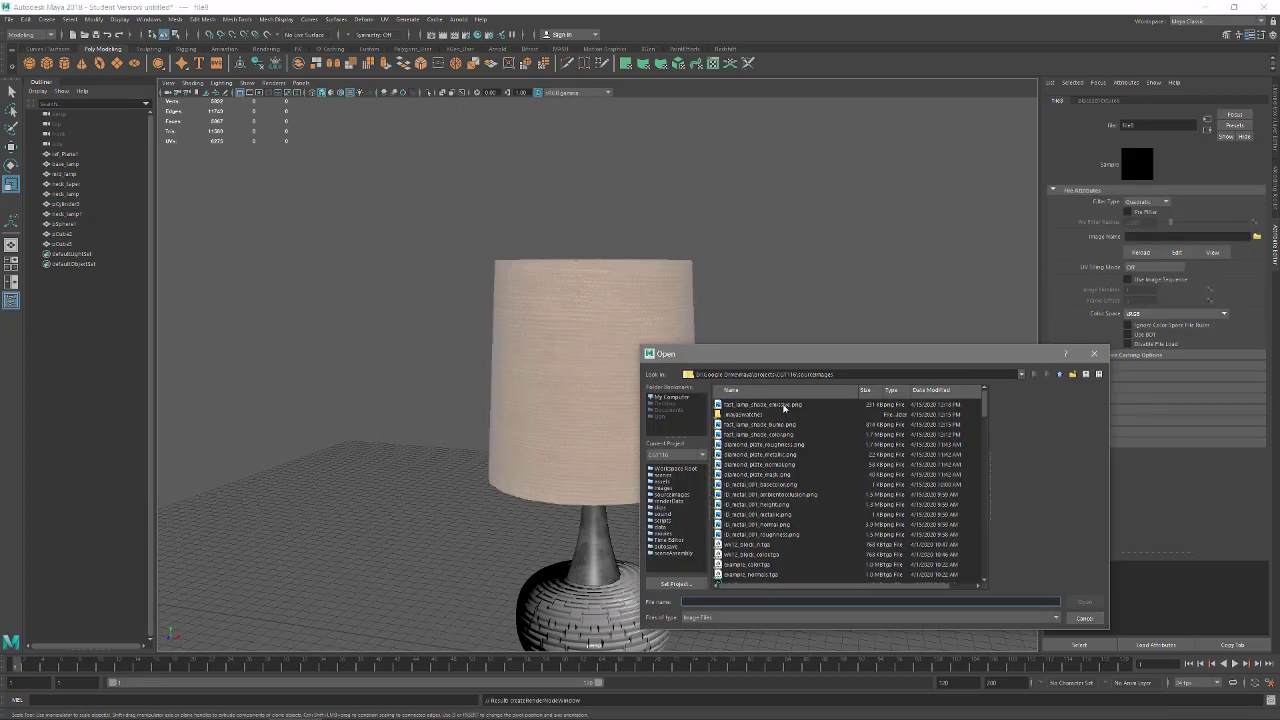
{"action": "left_click", "coordinate": [784, 407]}
{"action": "left_click", "coordinate": [1085, 601]}
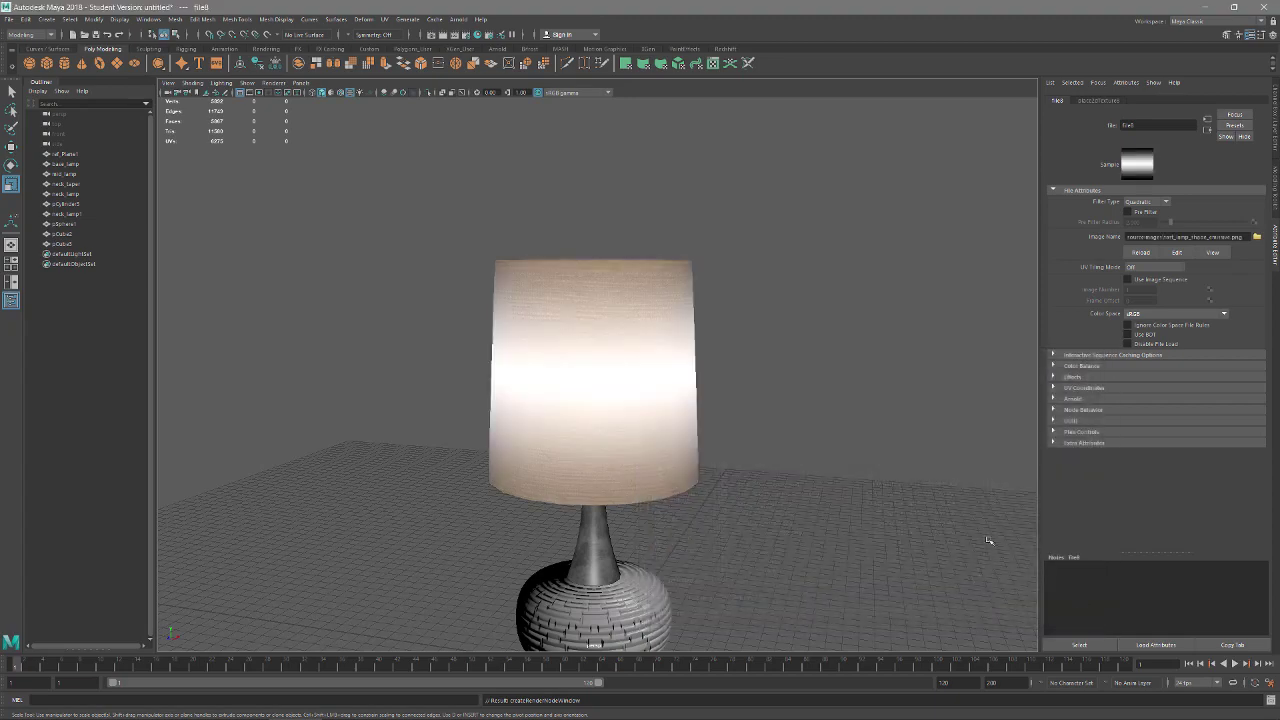
{"action": "left_click_drag", "start_coordinate": [759, 441], "coordinate": [674, 429], "text": "alt"}
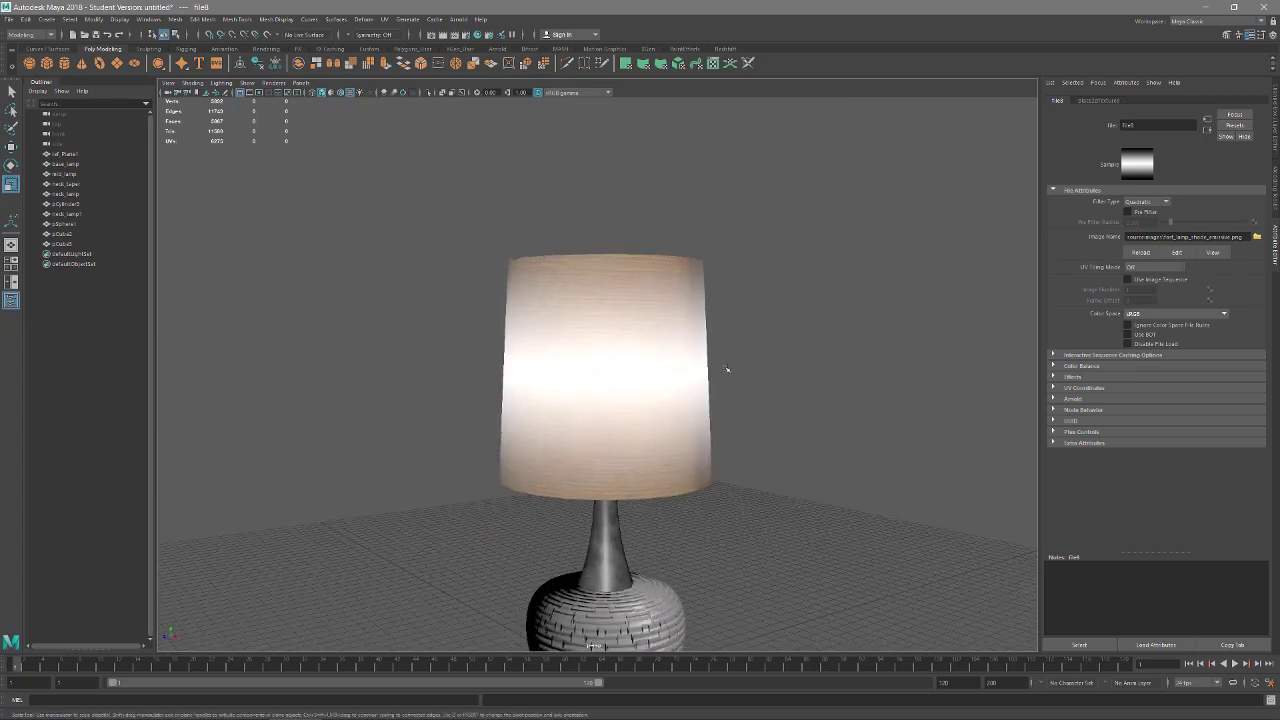
{"action": "mouse_move", "coordinate": [734, 357]}
{"action": "left_mouse_down", "text": "alt"}
{"action": "mouse_move", "coordinate": [734, 369]}
{"action": "mouse_move", "coordinate": [742, 355]}
{"action": "left_mouse_up", "text": "alt"}
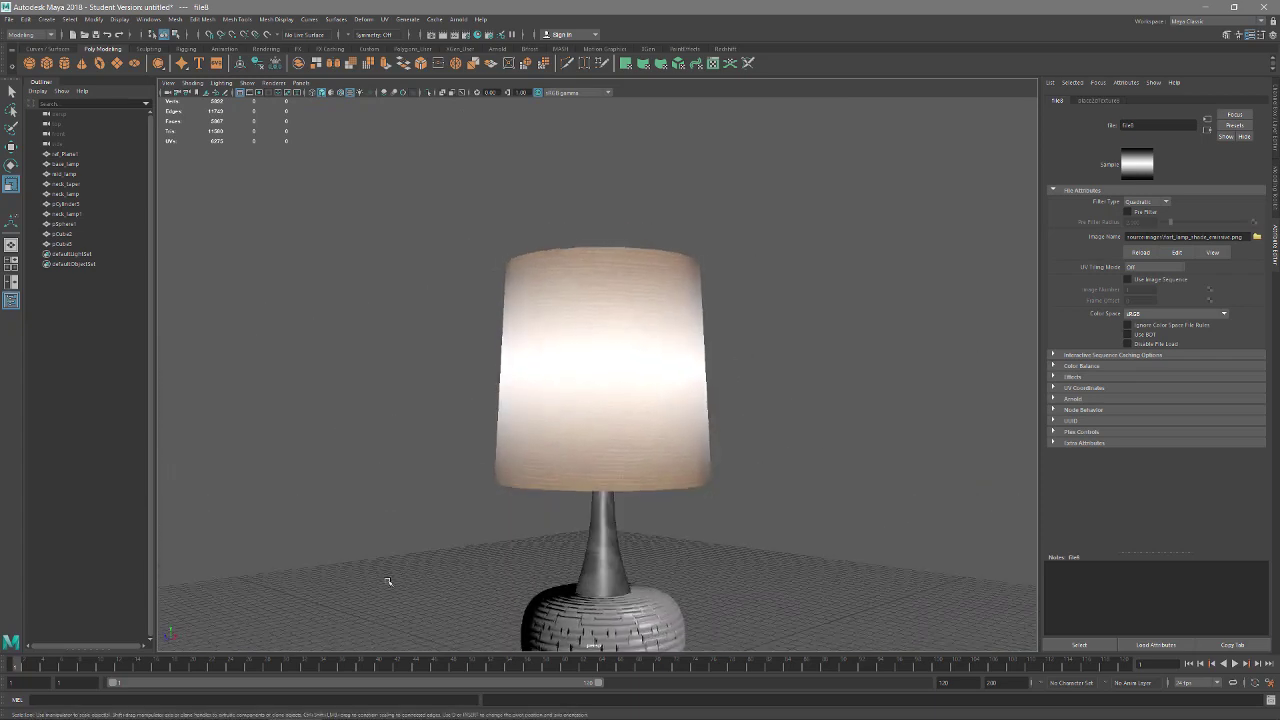
Step: Return to Photoshop, close the Output Window and lower the gradient layer's opacity to about 60%
{"action": "left_click", "coordinate": [1204, 7]}
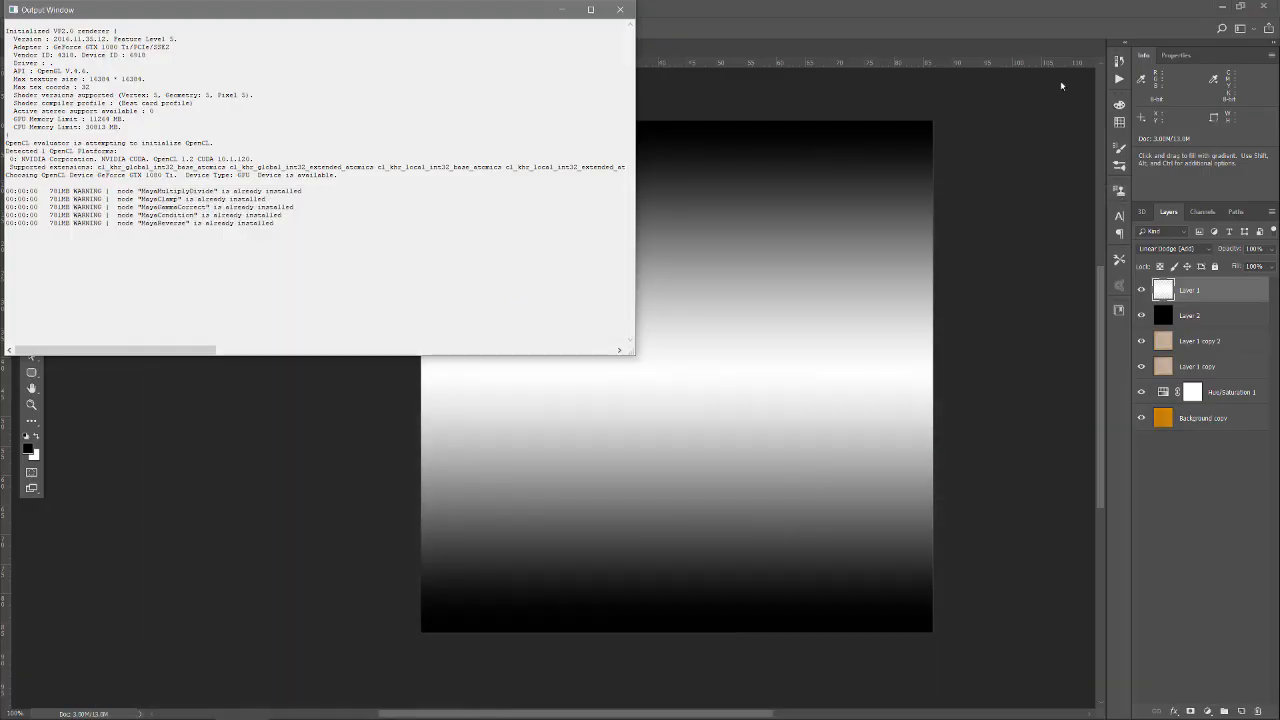
{"action": "left_click", "coordinate": [620, 9]}
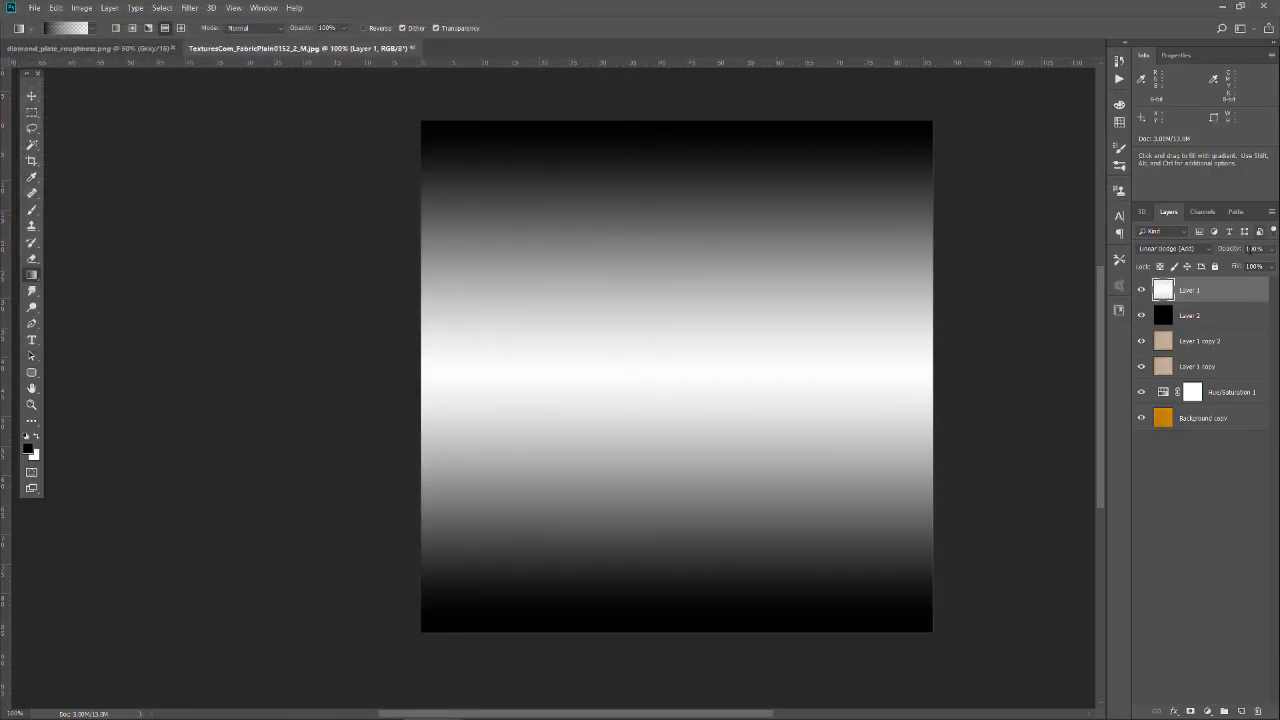
{"action": "left_click_drag", "start_coordinate": [1236, 250], "coordinate": [1208, 253]}
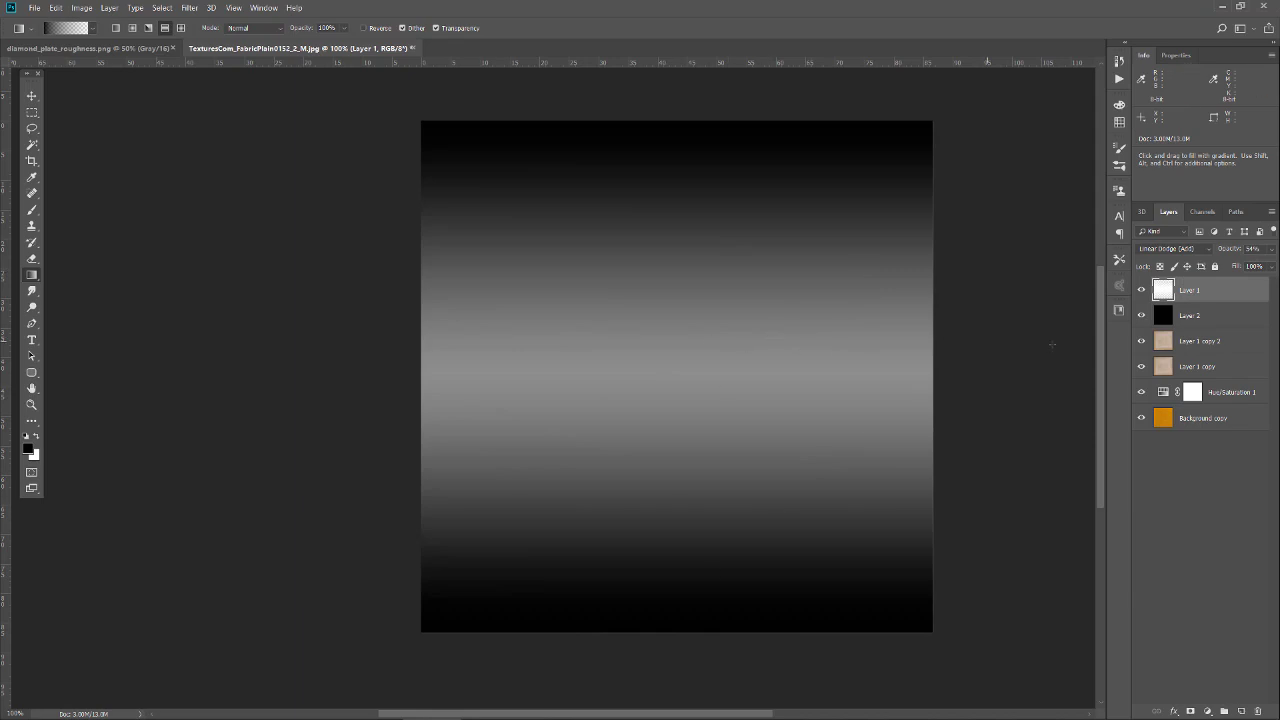
{"action": "left_click_drag", "start_coordinate": [1228, 249], "coordinate": [1229, 251]}
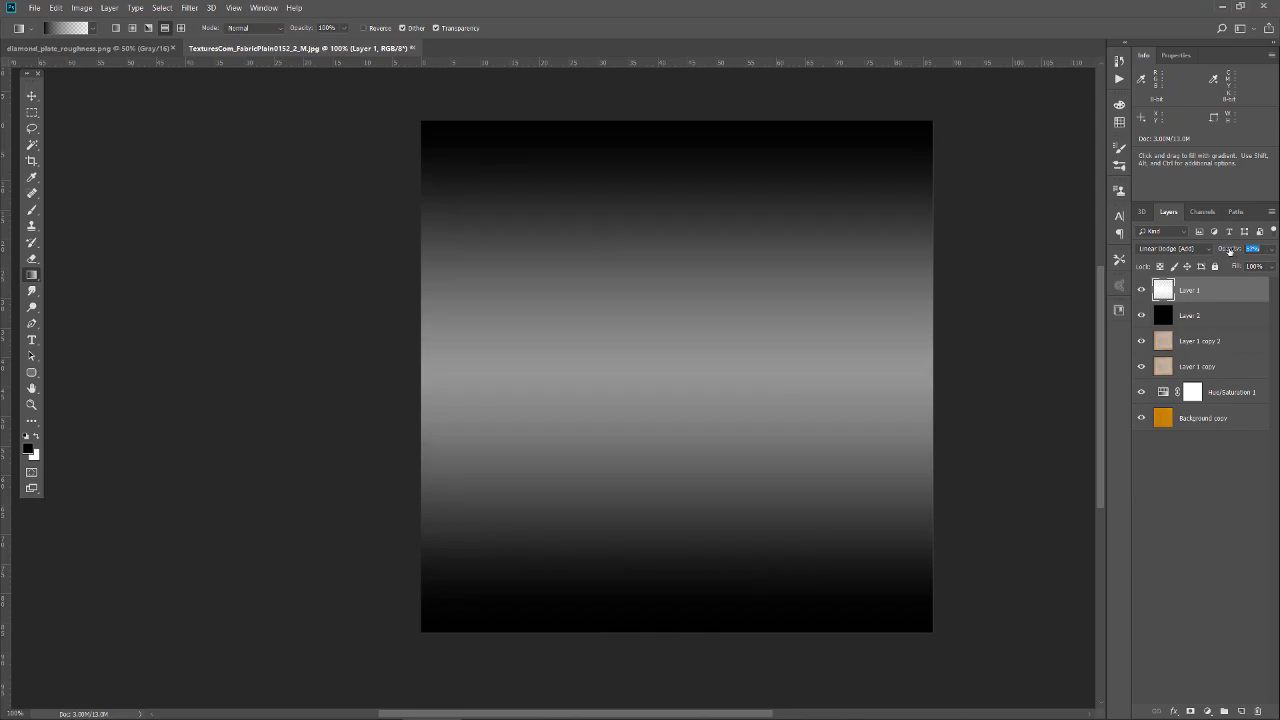
Step: Save the dimmed gradient as a PNG over fast_lamp_shade_emissive.png in the CGT116 sourceimages folder, using the large file size option
{"action": "key", "text": "ctrl+shift+s"}
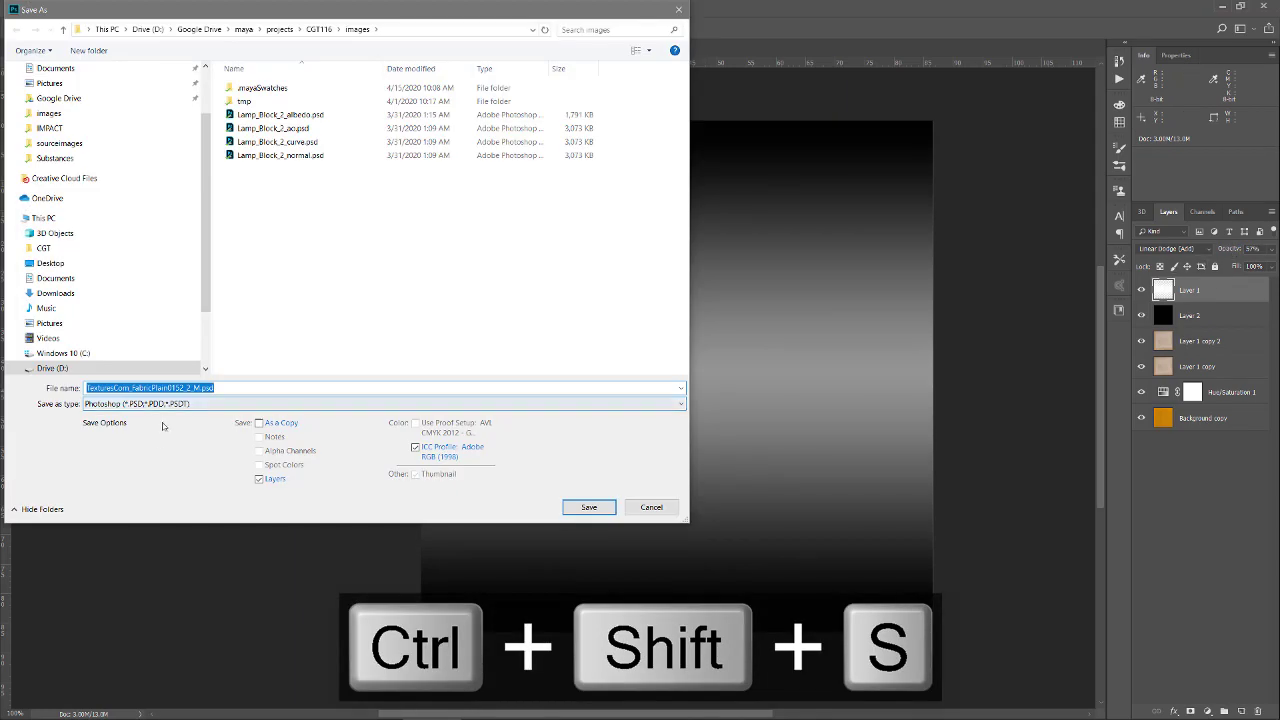
{"action": "left_click", "coordinate": [165, 405]}
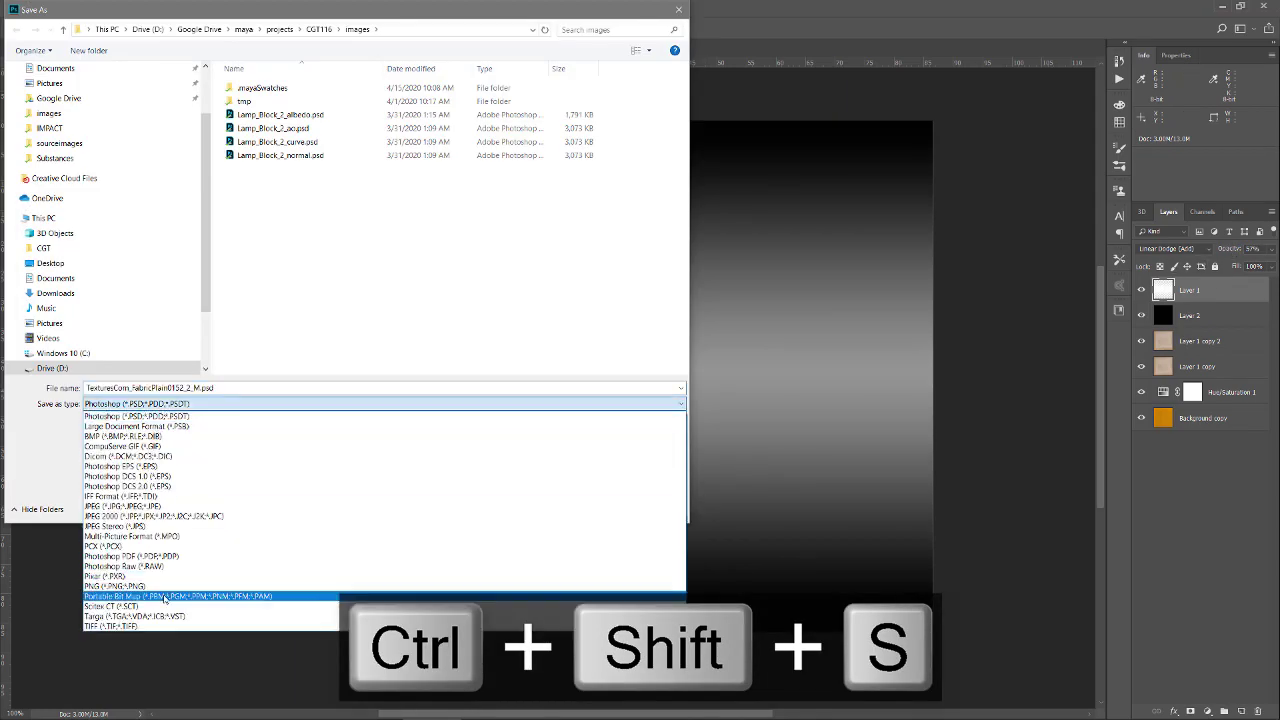
{"action": "left_click", "coordinate": [146, 587]}
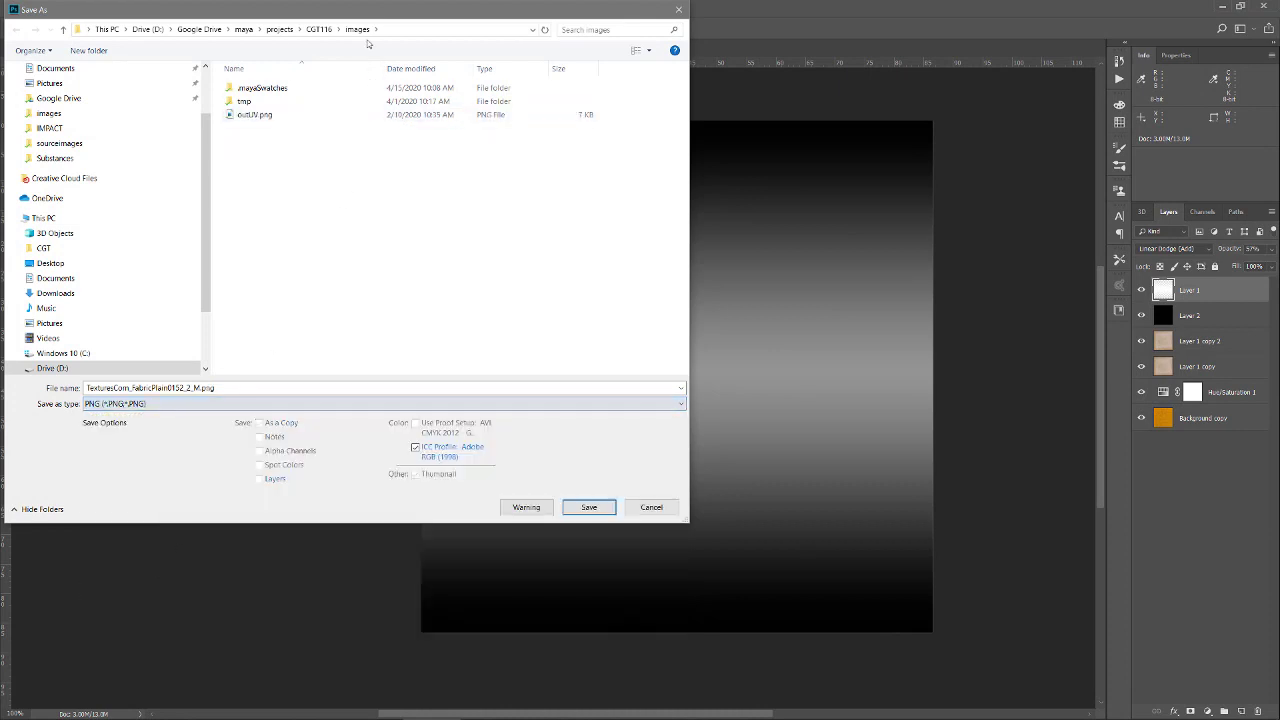
{"action": "left_click", "coordinate": [319, 29]}
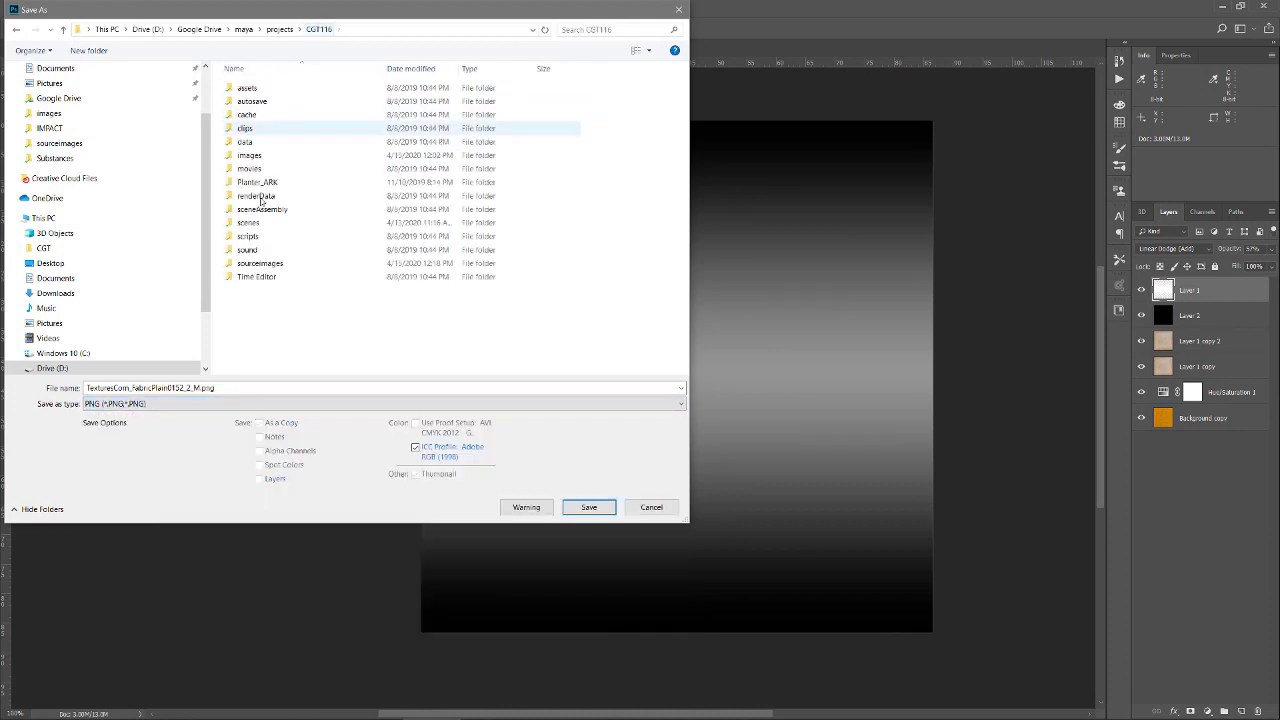
{"action": "double_click", "coordinate": [264, 264]}
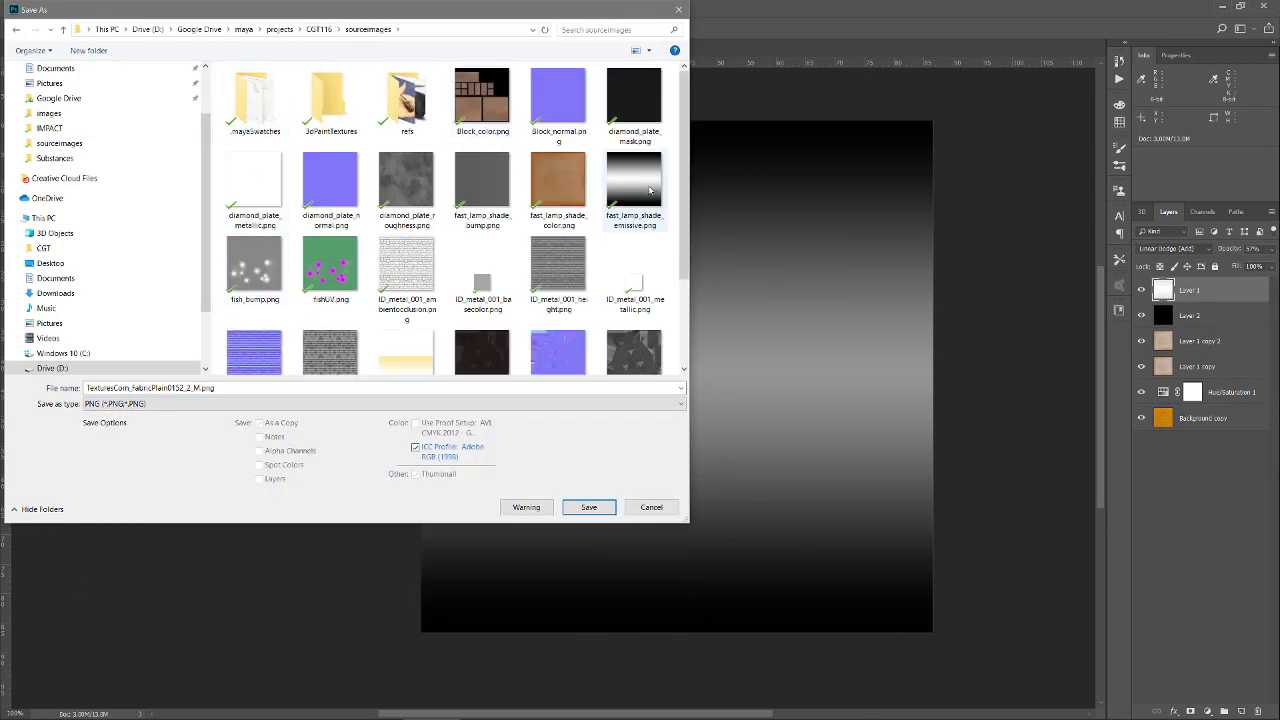
{"action": "left_click", "coordinate": [647, 186]}
{"action": "left_click", "coordinate": [647, 186]}
{"action": "left_click", "coordinate": [665, 369]}
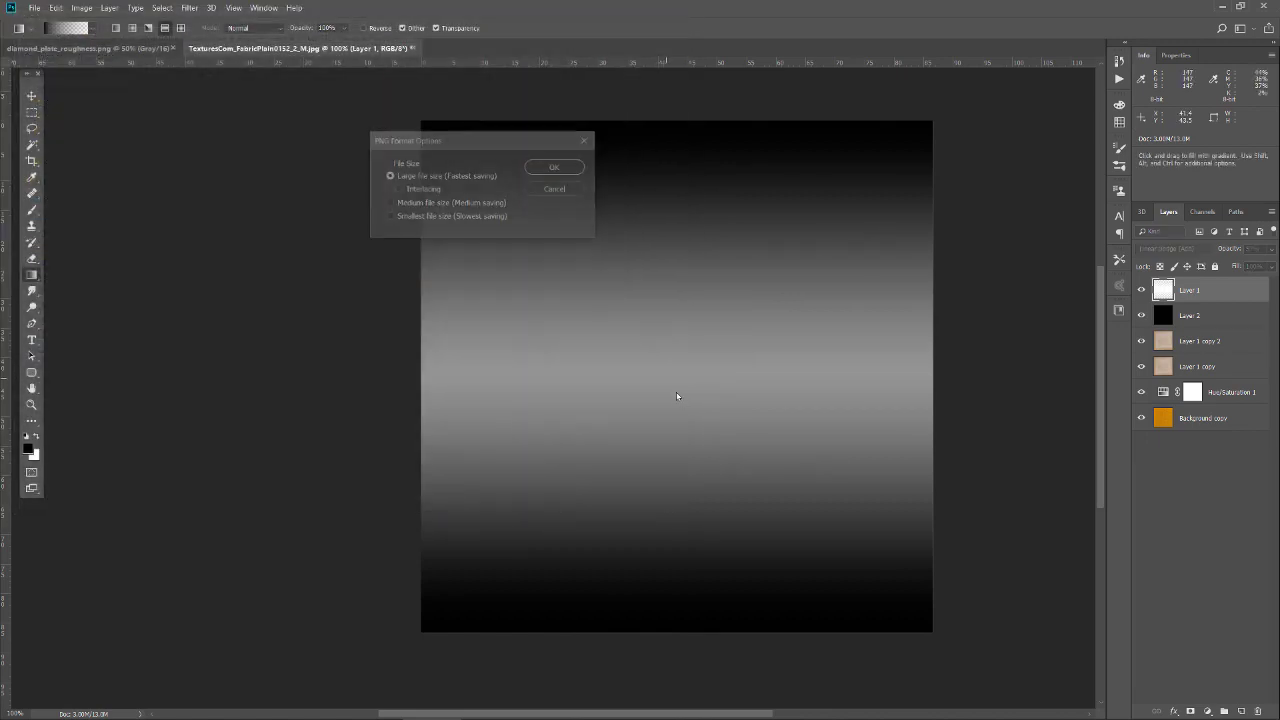
{"action": "left_click", "coordinate": [575, 170]}
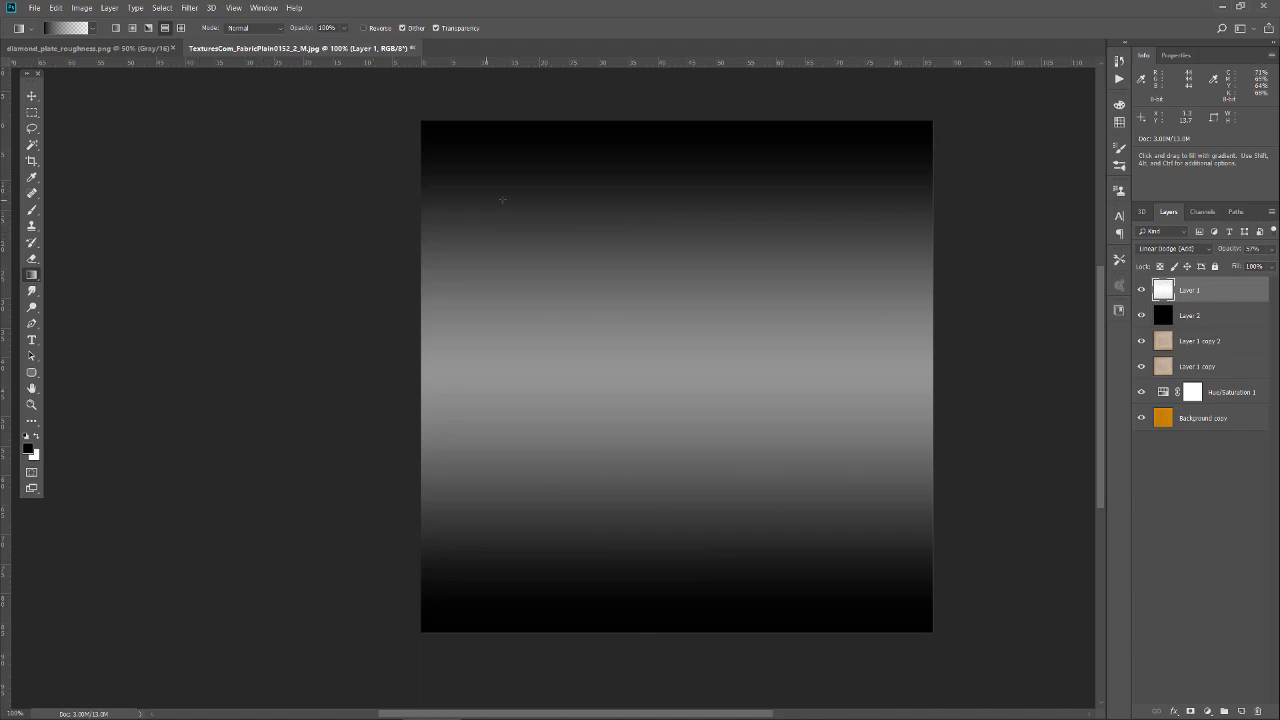
Step: Open bulbs-091944.jpg, bulbs-092032.jpg and 20200415_091915.dng from the CGT116 images folder, bringing in the raw photo with its default Camera Raw settings
{"action": "left_click", "coordinate": [140, 48]}
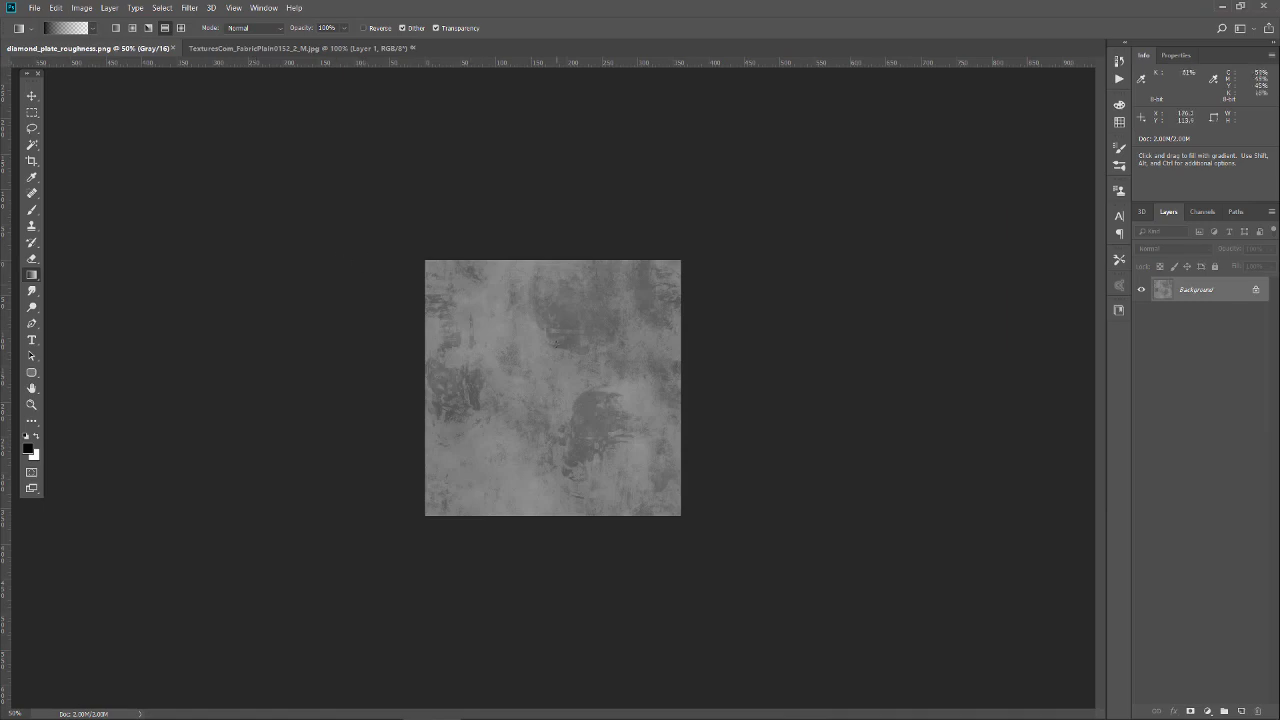
{"action": "key", "text": "ctrl+o"}
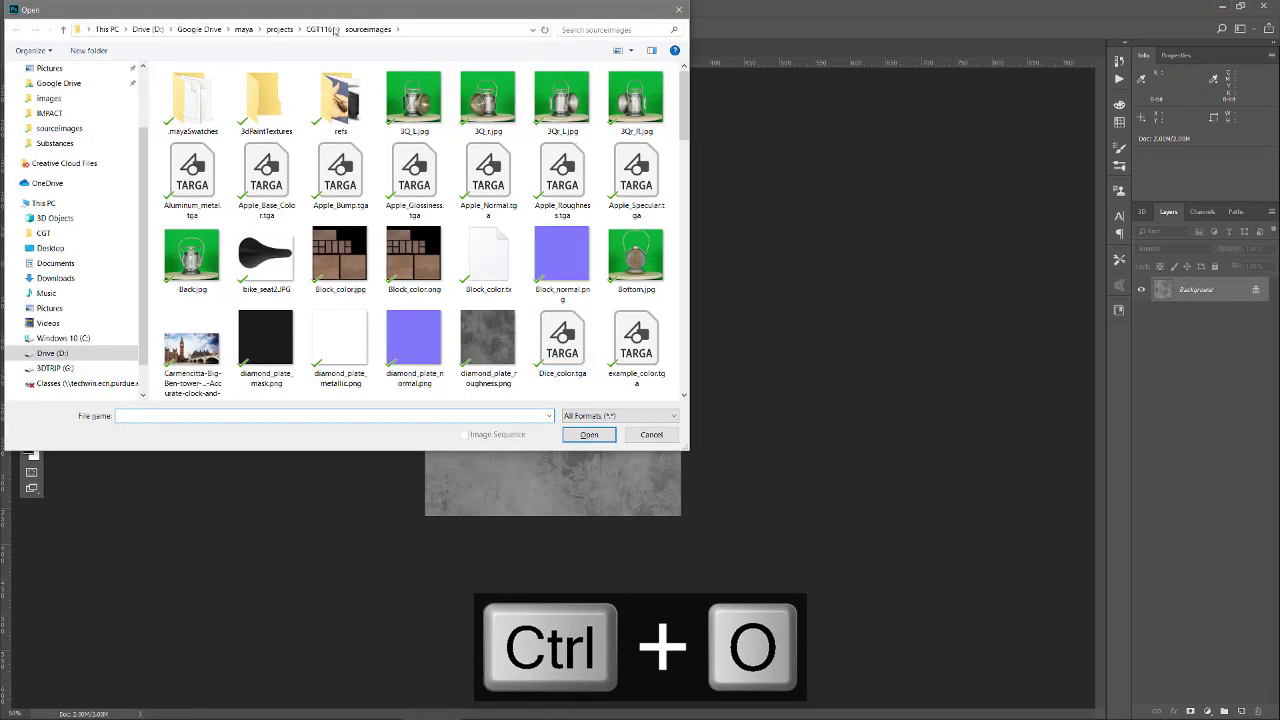
{"action": "left_click", "coordinate": [333, 30]}
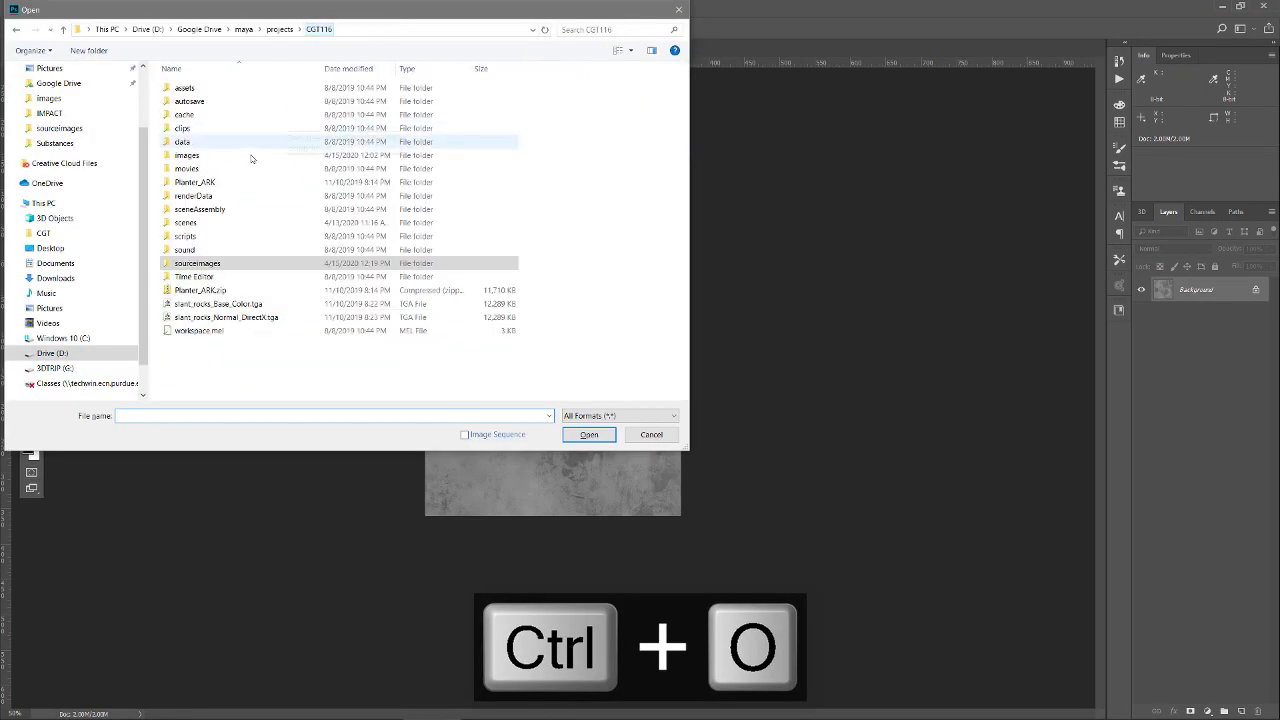
{"action": "left_click", "coordinate": [195, 158]}
{"action": "double_click", "coordinate": [196, 160]}
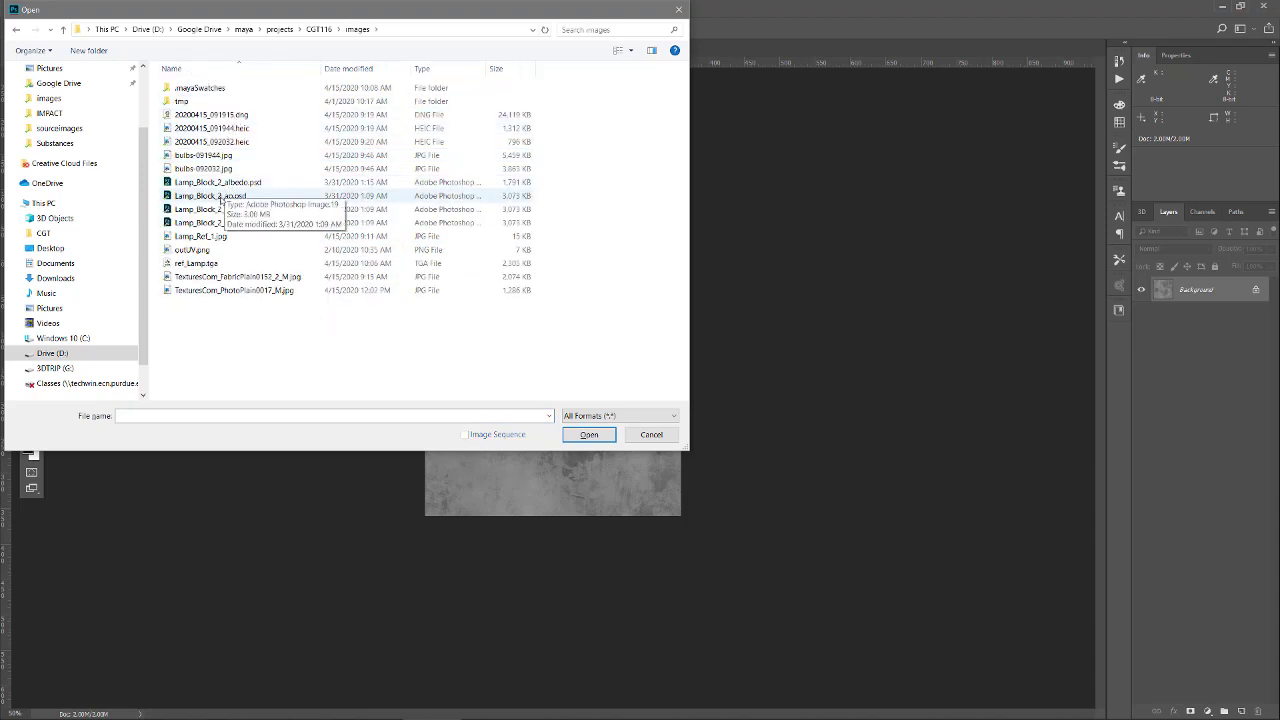
{"action": "left_click", "coordinate": [205, 156]}
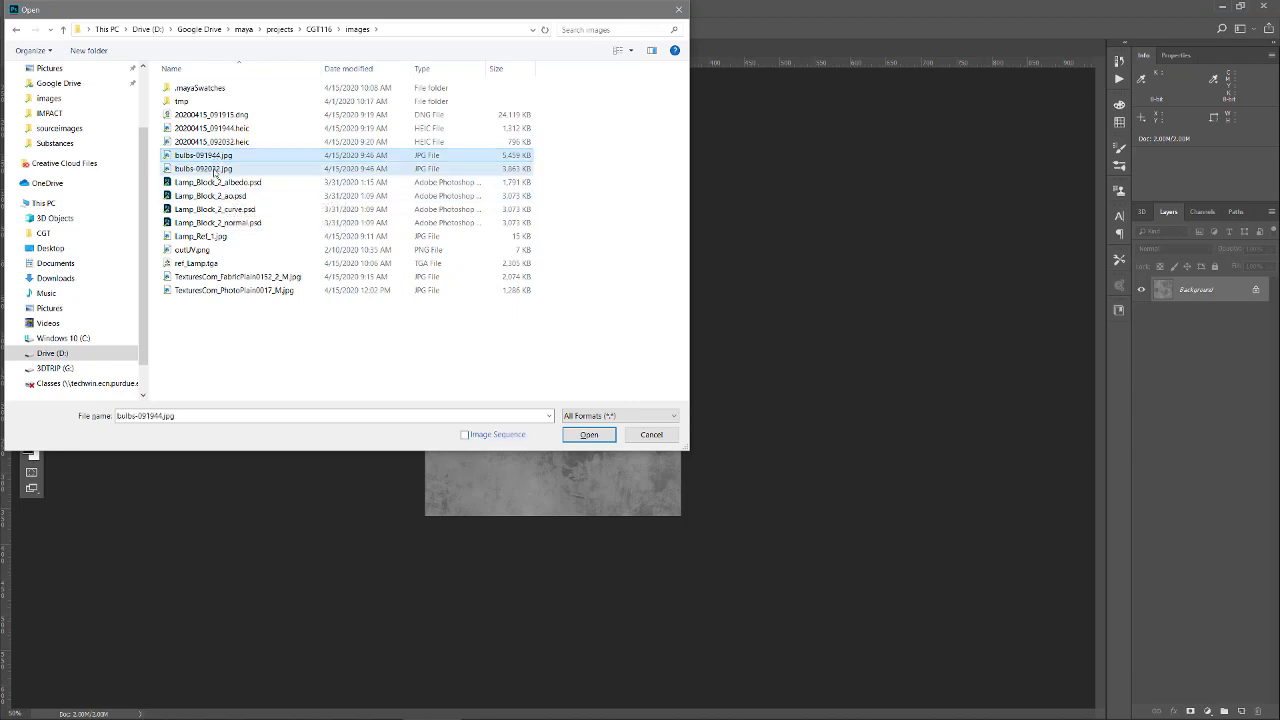
{"action": "left_click", "coordinate": [216, 170], "text": "ctrl"}
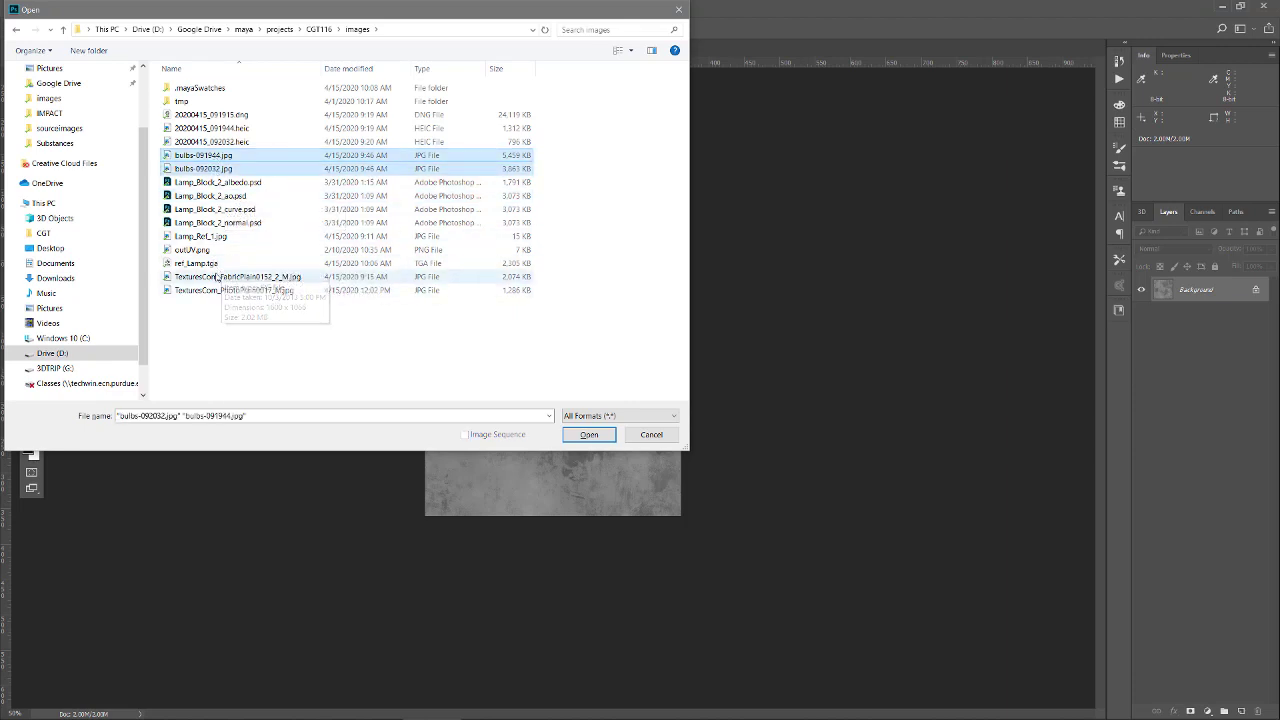
{"action": "left_click", "coordinate": [240, 115], "text": "ctrl"}
{"action": "left_click", "coordinate": [589, 436]}
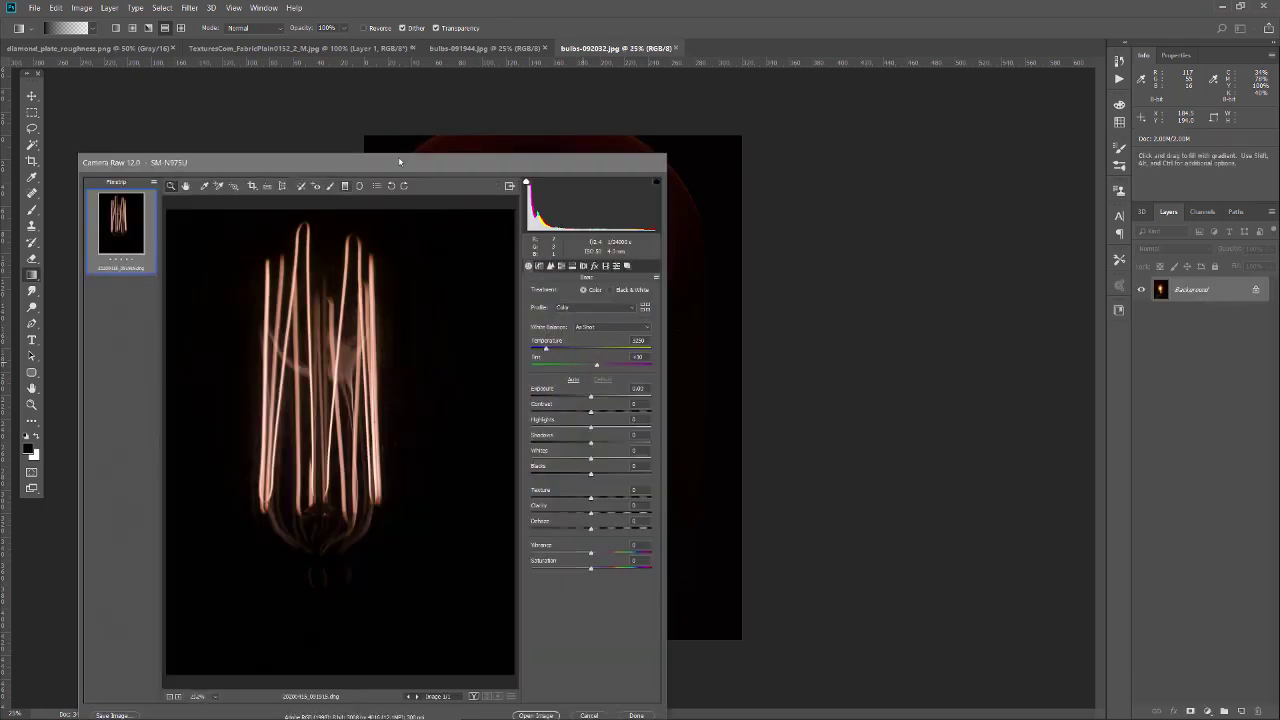
{"action": "left_click_drag", "start_coordinate": [418, 165], "coordinate": [643, 102]}
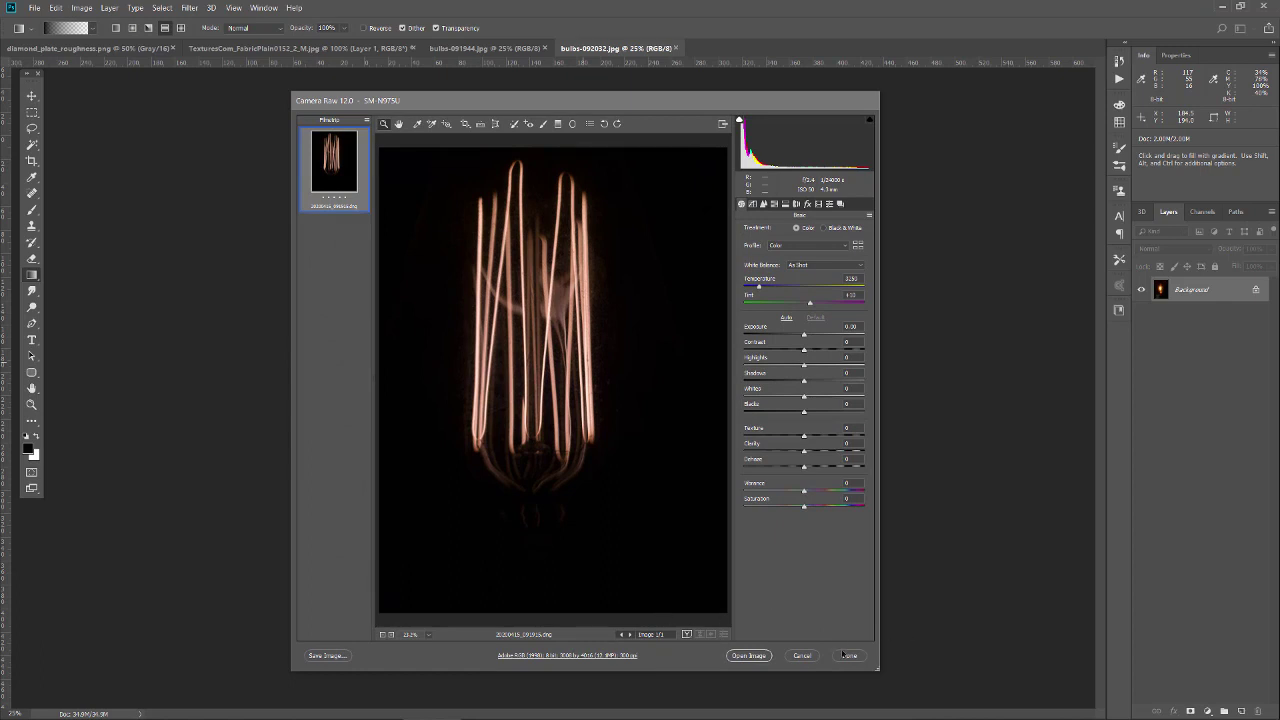
{"action": "left_click", "coordinate": [749, 655]}
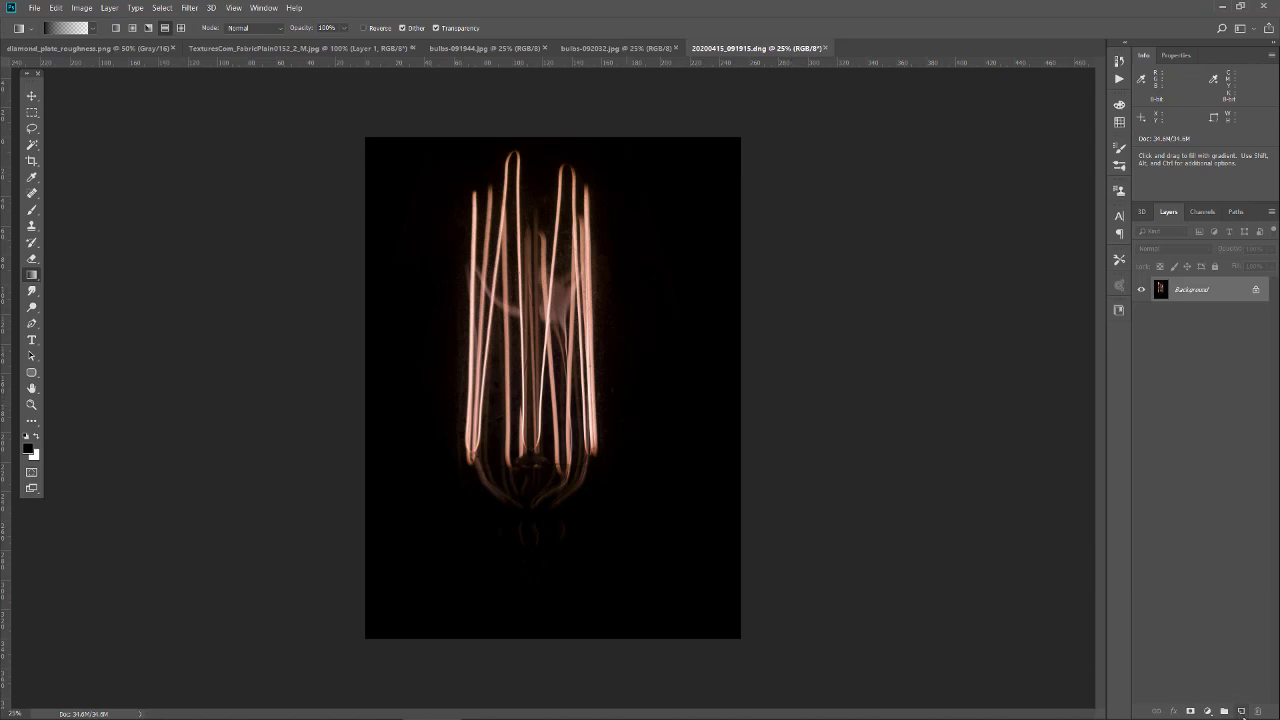
Step: Add an Exposure adjustment layer to the raw bulb photo and raise its exposure to about +1.6
{"action": "mouse_move", "coordinate": [1247, 715]}
{"action": "left_click", "coordinate": [1208, 711]}
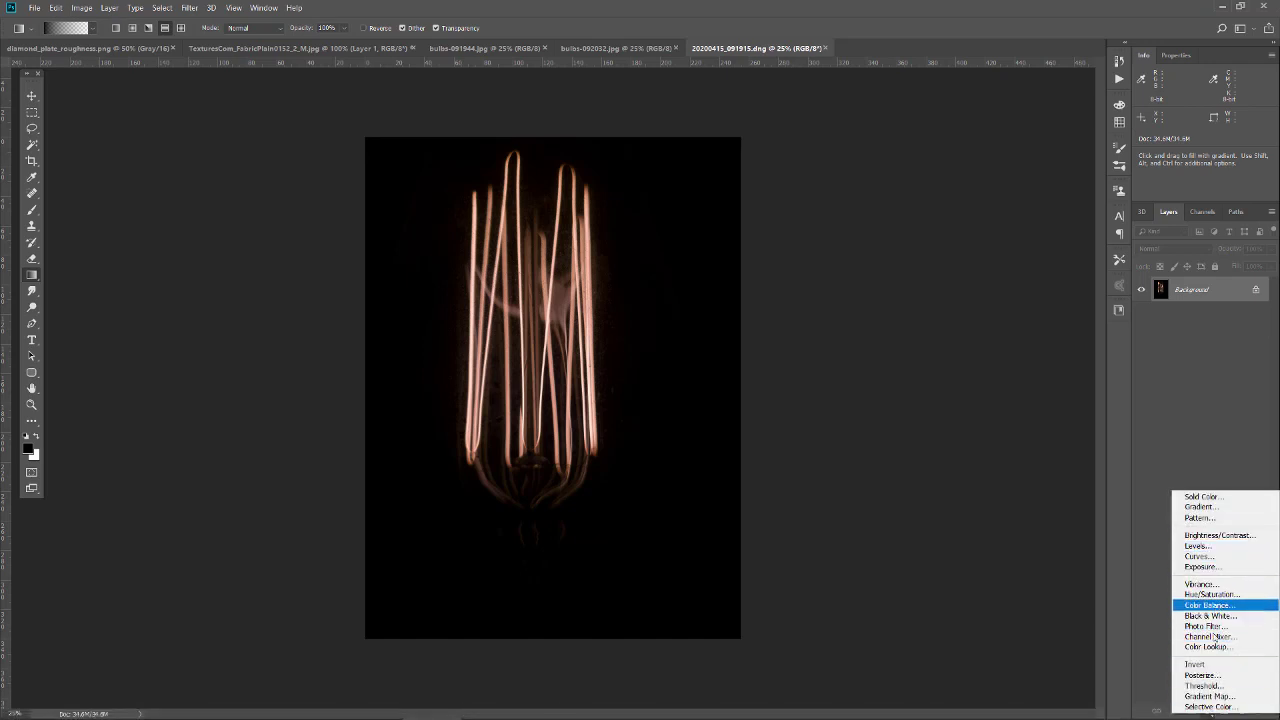
{"action": "left_click", "coordinate": [1216, 567]}
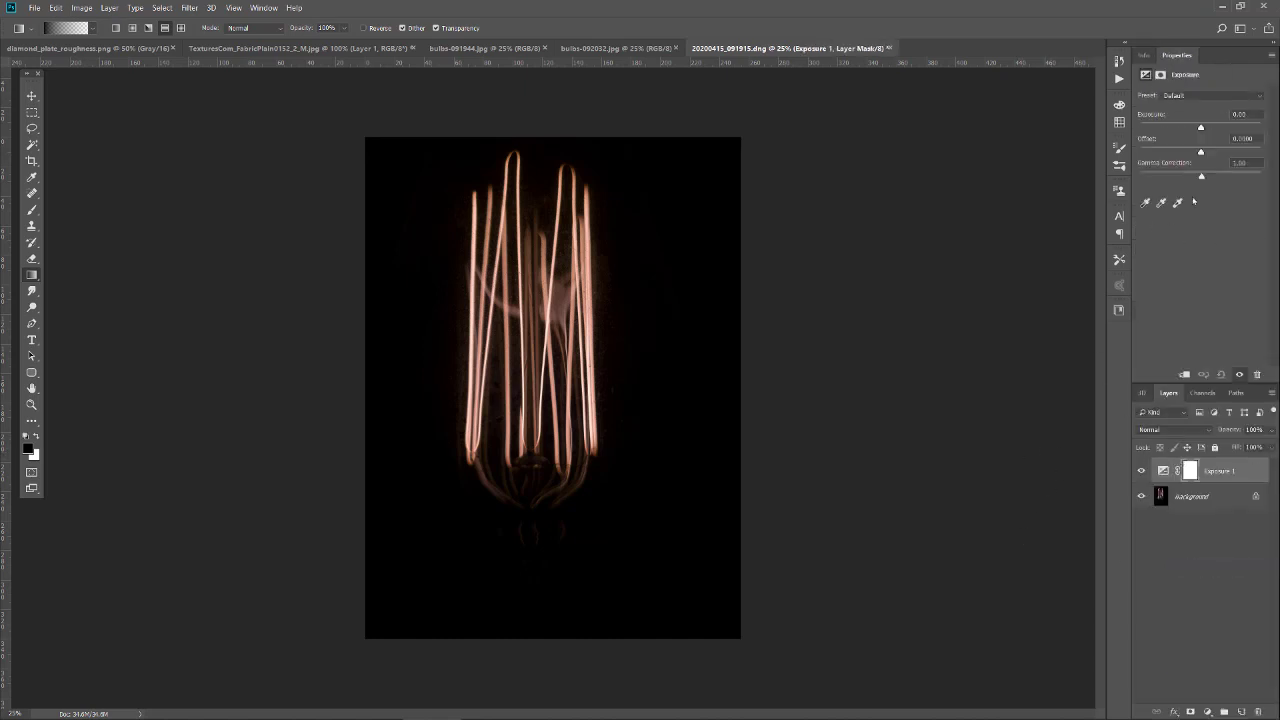
{"action": "left_click_drag", "start_coordinate": [1200, 130], "coordinate": [1216, 128]}
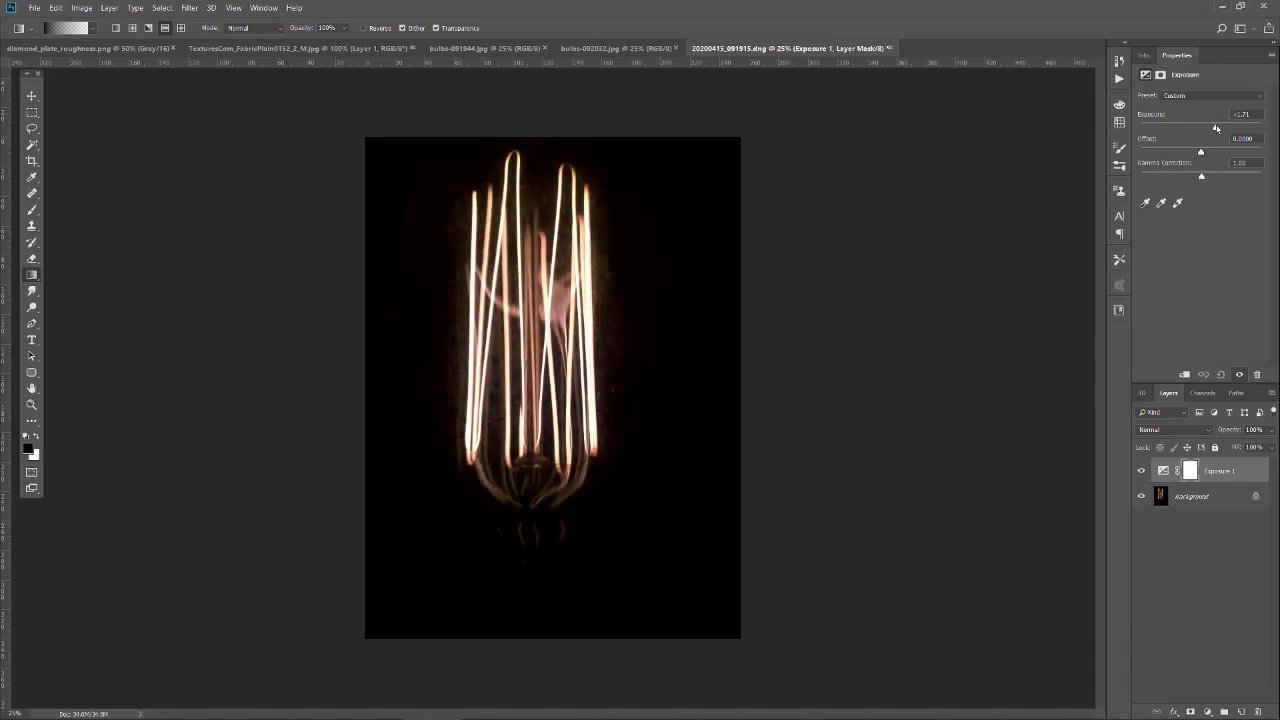
Step: Add a Levels adjustment layer above the exposure layer with the black input at 64 and the midtones at 0.42
{"action": "left_click", "coordinate": [1207, 711]}
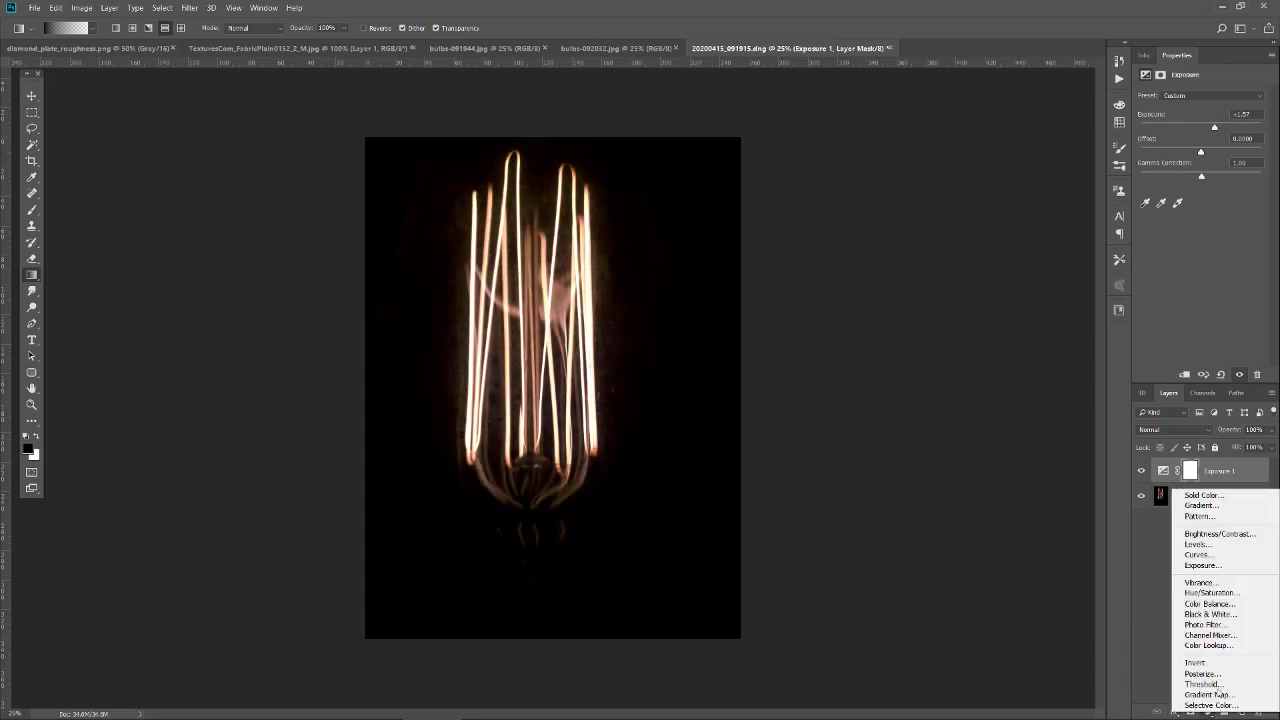
{"action": "left_click", "coordinate": [1198, 544]}
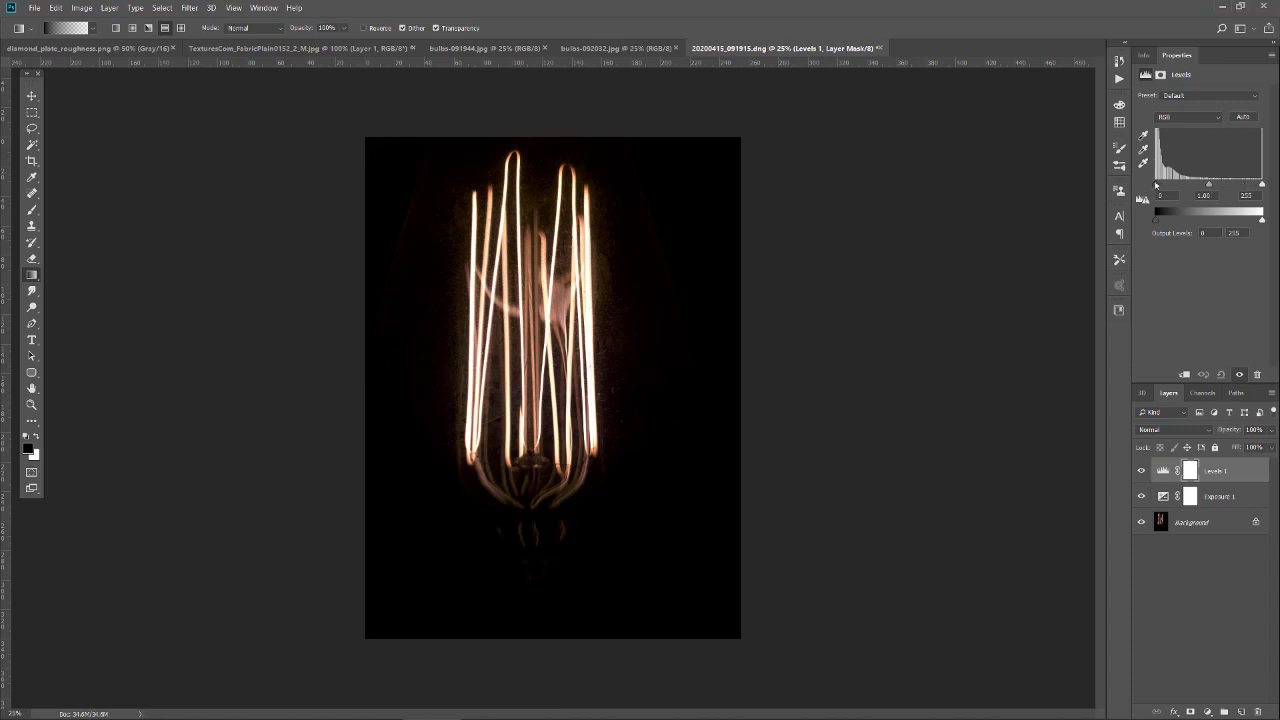
{"action": "left_click_drag", "start_coordinate": [1155, 184], "coordinate": [1183, 187]}
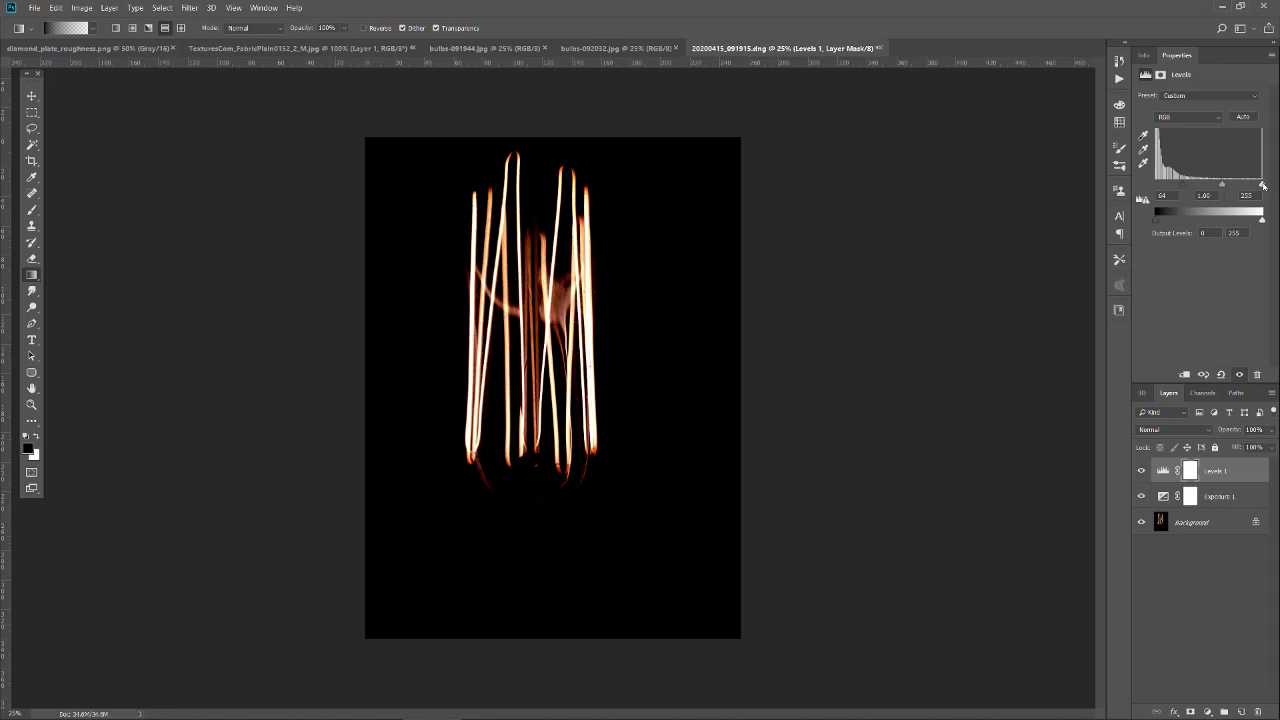
{"action": "mouse_move", "coordinate": [1262, 186]}
{"action": "left_mouse_down"}
{"action": "mouse_move", "coordinate": [1240, 188]}
{"action": "mouse_move", "coordinate": [1276, 184]}
{"action": "mouse_move", "coordinate": [1242, 191]}
{"action": "left_mouse_up"}
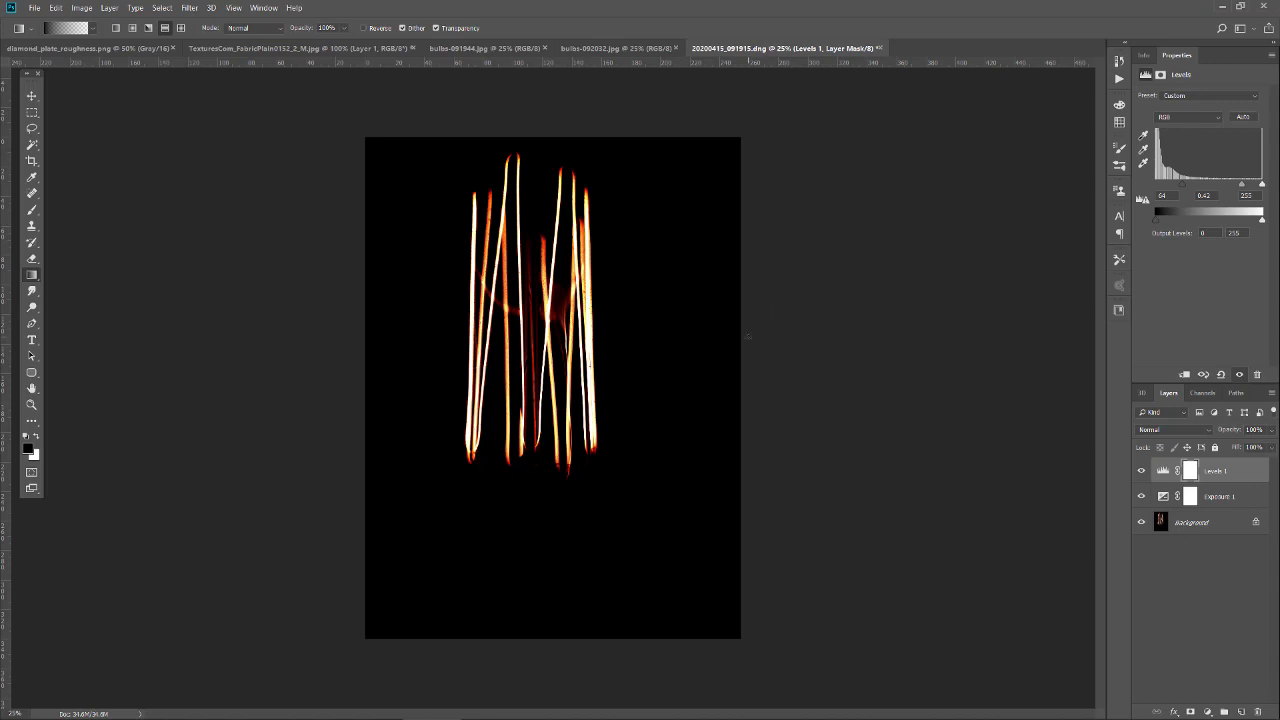
Step: Copy the whole adjusted image as merged and paste it as a new layer on top
{"action": "key", "text": "ctrl+a"}
{"action": "key", "text": "ctrl+shift+c"}
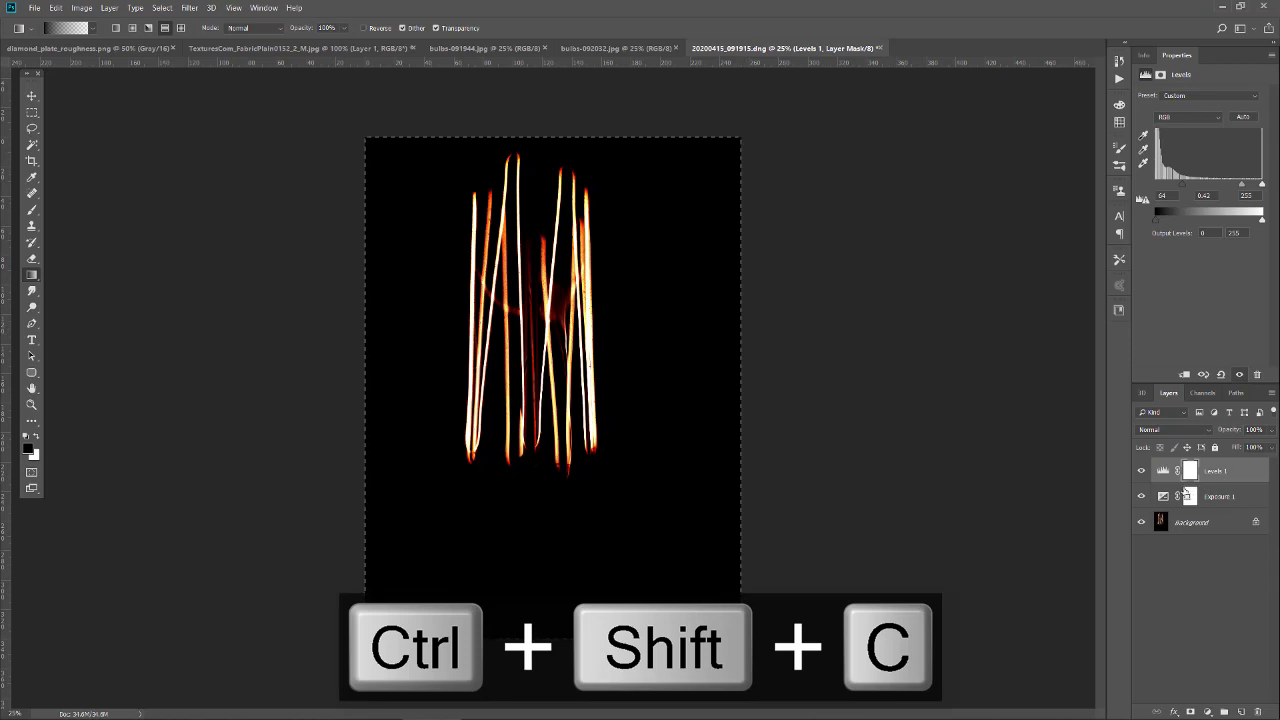
{"action": "key", "text": "ctrl+v"}
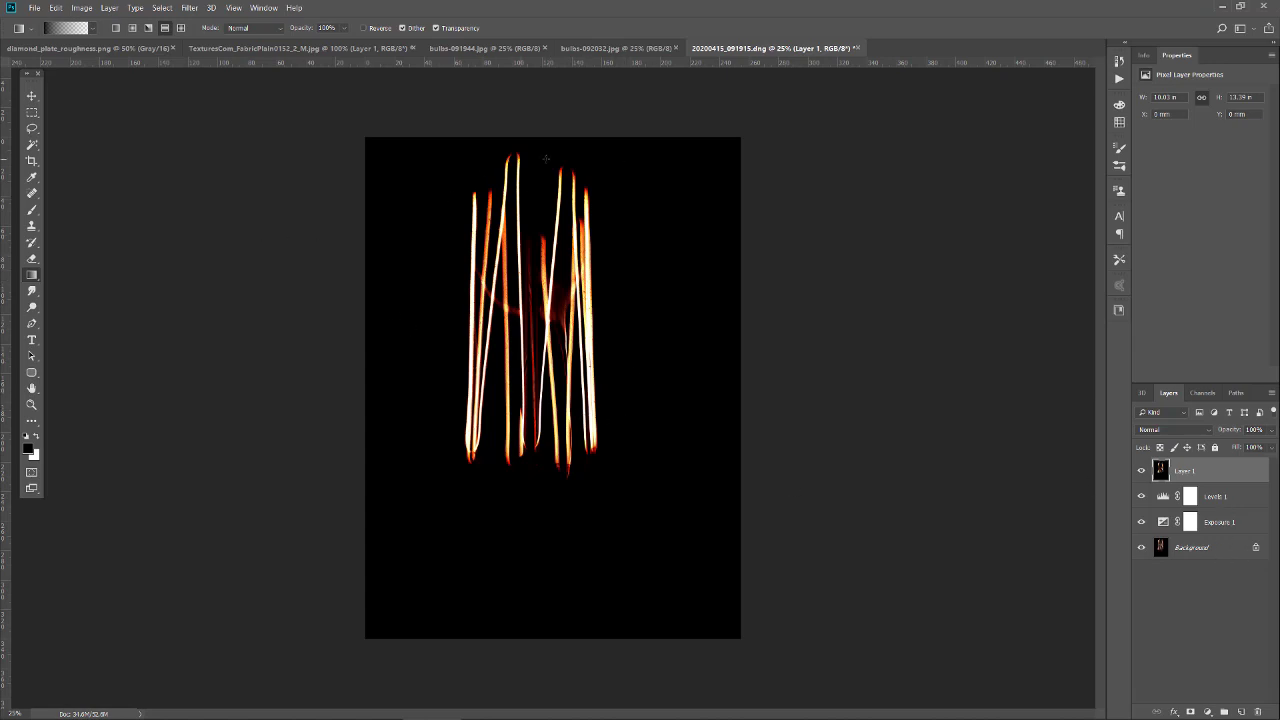
Step: Select the black background around the filaments on the merged layer with Color Range, increasing the fuzziness above 116
{"action": "left_click", "coordinate": [163, 8]}
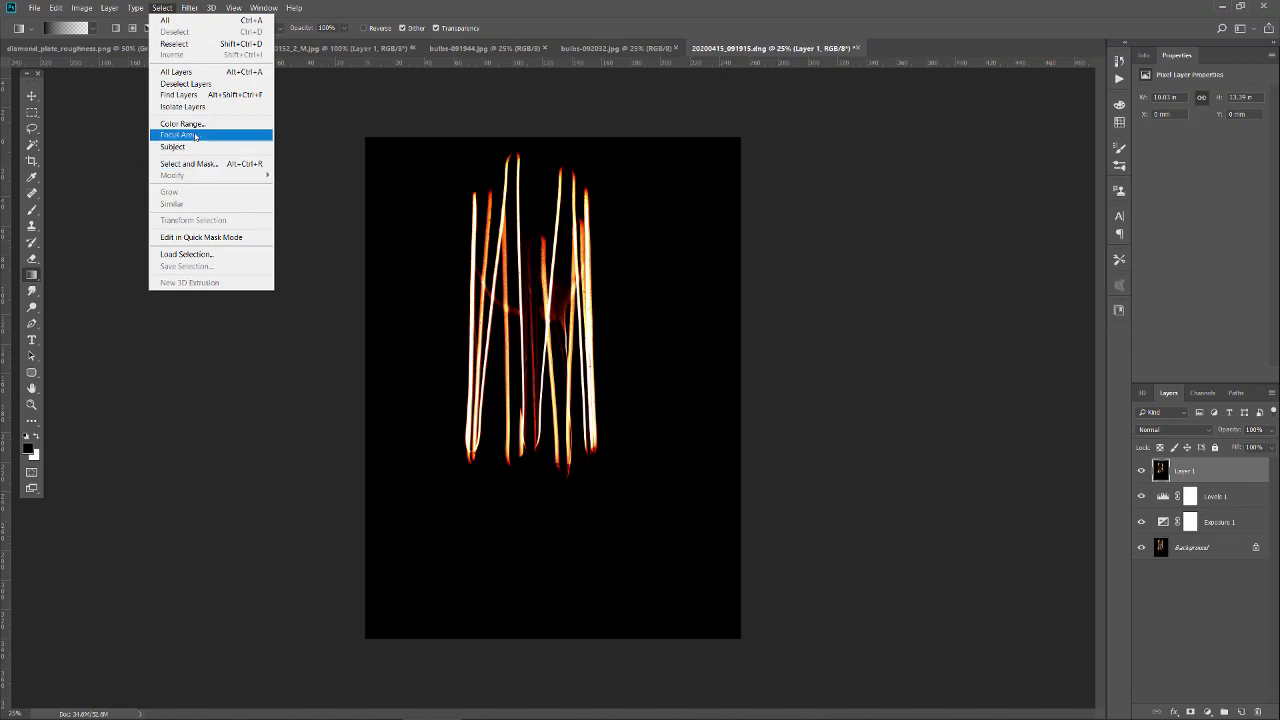
{"action": "left_click", "coordinate": [194, 124]}
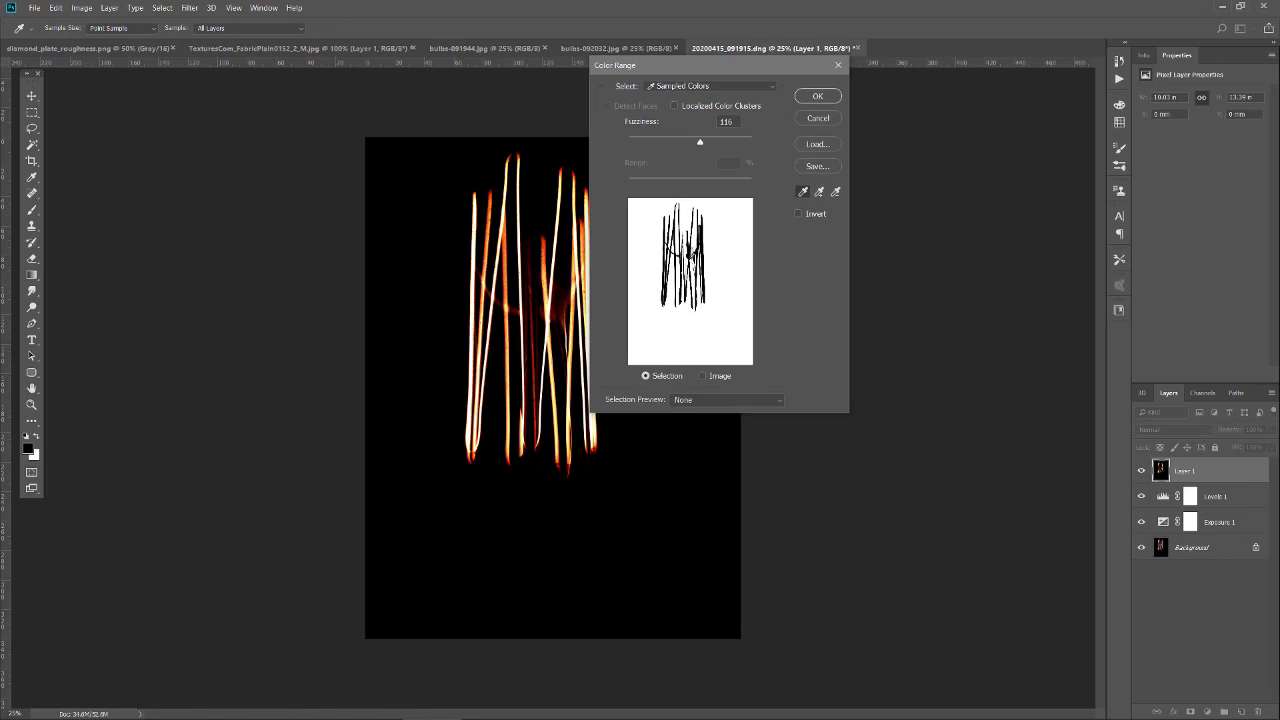
{"action": "mouse_move", "coordinate": [700, 145]}
{"action": "left_mouse_down"}
{"action": "mouse_move", "coordinate": [745, 143]}
{"action": "mouse_move", "coordinate": [720, 143]}
{"action": "left_mouse_up"}
{"action": "left_click", "coordinate": [817, 96]}
{"action": "key", "text": "g"}
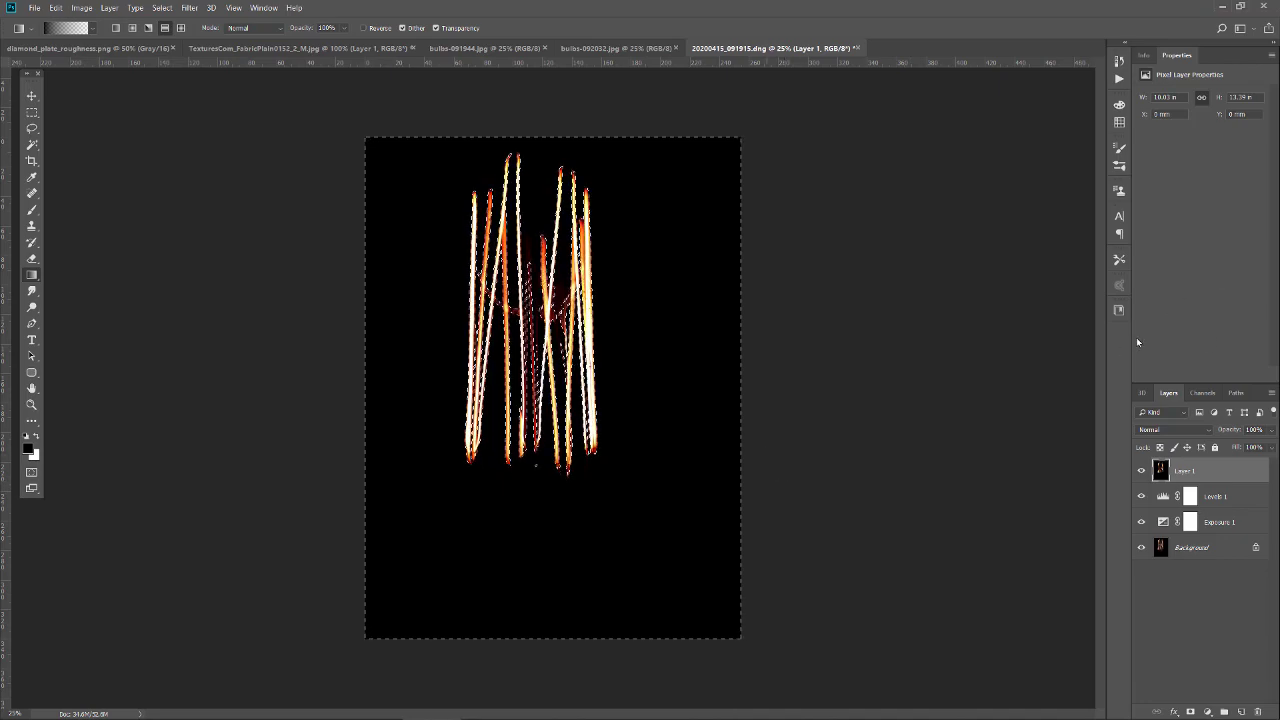
Step: Create a new layer, invert the selection to the filaments and fill it with white
{"action": "left_click", "coordinate": [1241, 711]}
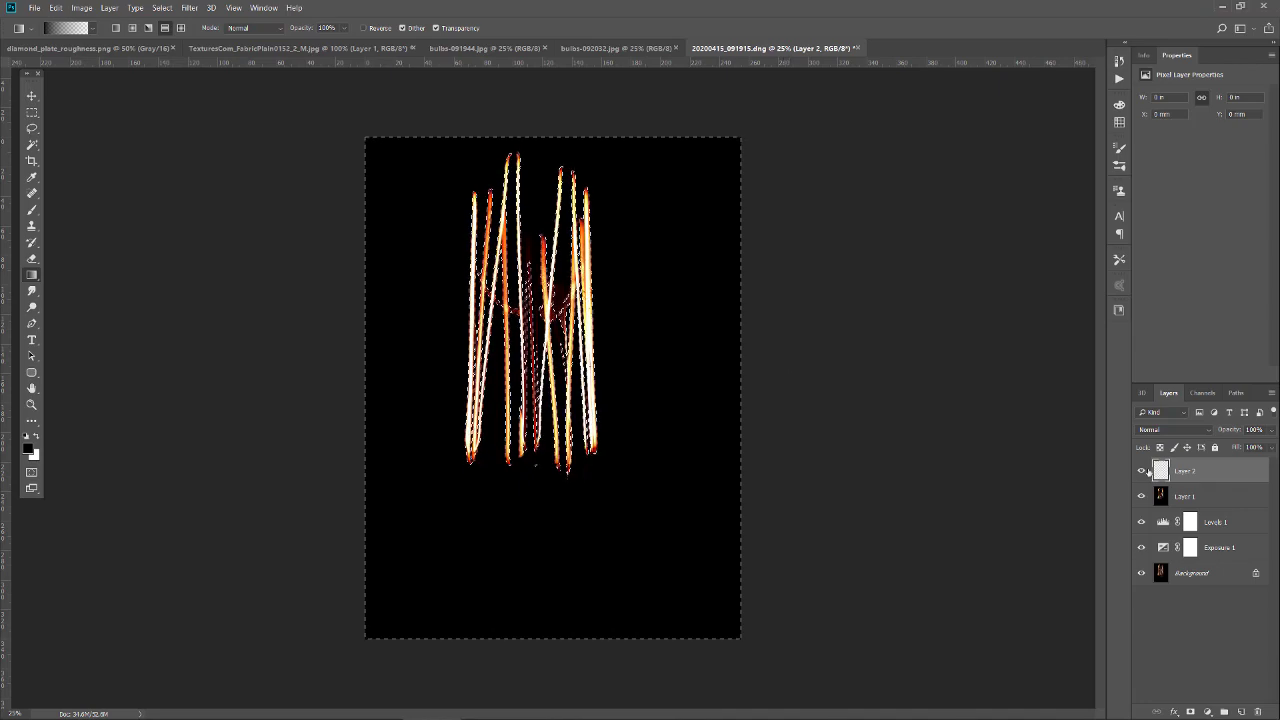
{"action": "key", "text": "ctrl+shift+i"}
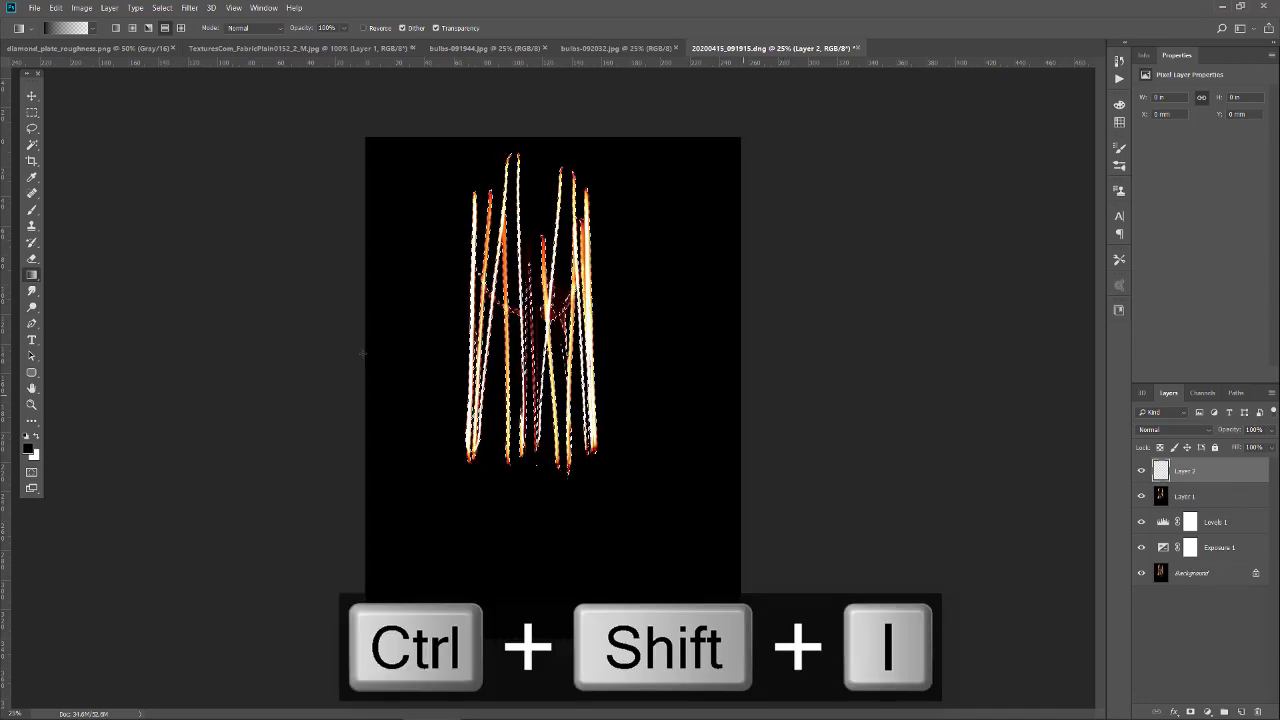
{"action": "key", "text": "x"}
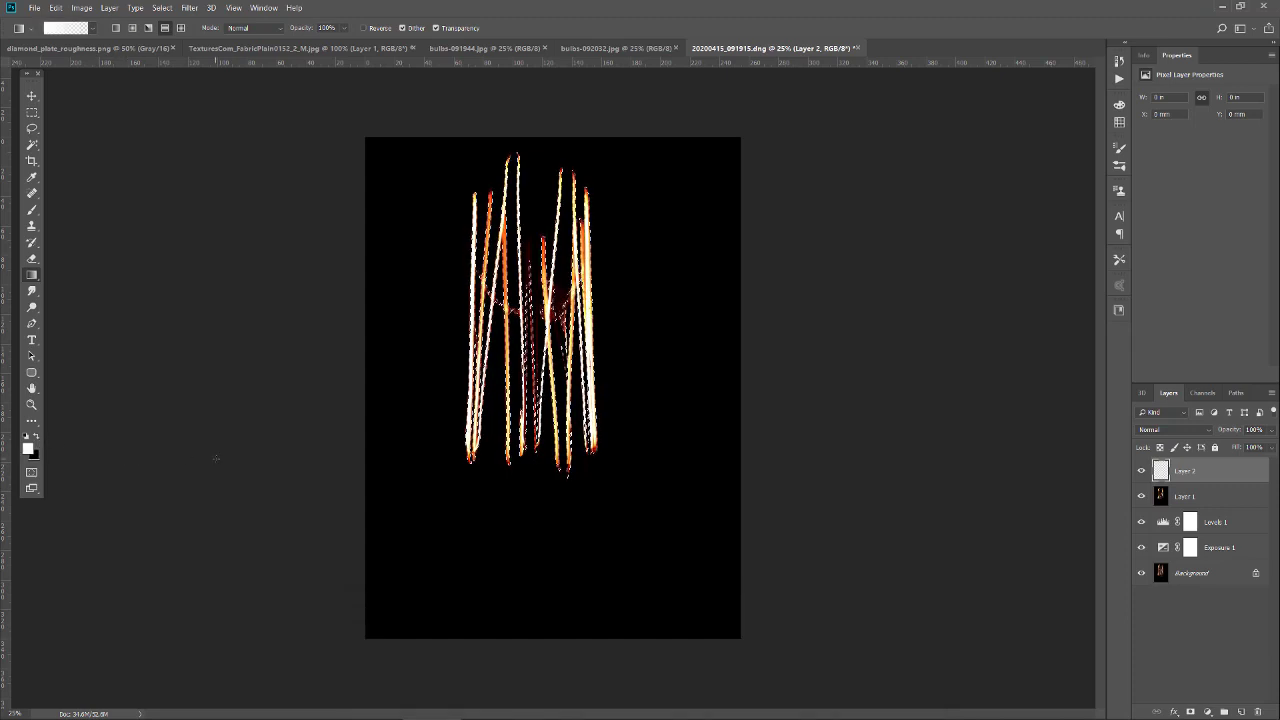
{"action": "key", "text": "alt+Delete"}
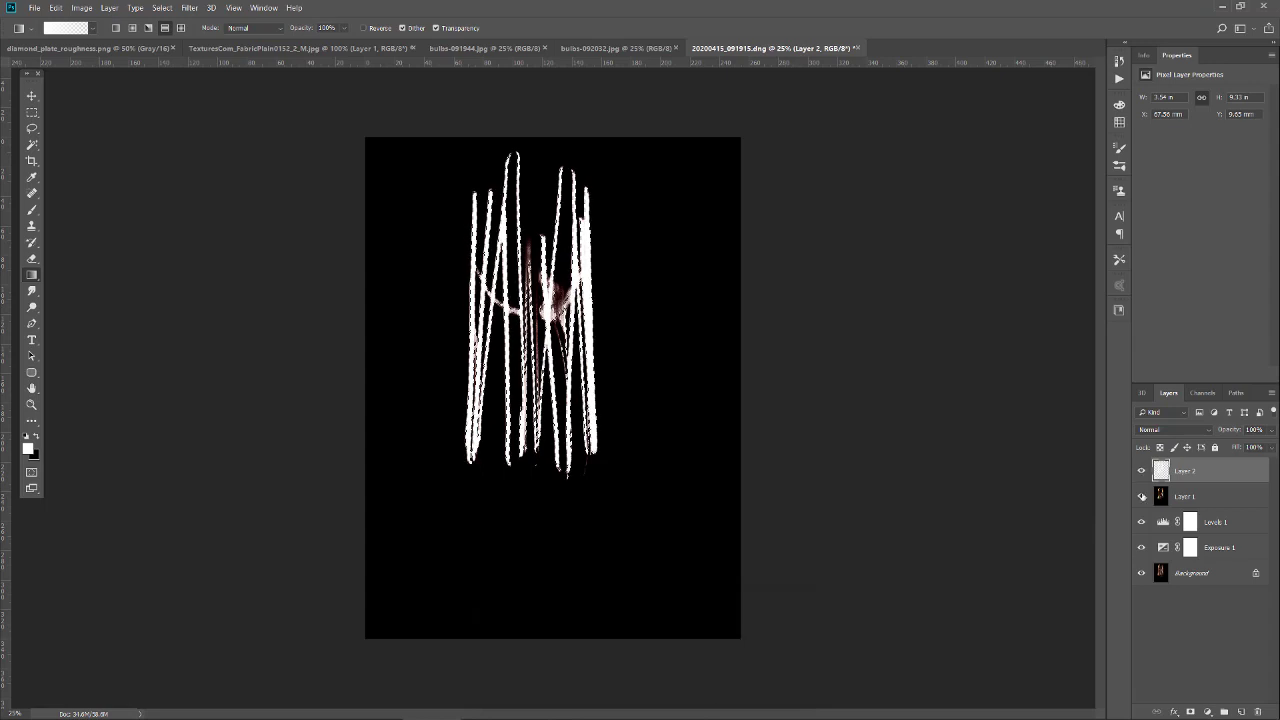
Step: Hide the white filament layer, add a new layer beneath it and fill the filament selection there with black
{"action": "left_click", "coordinate": [1141, 471]}
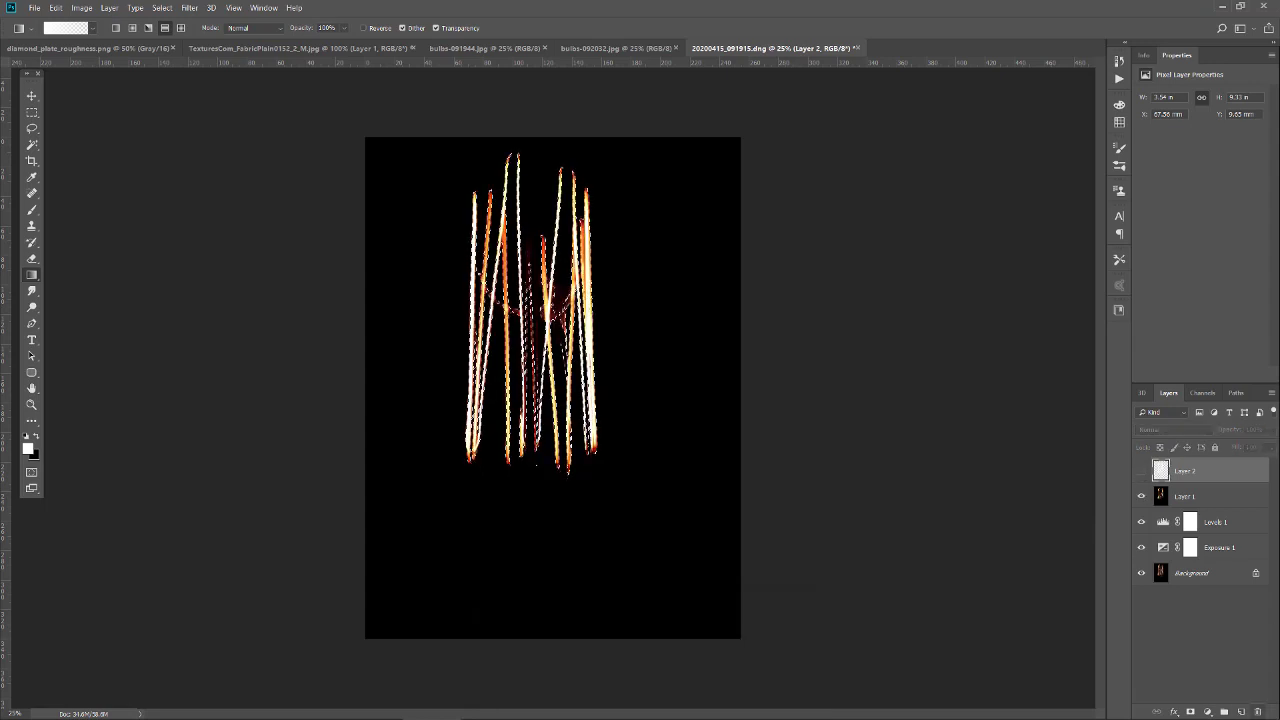
{"action": "left_click", "coordinate": [1241, 712]}
{"action": "left_click_drag", "start_coordinate": [1222, 477], "coordinate": [1236, 505]}
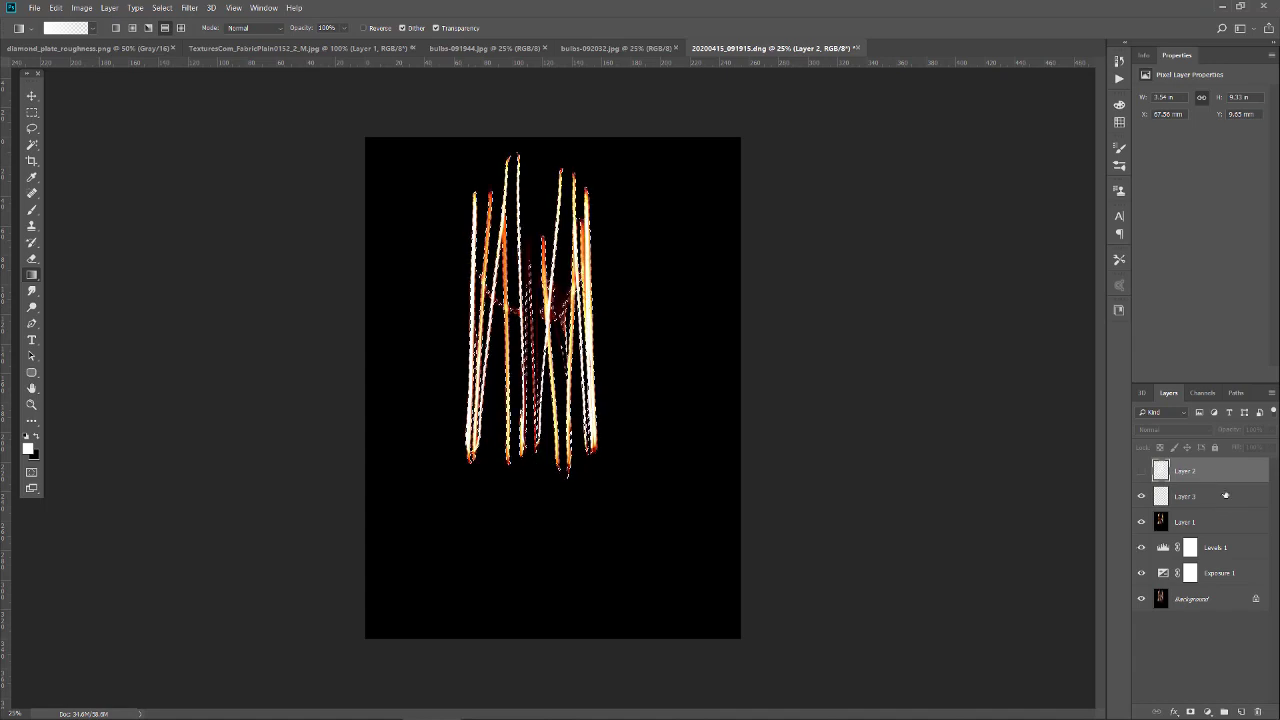
{"action": "key", "text": "ctrl+Delete"}
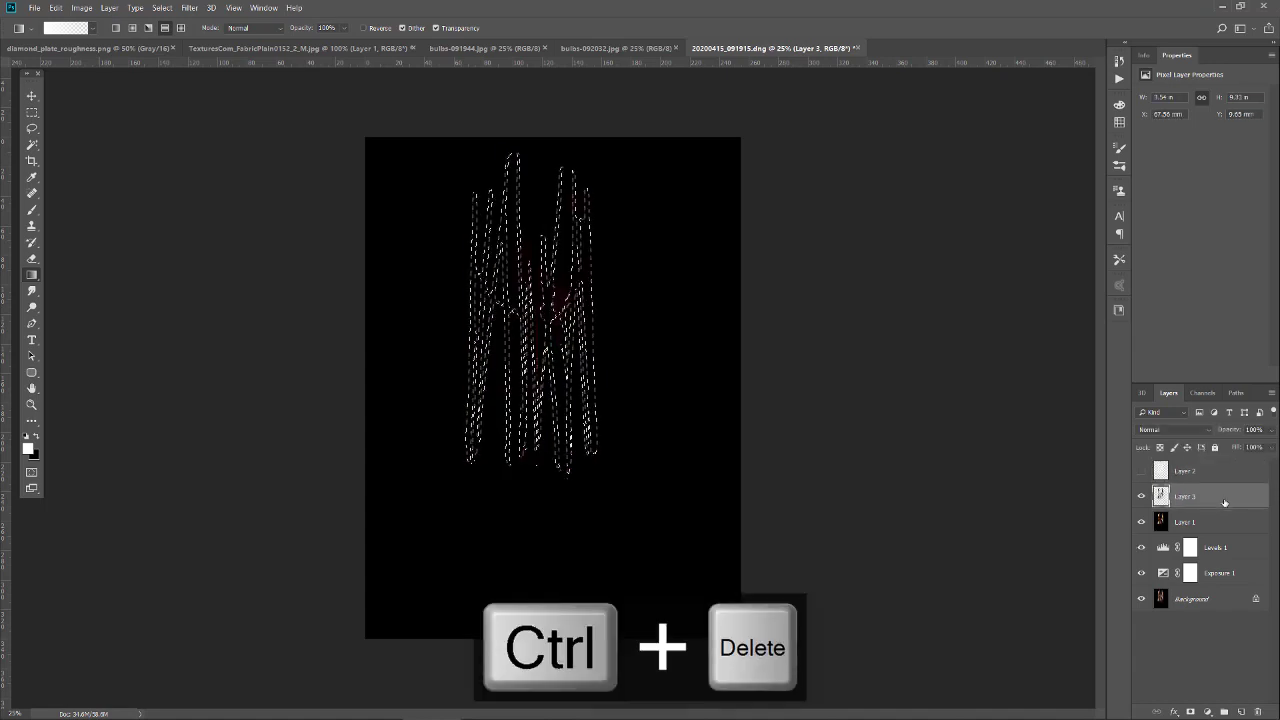
Step: Replace the filament-shaped fill with solid black across the whole layer and show the white filament layer above it
{"action": "key", "text": "ctrl+z"}
{"action": "key", "text": "ctrl+d"}
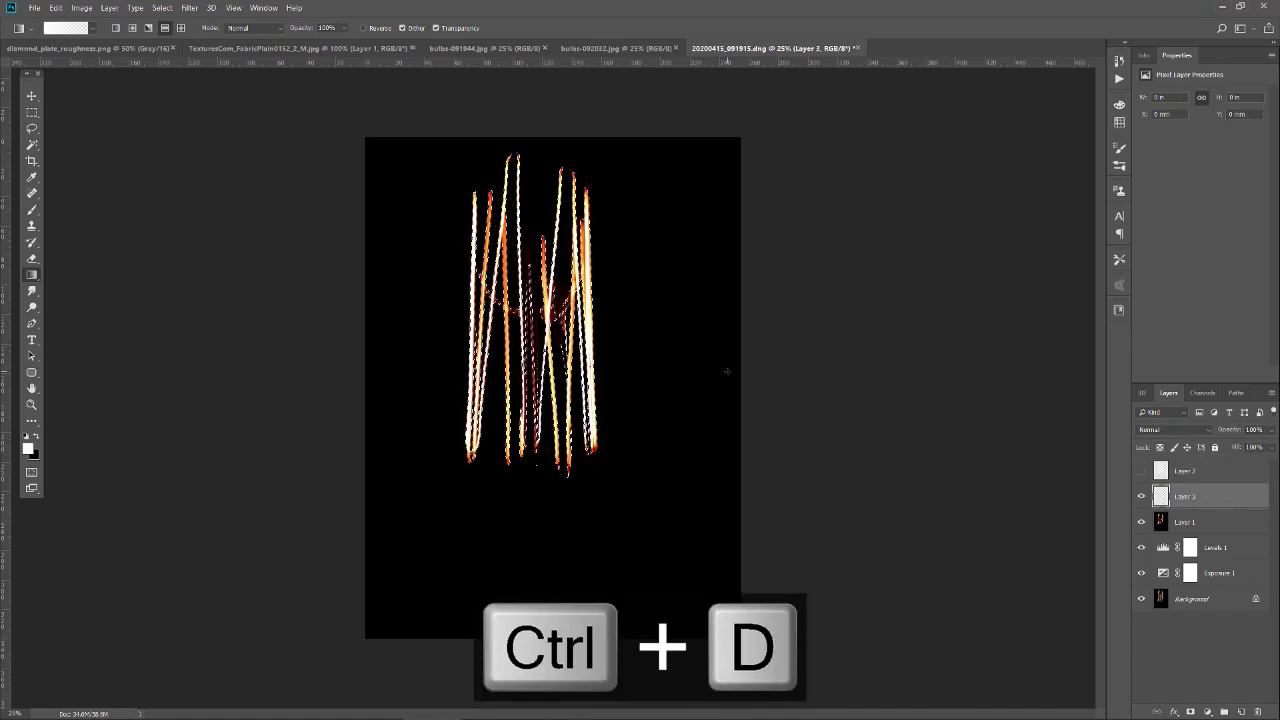
{"action": "key", "text": "ctrl+Delete"}
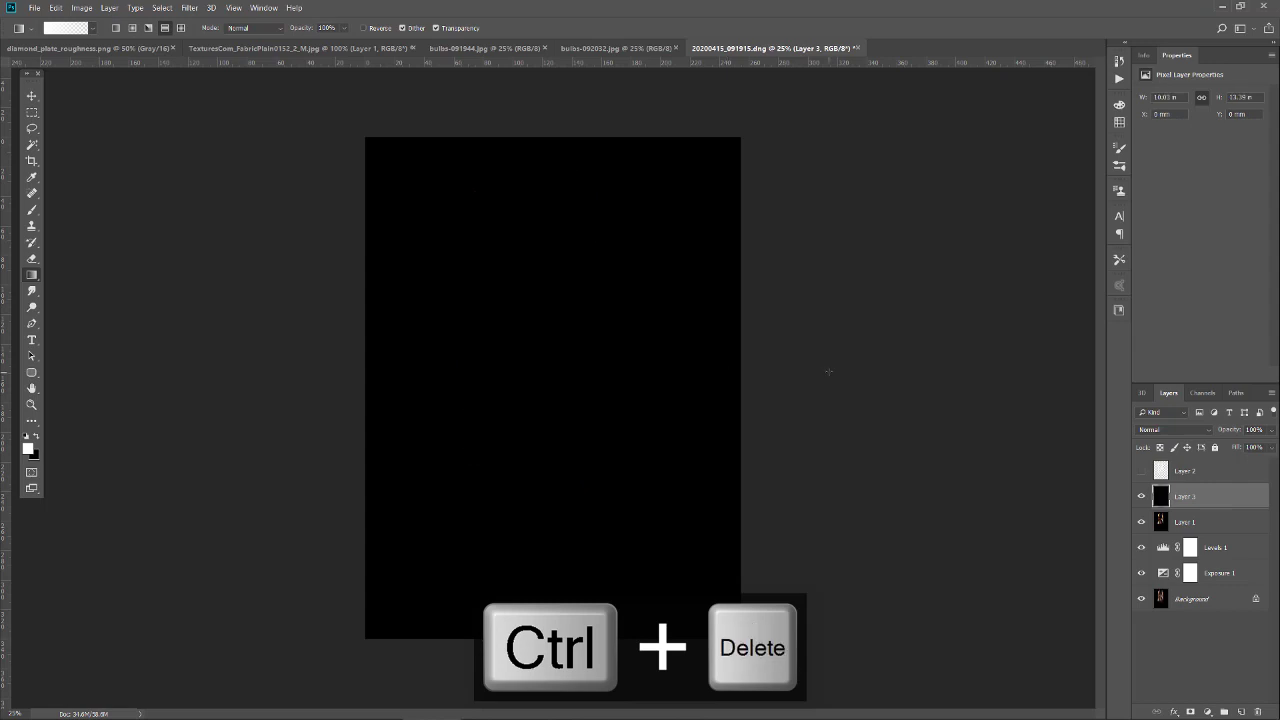
{"action": "left_click", "coordinate": [1141, 471]}
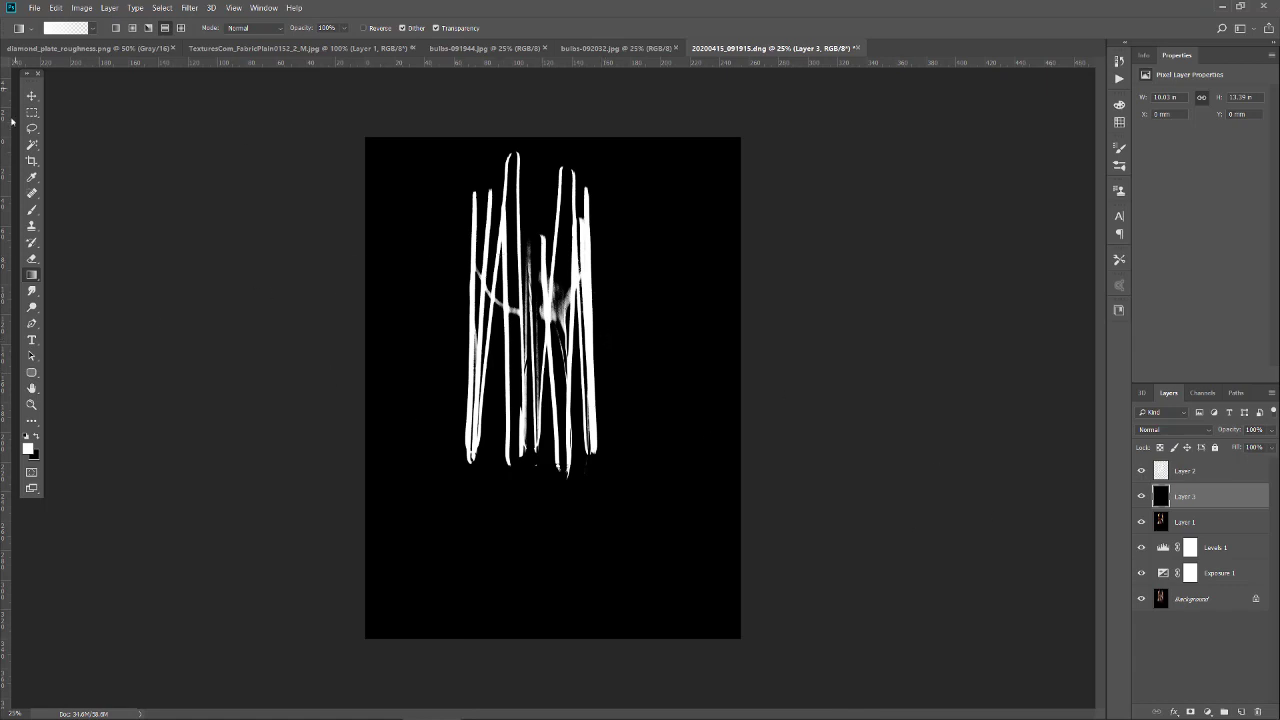
Step: Check the photo document's pixel dimensions in Image Size without changing them
{"action": "key", "text": "c"}
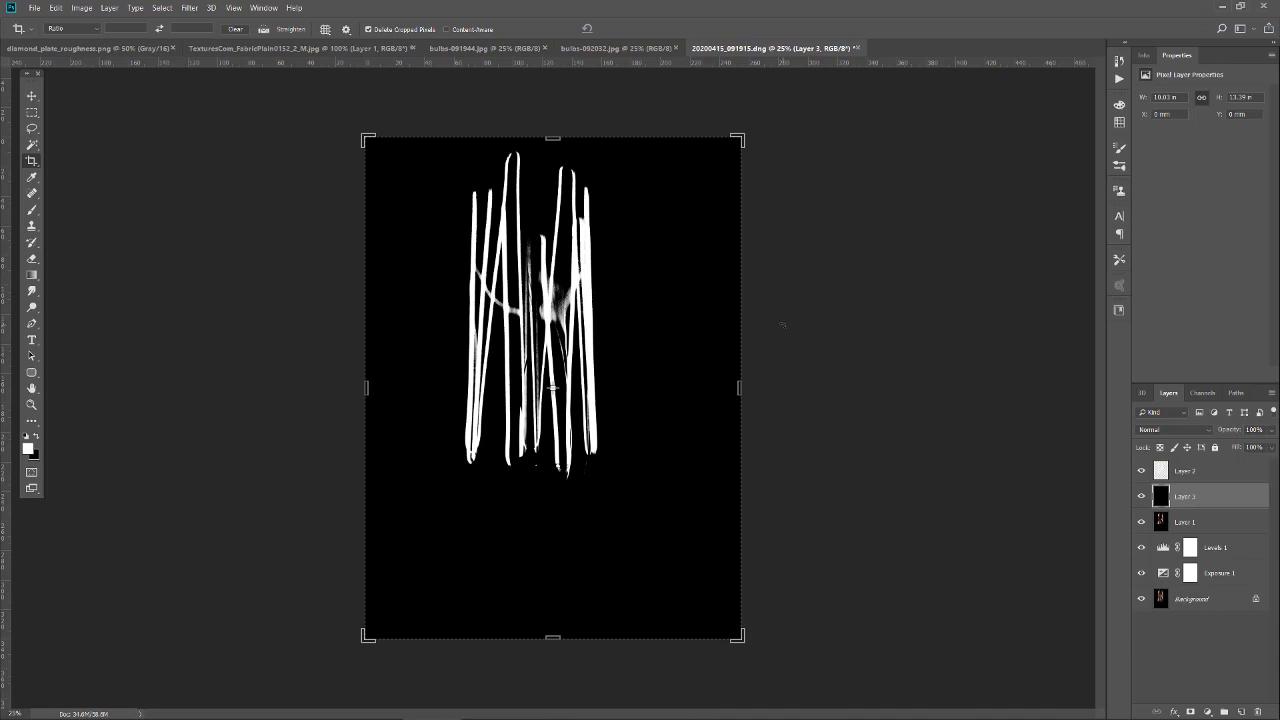
{"action": "key", "text": "ctrl+shift+i"}
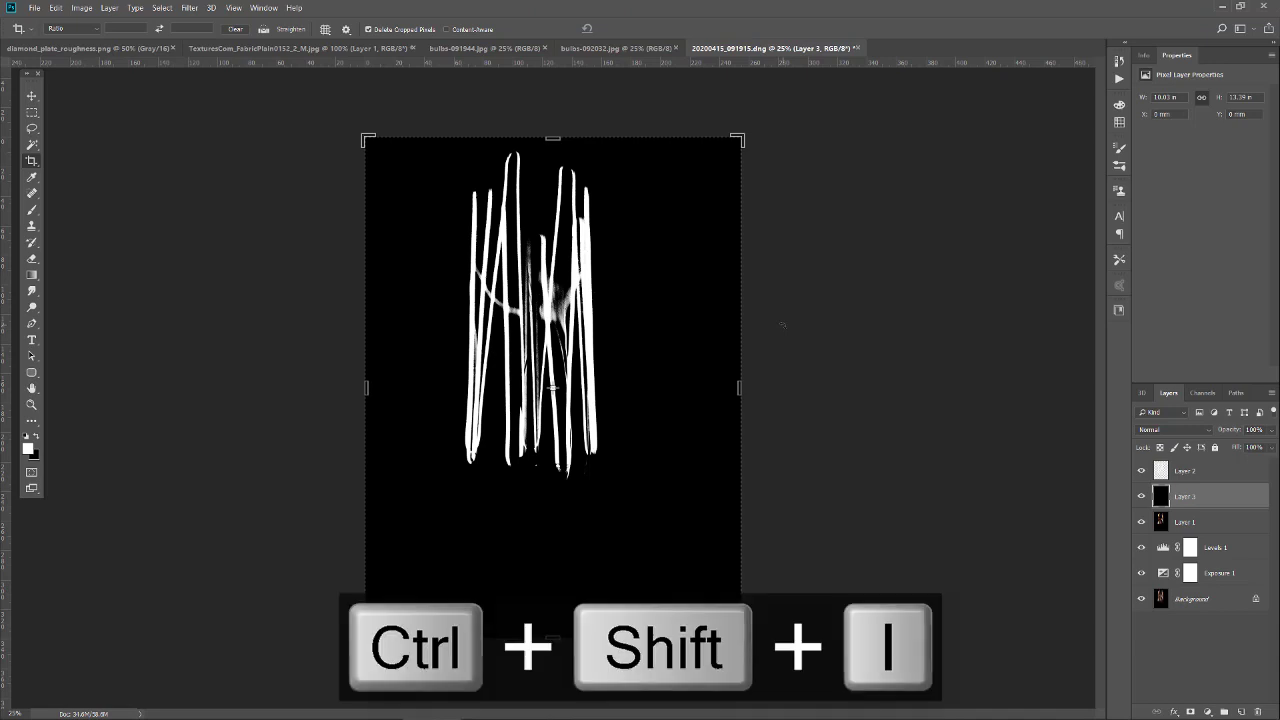
{"action": "key", "text": "ctrl+alt+i"}
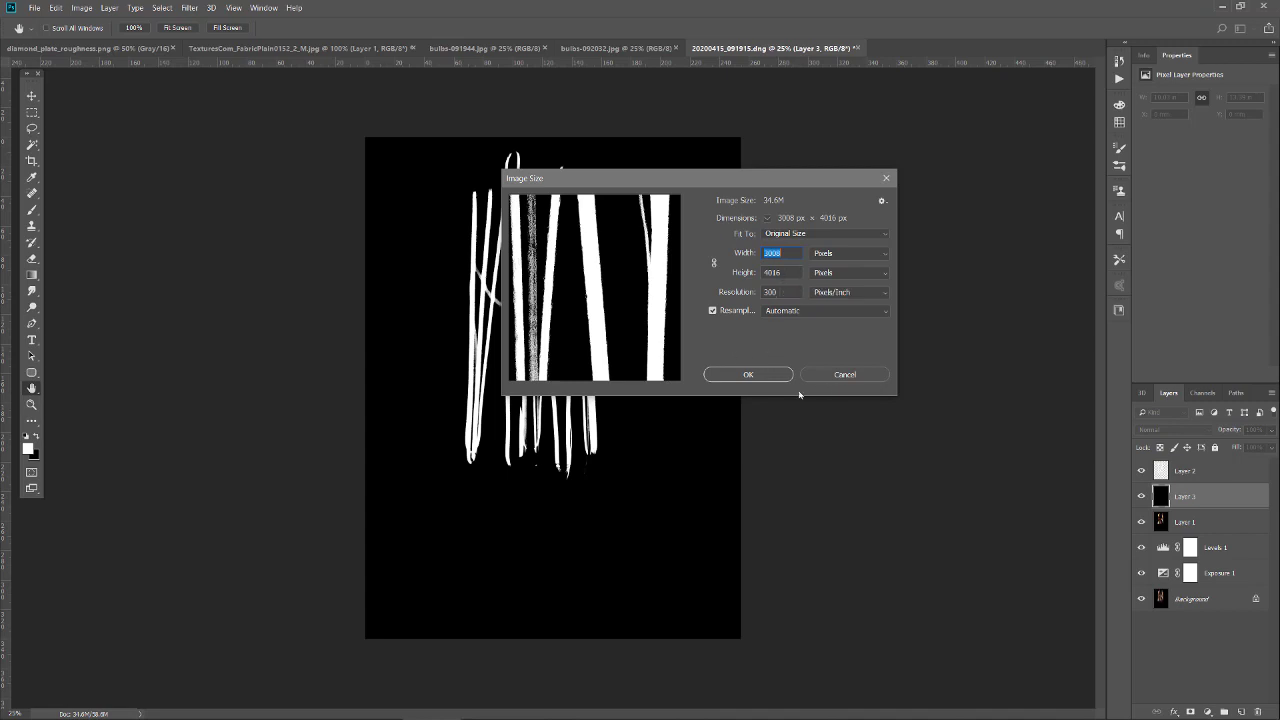
{"action": "left_click", "coordinate": [855, 377]}
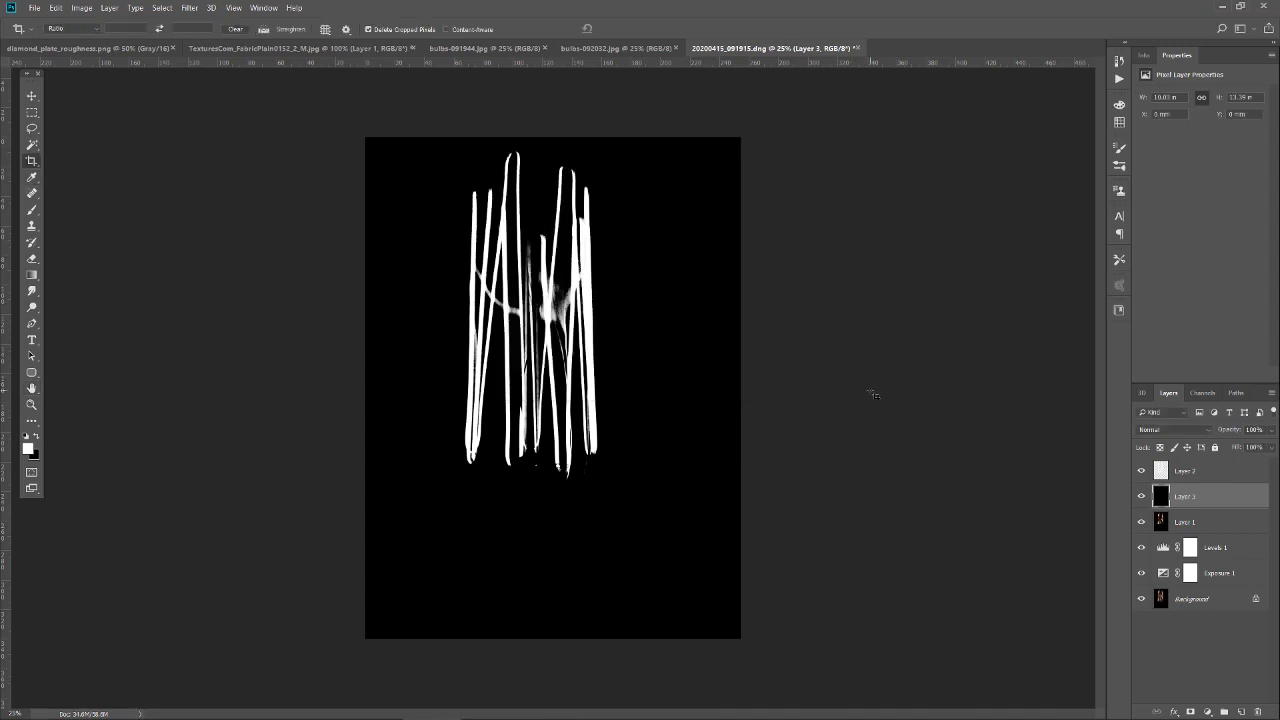
Step: Create a new document at the clipboard size and resize it to a square 4016 × 4016 pixels without constraining proportions
{"action": "key", "text": "ctrl+n"}
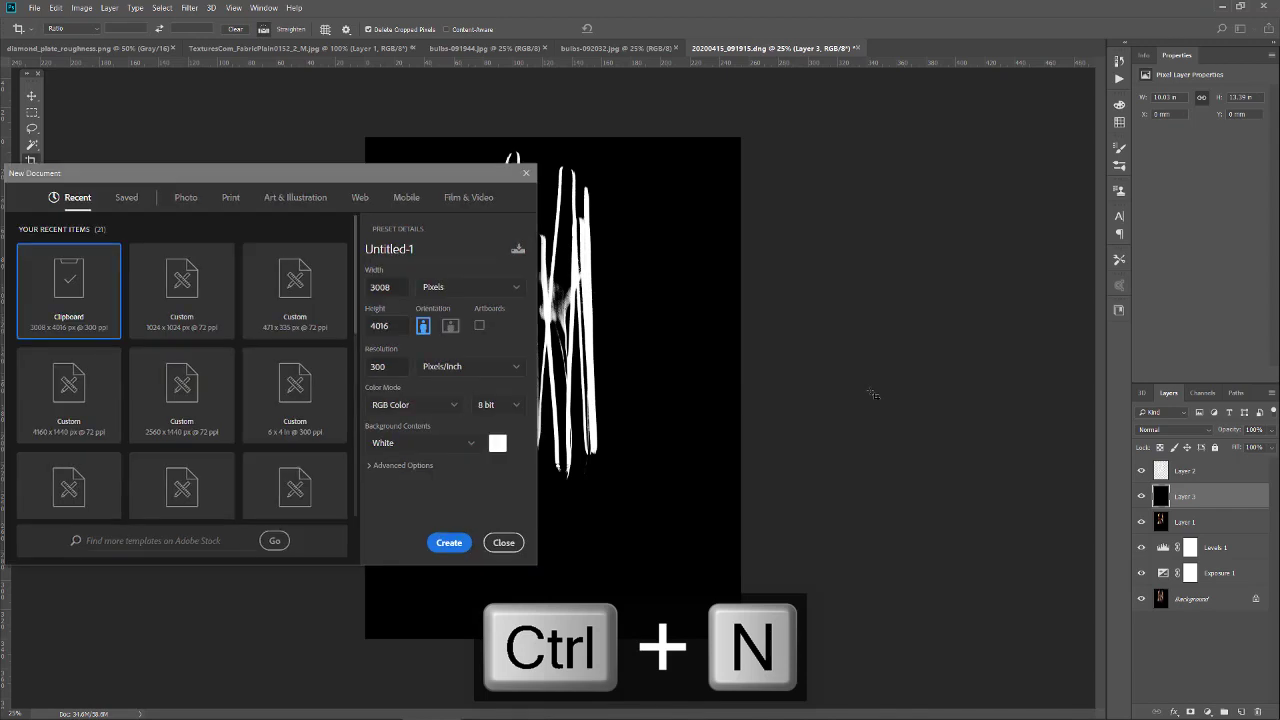
{"action": "double_click", "coordinate": [84, 299]}
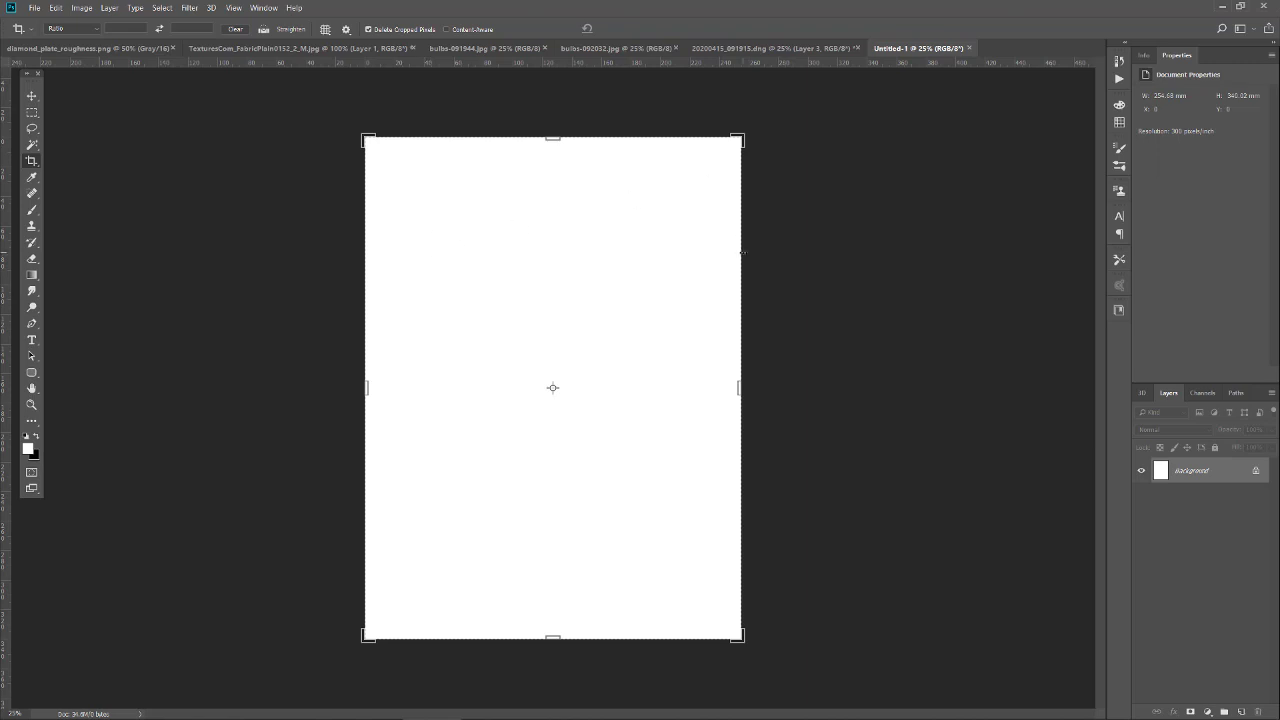
{"action": "key", "text": "ctrl+alt+i"}
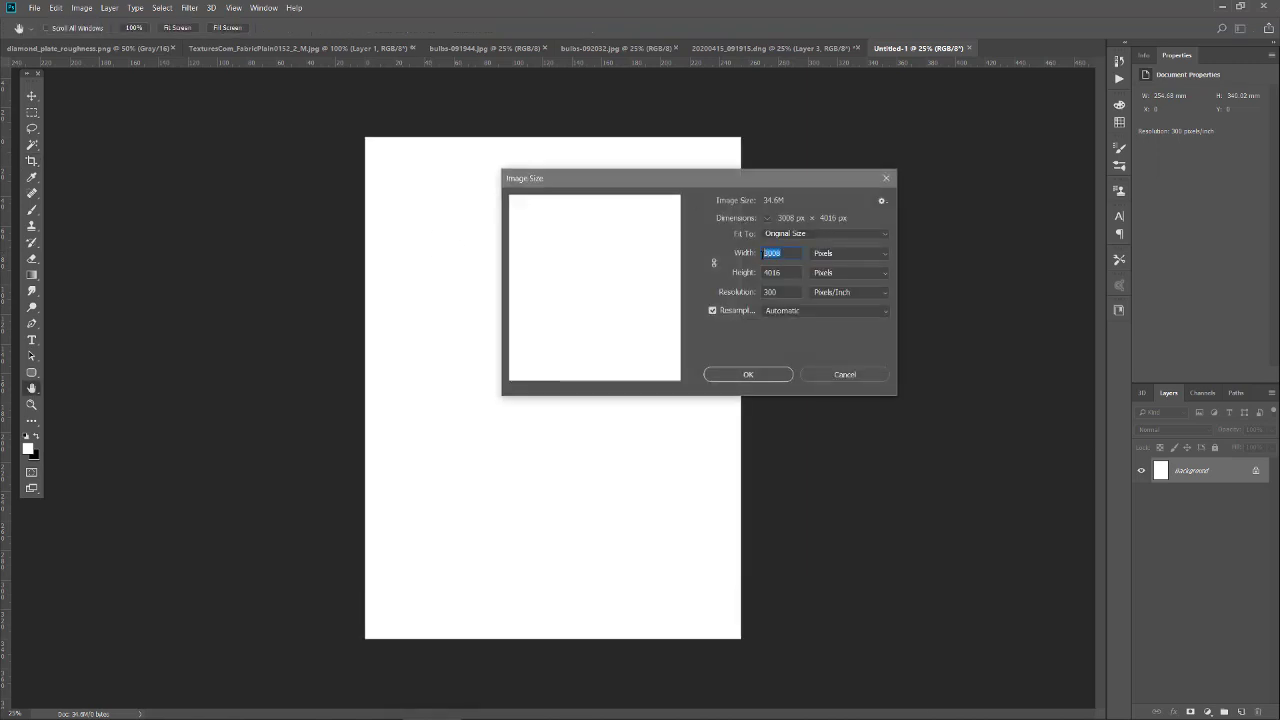
{"action": "left_click", "coordinate": [714, 262]}
{"action": "left_click", "coordinate": [715, 267]}
{"action": "type", "text": "4016"}
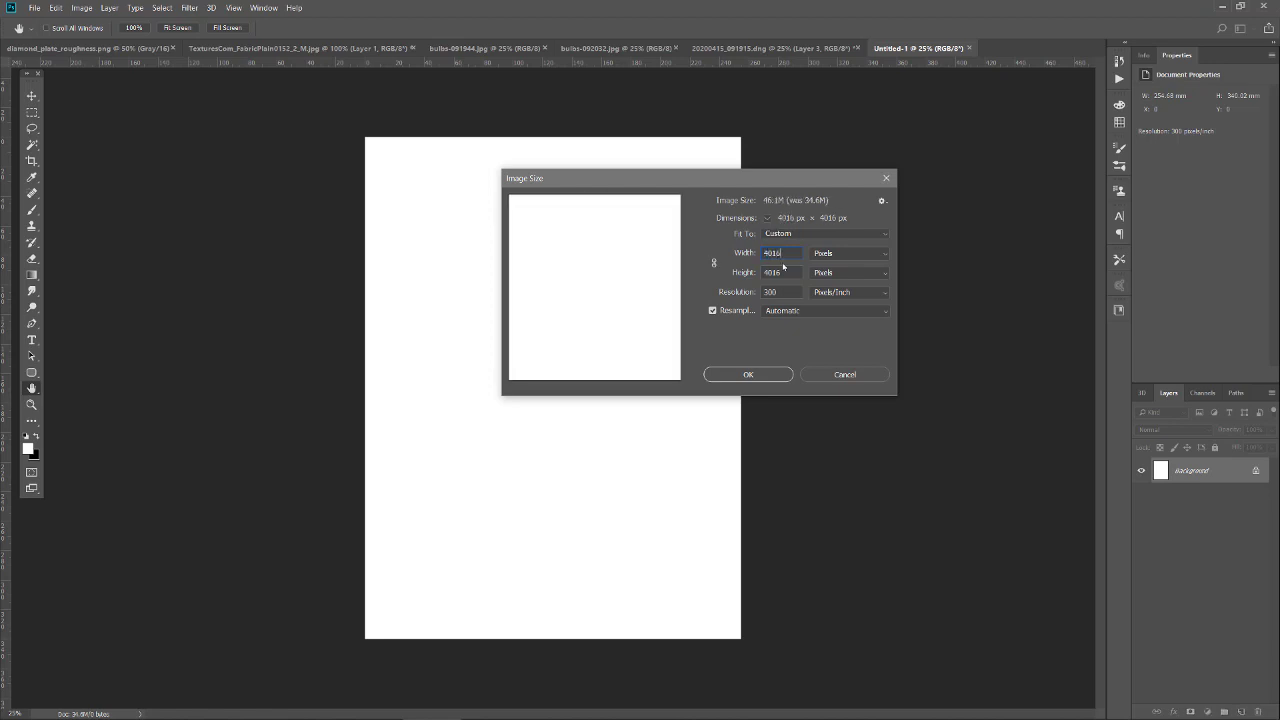
{"action": "left_click", "coordinate": [748, 373]}
{"action": "key", "text": "c"}
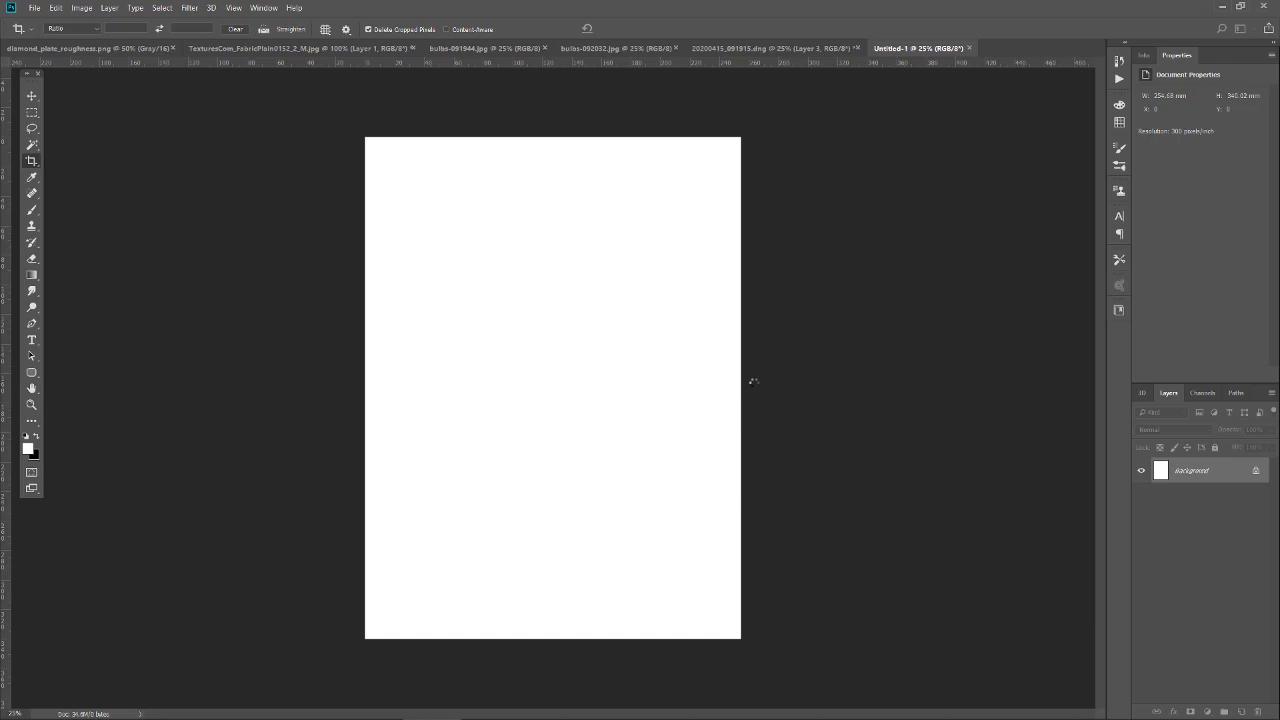
Step: Float the filament photo document and copy all of its layers into the new square document
{"action": "left_click_drag", "start_coordinate": [796, 50], "coordinate": [718, 355]}
{"action": "left_click", "coordinate": [1208, 471]}
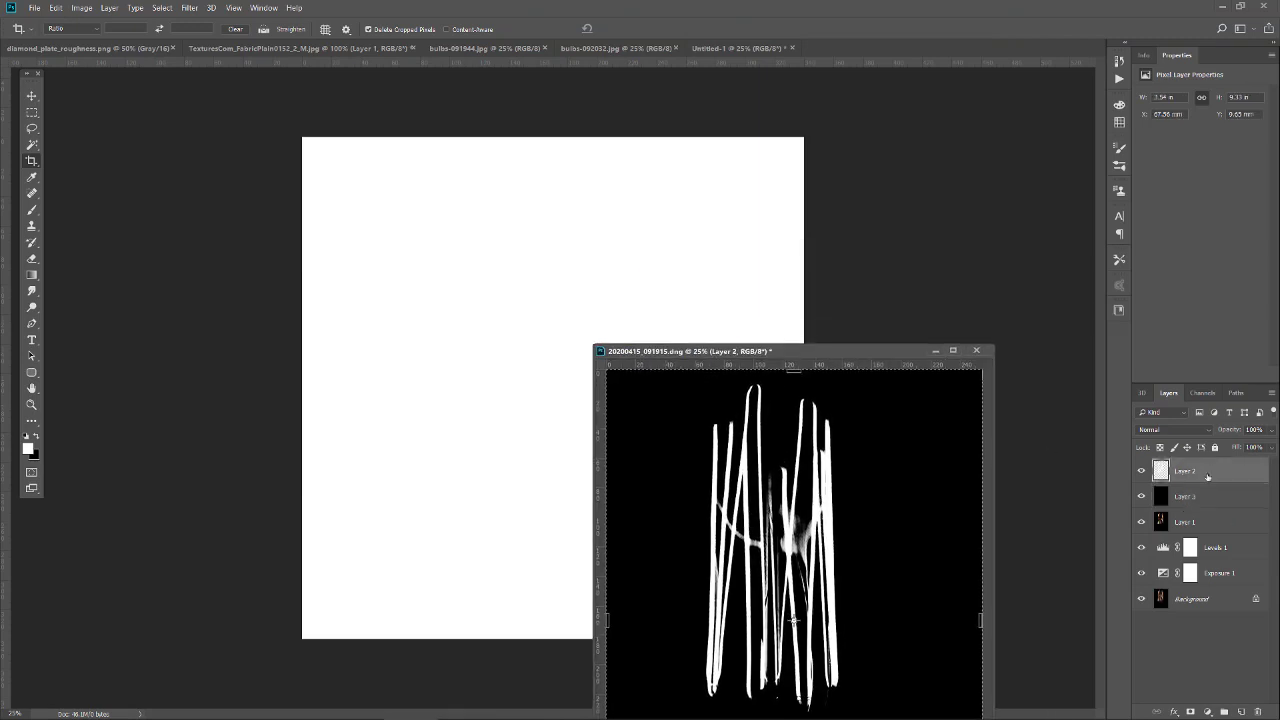
{"action": "left_click", "coordinate": [1230, 580], "text": "shift"}
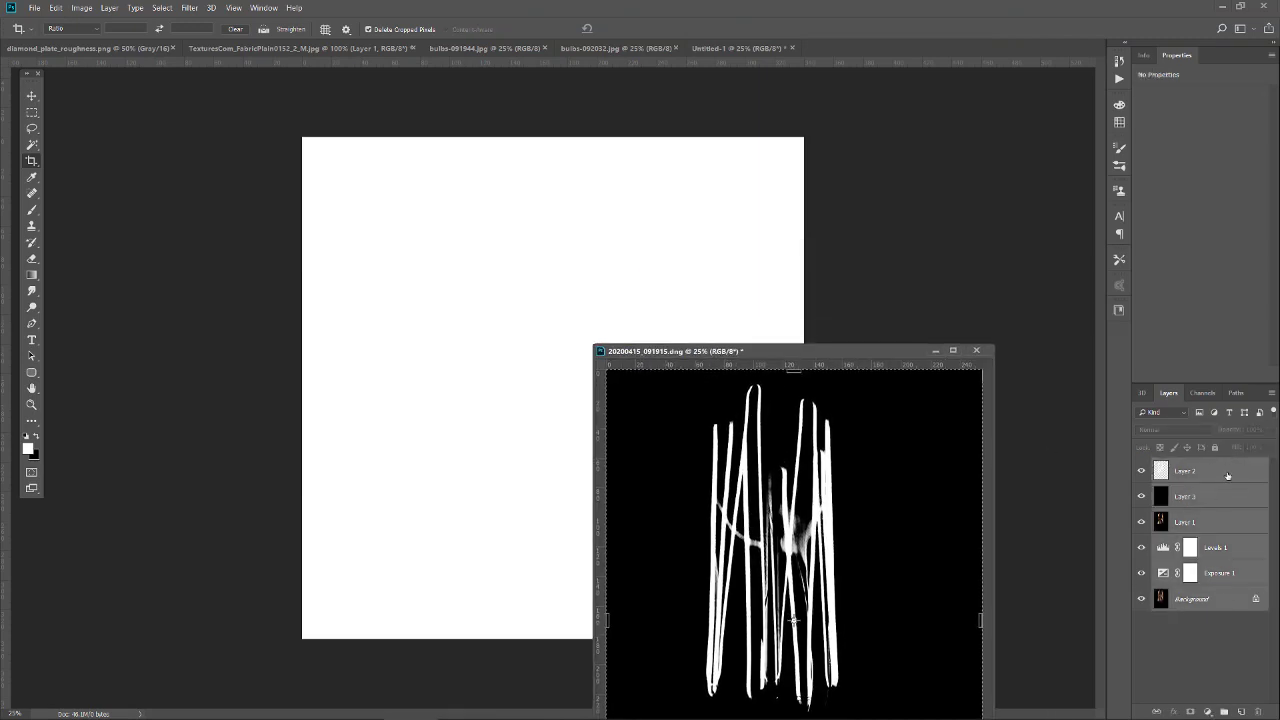
{"action": "mouse_move", "coordinate": [1228, 475]}
{"action": "left_mouse_down"}
{"action": "mouse_move", "coordinate": [795, 270]}
{"action": "mouse_move", "coordinate": [563, 212]}
{"action": "left_mouse_up"}
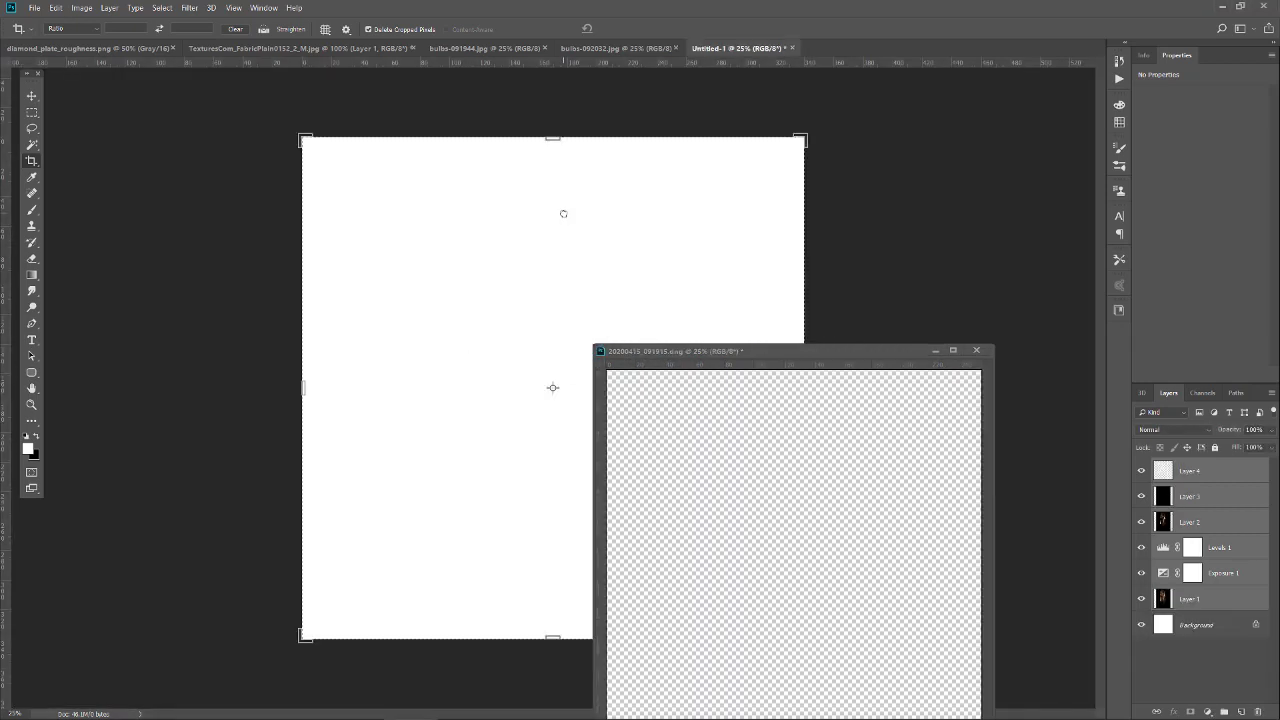
Step: Close the floating filament photo document, leaving the new square document open
{"action": "left_click_drag", "start_coordinate": [871, 352], "coordinate": [836, 203]}
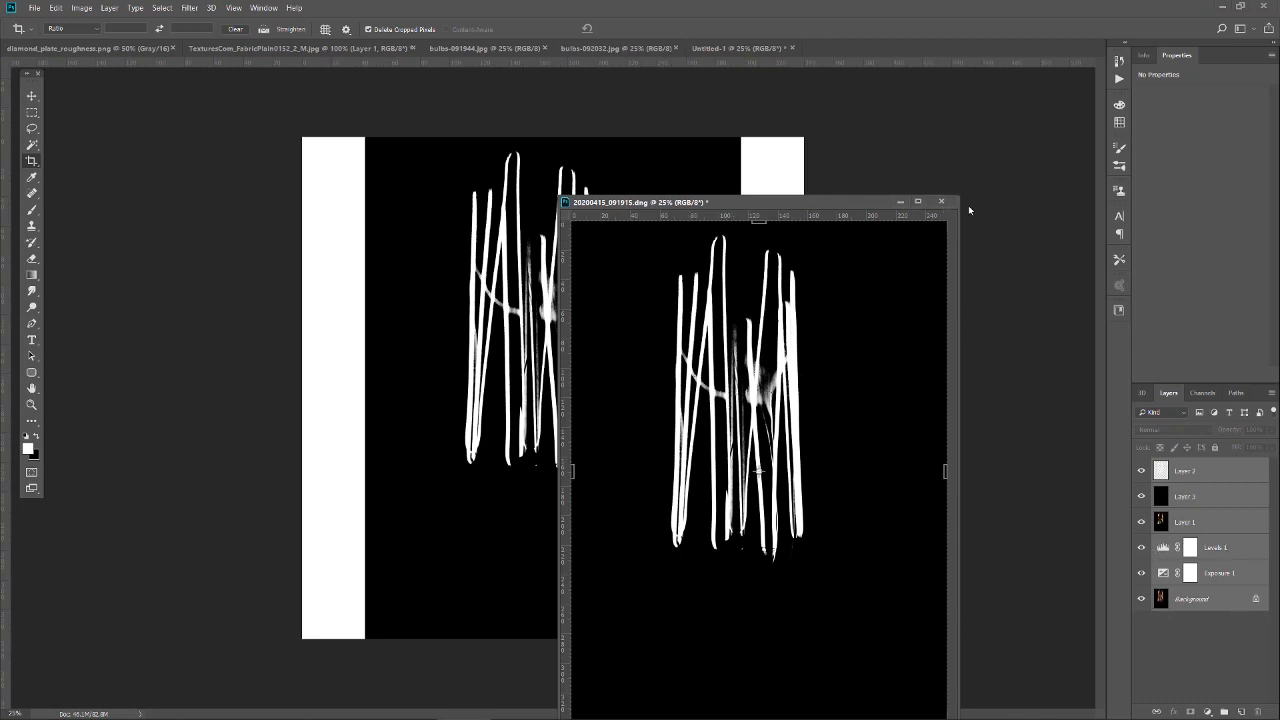
{"action": "left_click", "coordinate": [941, 201]}
{"action": "left_click", "coordinate": [659, 275]}
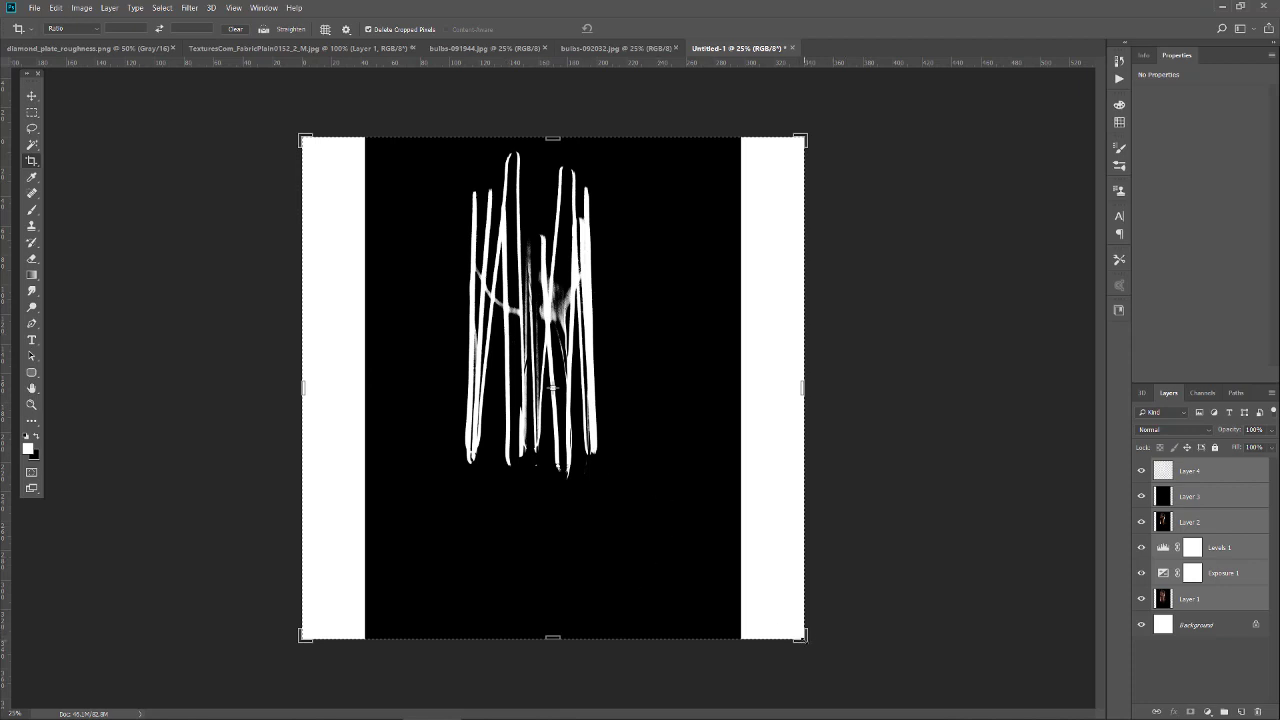
Step: Shrink the crop frame to a smaller square just tall enough for the filaments, leaving out the empty lower area
{"action": "left_click_drag", "start_coordinate": [800, 636], "coordinate": [757, 568]}
{"action": "key", "text": "ctrl+z"}
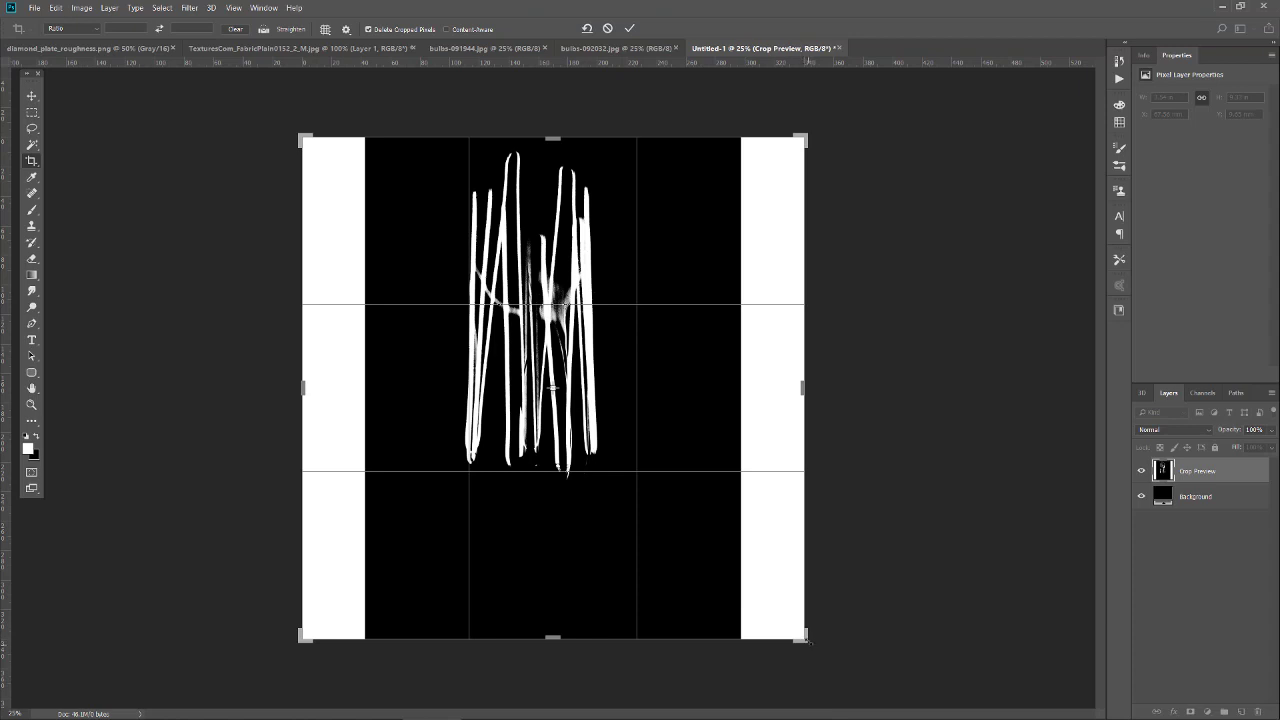
{"action": "left_click_drag", "start_coordinate": [803, 638], "coordinate": [747, 569]}
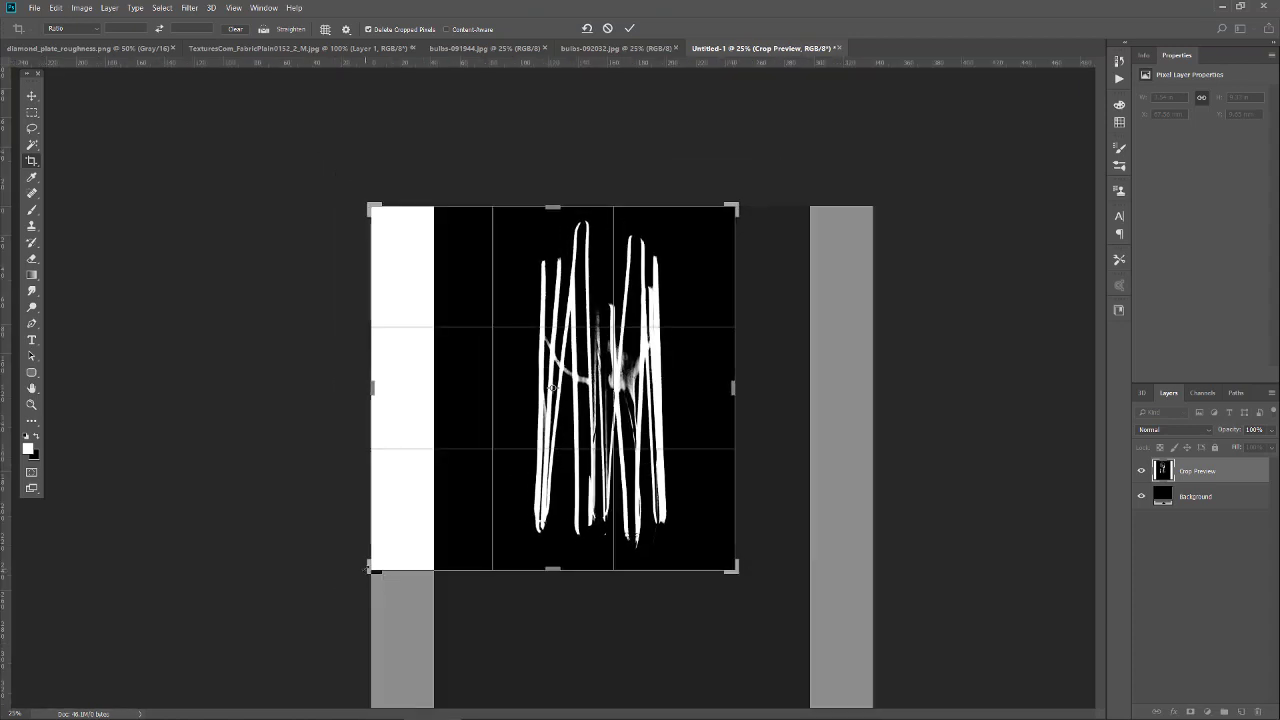
{"action": "left_click_drag", "start_coordinate": [371, 572], "coordinate": [376, 567]}
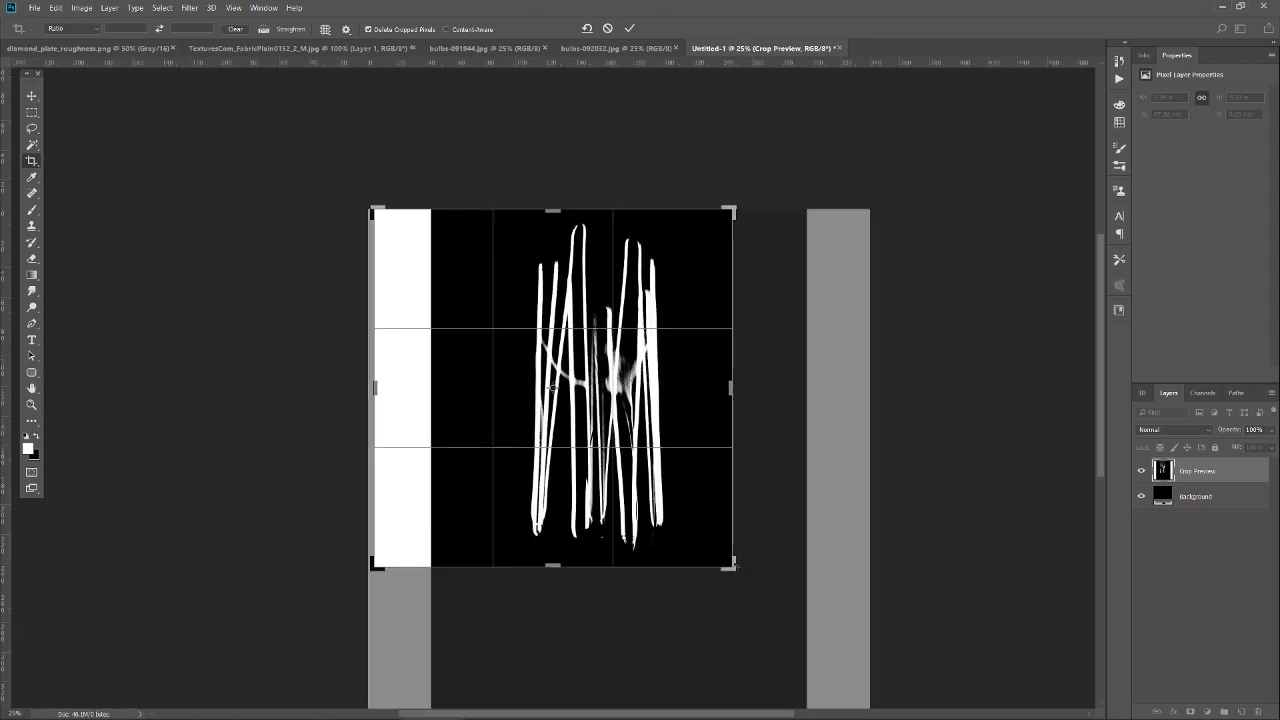
{"action": "mouse_move", "coordinate": [734, 567]}
{"action": "left_mouse_down"}
{"action": "mouse_move", "coordinate": [760, 600]}
{"action": "mouse_move", "coordinate": [729, 594]}
{"action": "mouse_move", "coordinate": [749, 571]}
{"action": "mouse_move", "coordinate": [729, 566]}
{"action": "left_mouse_up"}
{"action": "key", "text": "ctrl+z"}
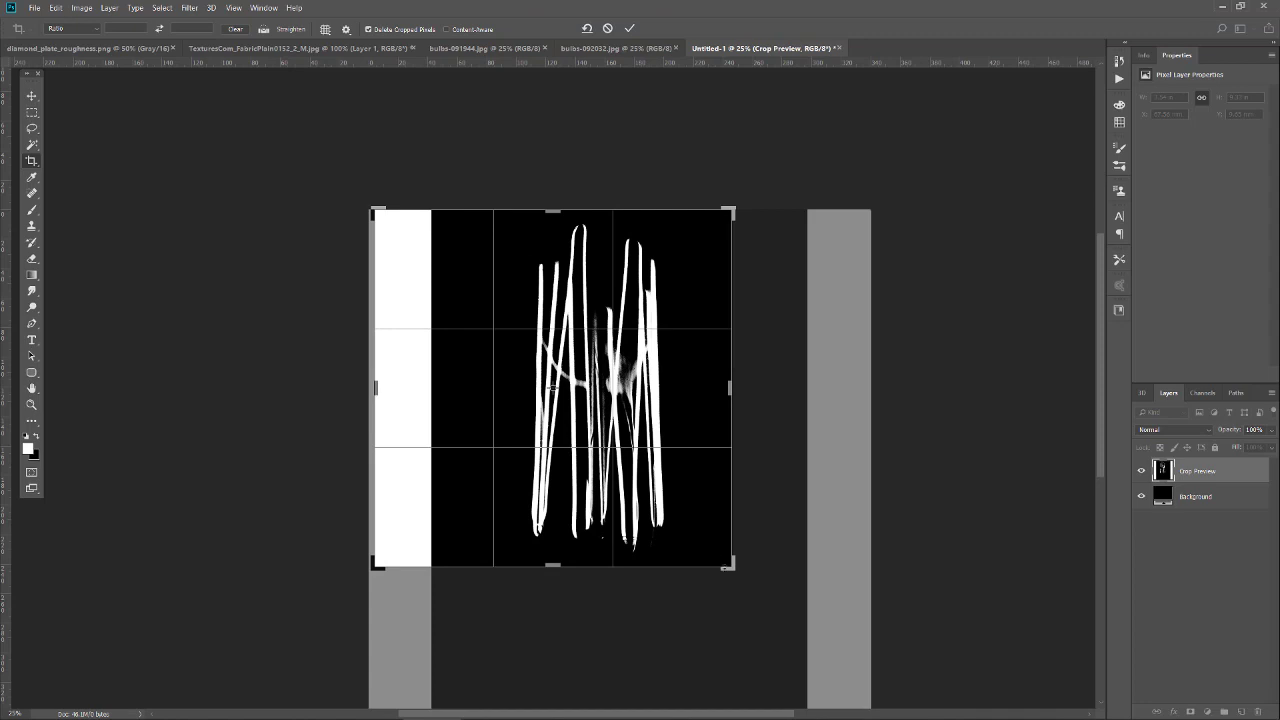
Step: Shift the image inside the crop frame so the filaments sit near its left edge, and apply the crop
{"action": "left_click_drag", "start_coordinate": [570, 423], "coordinate": [551, 388]}
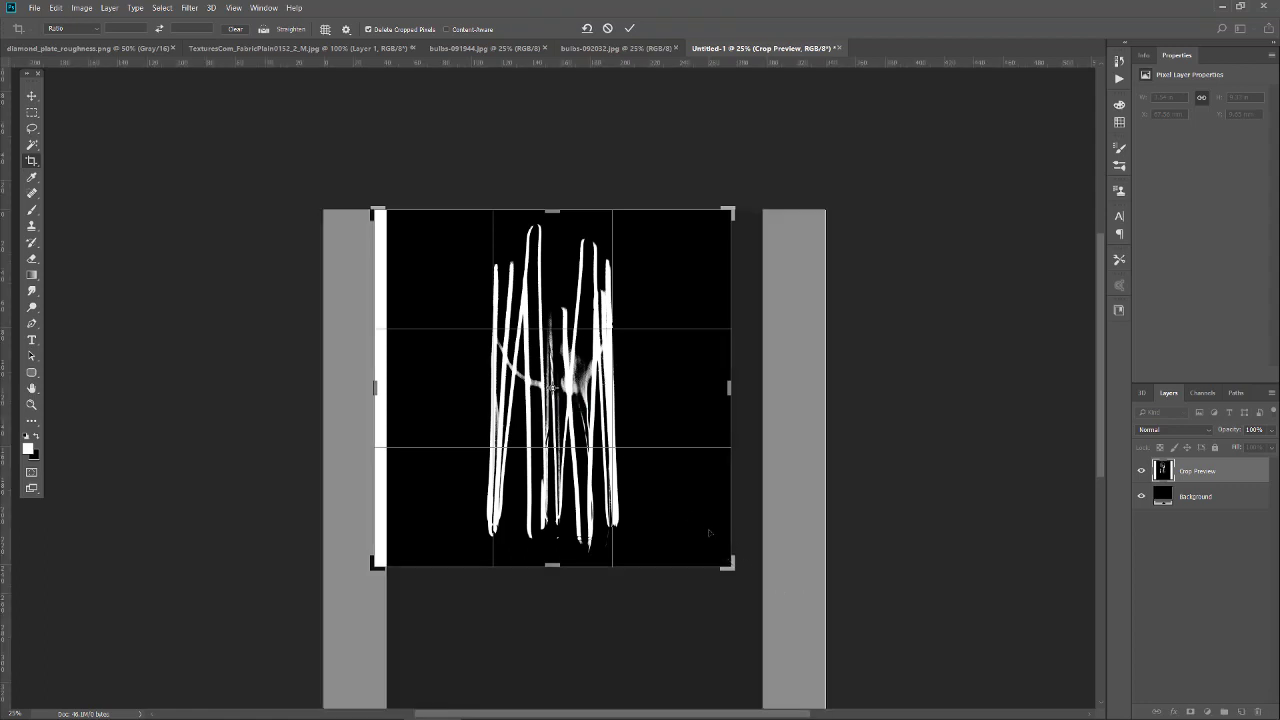
{"action": "mouse_move", "coordinate": [730, 566]}
{"action": "left_mouse_down"}
{"action": "mouse_move", "coordinate": [703, 567]}
{"action": "mouse_move", "coordinate": [736, 552]}
{"action": "mouse_move", "coordinate": [742, 587]}
{"action": "left_mouse_up"}
{"action": "key", "text": "ctrl+z"}
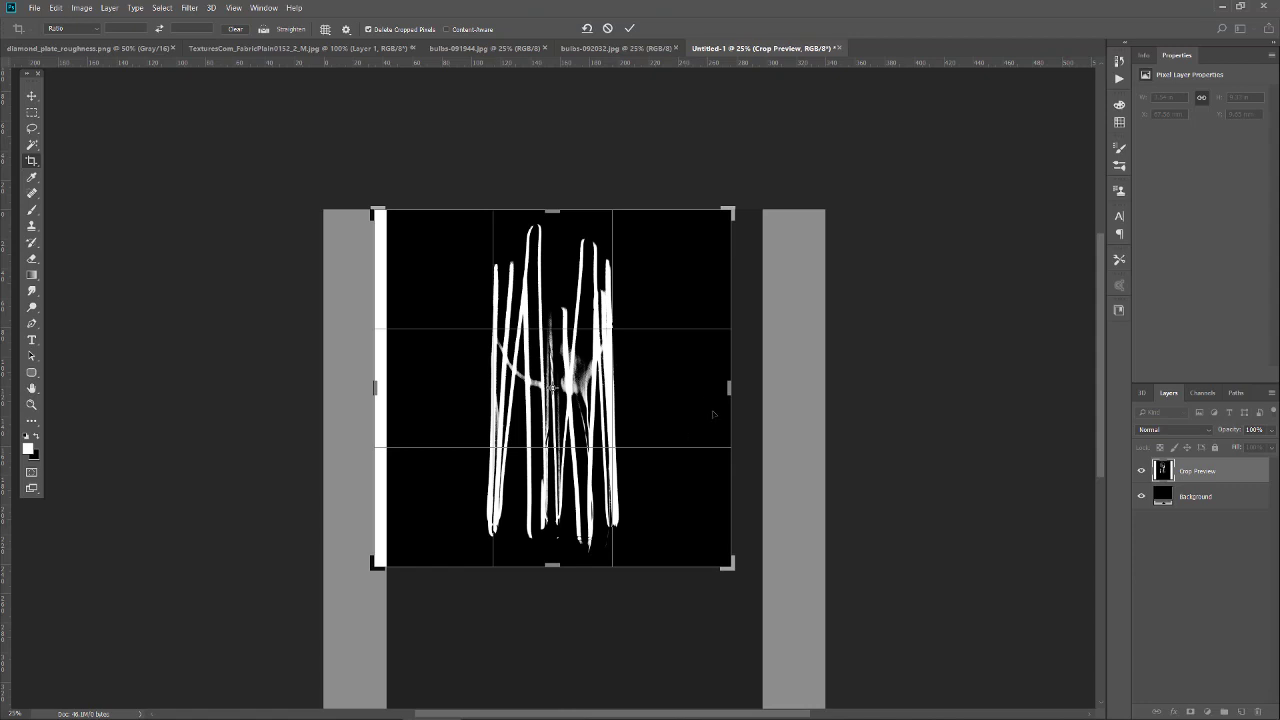
{"action": "left_click_drag", "start_coordinate": [552, 388], "coordinate": [497, 384]}
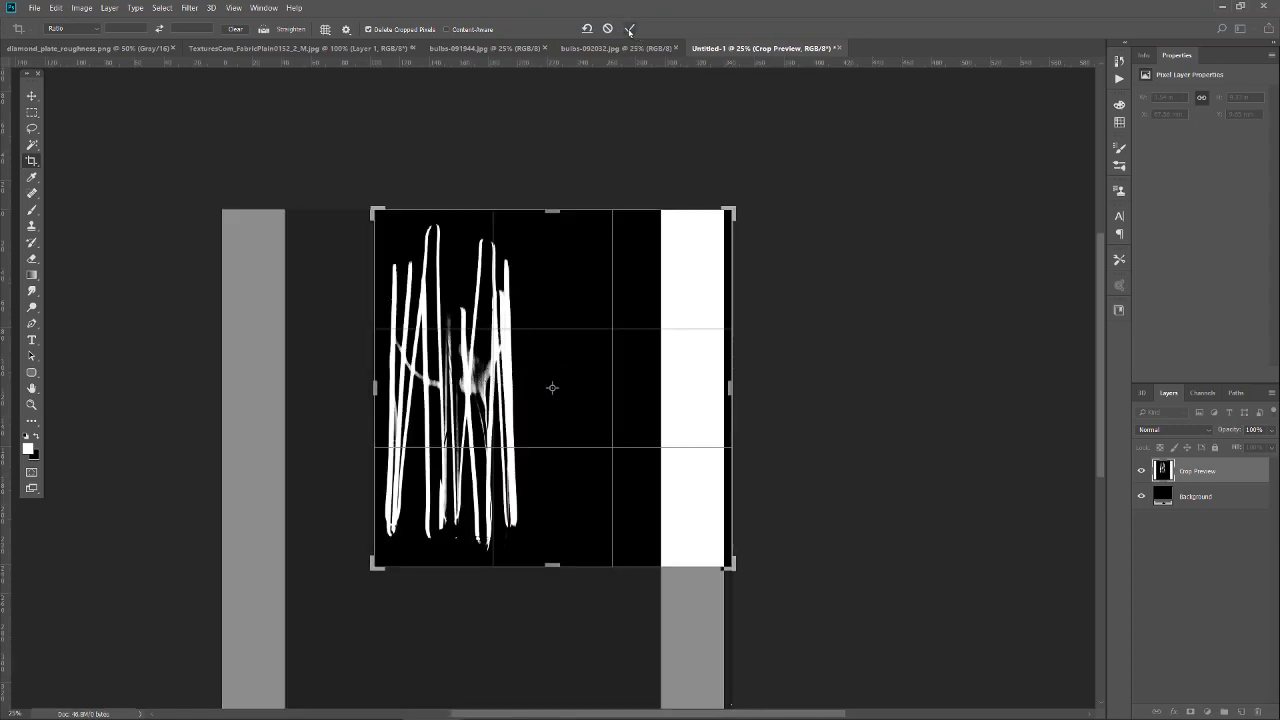
{"action": "left_click", "coordinate": [630, 29]}
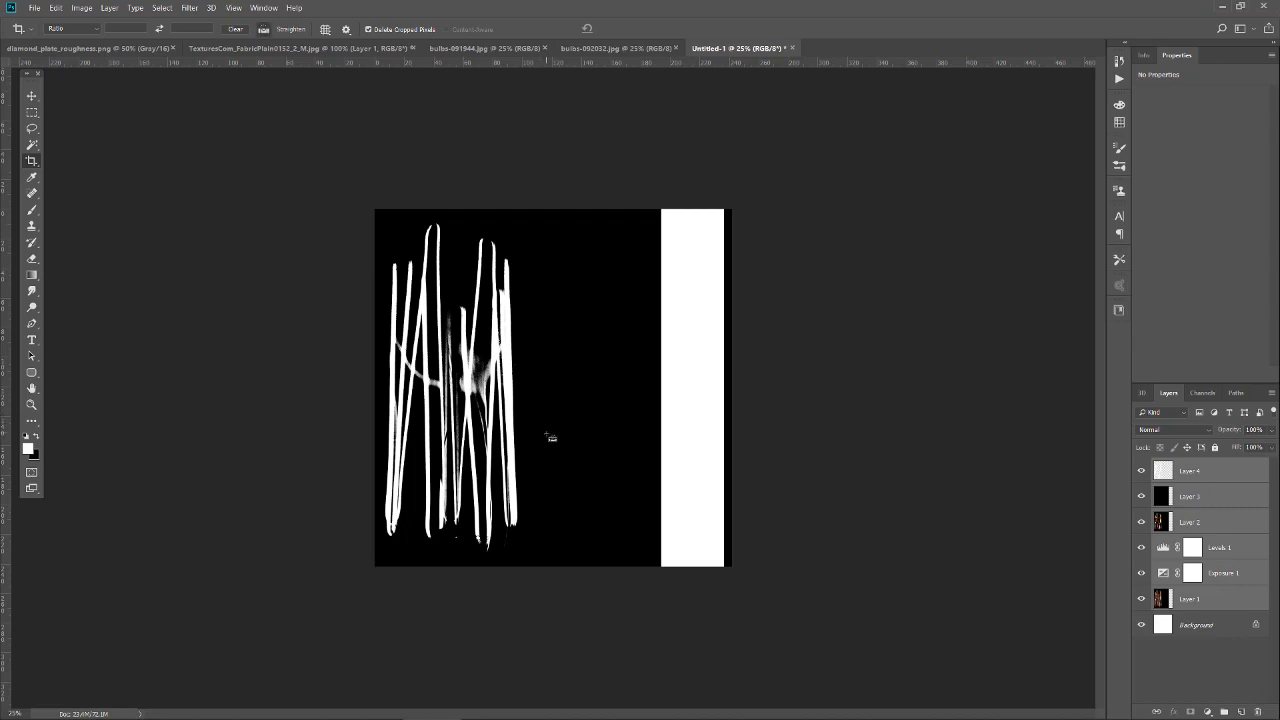
Step: Stretch the copied layers horizontally to about 244% with Free Transform so the filaments fill the canvas width
{"action": "key", "text": "ctrl+t"}
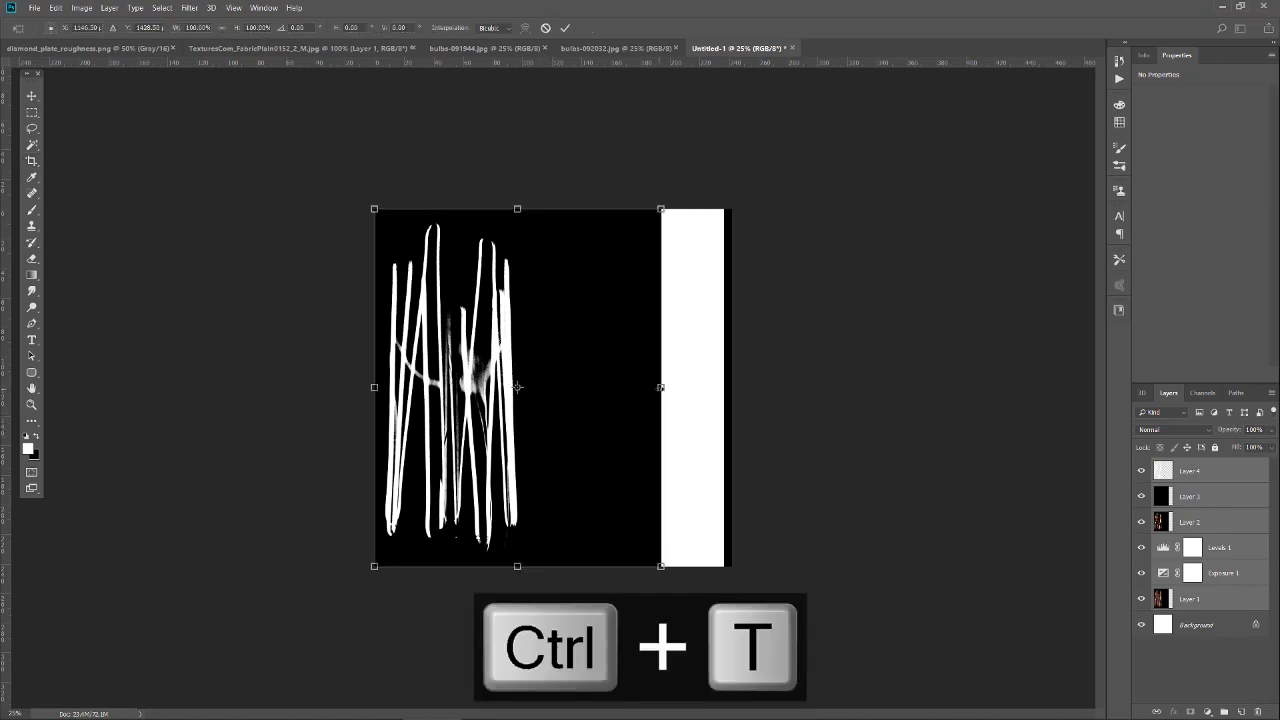
{"action": "left_click_drag", "start_coordinate": [660, 387], "coordinate": [1074, 388]}
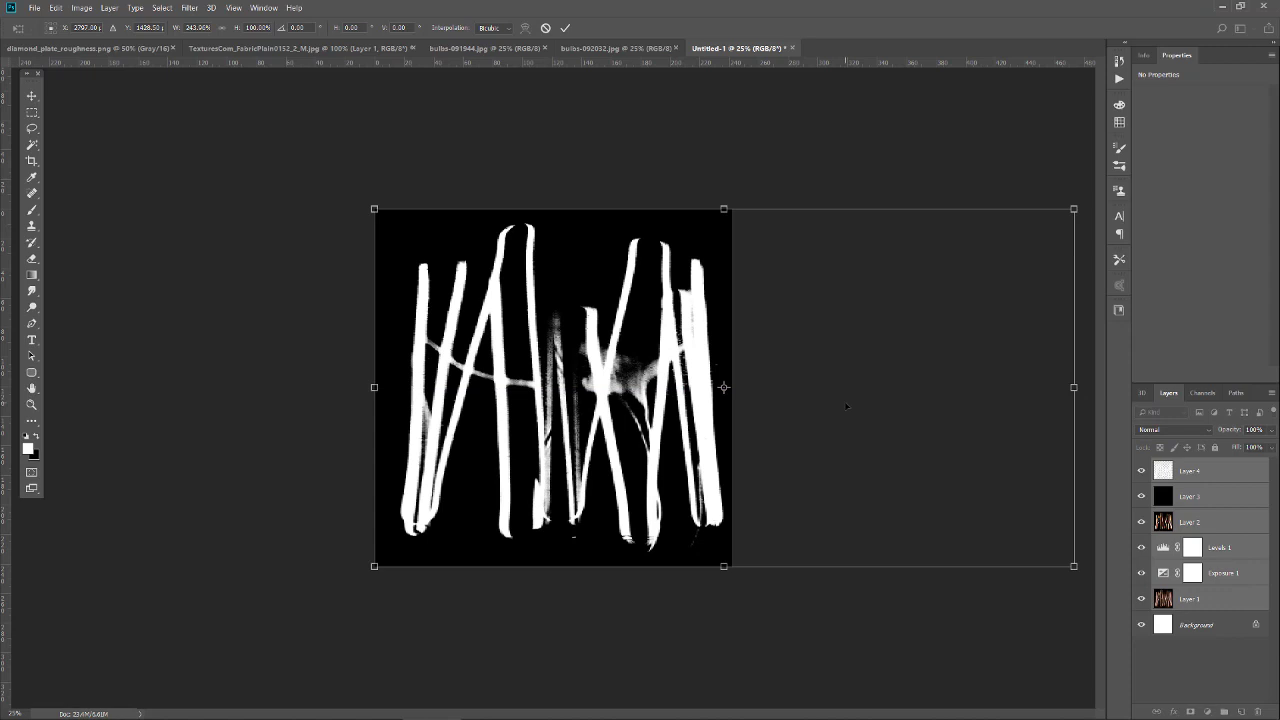
{"action": "key", "text": "Return"}
{"action": "key", "text": "c"}
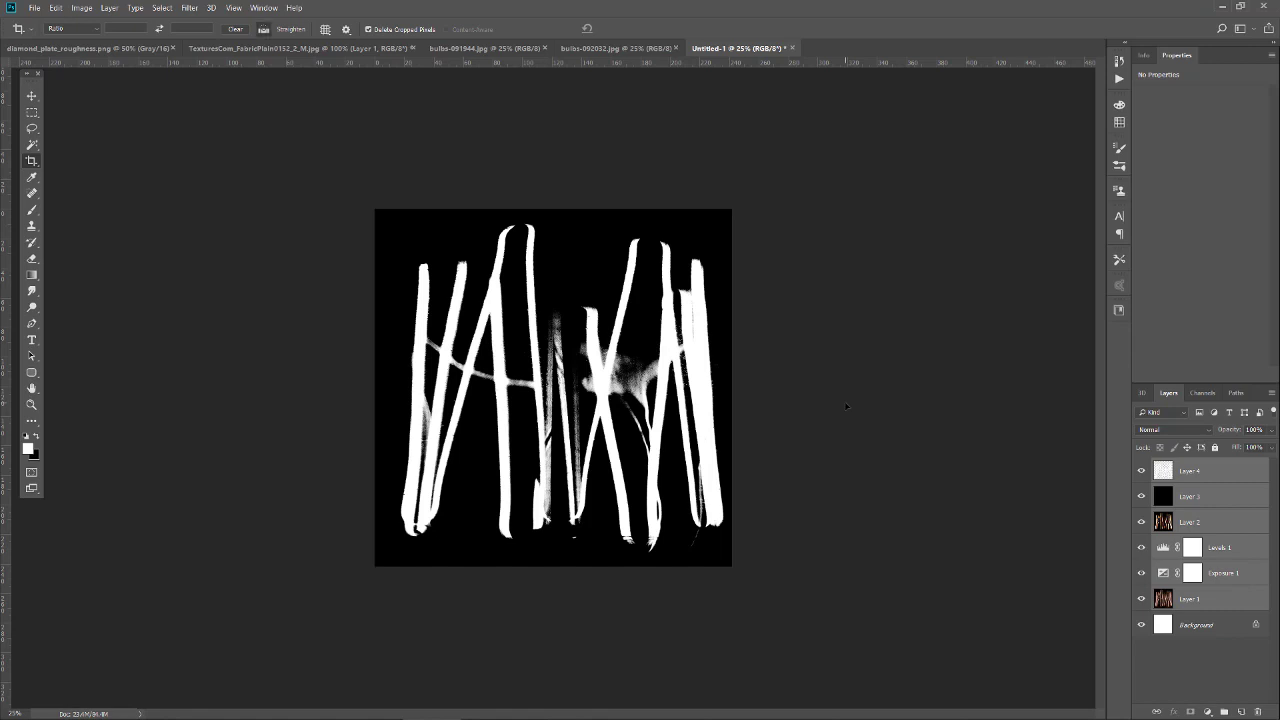
Step: Crop the document to its current square bounds to discard the layer content hanging outside the canvas
{"action": "key", "text": "ctrl+Left"}
{"action": "left_click", "coordinate": [668, 380]}
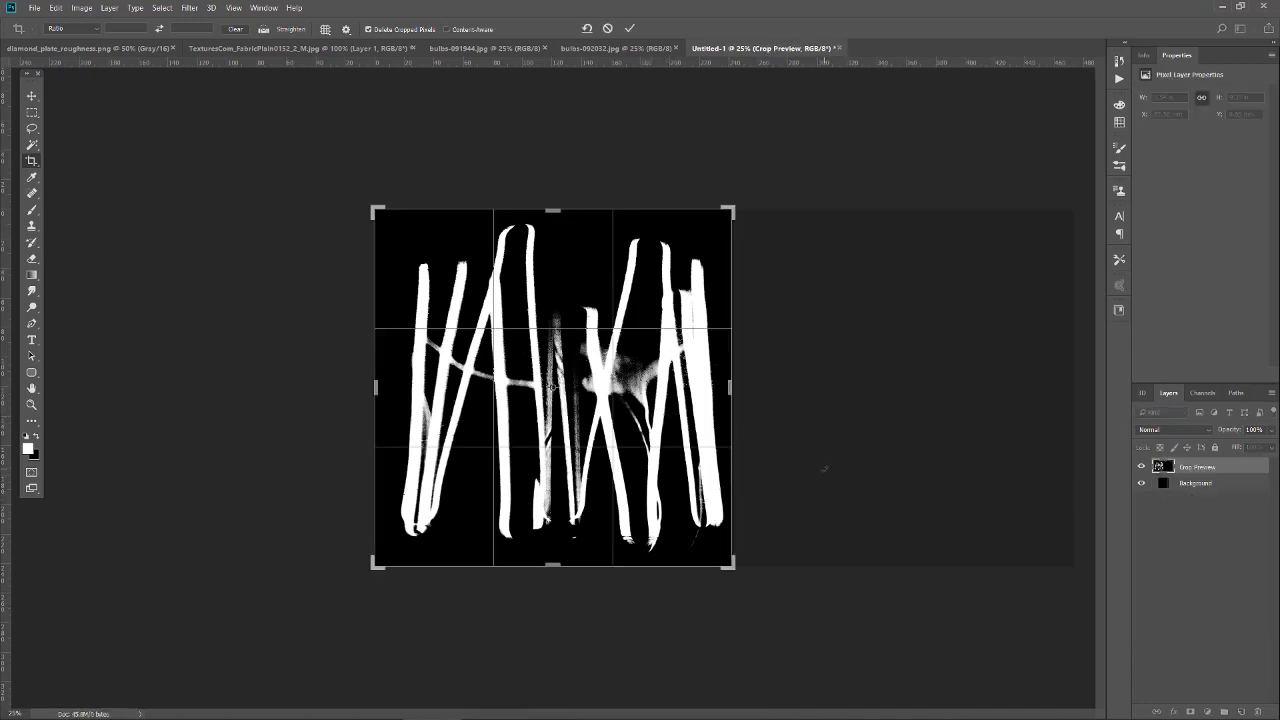
{"action": "key", "text": "Return"}
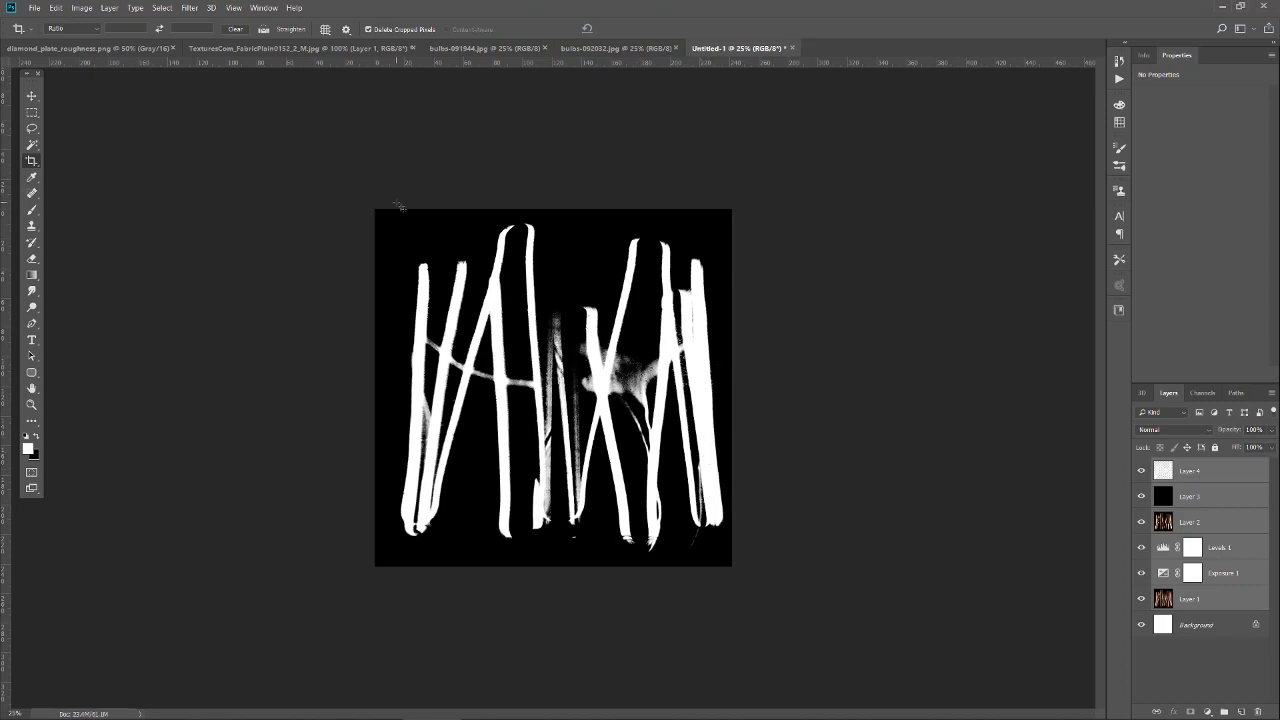
{"action": "left_click_drag", "start_coordinate": [357, 194], "coordinate": [800, 623]}
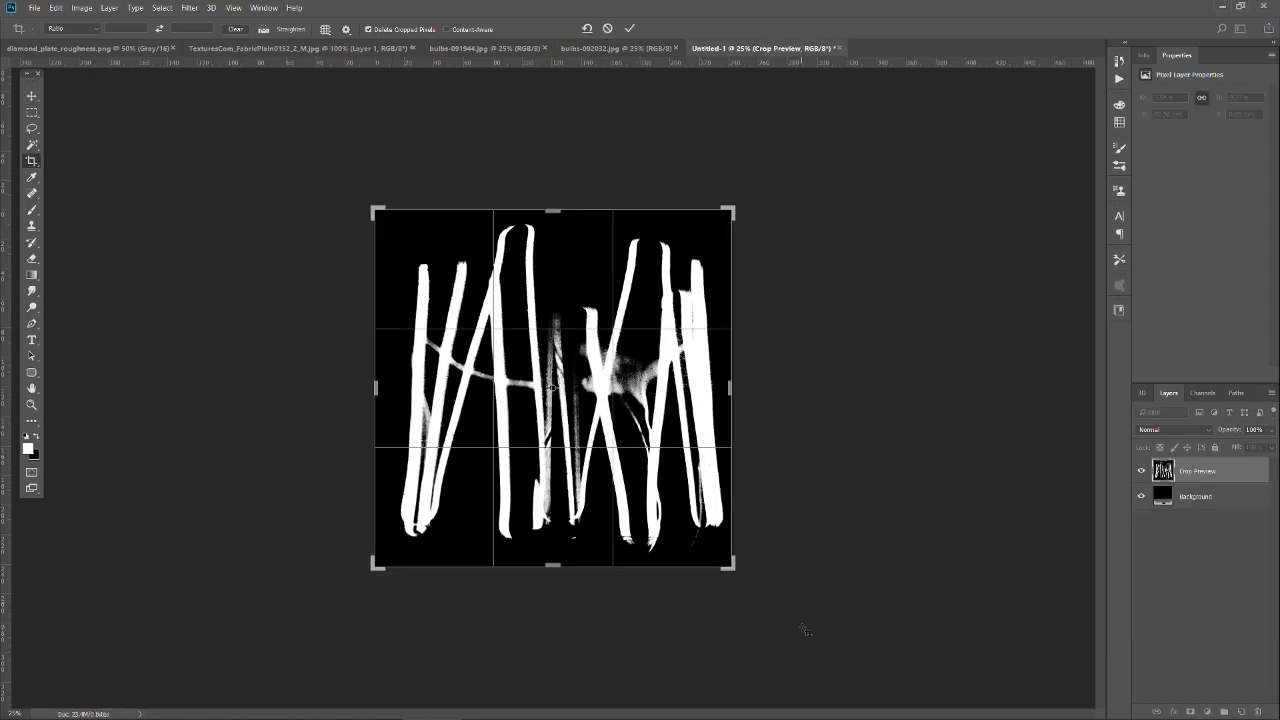
{"action": "key", "text": "Return"}
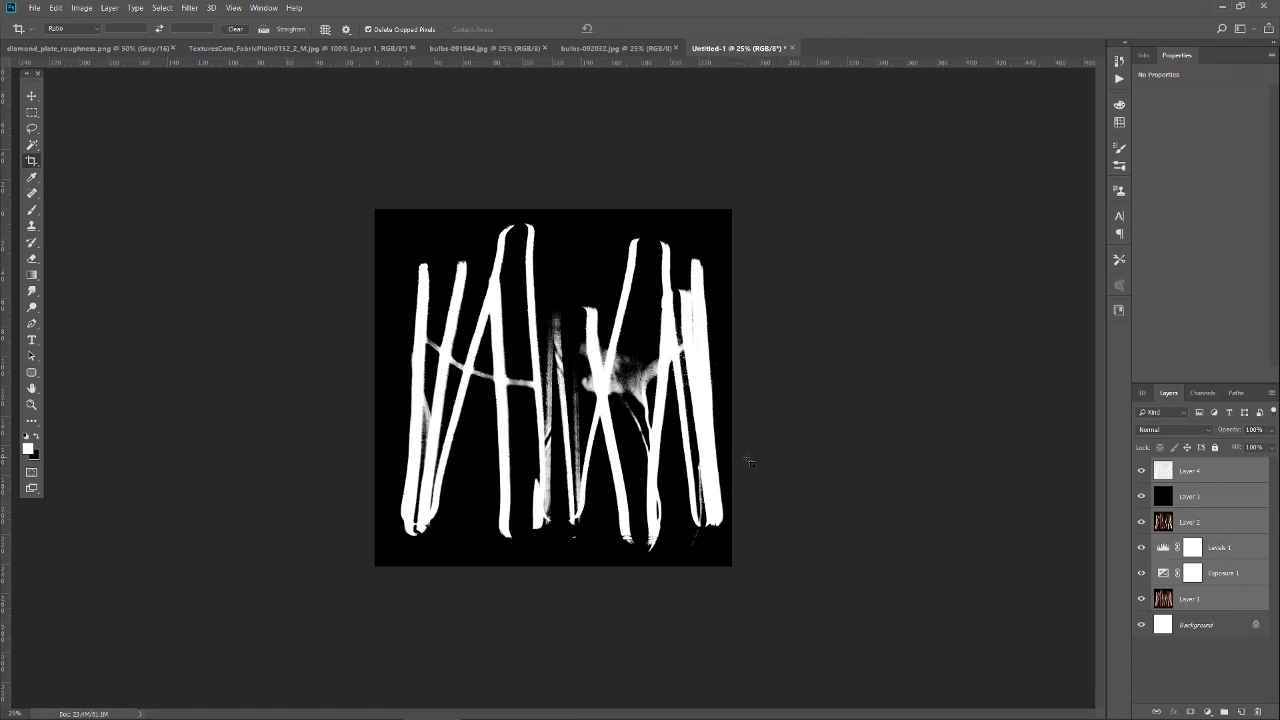
Step: Select the white filament layer and the coloured filament layer, and copy the entire canvas as merged
{"action": "left_click", "coordinate": [1214, 474]}
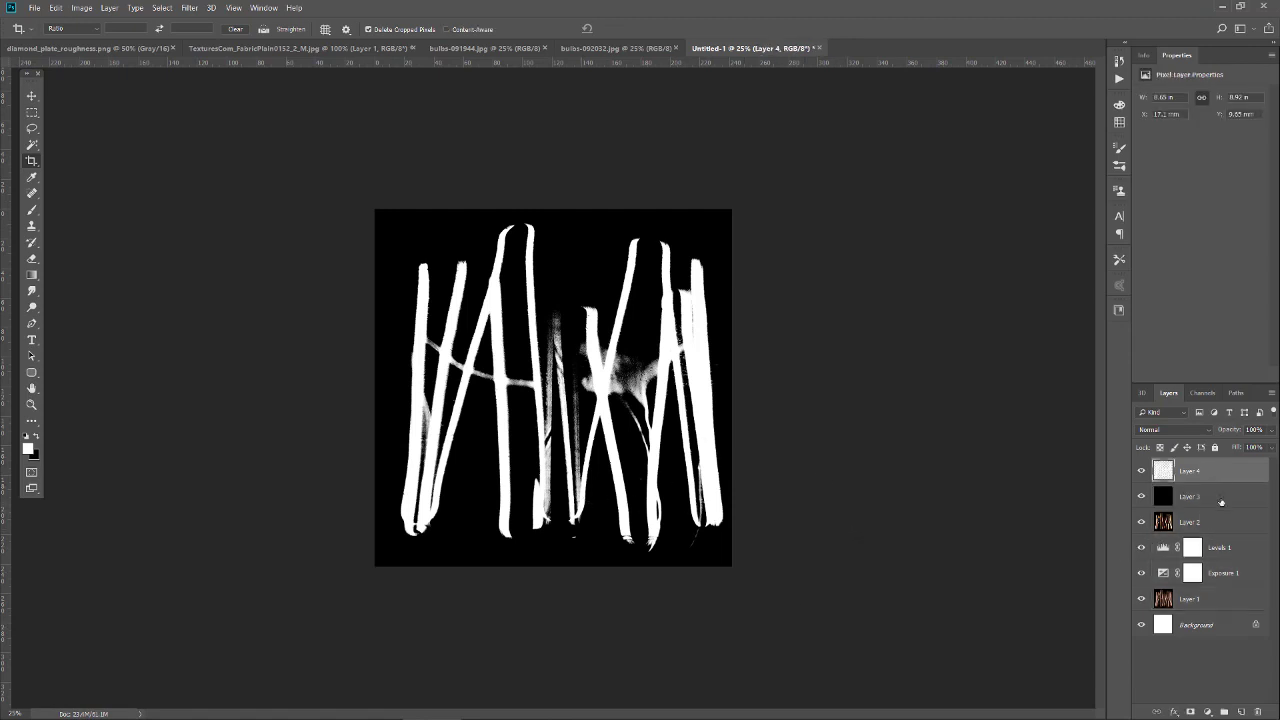
{"action": "left_click", "coordinate": [1227, 522], "text": "ctrl"}
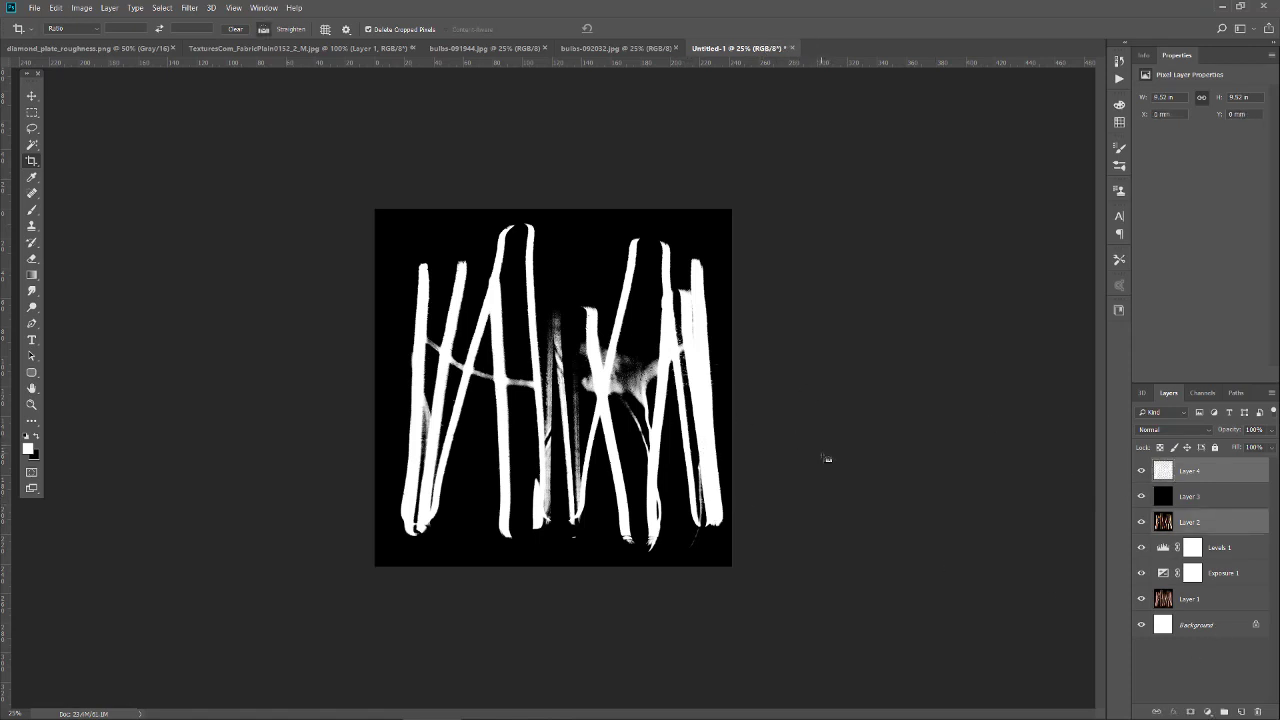
{"action": "key", "text": "ctrl+a"}
{"action": "key", "text": "ctrl+shift+c"}
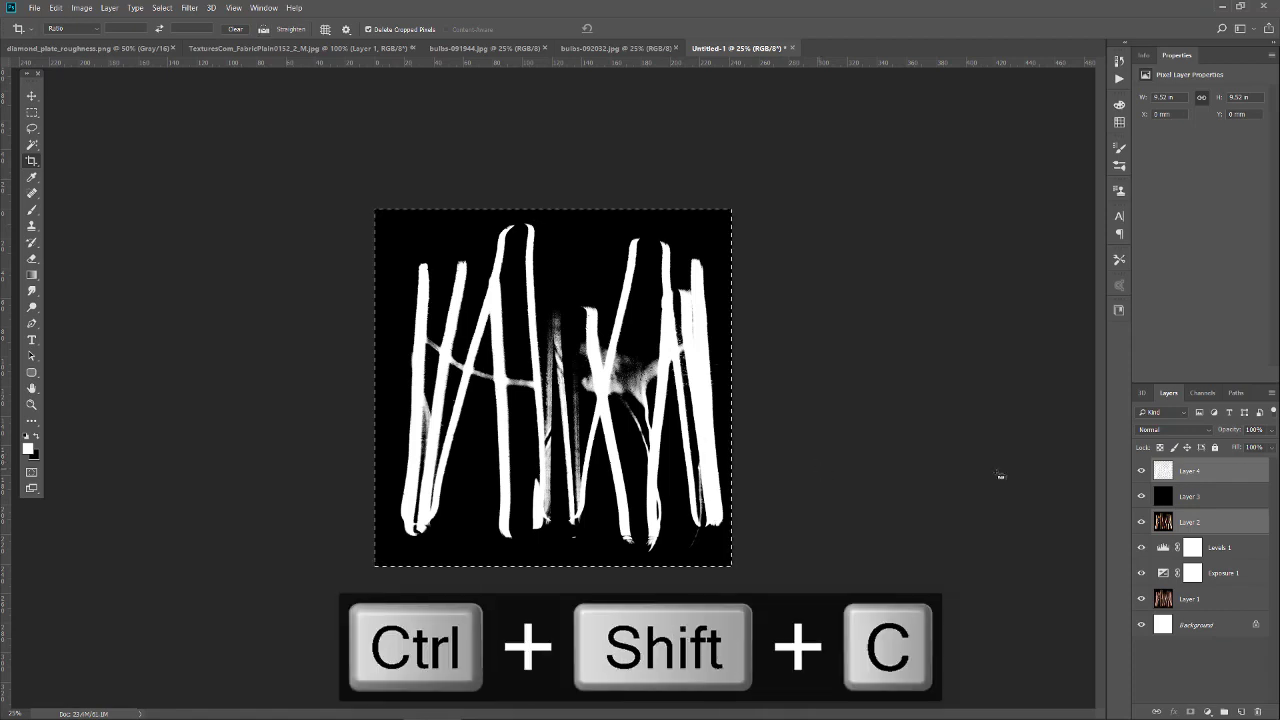
Step: Create a new alpha channel and paste the merged black-and-white filament image into it
{"action": "left_click", "coordinate": [1202, 393]}
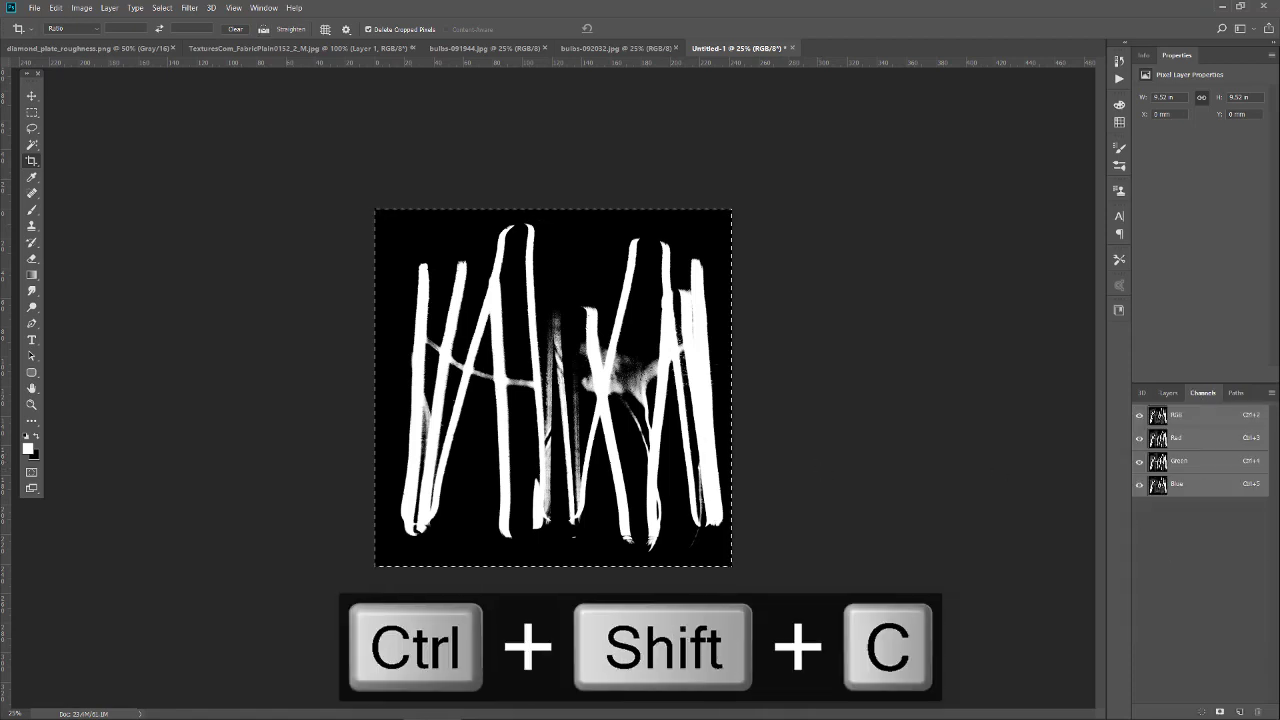
{"action": "left_click", "coordinate": [1238, 711]}
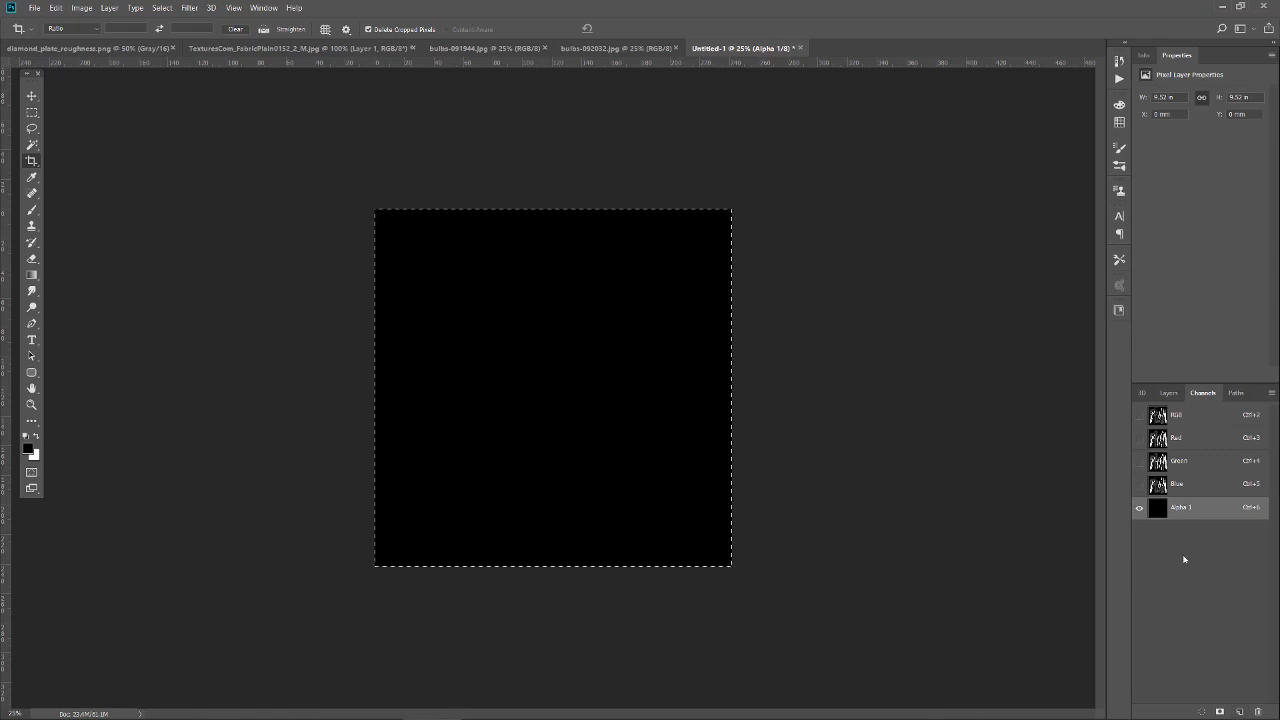
{"action": "key", "text": "ctrl+v"}
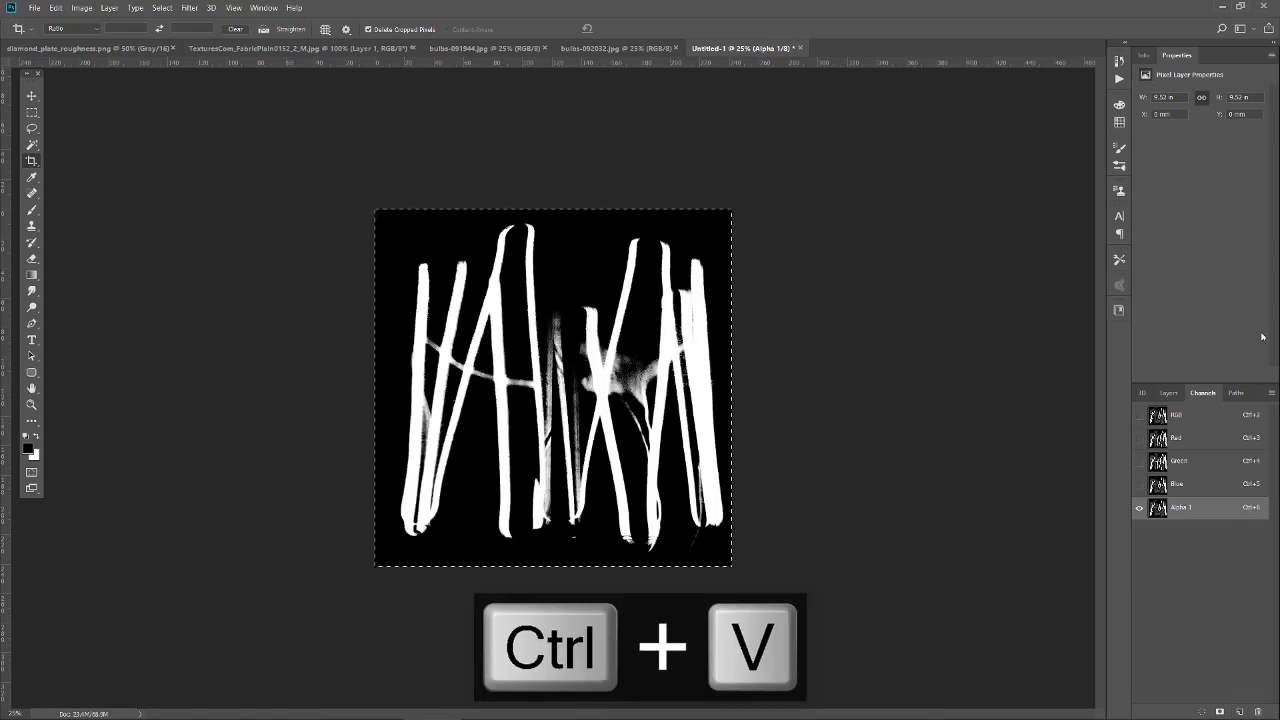
Step: Hide Layer 4 and the black Layer 3, and make the composite RGB channel active again
{"action": "left_click", "coordinate": [1168, 393]}
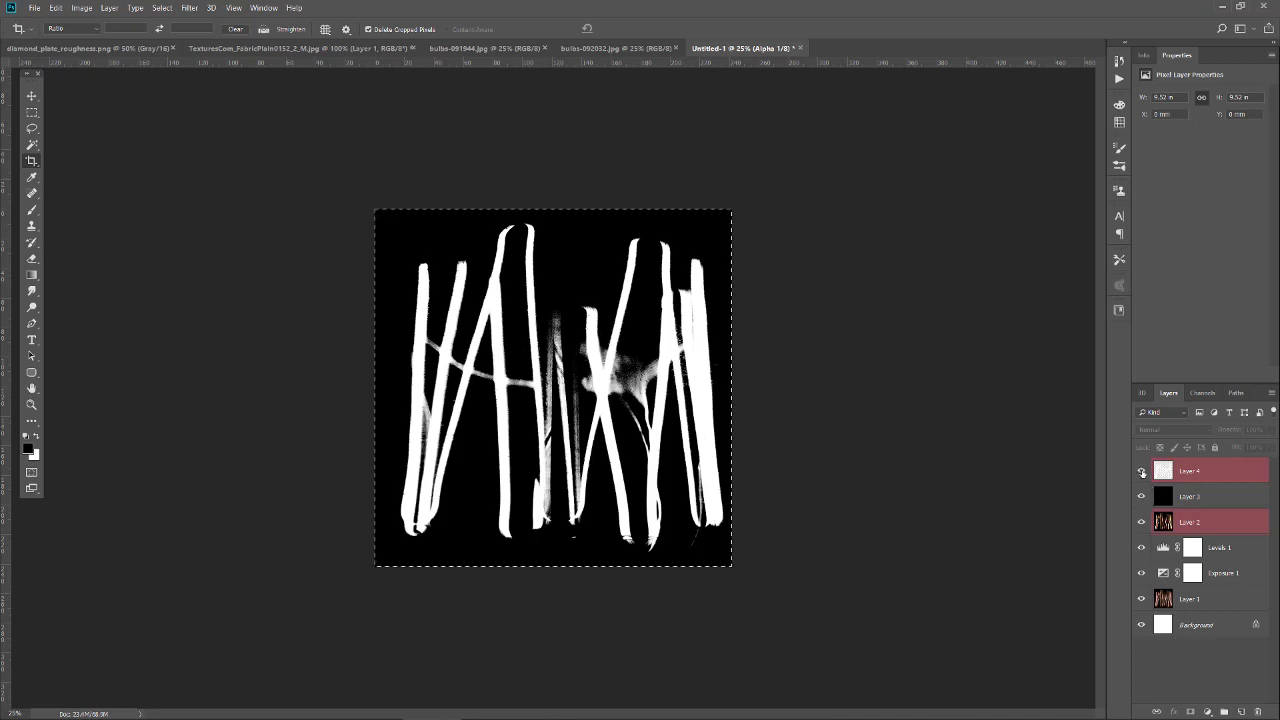
{"action": "left_click_drag", "start_coordinate": [1143, 474], "coordinate": [1141, 497]}
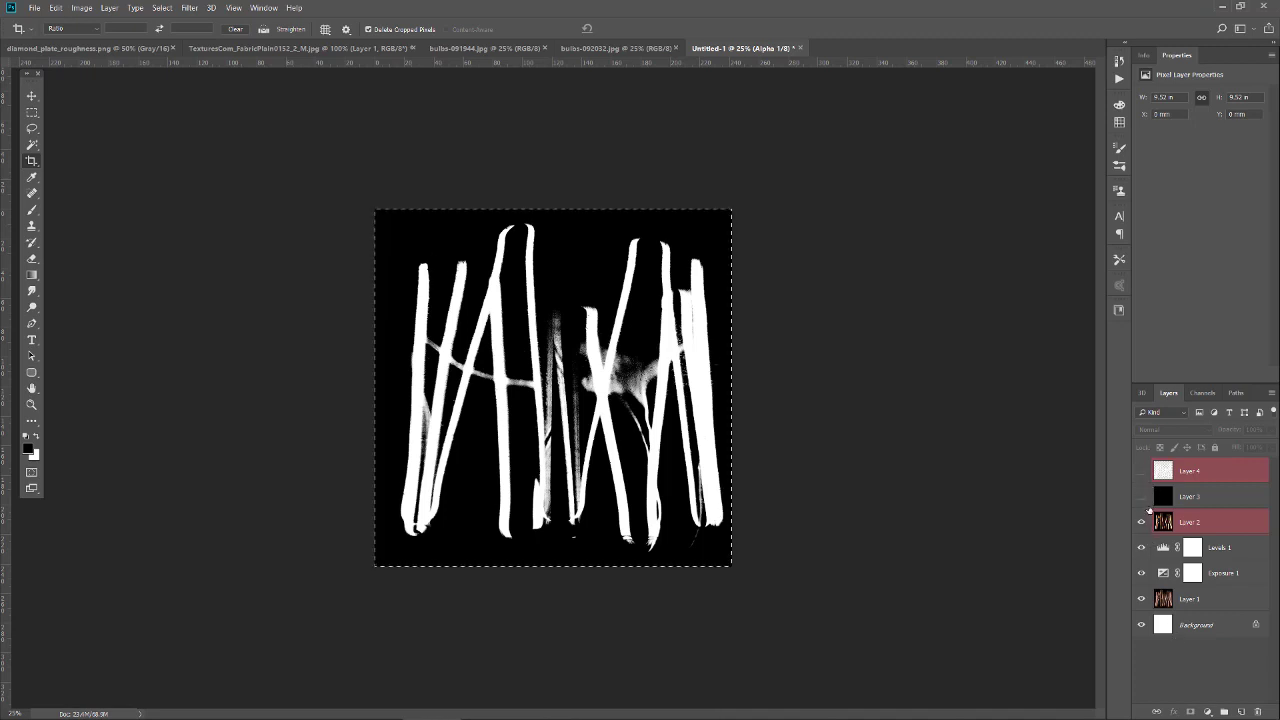
{"action": "left_click", "coordinate": [1201, 392]}
{"action": "left_click", "coordinate": [1188, 414]}
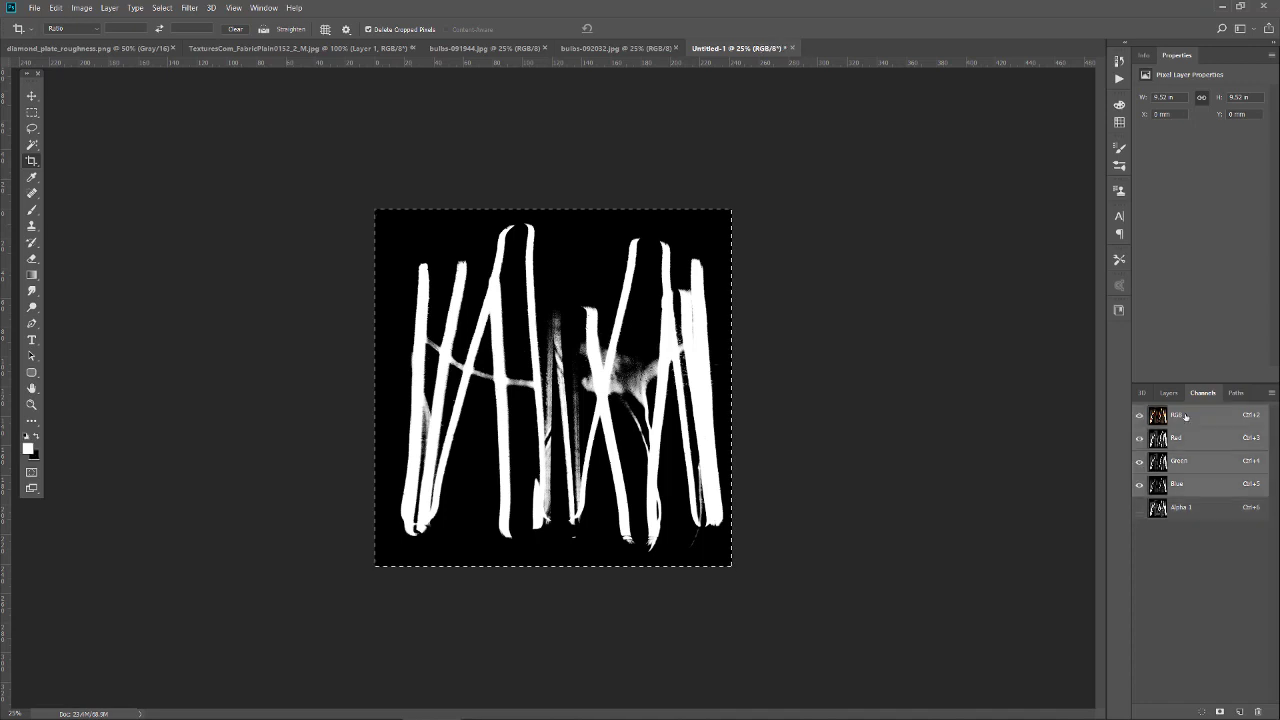
Step: Hide the Levels 1 and Exposure 1 adjustment layers, leaving the glowing filament Layer 2 shown above the original image
{"action": "left_click", "coordinate": [1168, 392]}
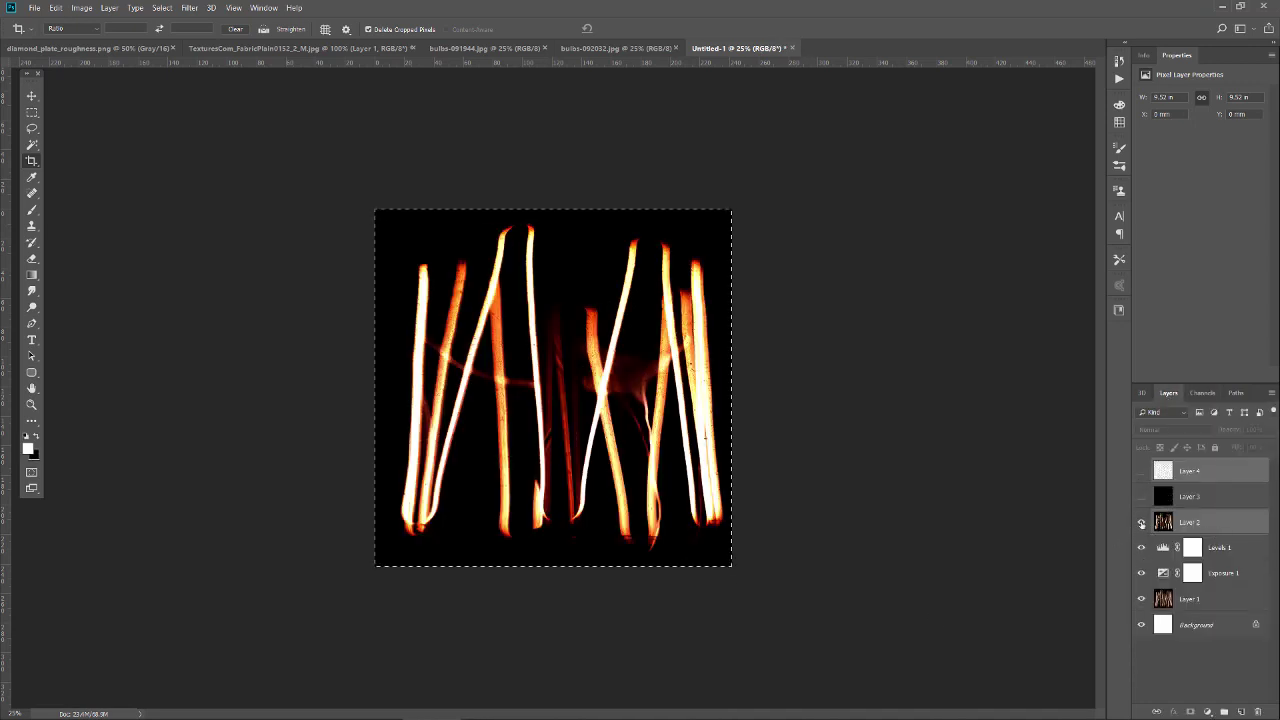
{"action": "left_click_drag", "start_coordinate": [1141, 523], "coordinate": [1140, 585]}
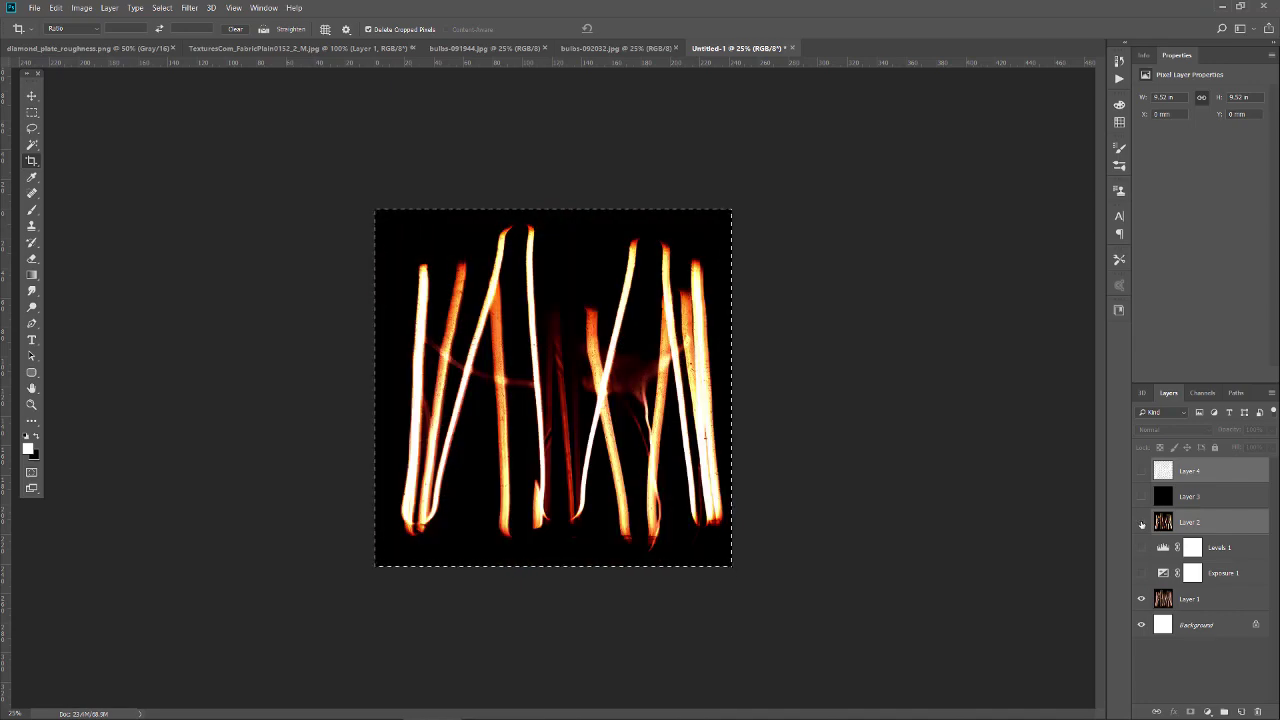
{"action": "left_click", "coordinate": [1141, 523]}
{"action": "left_click", "coordinate": [1141, 547]}
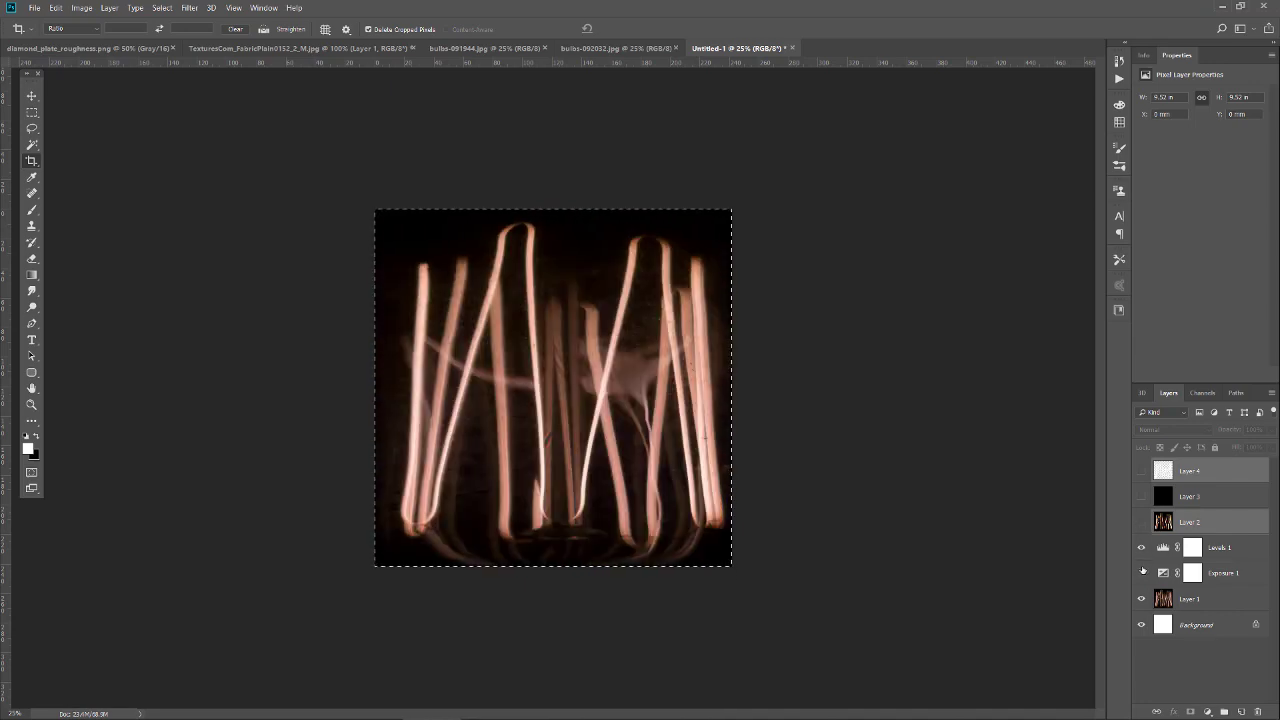
{"action": "left_click", "coordinate": [1142, 573]}
{"action": "left_click", "coordinate": [1142, 573]}
{"action": "left_click", "coordinate": [1141, 547]}
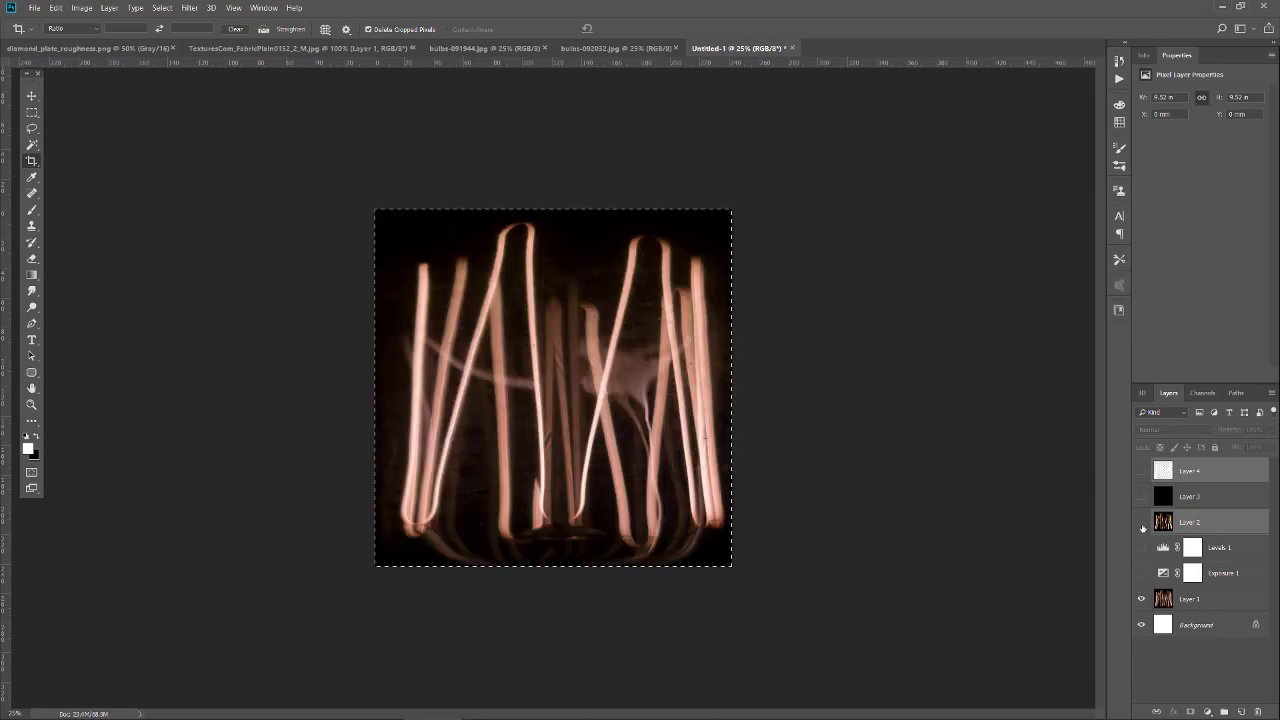
{"action": "left_click", "coordinate": [1141, 522]}
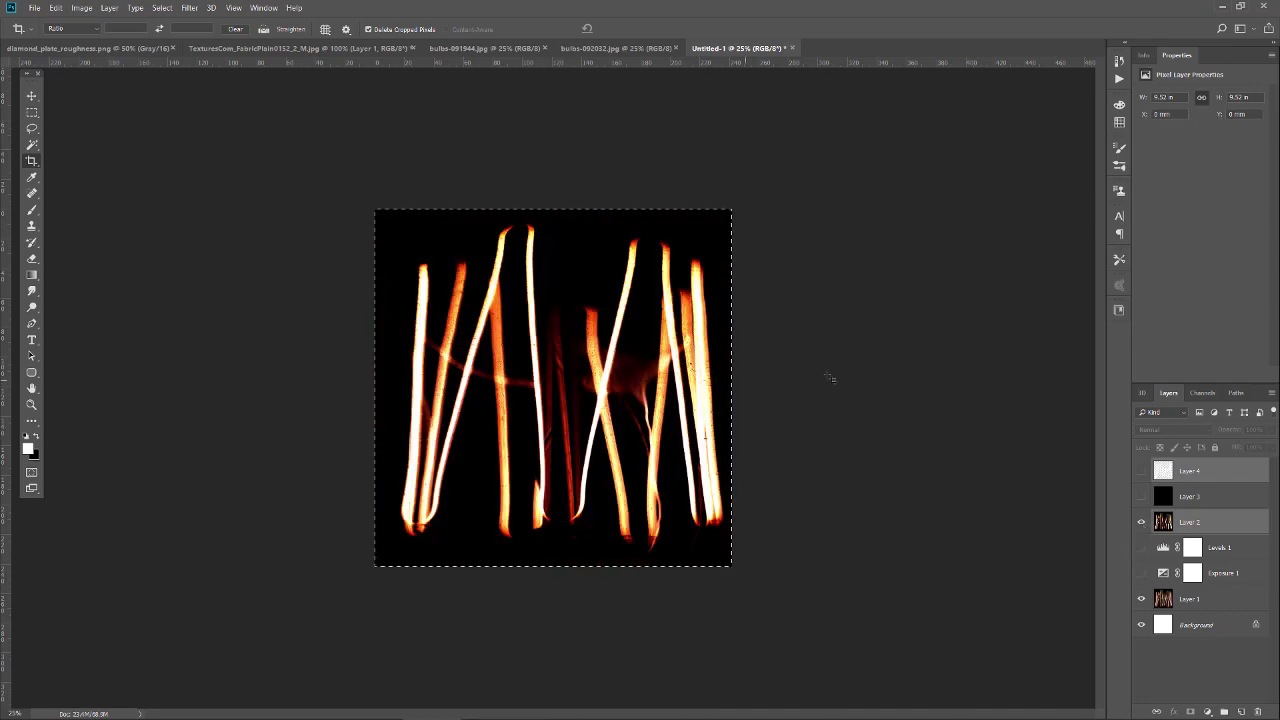
Step: Save the glowing filament image as filament_emissive in PNG format in the CGT116 sourceimages folder, using the large file size option
{"action": "key", "text": "ctrl+shift+s"}
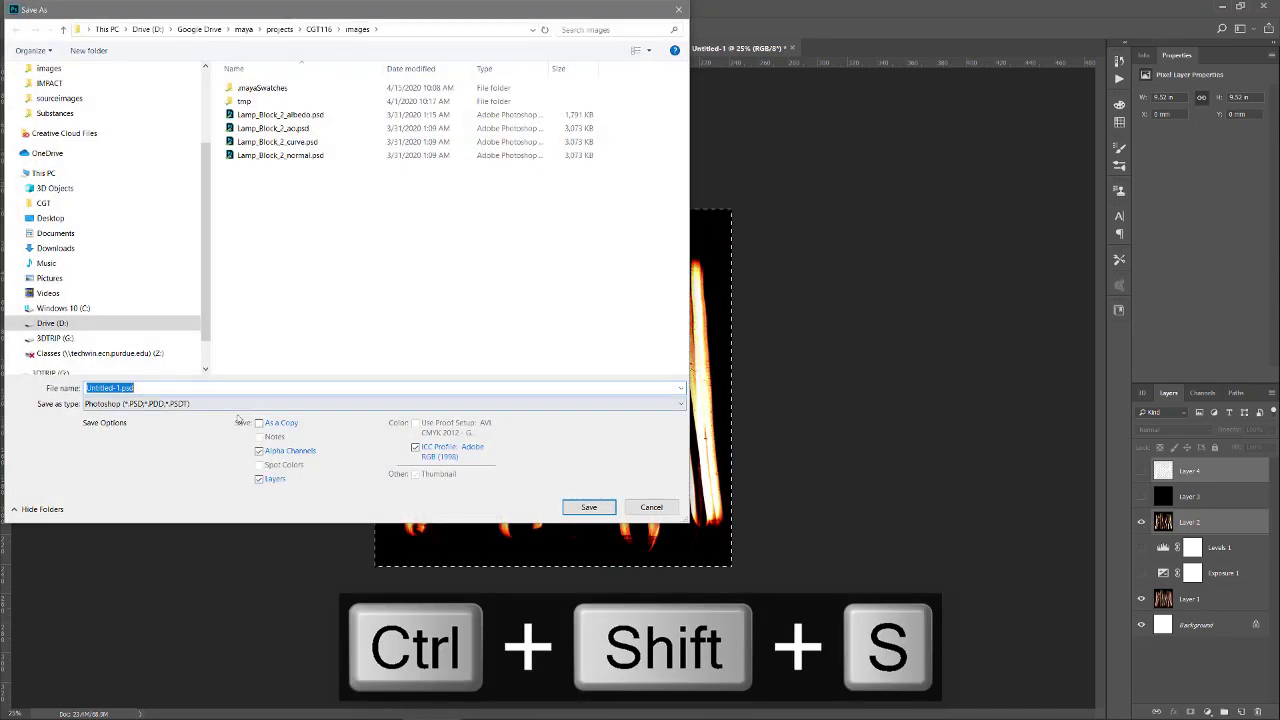
{"action": "left_click", "coordinate": [239, 404]}
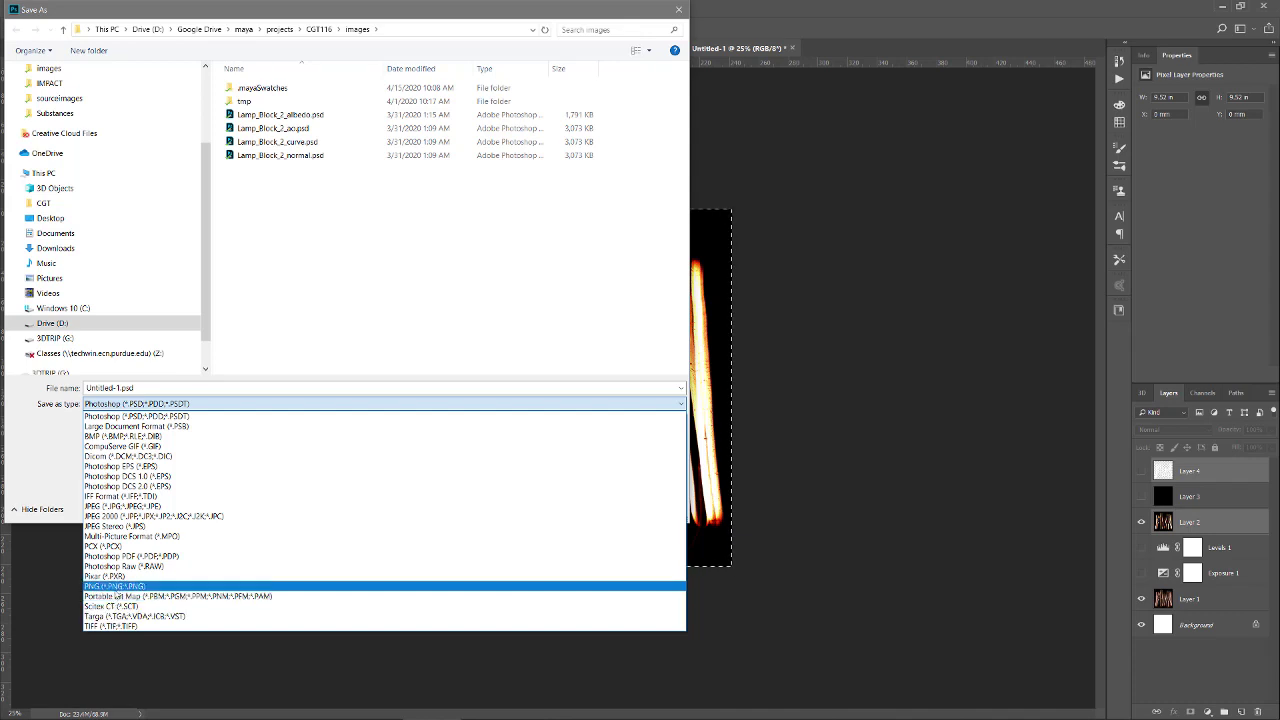
{"action": "left_click", "coordinate": [116, 588]}
{"action": "left_click", "coordinate": [319, 29]}
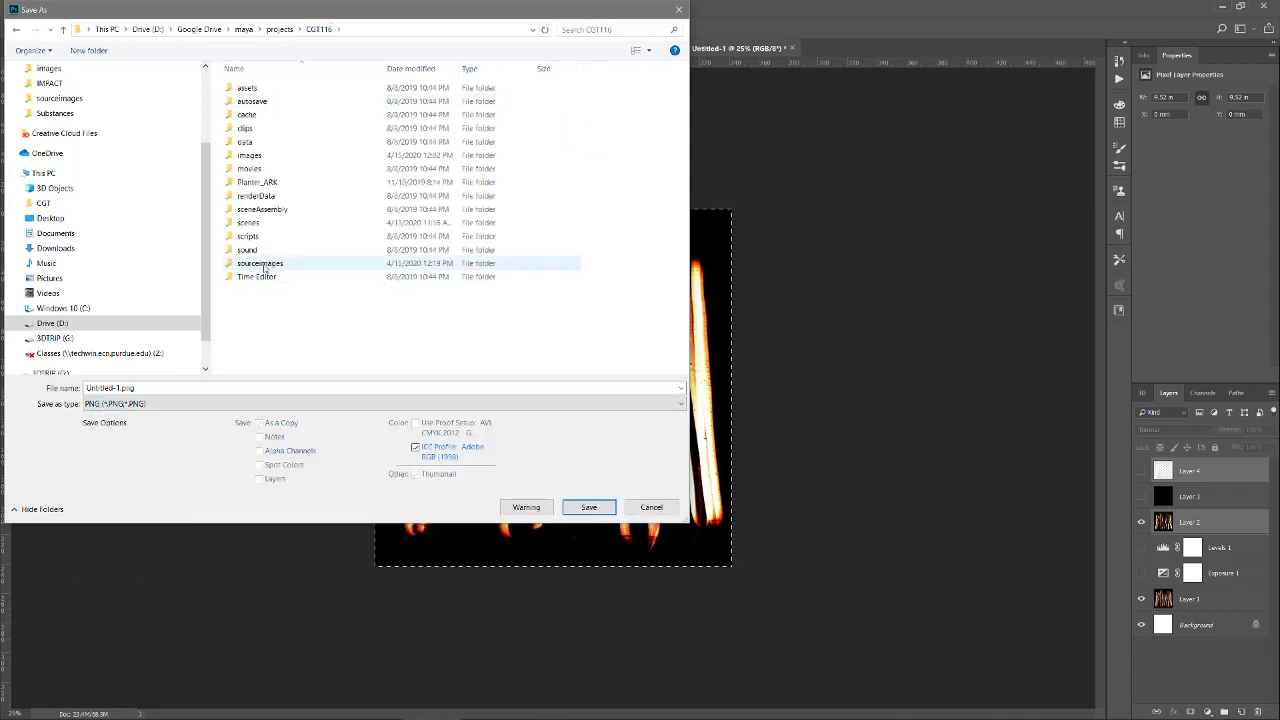
{"action": "double_click", "coordinate": [262, 264]}
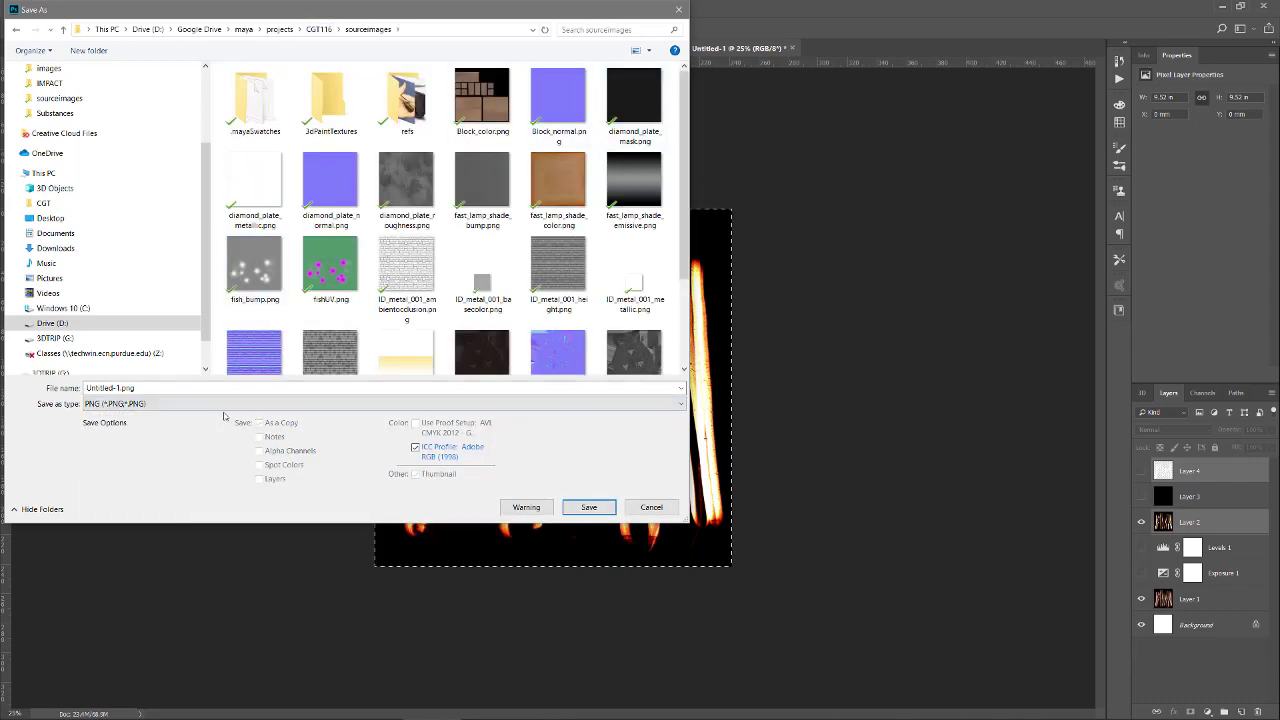
{"action": "left_click", "coordinate": [110, 388]}
{"action": "type", "text": "filament"}
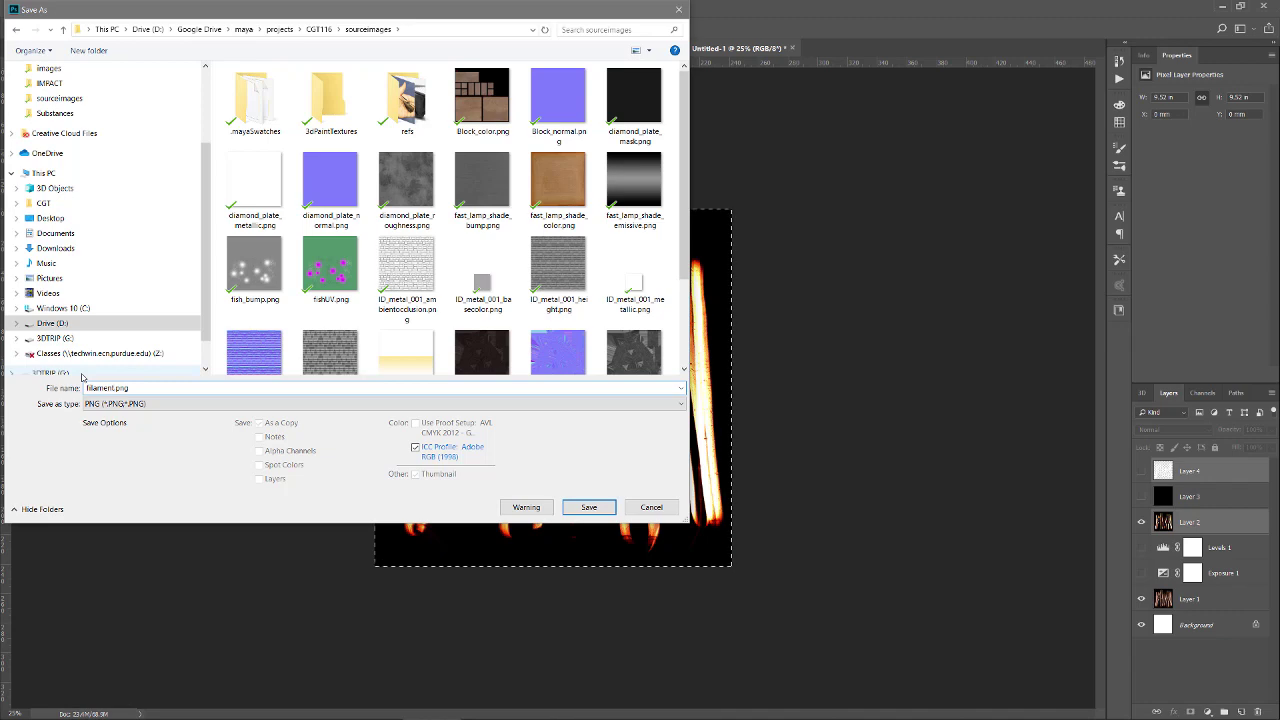
{"action": "type", "text": "_emiss"}
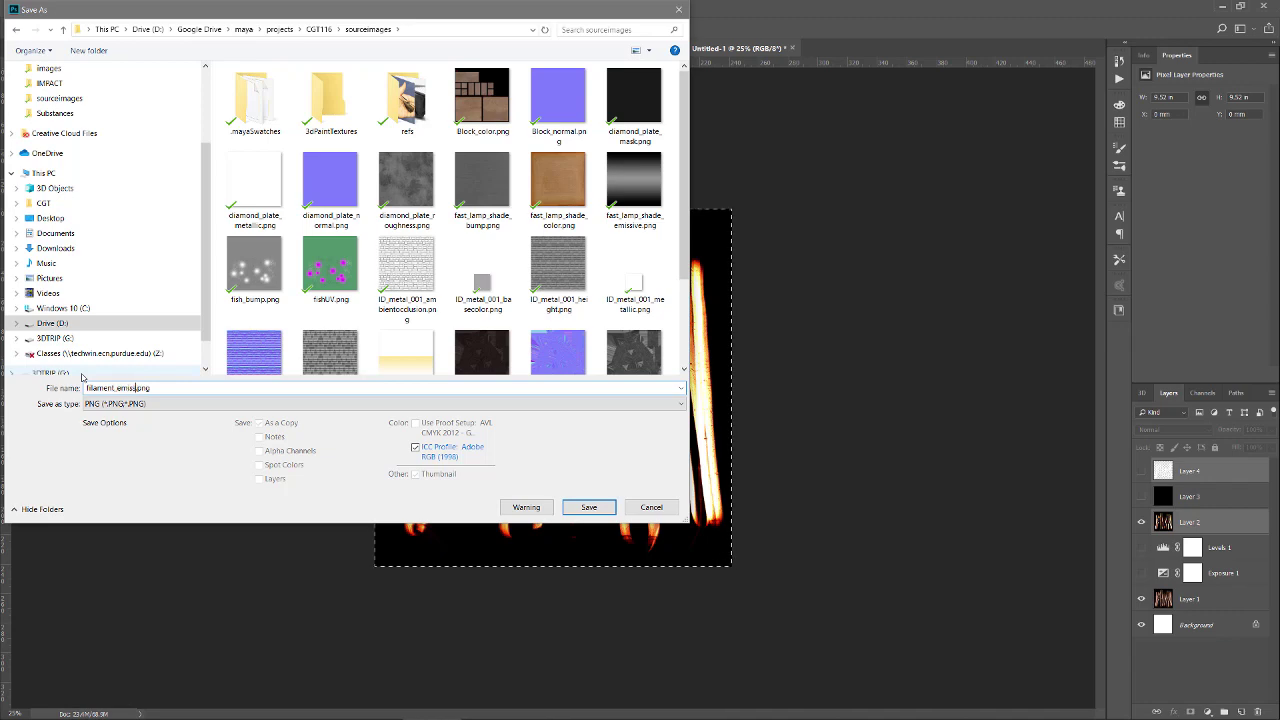
{"action": "type", "text": "ive"}
{"action": "key", "text": "Return"}
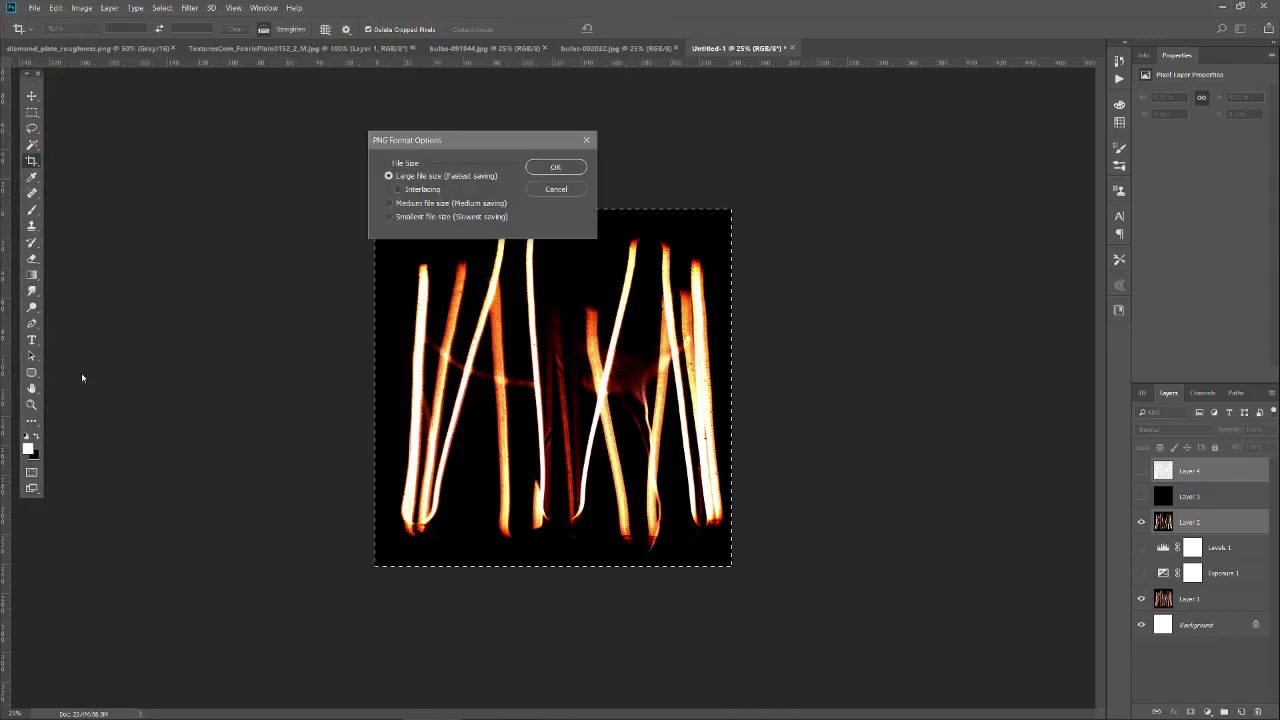
{"action": "left_click", "coordinate": [566, 170]}
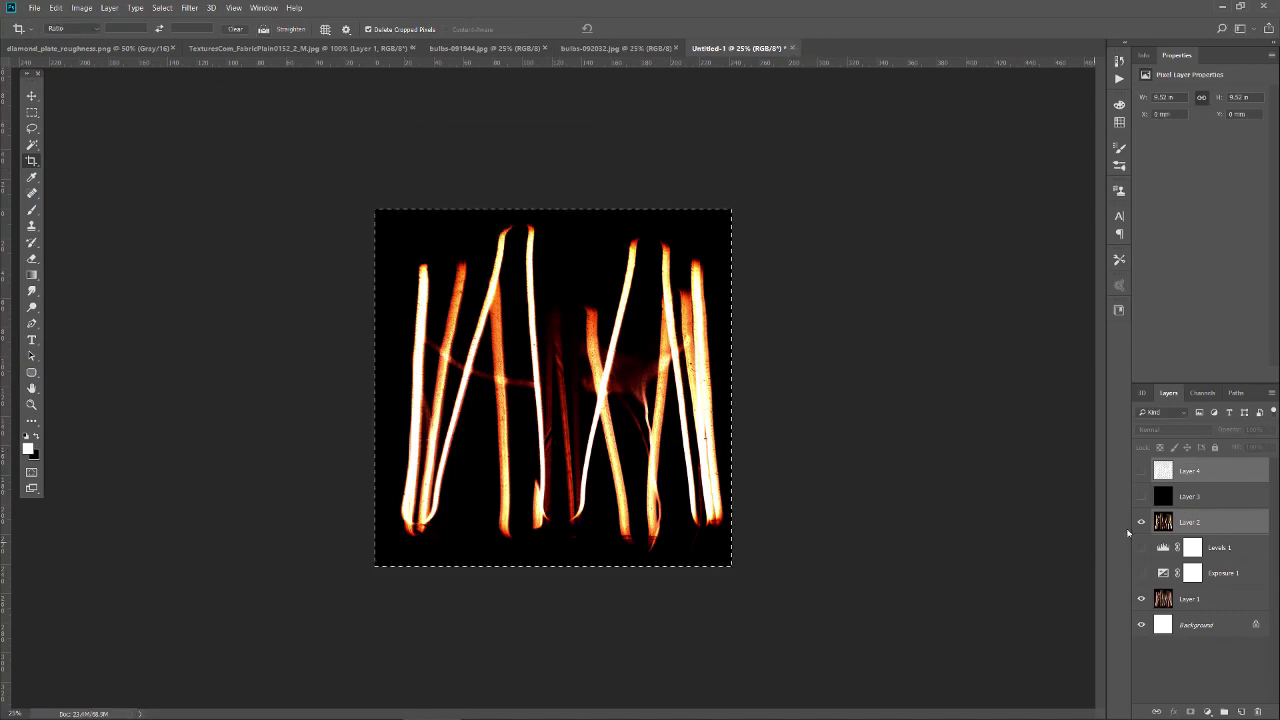
Step: Hide Layer 2 and save the original filament image as filament_color.tga in Targa format with alpha channels at 32 bits/pixel
{"action": "left_click", "coordinate": [1141, 523]}
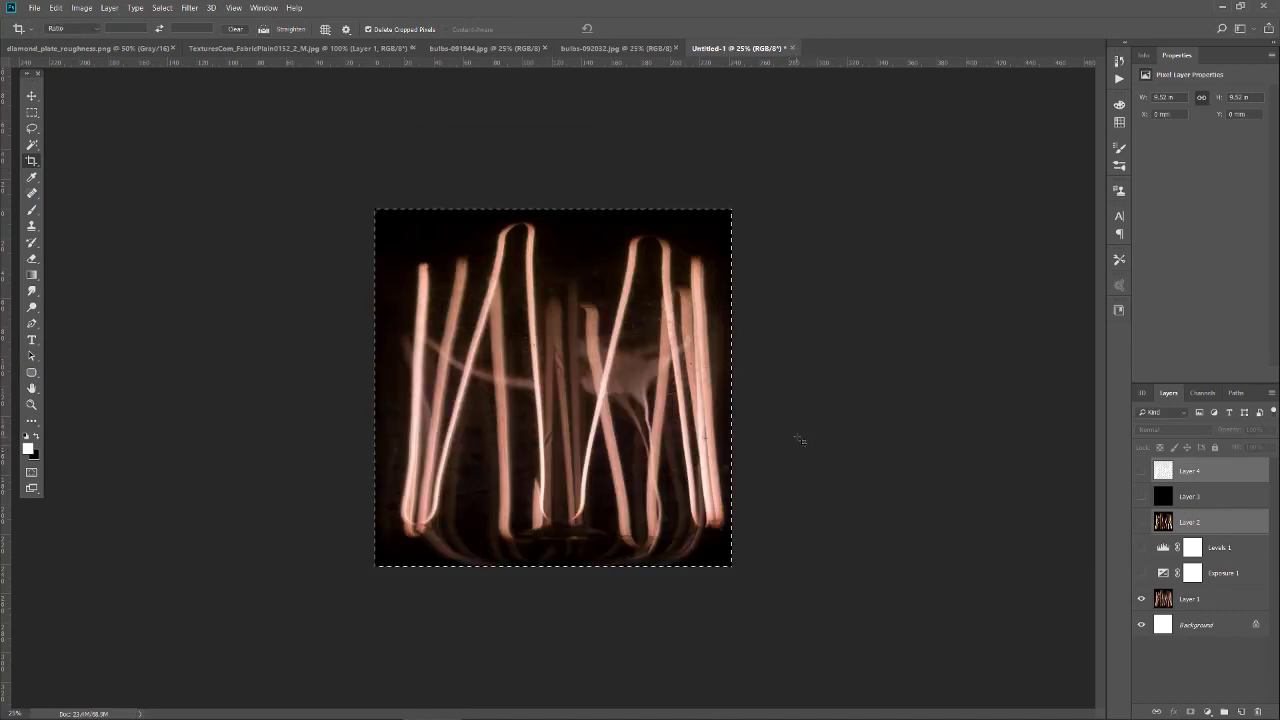
{"action": "key", "text": "ctrl+shift+s"}
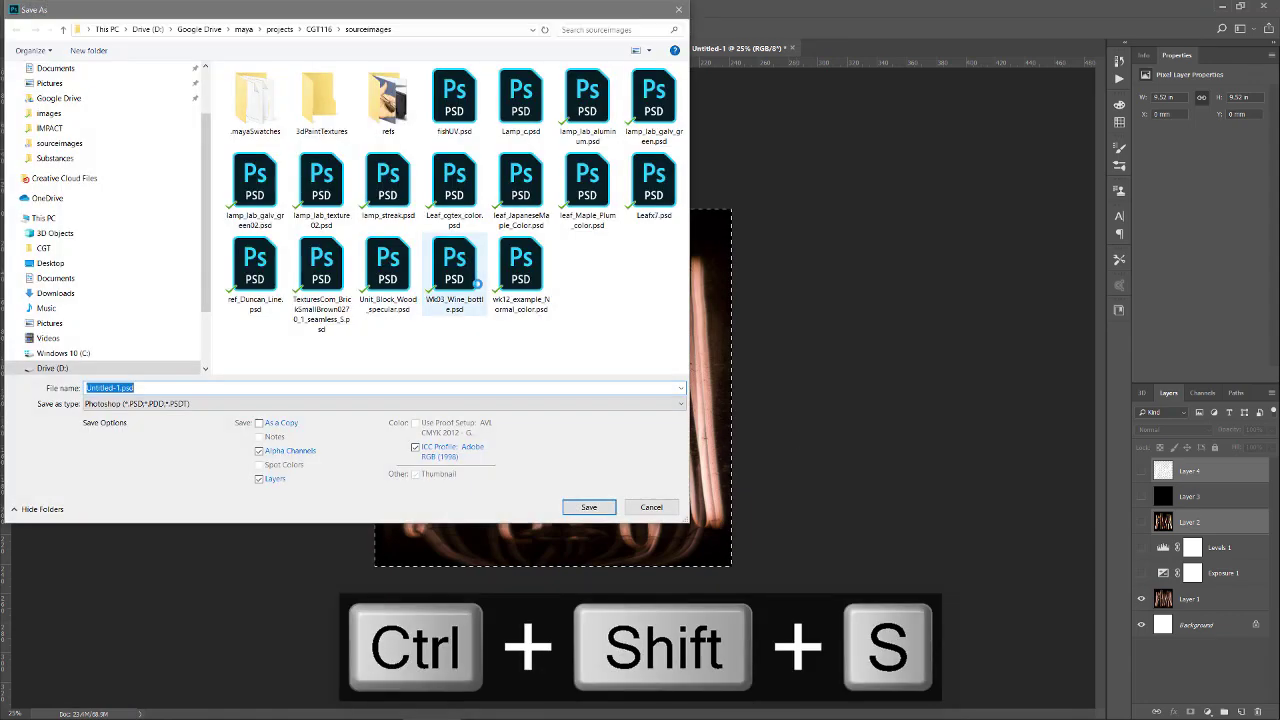
{"action": "left_click", "coordinate": [334, 404]}
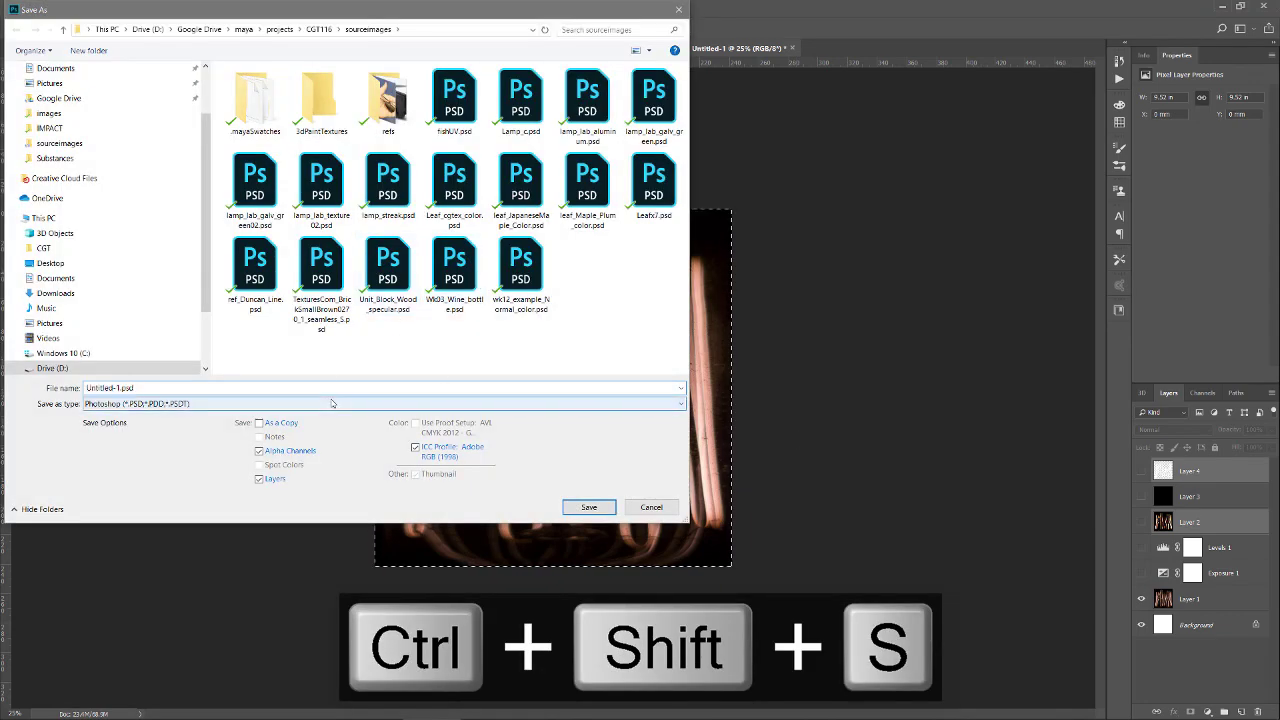
{"action": "left_click", "coordinate": [140, 616]}
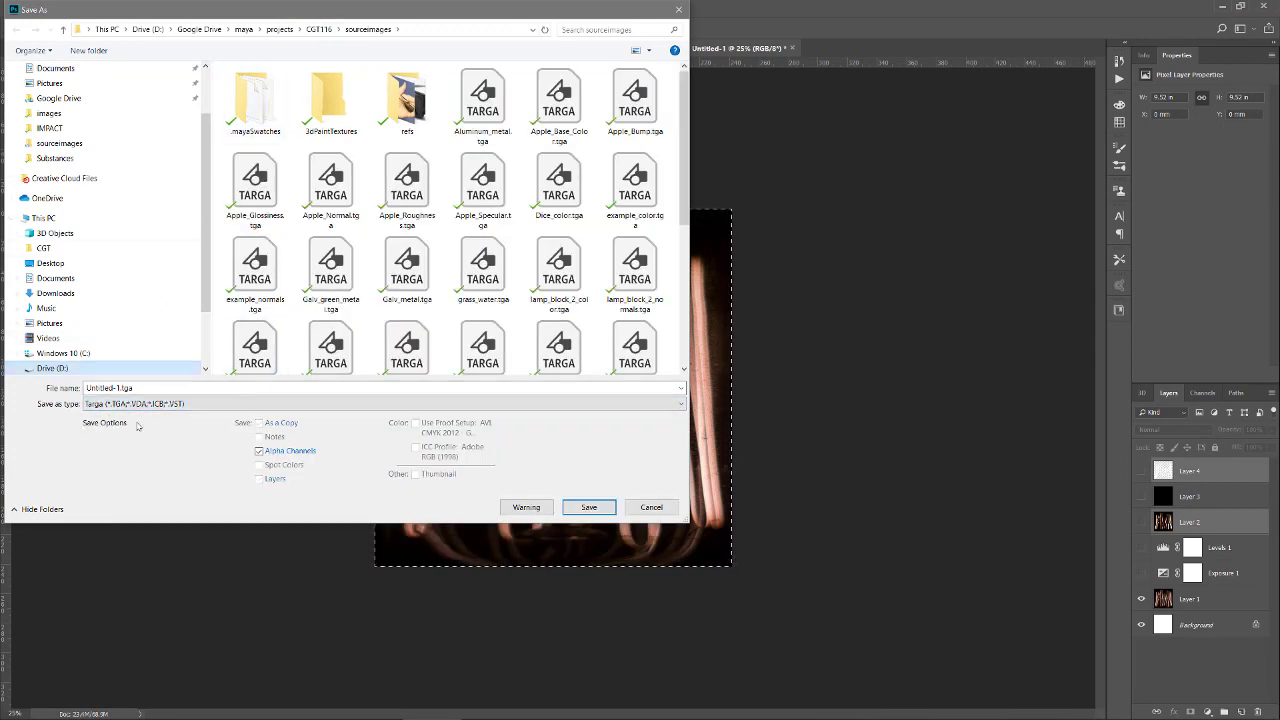
{"action": "triple_click", "coordinate": [118, 387]}
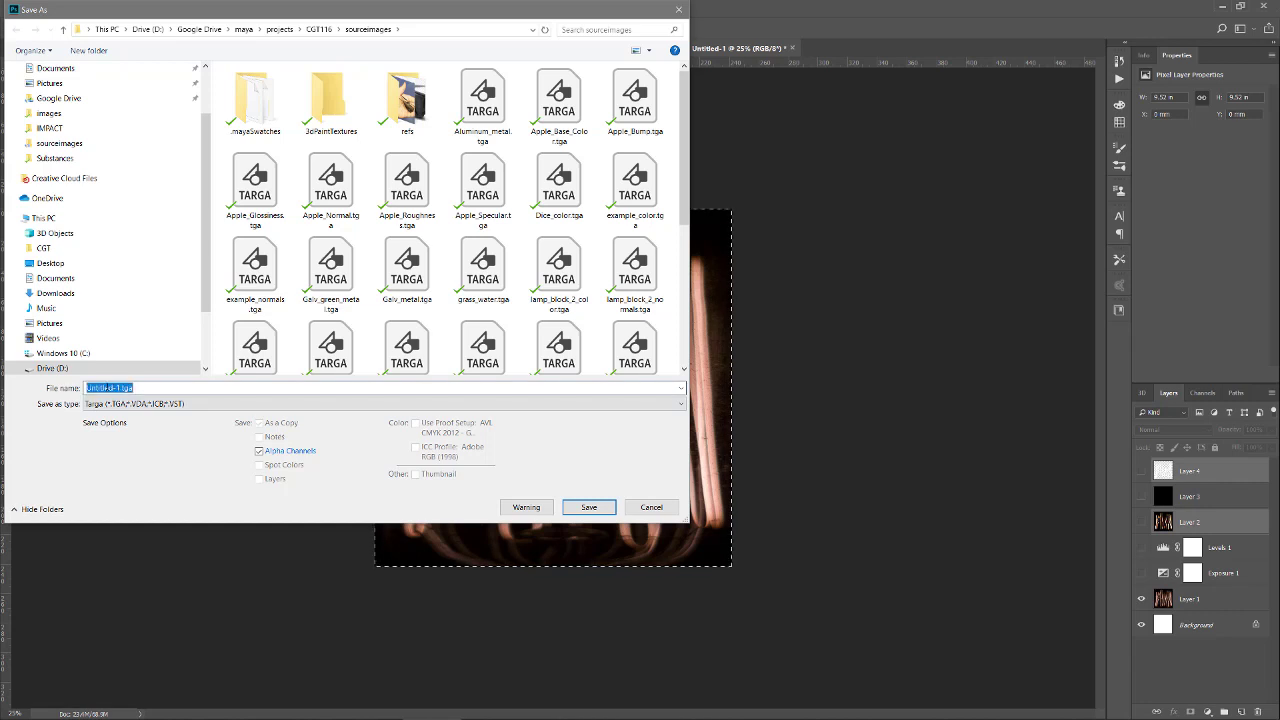
{"action": "left_click_drag", "start_coordinate": [87, 388], "coordinate": [120, 388]}
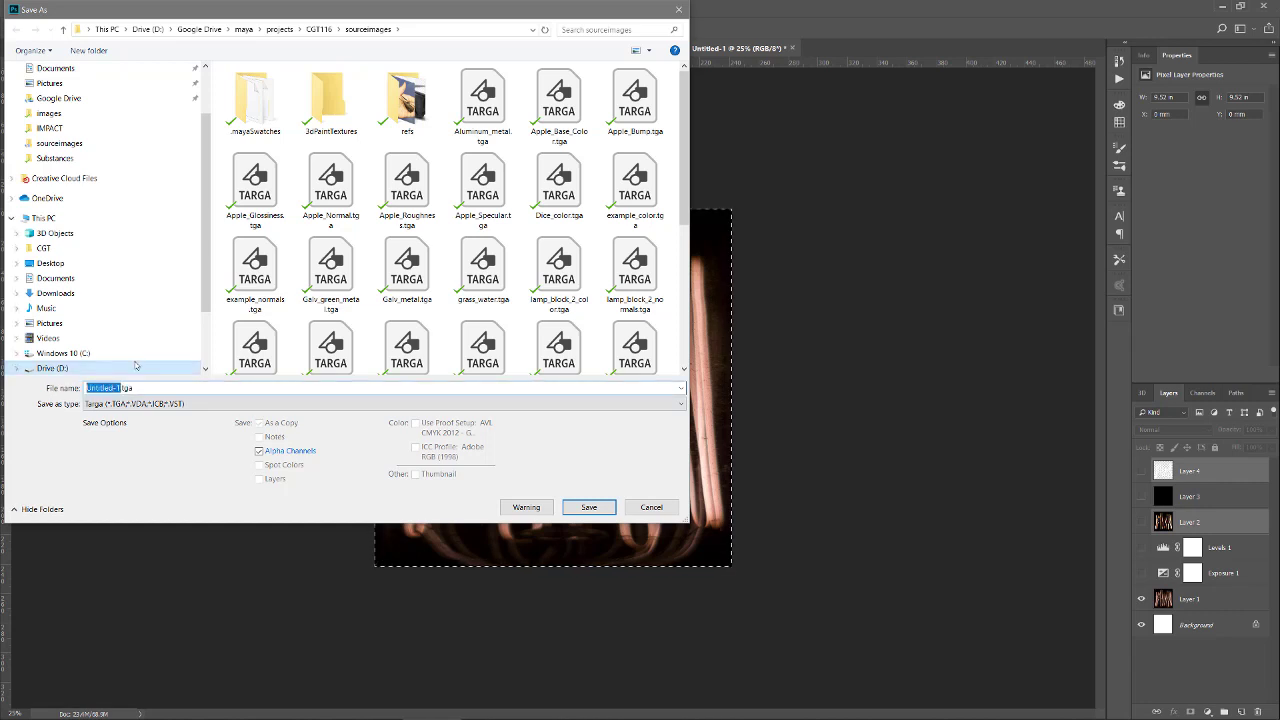
{"action": "type", "text": "filament_color"}
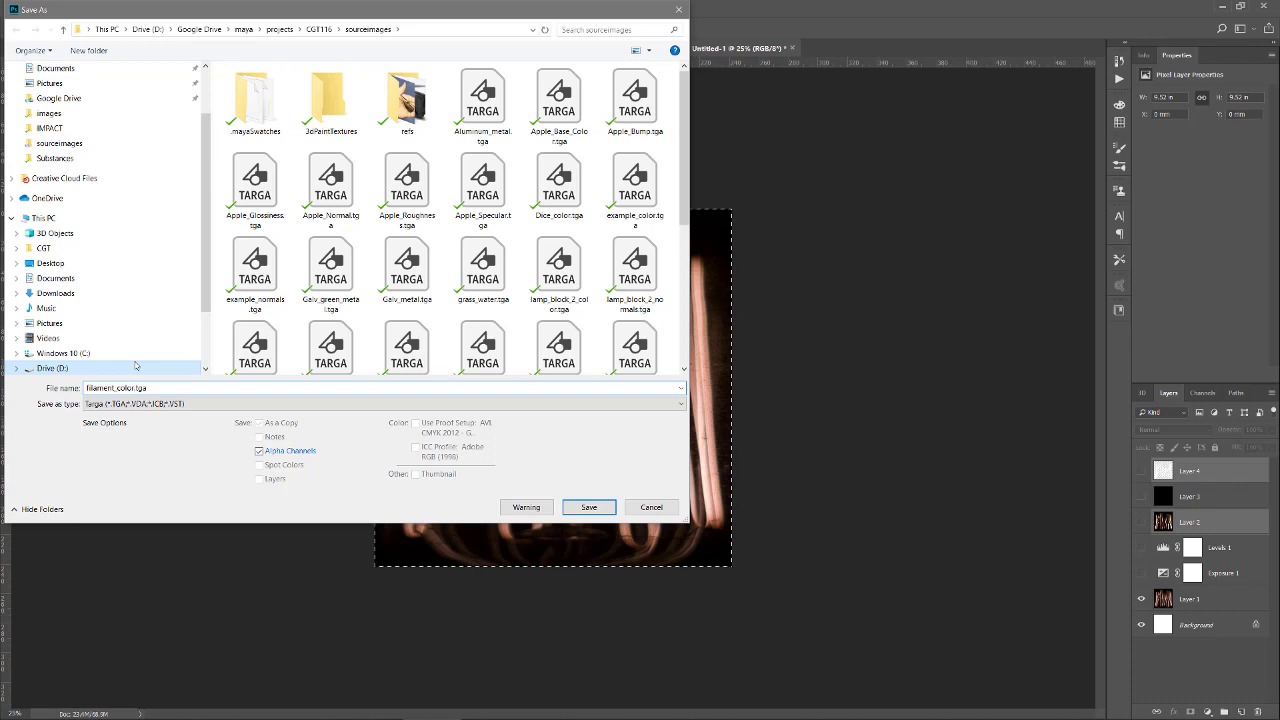
{"action": "key", "text": "Return"}
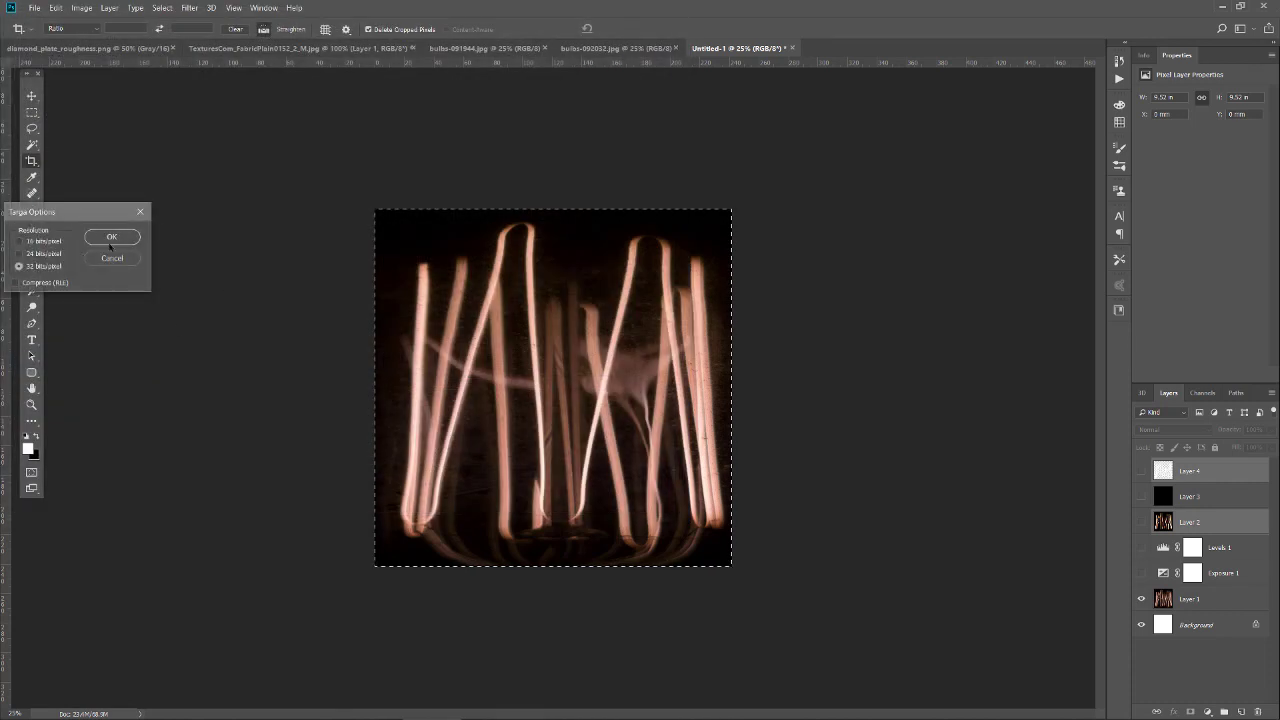
{"action": "left_click", "coordinate": [111, 240]}
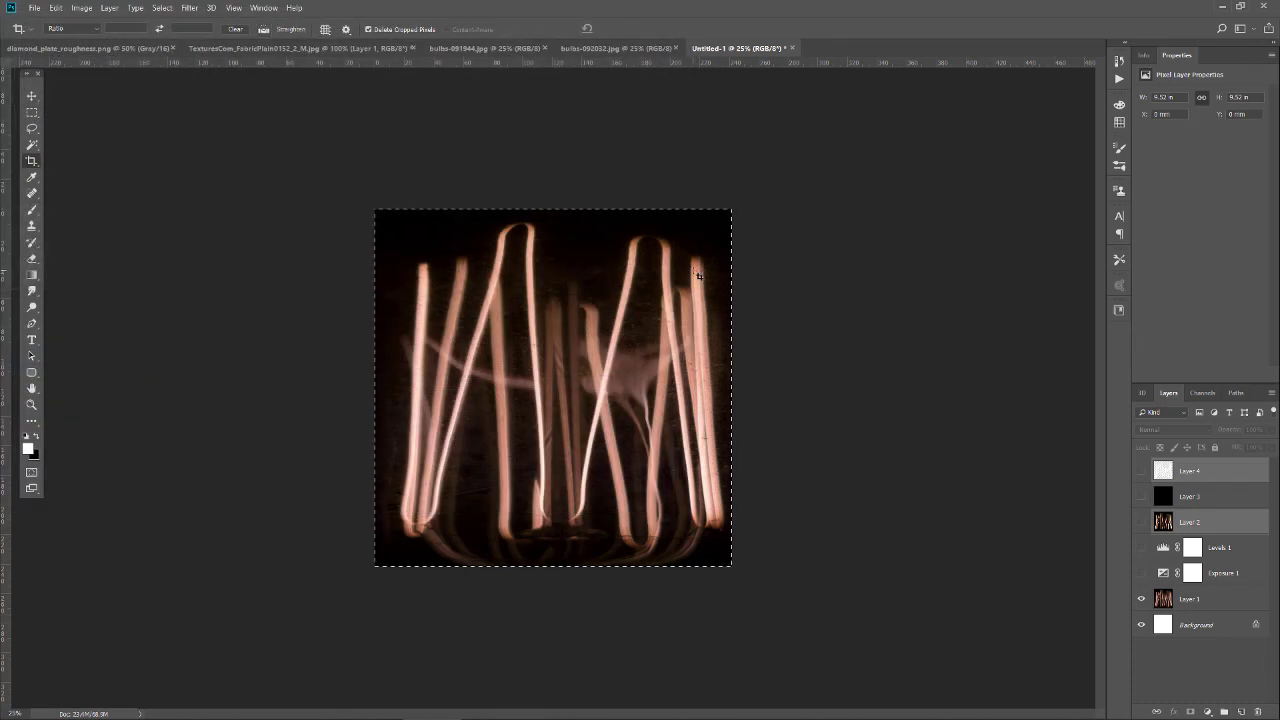
Step: Minimize Photoshop and the browser, finish the Camtasia production results and minimize Camtasia, and switch to Maya
{"action": "left_click", "coordinate": [1223, 7]}
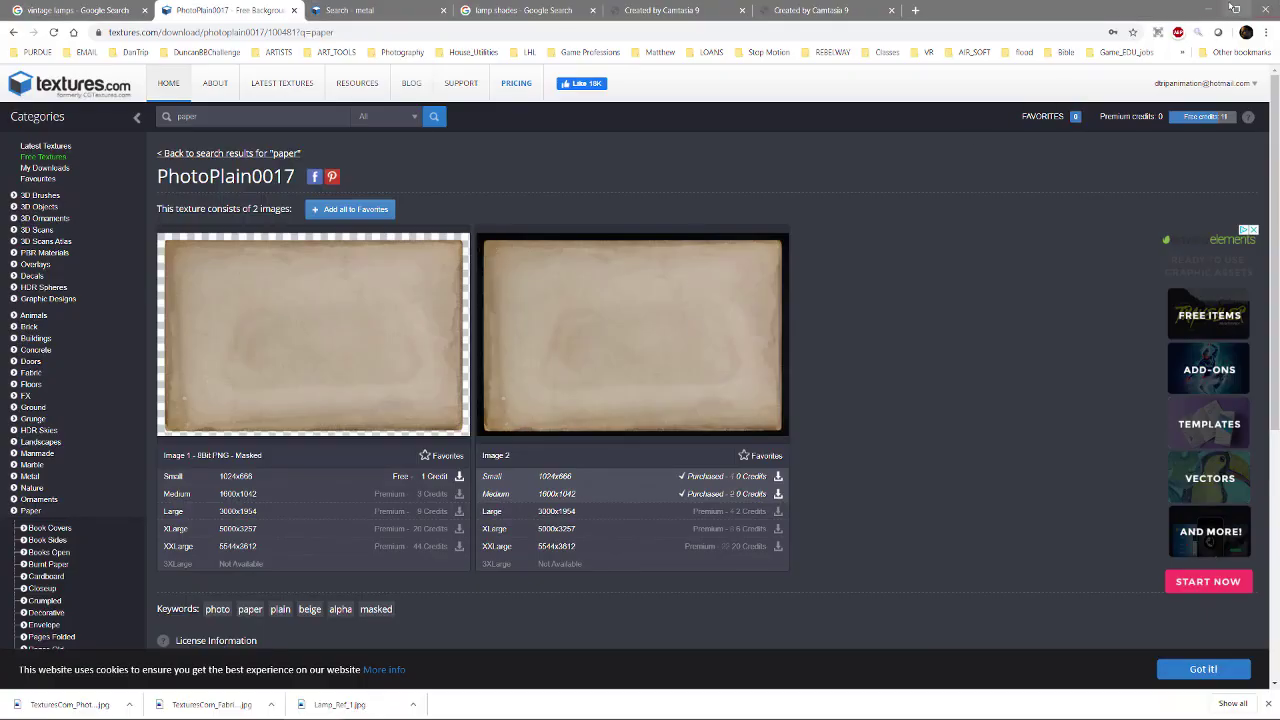
{"action": "left_click", "coordinate": [1208, 9]}
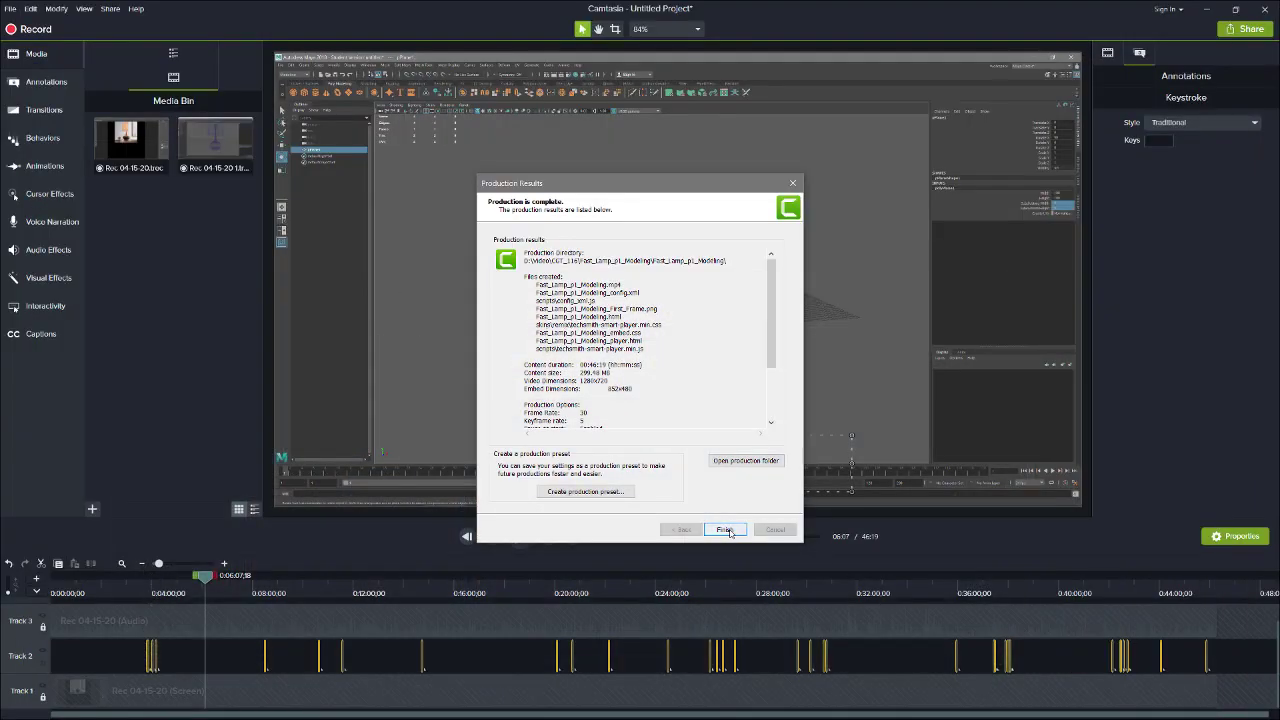
{"action": "left_click", "coordinate": [724, 529]}
{"action": "left_click", "coordinate": [1207, 9]}
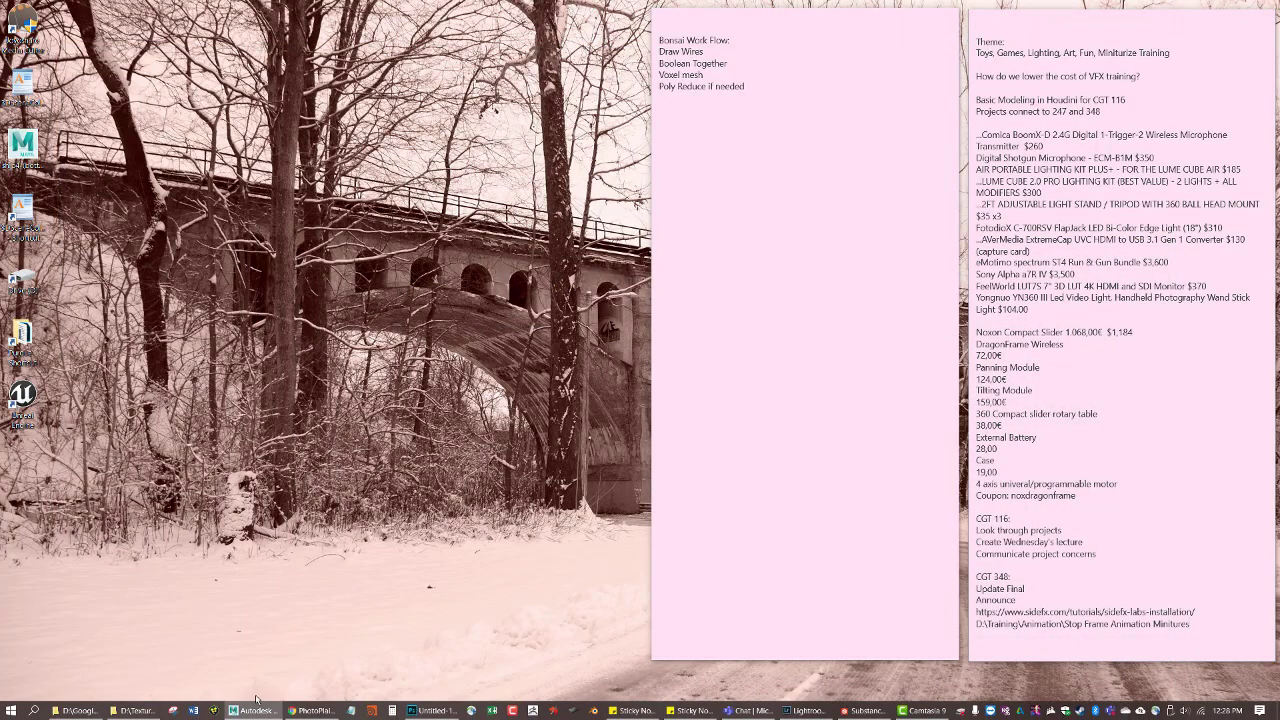
{"action": "left_click", "coordinate": [233, 712]}
Step: Select the light bulb parts inside the lampshade and isolate them in the perspective view
{"action": "mouse_move", "coordinate": [683, 343]}
{"action": "left_mouse_down", "text": "alt"}
{"action": "mouse_move", "coordinate": [663, 352]}
{"action": "mouse_move", "coordinate": [688, 357]}
{"action": "left_mouse_up", "text": "alt"}
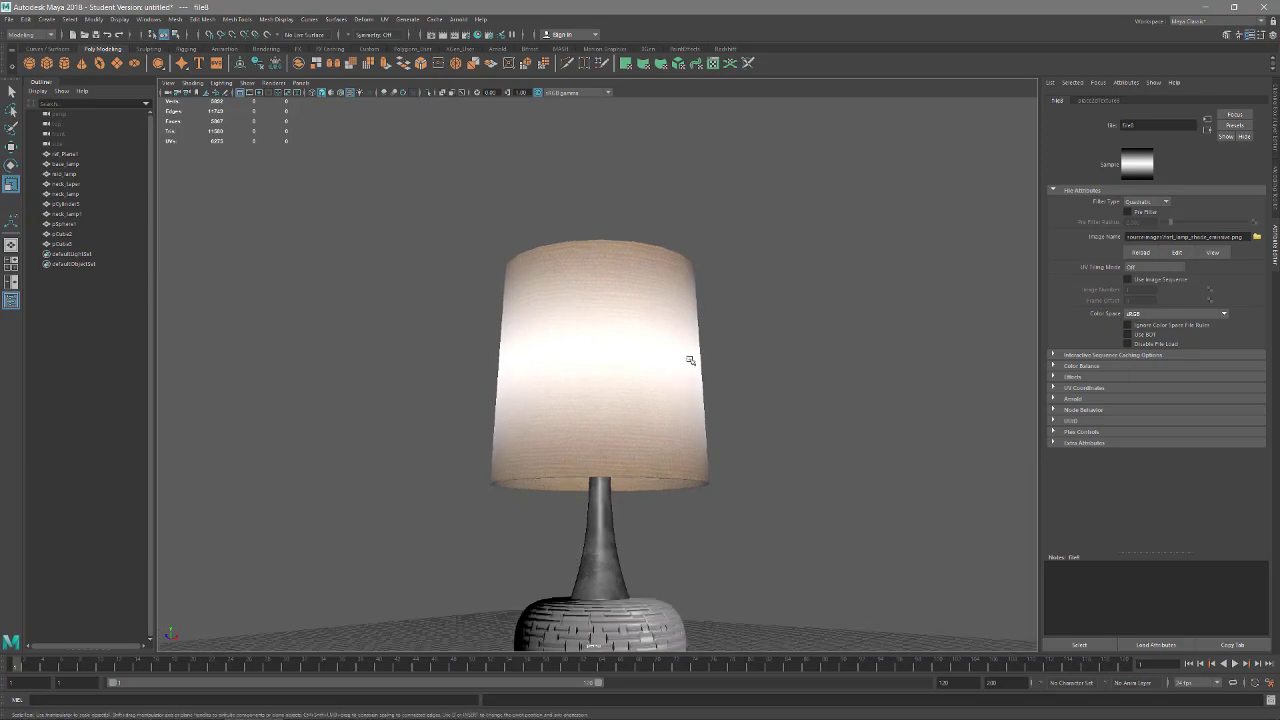
{"action": "right_click_drag", "start_coordinate": [688, 357], "coordinate": [615, 363], "text": "alt"}
{"action": "mouse_move", "coordinate": [615, 363]}
{"action": "left_mouse_down", "text": "alt"}
{"action": "mouse_move", "coordinate": [611, 409]}
{"action": "mouse_move", "coordinate": [651, 429]}
{"action": "mouse_move", "coordinate": [675, 355]}
{"action": "mouse_move", "coordinate": [667, 325]}
{"action": "left_mouse_up", "text": "alt"}
{"action": "left_click_drag", "start_coordinate": [609, 420], "coordinate": [588, 382], "text": "alt"}
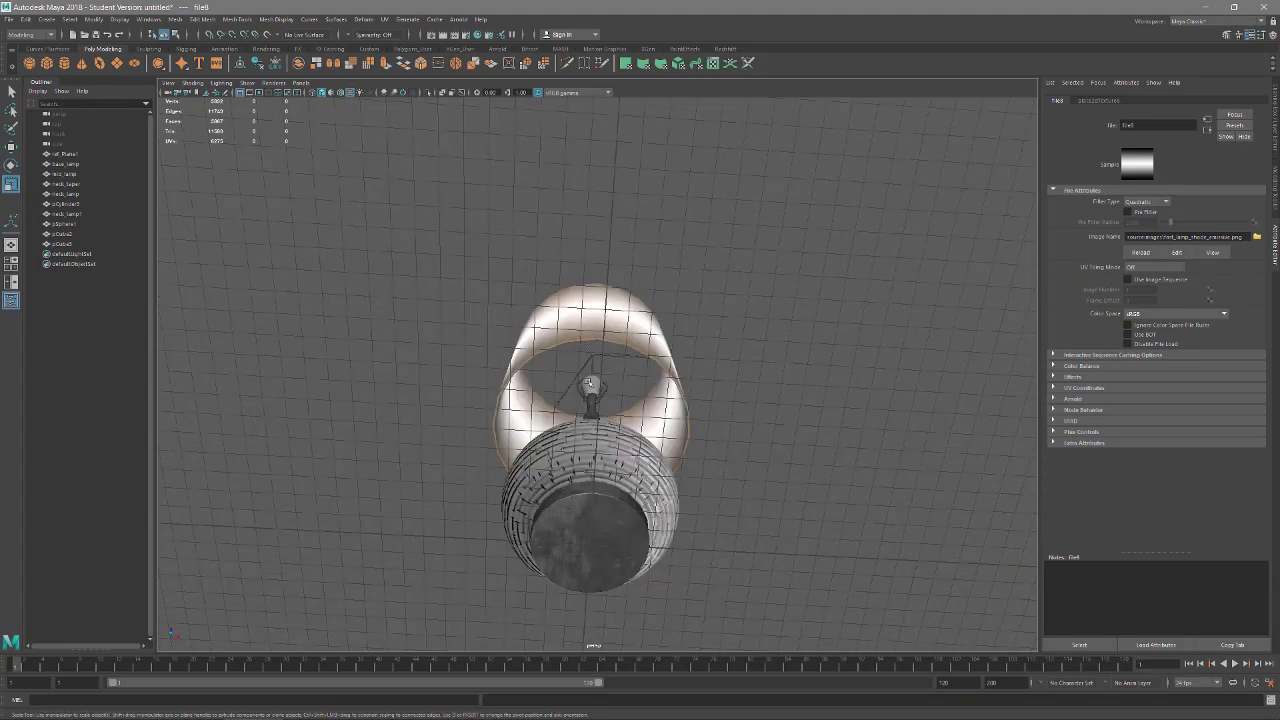
{"action": "left_click", "coordinate": [590, 383]}
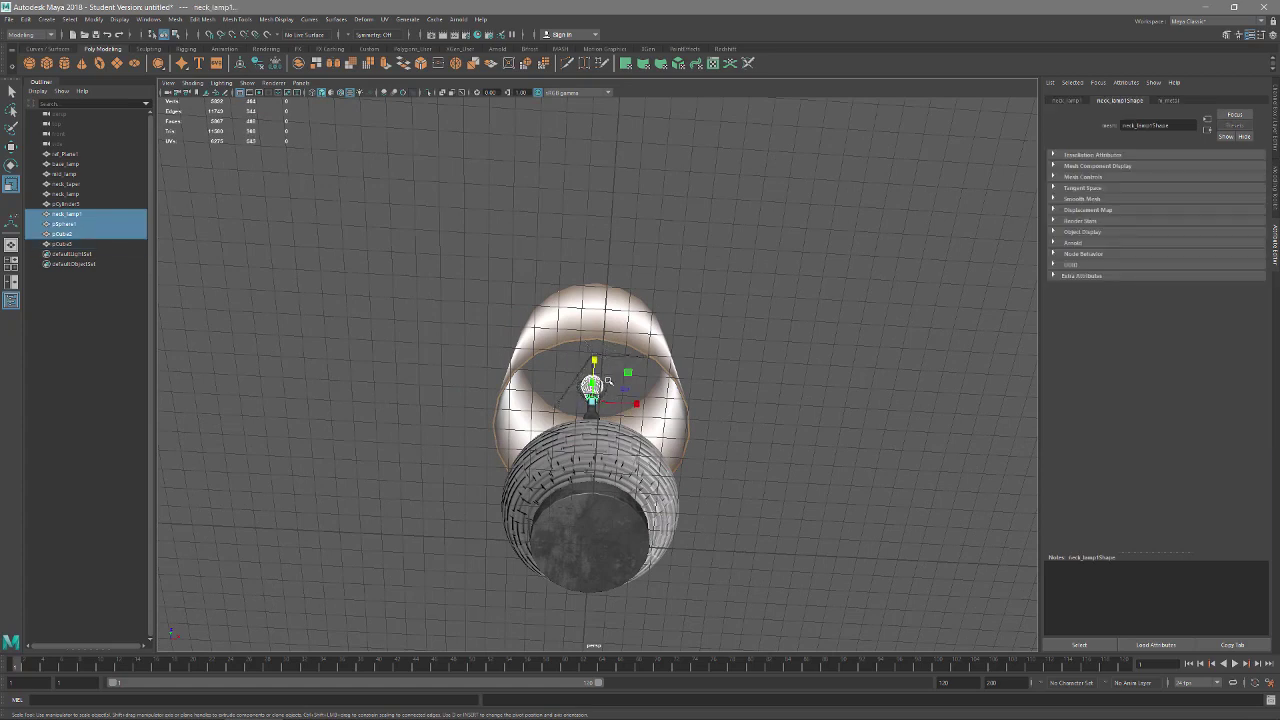
{"action": "key", "text": "ctrl+1"}
{"action": "left_click_drag", "start_coordinate": [634, 366], "coordinate": [635, 411], "text": "alt"}
{"action": "scroll", "coordinate": [634, 411], "scroll_direction": "up", "scroll_amount": 8}
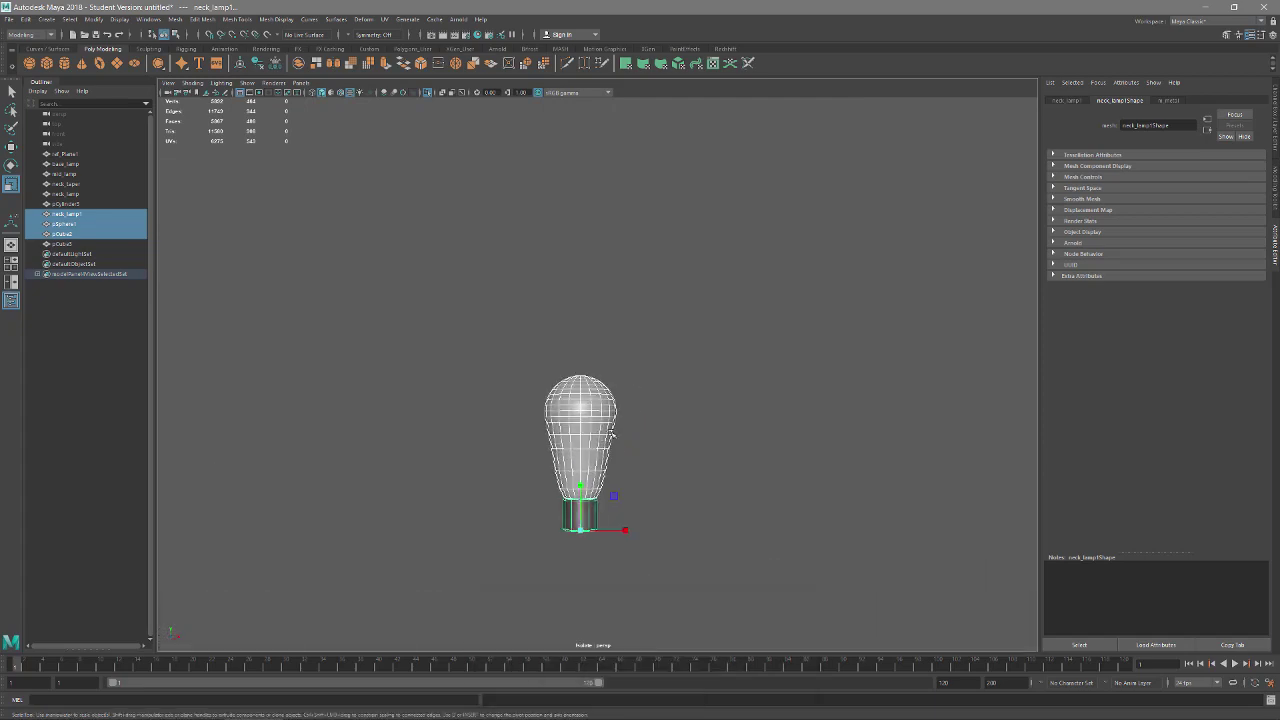
Step: Select the filament box inside the bulb and load filament_color.tga as a file texture on the m_filament material's color
{"action": "left_click_drag", "start_coordinate": [464, 471], "coordinate": [716, 571]}
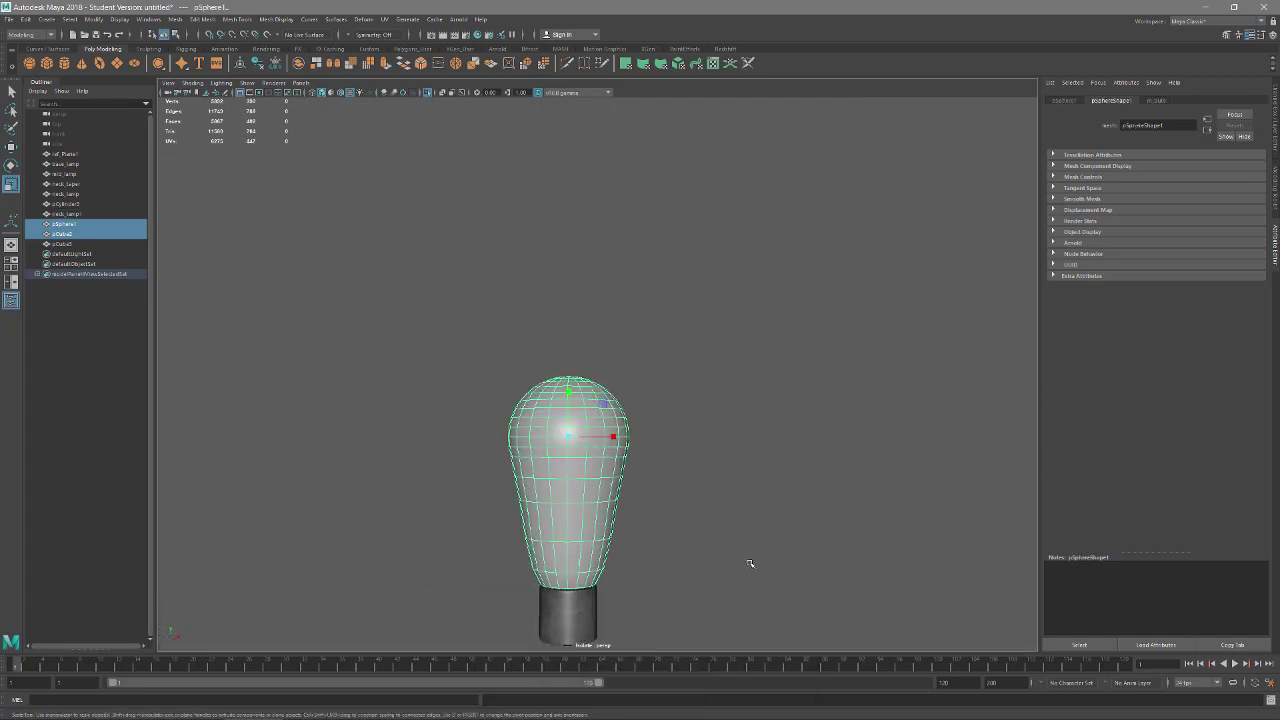
{"action": "left_click", "coordinate": [544, 388], "text": "ctrl"}
{"action": "key", "text": "4"}
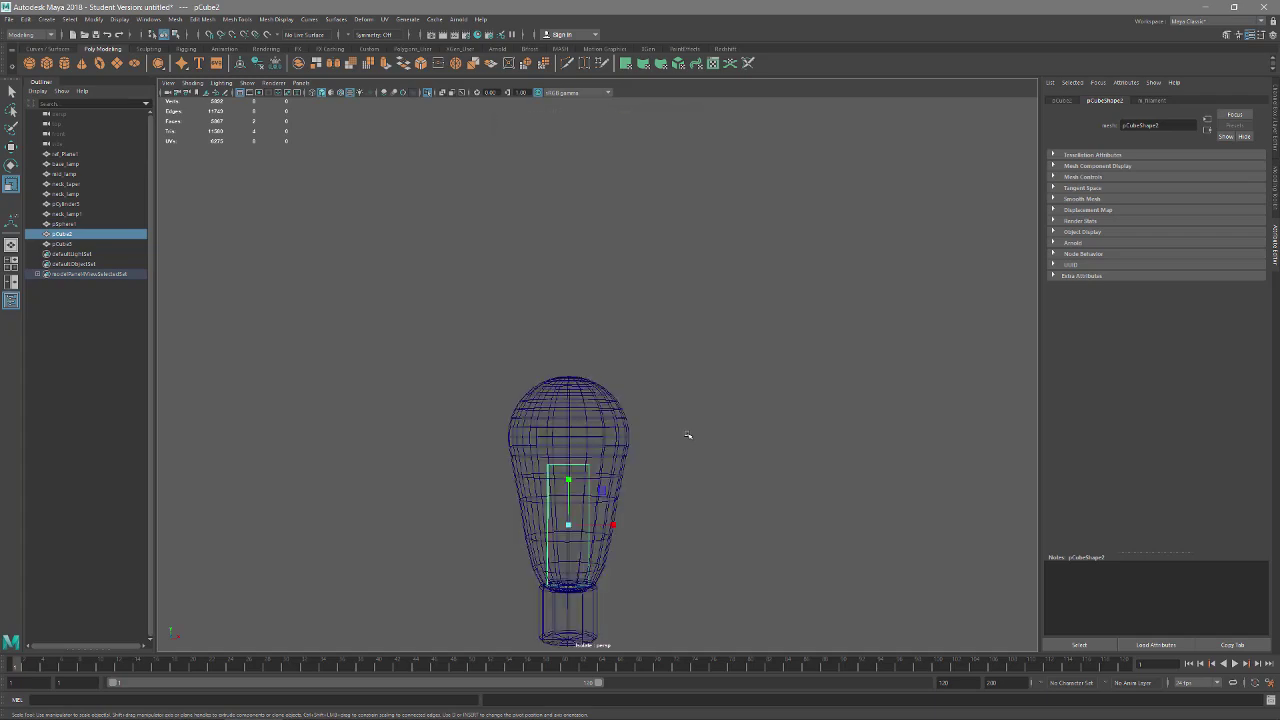
{"action": "left_click_drag", "start_coordinate": [694, 426], "coordinate": [740, 399], "text": "alt"}
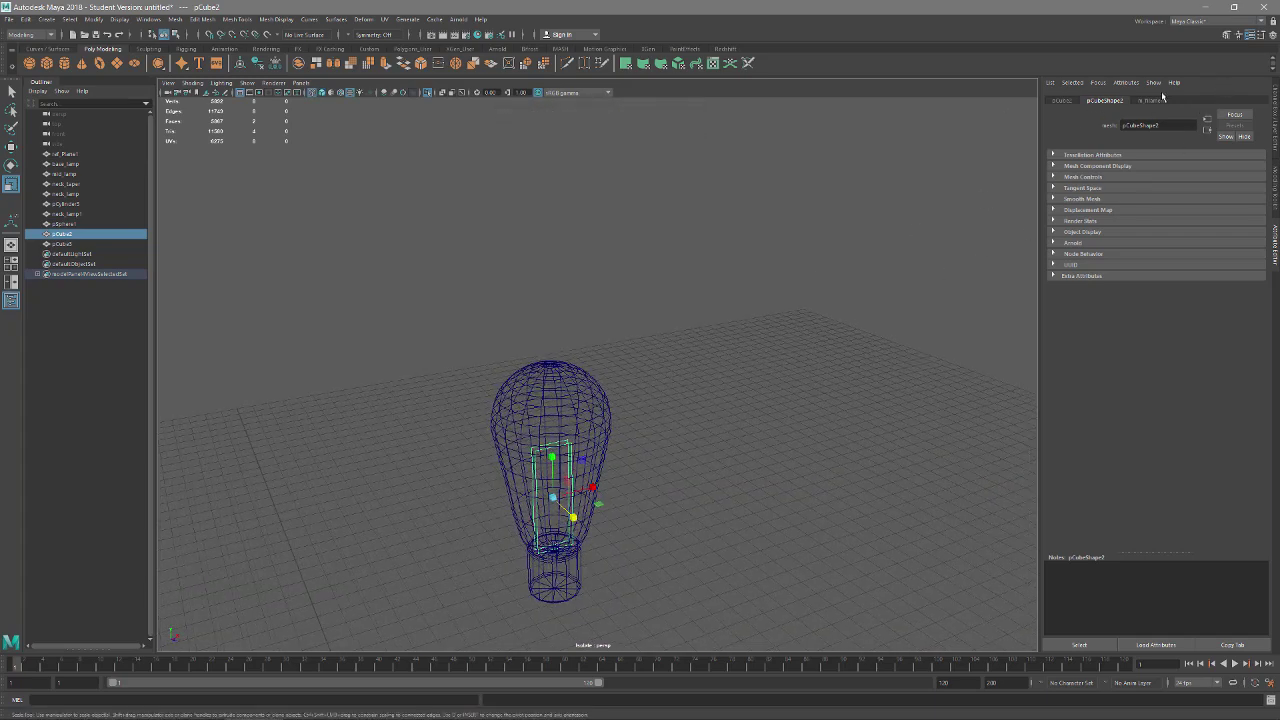
{"action": "left_click", "coordinate": [1152, 100]}
{"action": "left_click", "coordinate": [1253, 214]}
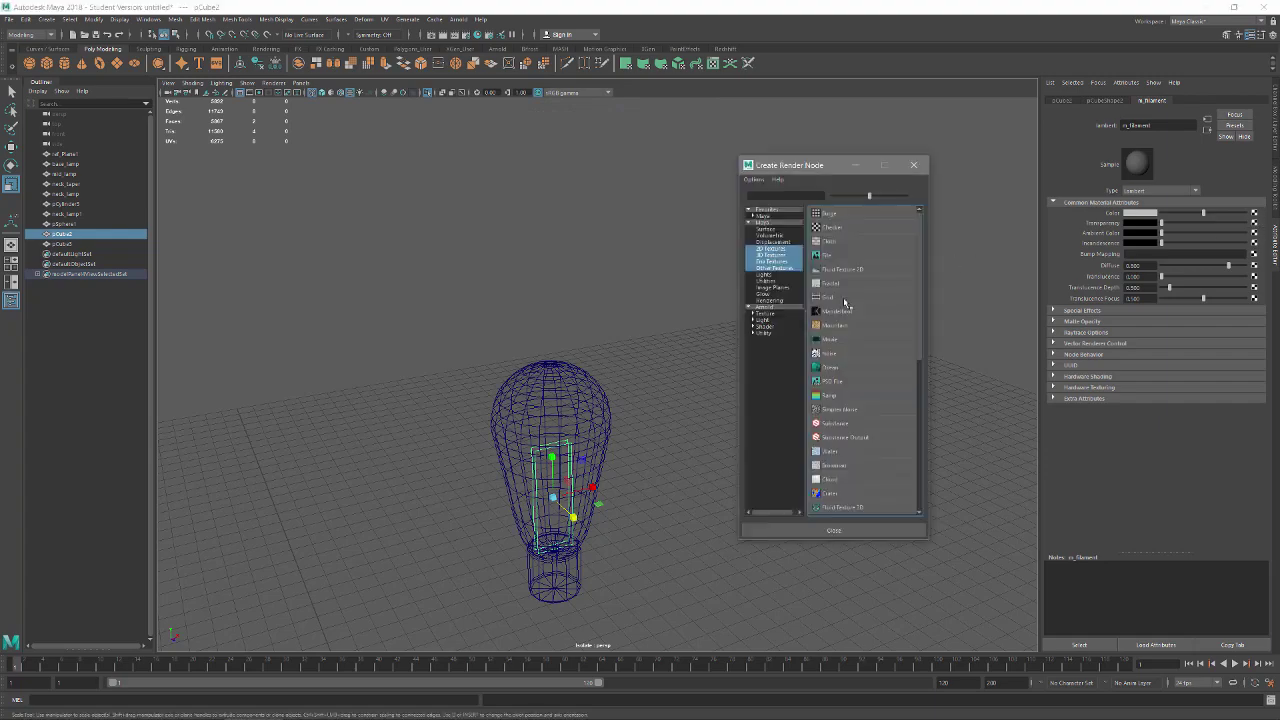
{"action": "left_click", "coordinate": [839, 257]}
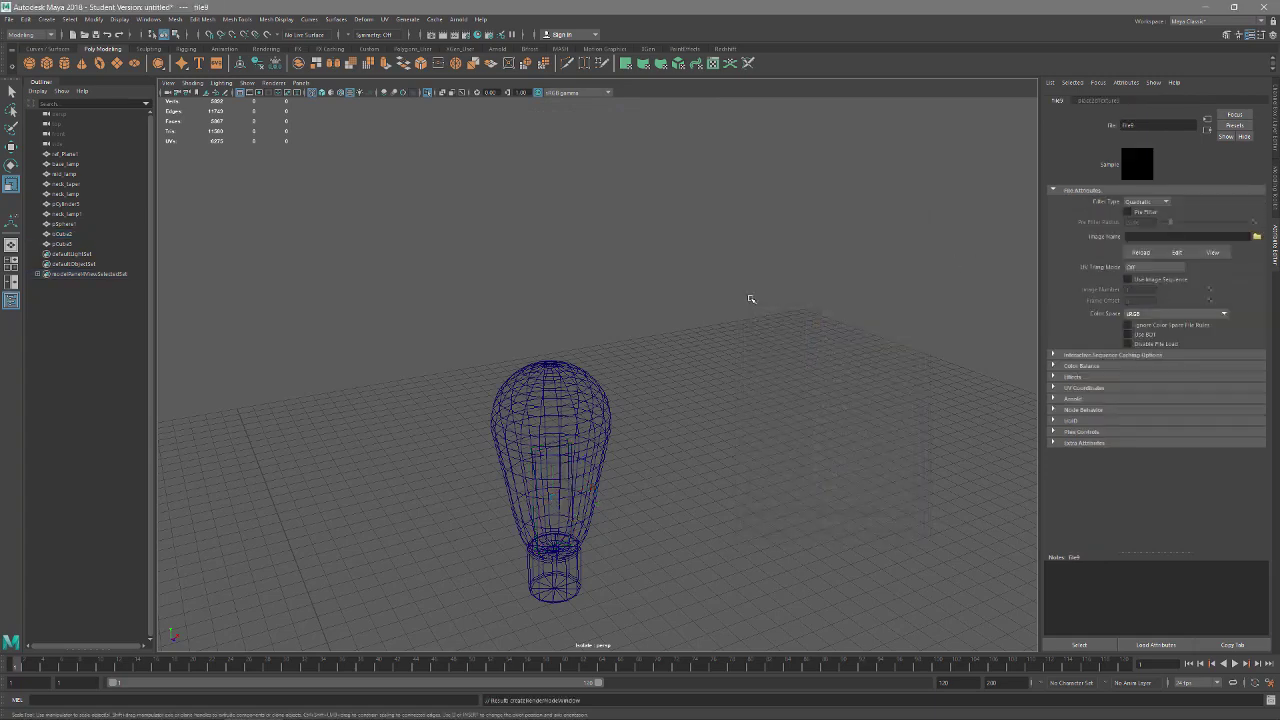
{"action": "left_click", "coordinate": [1257, 236]}
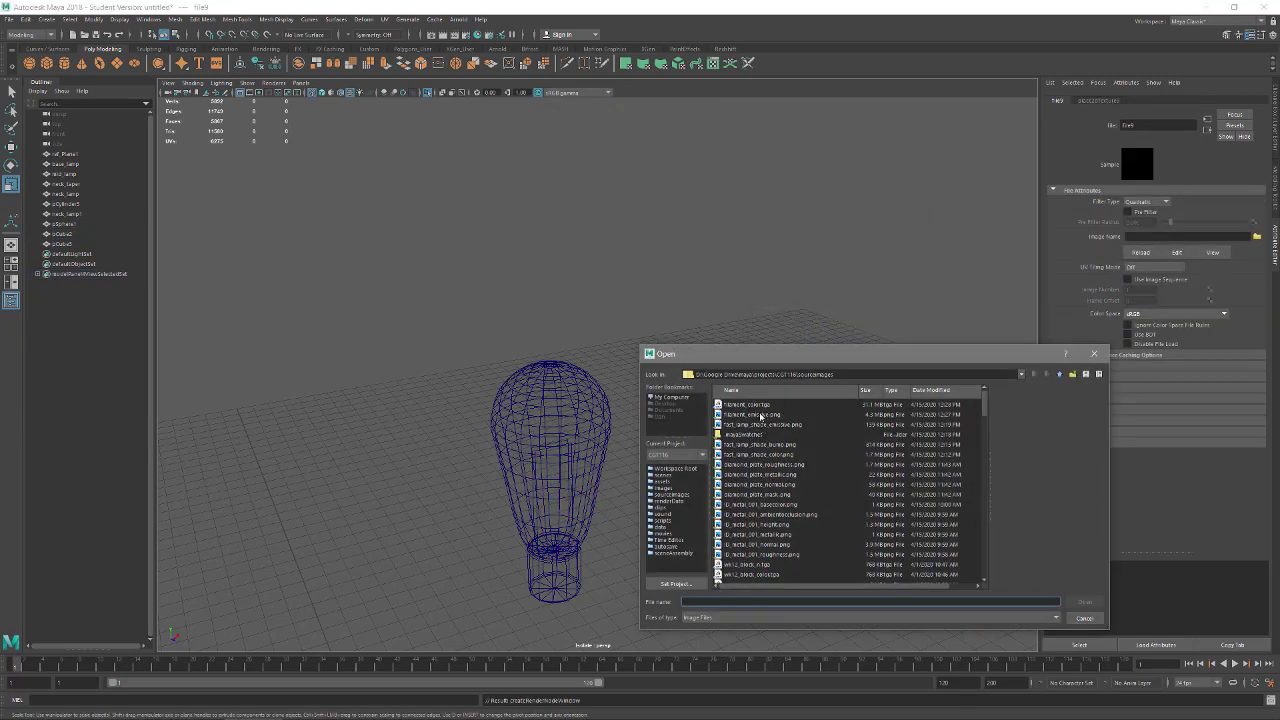
{"action": "left_click", "coordinate": [795, 405]}
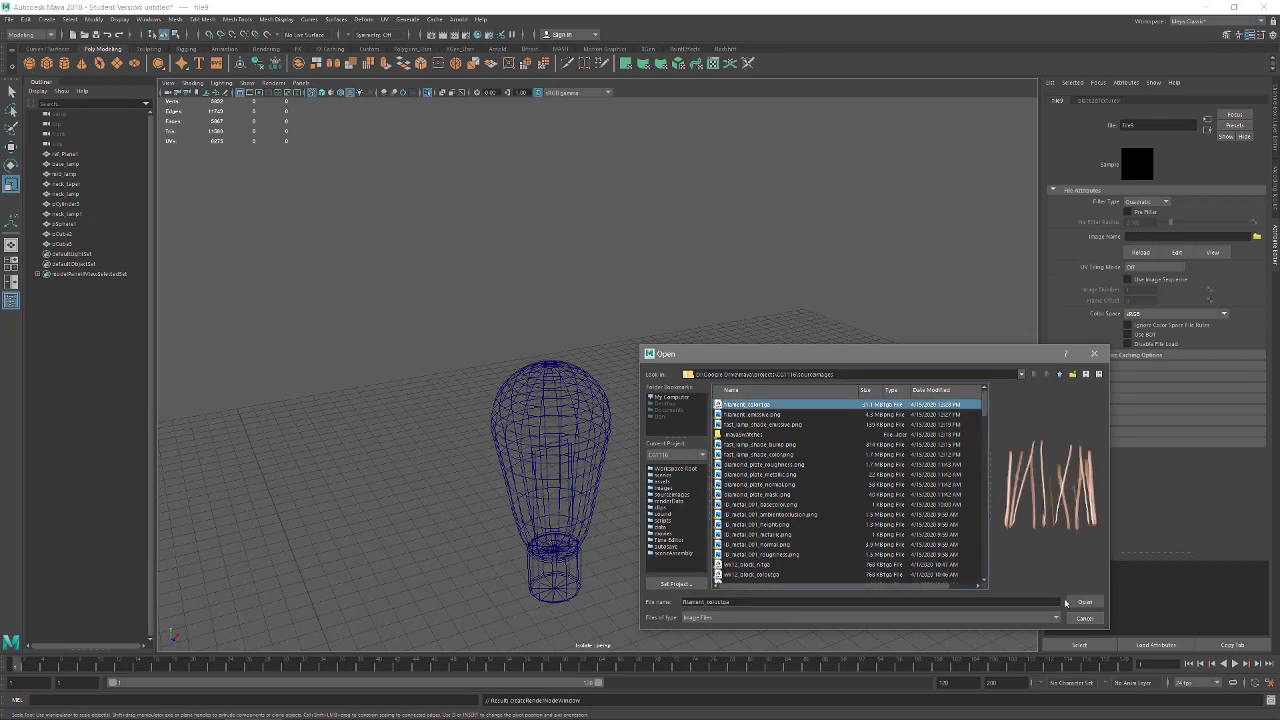
{"action": "left_click", "coordinate": [1085, 603]}
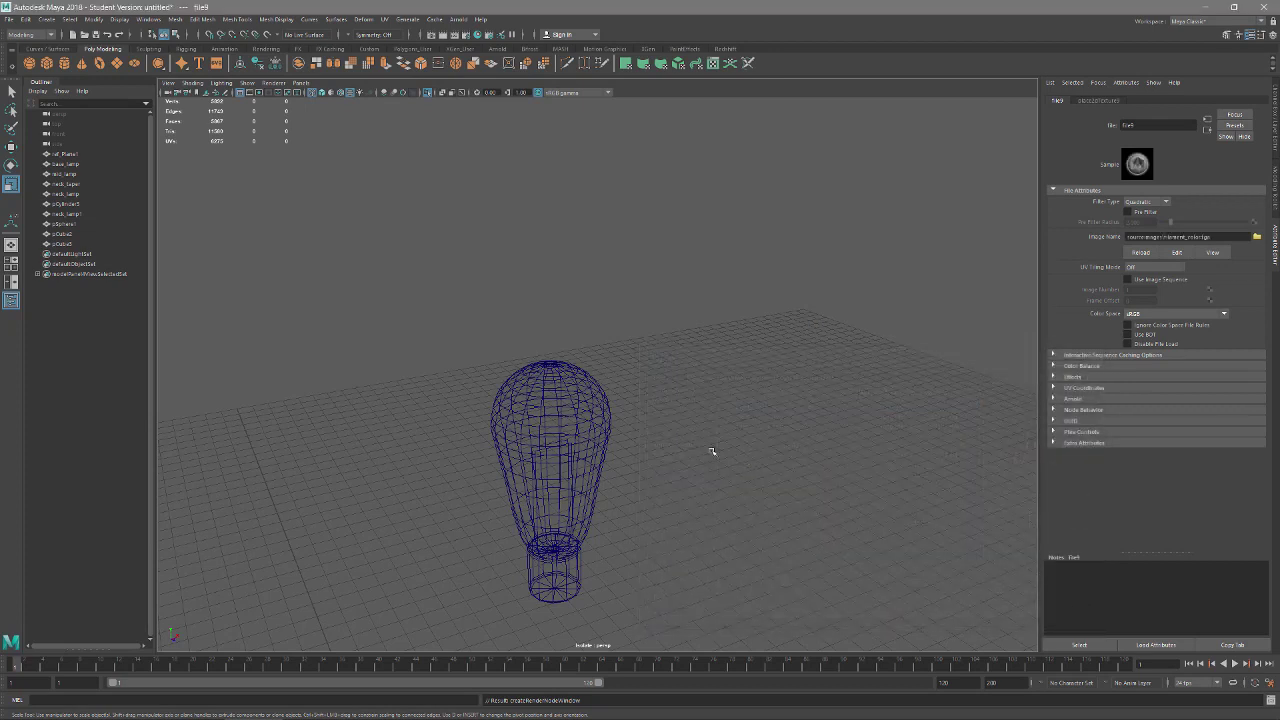
Step: Set the m_bulb material of the bulb glass to full transparency
{"action": "left_click", "coordinate": [579, 405]}
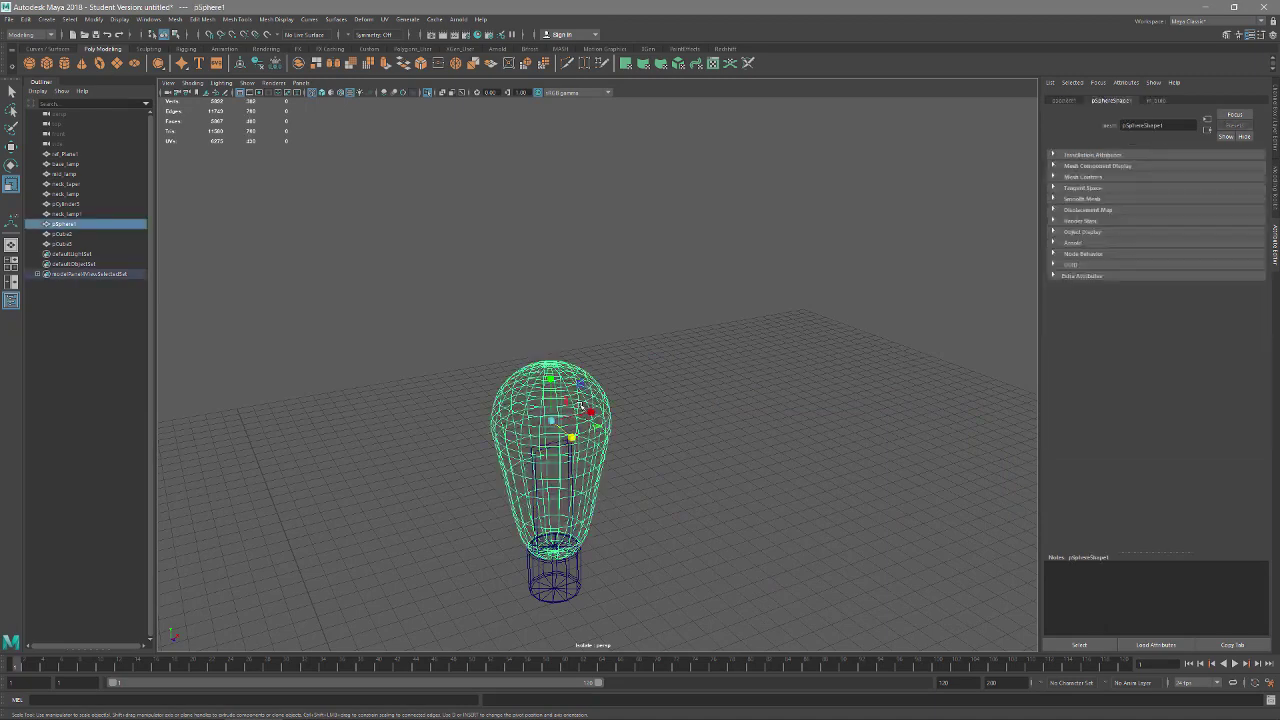
{"action": "left_click", "coordinate": [1156, 100]}
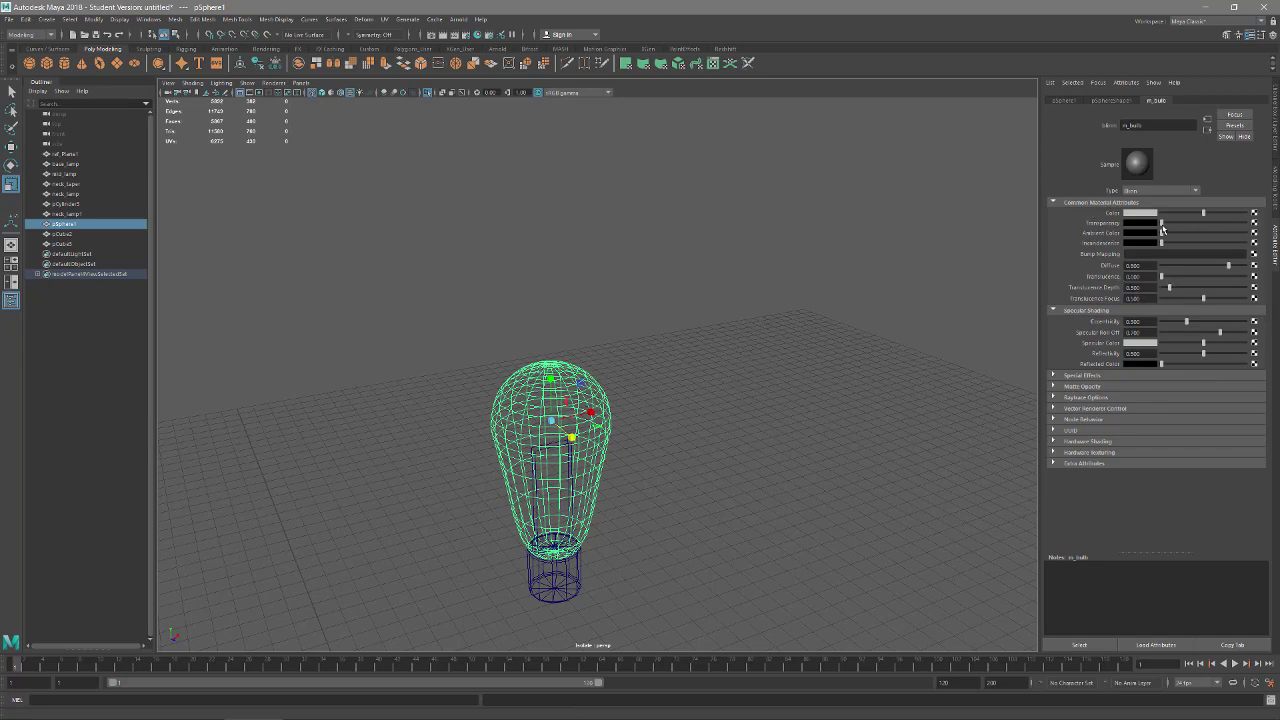
{"action": "left_click_drag", "start_coordinate": [1161, 227], "coordinate": [1271, 228]}
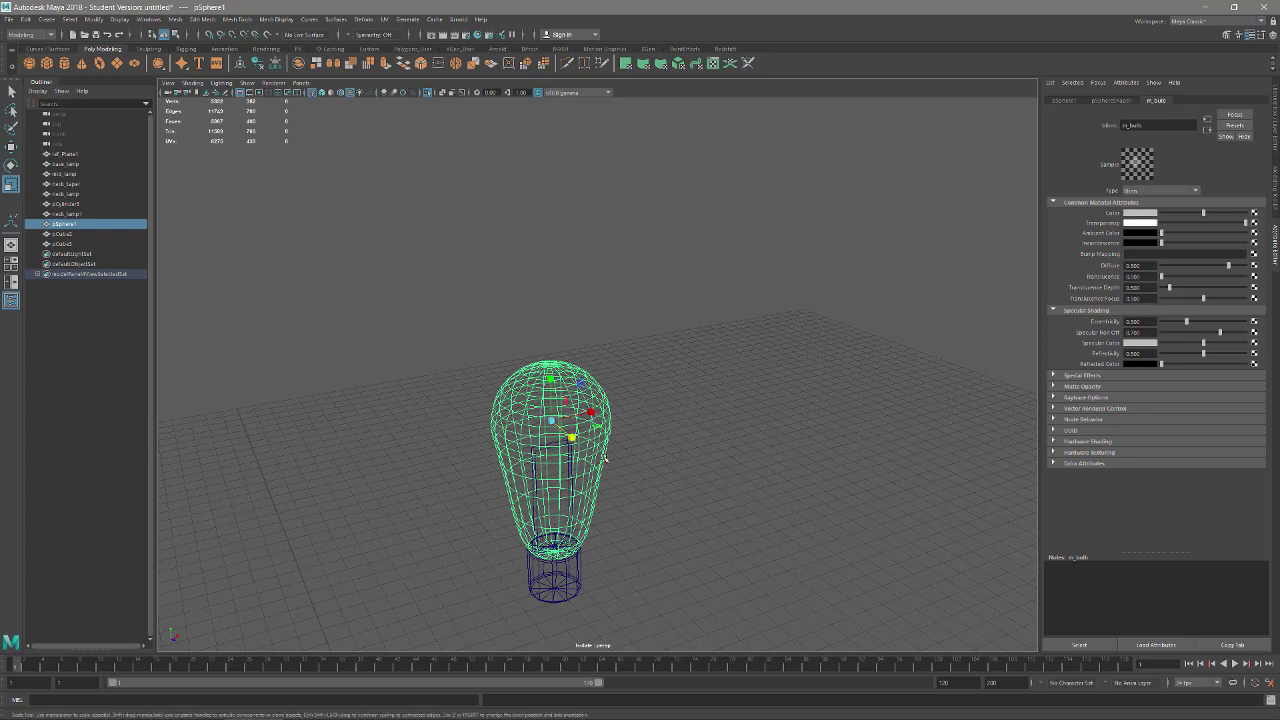
Step: Load filament_emissive.png as a file texture on the m_filament material's incandescence
{"action": "left_click", "coordinate": [575, 487]}
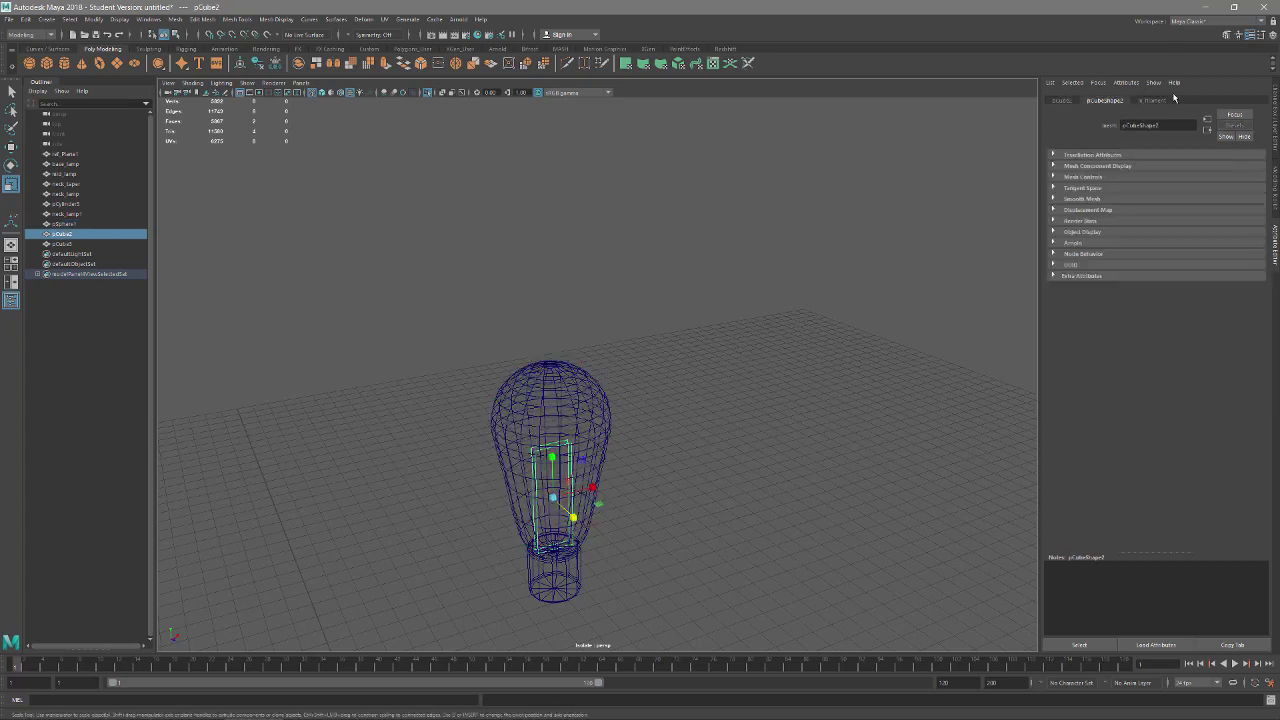
{"action": "left_click", "coordinate": [1156, 100]}
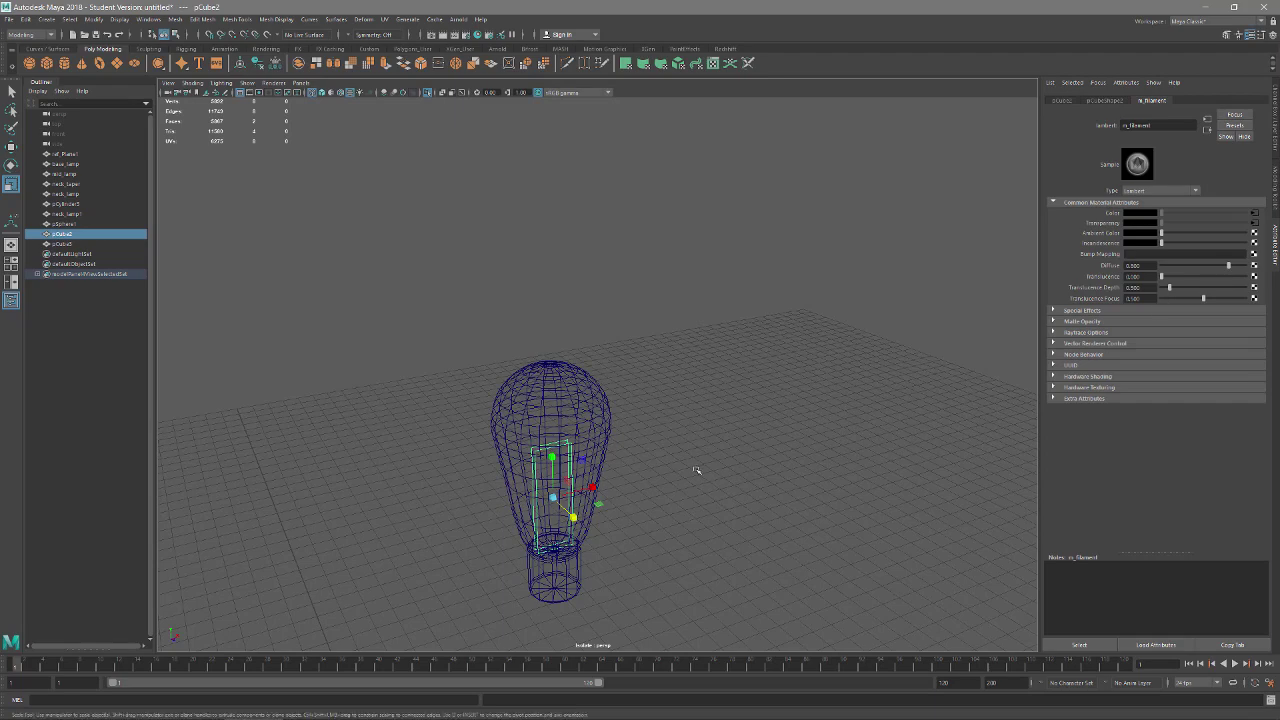
{"action": "mouse_move", "coordinate": [694, 469]}
{"action": "left_mouse_down", "text": "alt"}
{"action": "mouse_move", "coordinate": [671, 463]}
{"action": "mouse_move", "coordinate": [711, 309]}
{"action": "mouse_move", "coordinate": [600, 457]}
{"action": "mouse_move", "coordinate": [610, 430]}
{"action": "mouse_move", "coordinate": [634, 434]}
{"action": "mouse_move", "coordinate": [636, 458]}
{"action": "mouse_move", "coordinate": [829, 443]}
{"action": "mouse_move", "coordinate": [656, 466]}
{"action": "mouse_move", "coordinate": [607, 420]}
{"action": "left_mouse_up", "text": "alt"}
{"action": "key", "text": "6"}
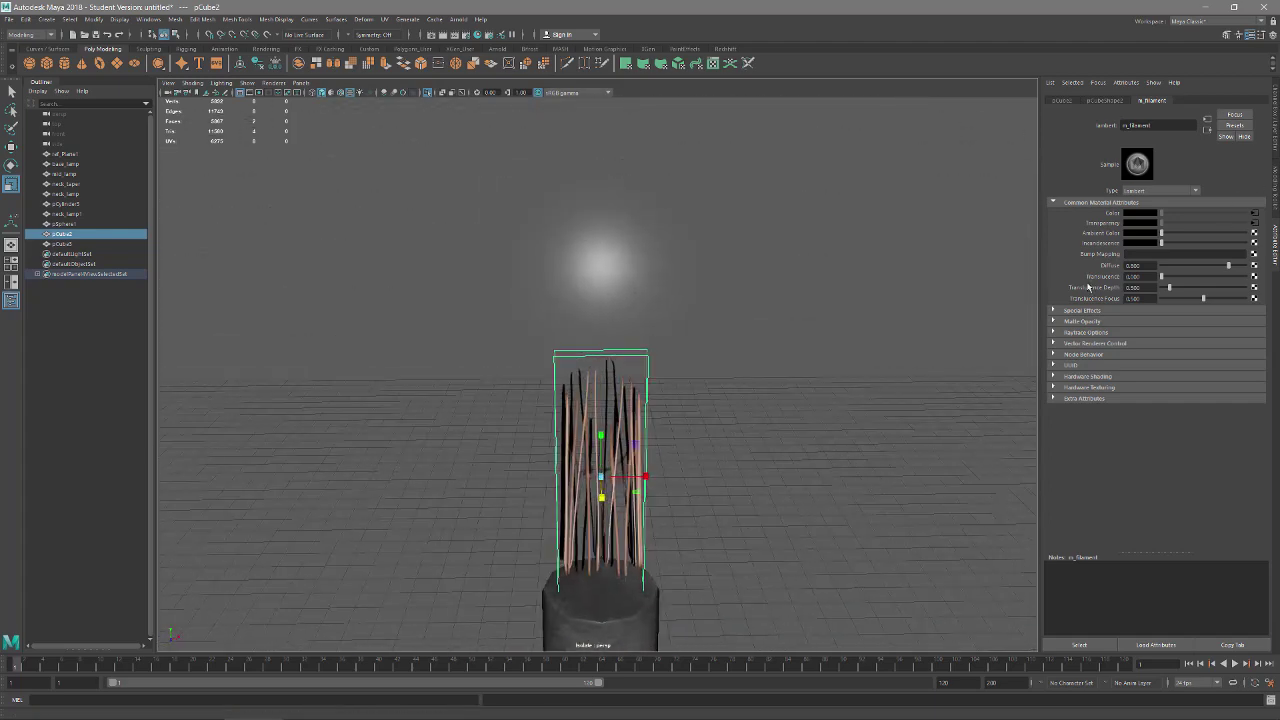
{"action": "left_click", "coordinate": [1254, 243]}
{"action": "left_click", "coordinate": [836, 257]}
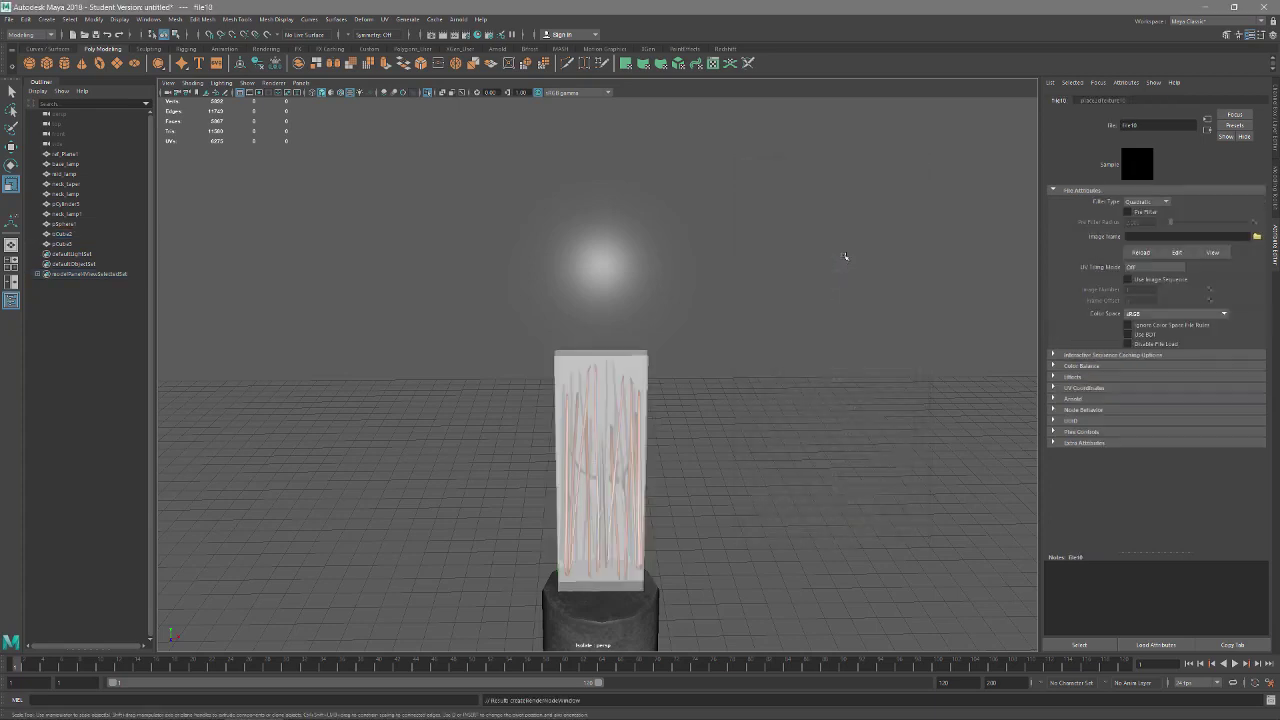
{"action": "left_click", "coordinate": [1257, 237]}
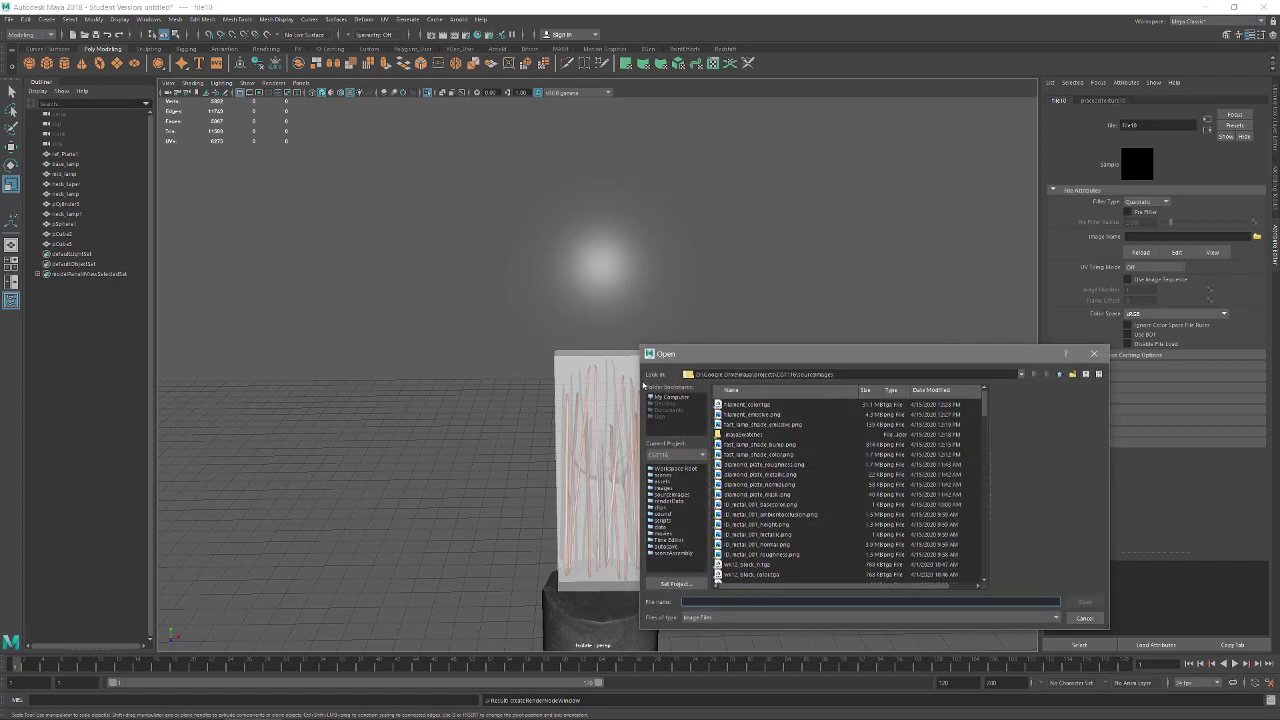
{"action": "left_click", "coordinate": [754, 414]}
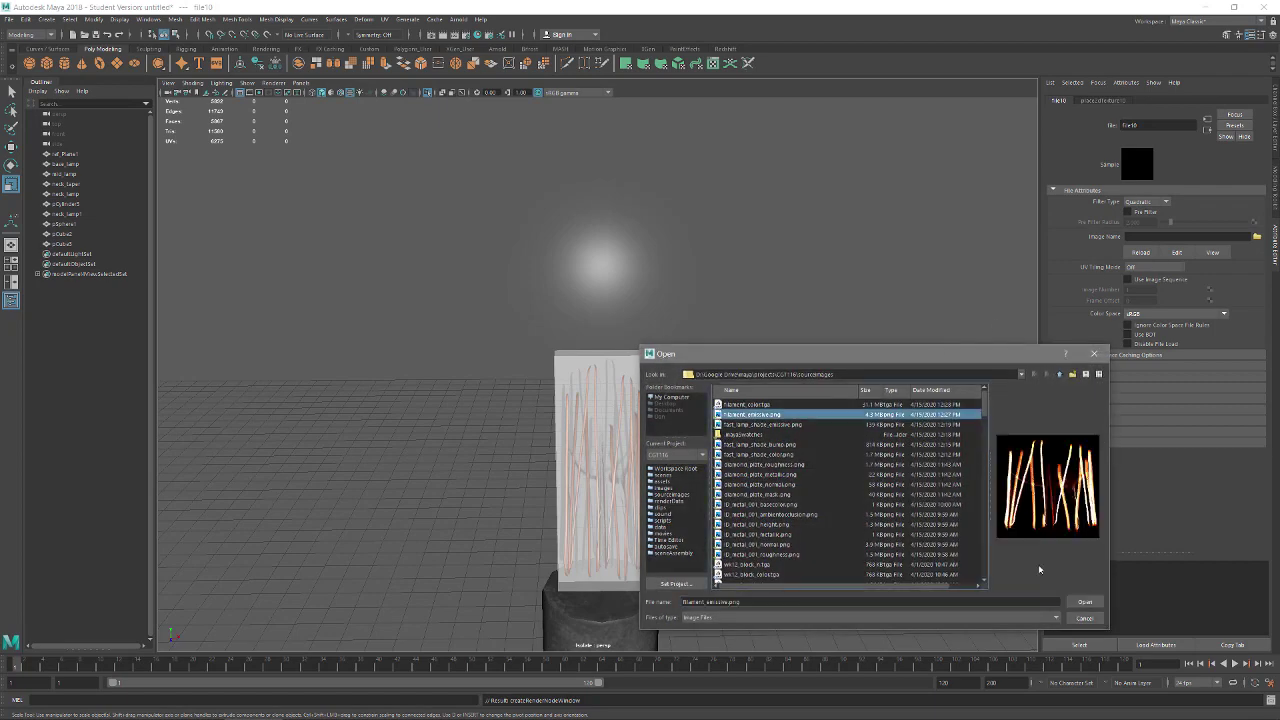
{"action": "left_click", "coordinate": [1085, 602]}
Step: Rotate the filament box upside down and lower it so the filaments start inside the bulb socket
{"action": "left_click_drag", "start_coordinate": [703, 479], "coordinate": [658, 468], "text": "alt"}
{"action": "left_click", "coordinate": [658, 468]}
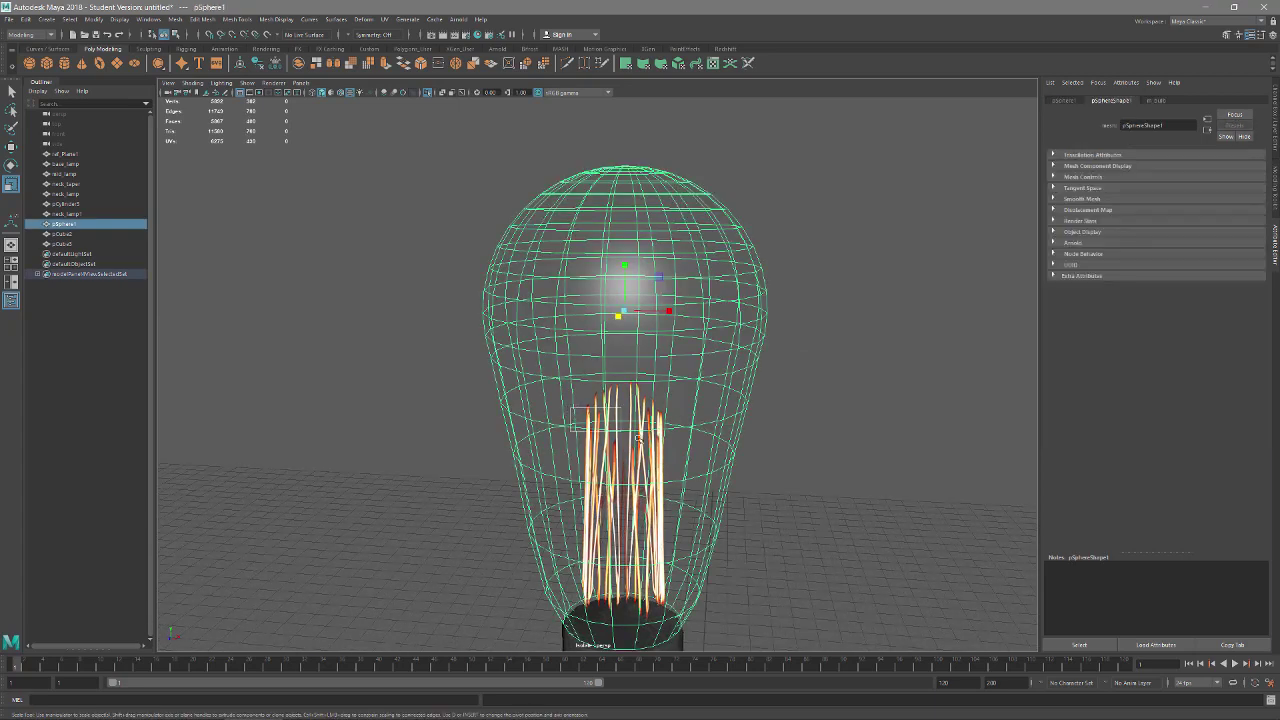
{"action": "left_click", "coordinate": [632, 440], "text": "shift"}
{"action": "left_click", "coordinate": [740, 325], "text": "shift"}
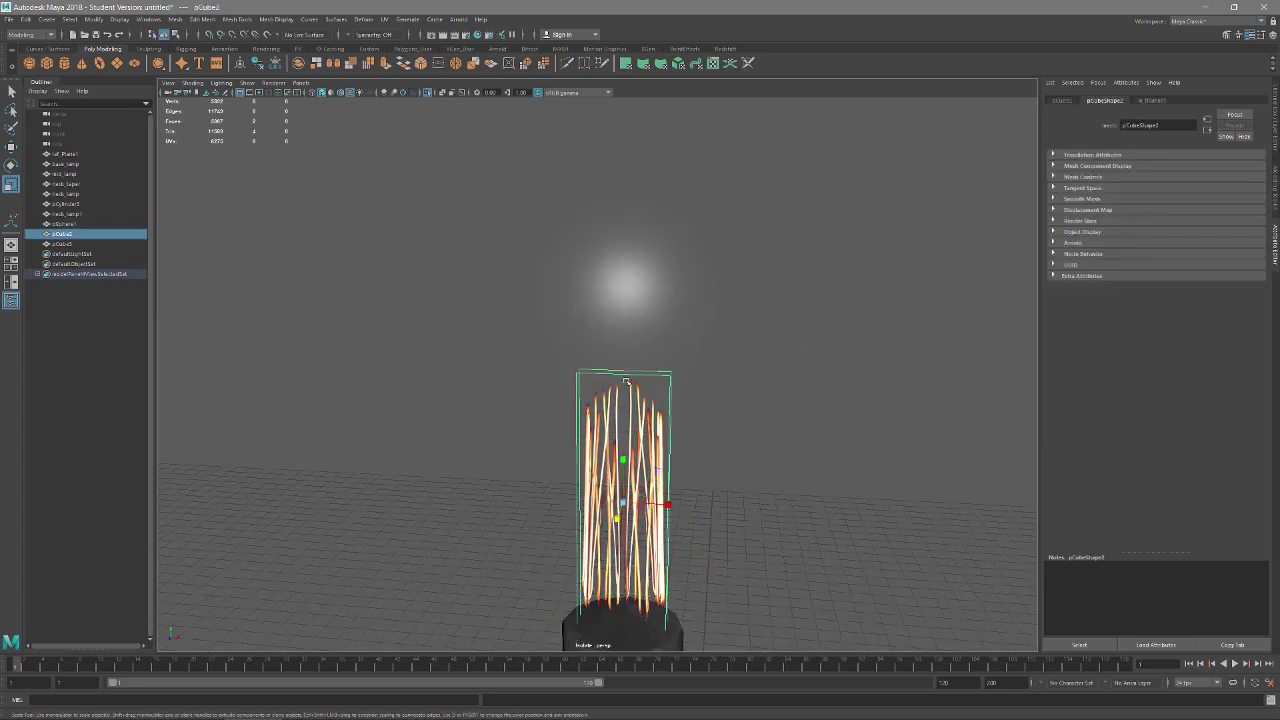
{"action": "key", "text": "f"}
{"action": "middle_click_drag", "start_coordinate": [638, 525], "coordinate": [651, 359], "text": "alt"}
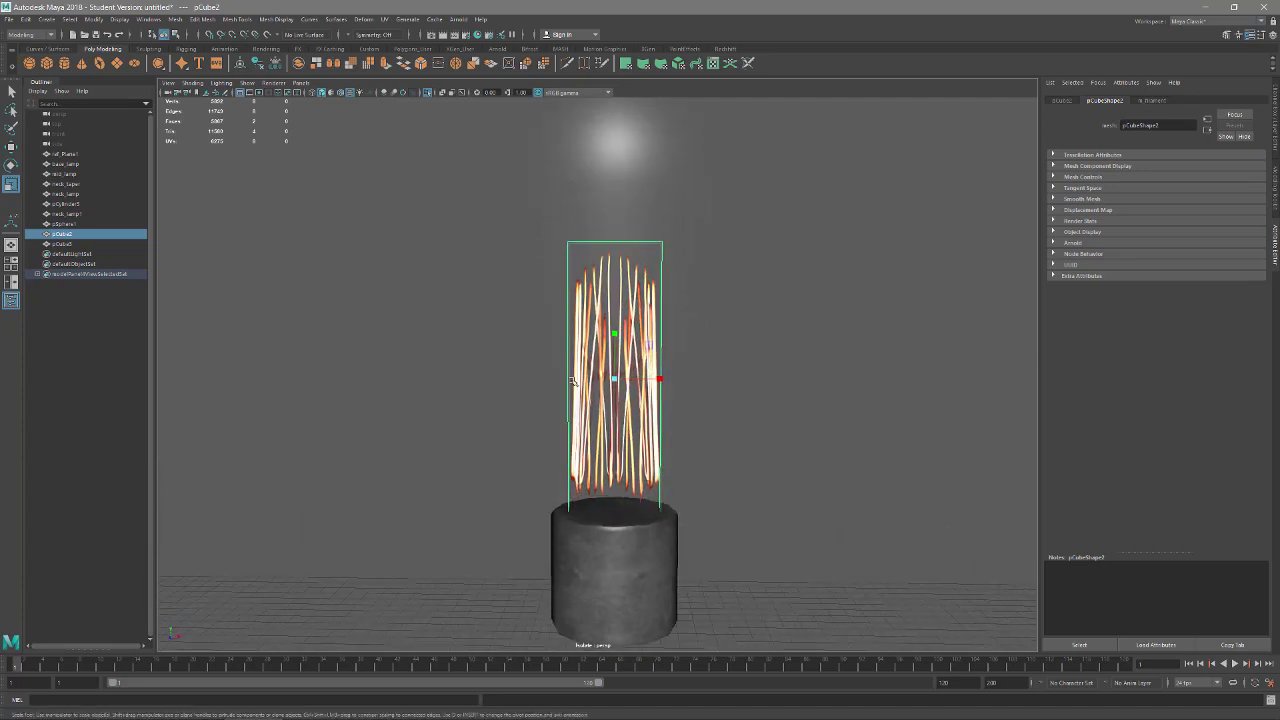
{"action": "key", "text": "e"}
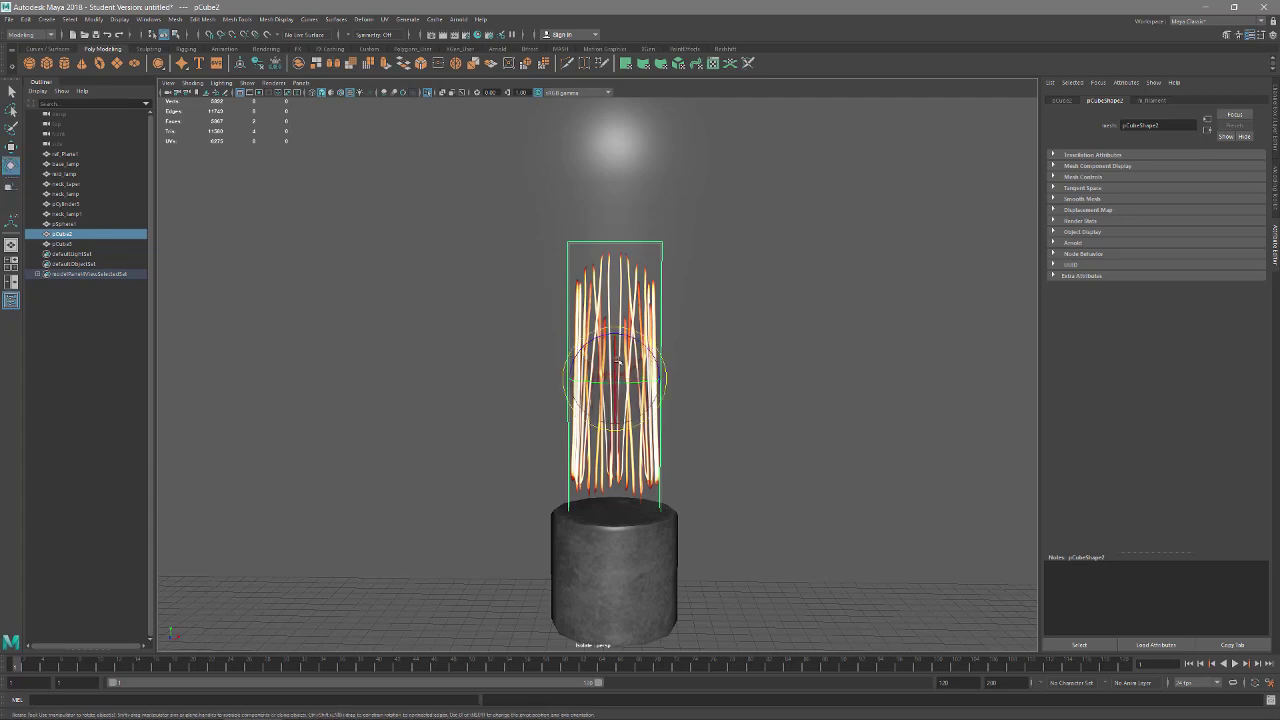
{"action": "left_click_drag", "start_coordinate": [638, 342], "coordinate": [659, 477]}
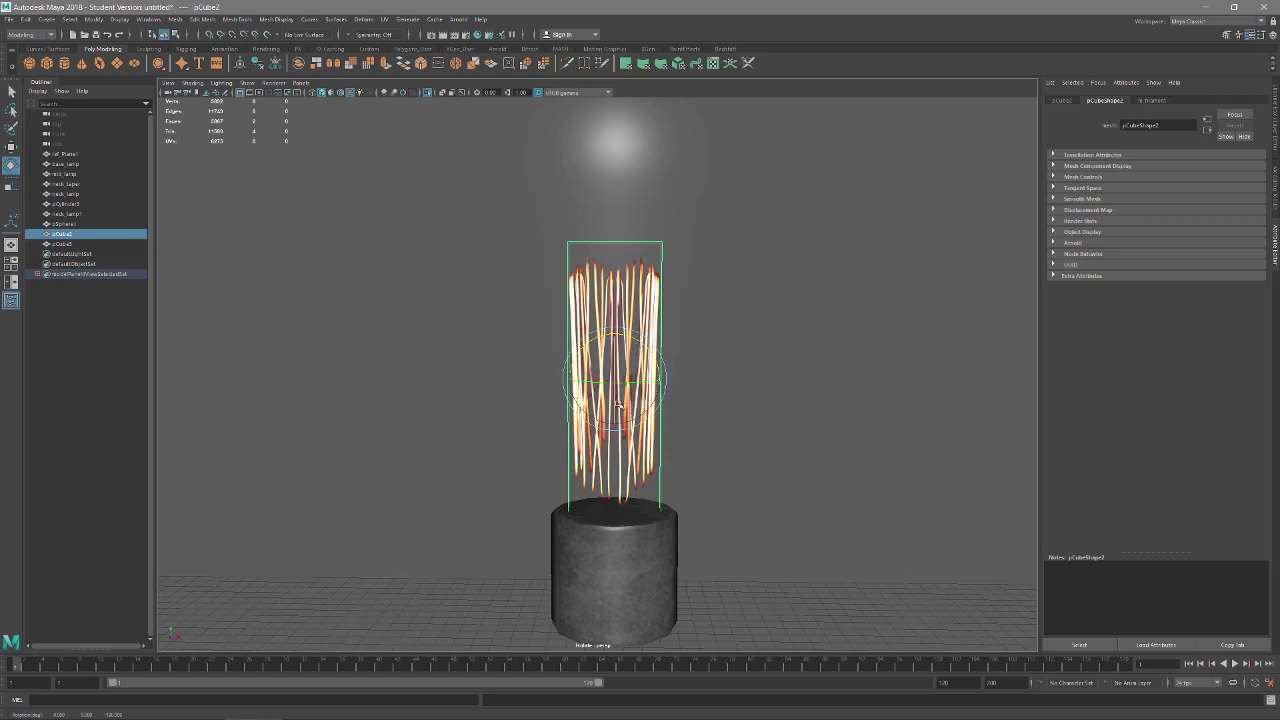
{"action": "key", "text": "w"}
{"action": "left_click_drag", "start_coordinate": [617, 335], "coordinate": [618, 372]}
{"action": "right_click_drag", "start_coordinate": [634, 281], "coordinate": [582, 280]}
{"action": "left_click", "coordinate": [479, 242]}
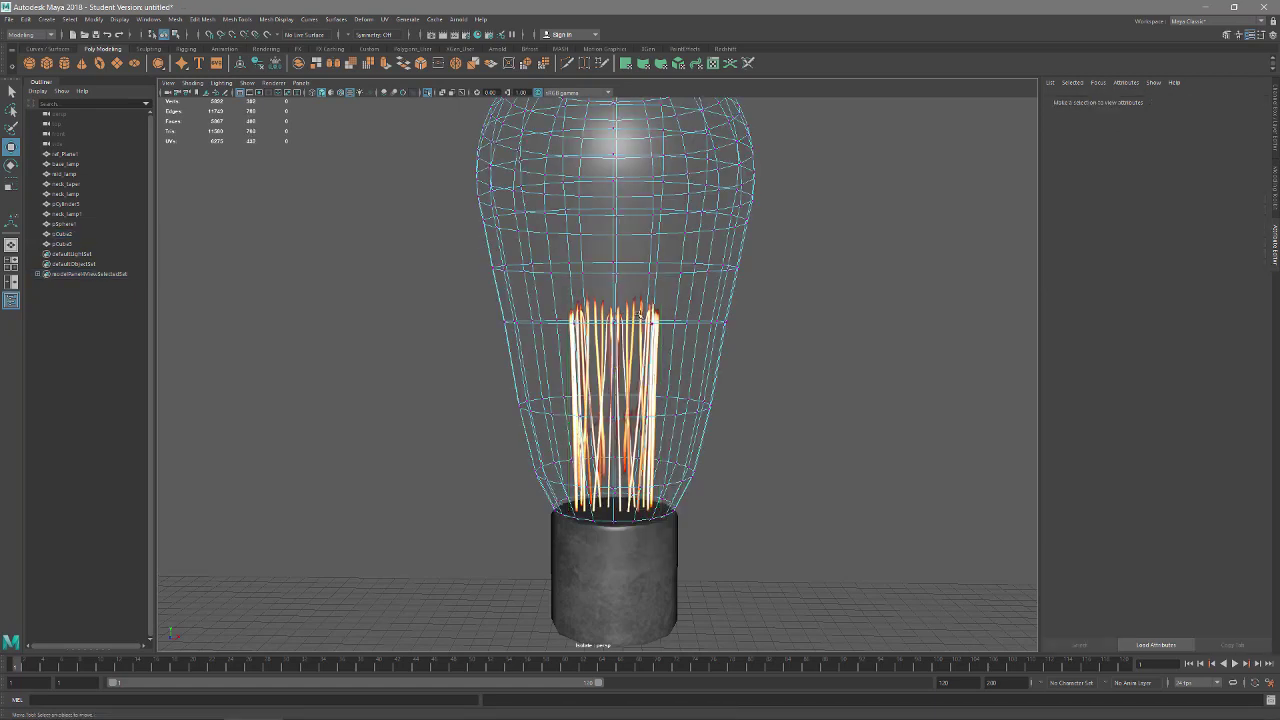
{"action": "right_click_drag", "start_coordinate": [638, 314], "coordinate": [676, 298]}
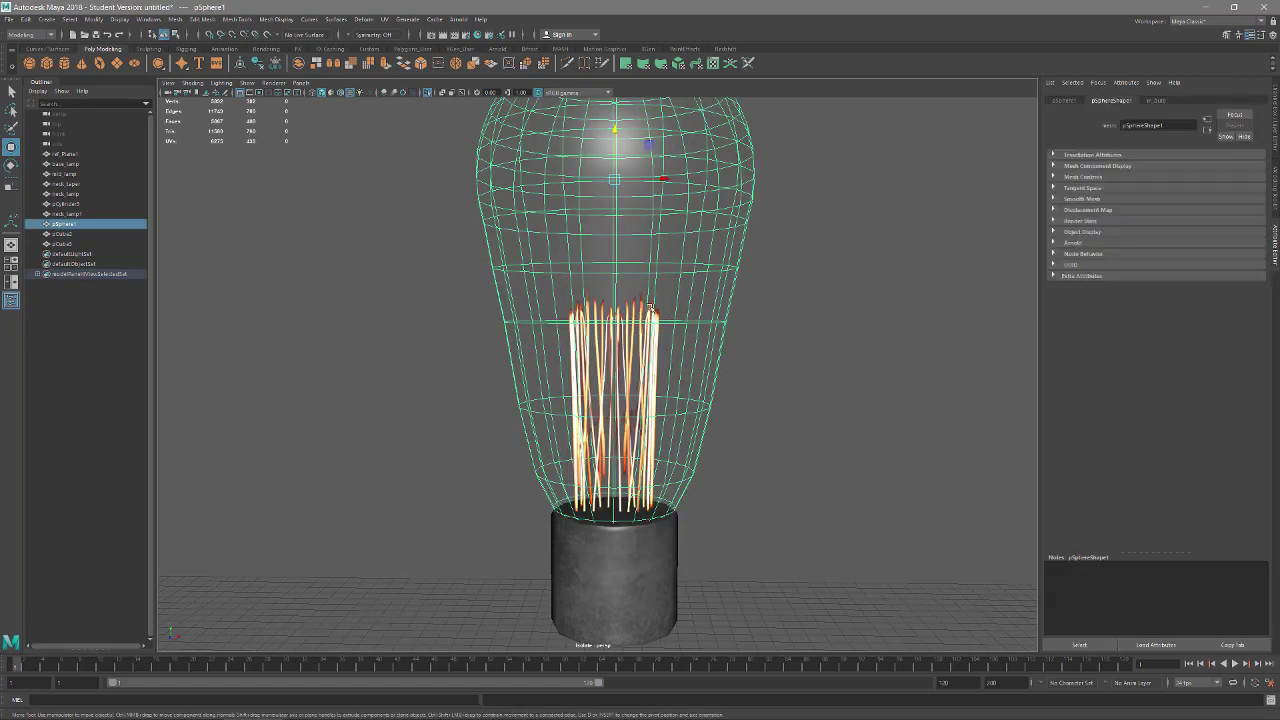
Step: Select only the filament box, without the bulb glass, and isolate it in the perspective view
{"action": "left_click_drag", "start_coordinate": [685, 370], "coordinate": [583, 357]}
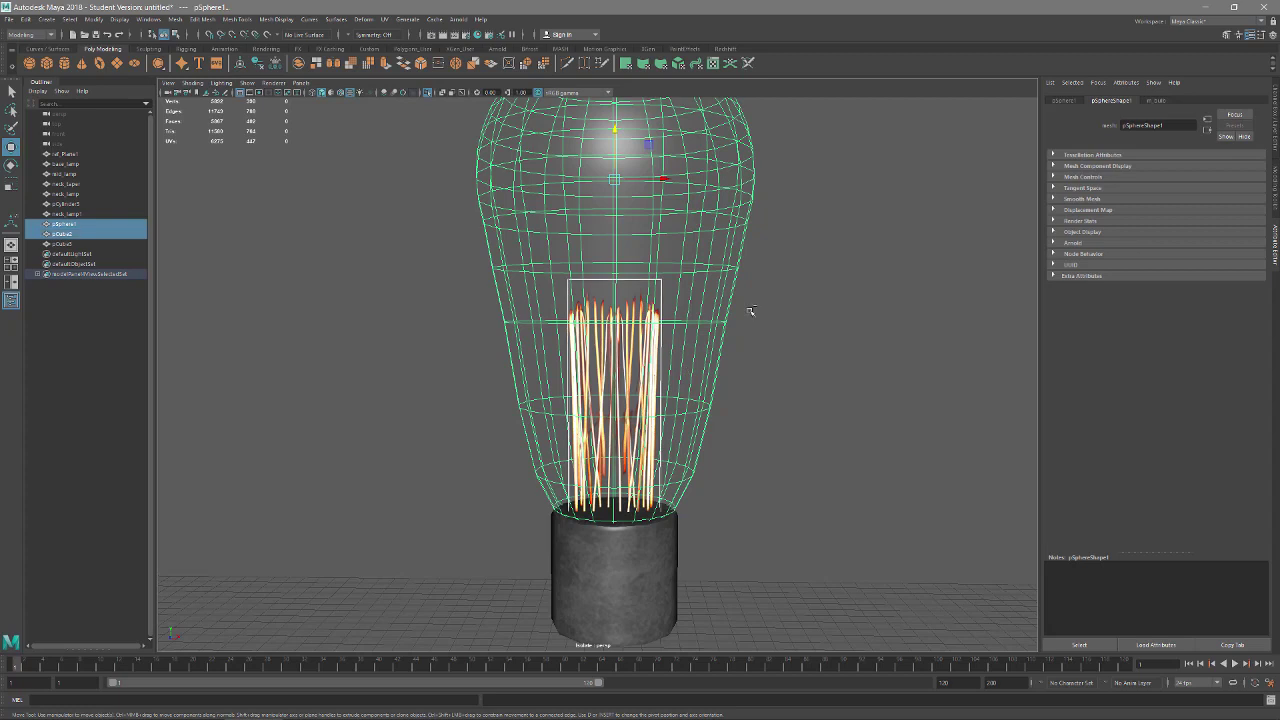
{"action": "left_click_drag", "start_coordinate": [751, 287], "coordinate": [709, 272], "text": "ctrl"}
{"action": "right_click_drag", "start_coordinate": [660, 298], "coordinate": [660, 328]}
{"action": "left_click", "coordinate": [661, 350], "text": "ctrl"}
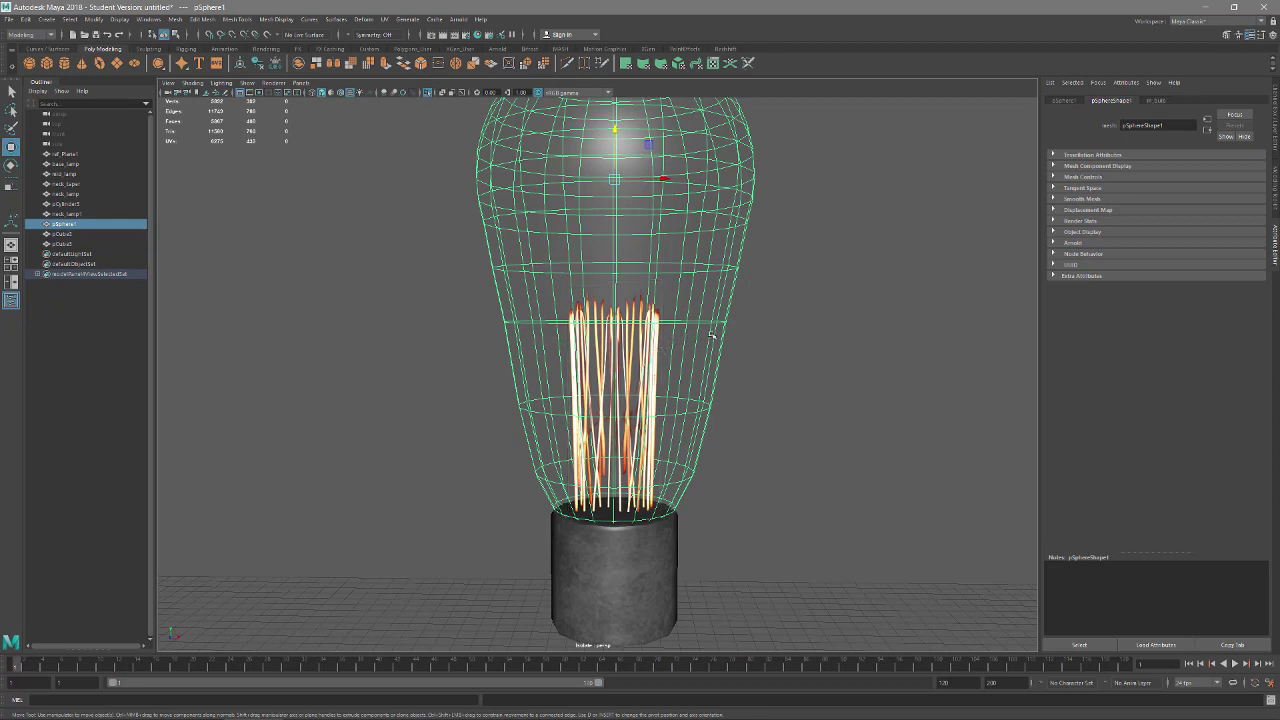
{"action": "key", "text": "ctrl+z"}
{"action": "left_click_drag", "start_coordinate": [802, 253], "coordinate": [694, 195], "text": "ctrl"}
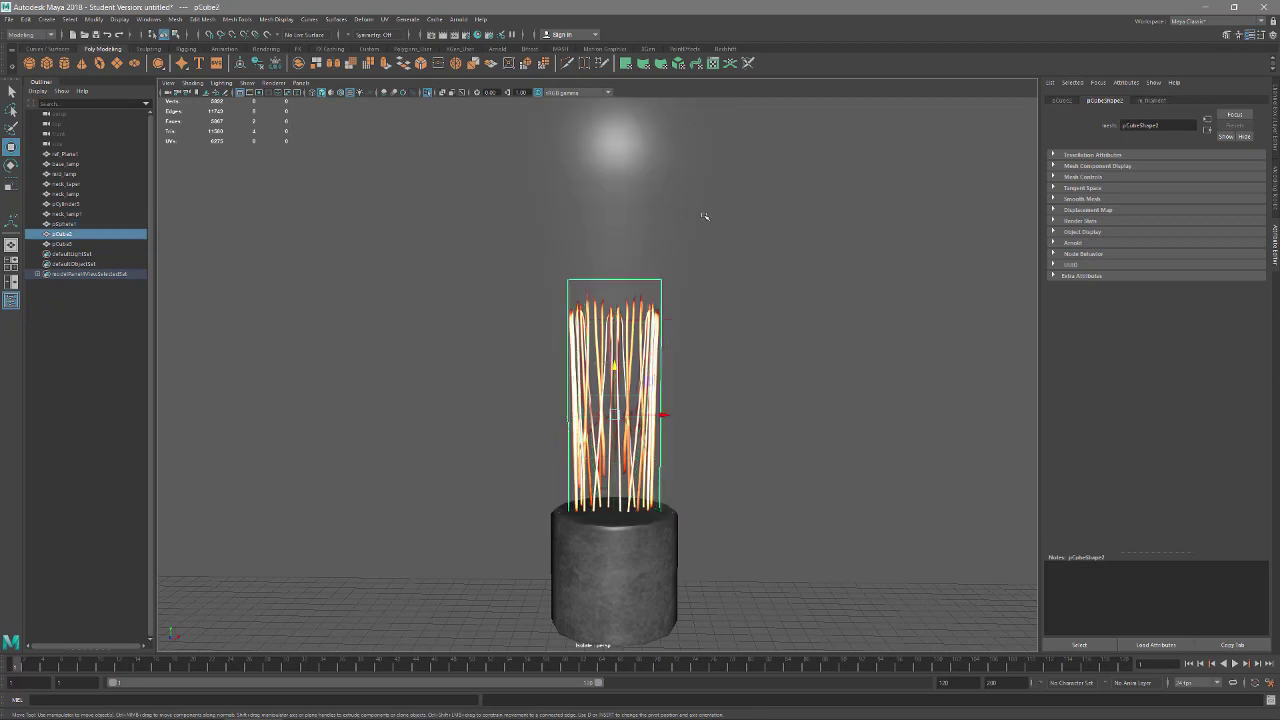
{"action": "key", "text": "ctrl+1"}
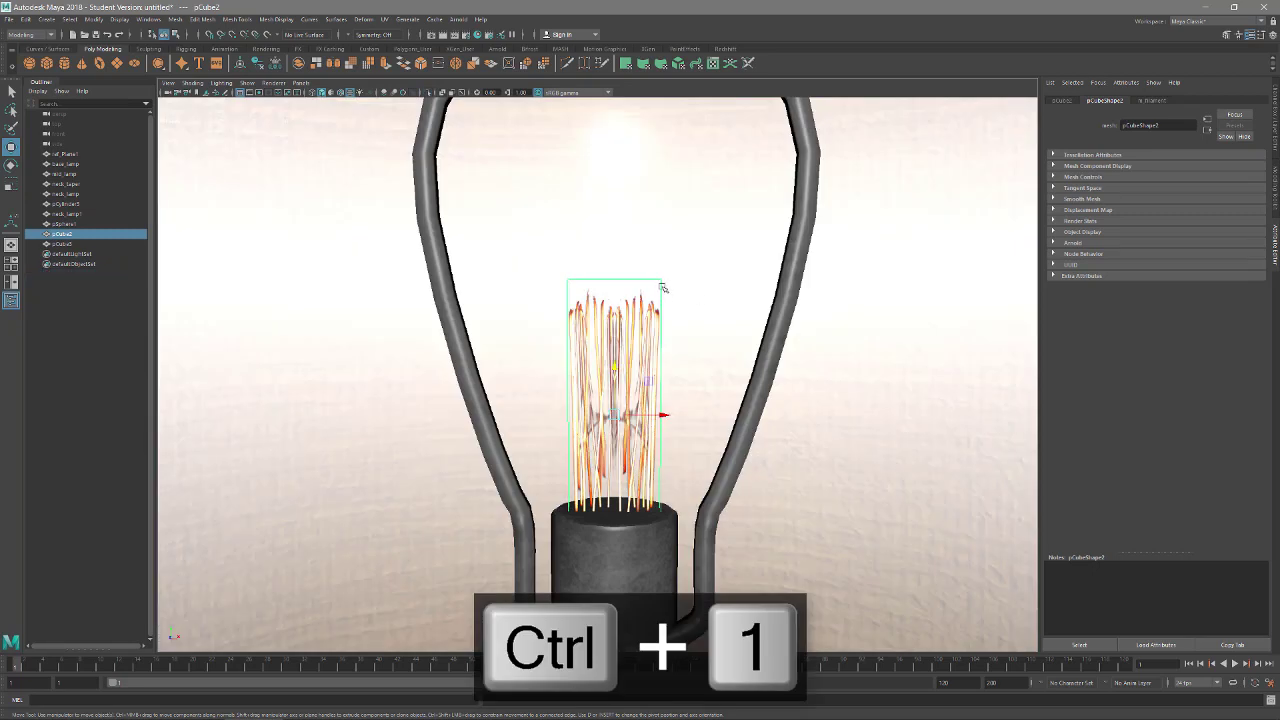
{"action": "key", "text": "ctrl+1"}
Step: Scale the filament box's top vertices wider so it flares upward, and end the isolation to show the whole lamp
{"action": "right_click_drag", "start_coordinate": [662, 285], "coordinate": [577, 286]}
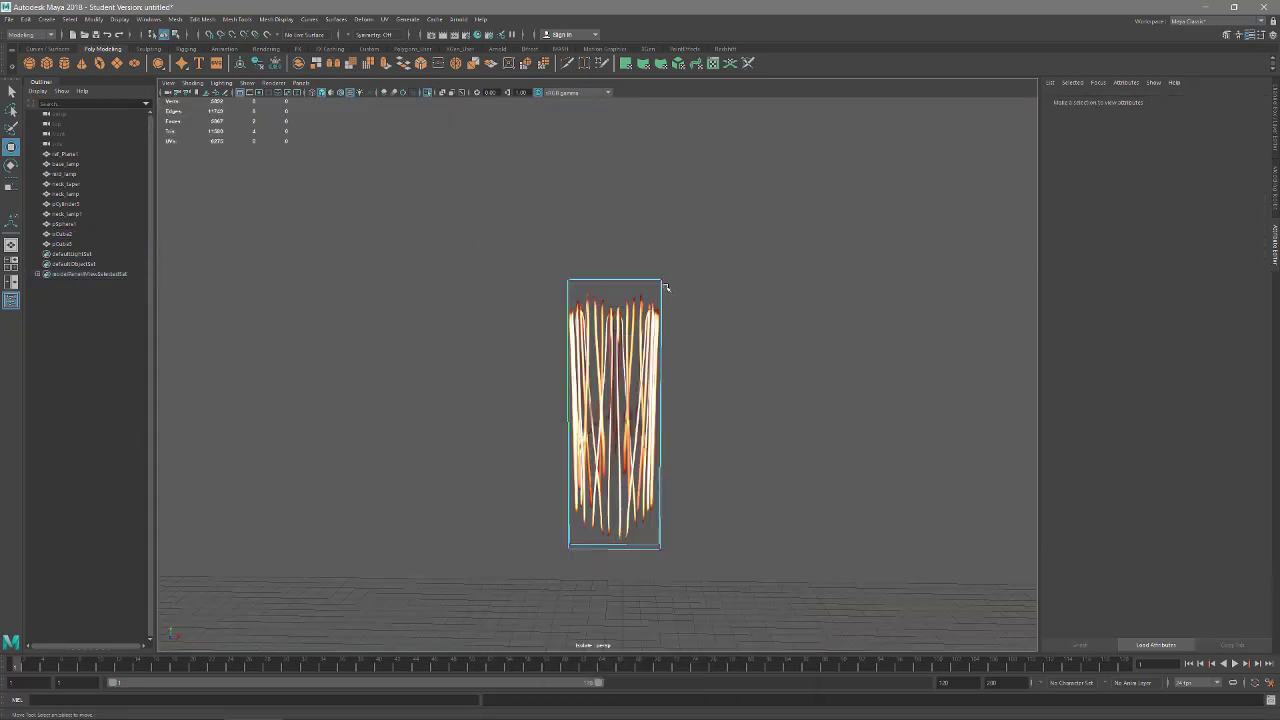
{"action": "left_click_drag", "start_coordinate": [491, 247], "coordinate": [763, 296]}
{"action": "key", "text": "r"}
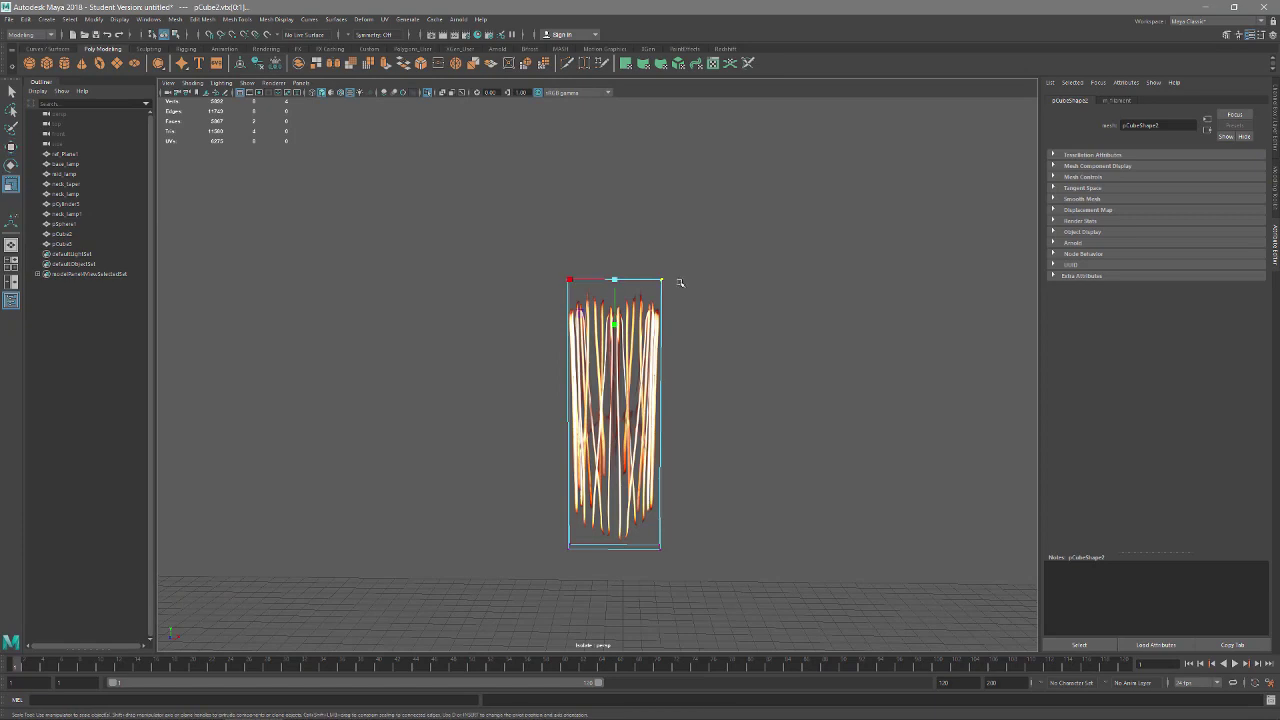
{"action": "left_click_drag", "start_coordinate": [569, 280], "coordinate": [555, 280]}
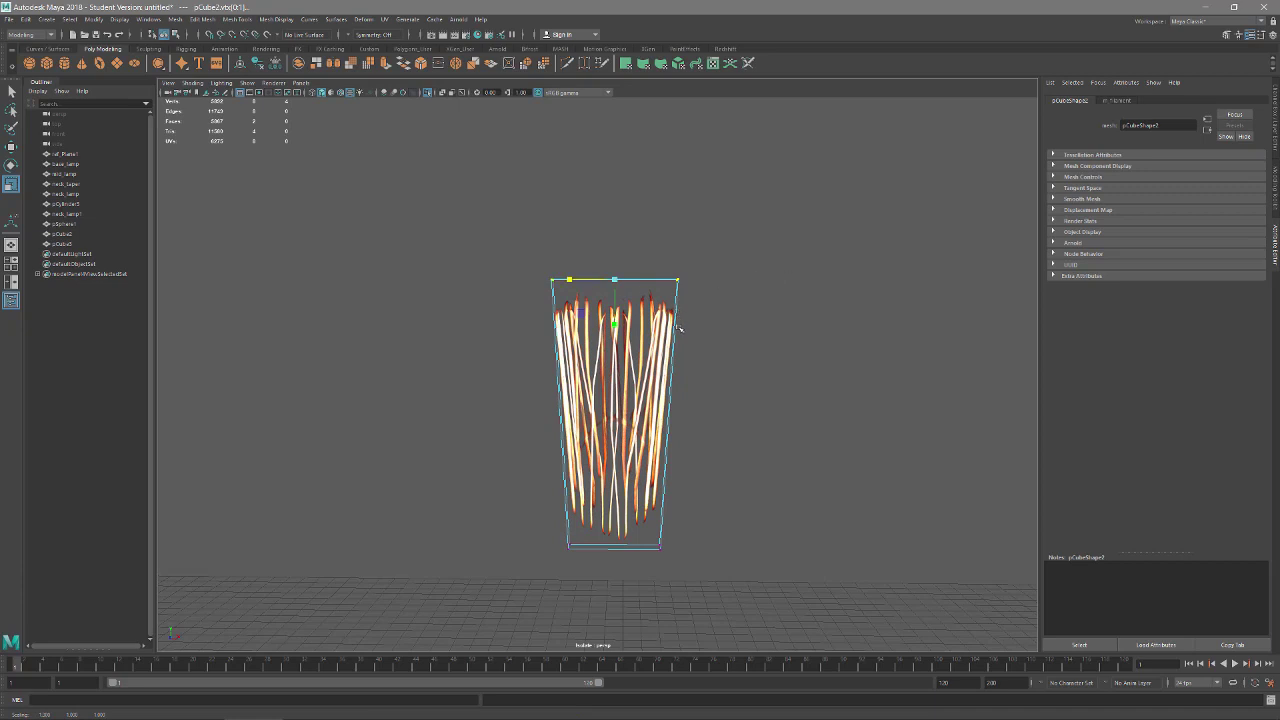
{"action": "right_click_drag", "start_coordinate": [679, 328], "coordinate": [728, 306]}
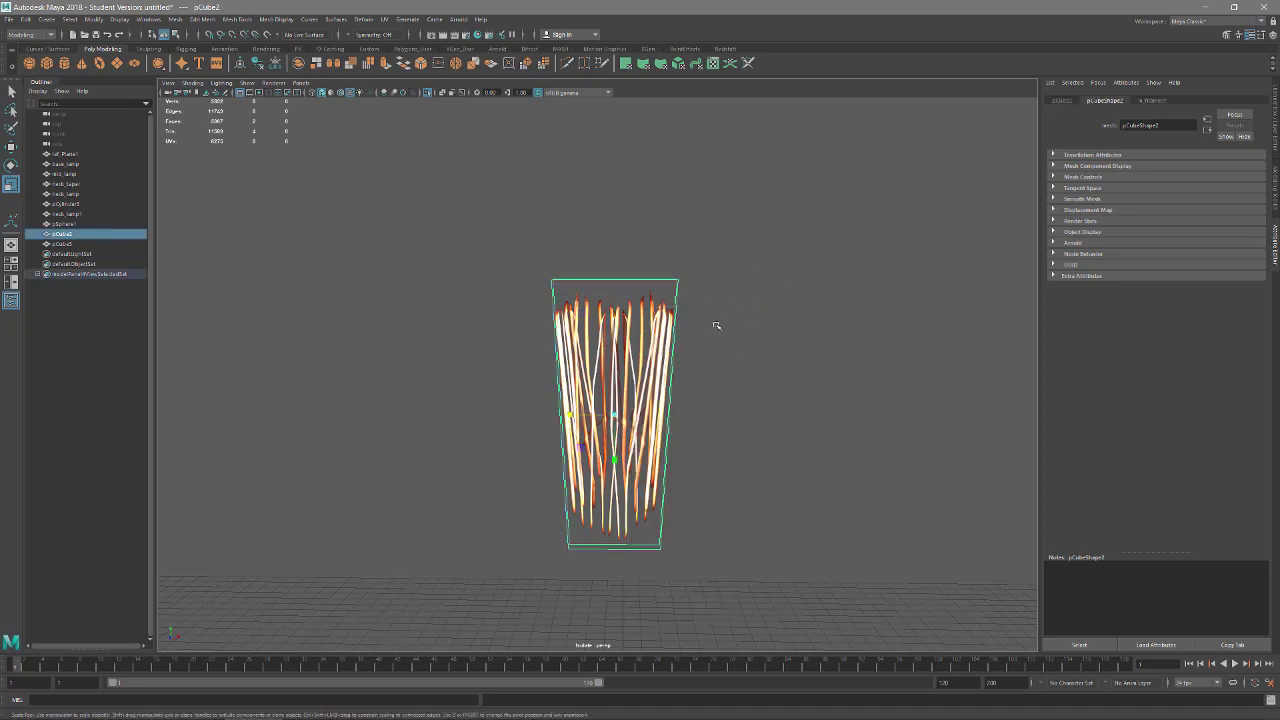
{"action": "key", "text": "ctrl+1"}
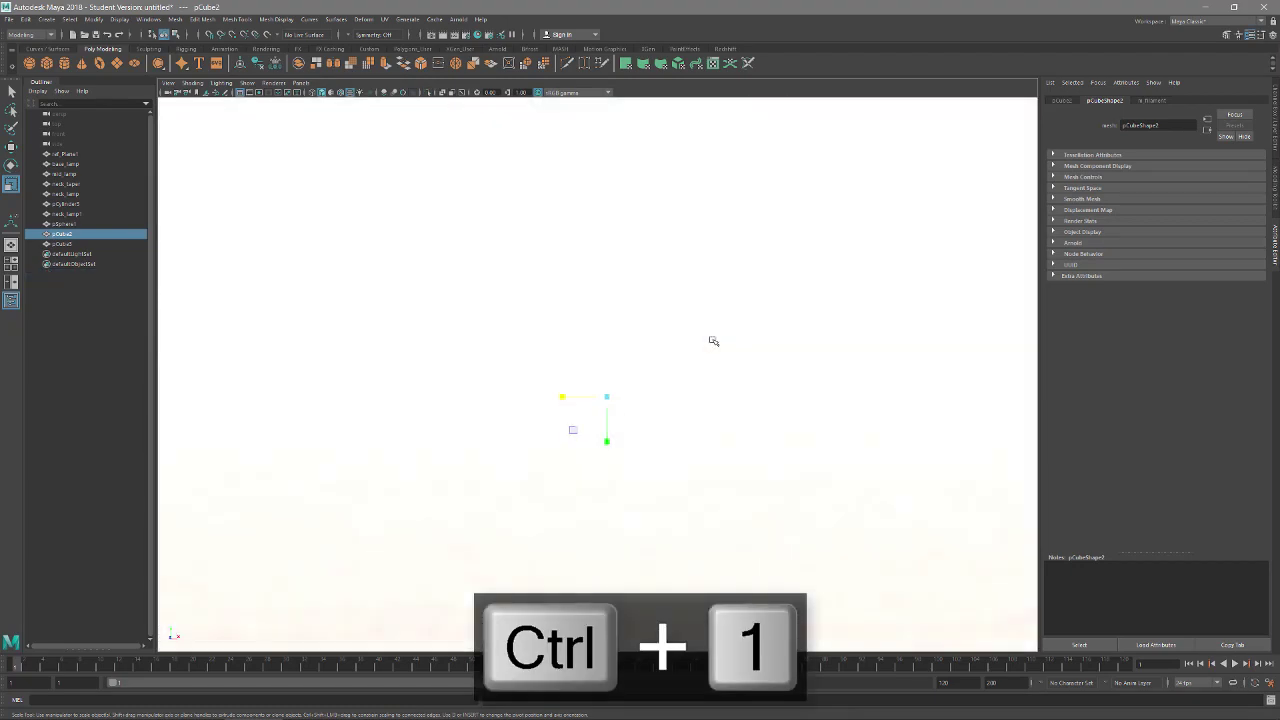
Step: Lower the m_bulb material's transparency slightly and set its eccentricity to 0.343, specular roll off to 1.000 and specular color to white
{"action": "left_click_drag", "start_coordinate": [711, 340], "coordinate": [569, 236], "text": "alt"}
{"action": "left_click", "coordinate": [569, 236]}
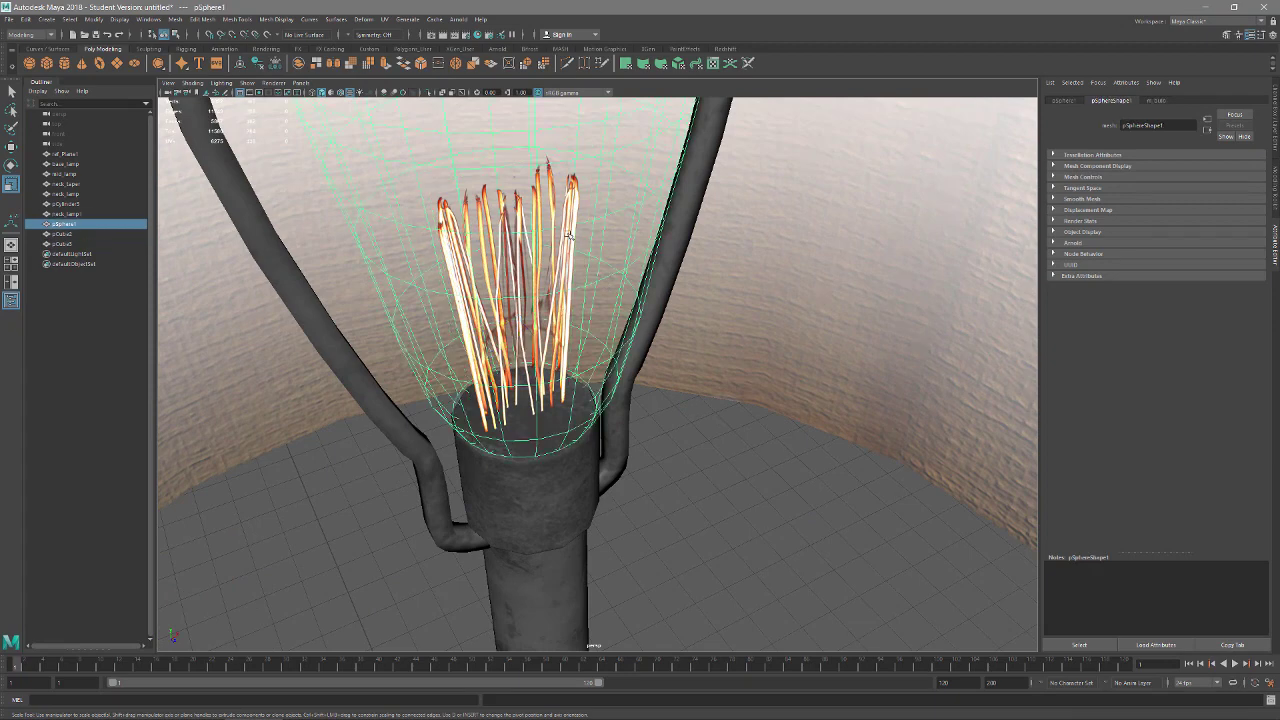
{"action": "left_click", "coordinate": [1156, 101]}
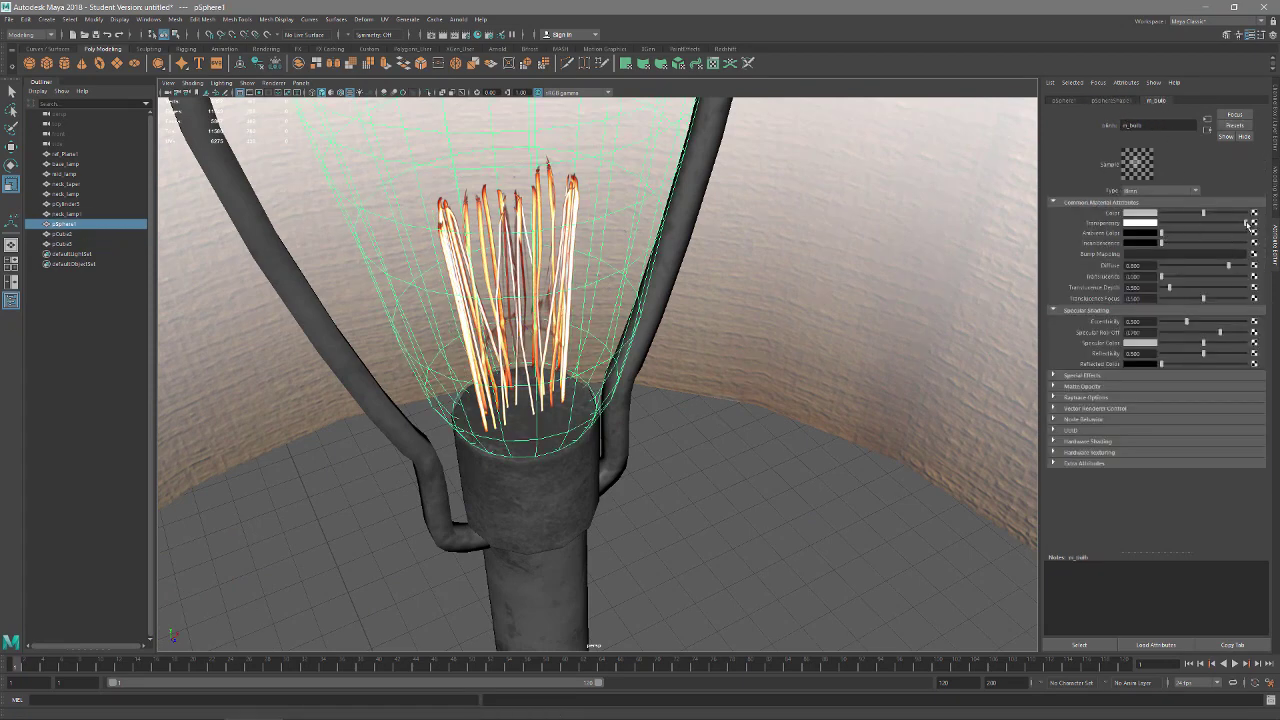
{"action": "left_click_drag", "start_coordinate": [1247, 223], "coordinate": [1227, 223]}
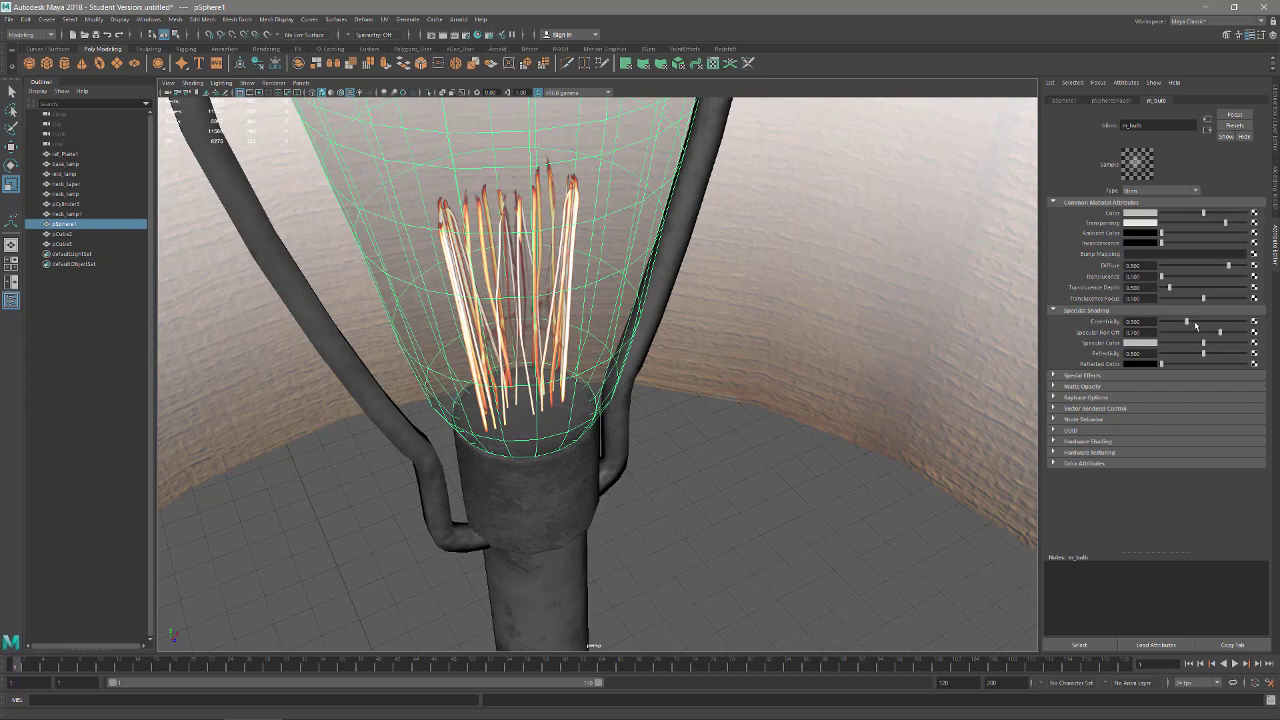
{"action": "mouse_move", "coordinate": [1170, 327]}
{"action": "left_mouse_down"}
{"action": "mouse_move", "coordinate": [1242, 322]}
{"action": "mouse_move", "coordinate": [1192, 329]}
{"action": "mouse_move", "coordinate": [1272, 336]}
{"action": "mouse_move", "coordinate": [1204, 346]}
{"action": "mouse_move", "coordinate": [1267, 344]}
{"action": "left_mouse_up"}
Step: Examine the bulb's highlight and filaments, and deselect the glass to view the whole lamp from different angles
{"action": "left_click_drag", "start_coordinate": [624, 345], "coordinate": [622, 306], "text": "alt"}
{"action": "right_click_drag", "start_coordinate": [622, 306], "coordinate": [521, 311], "text": "alt"}
{"action": "left_click_drag", "start_coordinate": [534, 306], "coordinate": [547, 345], "text": "alt"}
{"action": "scroll", "coordinate": [669, 321], "scroll_direction": "down", "scroll_amount": 3}
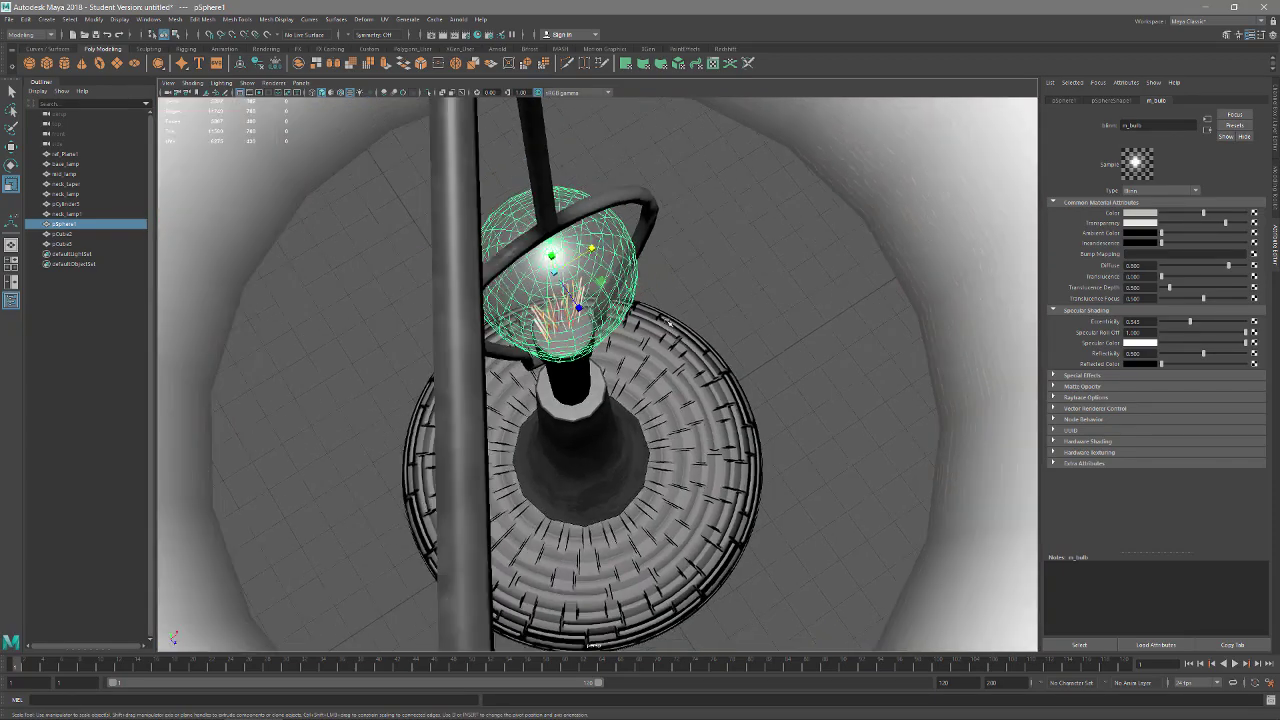
{"action": "left_click", "coordinate": [747, 414]}
{"action": "left_click_drag", "start_coordinate": [749, 414], "coordinate": [695, 328], "text": "alt"}
{"action": "scroll", "coordinate": [710, 350], "scroll_direction": "down", "scroll_amount": 3}
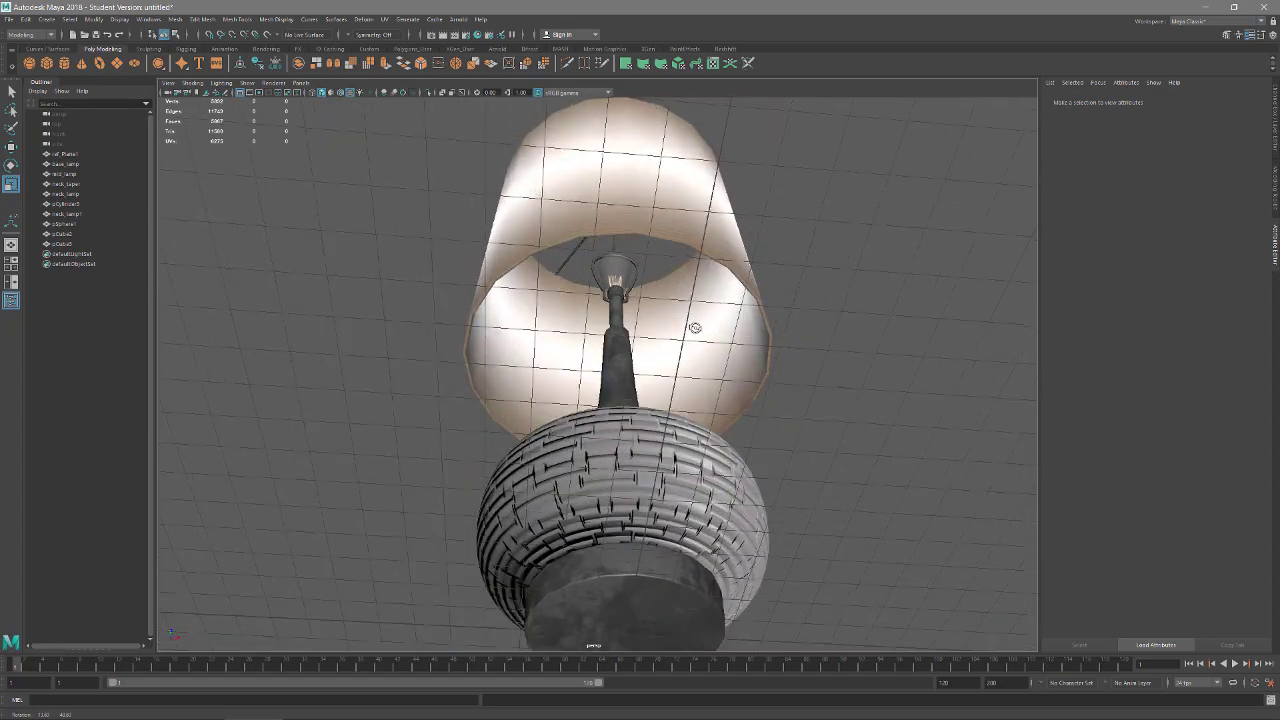